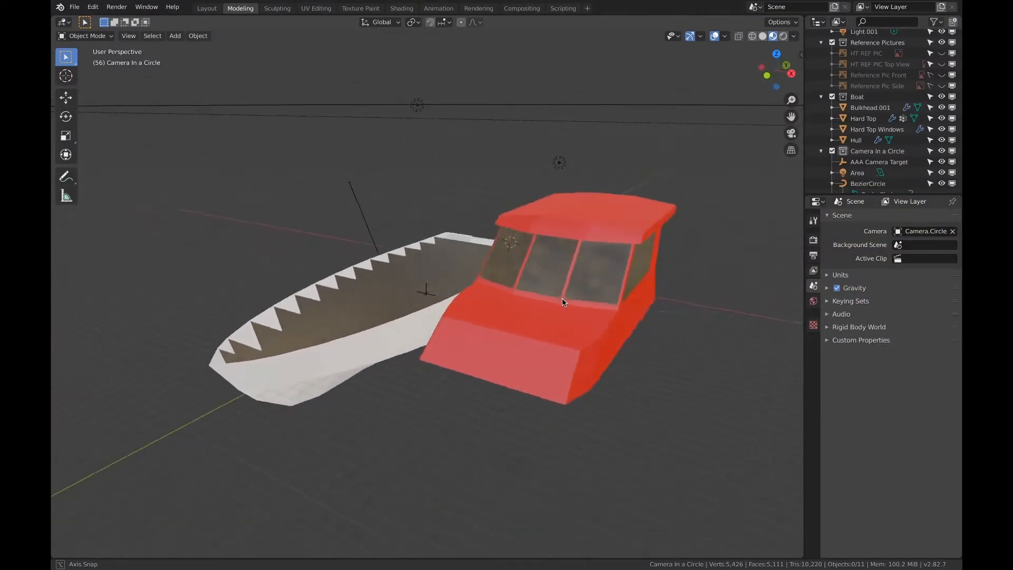
# Play the circling camera animation and examine the boat model, including its rear deck
pyautogui.moveTo(703, 318); pyautogui.dragTo(230, 299, button='middle')
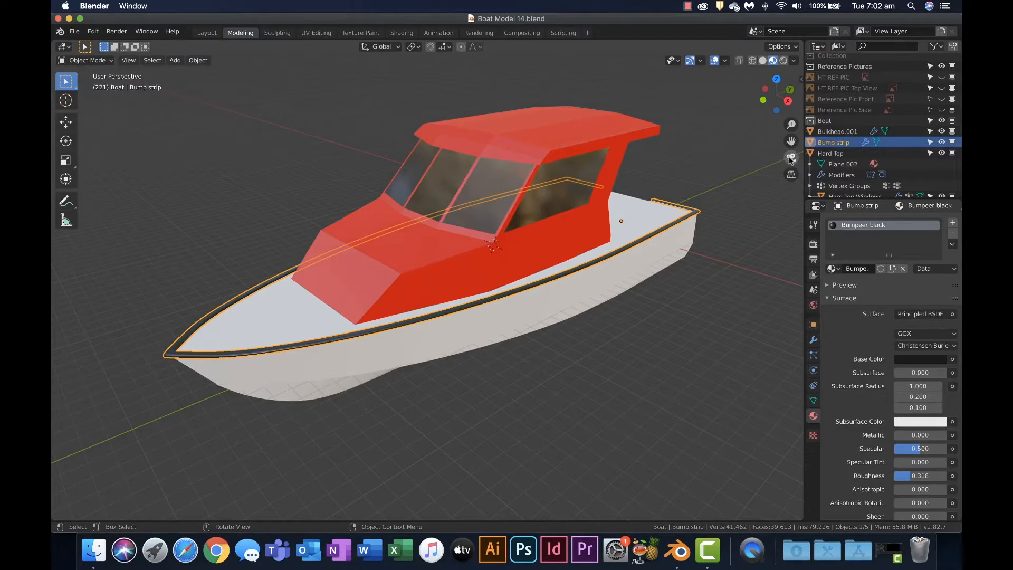
pyautogui.click(791, 159)
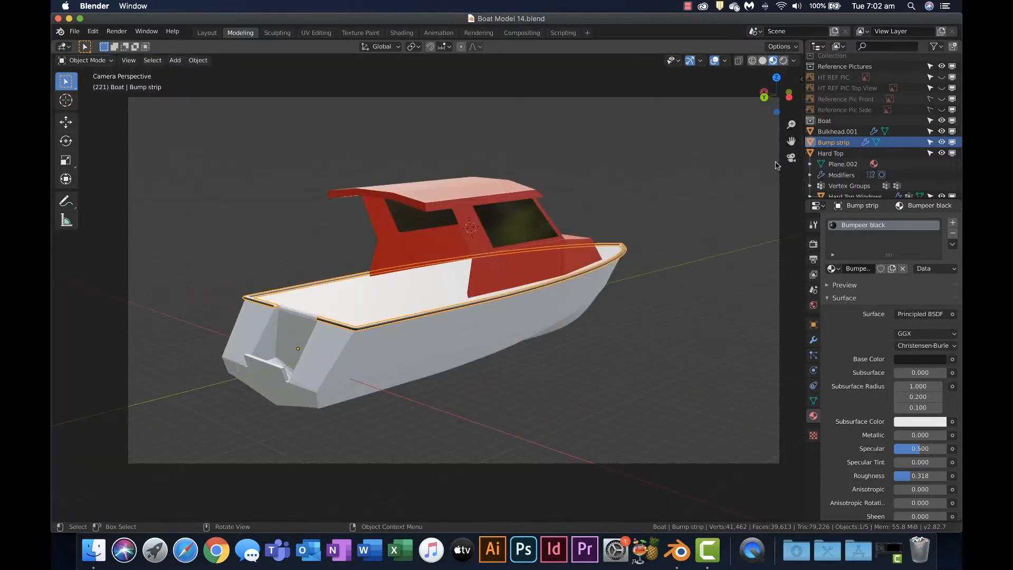
pyautogui.press('space')
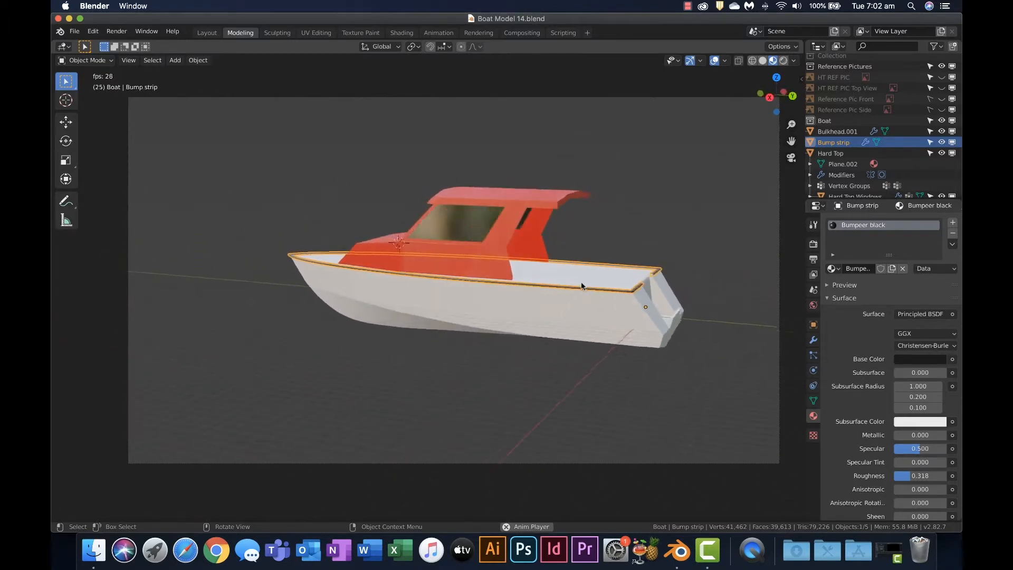
pyautogui.moveTo(500, 280); pyautogui.dragTo(534, 303, button='middle')
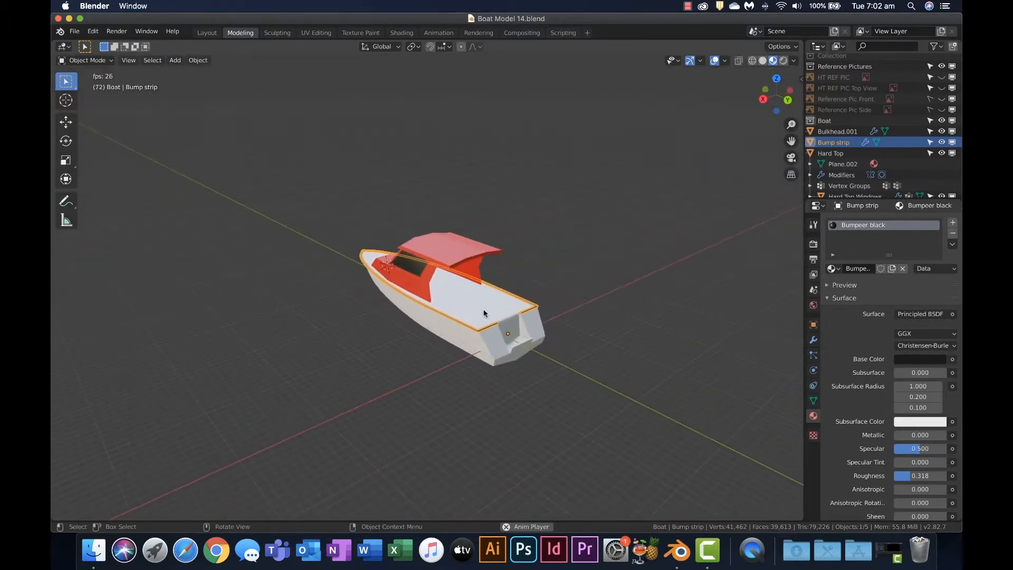
pyautogui.scroll(3, 485, 314)
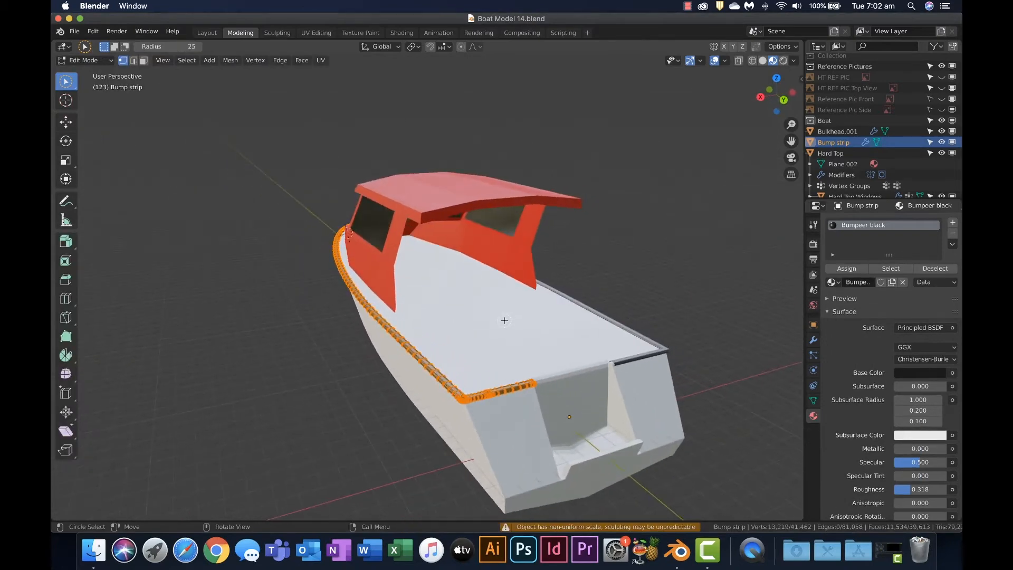
# Snap the 3D cursor to the rearmost interior deck vertex on the hull mesh's centreline
pyautogui.press('Tab')
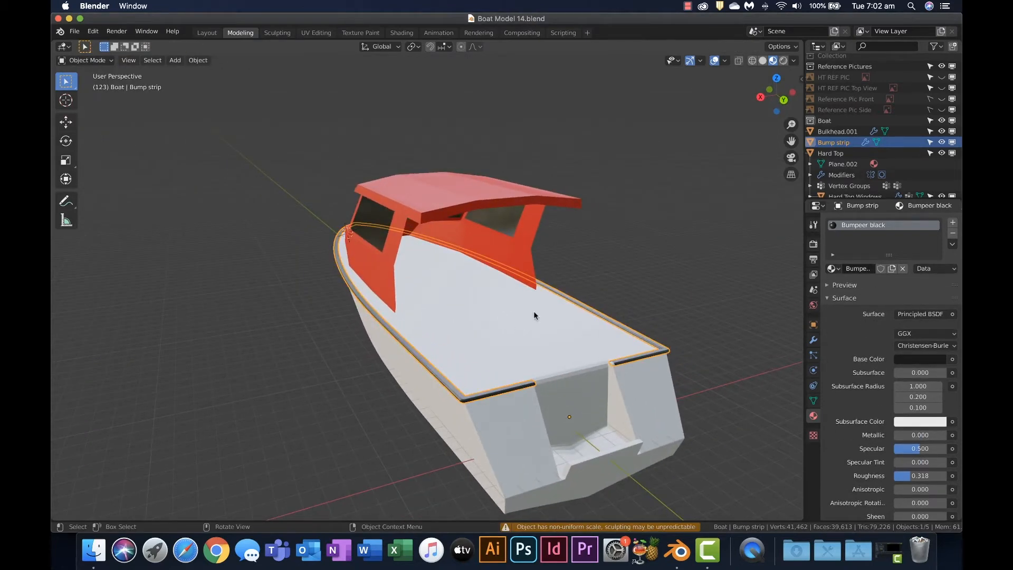
pyautogui.moveTo(534, 312)
pyautogui.keyDown('shift'); pyautogui.mouseDown(button='middle')
pyautogui.moveTo(522, 294)
pyautogui.moveTo(499, 323)
pyautogui.mouseUp(button='middle'); pyautogui.keyUp('shift')
pyautogui.click(510, 306)
pyautogui.press('Tab')
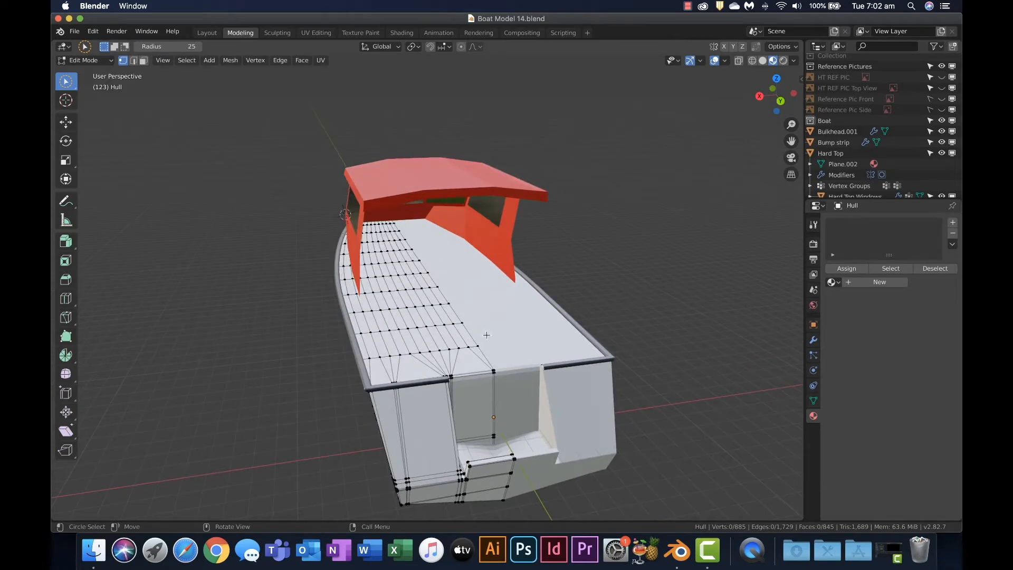
pyautogui.scroll(6, 480, 346)
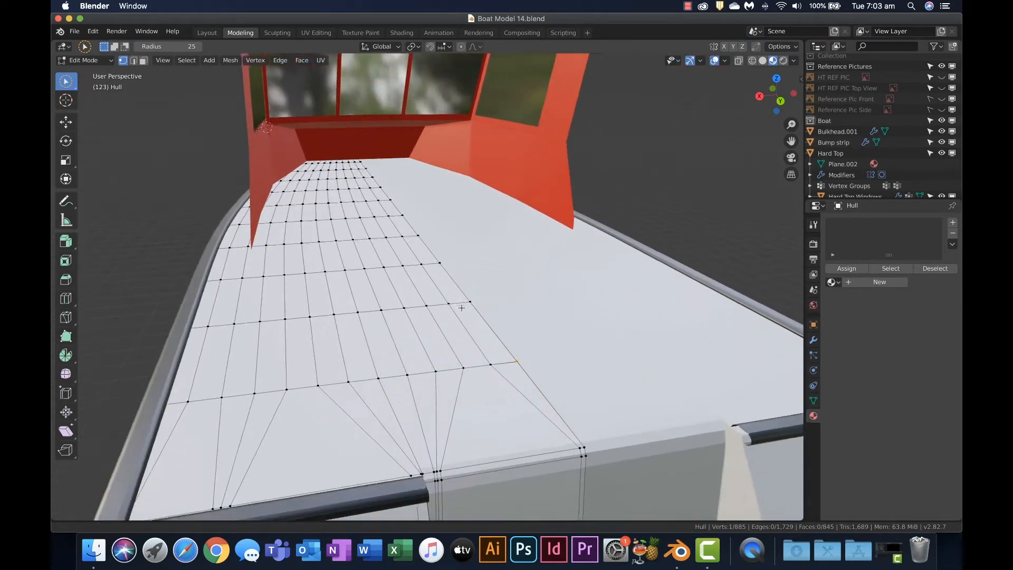
pyautogui.click(487, 353)
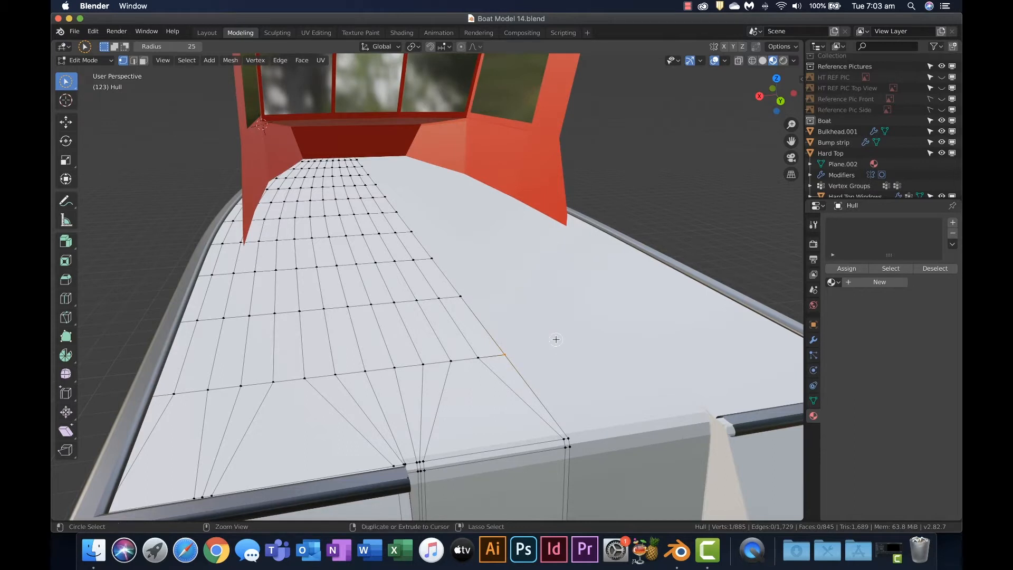
pyautogui.press('F3')
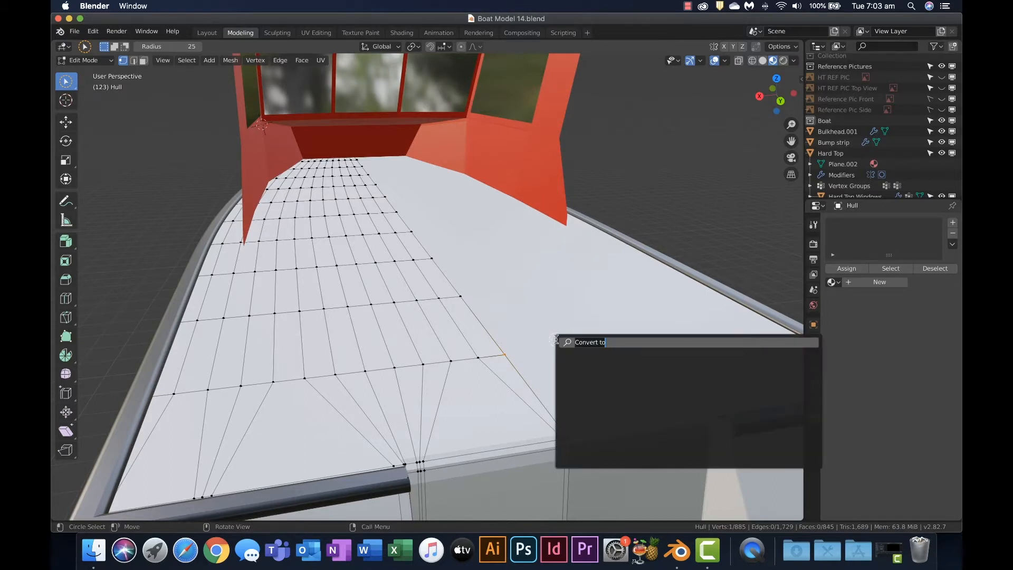
pyautogui.write('snap c')
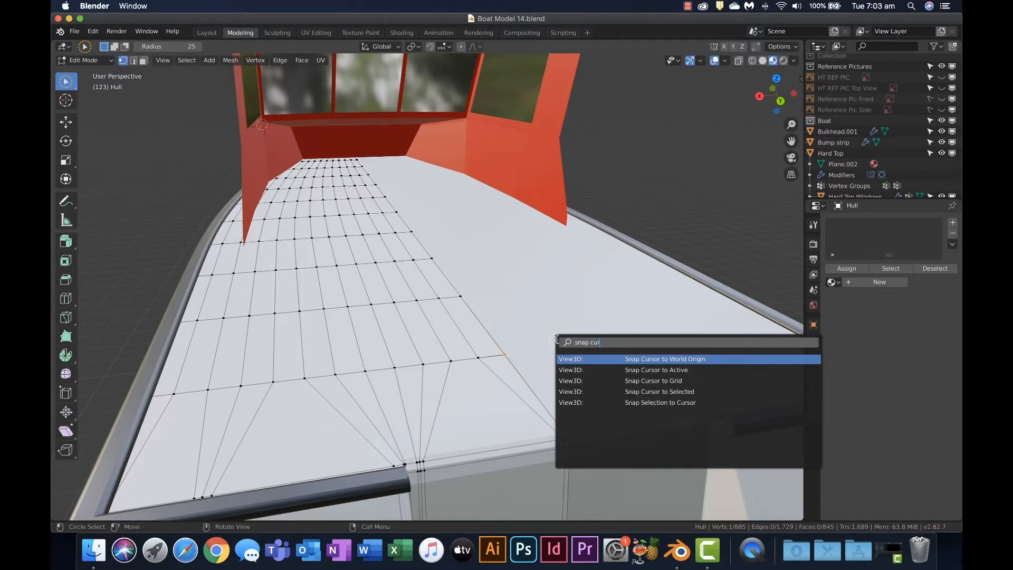
pyautogui.write('ur')
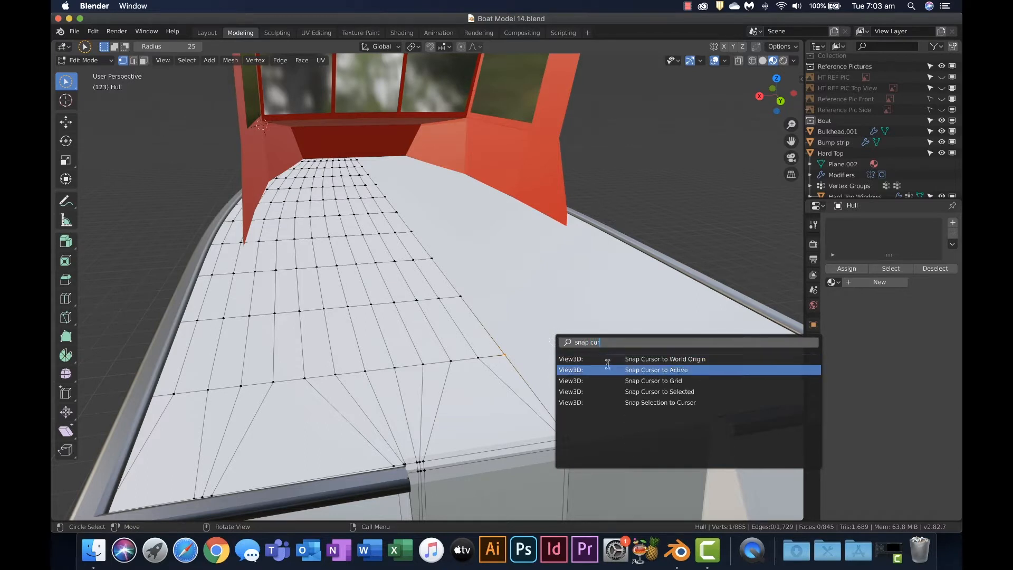
pyautogui.click(649, 390)
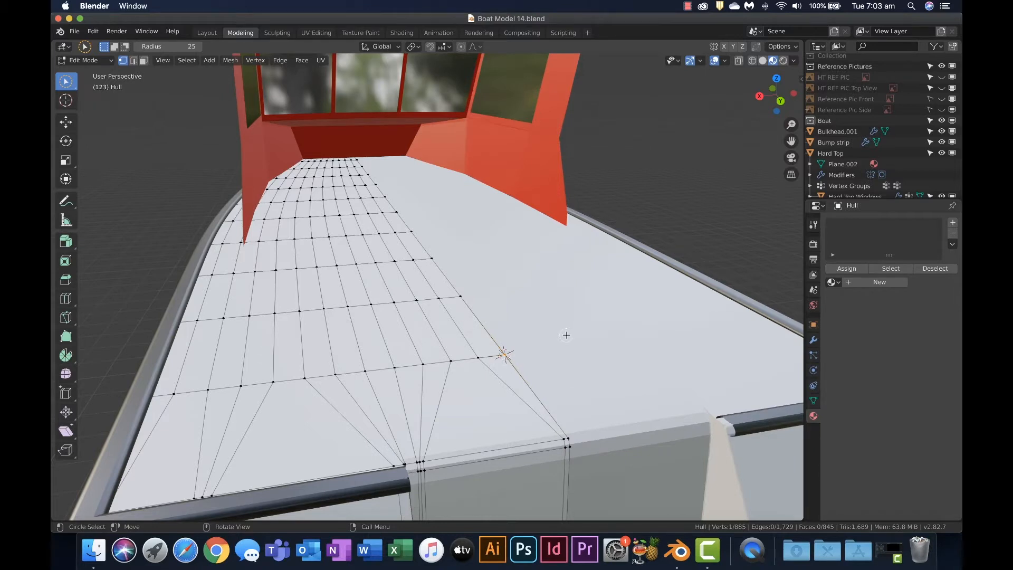
# Return to Object Mode and add a cube mesh at the 3D cursor on the rear deck
pyautogui.press('Tab')
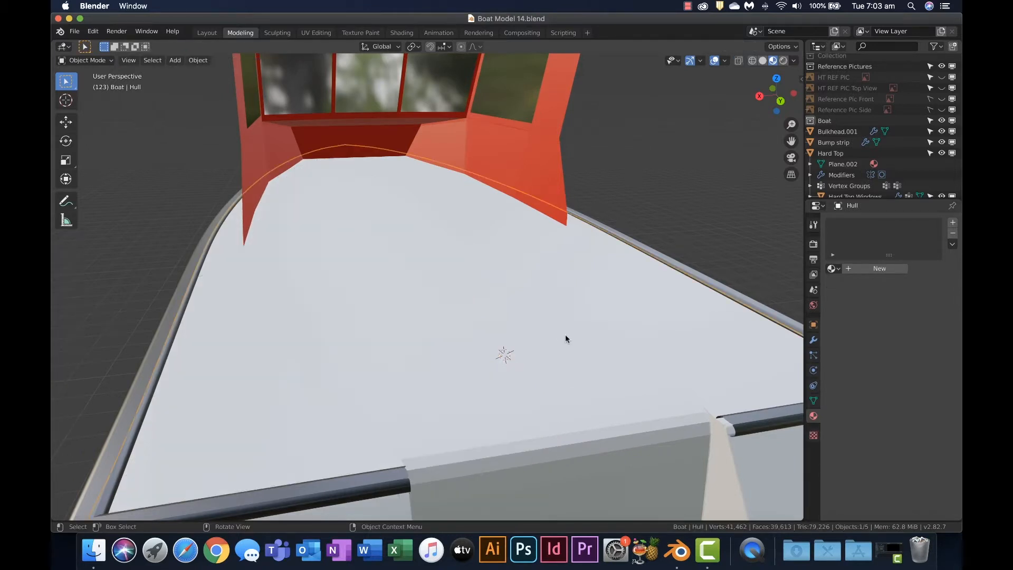
pyautogui.hotkey('shift', 'a')
pyautogui.moveTo(566, 336)
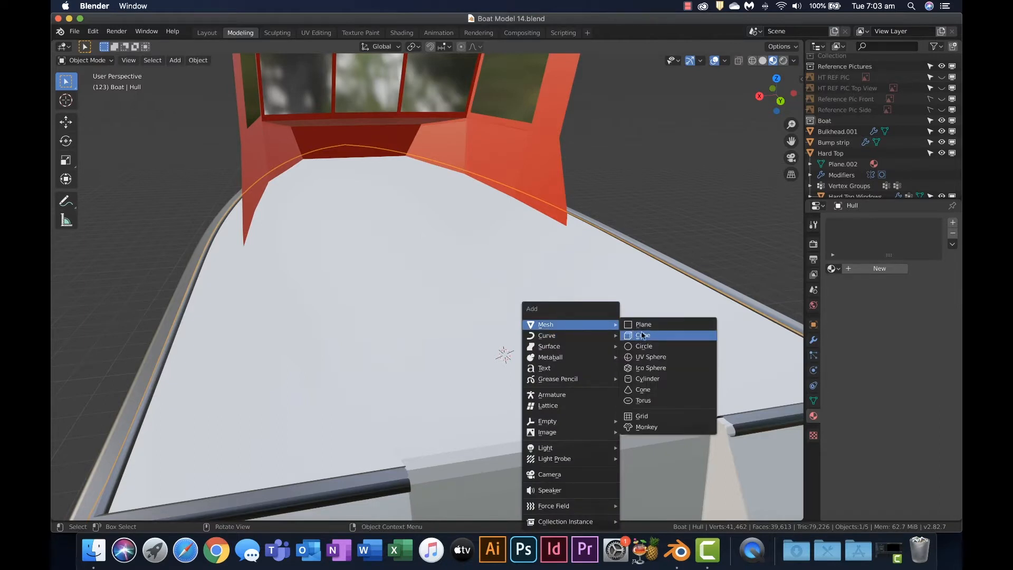
pyautogui.click(643, 336)
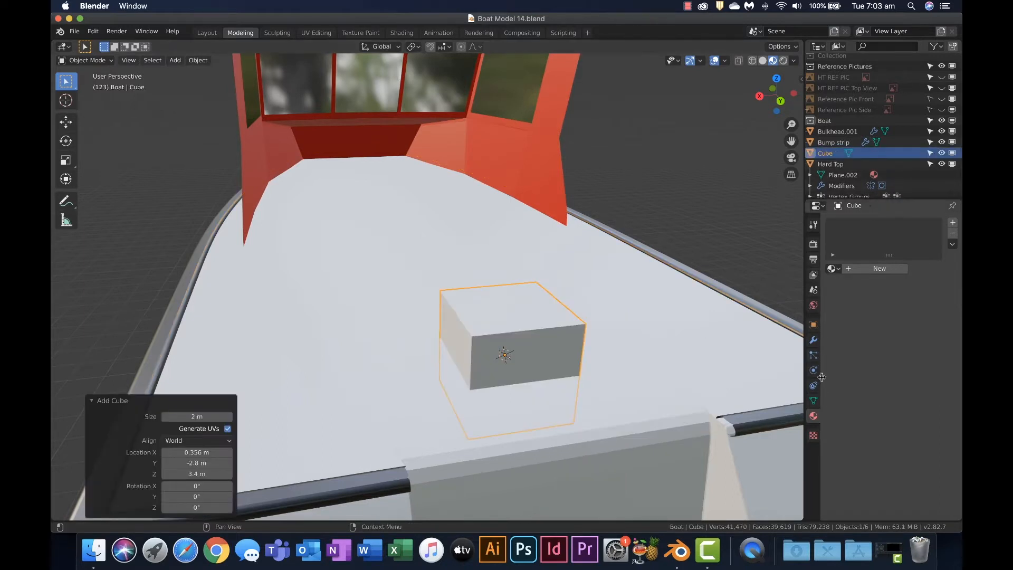
# Give the cube a new material named Green with a dark green base color
pyautogui.click(872, 270)
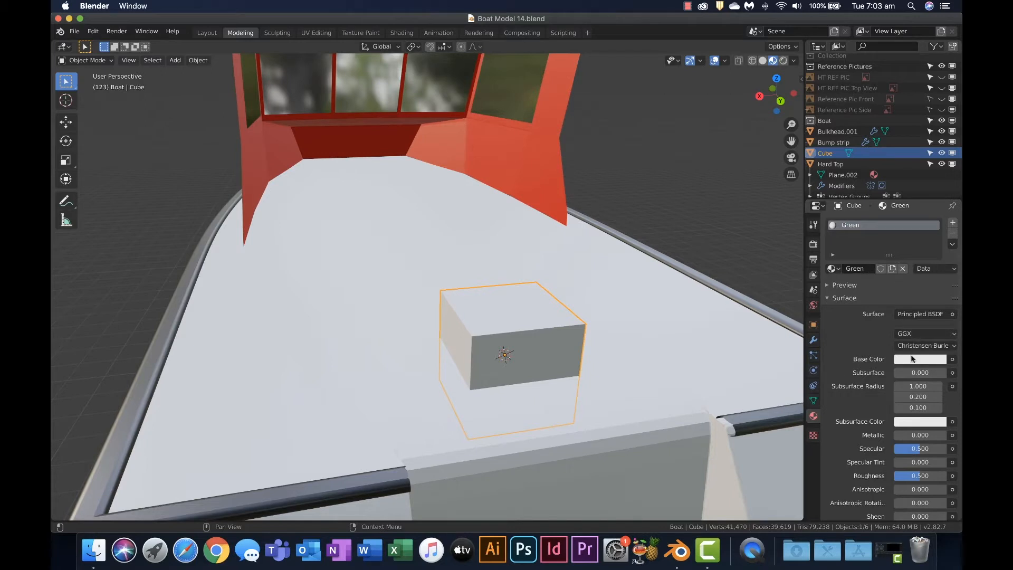
pyautogui.click(912, 360)
pyautogui.moveTo(891, 254); pyautogui.dragTo(861, 225)
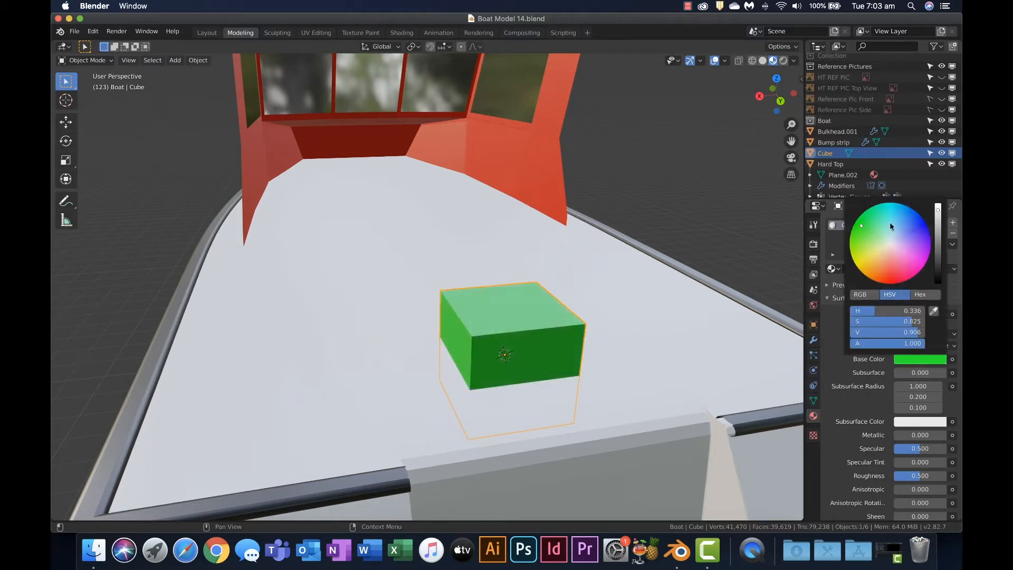
pyautogui.moveTo(938, 214); pyautogui.dragTo(941, 244)
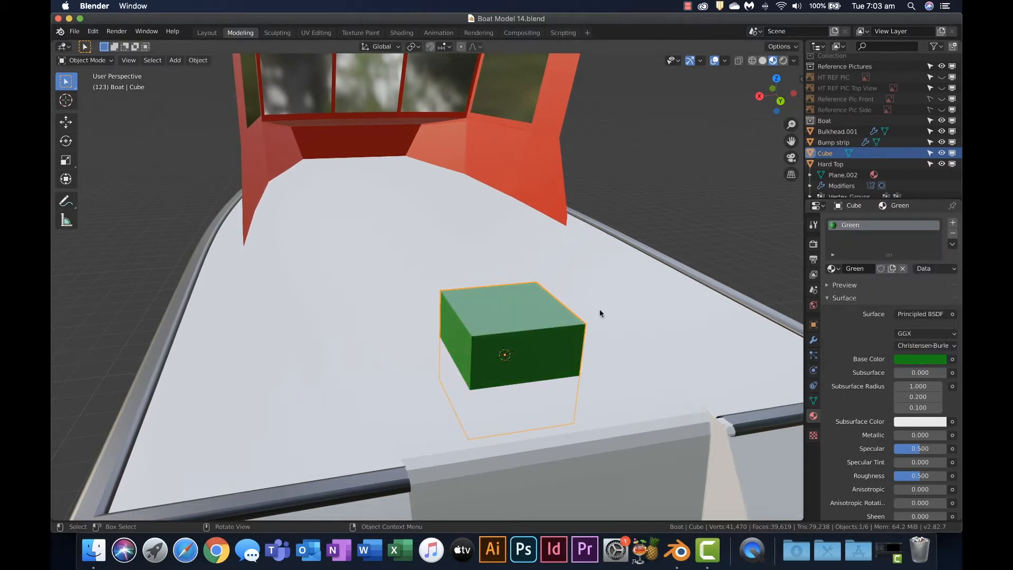
# Scale the green cube along the X axis by about 5.03 so it spans most of the deck's width
pyautogui.scroll(-3, 600, 309)
pyautogui.moveTo(571, 303); pyautogui.dragTo(546, 300, button='middle')
pyautogui.scroll(-2, 546, 299)
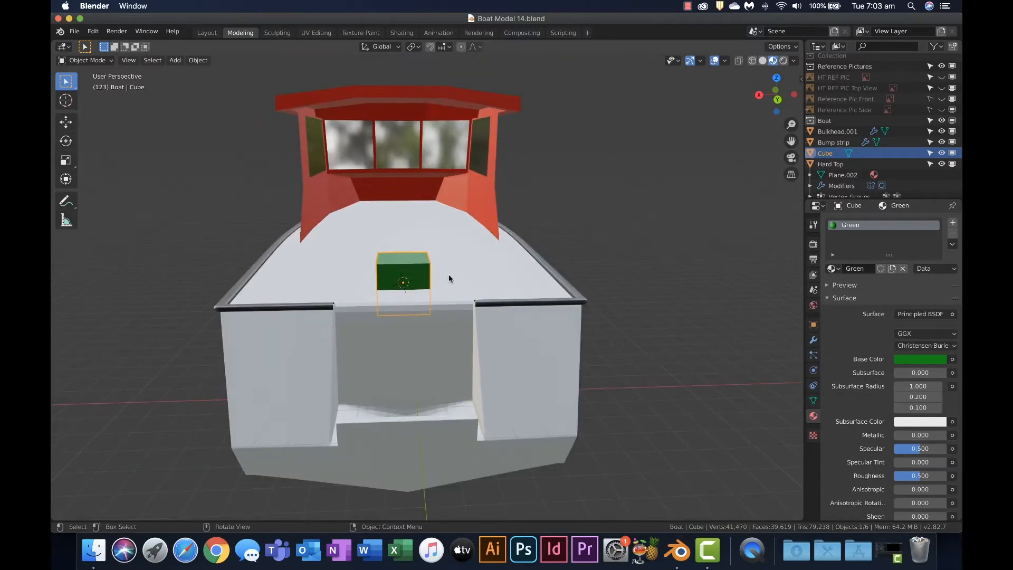
pyautogui.press('s')
pyautogui.press('x')
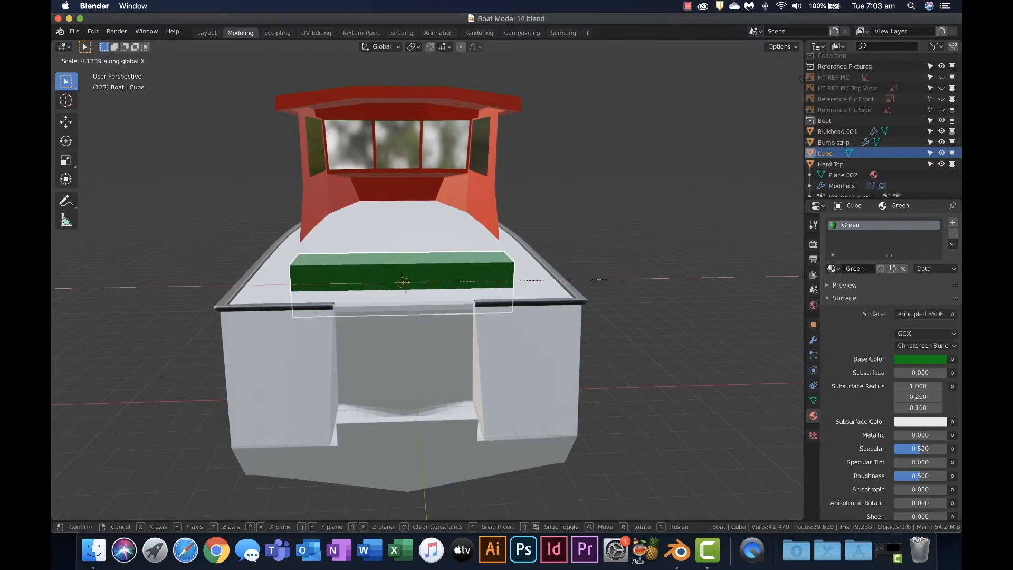
pyautogui.click(637, 278)
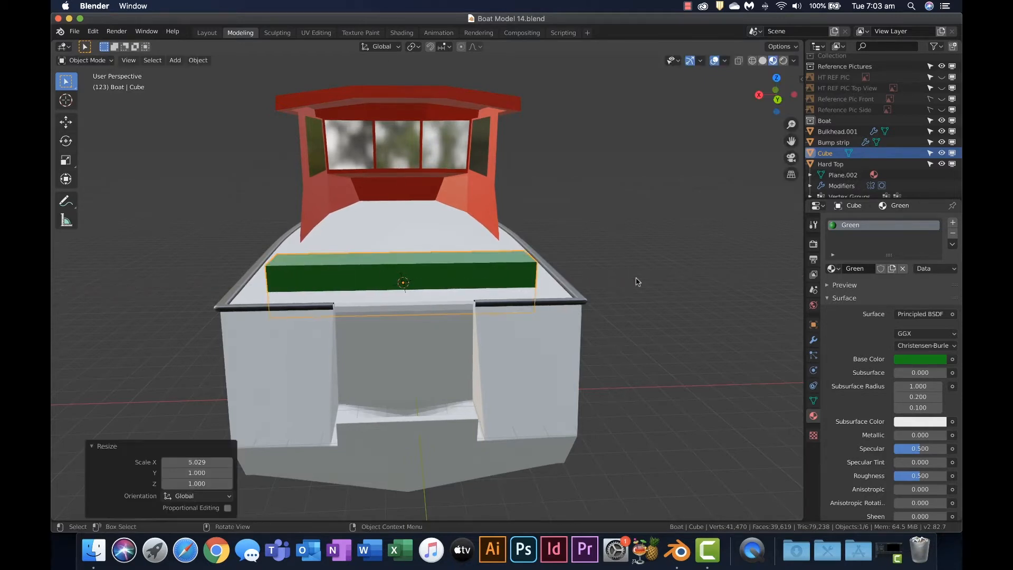
# In the back orthographic view, fine-tune the green block's width by scaling it along X by about 0.97
pyautogui.click(778, 98)
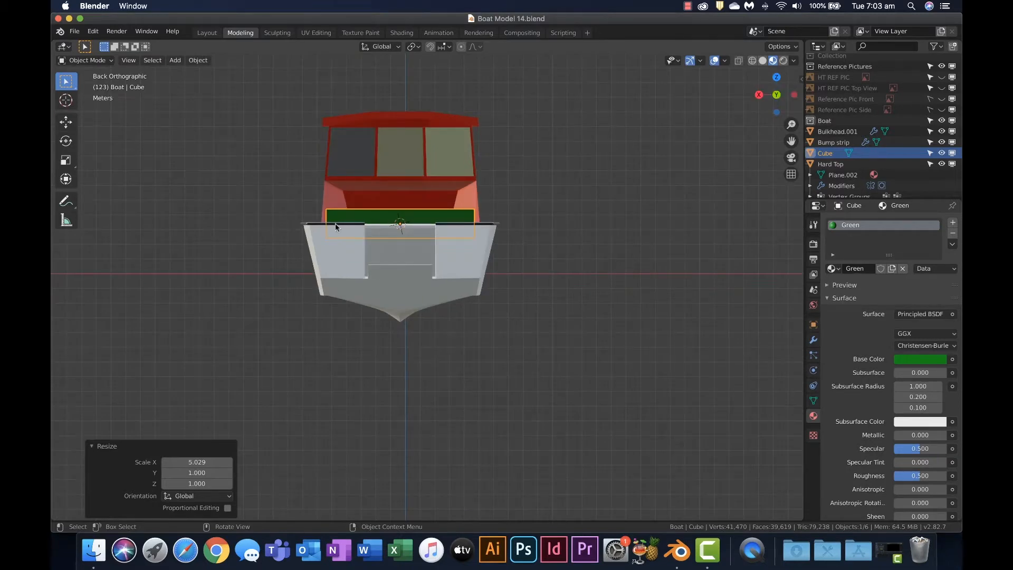
pyautogui.press('s')
pyautogui.press('x')
pyautogui.click(484, 216)
# Show the HT REF PIC Top View reference image and move it about -15.1 m along X so its plan drawing sits beside the boat
pyautogui.moveTo(349, 207); pyautogui.dragTo(432, 279, button='middle')
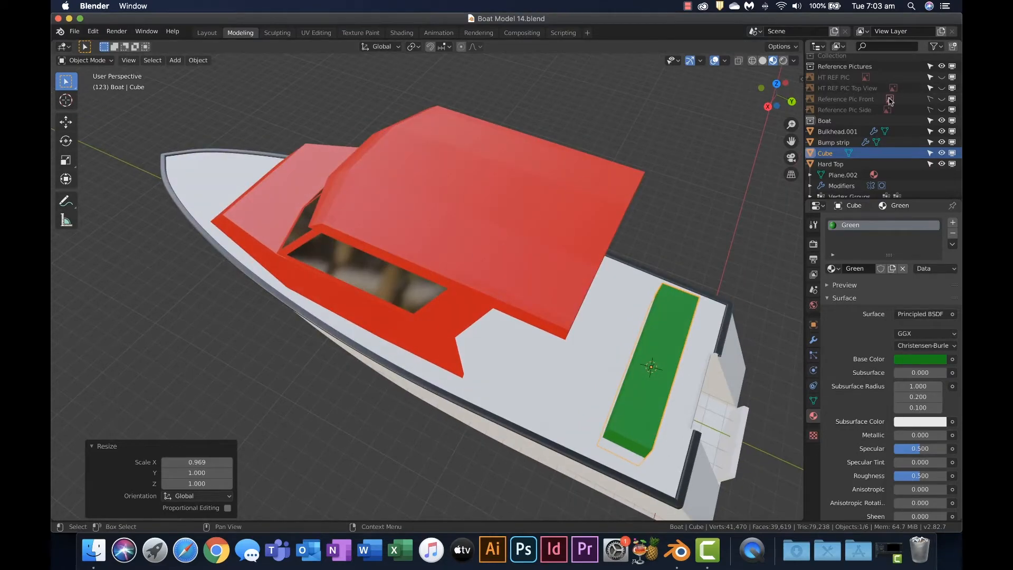
pyautogui.click(942, 88)
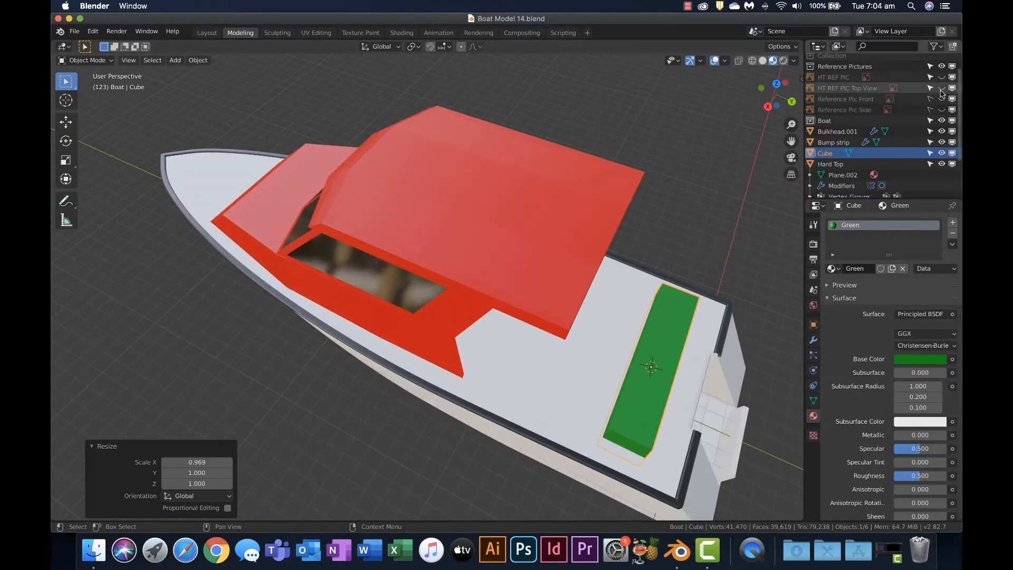
pyautogui.scroll(-1, 682, 217)
pyautogui.moveTo(682, 217); pyautogui.dragTo(604, 266, button='middle')
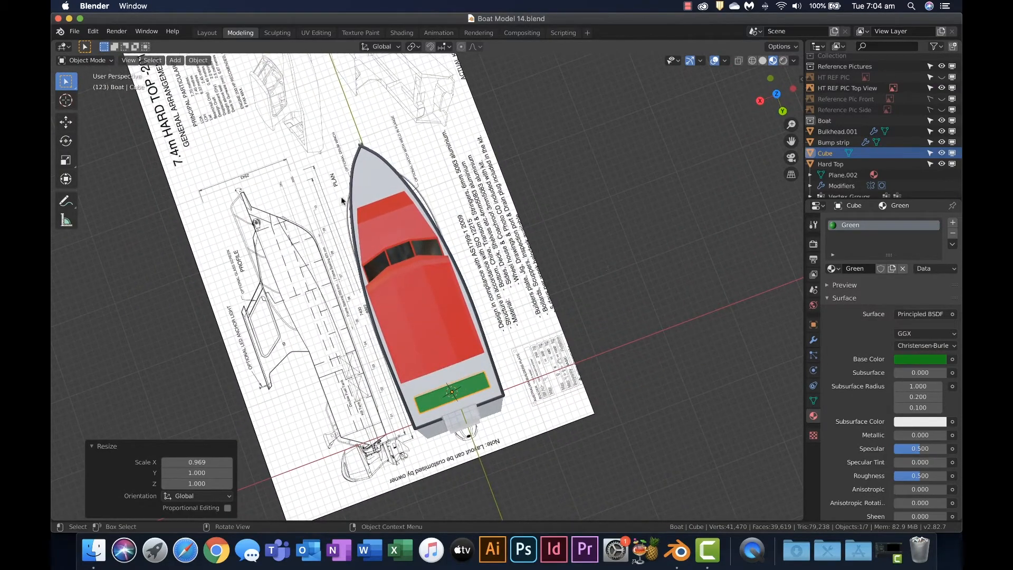
pyautogui.click(299, 195)
pyautogui.press('g')
pyautogui.press('x')
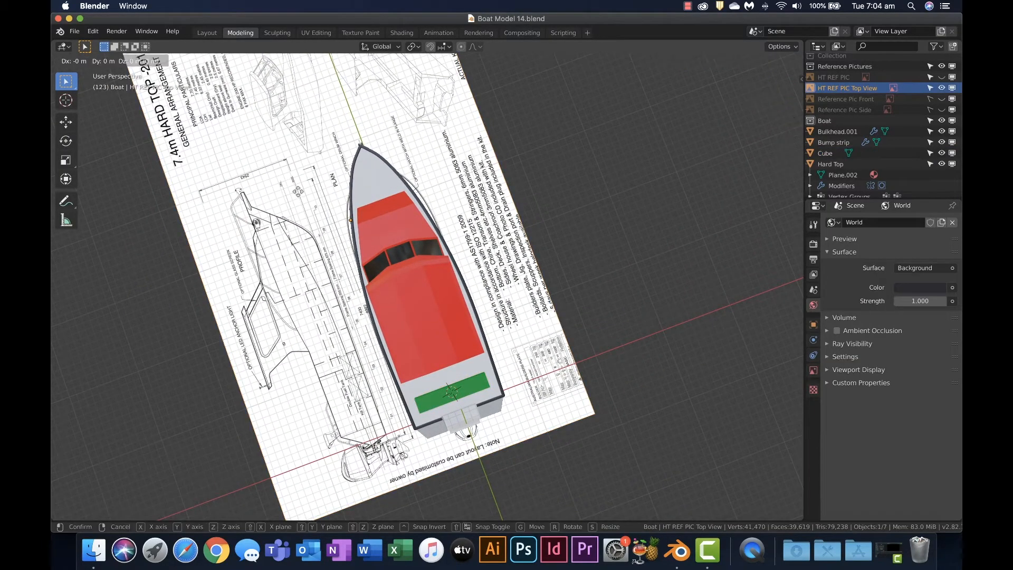
pyautogui.click(403, 184)
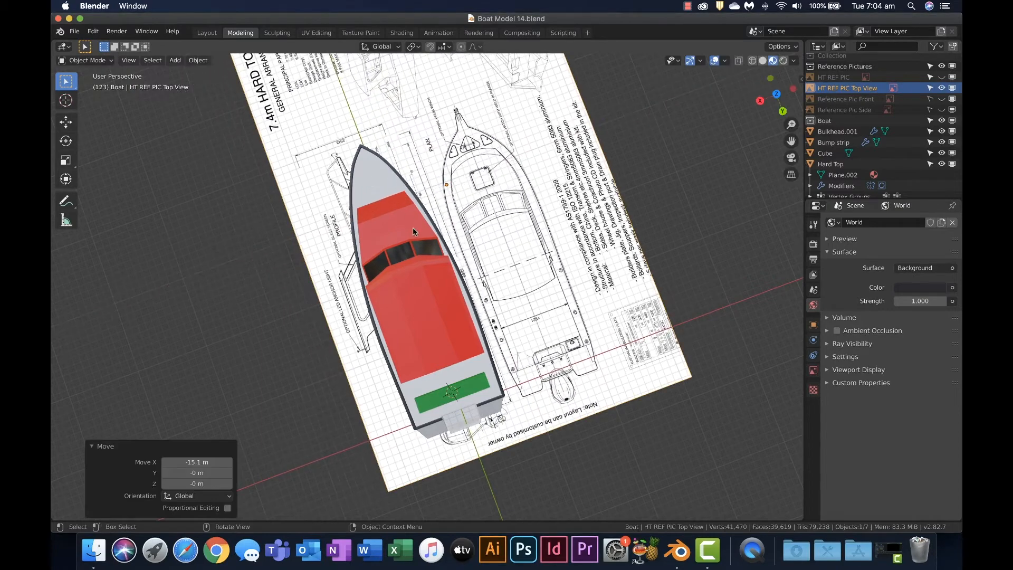
# Move the green block forward about 0.7 m along the Y axis, away from the transom
pyautogui.click(481, 390)
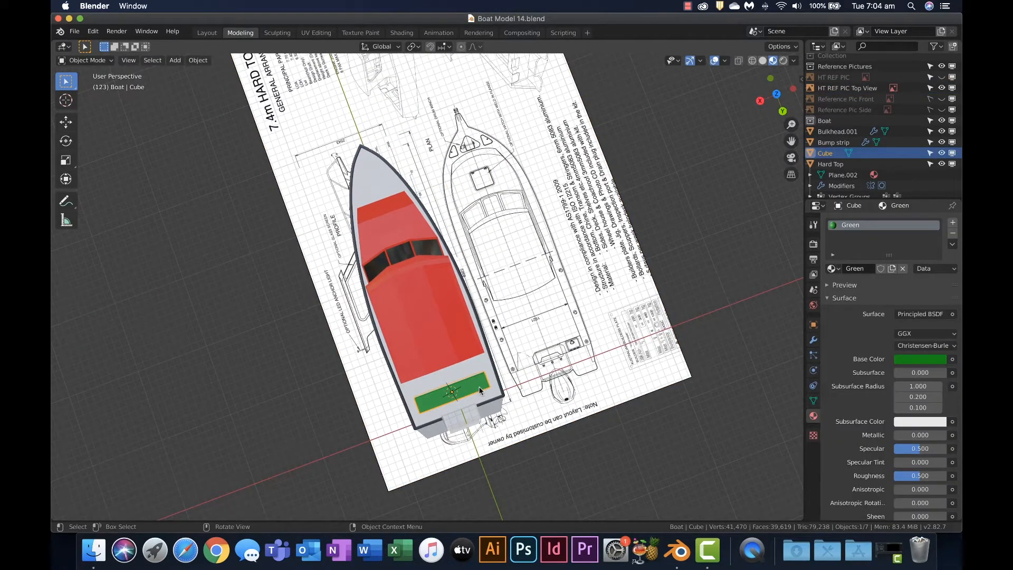
pyautogui.press('g')
pyautogui.press('y')
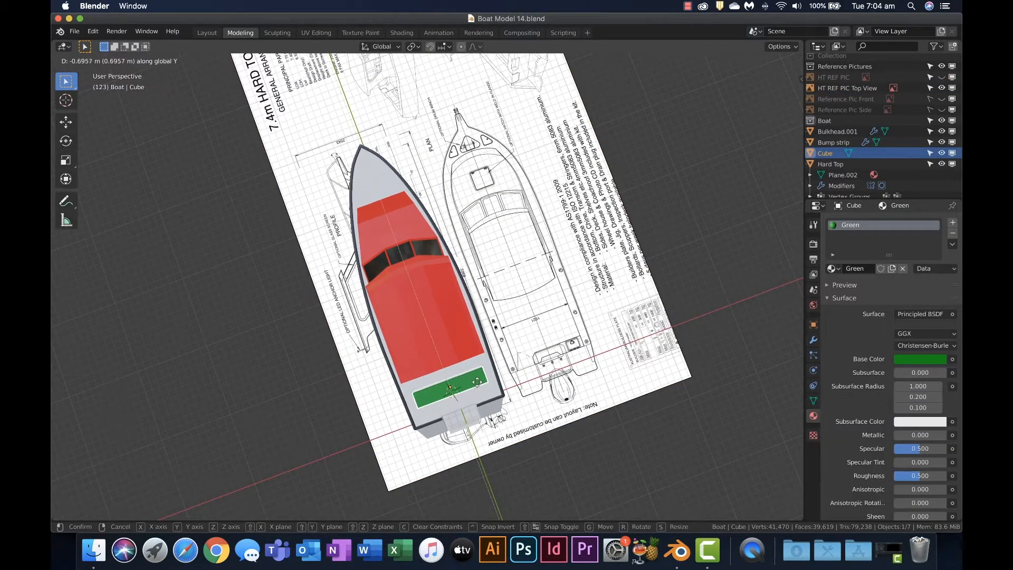
pyautogui.click(477, 382)
# Lengthen the green block by moving its bow-facing face about -18.2 m along Y, through the cabin
pyautogui.moveTo(477, 382); pyautogui.dragTo(565, 290, button='middle')
pyautogui.scroll(3, 530, 271)
pyautogui.press('Tab')
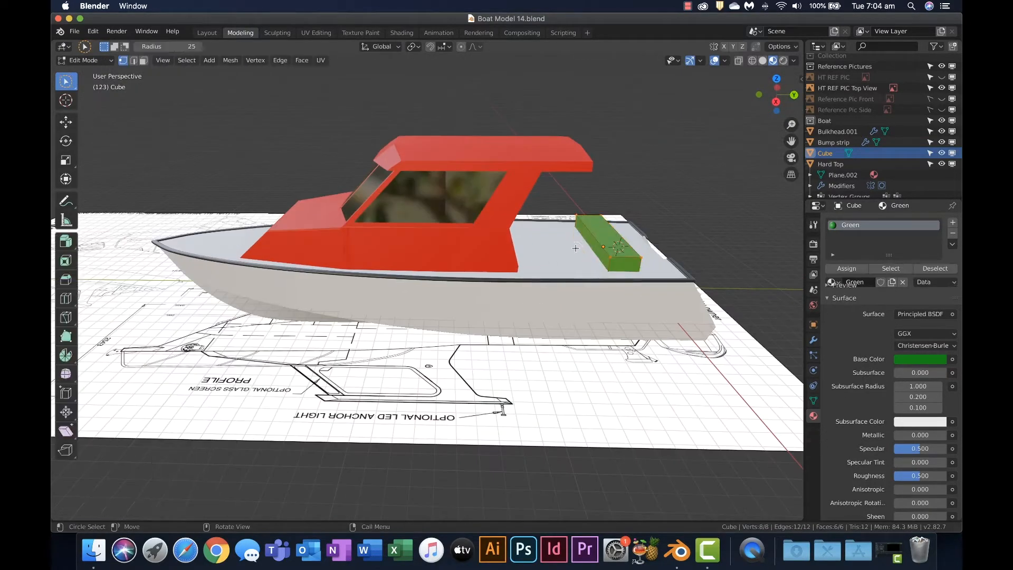
pyautogui.press('3')
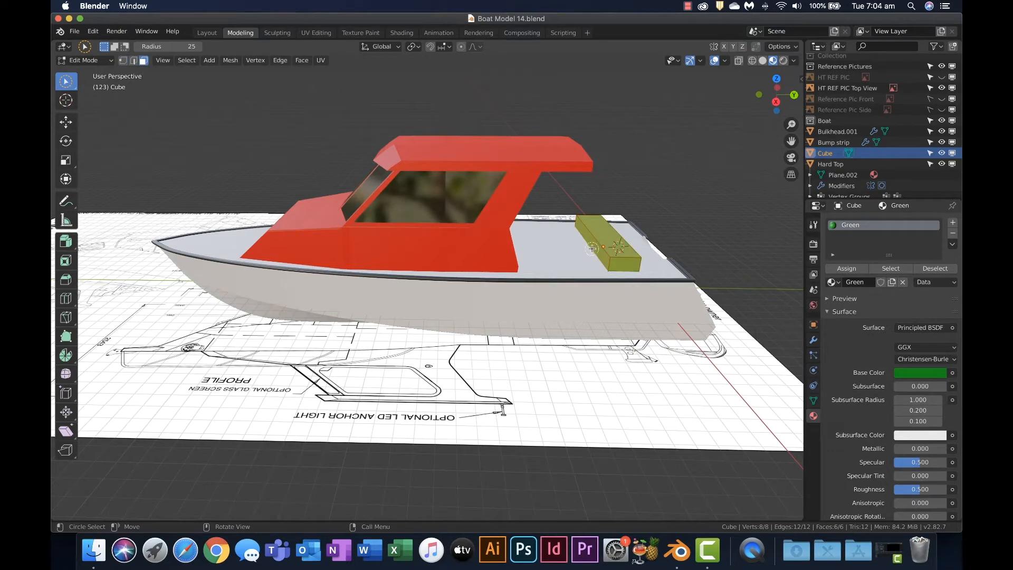
pyautogui.click(591, 249)
pyautogui.press('g')
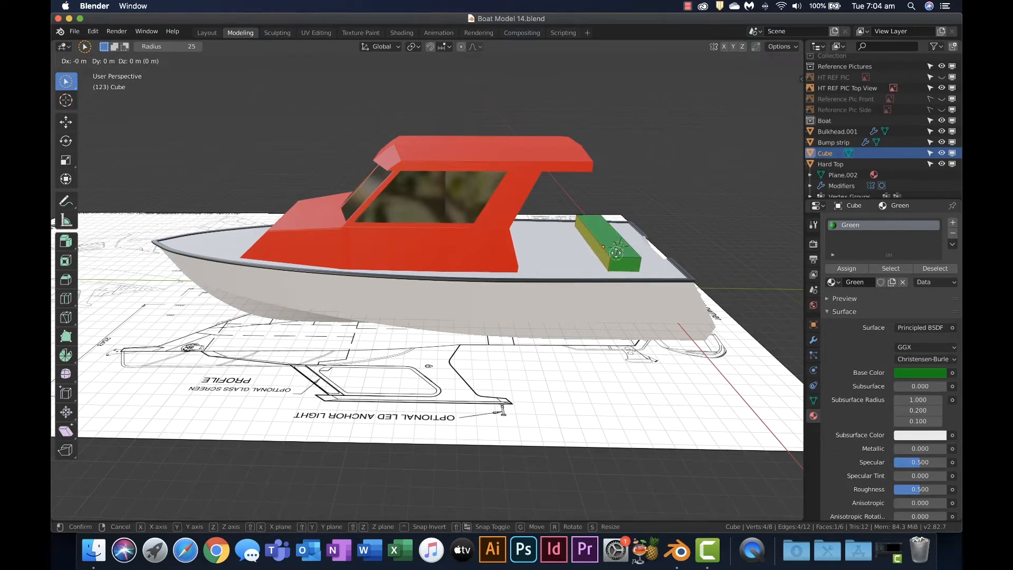
pyautogui.press('y')
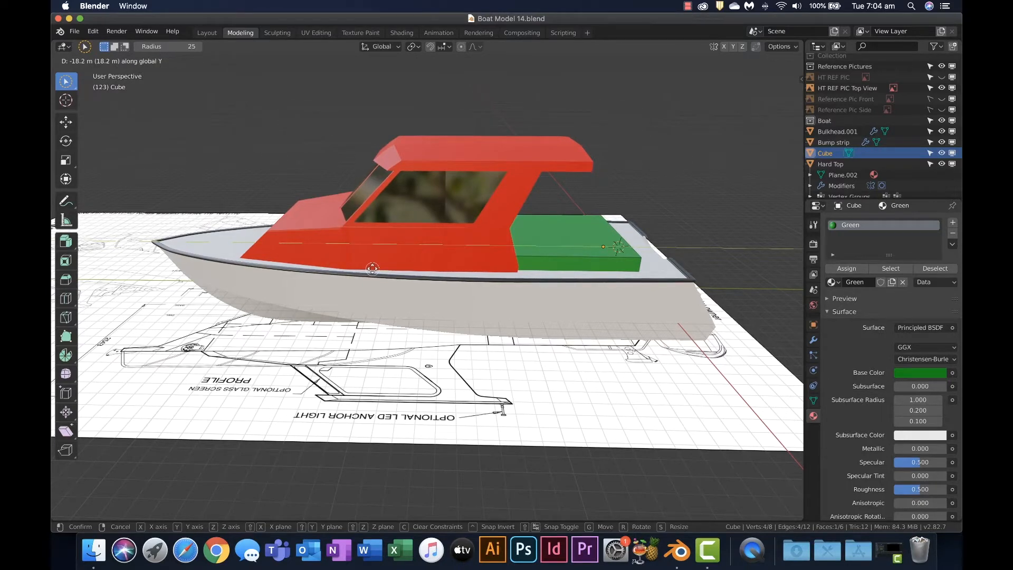
pyautogui.click(373, 268)
# Extrude the green block's bow-facing face 6.16 m and move the new end about -0.65 m along Y
pyautogui.press('e')
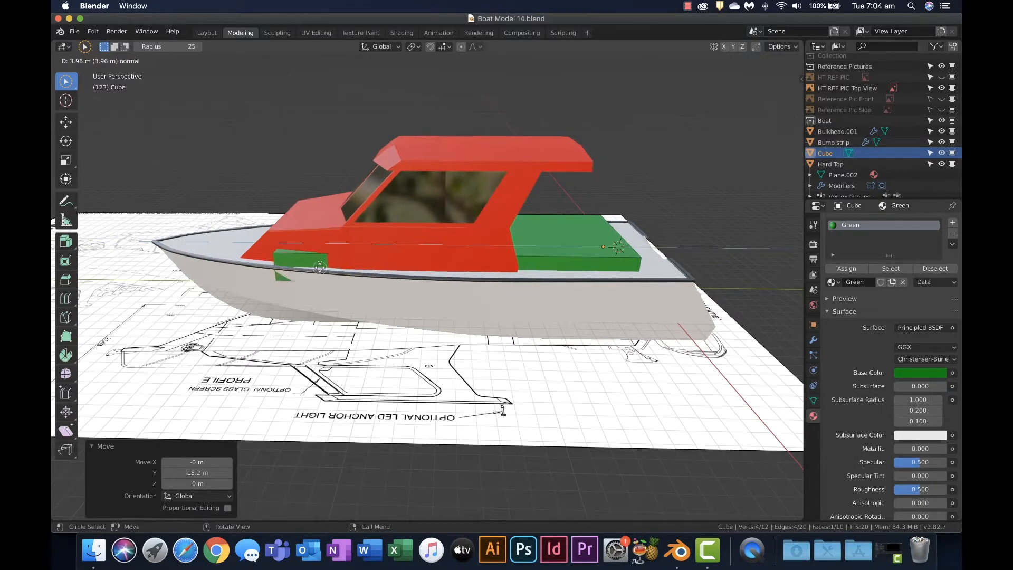
pyautogui.click(292, 268)
pyautogui.moveTo(292, 267); pyautogui.dragTo(333, 272, button='middle')
pyautogui.press('g')
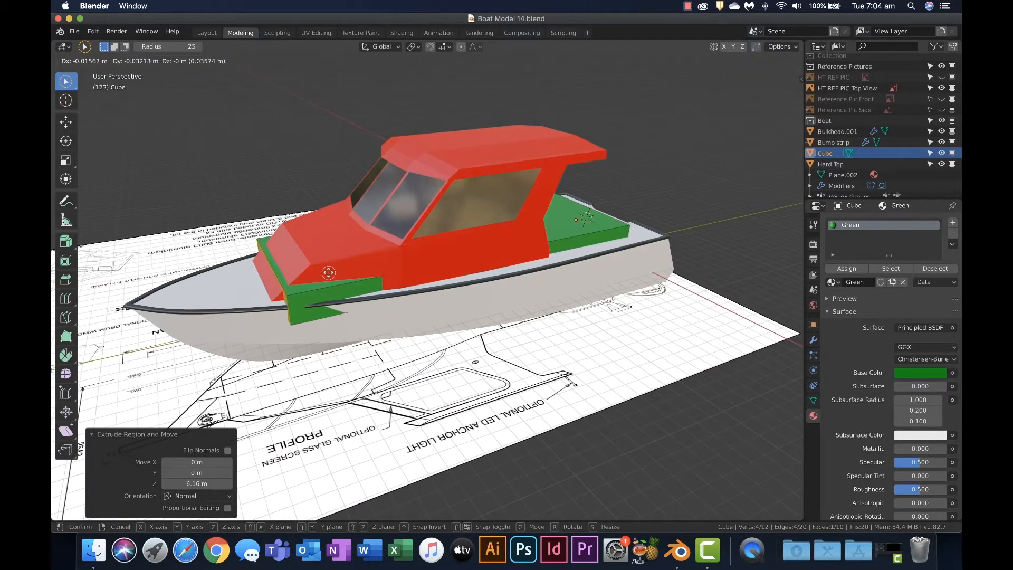
pyautogui.press('y')
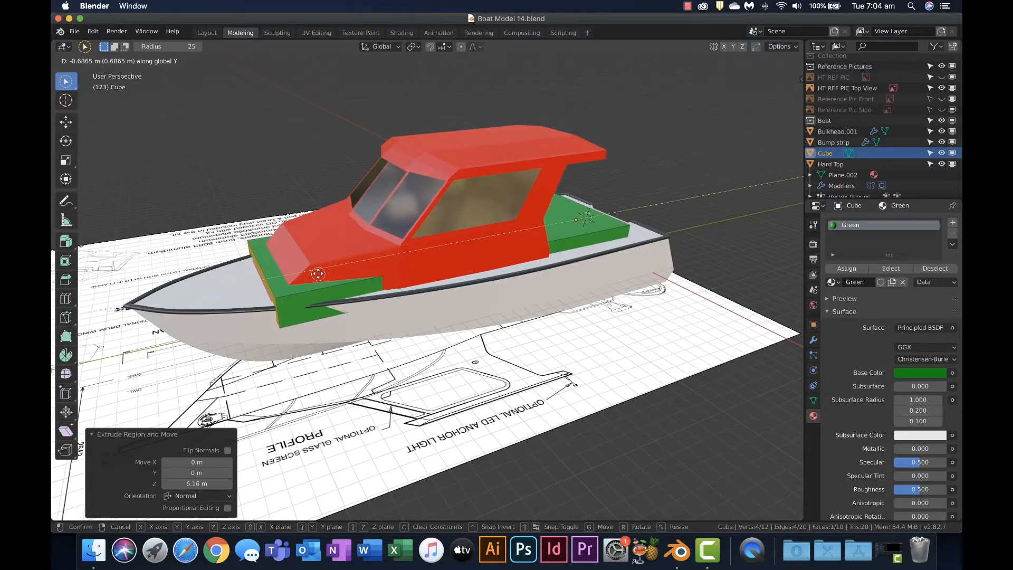
pyautogui.click(318, 273)
# Narrow the green block's bow end face by scaling it along X by about 0.67 to match the cabin front
pyautogui.moveTo(318, 273); pyautogui.dragTo(586, 301, button='middle')
pyautogui.press('s')
pyautogui.press('x')
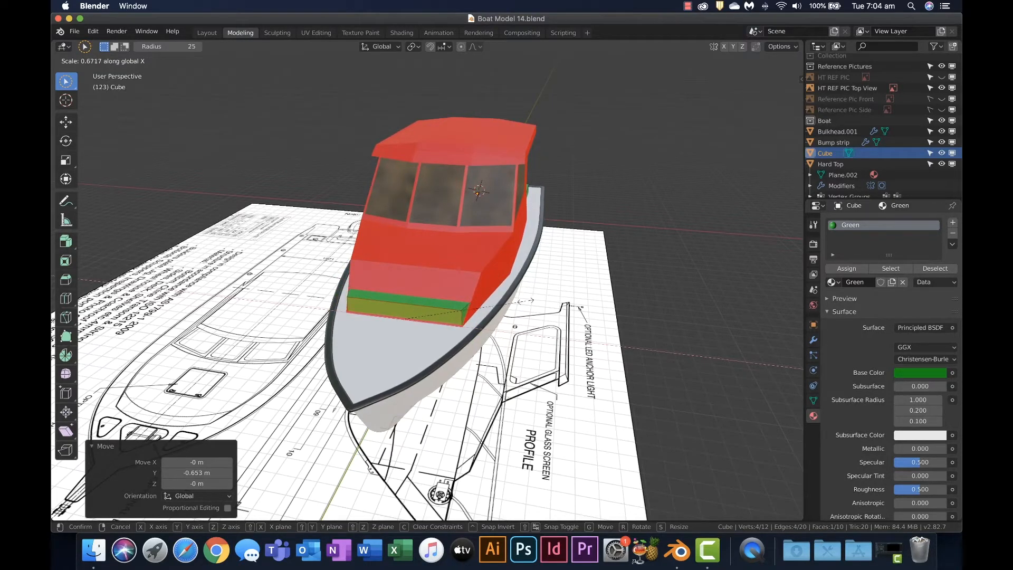
pyautogui.click(522, 301)
pyautogui.scroll(3, 437, 332)
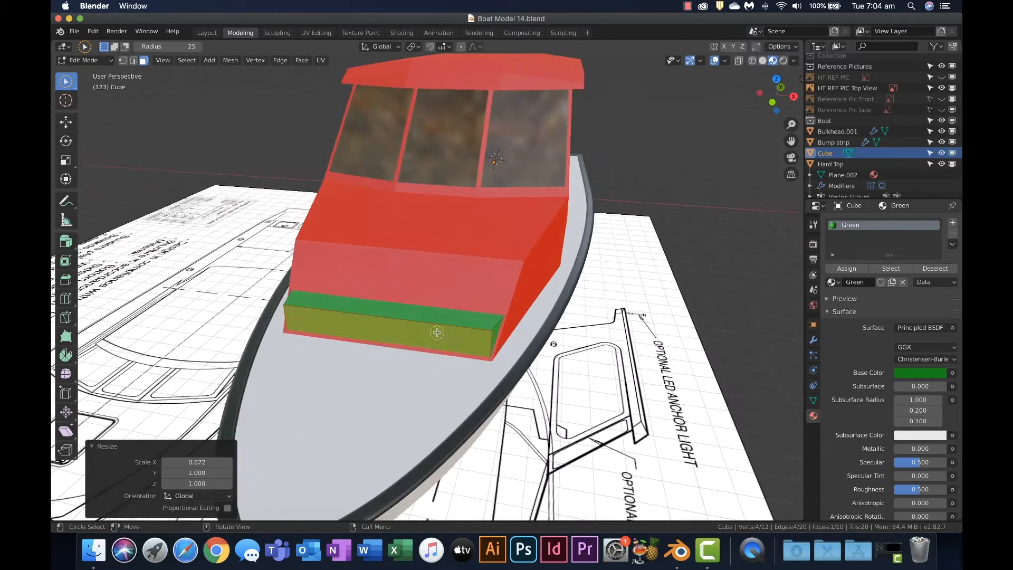
# Turn off the viewport display of the Hull's Mirror modifier so only half of the hull shows
pyautogui.moveTo(437, 332)
pyautogui.mouseDown(button='middle')
pyautogui.moveTo(360, 313)
pyautogui.moveTo(316, 340)
pyautogui.moveTo(133, 334)
pyautogui.mouseUp(button='middle')
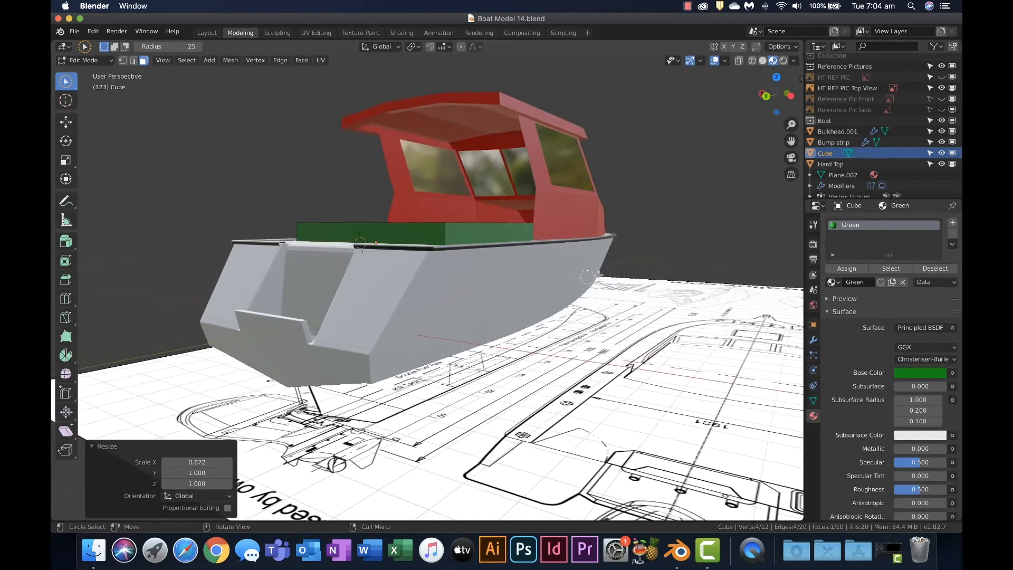
pyautogui.scroll(-1, 853, 178)
pyautogui.scroll(-3, 853, 178)
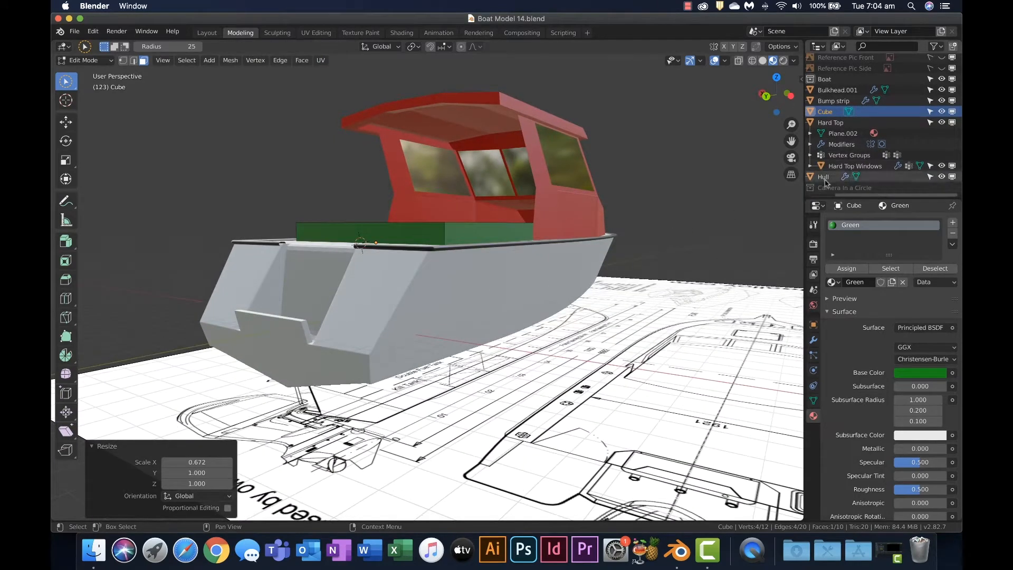
pyautogui.press('Tab')
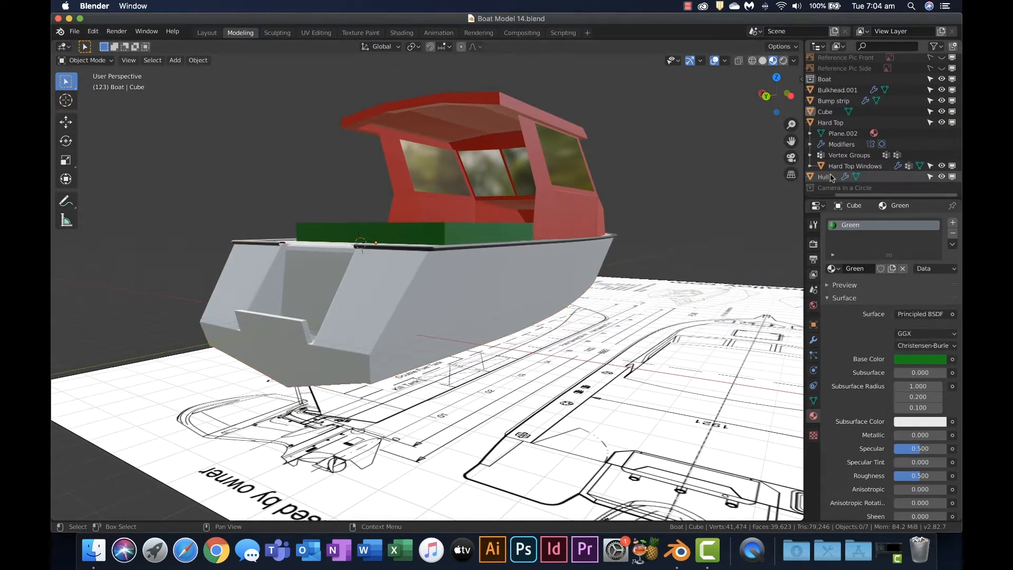
pyautogui.click(832, 178)
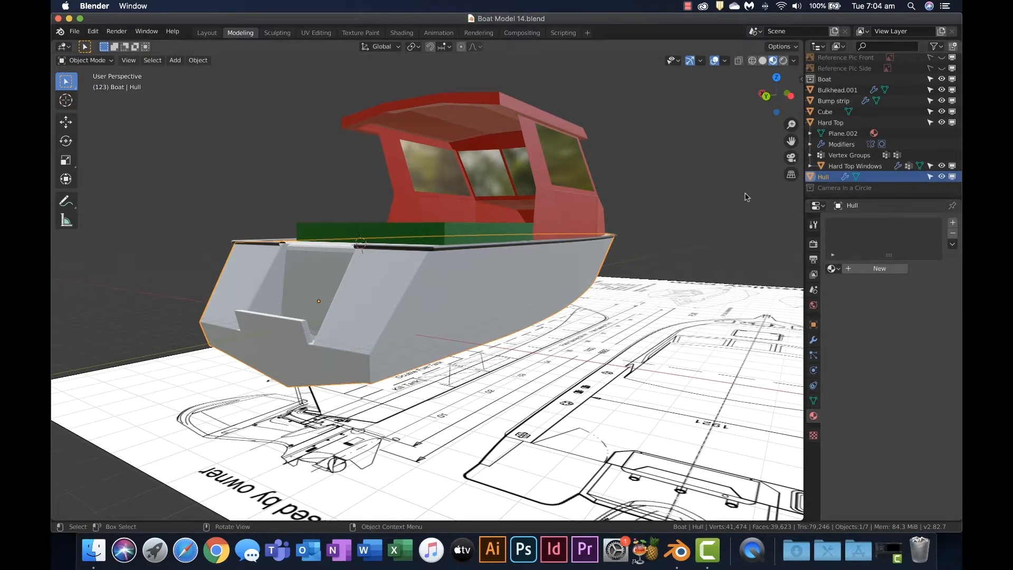
pyautogui.press('Tab')
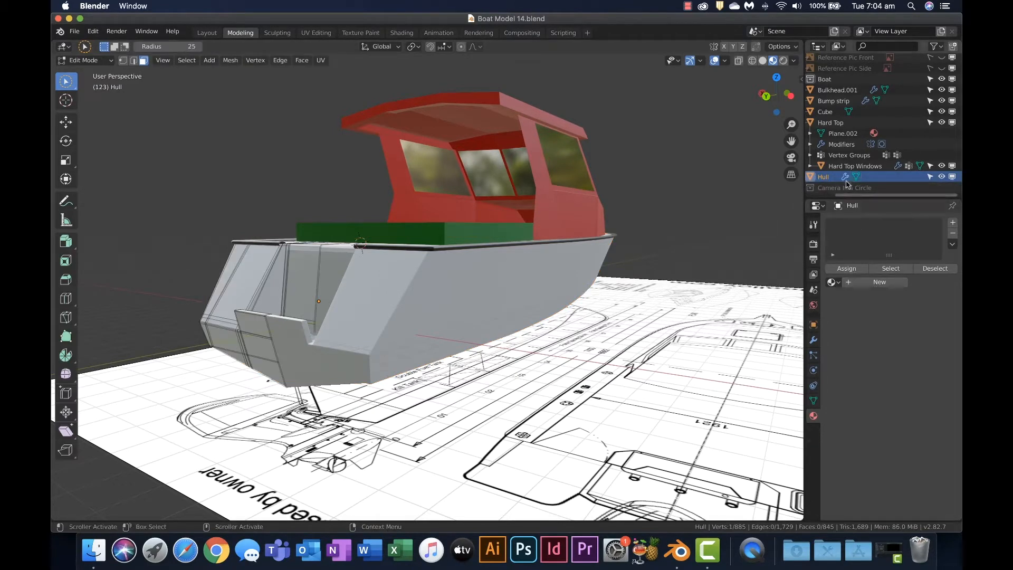
pyautogui.press('Tab')
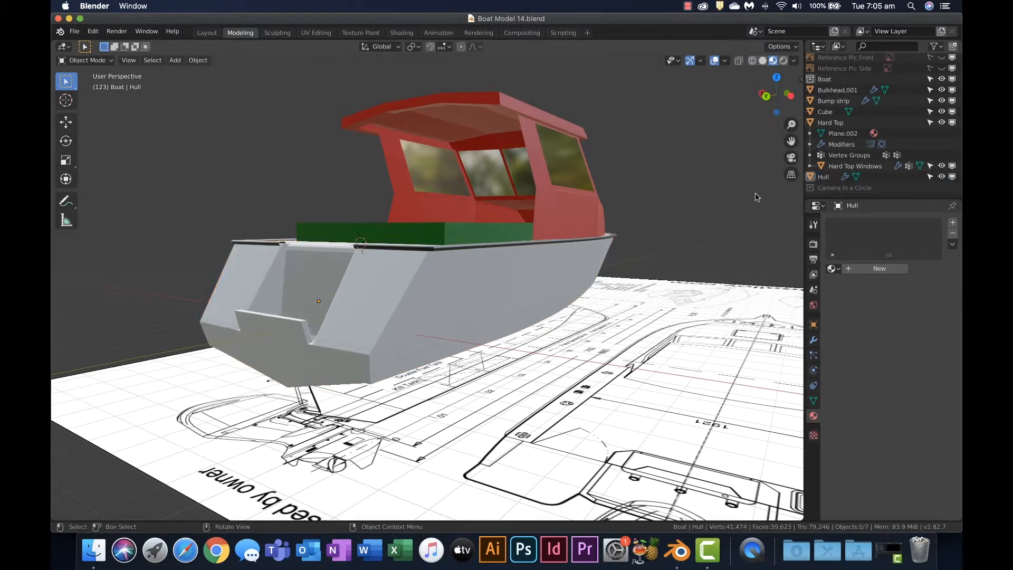
pyautogui.click(813, 341)
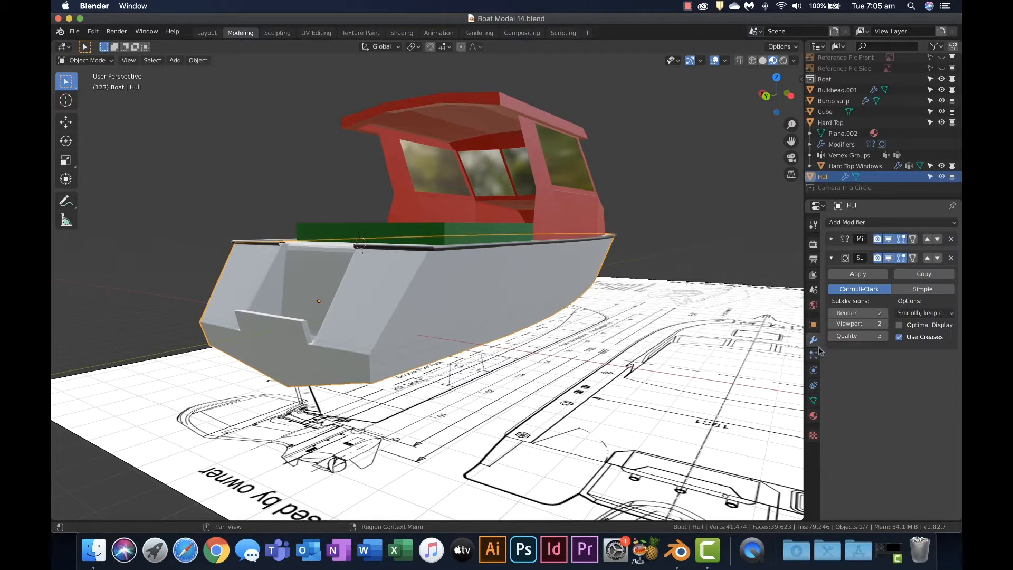
pyautogui.click(889, 240)
# Select the green block seen through the open side of the hull and enter Edit Mode on it
pyautogui.moveTo(648, 311); pyautogui.dragTo(566, 308, button='middle')
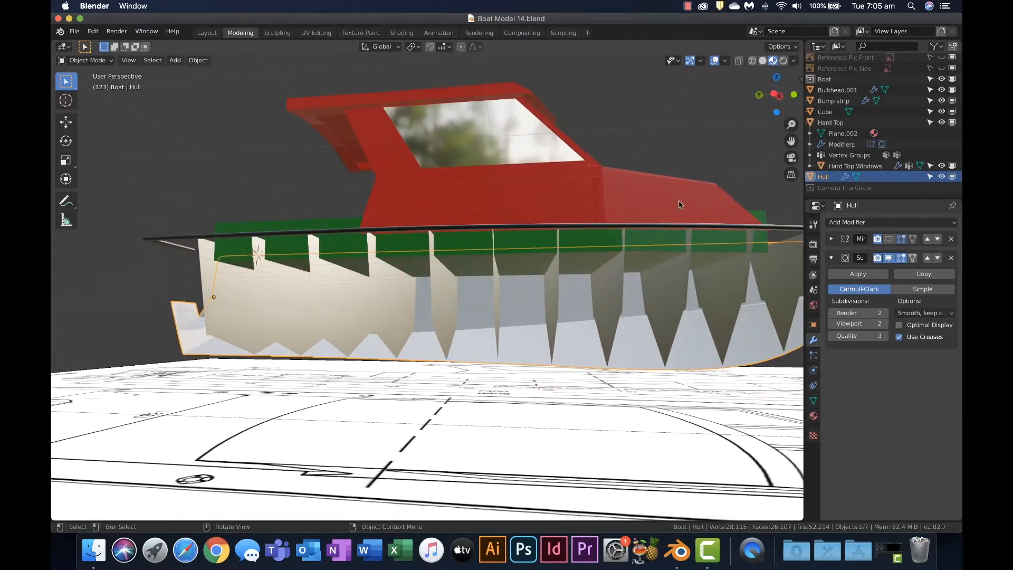
pyautogui.click(354, 248)
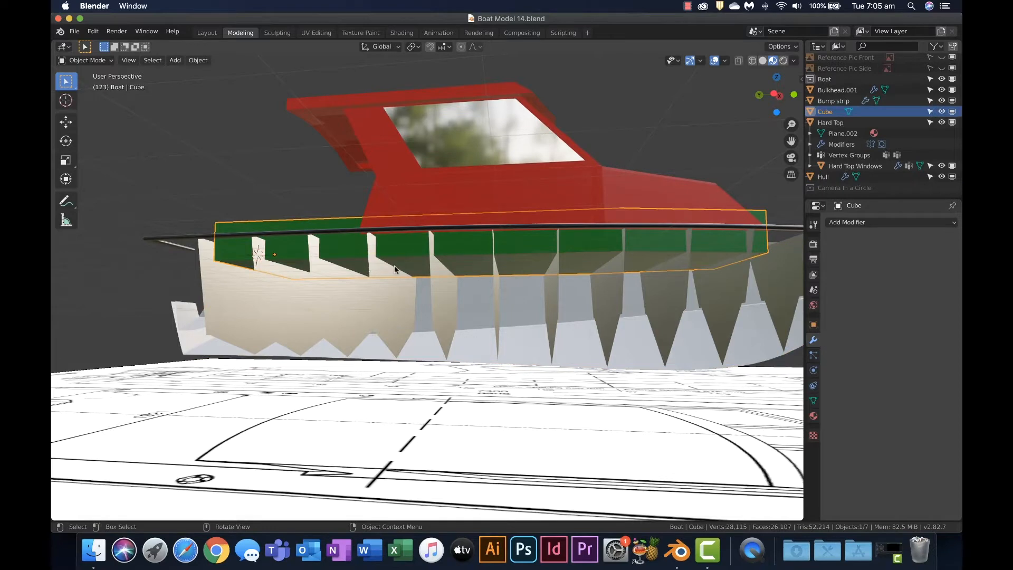
pyautogui.press('2')
pyautogui.press('Tab')
pyautogui.press('`')
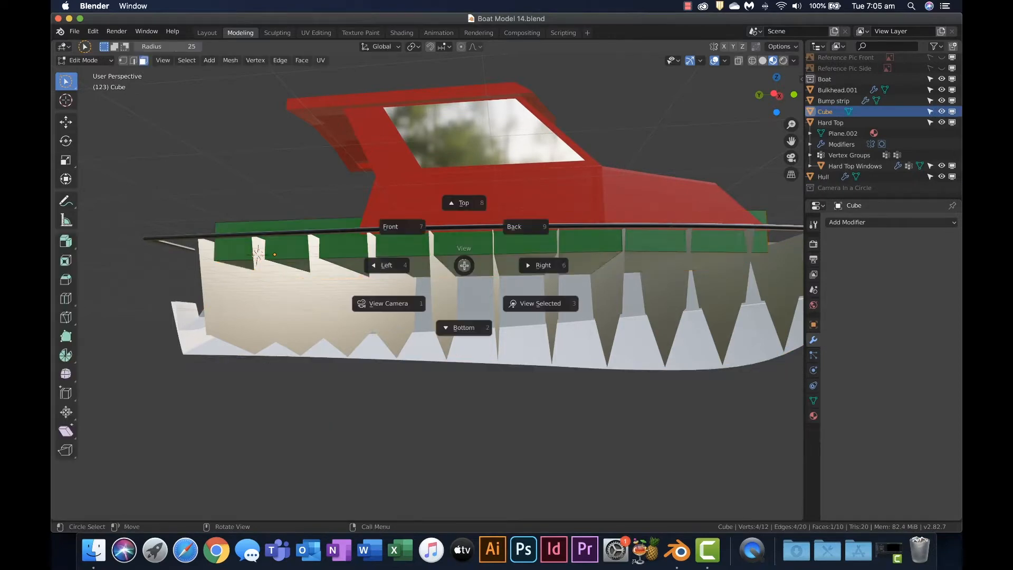
pyautogui.click(479, 265)
pyautogui.moveTo(479, 264); pyautogui.dragTo(355, 241, button='middle')
pyautogui.press('Tab')
pyautogui.press('Tab')
# Select both underside faces of the green block and move them about -3.37 m along Z into the hull
pyautogui.click(379, 268)
pyautogui.moveTo(414, 269); pyautogui.dragTo(501, 262, button='middle')
pyautogui.keyDown('shift'); pyautogui.click(585, 242); pyautogui.keyUp('shift')
pyautogui.moveTo(614, 245); pyautogui.dragTo(641, 265, button='middle')
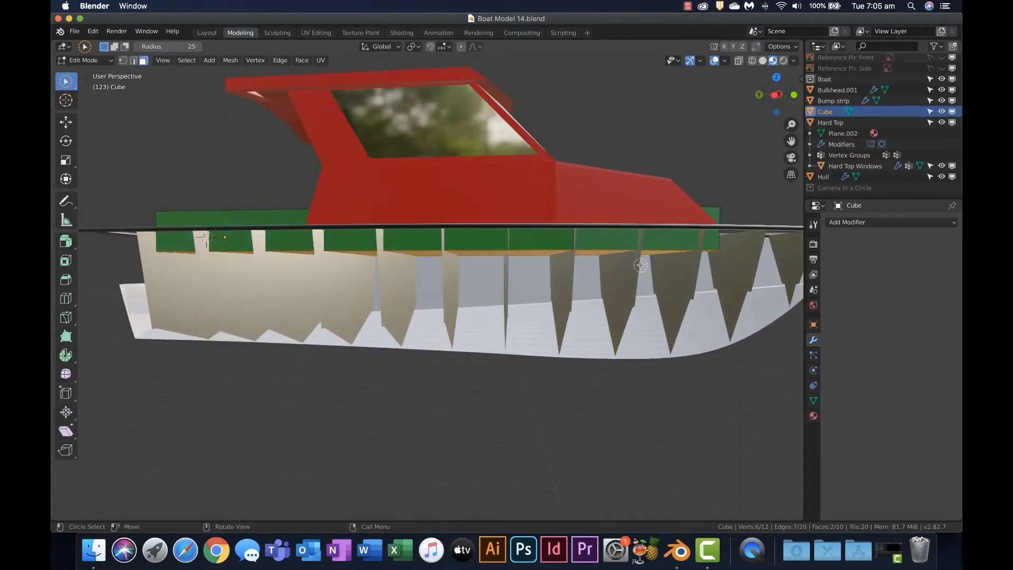
pyautogui.press('g')
pyautogui.press('z')
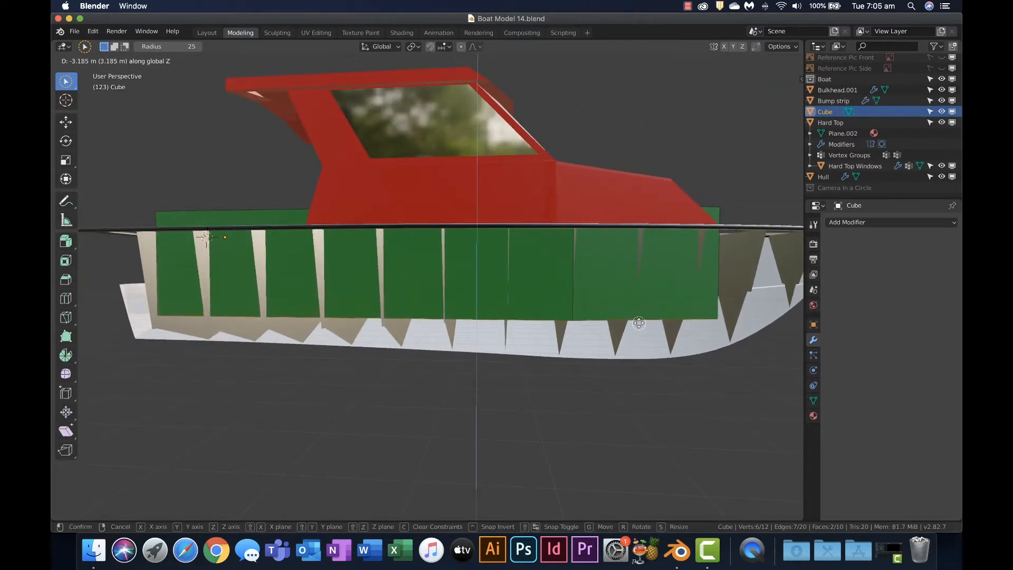
pyautogui.click(639, 325)
# Raise the green block's underside faces about 0.07 m along Z
pyautogui.moveTo(639, 326); pyautogui.dragTo(565, 298, button='middle')
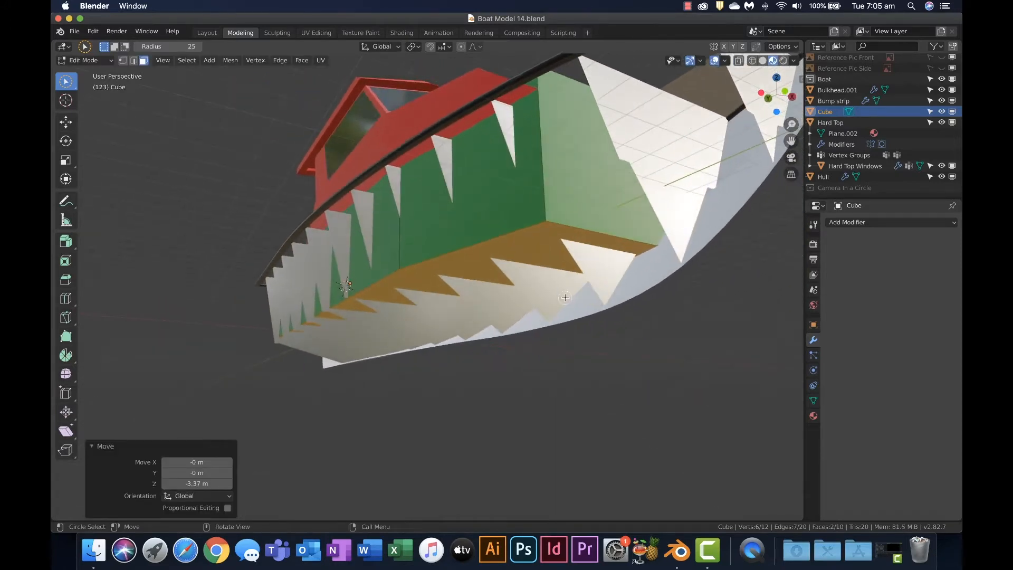
pyautogui.scroll(6, 405, 311)
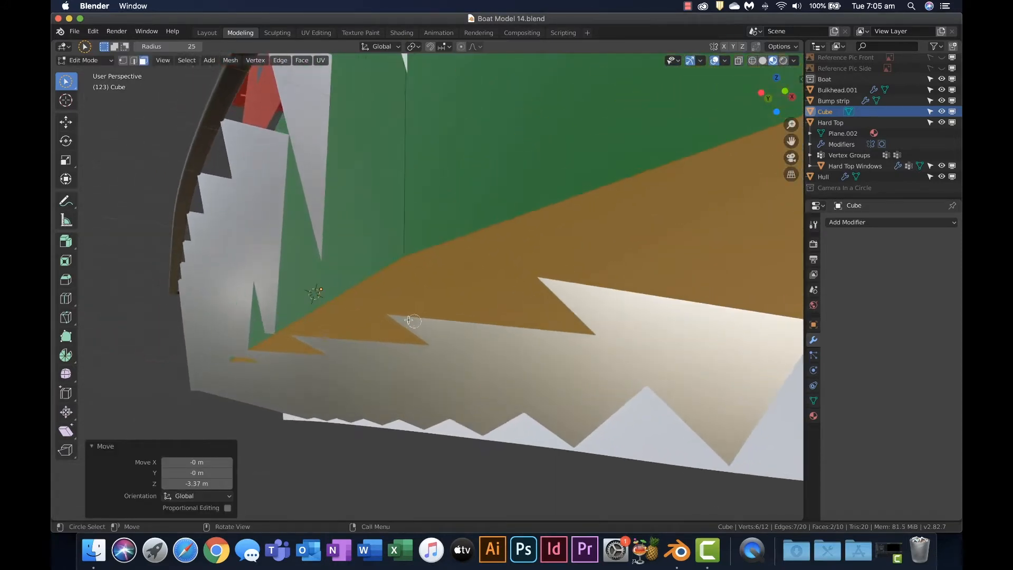
pyautogui.press('g')
pyautogui.press('z')
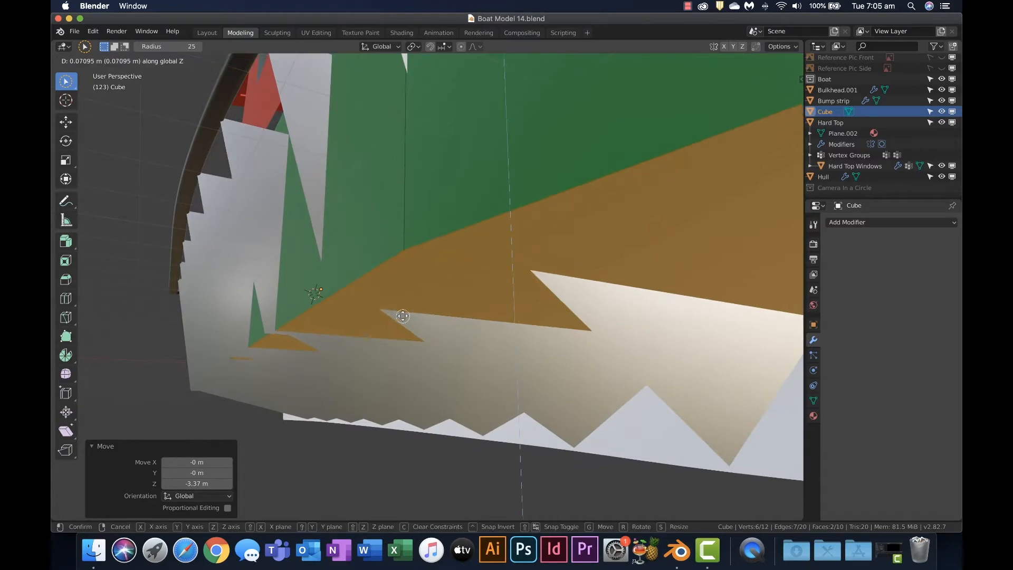
pyautogui.click(403, 316)
# Add a vertical loop cut around the long aft section of the green block and slide it toward the bow
pyautogui.moveTo(402, 316); pyautogui.dragTo(471, 323, button='middle')
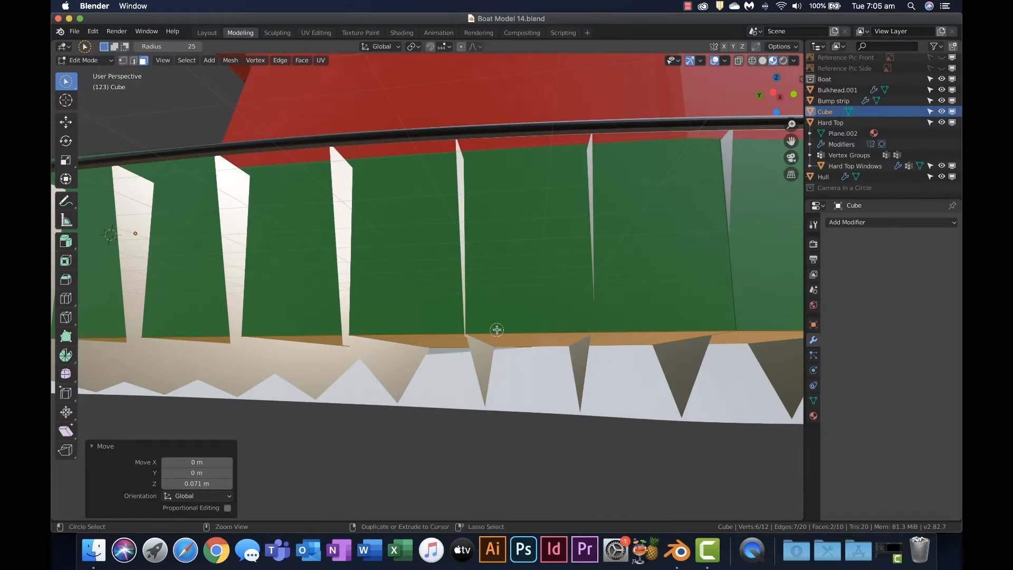
pyautogui.hotkey('ctrl', 'r')
pyautogui.click(535, 327)
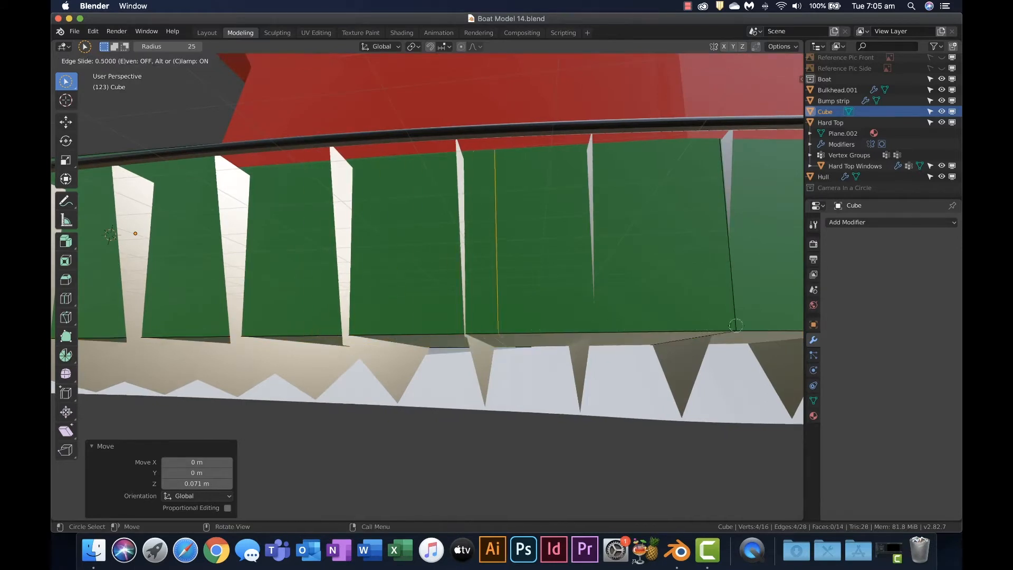
pyautogui.click(780, 325)
# Scale the underside edge where the block's long section meets its bow section along X by about 0.64
pyautogui.moveTo(780, 325); pyautogui.dragTo(711, 293, button='middle')
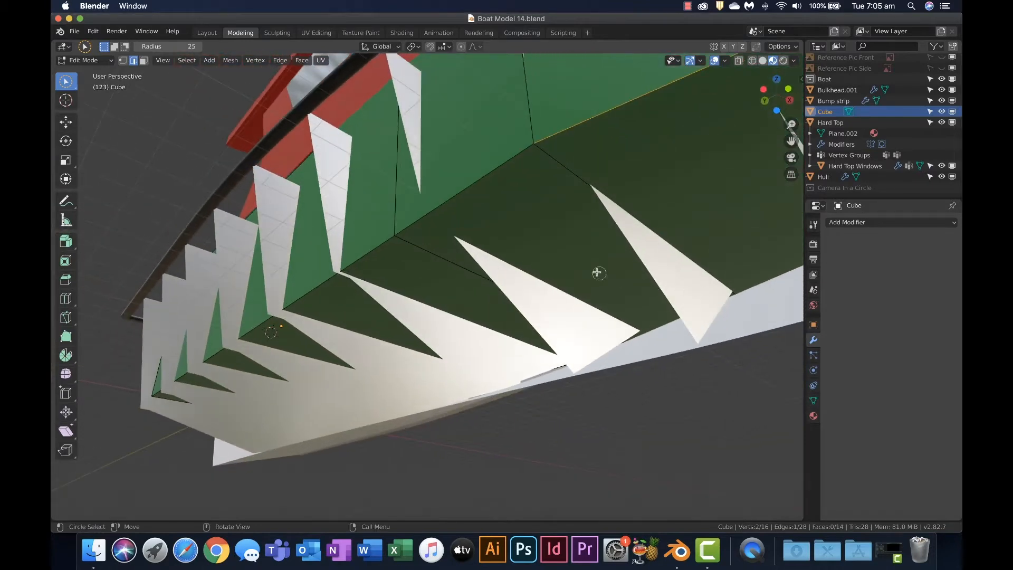
pyautogui.click(572, 169)
pyautogui.moveTo(572, 169); pyautogui.dragTo(719, 215, button='middle')
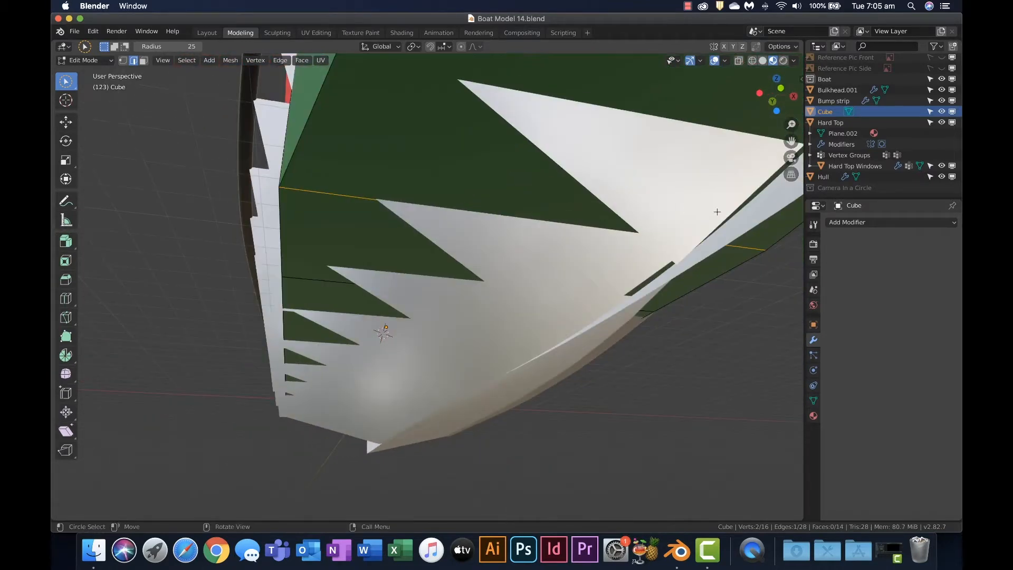
pyautogui.press('s')
pyautogui.press('x')
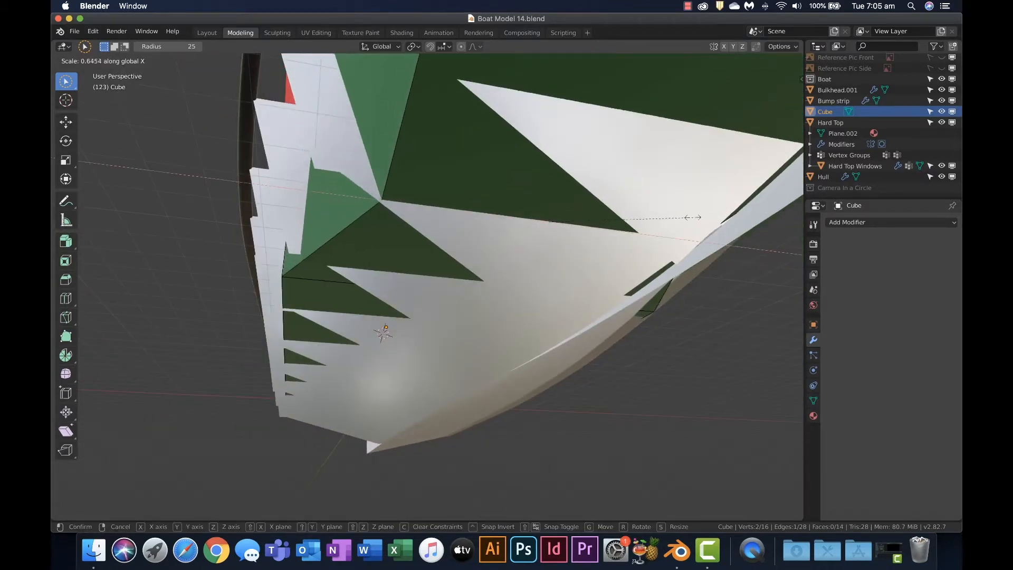
pyautogui.click(691, 217)
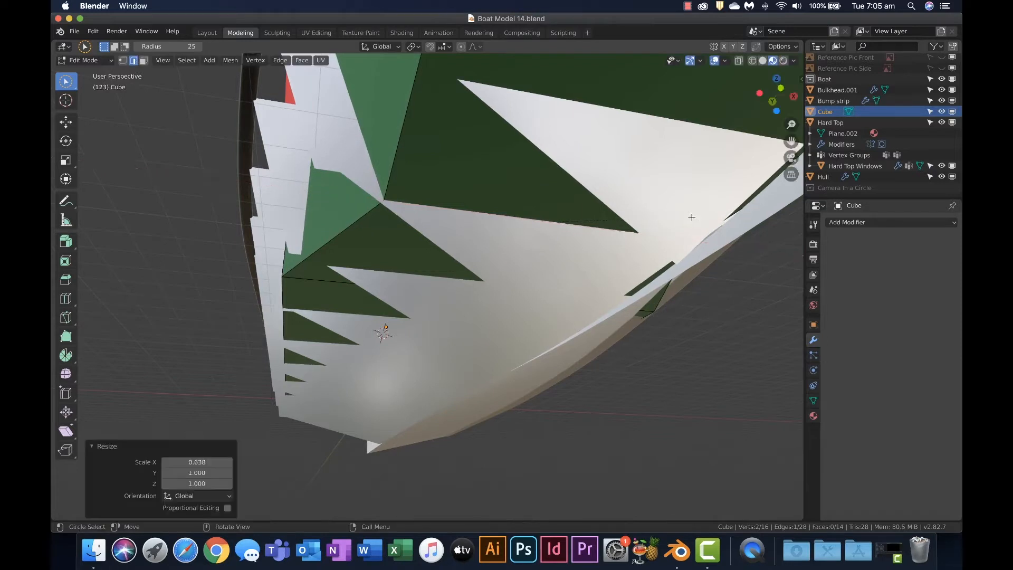
pyautogui.click(340, 286)
pyautogui.press('s')
pyautogui.press('x')
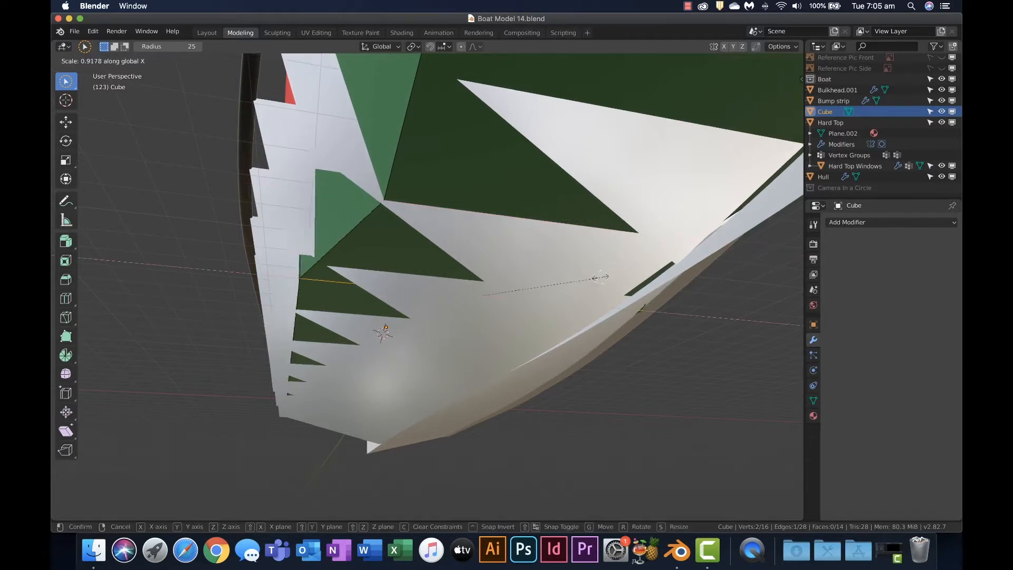
pyautogui.rightClick(578, 280)
# Add another loop cut to the green block's aft section, sliding it close behind the existing cut
pyautogui.moveTo(488, 298); pyautogui.dragTo(516, 295, button='middle')
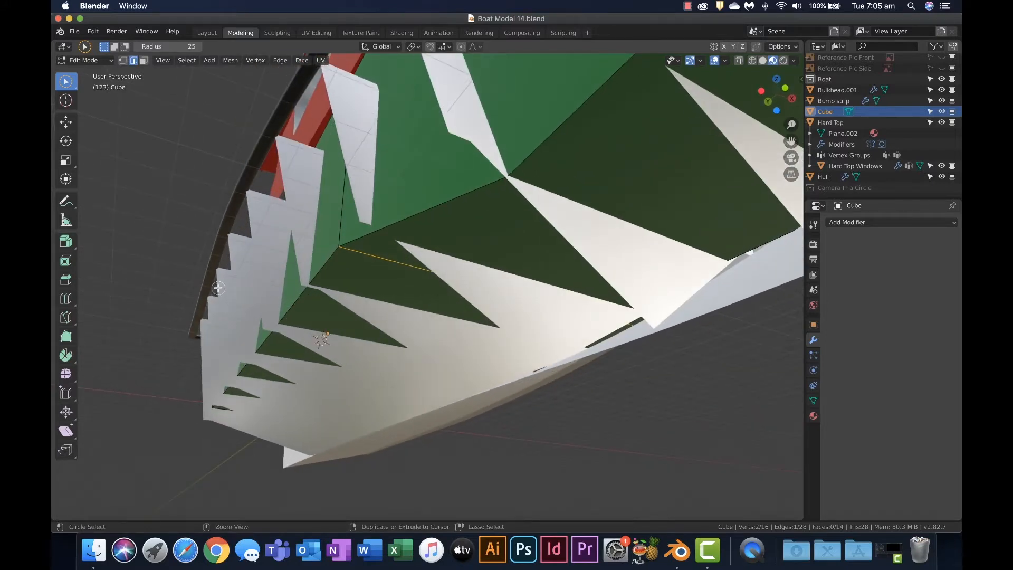
pyautogui.hotkey('ctrl', 'r')
pyautogui.click(328, 271)
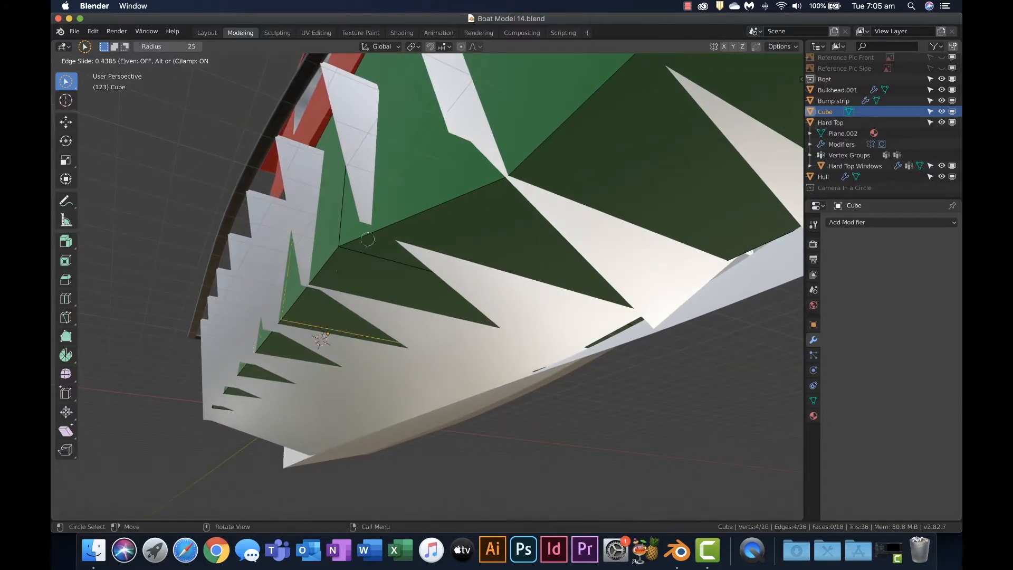
pyautogui.click(391, 204)
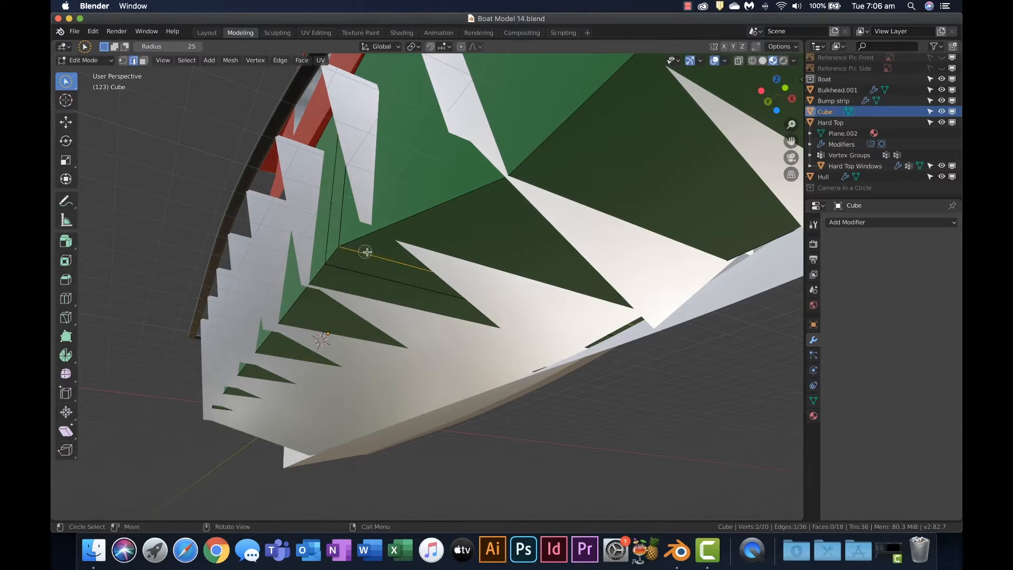
# Scale the underside edge of the first loop cut along X by about 0.77 to follow the hull's narrowing
pyautogui.press('s')
pyautogui.press('x')
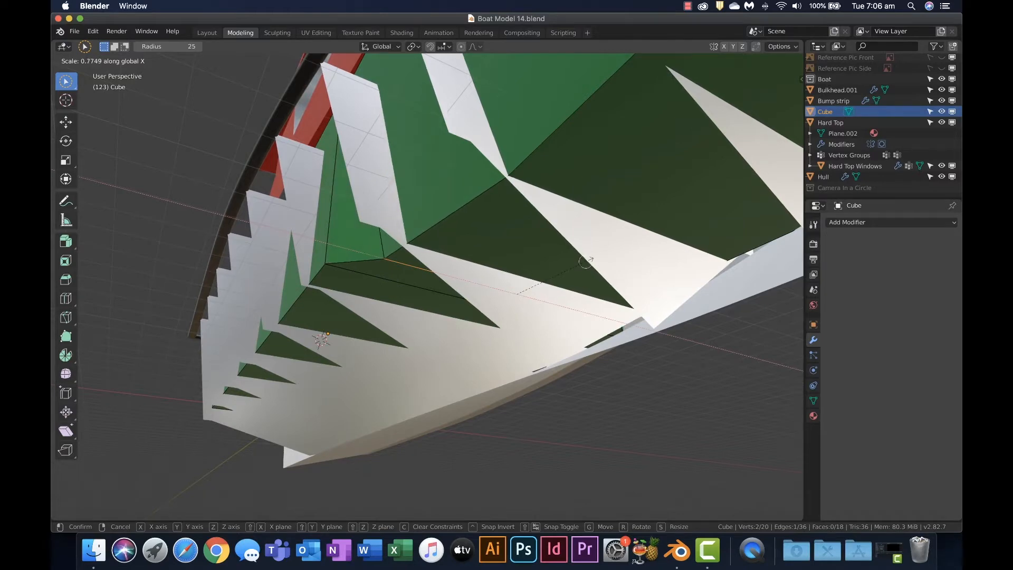
pyautogui.click(585, 261)
pyautogui.click(410, 291)
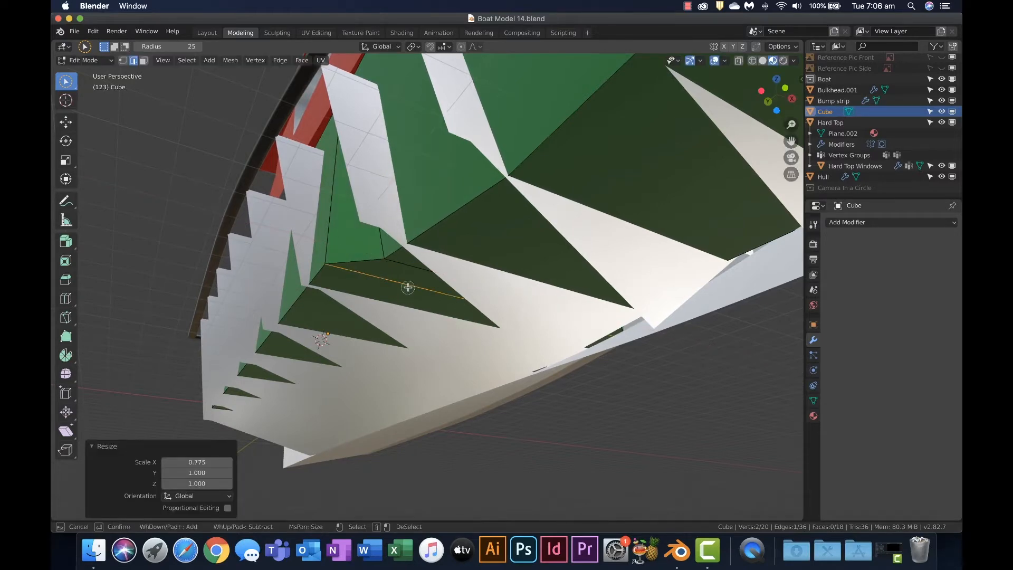
pyautogui.moveTo(666, 297); pyautogui.dragTo(649, 209, button='middle')
pyautogui.press('s')
pyautogui.press('x')
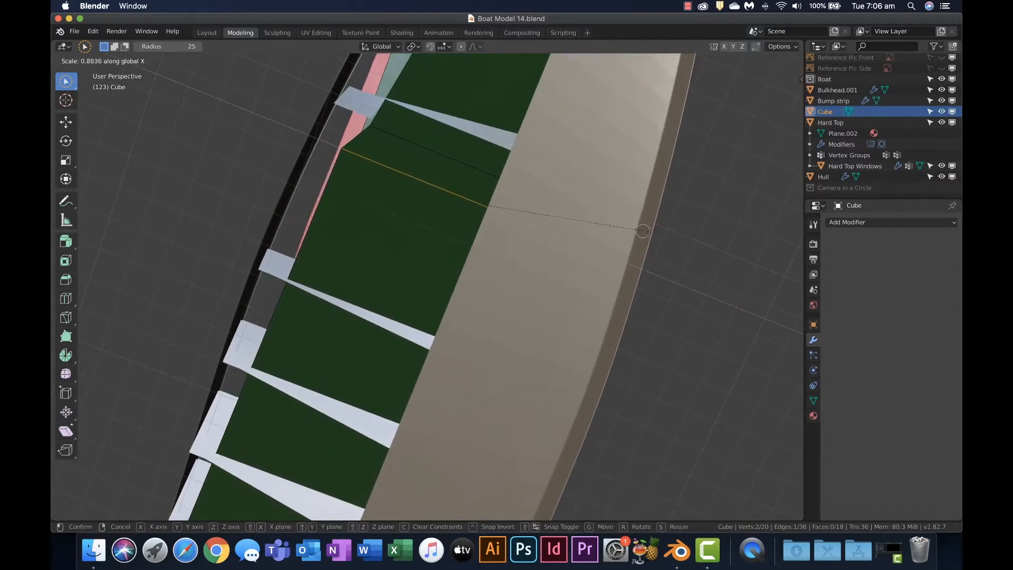
pyautogui.rightClick(643, 231)
# Select the two underside faces at the bow end of the green block and raise them about 0.3 m along Z
pyautogui.moveTo(529, 246); pyautogui.dragTo(488, 320, button='middle')
pyautogui.scroll(2, 433, 325)
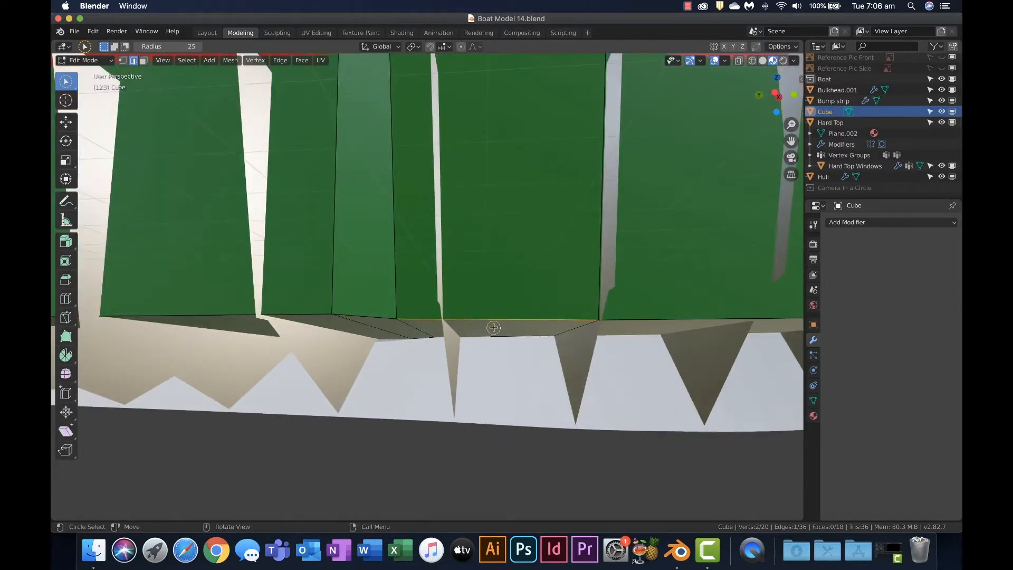
pyautogui.click(497, 329)
pyautogui.keyDown('shift'); pyautogui.moveTo(527, 312); pyautogui.dragTo(525, 301, button='middle'); pyautogui.keyUp('shift')
pyautogui.press('3')
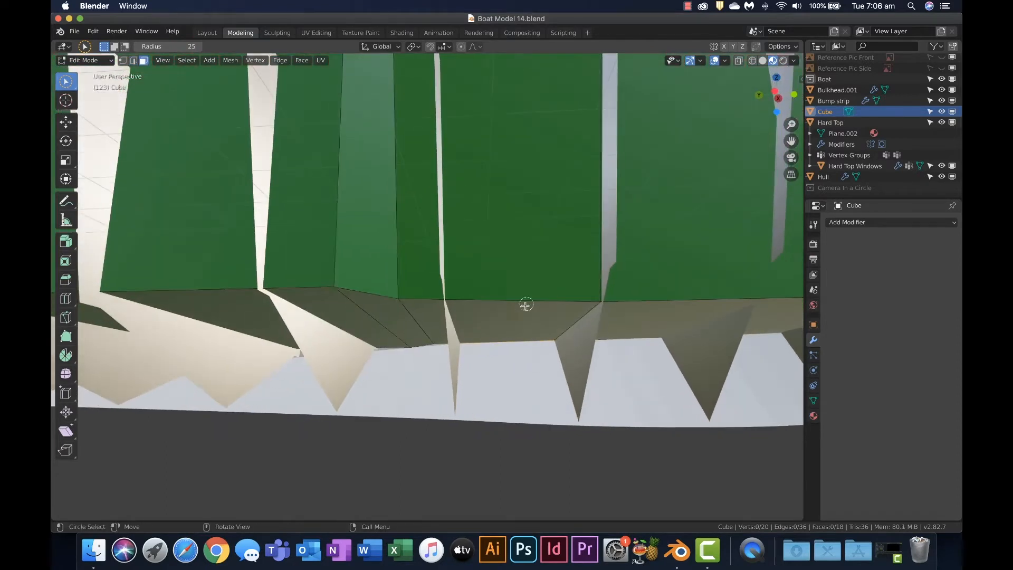
pyautogui.click(518, 316)
pyautogui.keyDown('shift'); pyautogui.click(629, 312); pyautogui.keyUp('shift')
pyautogui.moveTo(629, 312); pyautogui.dragTo(570, 292, button='middle')
pyautogui.scroll(-3, 566, 289)
pyautogui.press('g')
pyautogui.press('z')
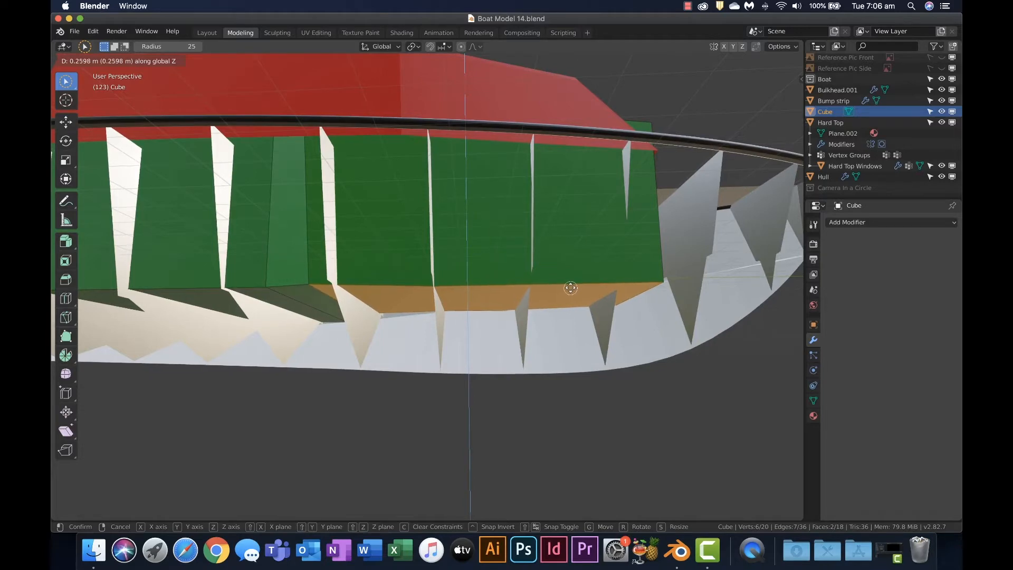
pyautogui.click(571, 288)
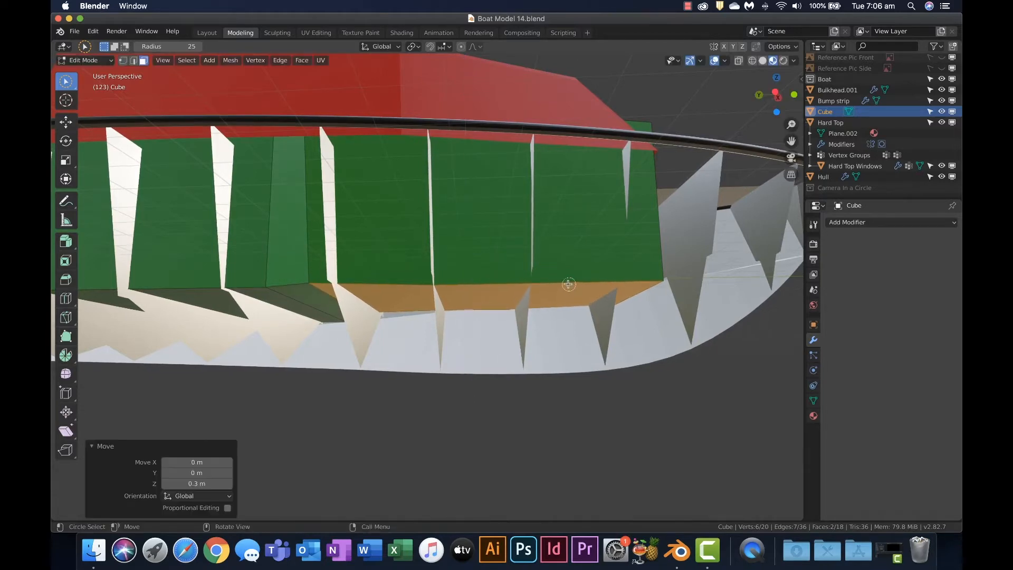
# Scale the lower edge at the green block's bow end uniformly to about 0.508 so it sits inside the hull
pyautogui.moveTo(567, 285); pyautogui.dragTo(456, 262, button='middle')
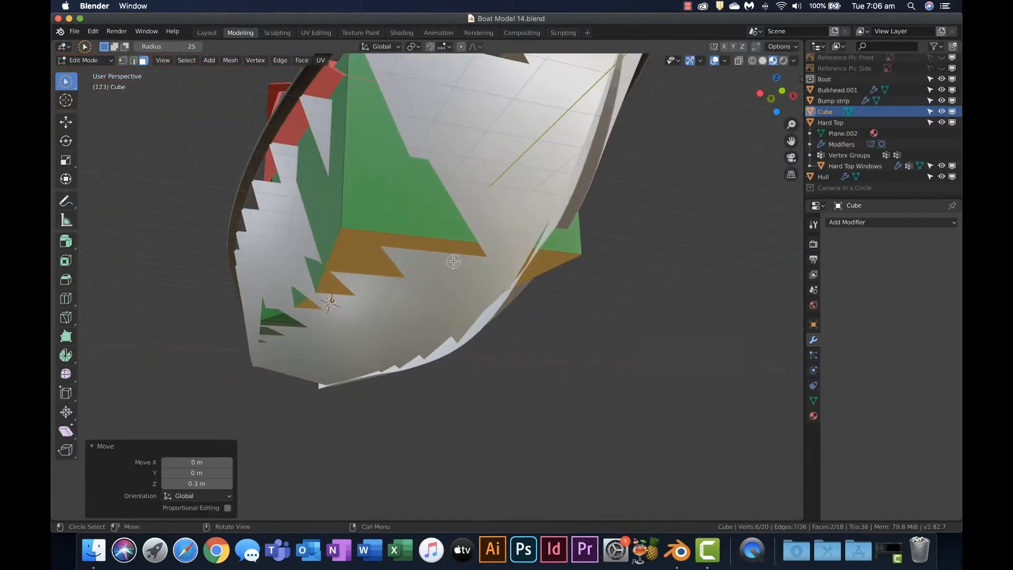
pyautogui.press('2')
pyautogui.press('s')
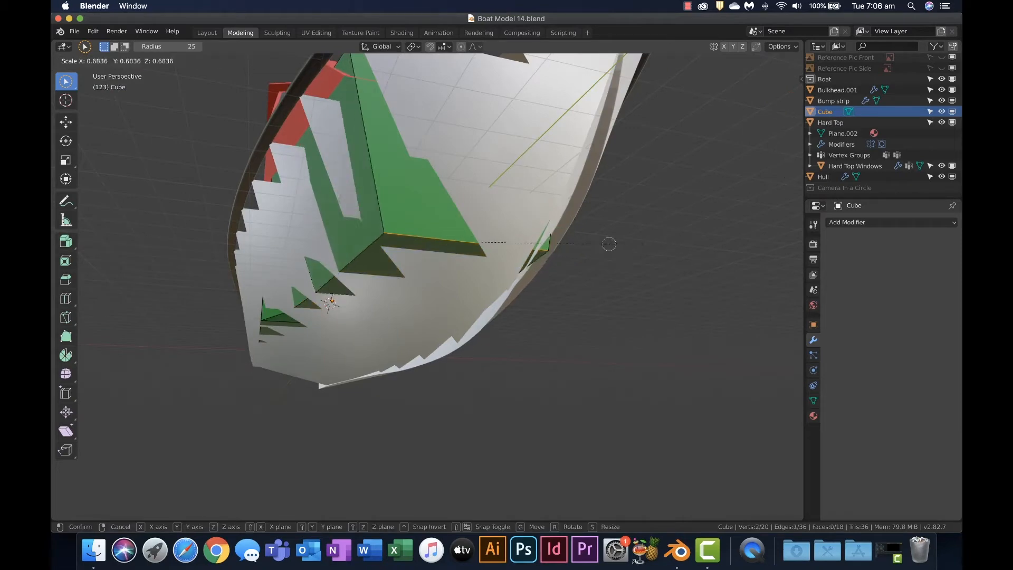
pyautogui.click(574, 244)
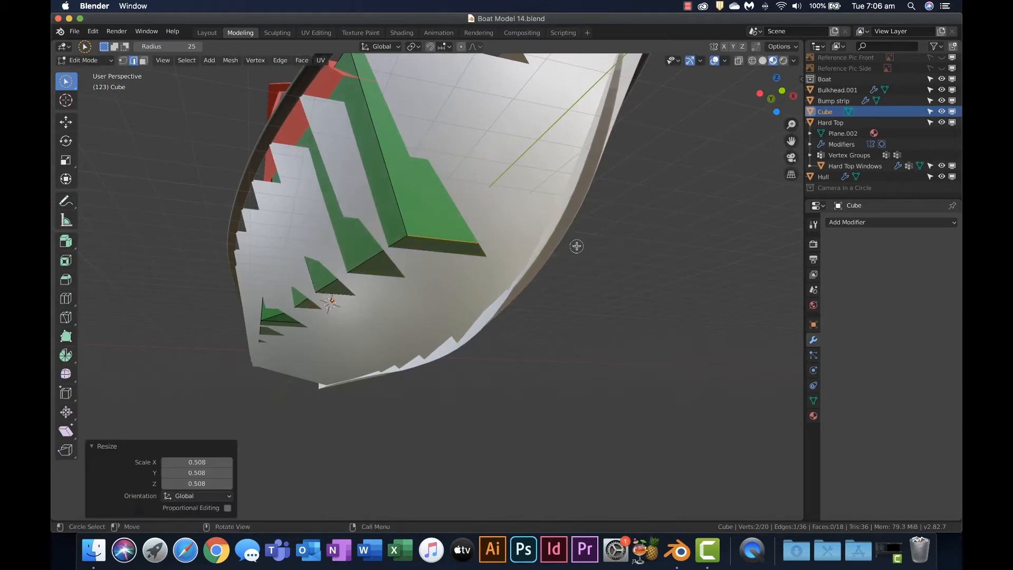
# Examine the green block's fit inside the hull and cabin from several sides of the boat
pyautogui.moveTo(574, 244); pyautogui.dragTo(749, 258, button='middle')
pyautogui.scroll(3, 603, 227)
pyautogui.scroll(-5, 603, 228)
pyautogui.scroll(3, 731, 261)
pyautogui.scroll(-6, 553, 296)
pyautogui.moveTo(552, 295); pyautogui.dragTo(552, 335, button='middle')
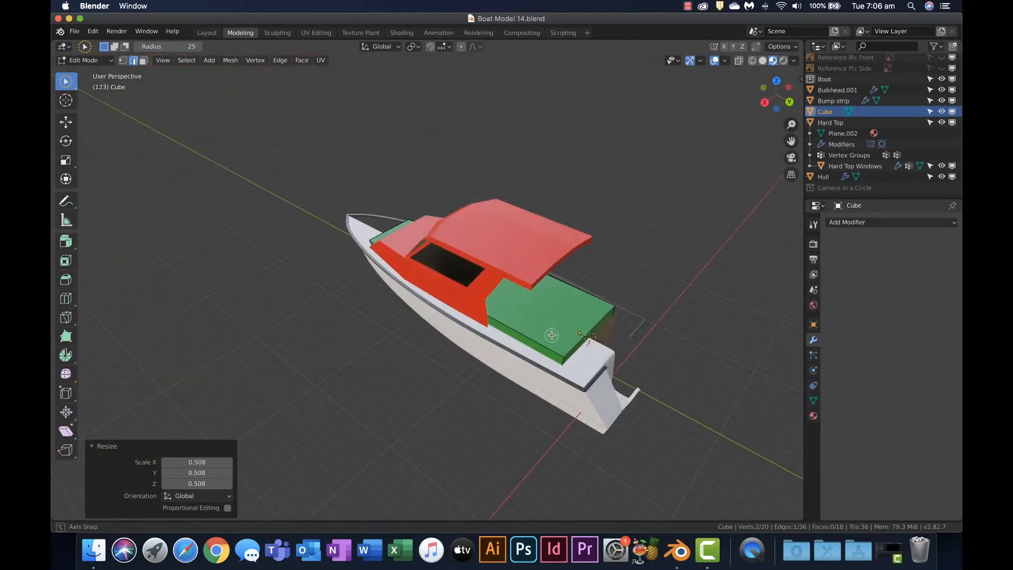
pyautogui.scroll(-1, 552, 334)
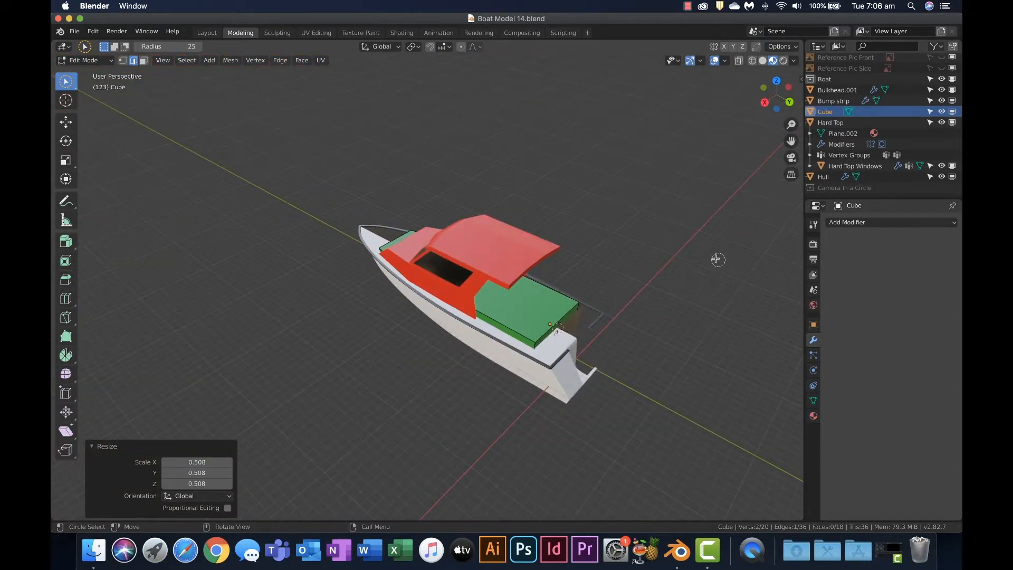
pyautogui.scroll(6, 718, 259)
# Leave Edit Mode, make the hull the active object and enable its Mirror modifier in the viewport
pyautogui.click(821, 178)
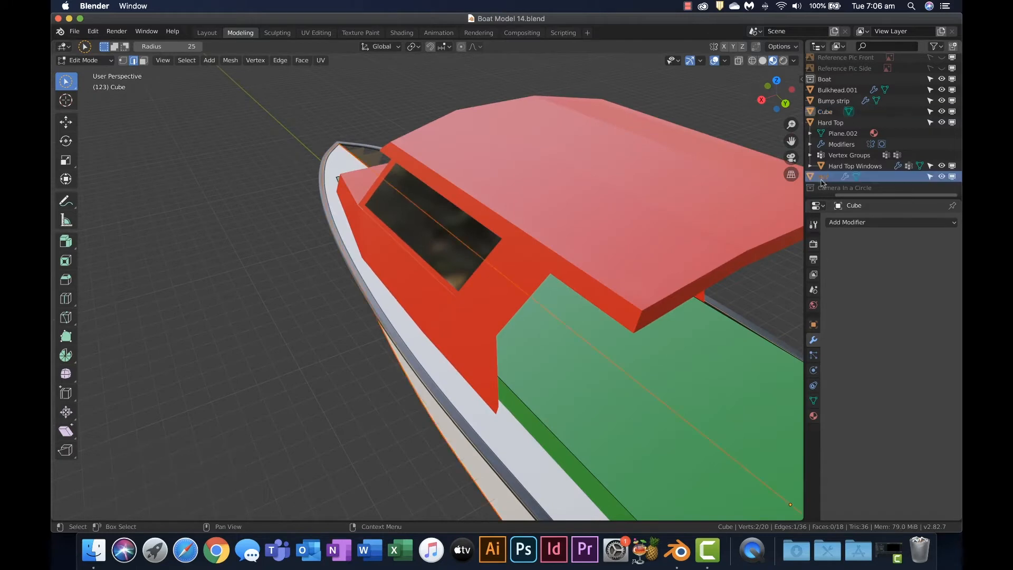
pyautogui.press('c')
pyautogui.press('Tab')
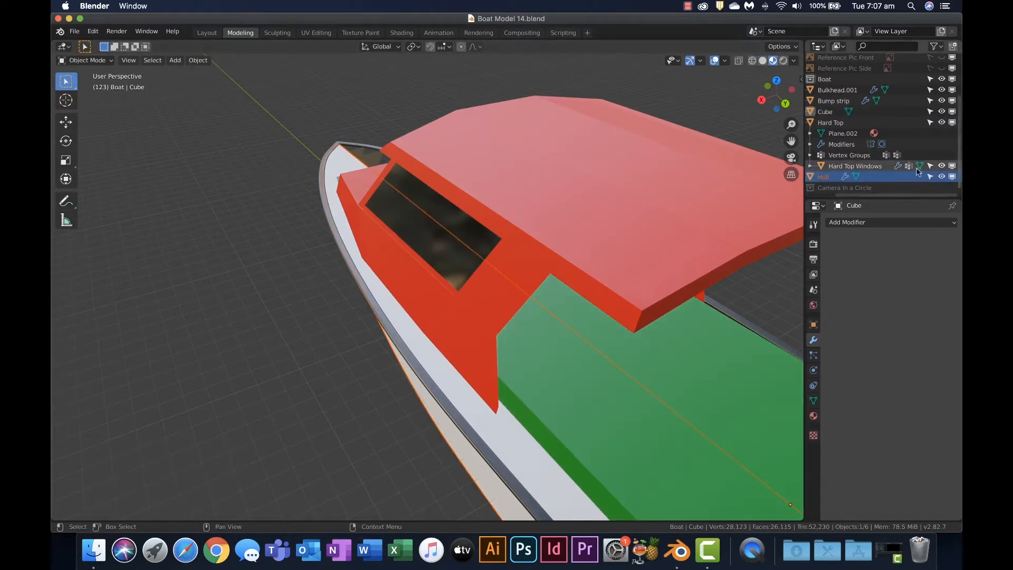
pyautogui.click(741, 115)
pyautogui.click(825, 178)
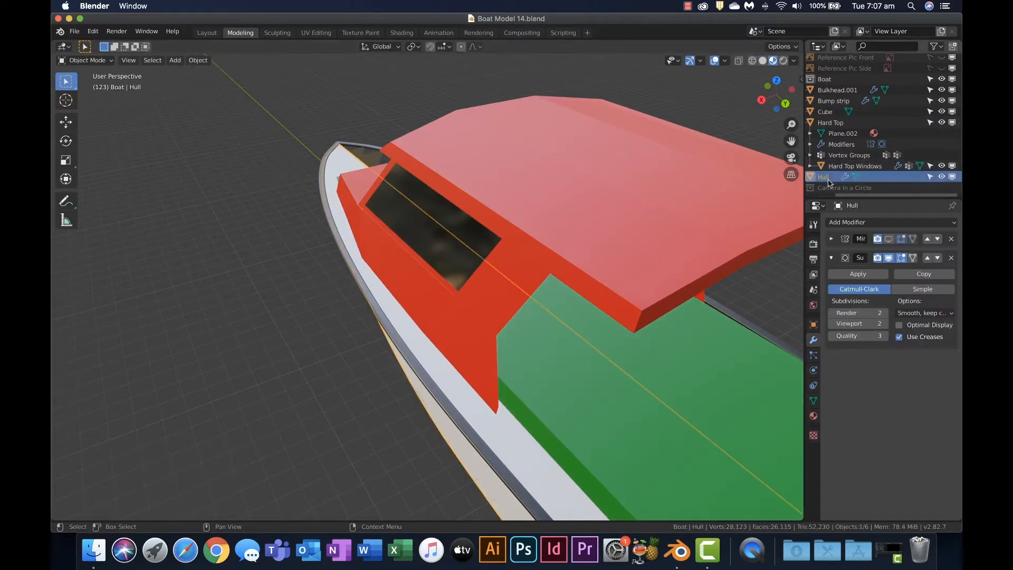
pyautogui.keyDown('shift'); pyautogui.moveTo(768, 220); pyautogui.dragTo(596, 145, button='middle'); pyautogui.keyUp('shift')
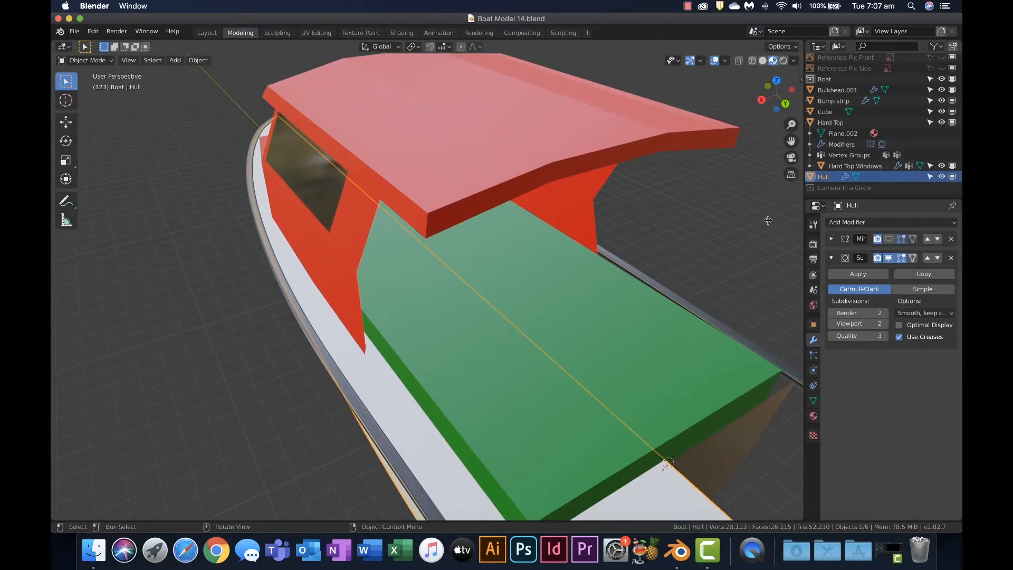
pyautogui.click(890, 239)
# Add a Boolean modifier to the hull with the Difference operation and Cube as its object
pyautogui.keyDown('shift'); pyautogui.moveTo(723, 235); pyautogui.dragTo(636, 158, button='middle'); pyautogui.keyUp('shift')
pyautogui.scroll(3, 552, 276)
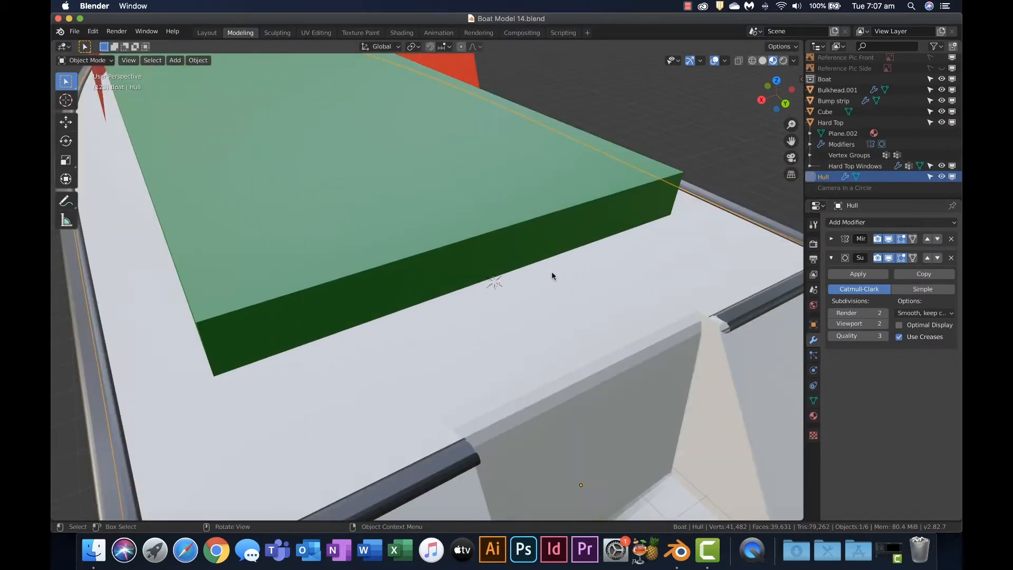
pyautogui.scroll(-6, 540, 286)
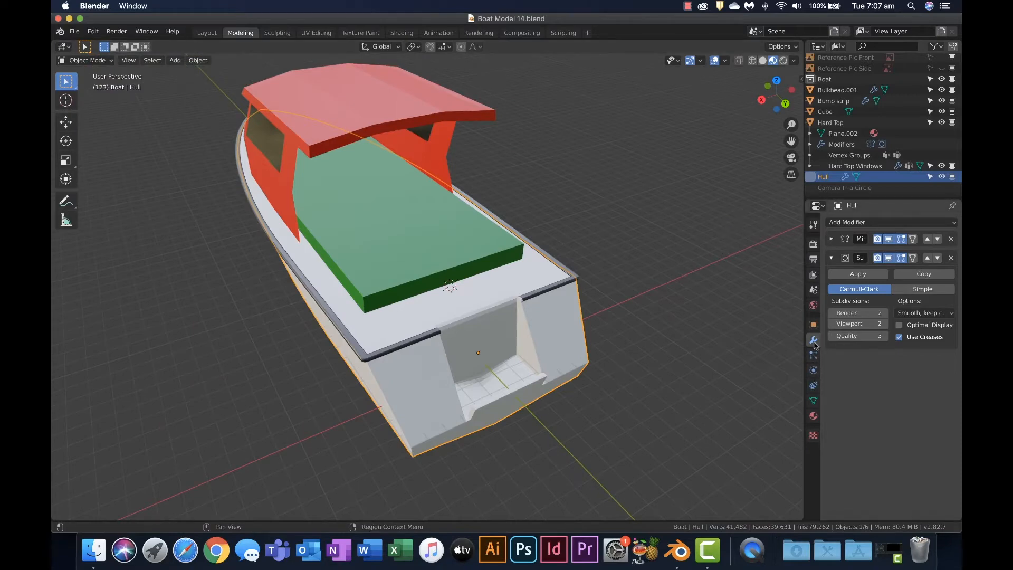
pyautogui.click(855, 223)
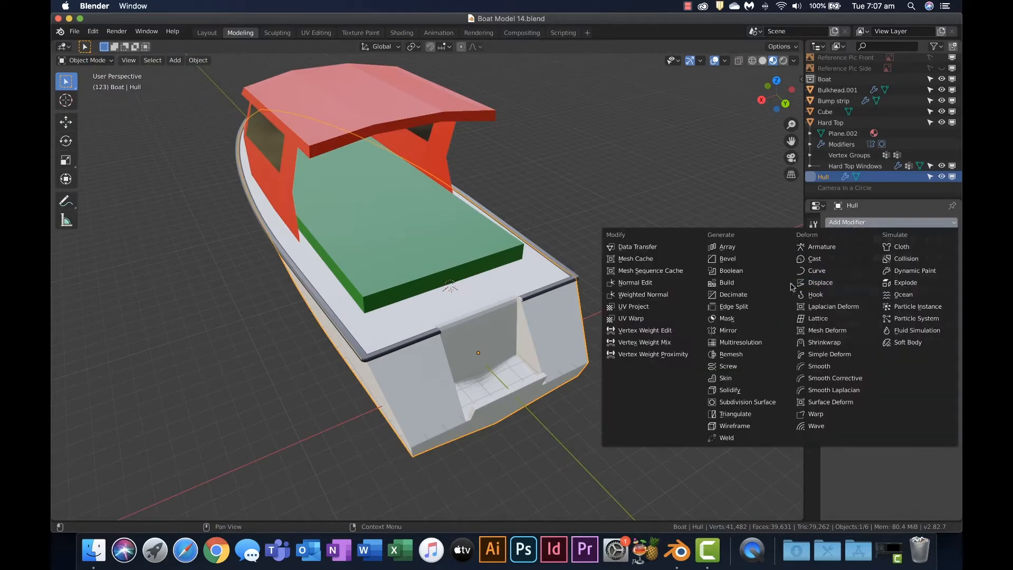
pyautogui.click(731, 270)
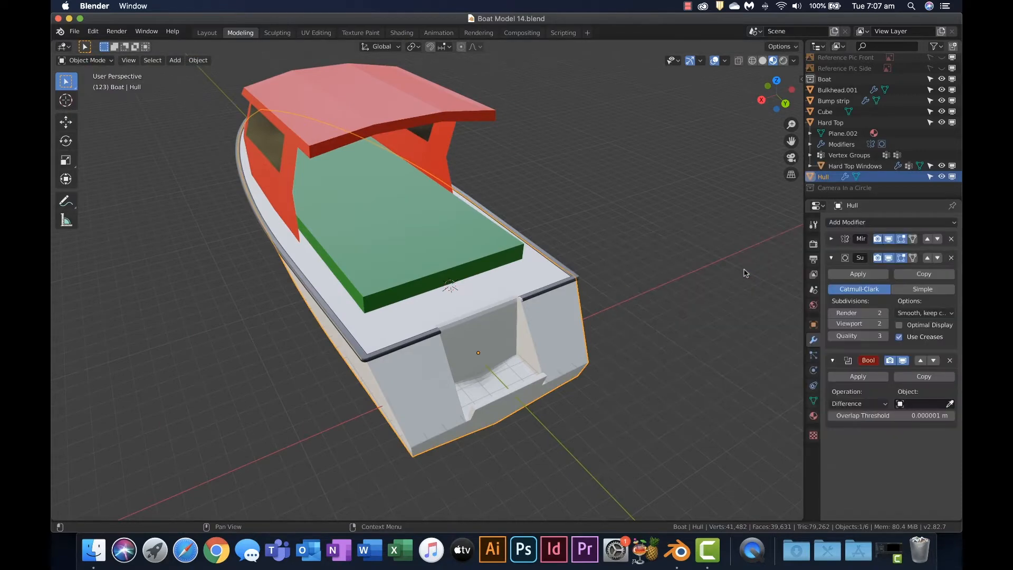
pyautogui.click(912, 404)
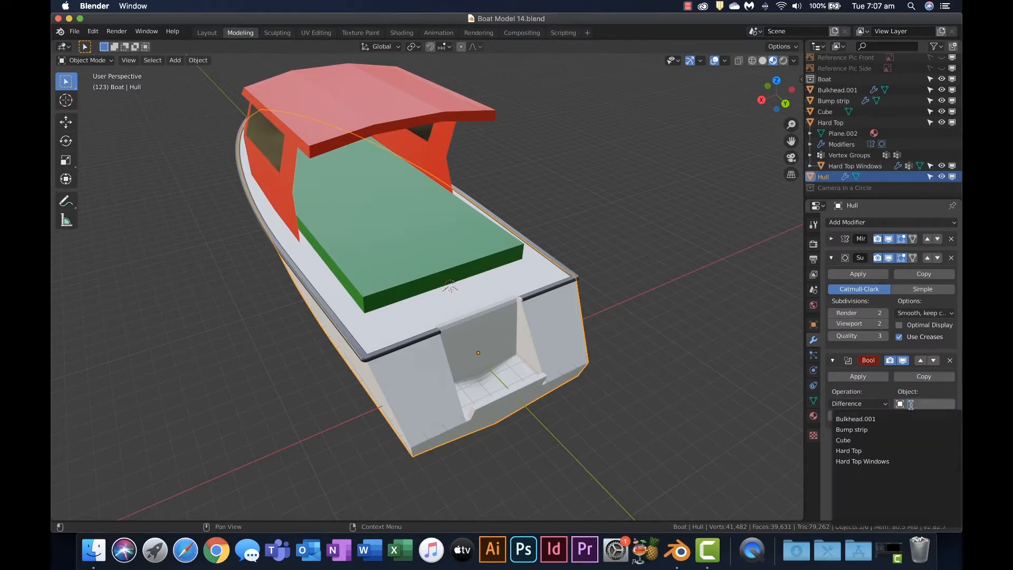
pyautogui.click(871, 442)
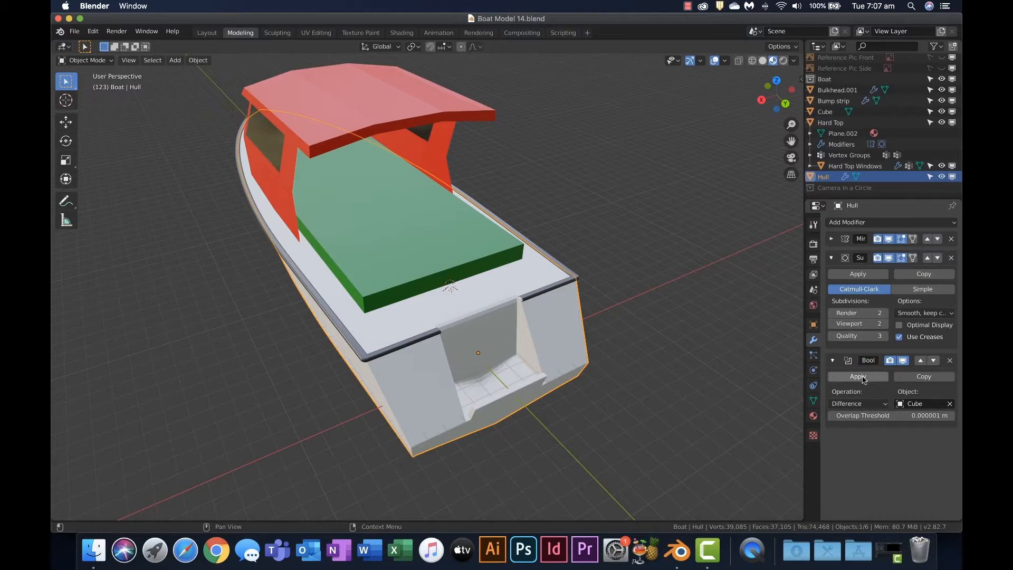
# Save the project as a new file named Boat Model 17.blend in the Models Video folder
pyautogui.click(75, 31)
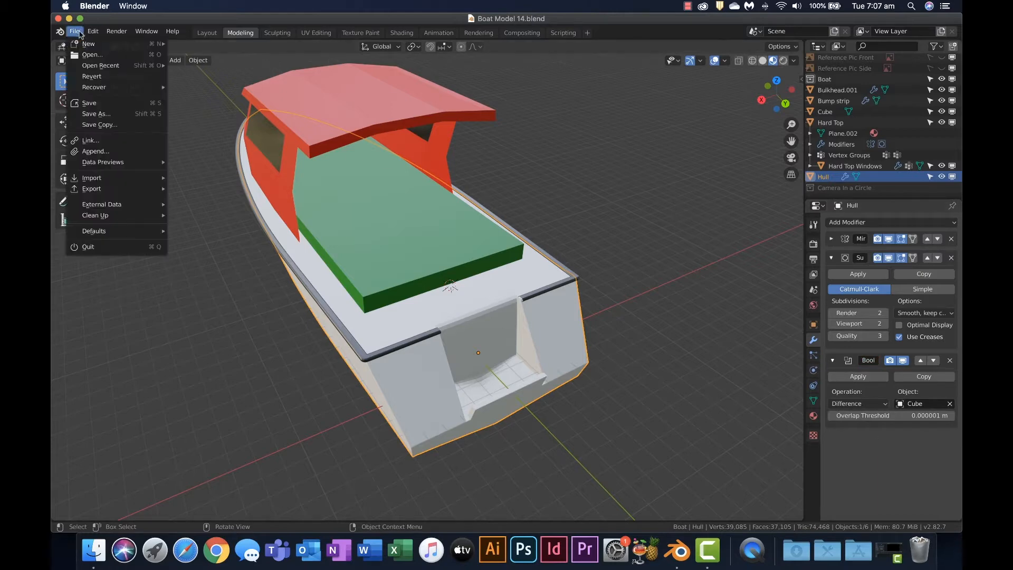
pyautogui.click(102, 117)
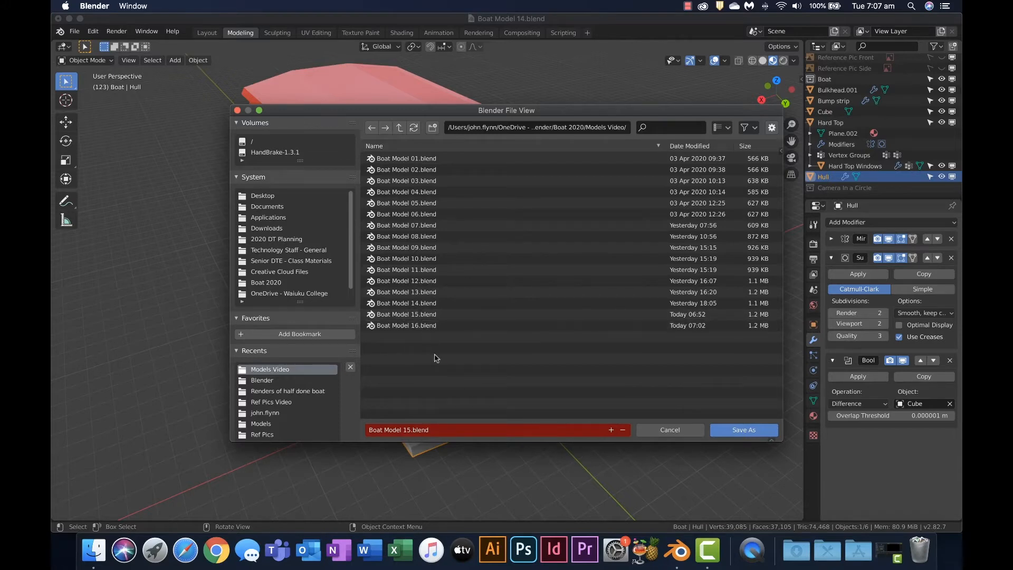
pyautogui.click(611, 430)
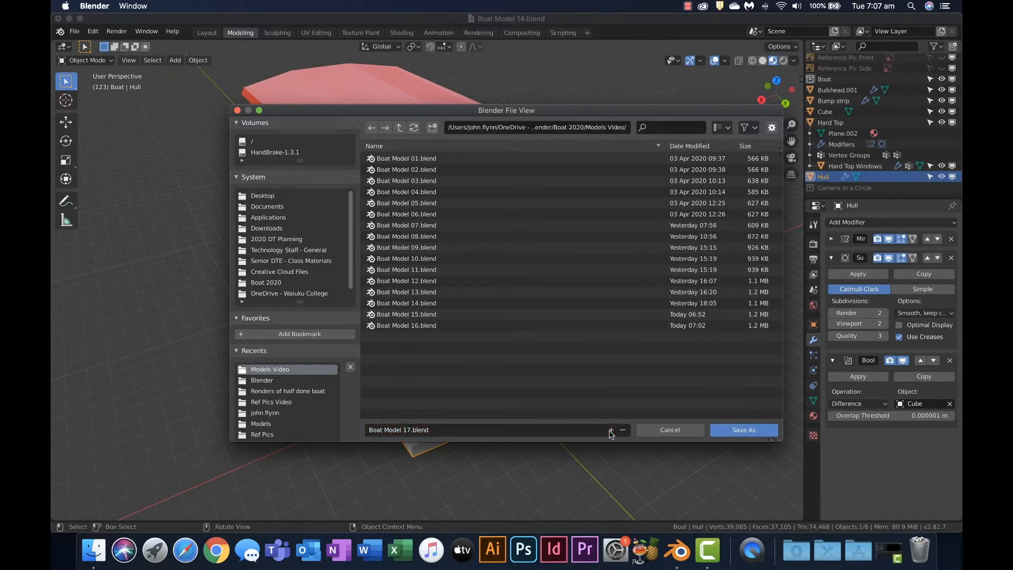
pyautogui.click(743, 431)
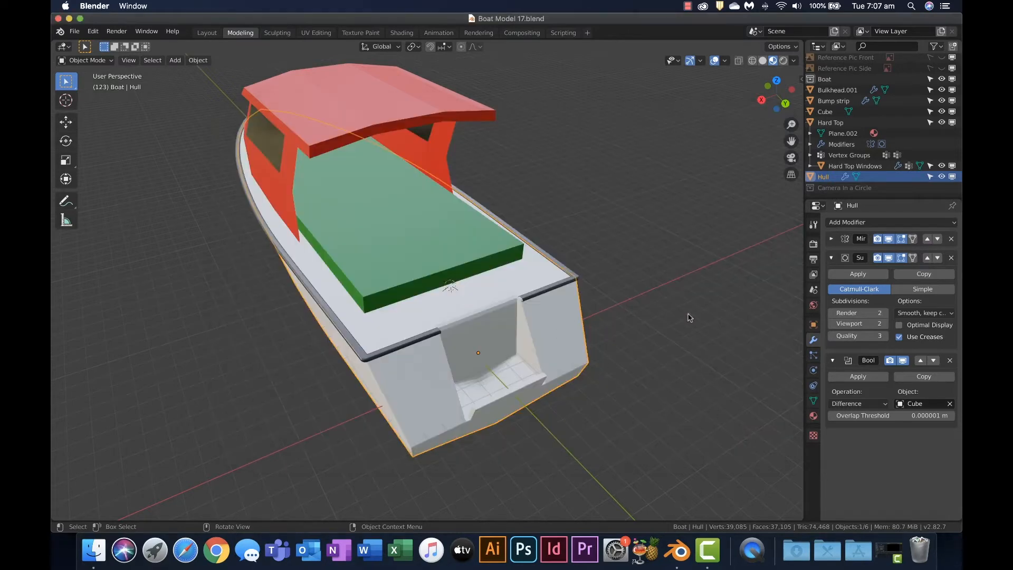
# Apply the hull's Boolean modifier to make the cut permanent
pyautogui.moveTo(689, 317); pyautogui.dragTo(674, 342, button='middle')
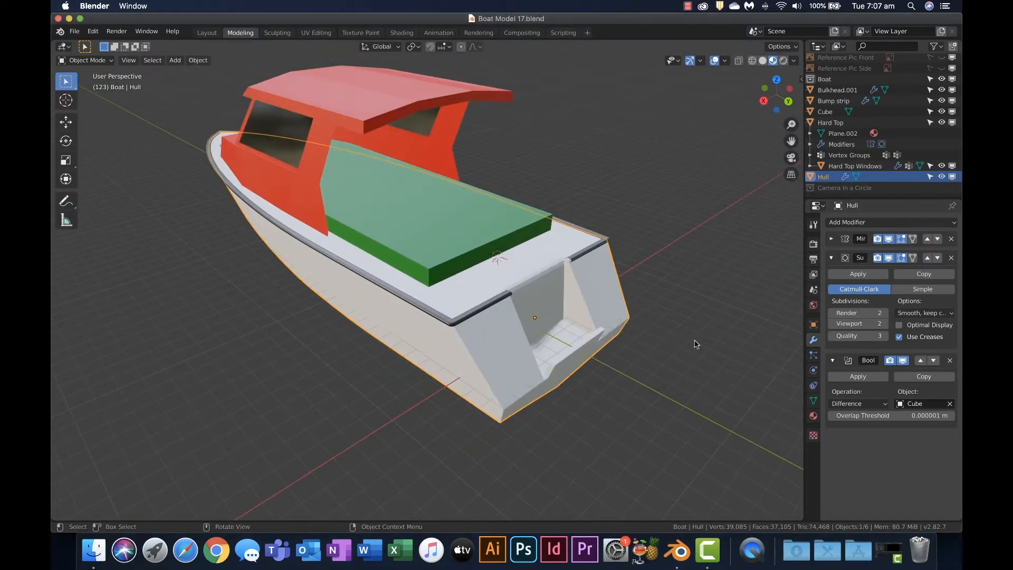
pyautogui.click(868, 377)
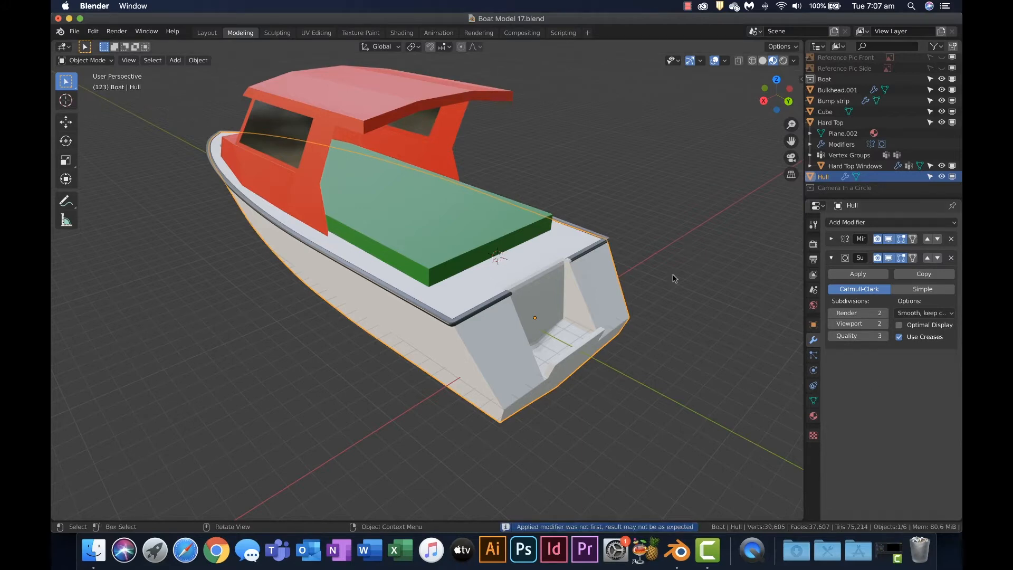
pyautogui.moveTo(672, 278); pyautogui.dragTo(572, 384, button='middle')
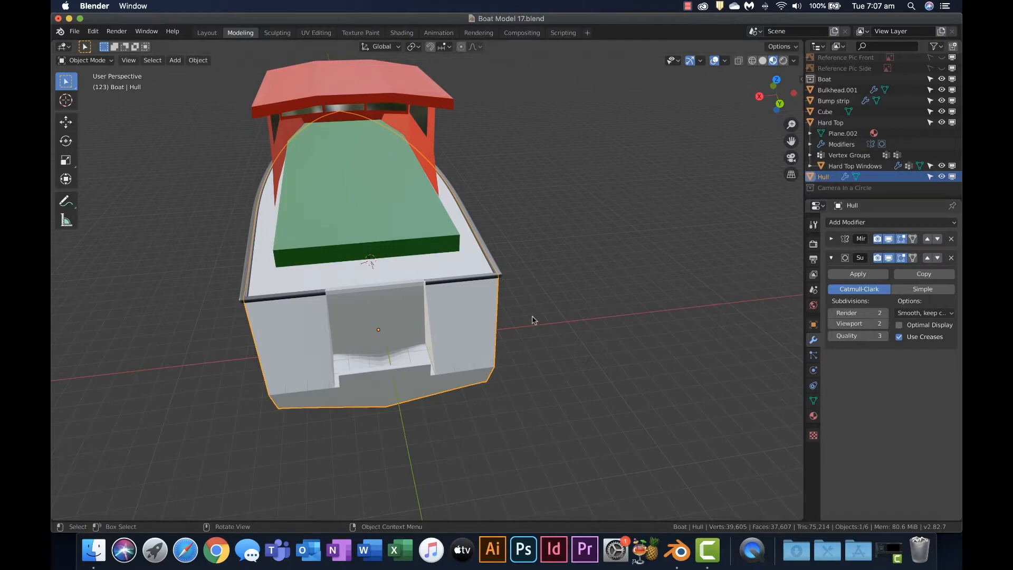
# Hide the Cube temporarily to examine the opening cut into the hull at the stern, and show it again
pyautogui.scroll(10, 380, 311)
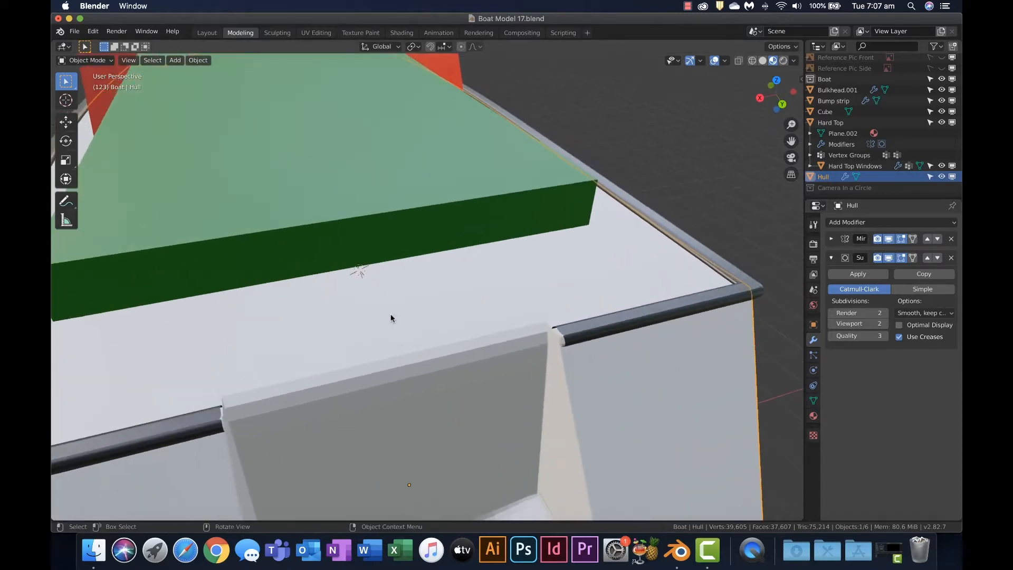
pyautogui.moveTo(660, 270); pyautogui.dragTo(698, 268, button='middle')
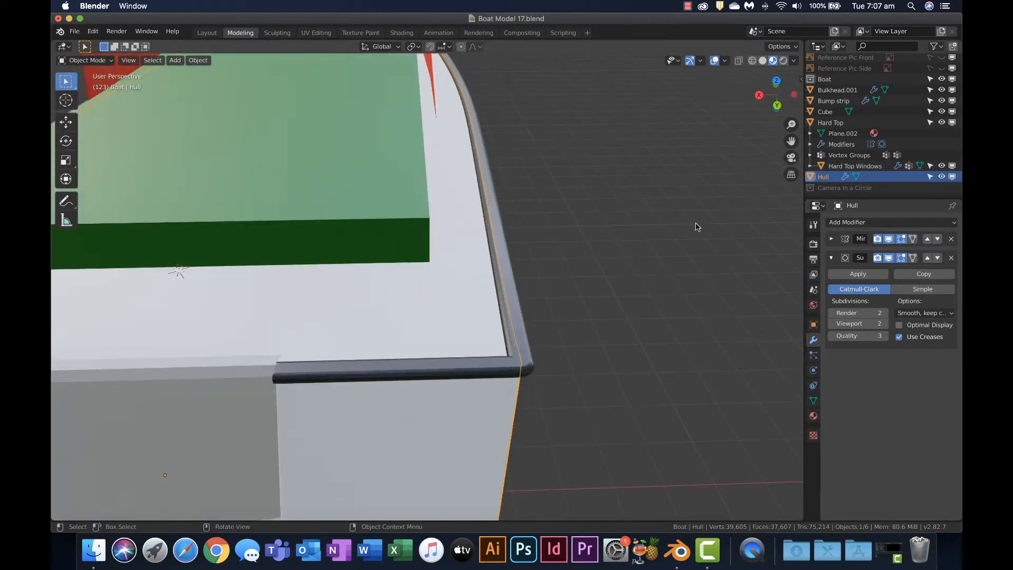
pyautogui.click(941, 111)
pyautogui.moveTo(651, 198); pyautogui.dragTo(381, 283, button='middle')
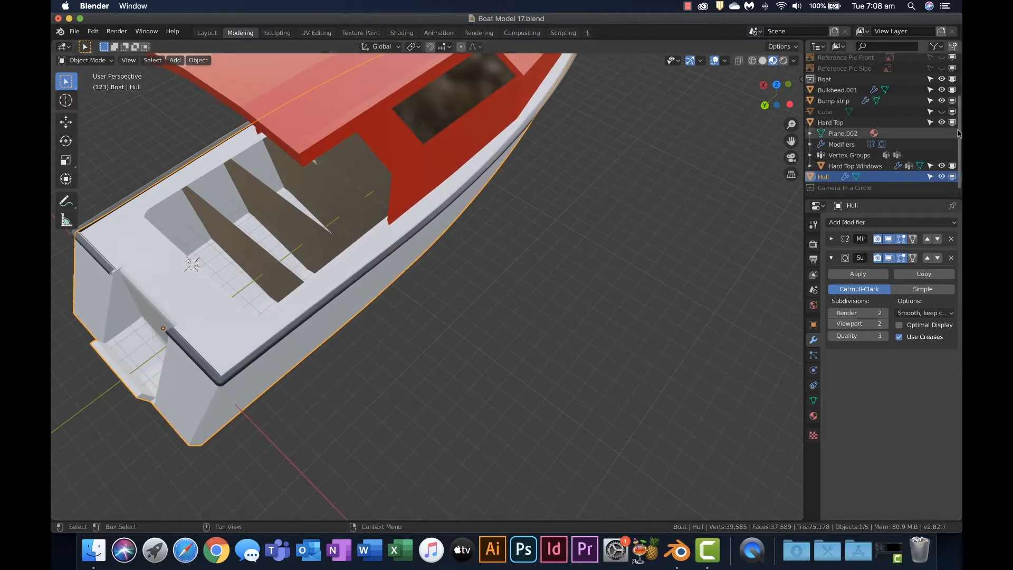
pyautogui.click(942, 112)
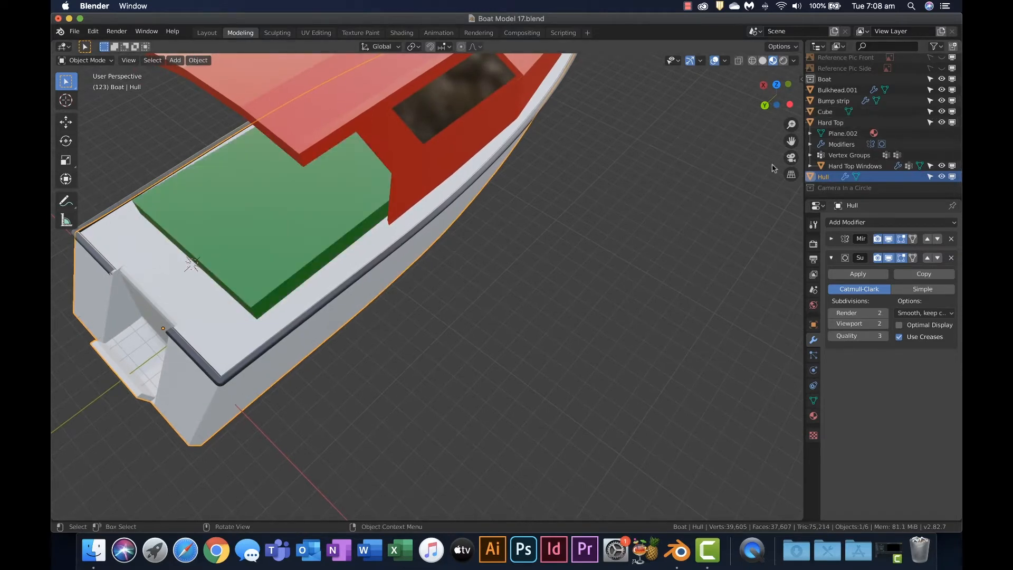
# Add a Boolean modifier to Bulkhead.001 with the Difference operation and Cube as its object
pyautogui.click(649, 181)
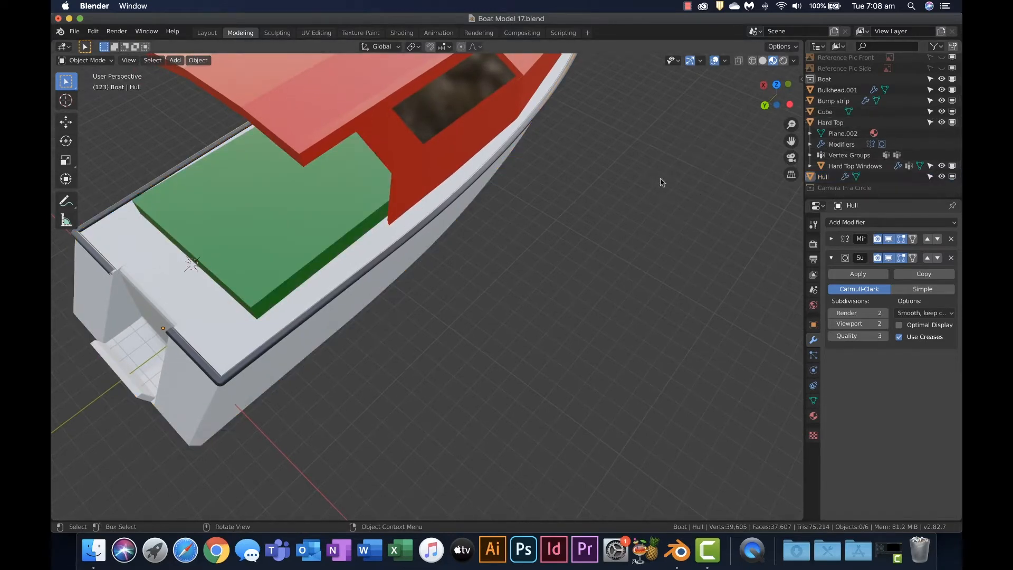
pyautogui.scroll(2, 873, 163)
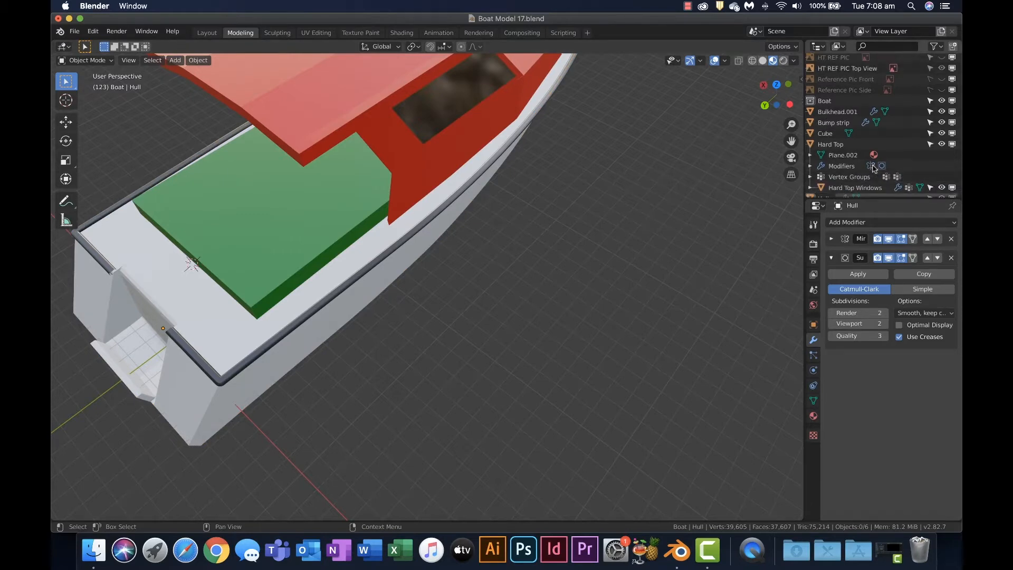
pyautogui.click(850, 112)
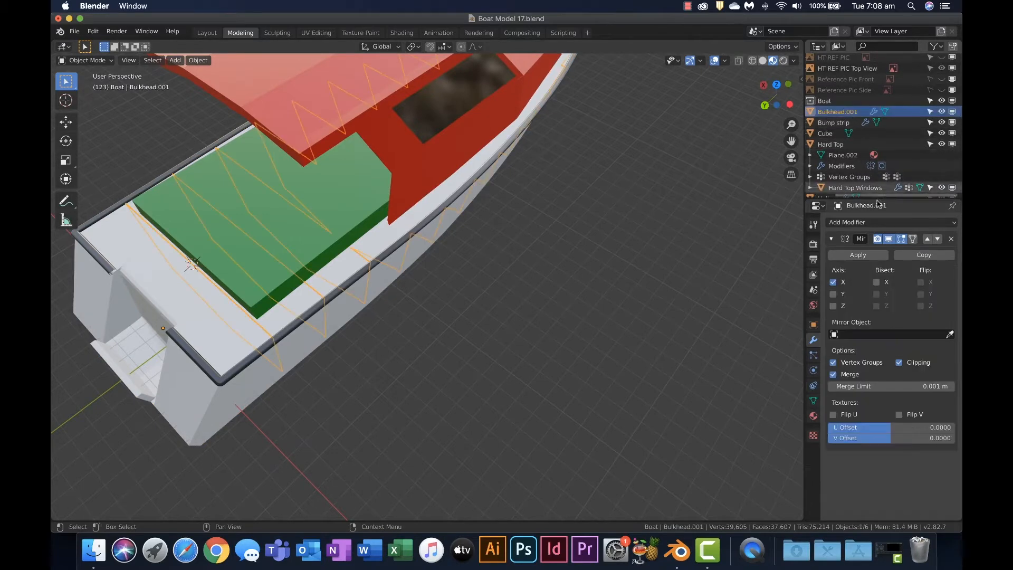
pyautogui.click(865, 223)
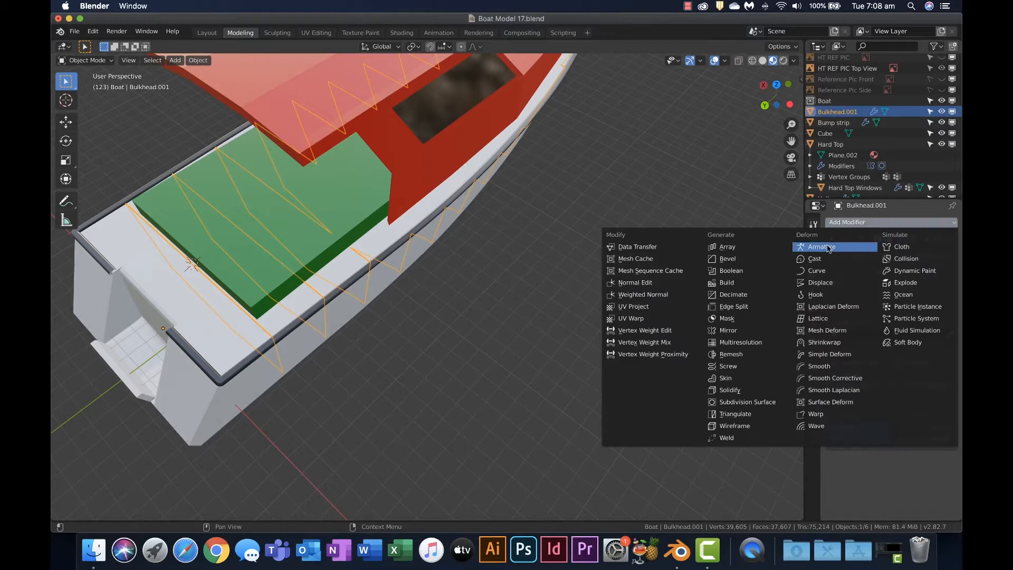
pyautogui.click(750, 274)
pyautogui.scroll(-1, 876, 389)
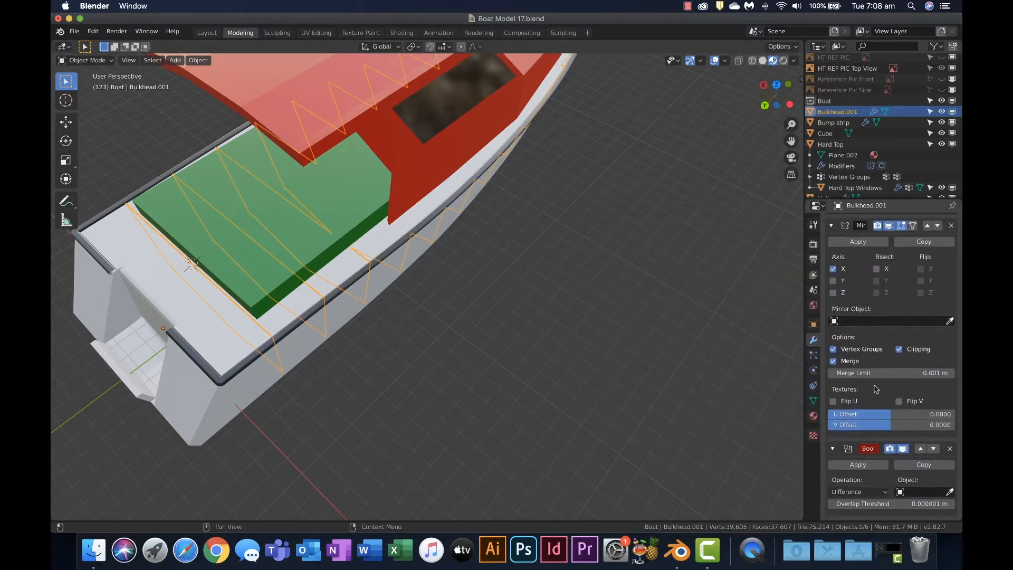
pyautogui.click(918, 497)
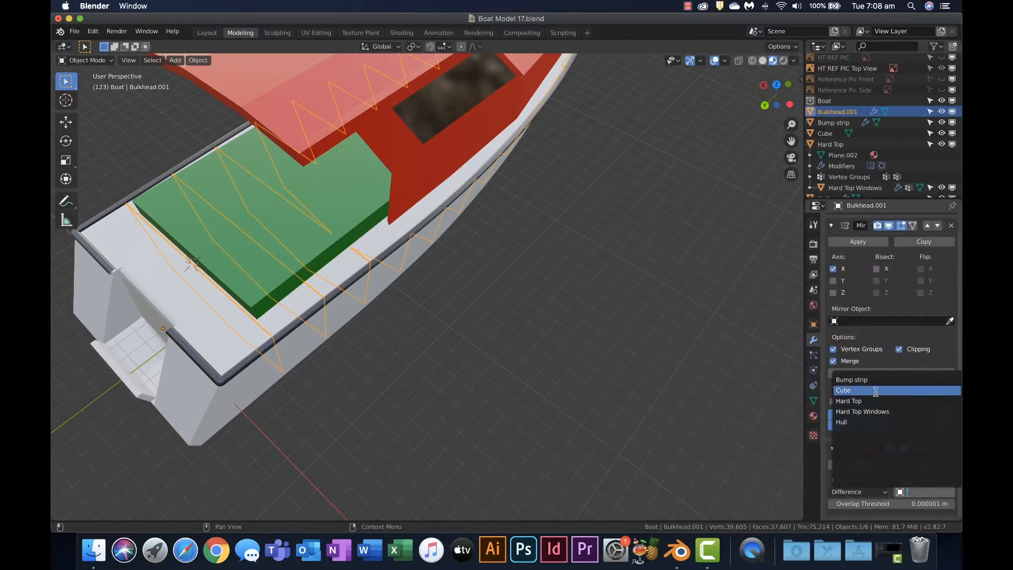
pyautogui.click(876, 392)
# Apply the Boolean modifier on Bulkhead.001 to make the cut permanent
pyautogui.moveTo(660, 388); pyautogui.dragTo(366, 199, button='middle')
pyautogui.scroll(3, 388, 209)
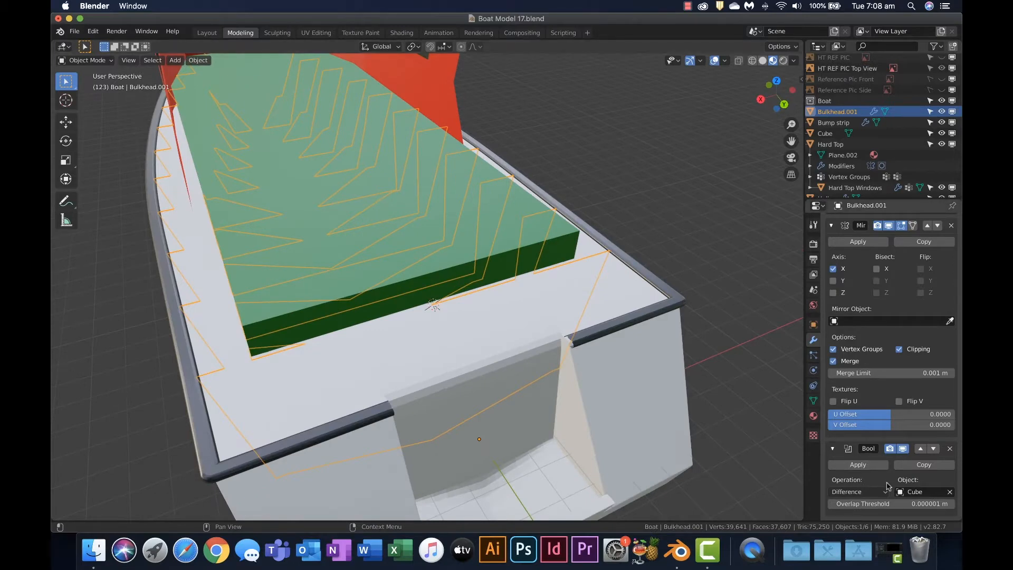
pyautogui.click(869, 465)
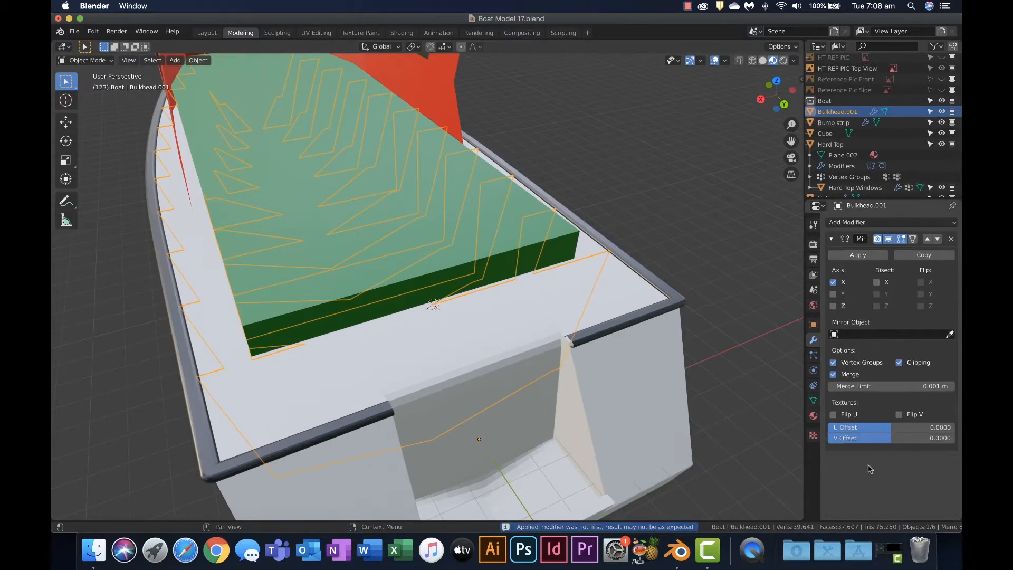
# Hide the Cube, the Hard Top and the Hard Top Windows to expose the hollowed interior of the boat
pyautogui.click(942, 133)
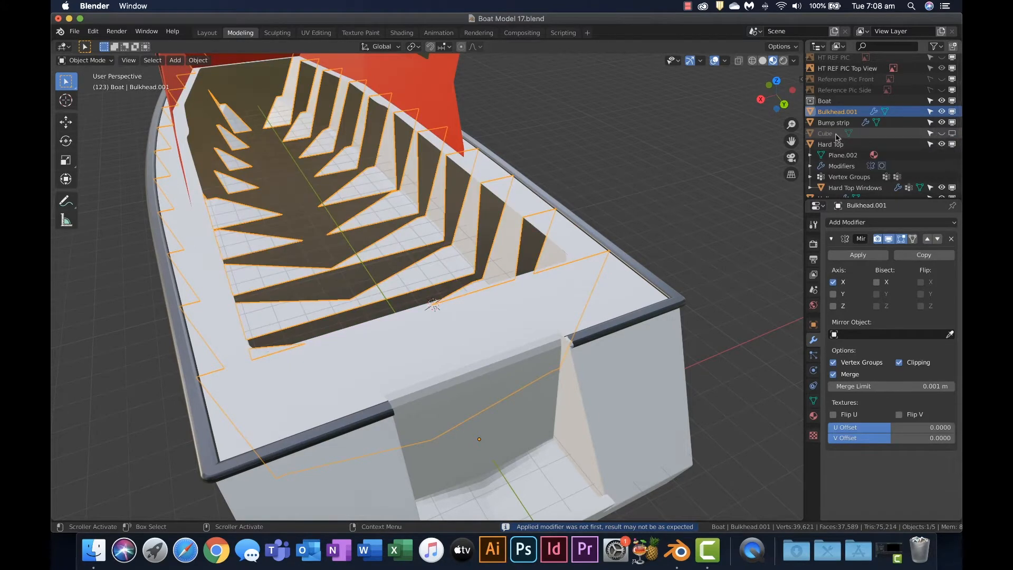
pyautogui.moveTo(530, 238); pyautogui.dragTo(697, 271, button='middle')
pyautogui.scroll(4, 511, 298)
pyautogui.moveTo(493, 295); pyautogui.dragTo(495, 385, button='middle')
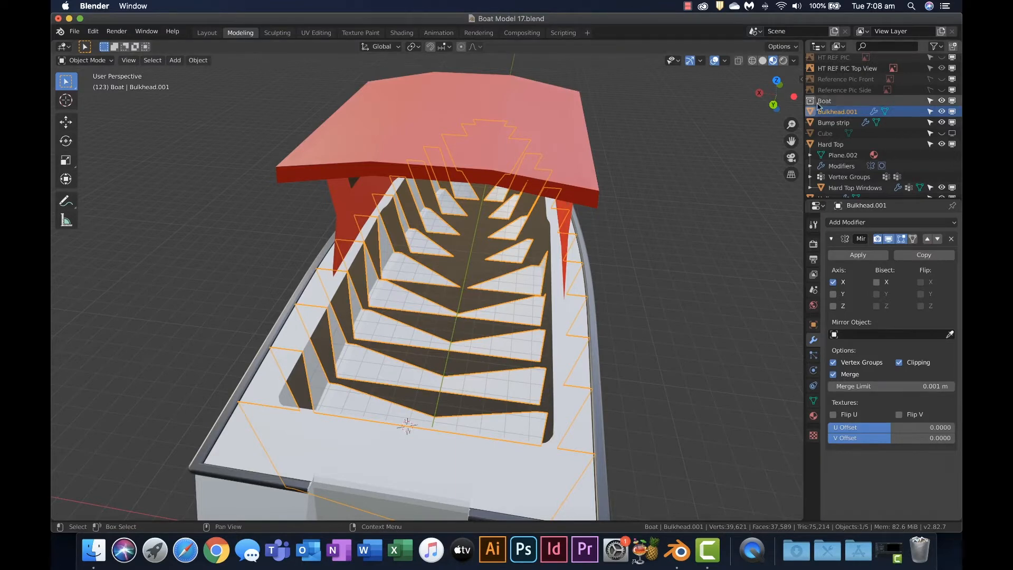
pyautogui.click(951, 145)
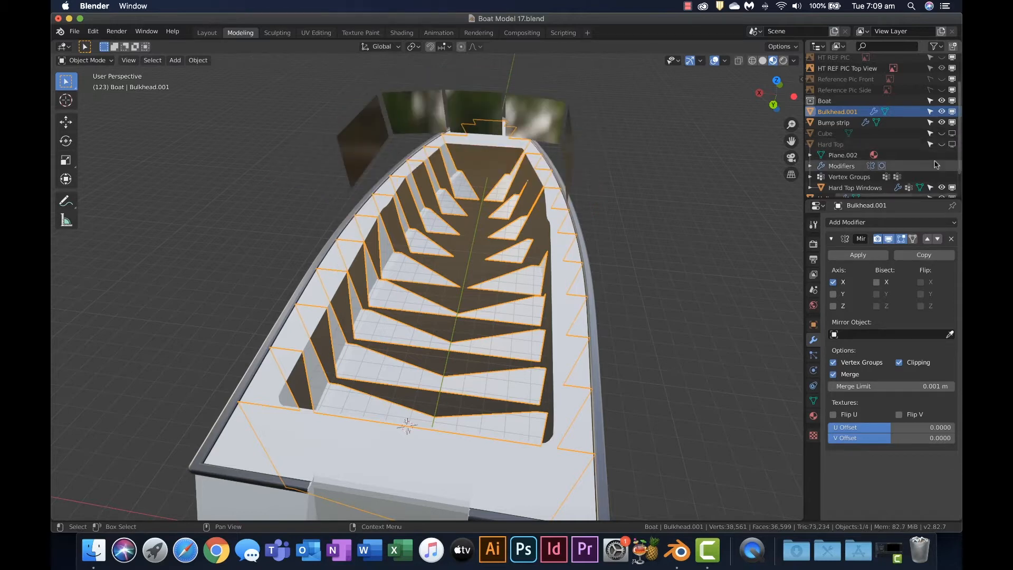
pyautogui.click(943, 188)
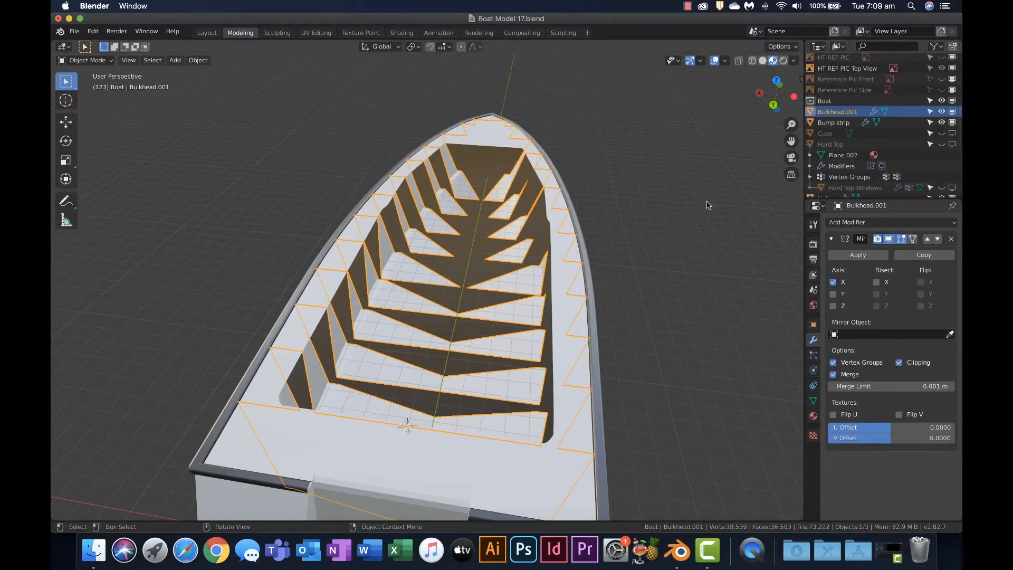
pyautogui.moveTo(589, 240); pyautogui.dragTo(525, 209, button='middle')
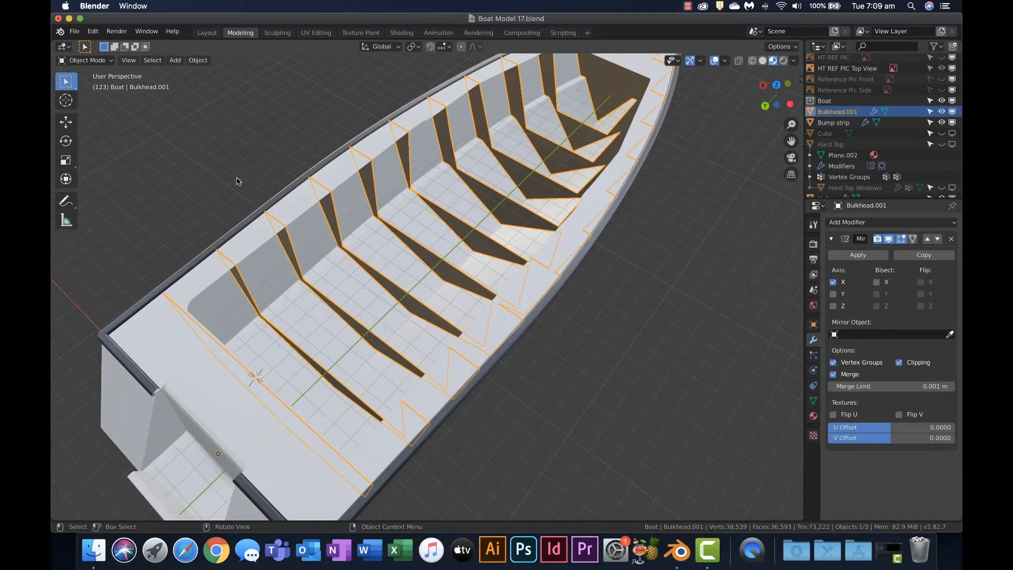
# Open the Bulkhead.001 mesh for editing, close up on the lower edges of the cut bulkheads
pyautogui.click(211, 170)
pyautogui.moveTo(211, 170); pyautogui.dragTo(153, 153, button='middle')
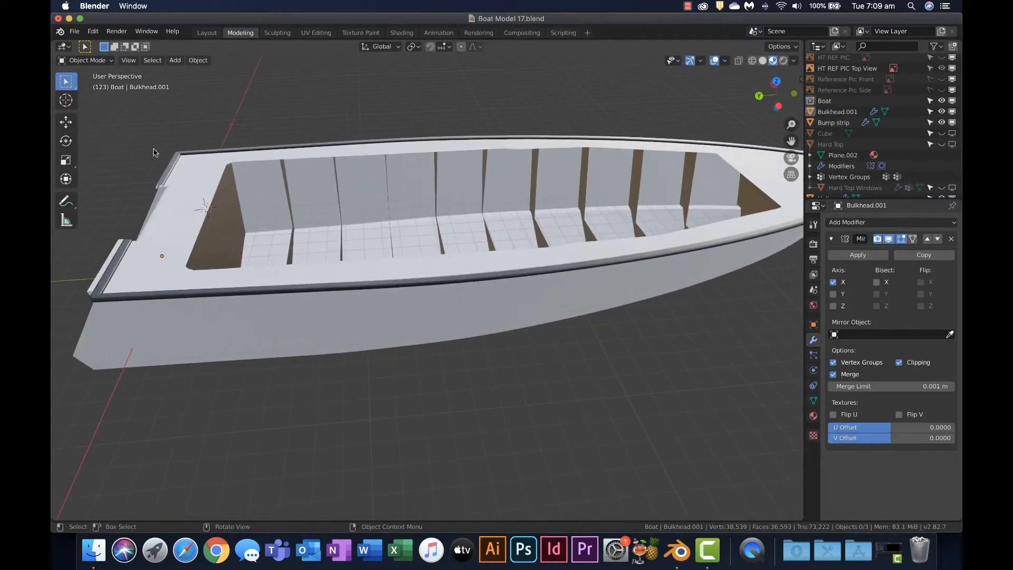
pyautogui.scroll(6, 294, 190)
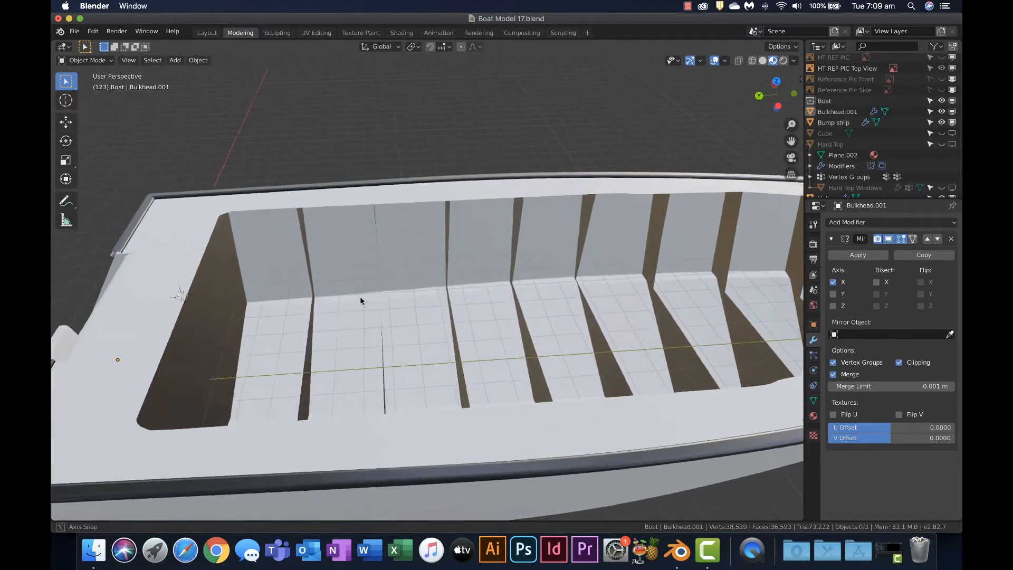
pyautogui.click(836, 112)
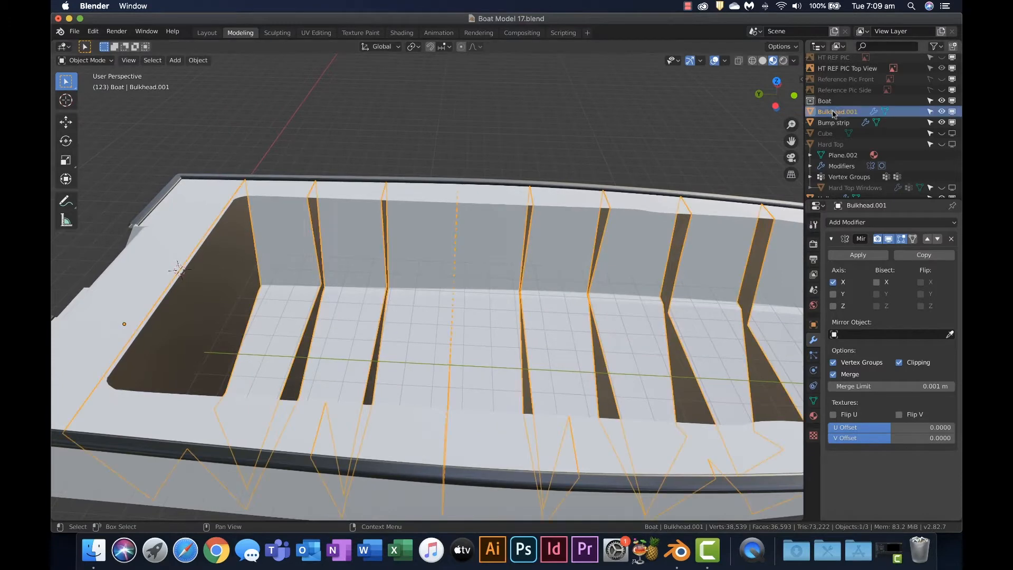
pyautogui.scroll(3, 400, 276)
pyautogui.press('Tab')
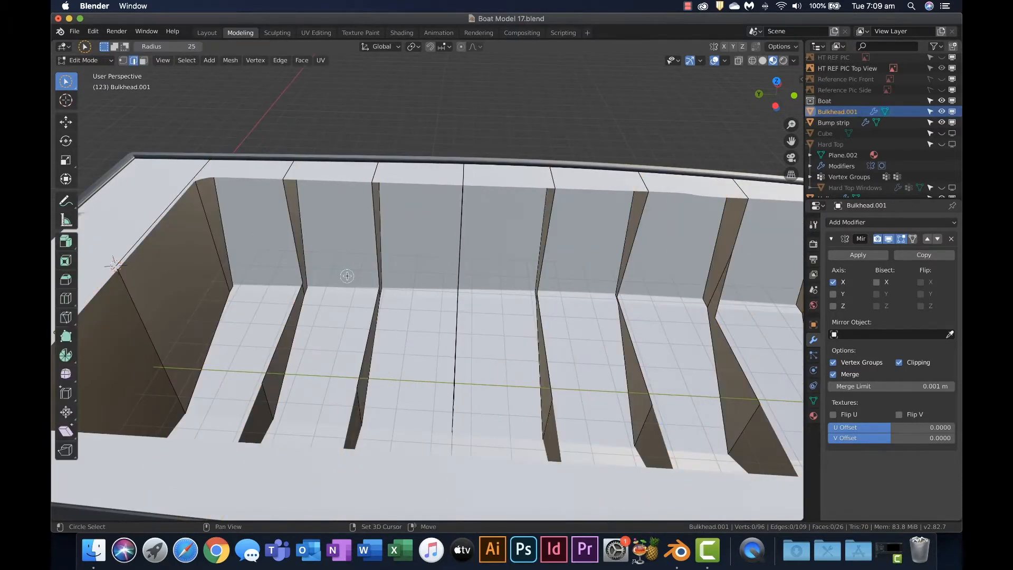
pyautogui.scroll(5, 347, 275)
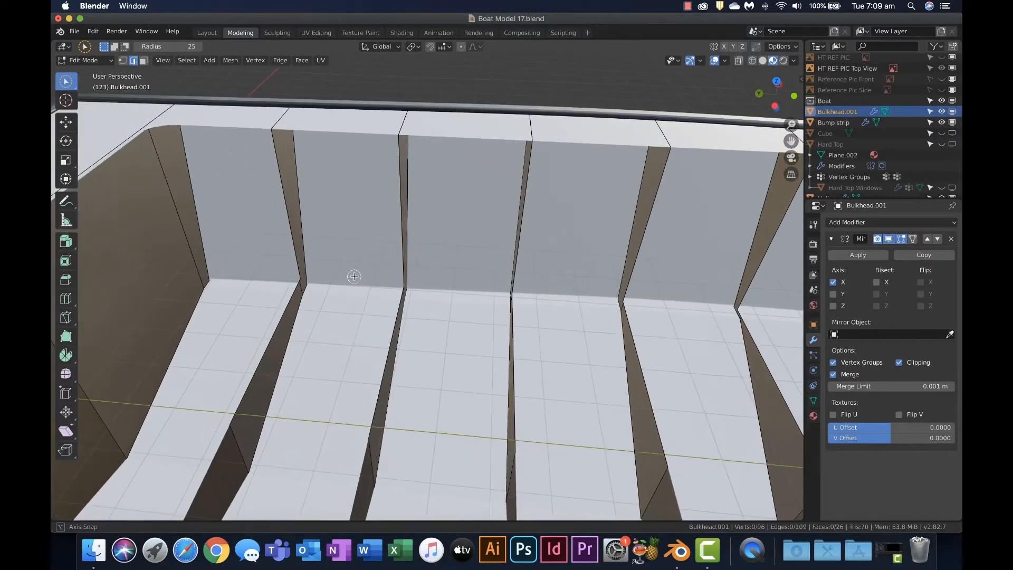
pyautogui.scroll(-3, 354, 276)
pyautogui.scroll(4, 349, 267)
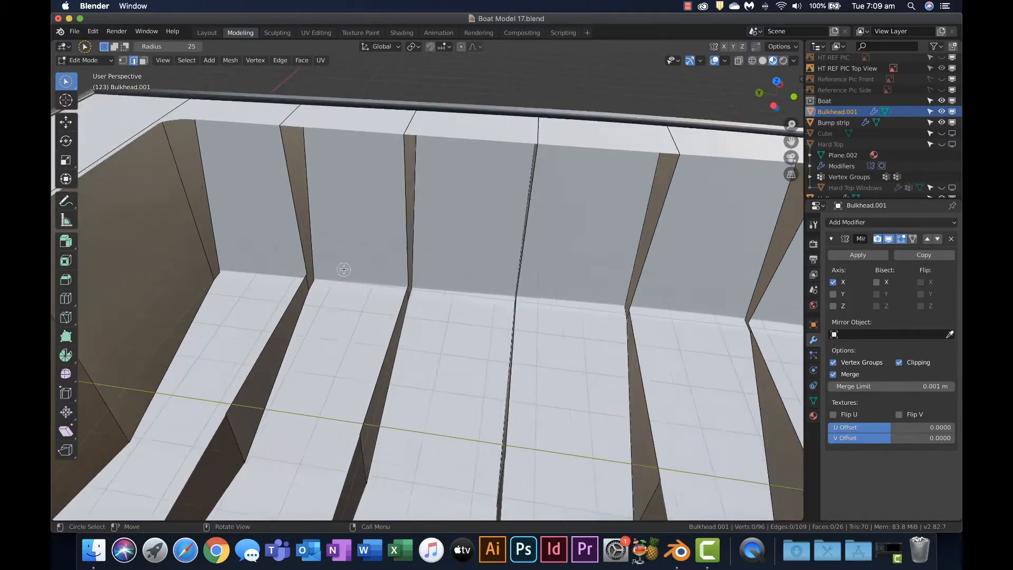
pyautogui.moveTo(355, 272); pyautogui.dragTo(323, 269, button='middle')
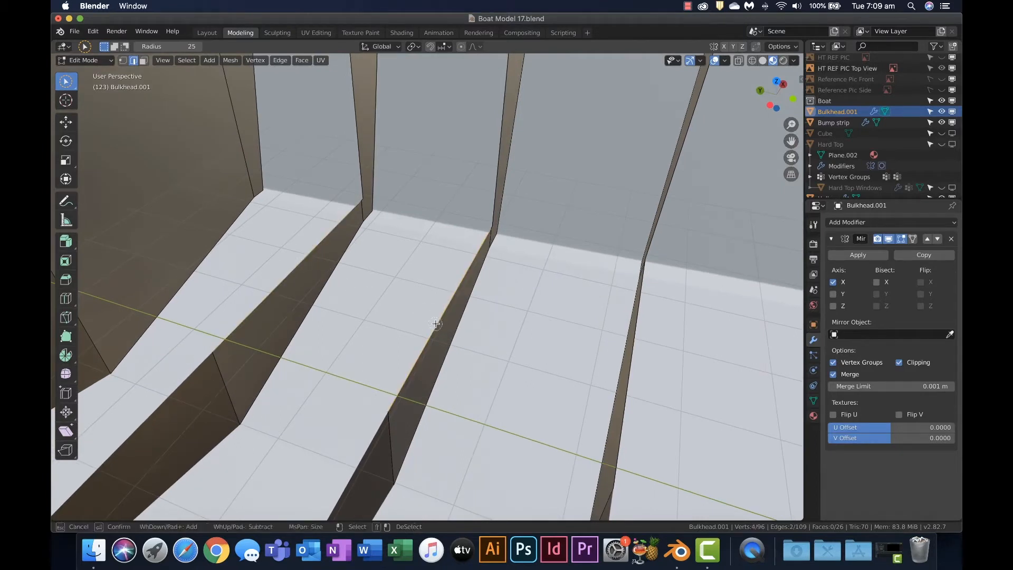
# Fill the first floor gaps at the stern end with faces between the lower edges of neighbouring bulkheads
pyautogui.click(456, 331)
pyautogui.keyDown('shift'); pyautogui.moveTo(458, 327); pyautogui.dragTo(395, 297, button='middle'); pyautogui.keyUp('shift')
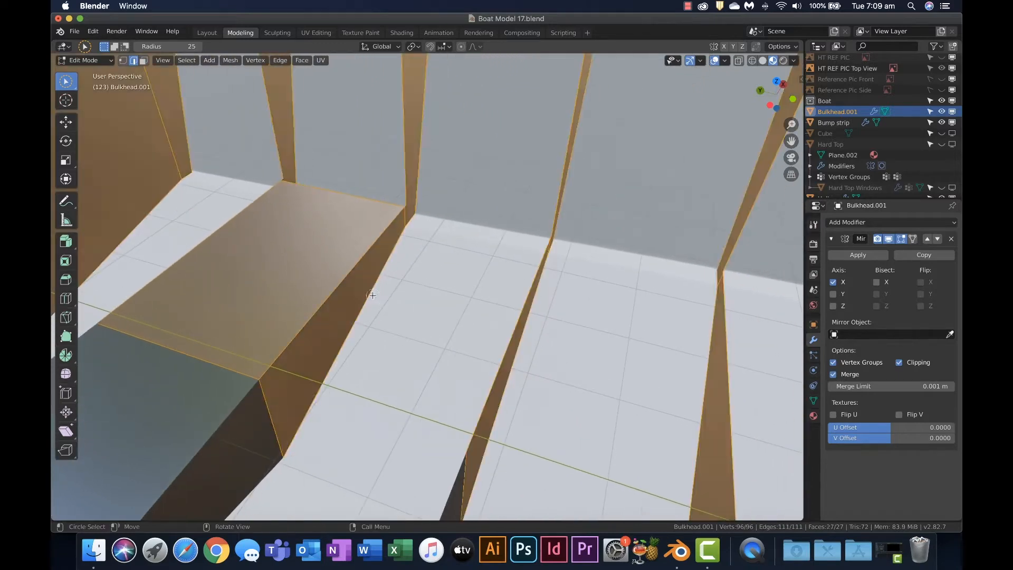
pyautogui.click(339, 285)
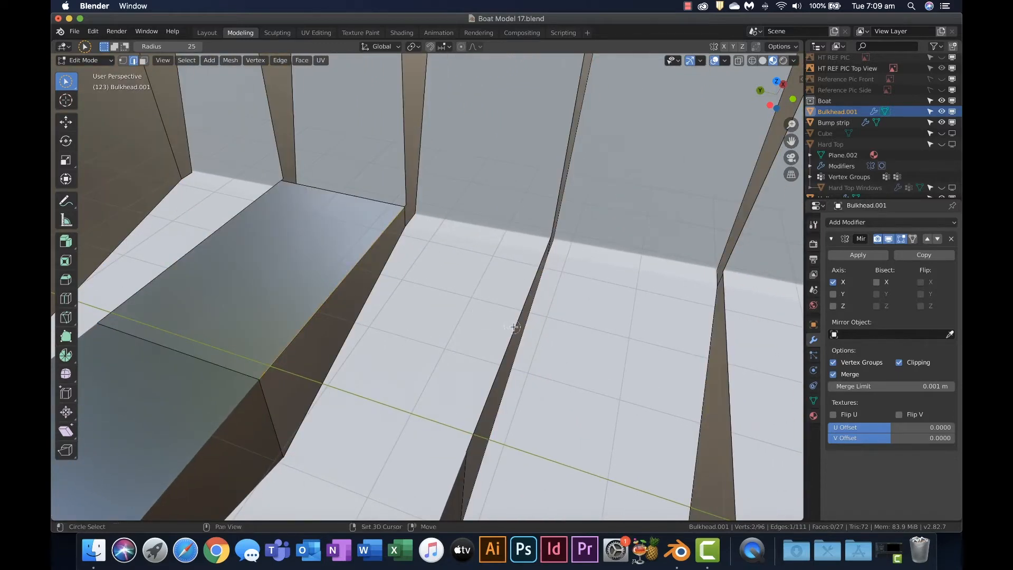
pyautogui.rightClick(607, 332)
pyautogui.click(588, 331)
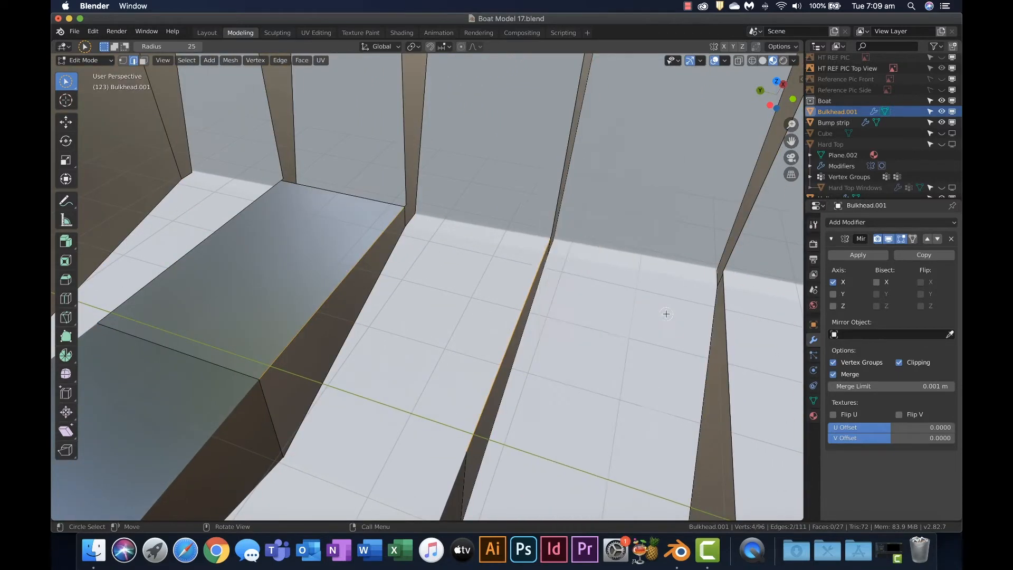
pyautogui.moveTo(666, 314); pyautogui.dragTo(552, 282, button='middle')
pyautogui.click(422, 272)
pyautogui.keyDown('shift'); pyautogui.click(595, 322); pyautogui.keyUp('shift')
pyautogui.rightClick(581, 318)
pyautogui.click(575, 319)
pyautogui.moveTo(581, 318); pyautogui.dragTo(430, 283, button='middle')
# Continue the floor toward the bow by filling faces between the lower edges of the middle bulkheads
pyautogui.click(430, 297)
pyautogui.keyDown('shift'); pyautogui.click(545, 354); pyautogui.keyUp('shift')
pyautogui.rightClick(543, 355)
pyautogui.click(542, 354)
pyautogui.rightClick(545, 333)
pyautogui.click(544, 333)
pyautogui.click(393, 227)
pyautogui.keyDown('shift'); pyautogui.click(539, 370); pyautogui.keyUp('shift')
pyautogui.rightClick(522, 354)
pyautogui.click(521, 355)
pyautogui.moveTo(520, 354); pyautogui.dragTo(324, 280, button='middle')
# Fill the remaining floor faces between the lower edges of the foremost bulkheads near the bow
pyautogui.click(323, 280)
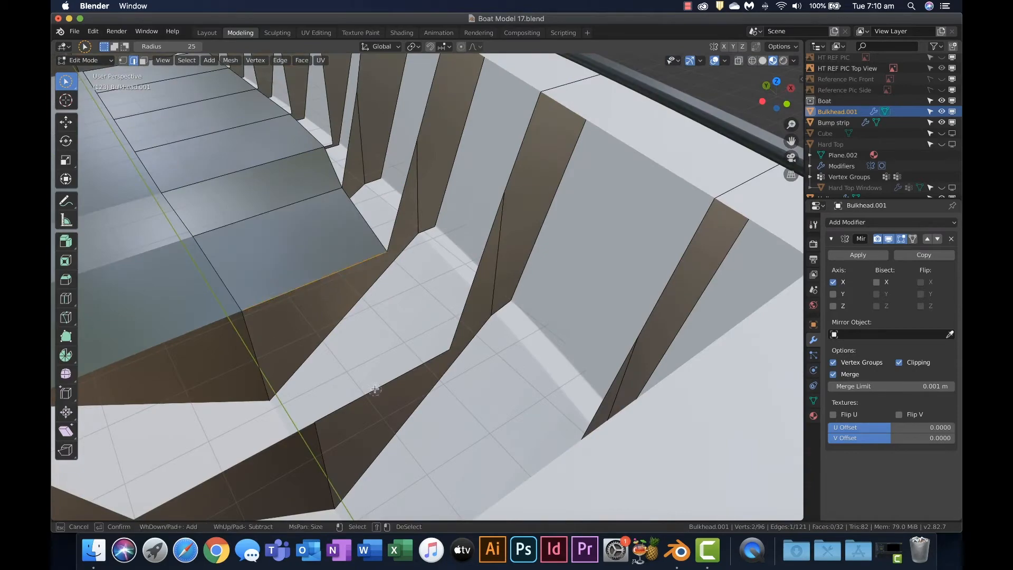
pyautogui.keyDown('shift'); pyautogui.click(375, 391); pyautogui.keyUp('shift')
pyautogui.rightClick(376, 390)
pyautogui.click(374, 391)
pyautogui.moveTo(374, 391); pyautogui.dragTo(509, 305, button='middle')
pyautogui.click(510, 259)
pyautogui.keyDown('shift'); pyautogui.click(621, 178); pyautogui.keyUp('shift')
pyautogui.press('f')
pyautogui.keyDown('shift'); pyautogui.moveTo(622, 185); pyautogui.dragTo(579, 260, button='middle'); pyautogui.keyUp('shift')
pyautogui.scroll(1, 580, 260)
# Extrude the floor's front edge along Y to the forward wall and scale it on X to about 0.294
pyautogui.click(588, 287)
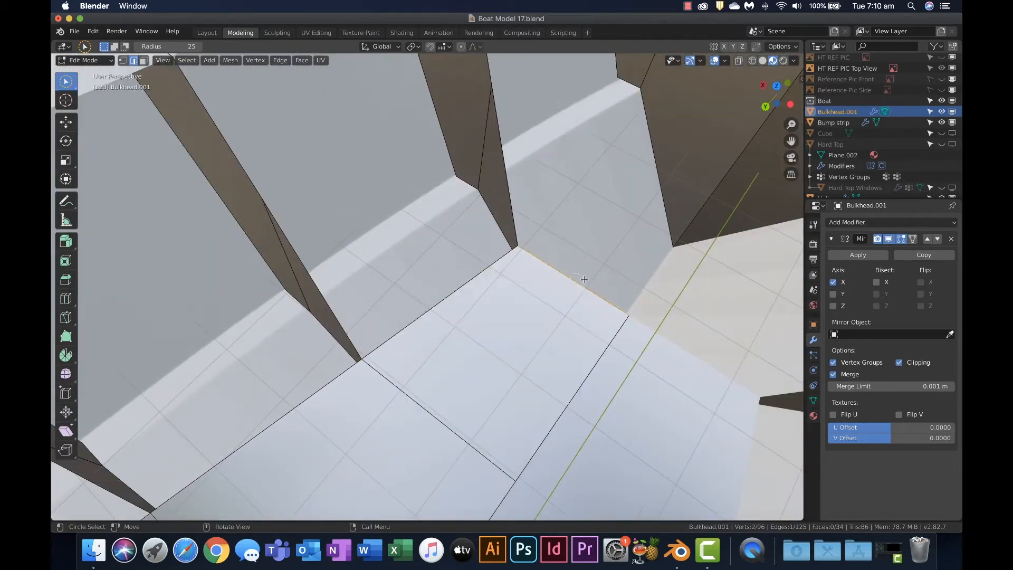
pyautogui.press('e')
pyautogui.press('y')
pyautogui.click(720, 173)
pyautogui.press('s')
pyautogui.press('x')
pyautogui.click(615, 226)
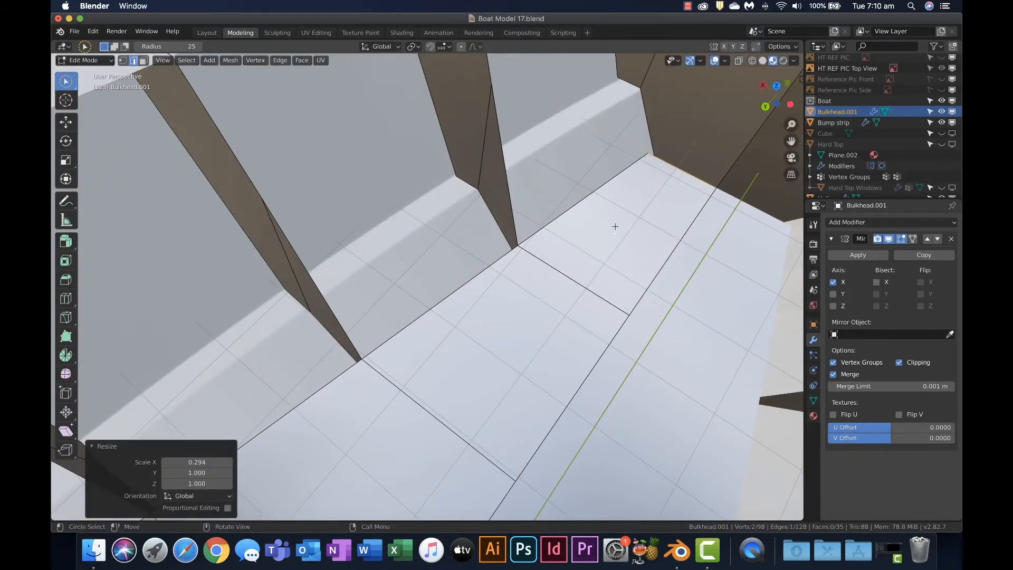
pyautogui.scroll(-5, 615, 226)
# Fill a lower and an upper side-wall face between the two foremost bulkheads behind the forward wall
pyautogui.moveTo(615, 226); pyautogui.dragTo(490, 189, button='middle')
pyautogui.click(477, 190)
pyautogui.keyDown('shift'); pyautogui.click(427, 232); pyautogui.keyUp('shift')
pyautogui.press('f')
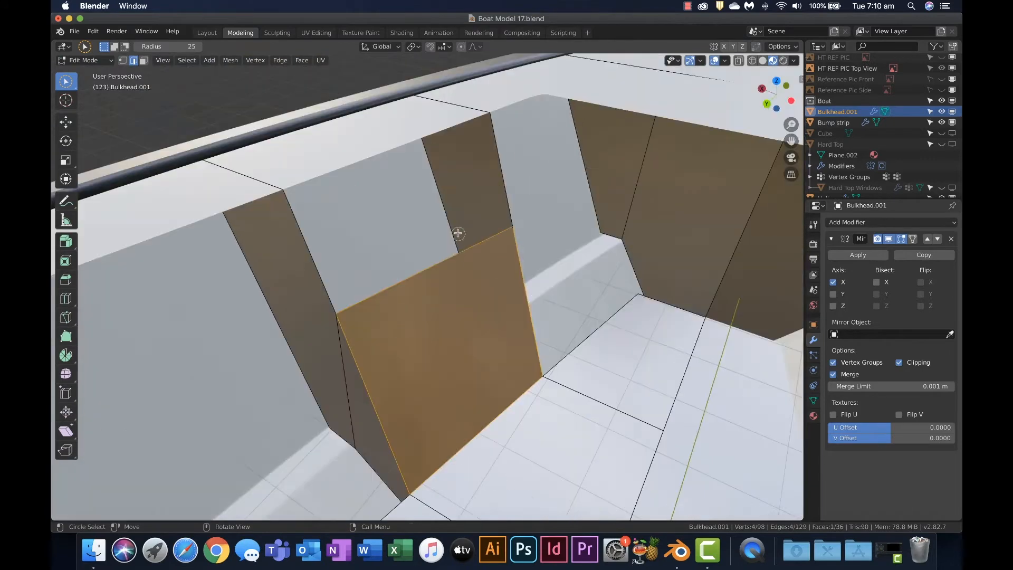
pyautogui.click(501, 185)
pyautogui.keyDown('shift'); pyautogui.click(321, 262); pyautogui.keyUp('shift')
pyautogui.press('f')
# Try to fill the next side-wall gap toward the stern from its combined edges, and undo the fill
pyautogui.keyDown('shift'); pyautogui.moveTo(321, 262); pyautogui.dragTo(506, 180, button='middle'); pyautogui.keyUp('shift')
pyautogui.moveTo(560, 211); pyautogui.dragTo(572, 271)
pyautogui.keyDown('shift'); pyautogui.moveTo(443, 337); pyautogui.dragTo(369, 120); pyautogui.keyUp('shift')
pyautogui.press('f')
pyautogui.scroll(-4, 522, 233)
pyautogui.press('super+z')
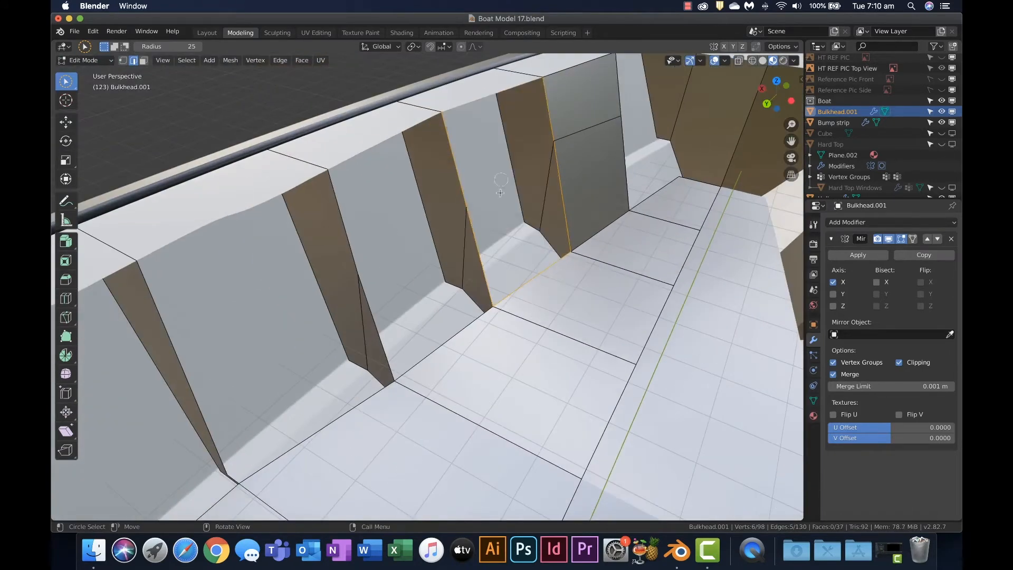
# Fill the next side-wall gap toward the stern with separate lower and upper faces between the bulkhead edges
pyautogui.click(562, 196)
pyautogui.keyDown('shift'); pyautogui.click(479, 251); pyautogui.keyUp('shift')
pyautogui.press('f')
pyautogui.click(550, 114)
pyautogui.keyDown('shift'); pyautogui.click(456, 168); pyautogui.keyUp('shift')
pyautogui.press('f')
# Fill the third side-wall gap from the bow with a lower and an upper face
pyautogui.keyDown('shift'); pyautogui.moveTo(456, 180); pyautogui.dragTo(509, 147, button='middle'); pyautogui.keyUp('shift')
pyautogui.click(541, 211)
pyautogui.keyDown('shift'); pyautogui.click(457, 264); pyautogui.keyUp('shift')
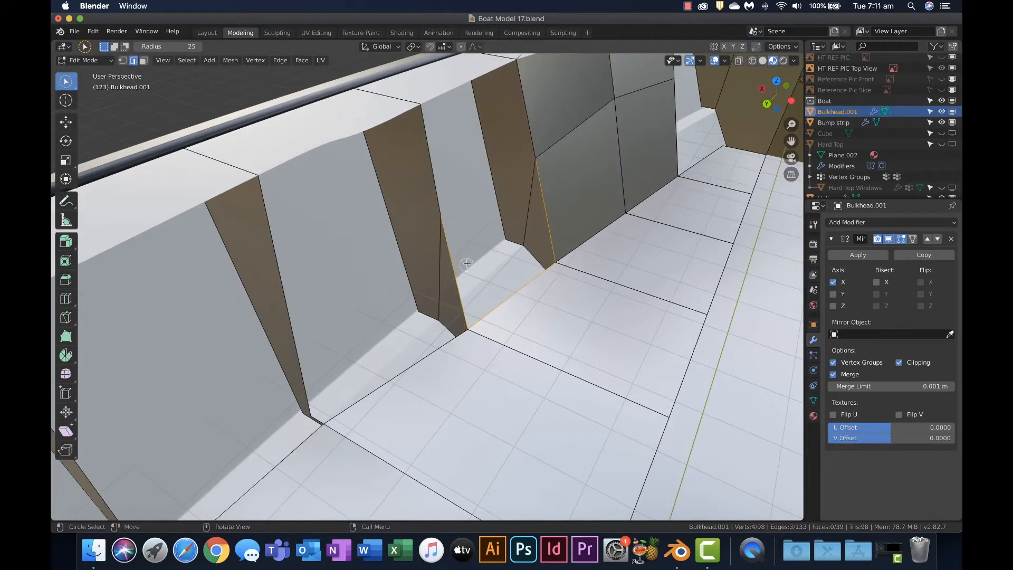
pyautogui.press('f')
pyautogui.click(427, 173)
pyautogui.keyDown('shift'); pyautogui.click(519, 129); pyautogui.keyUp('shift')
# Fill the fourth side-wall gap from the bow with faces between its bulkheads' inner edges
pyautogui.moveTo(443, 227); pyautogui.dragTo(467, 268, button='middle')
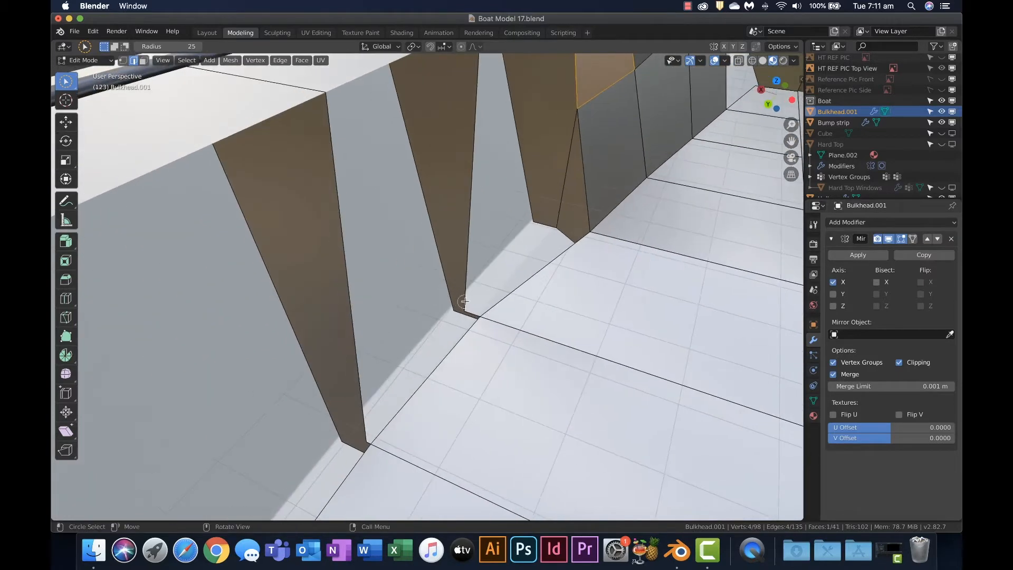
pyautogui.click(471, 308)
pyautogui.keyDown('shift'); pyautogui.click(549, 266); pyautogui.keyUp('shift')
pyautogui.keyDown('shift'); pyautogui.click(586, 188); pyautogui.keyUp('shift')
pyautogui.keyDown('shift'); pyautogui.moveTo(586, 188); pyautogui.dragTo(538, 220, button='middle'); pyautogui.keyUp('shift')
pyautogui.press('f')
pyautogui.click(544, 224)
pyautogui.keyDown('shift'); pyautogui.click(454, 296); pyautogui.keyUp('shift')
# Fill the narrow triangular gap between the newest side-wall panel and the floor edge
pyautogui.click(524, 377)
pyautogui.scroll(4, 524, 377)
pyautogui.moveTo(524, 377); pyautogui.dragTo(502, 354, button='middle')
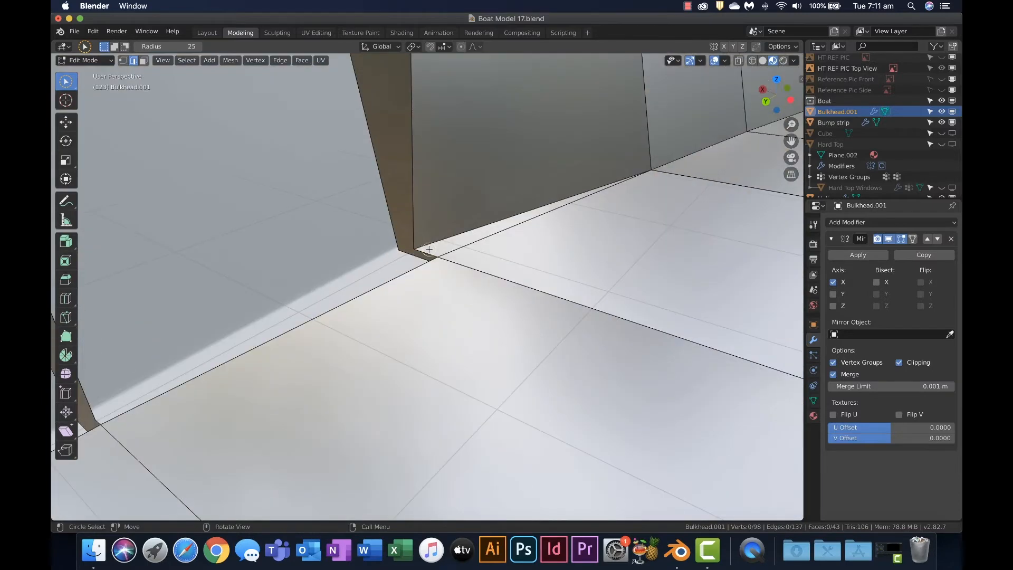
pyautogui.click(426, 252)
pyautogui.keyDown('shift'); pyautogui.moveTo(427, 252); pyautogui.dragTo(590, 212, button='middle'); pyautogui.keyUp('shift')
pyautogui.keyDown('shift'); pyautogui.click(444, 330); pyautogui.keyUp('shift')
pyautogui.press('f')
# Fill the narrow strip along the floor edge between the next pair of bulkheads toward the stern
pyautogui.click(504, 316)
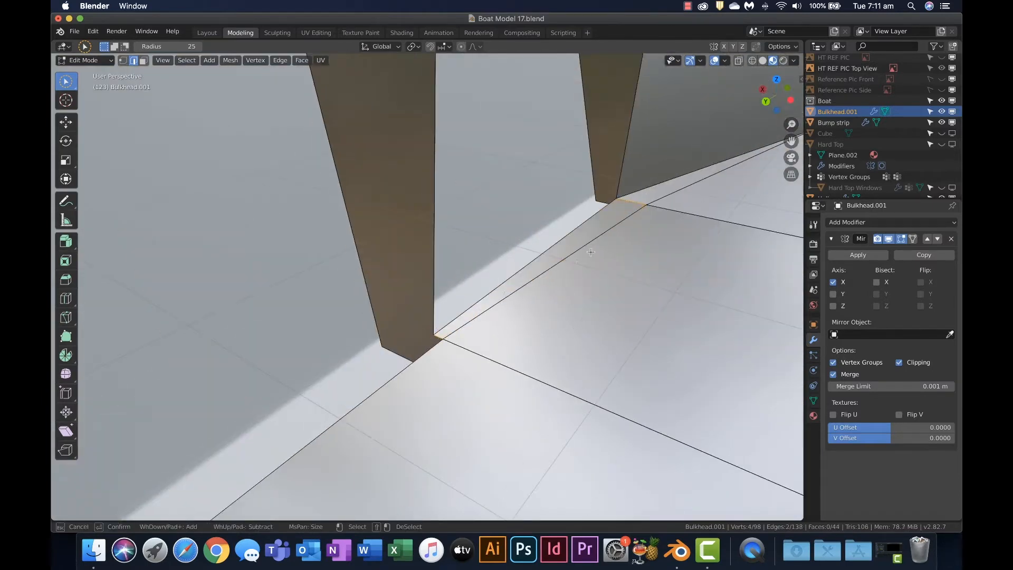
pyautogui.moveTo(504, 315); pyautogui.dragTo(488, 333, button='middle')
pyautogui.scroll(-4, 508, 330)
pyautogui.click(581, 277)
pyautogui.scroll(3, 528, 332)
pyautogui.keyDown('shift'); pyautogui.click(525, 376); pyautogui.keyUp('shift')
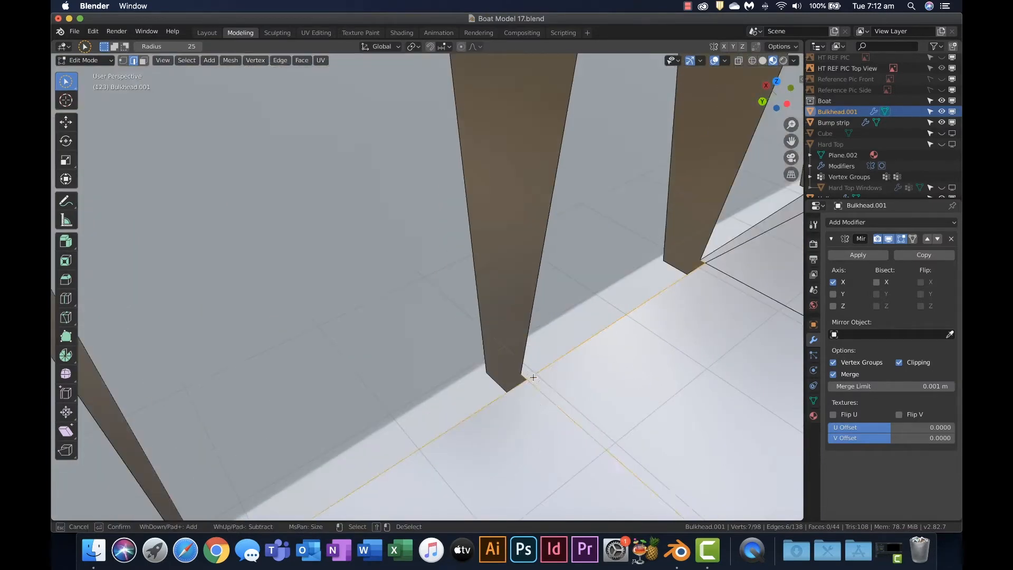
pyautogui.press('f')
# Try to fill the following narrow strip beside the floor using edge selection, and undo the fill
pyautogui.keyDown('shift'); pyautogui.moveTo(548, 393); pyautogui.dragTo(682, 333, button='middle'); pyautogui.keyUp('shift')
pyautogui.click(677, 312)
pyautogui.keyDown('shift'); pyautogui.moveTo(602, 348); pyautogui.dragTo(491, 365, button='middle'); pyautogui.keyUp('shift')
pyautogui.click(567, 313)
pyautogui.keyDown('shift'); pyautogui.moveTo(396, 404); pyautogui.dragTo(615, 354, button='middle'); pyautogui.keyUp('shift')
pyautogui.keyDown('shift'); pyautogui.click(718, 260); pyautogui.keyUp('shift')
pyautogui.press('f')
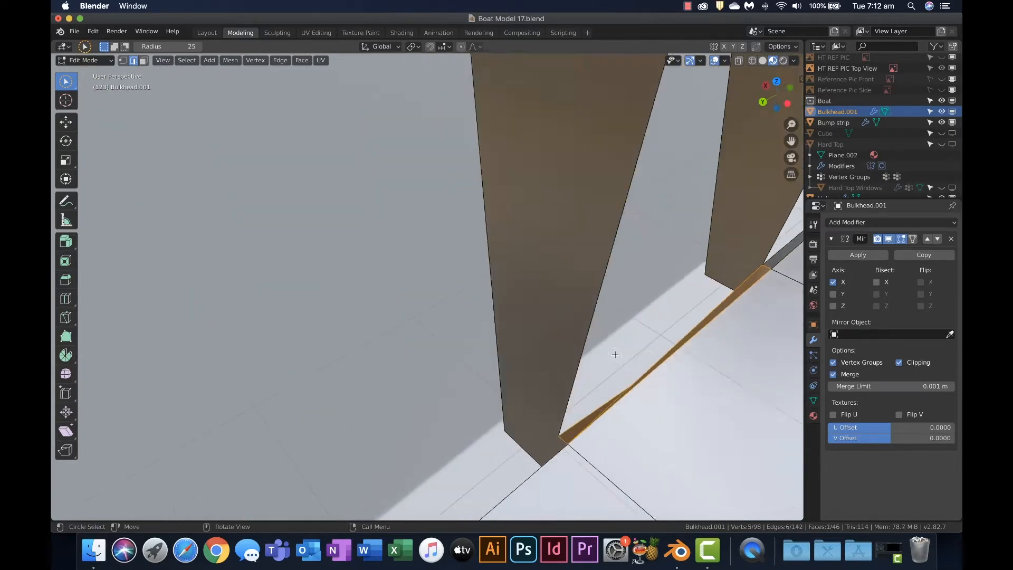
pyautogui.click(628, 365)
pyautogui.hotkey('ctrl', 'z')
pyautogui.hotkey('ctrl', 'z')
# Switch to vertex selection and fill the narrow floor-edge strip from the bulkhead corner vertices
pyautogui.keyDown('shift'); pyautogui.moveTo(686, 419); pyautogui.dragTo(702, 366, button='middle'); pyautogui.keyUp('shift')
pyautogui.keyDown('shift'); pyautogui.moveTo(608, 379); pyautogui.dragTo(506, 343, button='middle'); pyautogui.keyUp('shift')
pyautogui.click(123, 60)
pyautogui.keyDown('shift'); pyautogui.click(474, 350); pyautogui.keyUp('shift')
pyautogui.keyDown('shift'); pyautogui.click(703, 213); pyautogui.keyUp('shift')
pyautogui.press('f')
# Fill the next narrow strip toward the stern between the floor edge and the bulkhead corner vertices
pyautogui.moveTo(704, 213); pyautogui.dragTo(612, 330, button='middle')
pyautogui.click(369, 385)
pyautogui.keyDown('shift'); pyautogui.click(187, 372); pyautogui.keyUp('shift')
pyautogui.press('f')
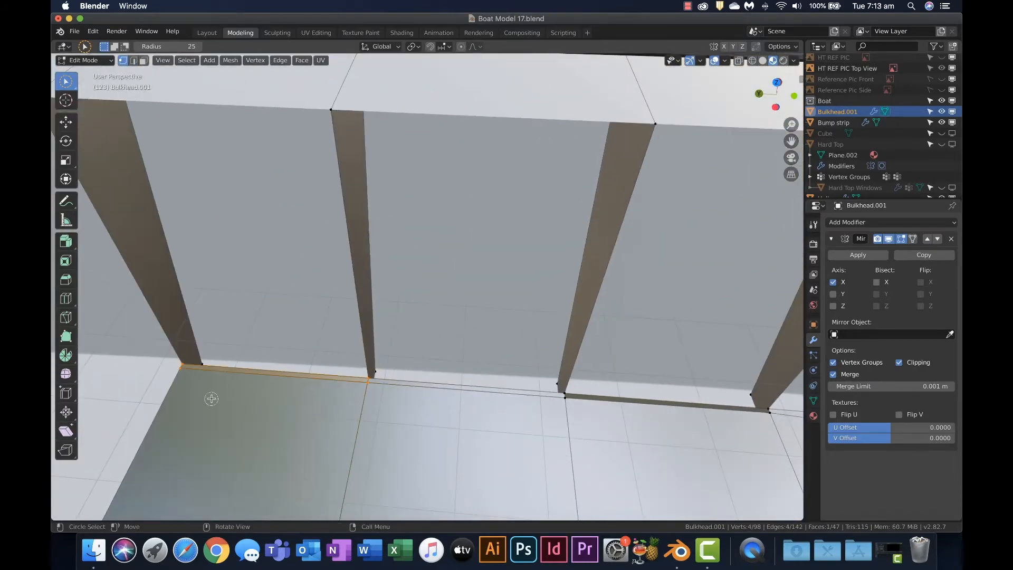
# Undo the triangular fill and fill the side wall panel between two bulkheads from its four corner vertices
pyautogui.keyDown('shift'); pyautogui.moveTo(211, 397); pyautogui.dragTo(419, 381, button='middle'); pyautogui.keyUp('shift')
pyautogui.click(399, 399)
pyautogui.keyDown('shift'); pyautogui.click(601, 427); pyautogui.keyUp('shift')
pyautogui.press('f')
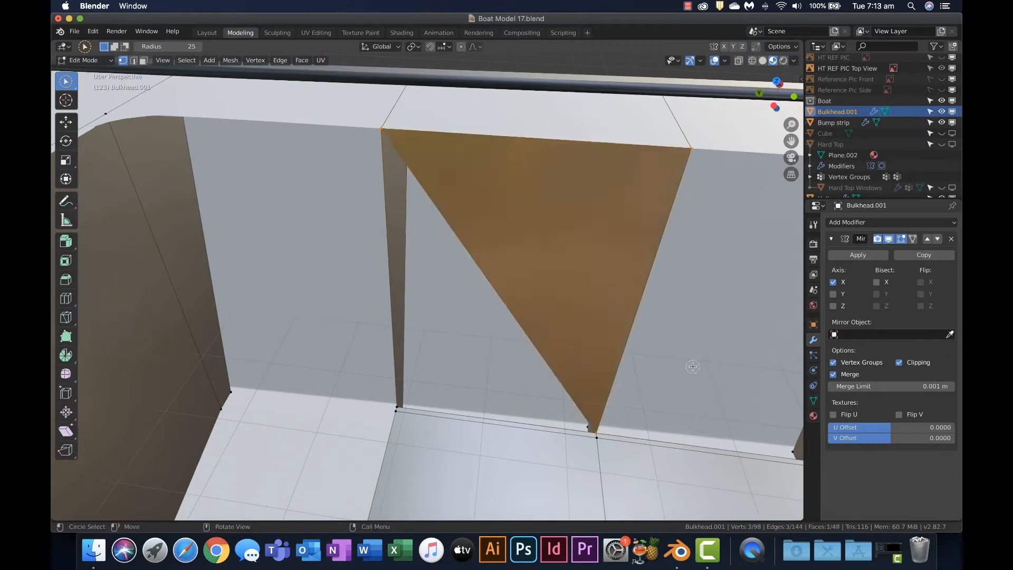
pyautogui.click(705, 274)
pyautogui.press('super+z')
pyautogui.press('super+z')
pyautogui.keyDown('shift'); pyautogui.click(396, 401); pyautogui.keyUp('shift')
pyautogui.press('f')
# Switch to edge selection and fill the adjacent side wall panel from its two bulkhead edges and floor-strip edge
pyautogui.keyDown('shift'); pyautogui.moveTo(691, 372); pyautogui.dragTo(477, 344, button='middle'); pyautogui.keyUp('shift')
pyautogui.press('2')
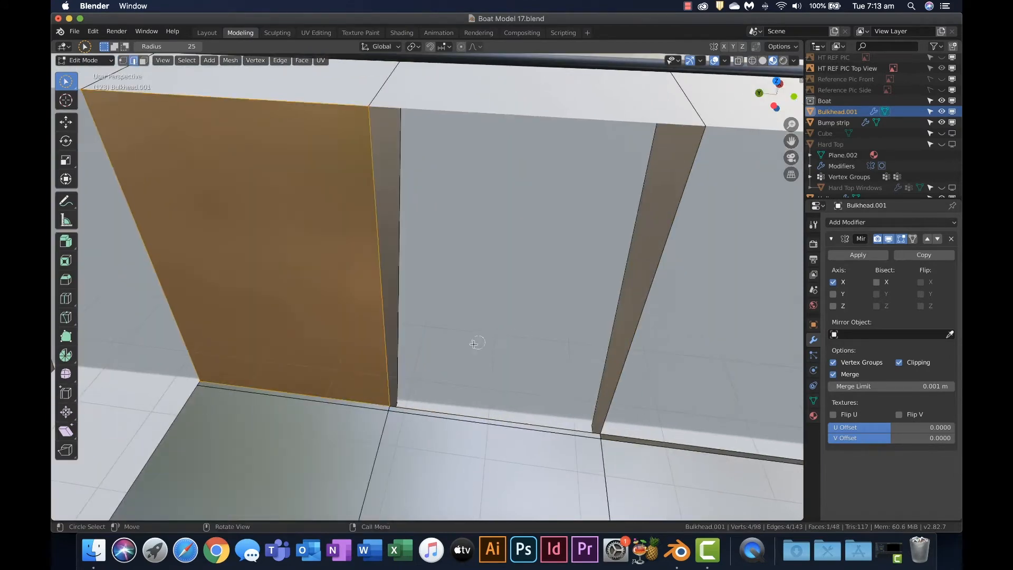
pyautogui.click(390, 359)
pyautogui.keyDown('shift'); pyautogui.click(464, 417); pyautogui.keyUp('shift')
pyautogui.keyDown('shift'); pyautogui.click(620, 374); pyautogui.keyUp('shift')
pyautogui.press('f')
# Undo the first fill of the third side wall panel, correct the edge selection and fill the panel again
pyautogui.click(477, 373)
pyautogui.keyDown('shift'); pyautogui.click(408, 306); pyautogui.keyUp('shift')
pyautogui.keyDown('shift'); pyautogui.click(559, 282); pyautogui.keyUp('shift')
pyautogui.press('f')
pyautogui.press('super+z')
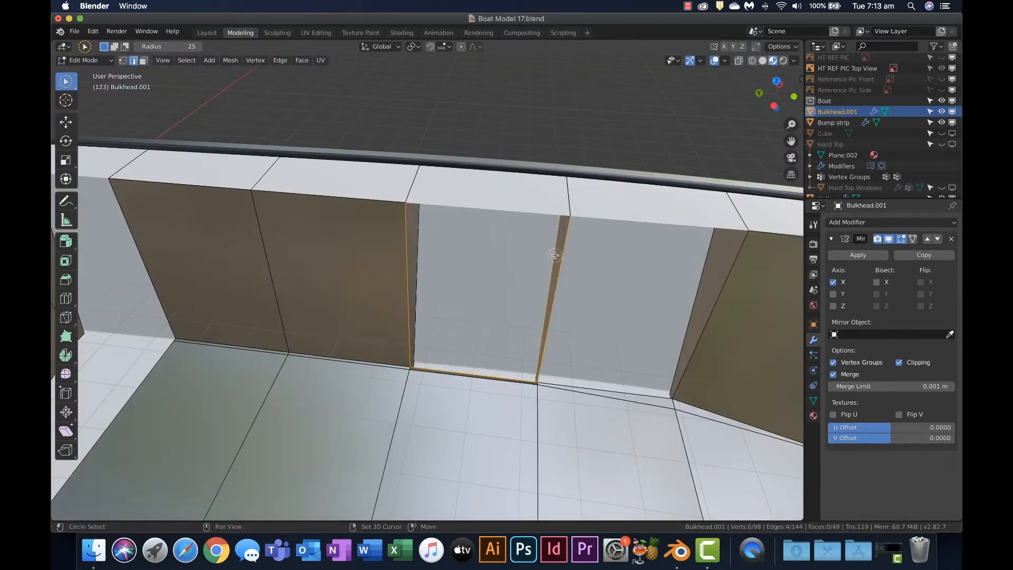
pyautogui.click(557, 288)
pyautogui.keyDown('shift'); pyautogui.click(467, 372); pyautogui.keyUp('shift')
pyautogui.press('f')
# Select the bulkhead and floor edges bounding the next unfilled side wall panel
pyautogui.keyDown('shift'); pyautogui.moveTo(563, 317); pyautogui.dragTo(451, 304, button='middle'); pyautogui.keyUp('shift')
pyautogui.click(442, 255)
pyautogui.keyDown('shift'); pyautogui.click(588, 304); pyautogui.keyUp('shift')
pyautogui.keyDown('shift'); pyautogui.click(509, 380); pyautogui.keyUp('shift')
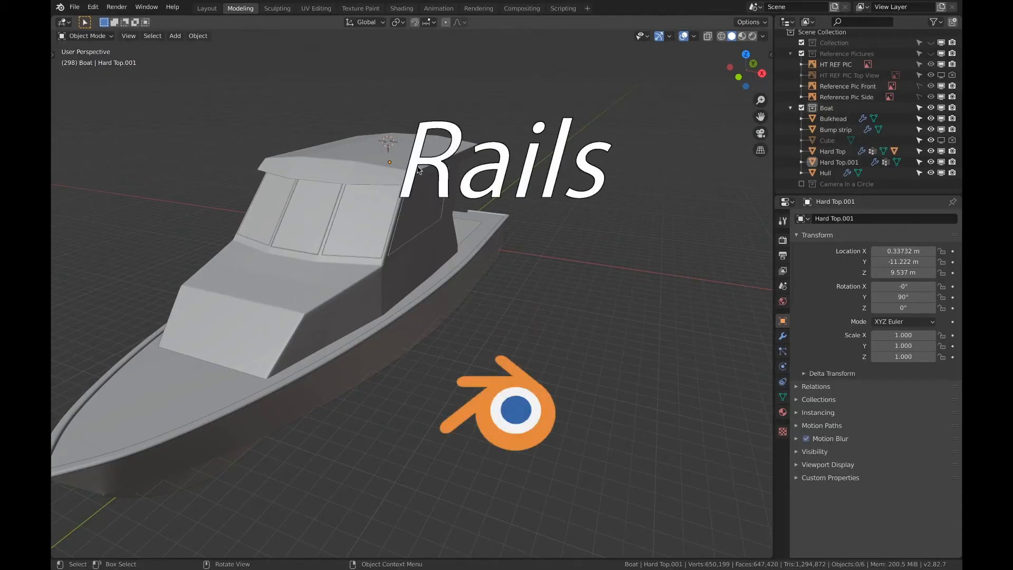
# Add a 2 m mesh plane in the right orthographic view, aligned to the view
pyautogui.click(762, 74)
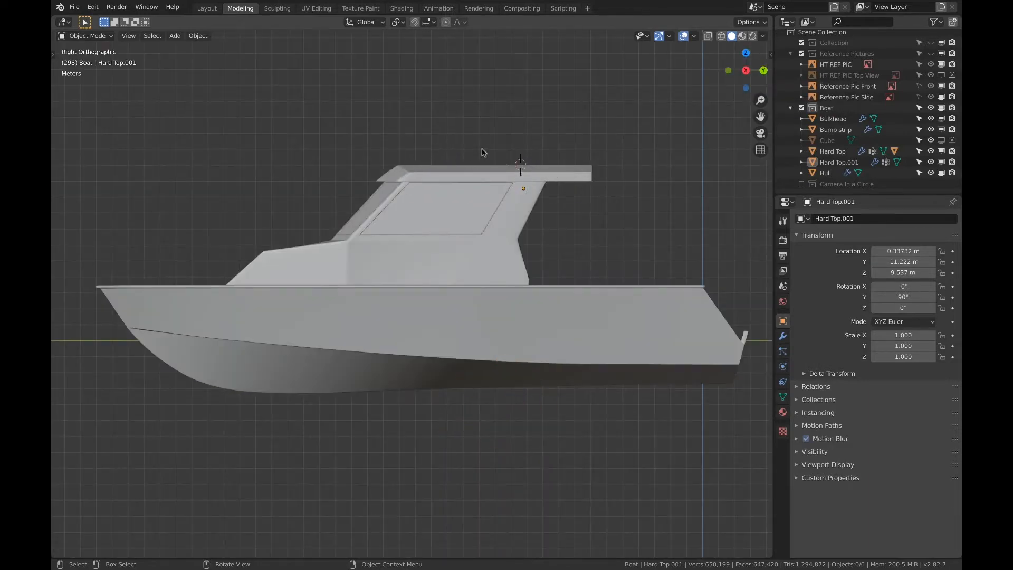
pyautogui.hotkey('shift', 'a')
pyautogui.moveTo(511, 141)
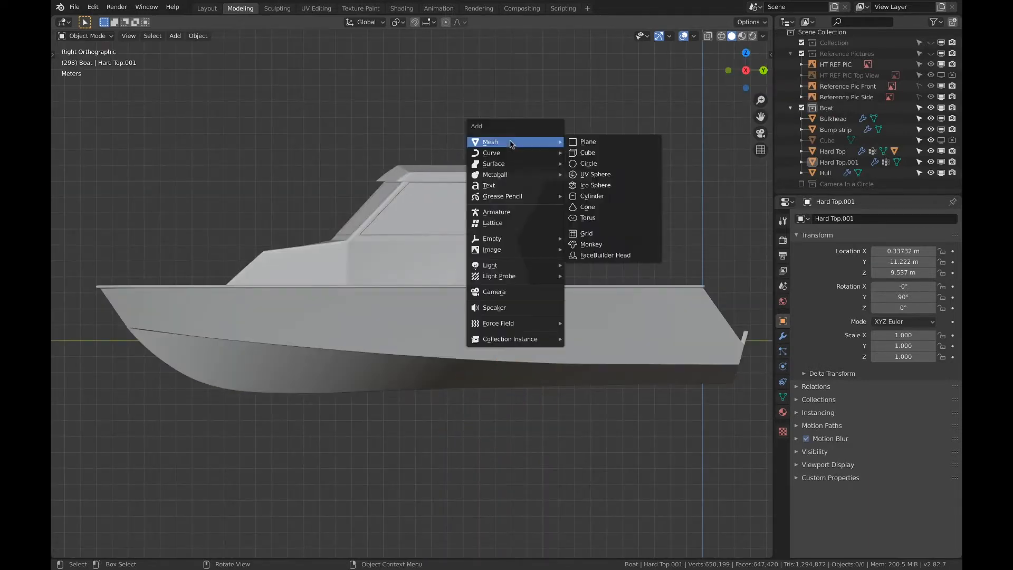
pyautogui.click(585, 146)
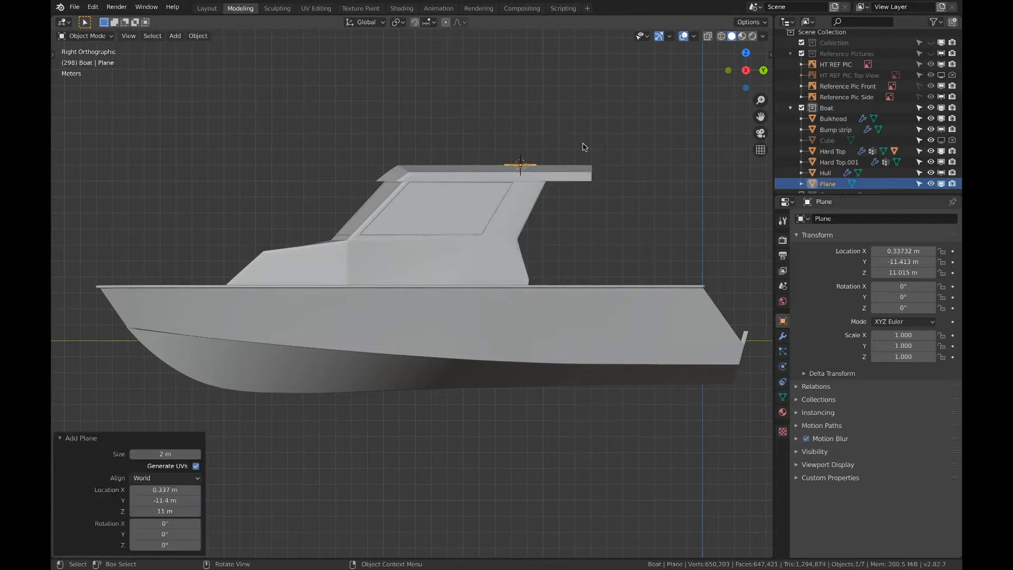
pyautogui.click(166, 477)
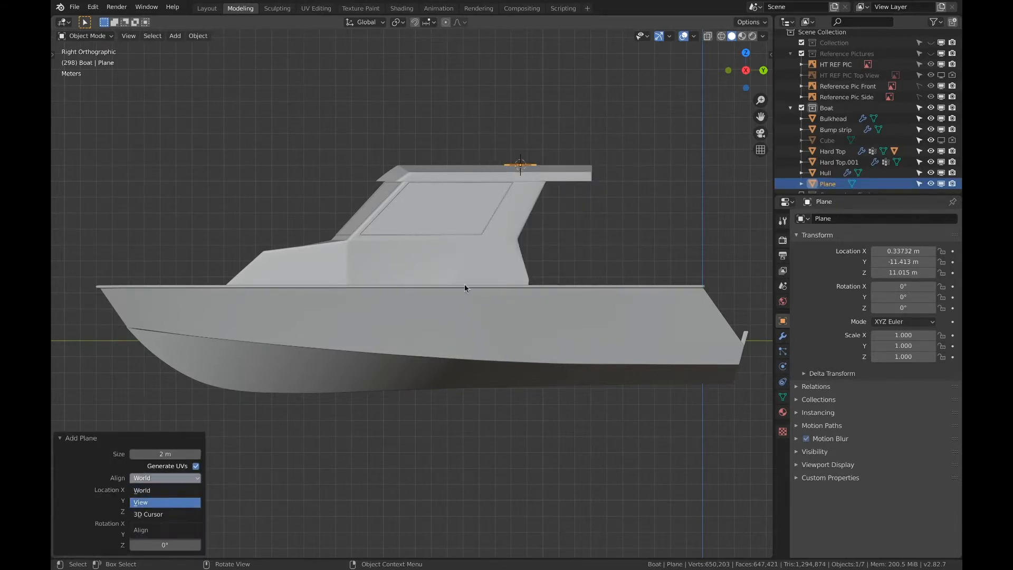
pyautogui.press('Return')
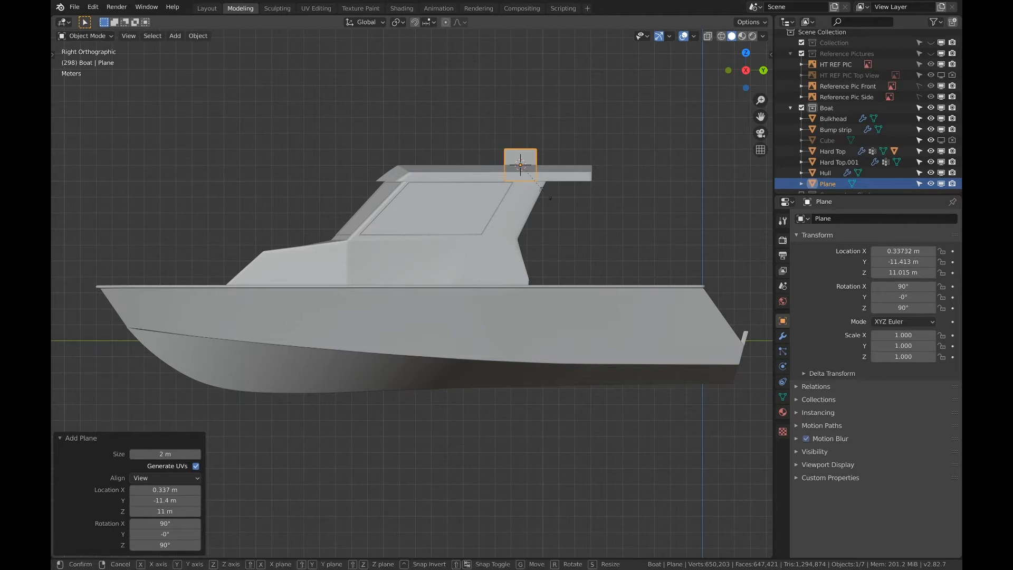
# Scale the plane along Y by about 5.615 and move it about -1.39 m along Y over the hard top
pyautogui.press('s')
pyautogui.press('y')
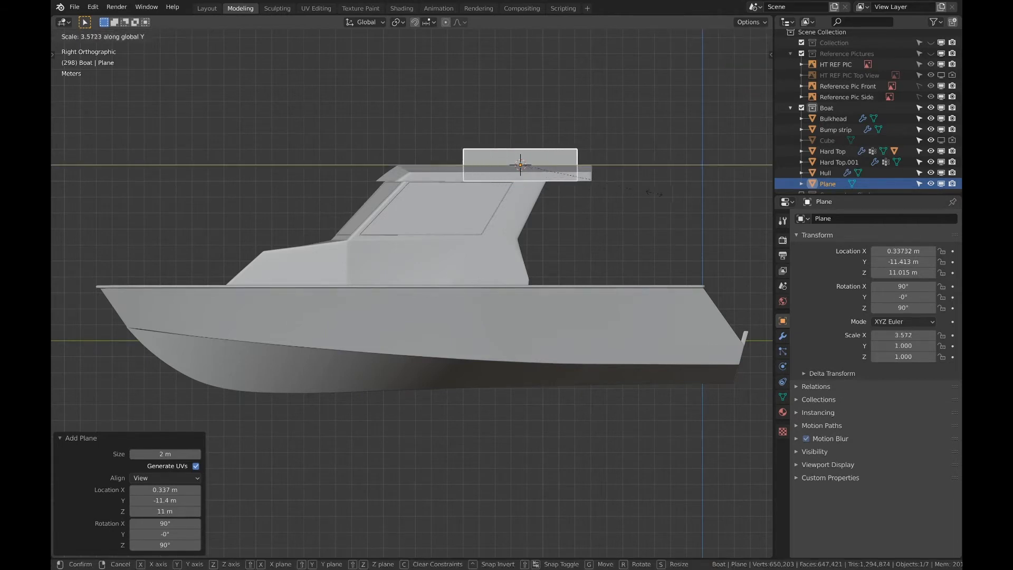
pyautogui.click(735, 196)
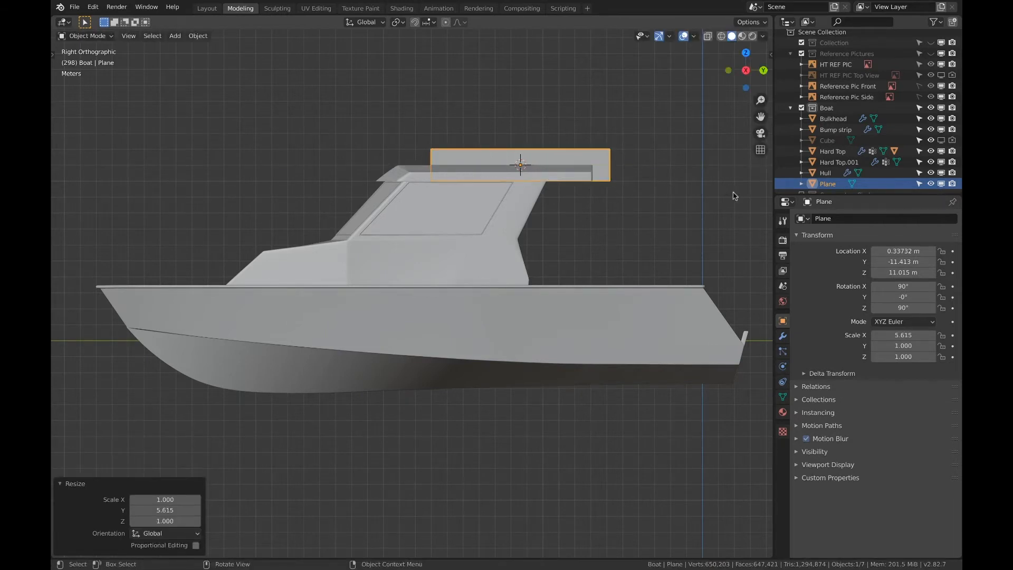
pyautogui.press('g')
pyautogui.press('y')
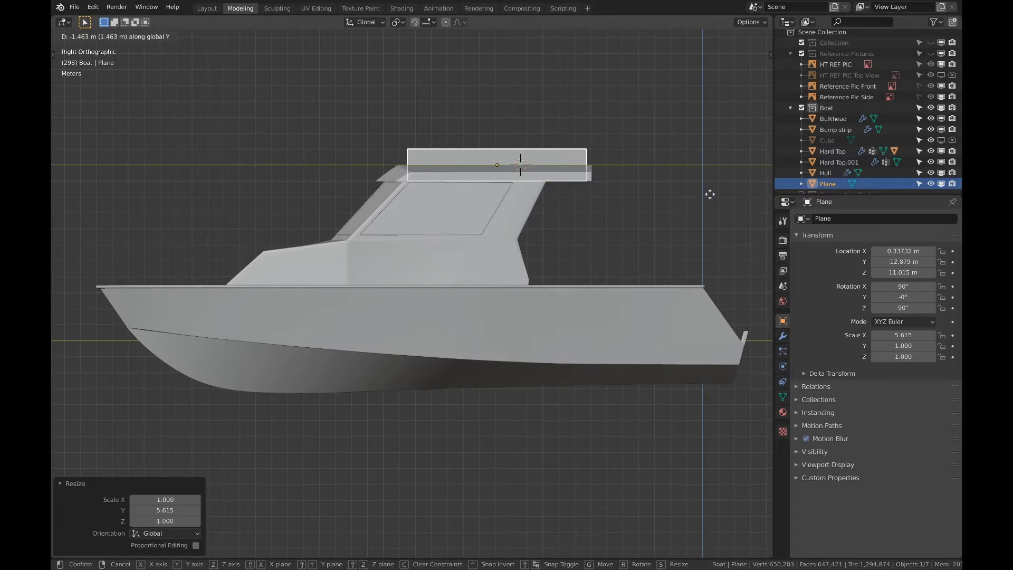
pyautogui.click(710, 196)
# Scale the plane by about 0.914 along Y and about 0.412 along Z
pyautogui.press('s')
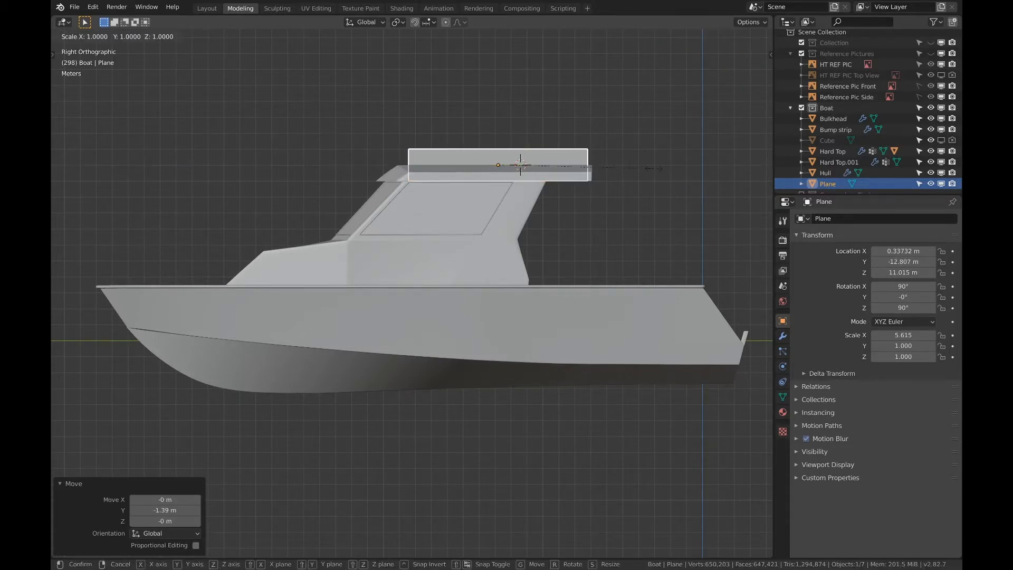
pyautogui.press('y')
pyautogui.click(640, 172)
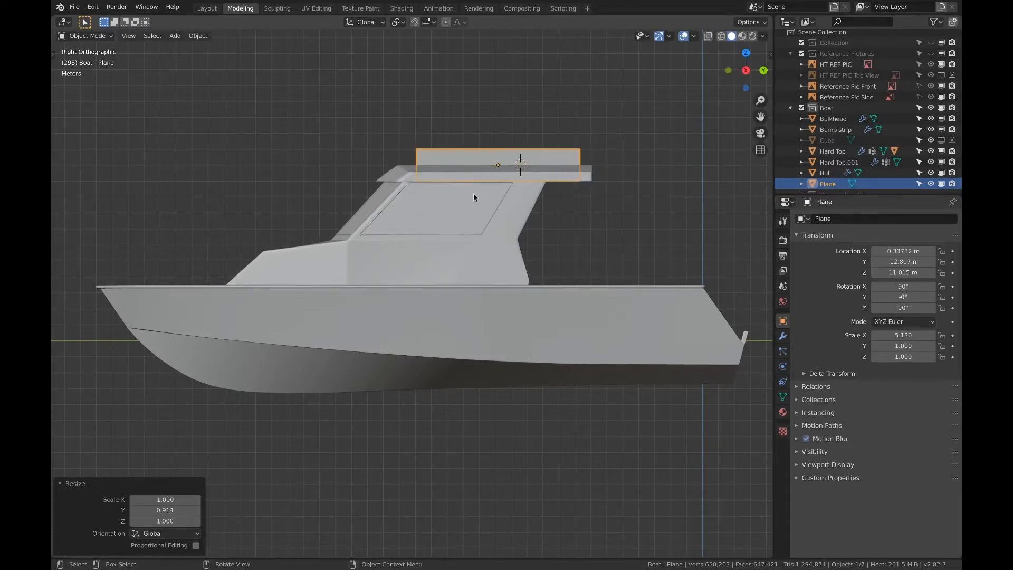
pyautogui.scroll(3, 473, 195)
pyautogui.keyDown('shift'); pyautogui.moveTo(499, 222); pyautogui.dragTo(470, 291, button='middle'); pyautogui.keyUp('shift')
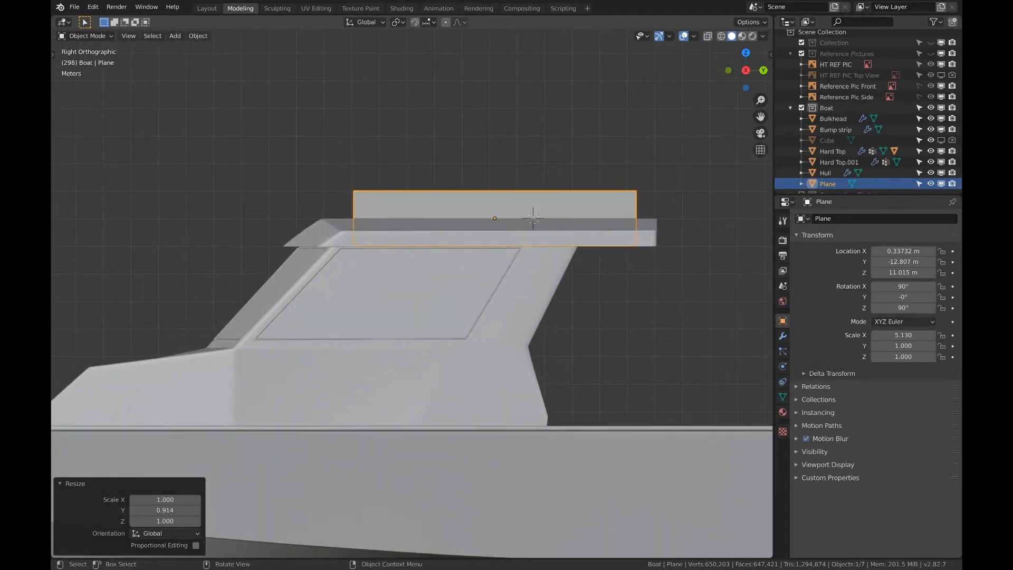
pyautogui.press('s')
pyautogui.press('z')
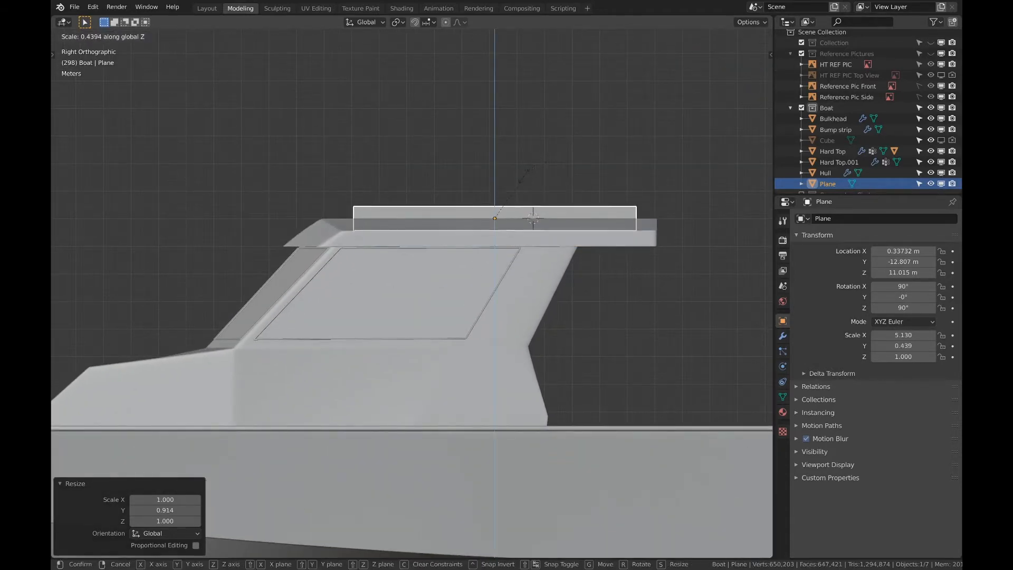
pyautogui.click(531, 216)
# In the back view, move the plane about 4.58 m along X to the outer edge of the hard top
pyautogui.moveTo(520, 181)
pyautogui.mouseDown(button='middle')
pyautogui.moveTo(610, 172)
pyautogui.moveTo(520, 176)
pyautogui.mouseUp(button='middle')
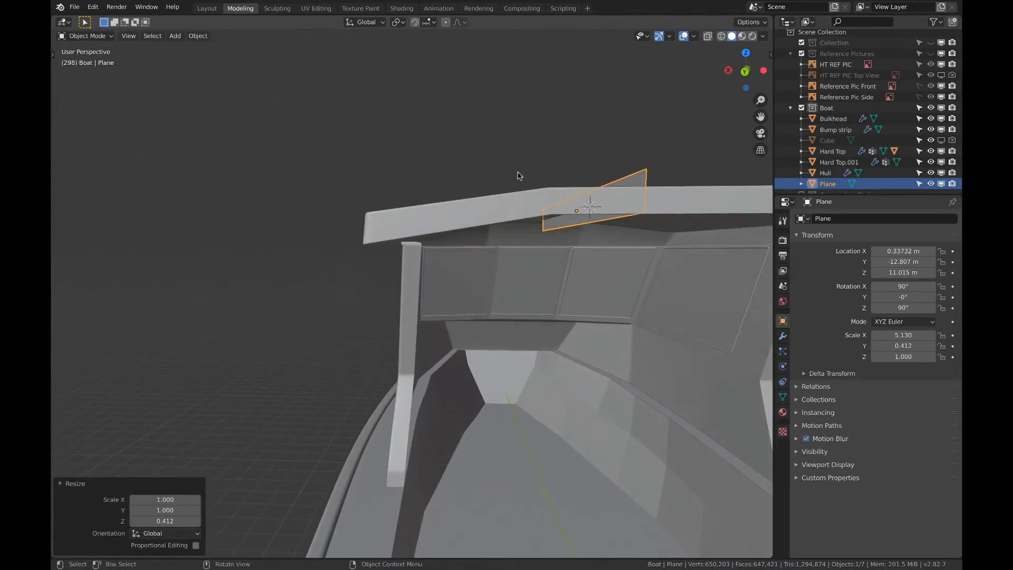
pyautogui.scroll(-2, 521, 176)
pyautogui.click(761, 70)
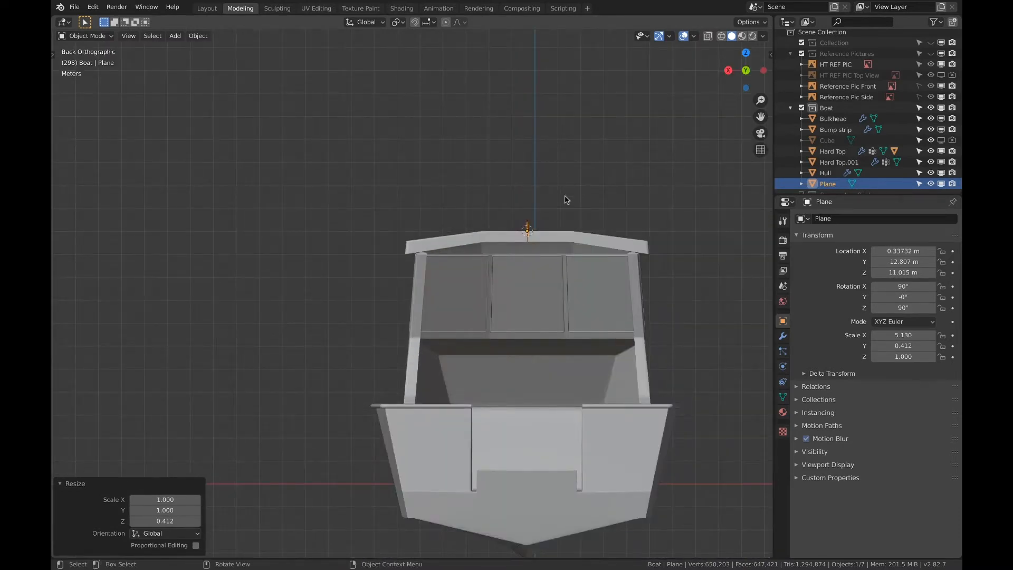
pyautogui.press('g')
pyautogui.press('x')
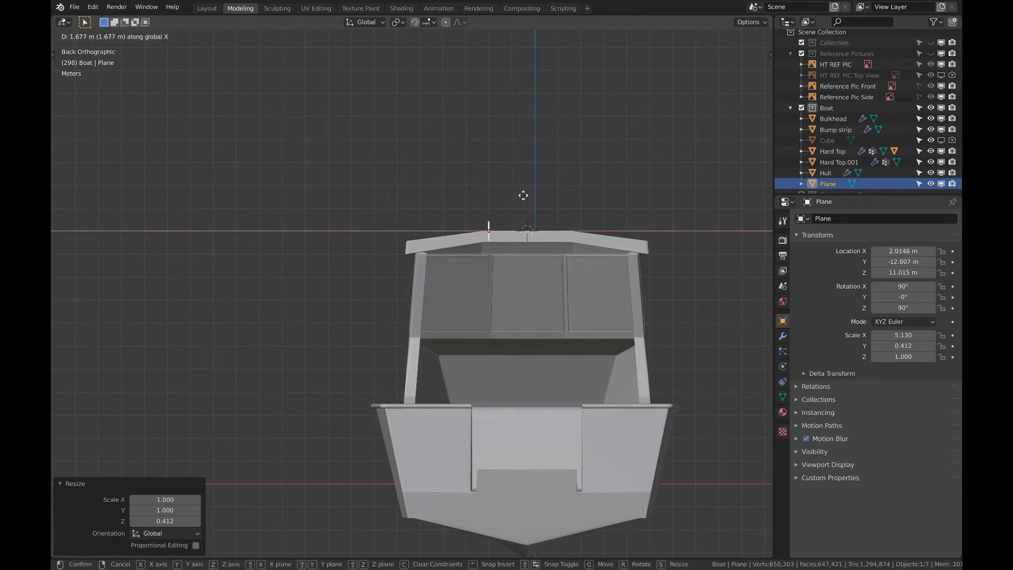
pyautogui.click(460, 198)
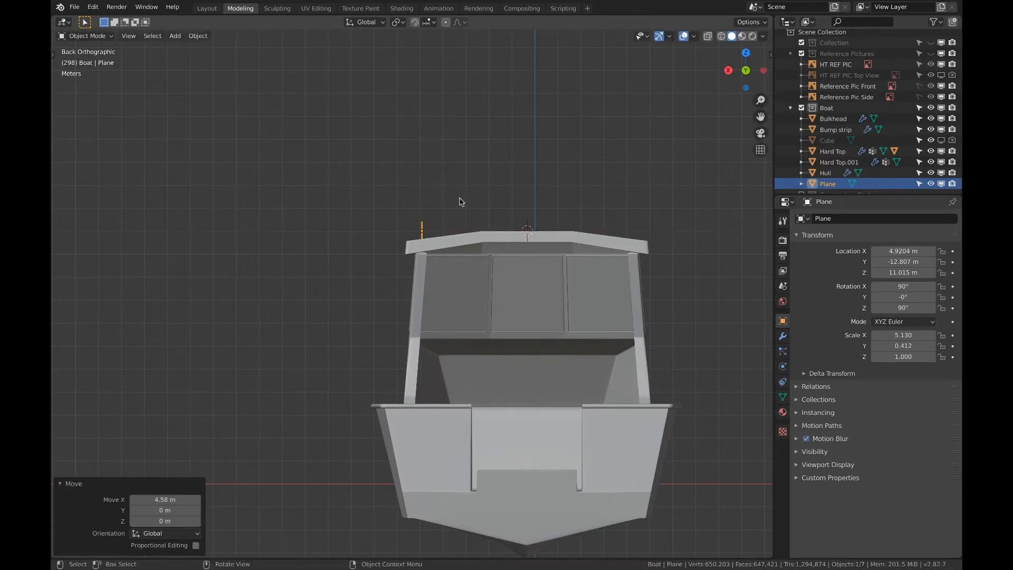
# Delete the plane's bottom edge in Edit Mode from the right view to leave an open rail outline
pyautogui.click(728, 71)
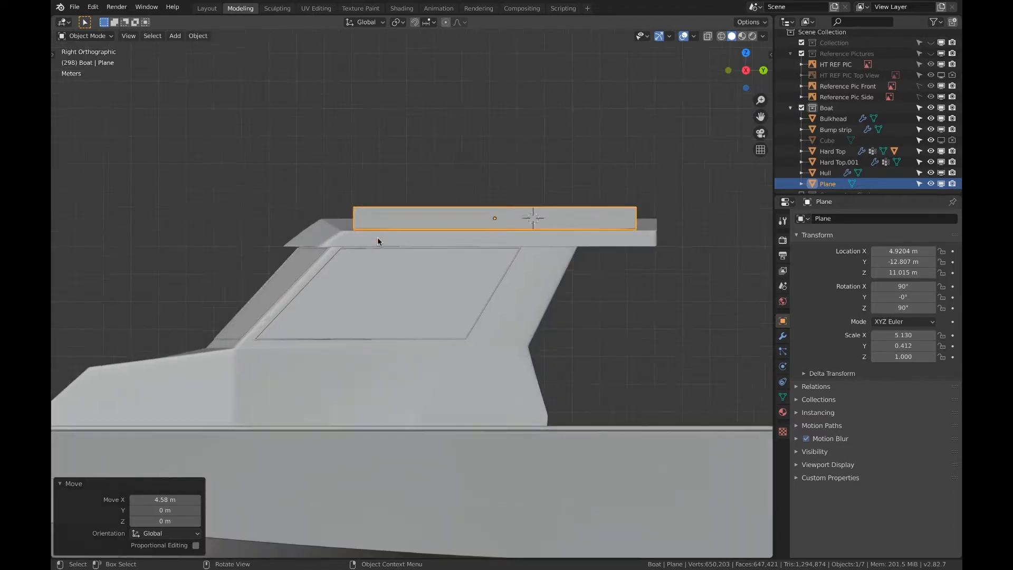
pyautogui.scroll(2, 378, 236)
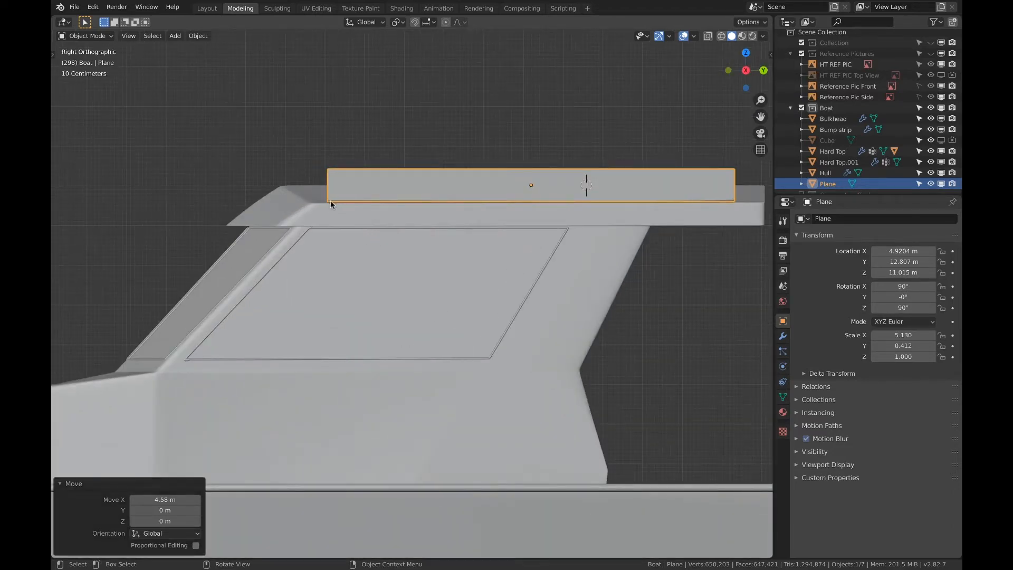
pyautogui.press('Tab')
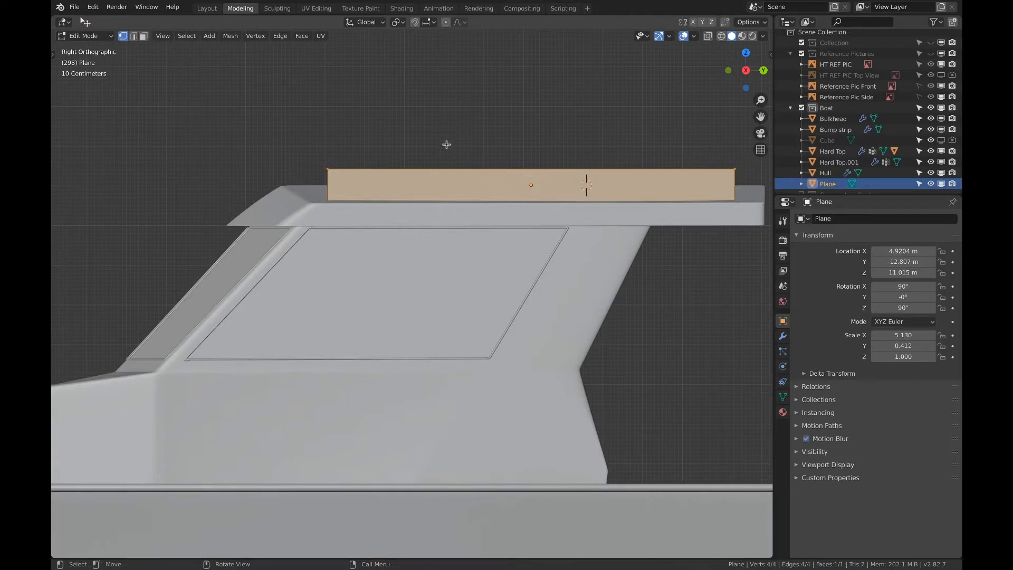
pyautogui.click(134, 37)
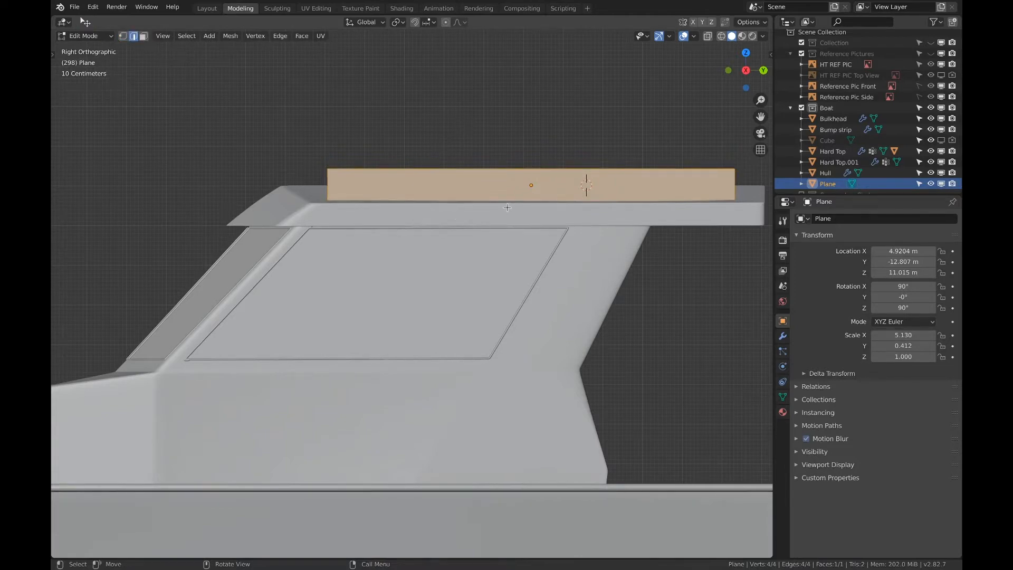
pyautogui.click(509, 201)
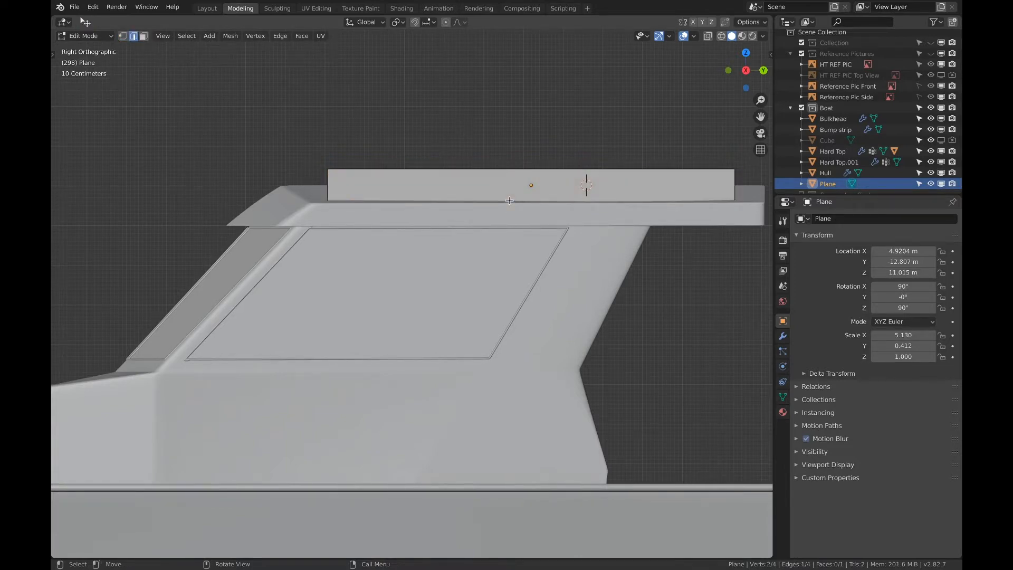
pyautogui.press('x')
pyautogui.click(510, 215)
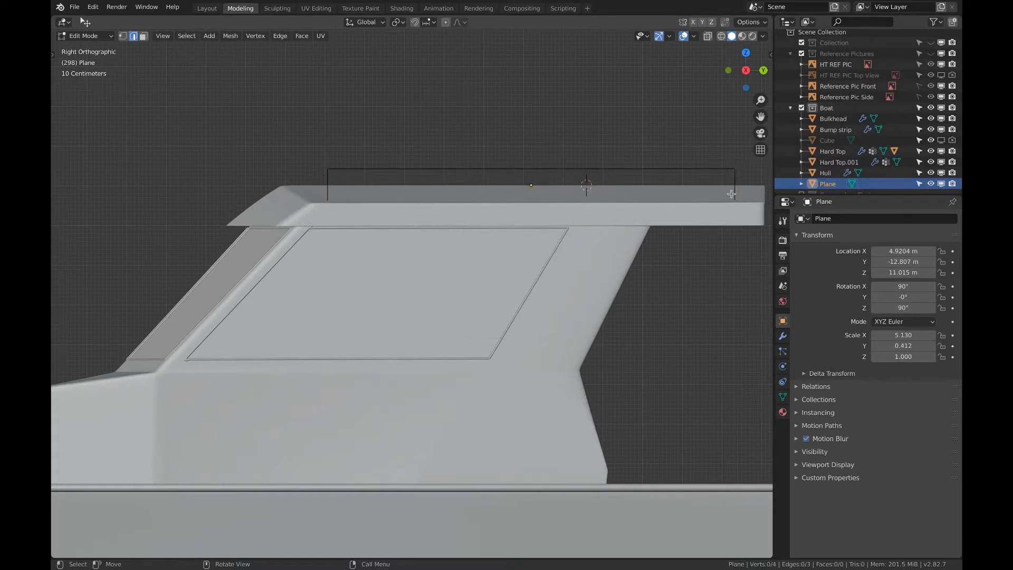
# Switch to vertex selection and wireframe shading, and select the whole rail outline
pyautogui.press('Tab')
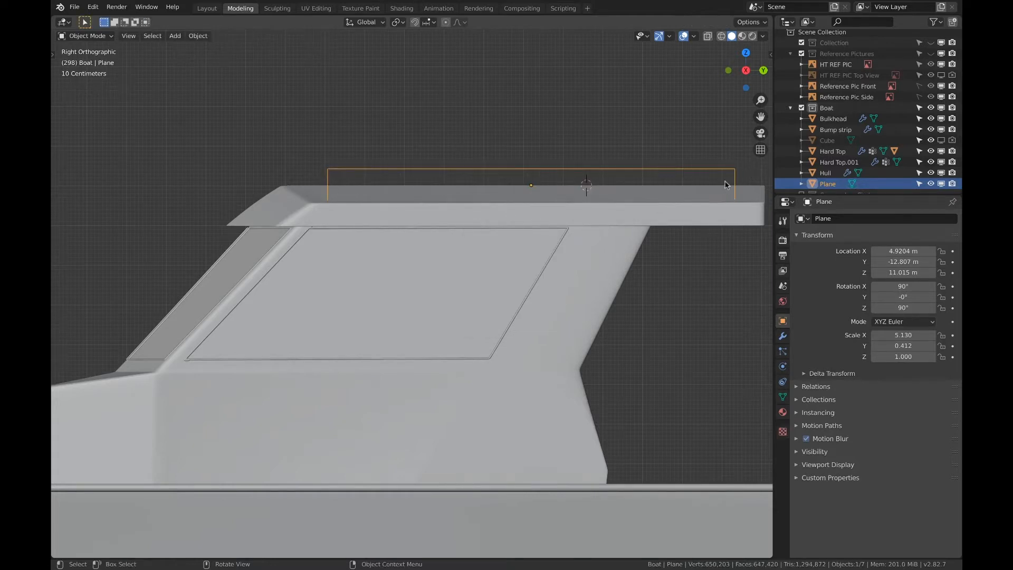
pyautogui.press('Tab')
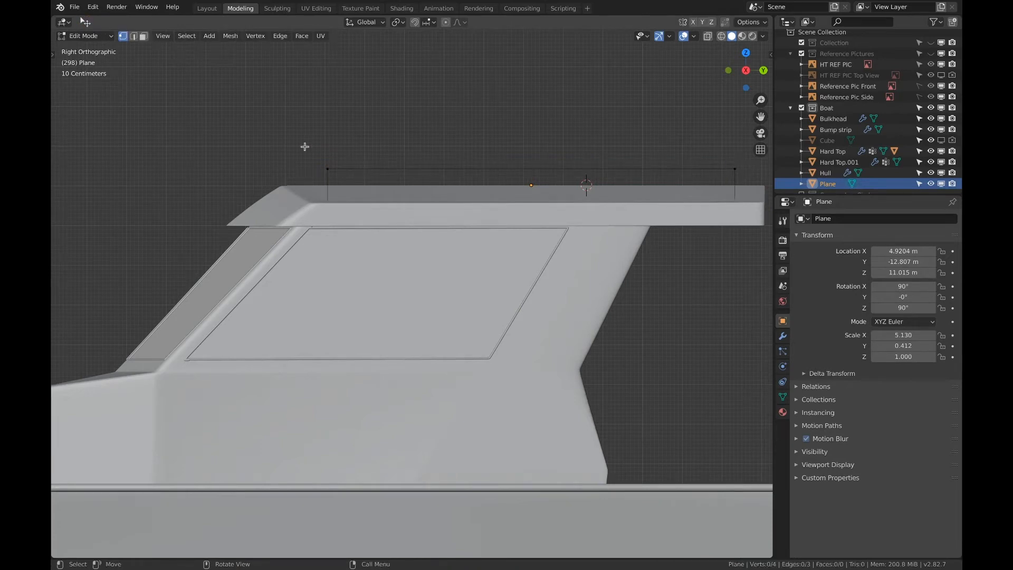
pyautogui.press('z')
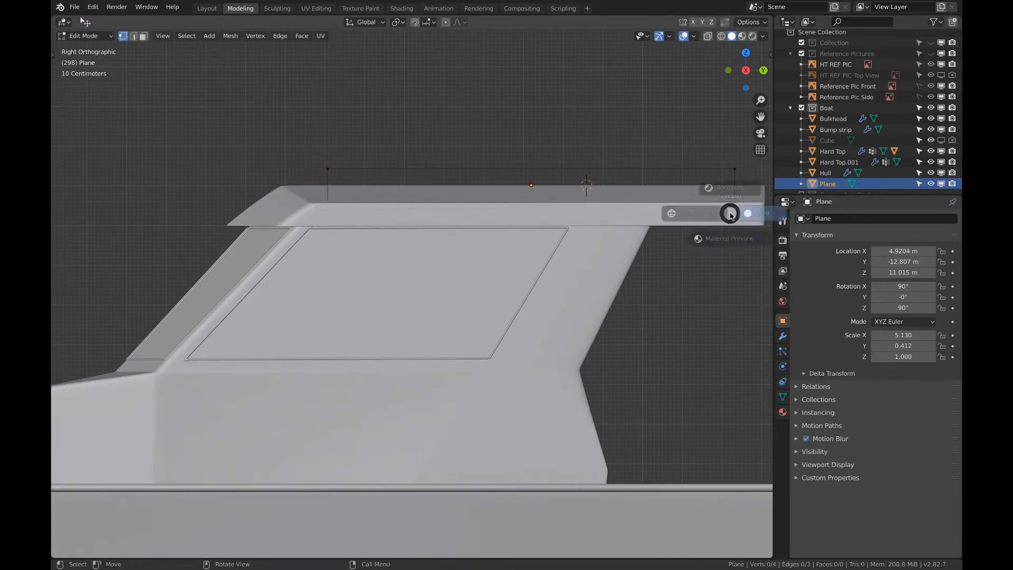
pyautogui.click(600, 136)
pyautogui.press('a')
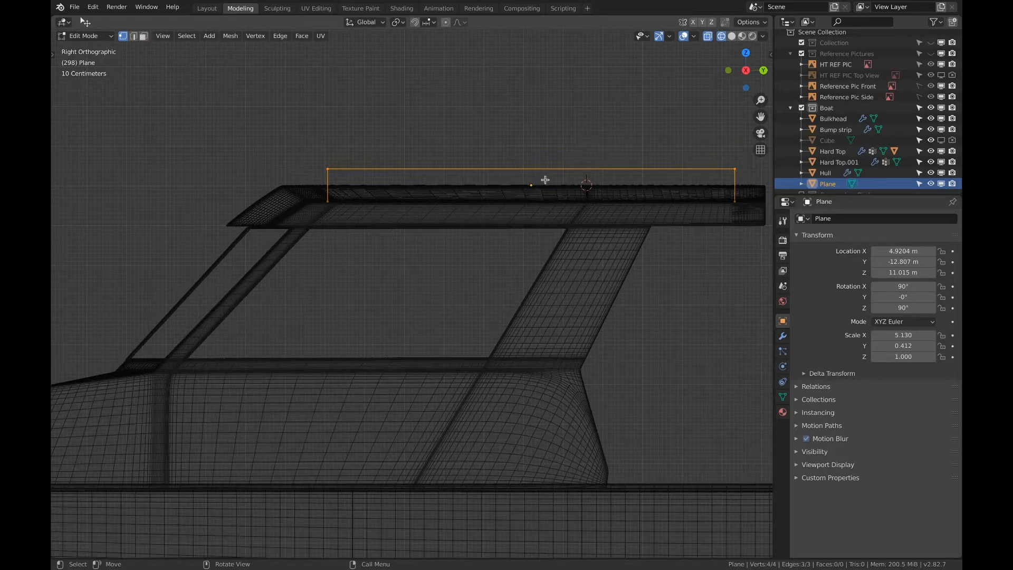
pyautogui.click(685, 6)
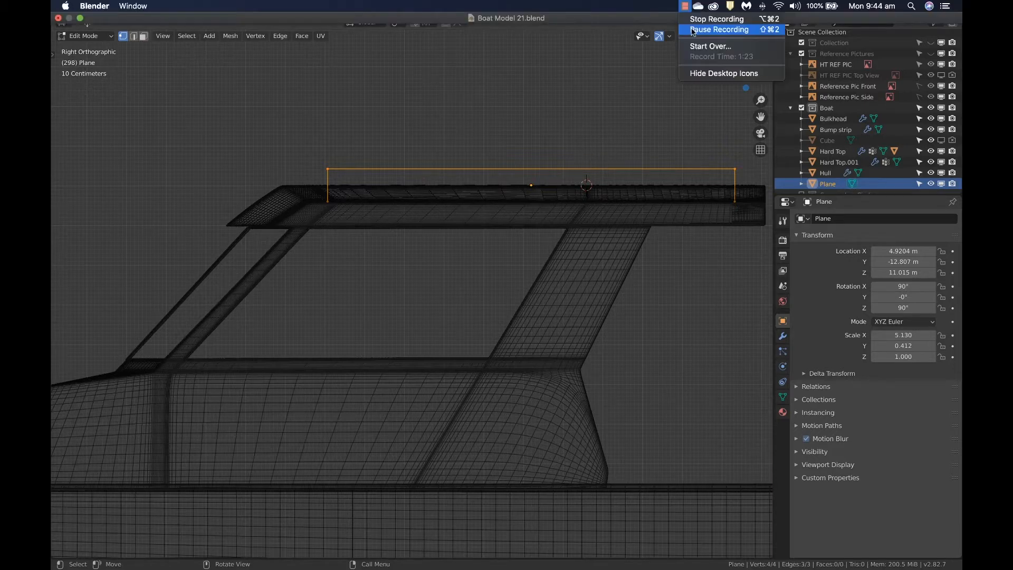
pyautogui.click(712, 30)
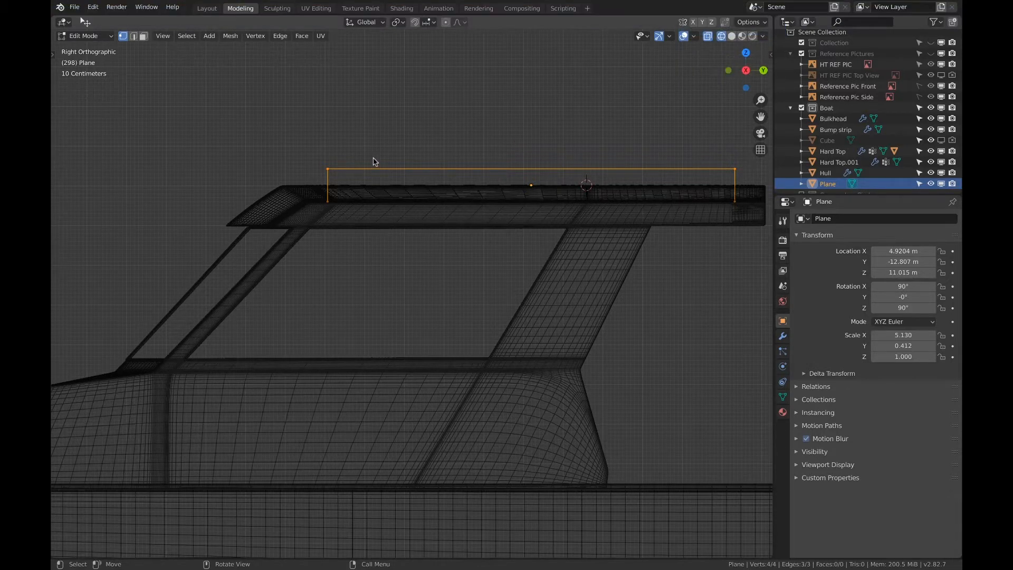
# Turn on the Screencast Keys display and reselect all of the rail outline
pyautogui.press('n')
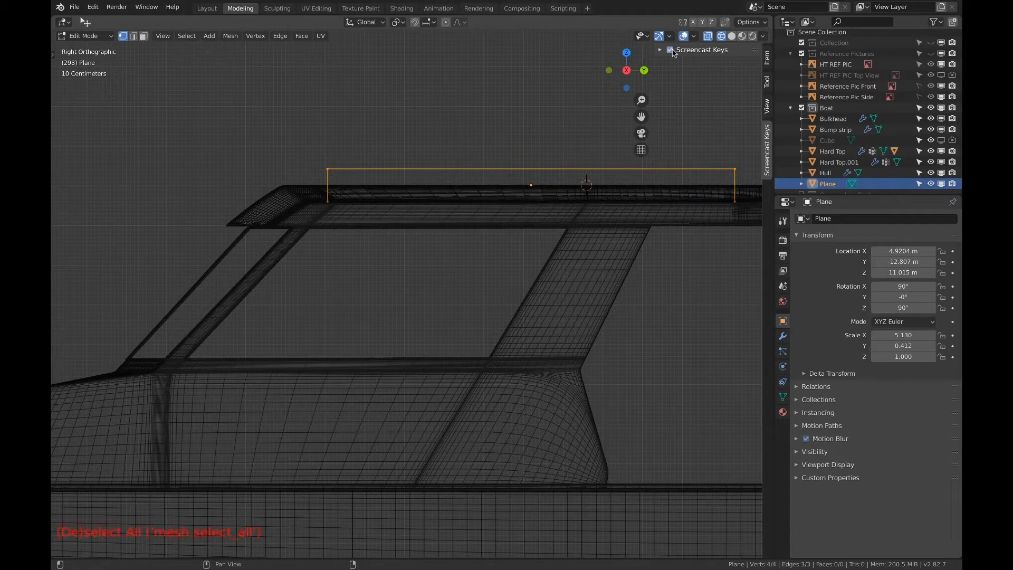
pyautogui.click(508, 142)
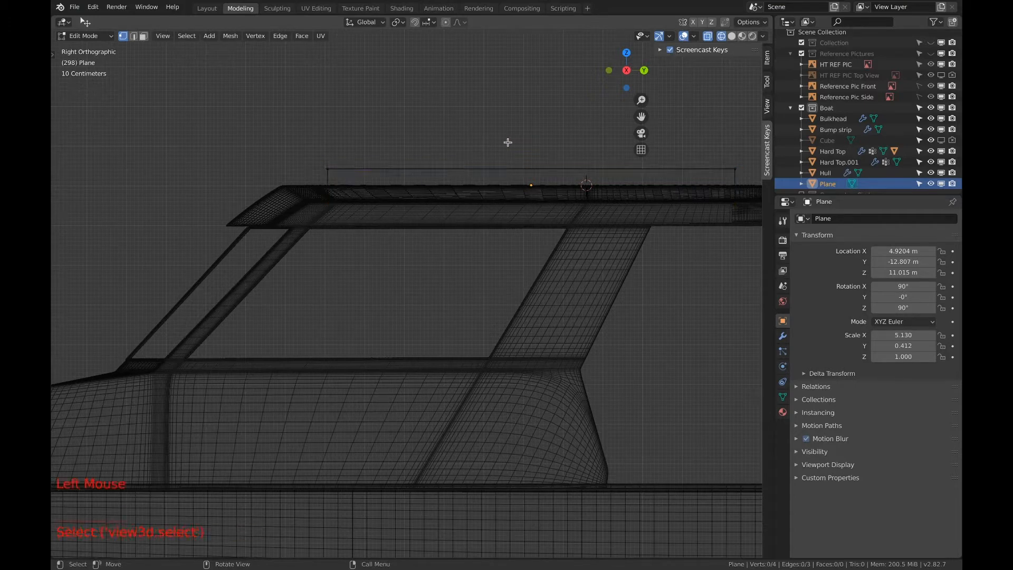
pyautogui.press('a')
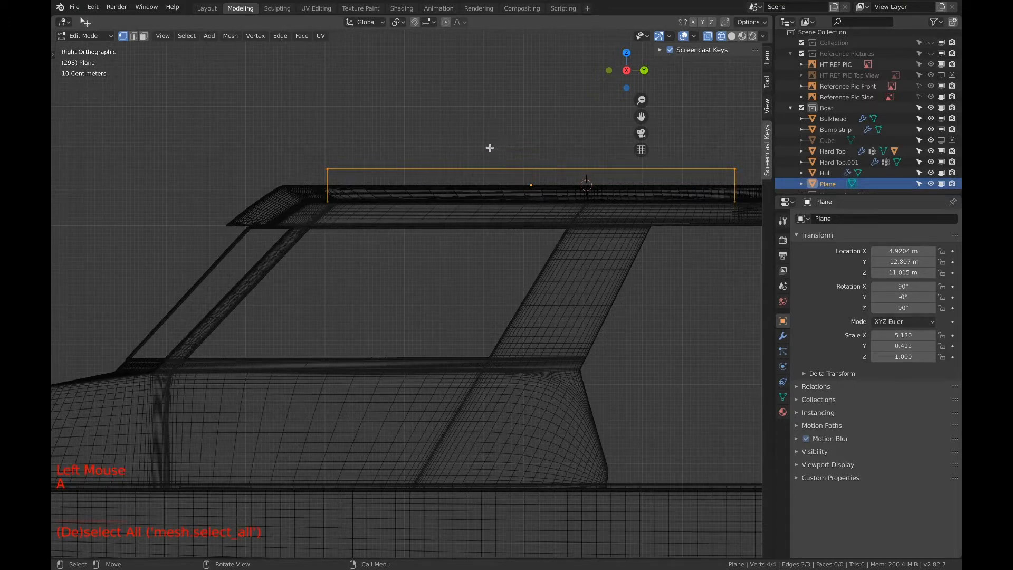
# Hide the sidebar and try a vertex bevel on the whole rail outline
pyautogui.press('n')
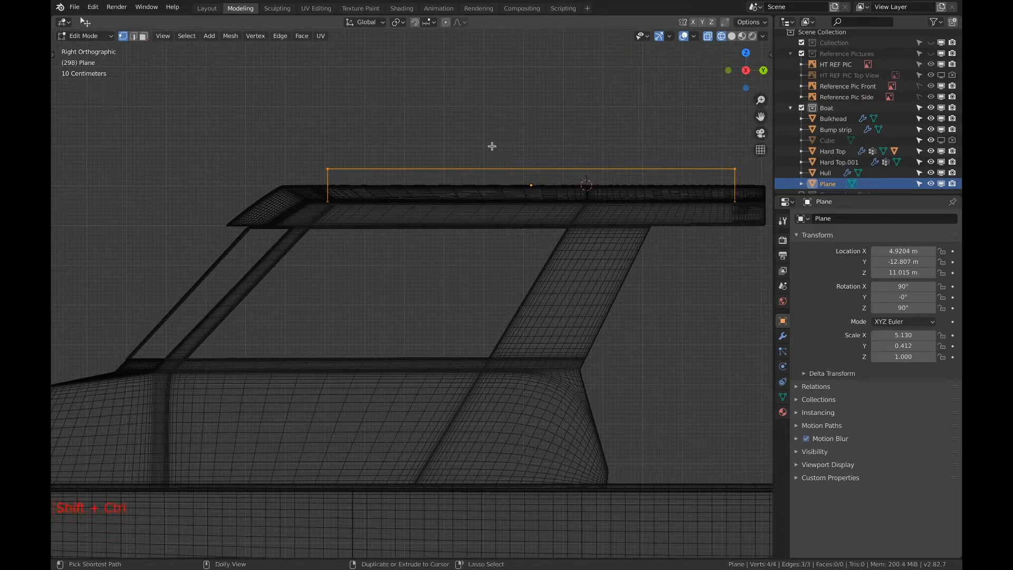
pyautogui.hotkey('ctrl', 'shift', 'b')
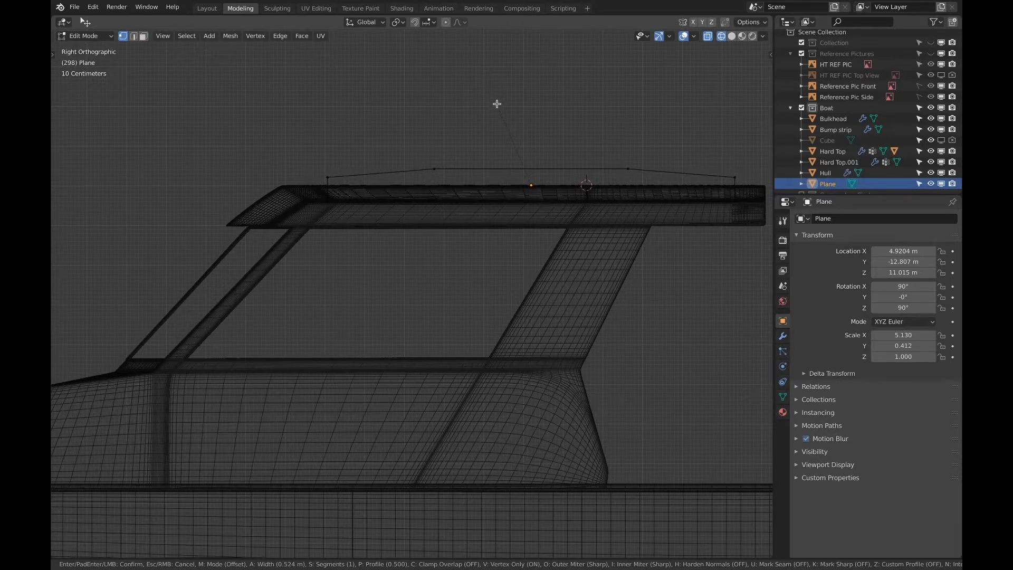
pyautogui.press('Escape')
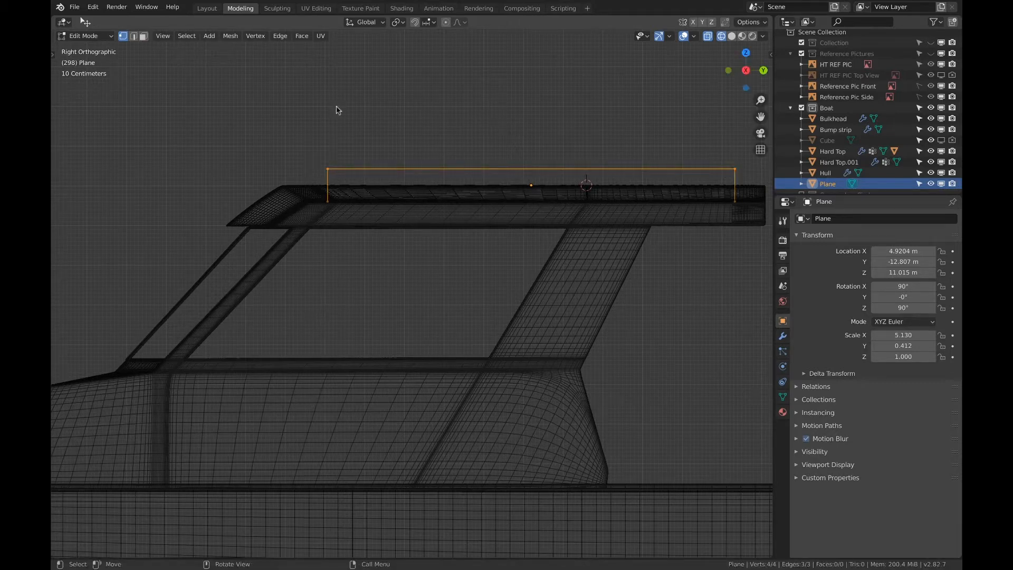
# Apply the plane's scale in Object Mode
pyautogui.press('Tab')
pyautogui.click(204, 37)
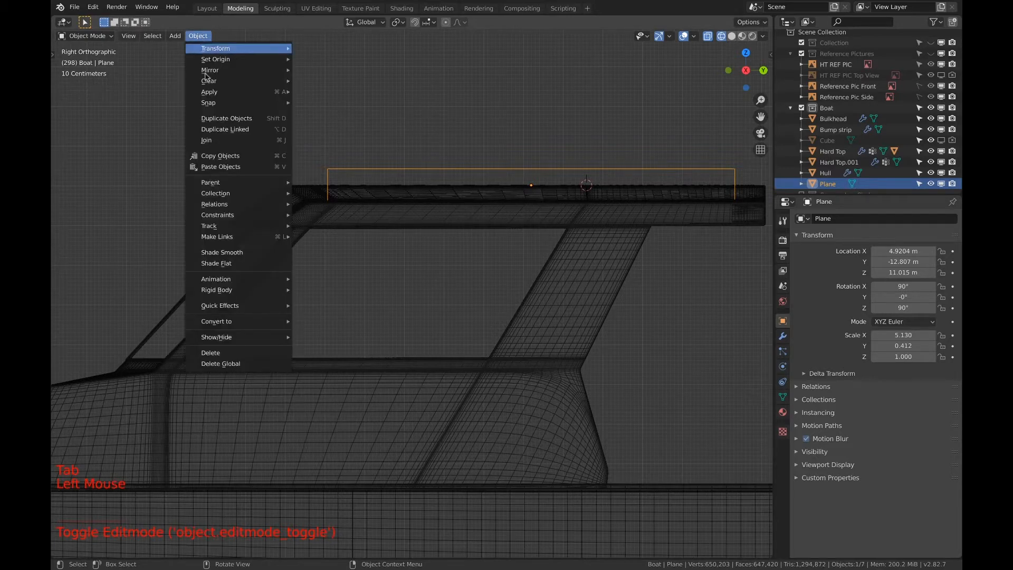
pyautogui.moveTo(225, 241)
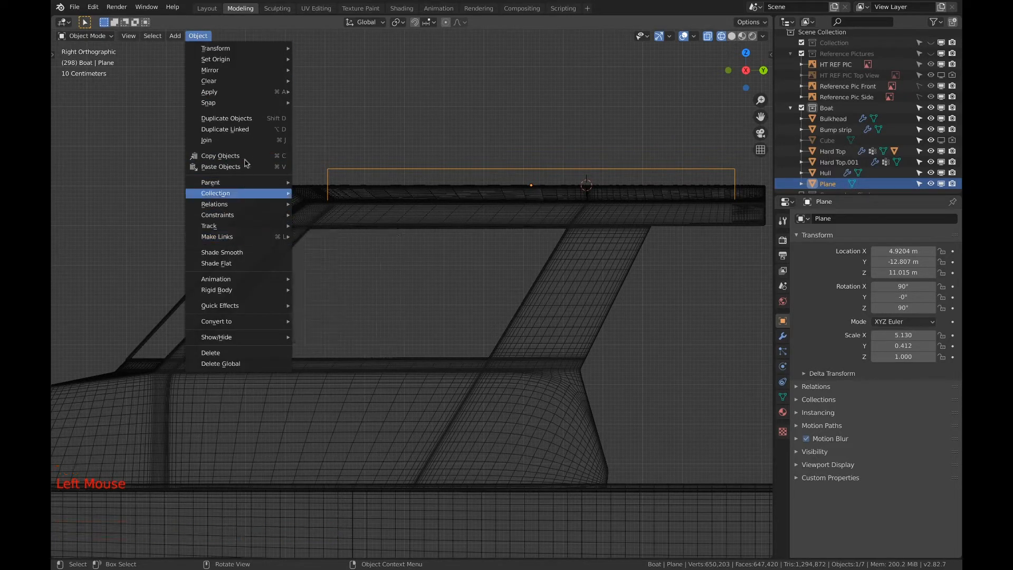
pyautogui.moveTo(250, 84)
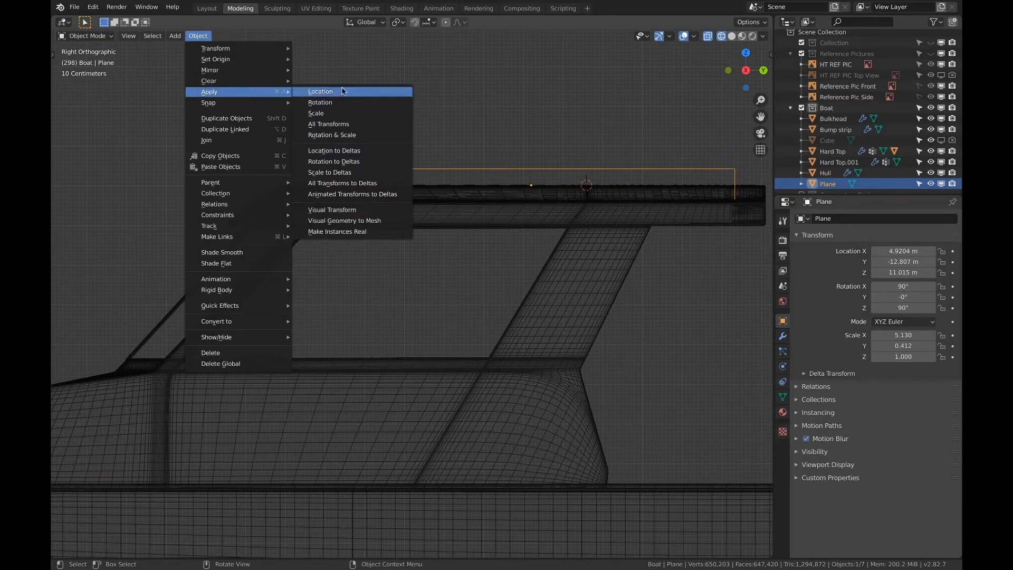
pyautogui.click(353, 114)
# Vertex-bevel the rail outline in Edit Mode with 4 segments and an offset of about 0.92 m, and reselect the whole outline
pyautogui.press('Tab')
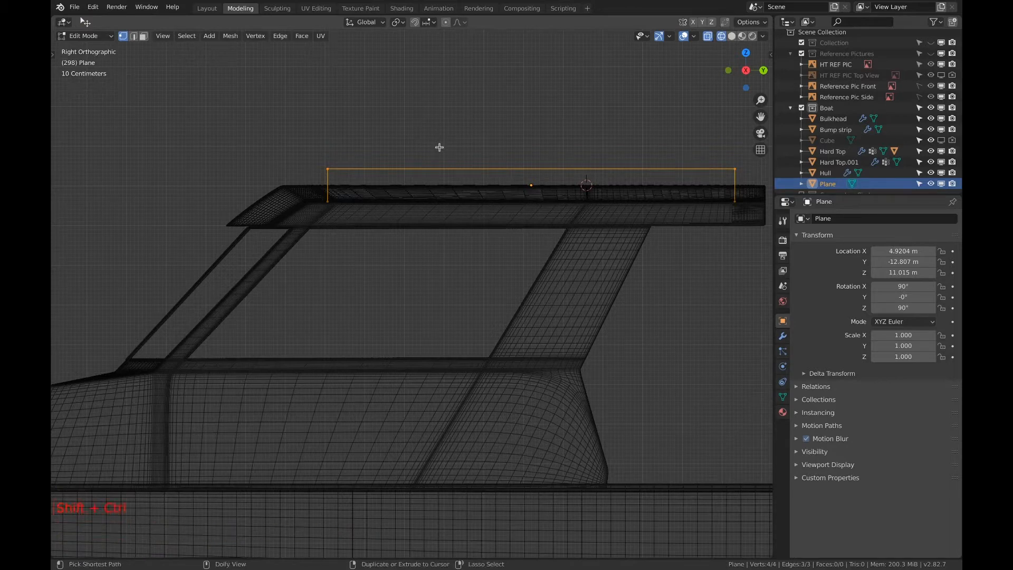
pyautogui.hotkey('ctrl', 'shift', 'b')
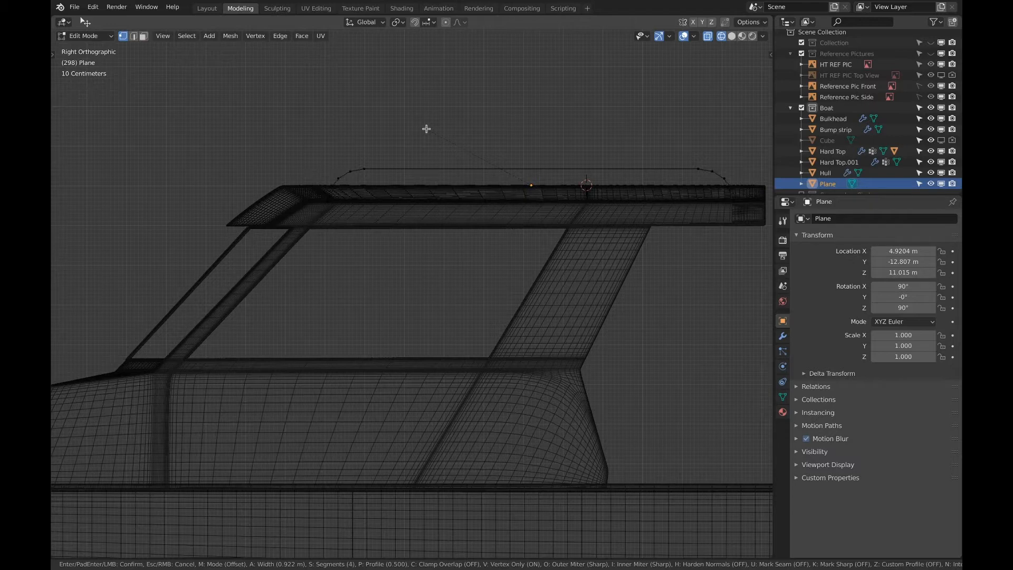
pyautogui.click(427, 129)
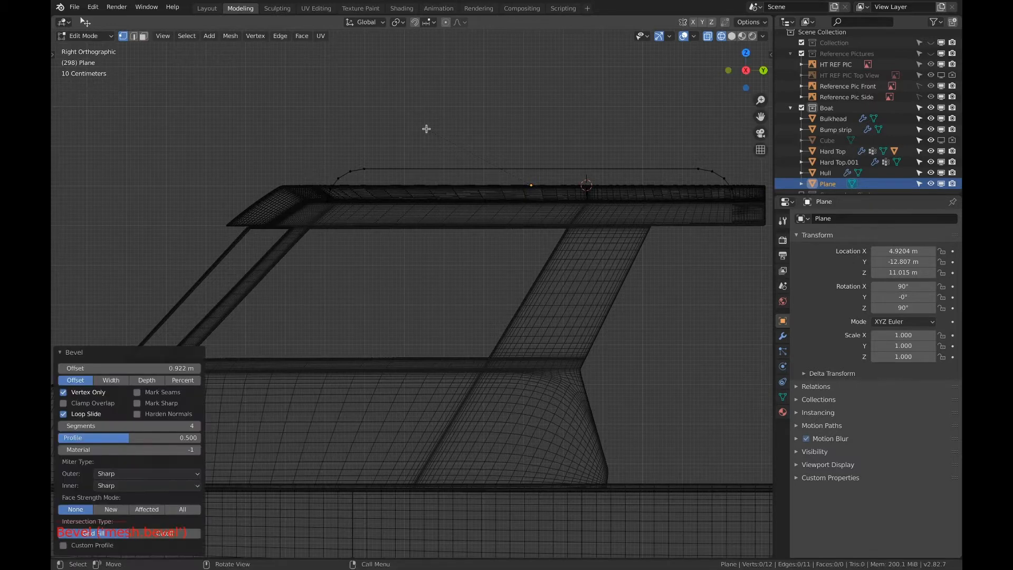
pyautogui.press('a')
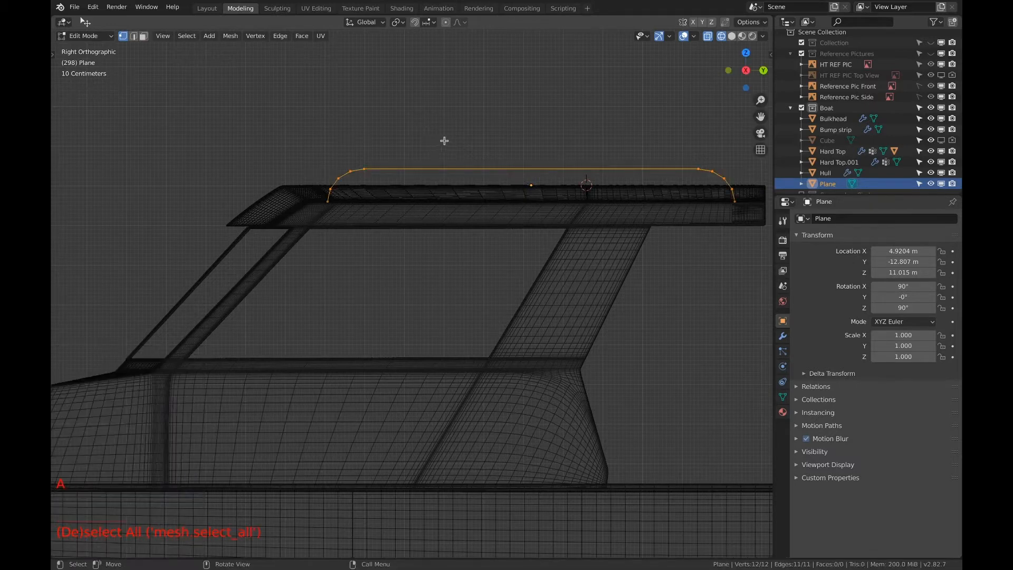
# In the top view, move the plane object about -4.58 m along X to the boat's centre line
pyautogui.moveTo(479, 150); pyautogui.dragTo(559, 200, button='middle')
pyautogui.scroll(-3, 497, 165)
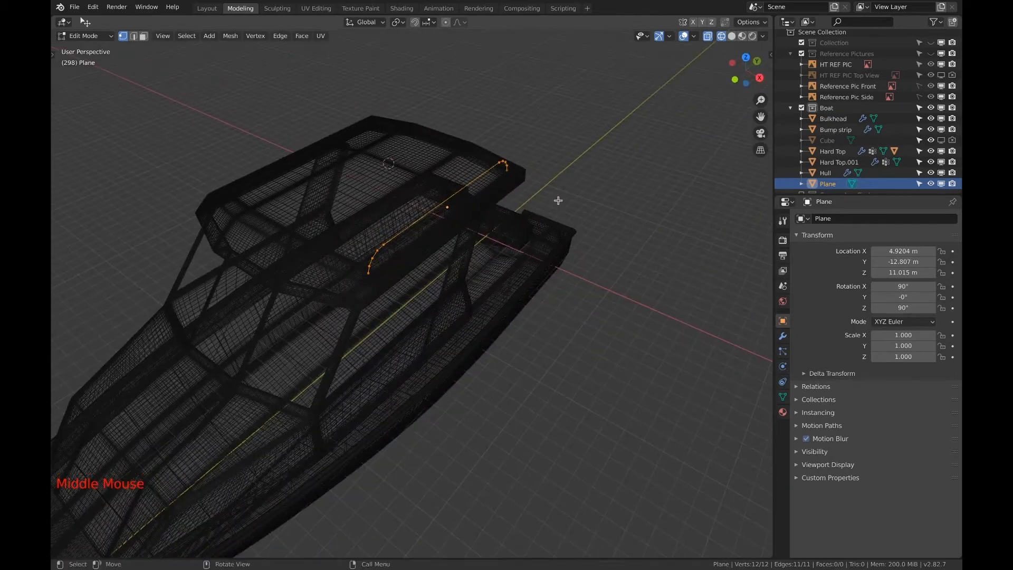
pyautogui.click(746, 57)
pyautogui.press('Tab')
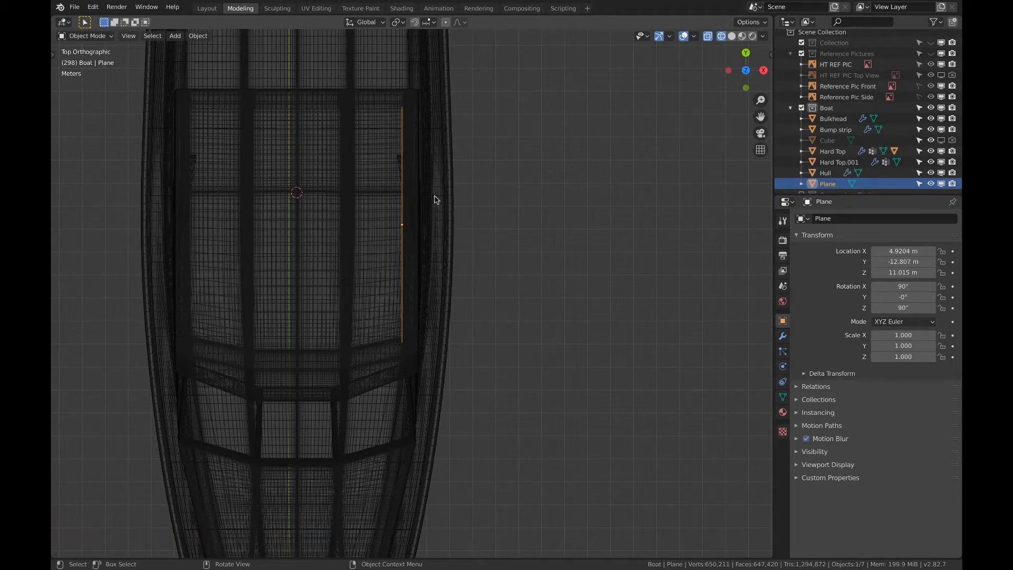
pyautogui.press('g')
pyautogui.press('x')
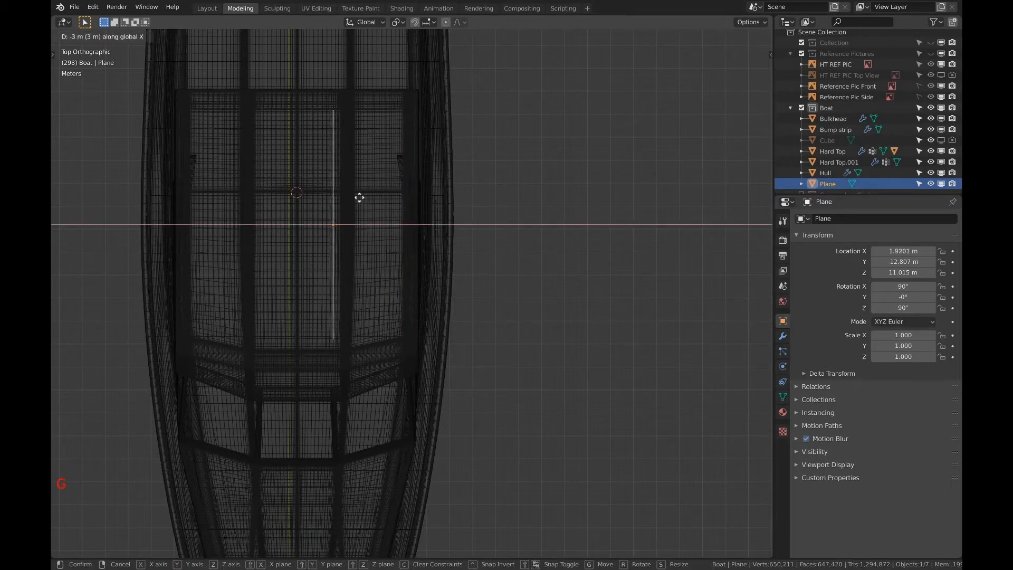
pyautogui.click(329, 200)
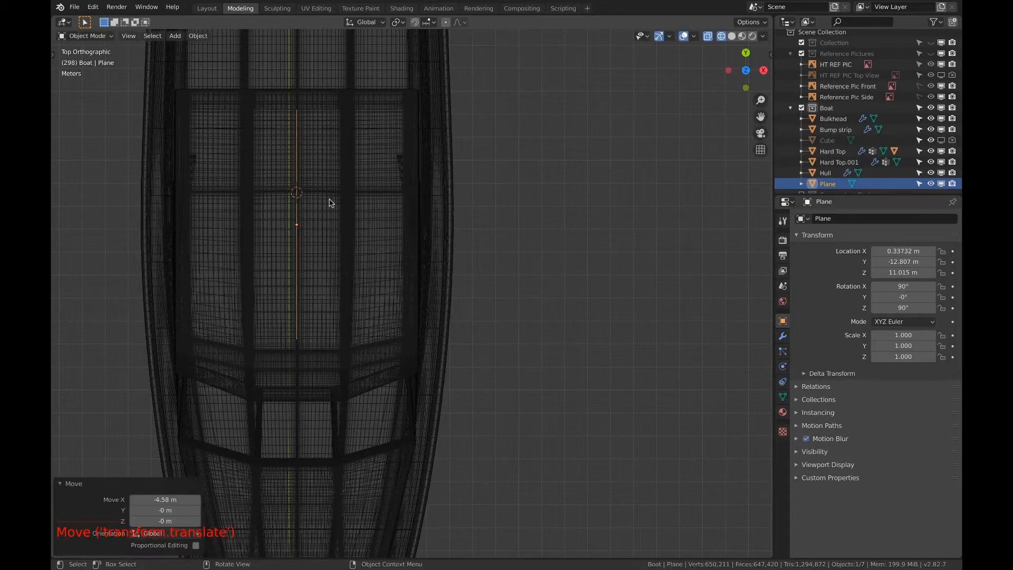
# In Edit Mode, move the rail outline about 4.63 m along X to the hard top's outer edge, leaving the origin centred
pyautogui.press('Tab')
pyautogui.press('g')
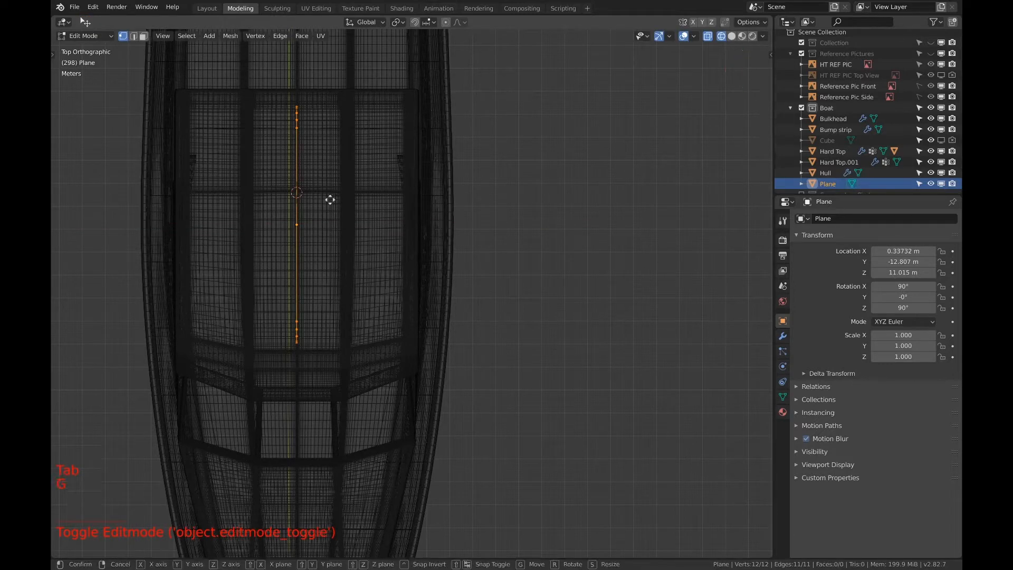
pyautogui.press('x')
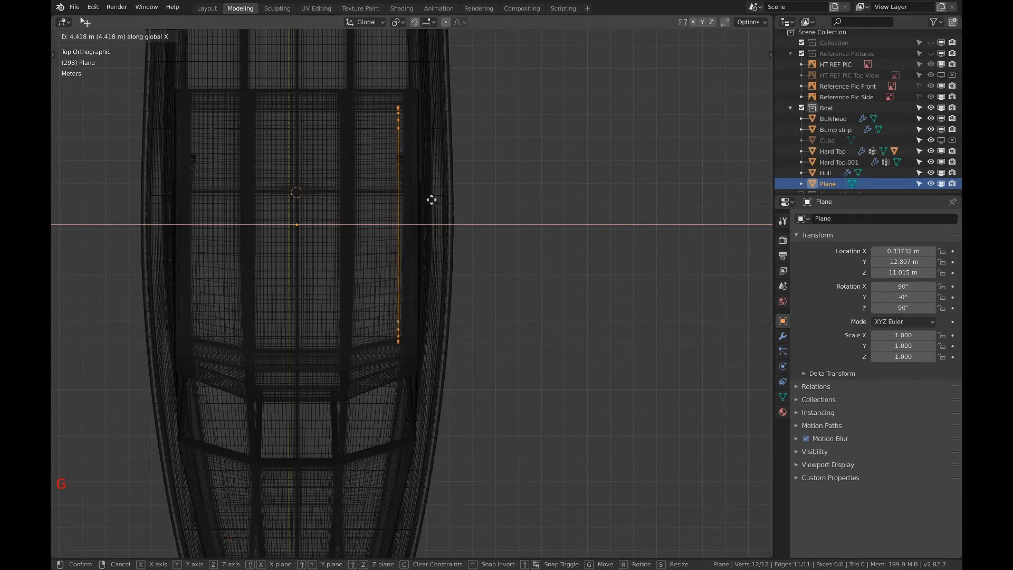
pyautogui.click(437, 199)
# Add a Mirror modifier to the rail with only the Z axis enabled, and switch the viewport to solid shading
pyautogui.moveTo(437, 199); pyautogui.dragTo(420, 161, button='middle')
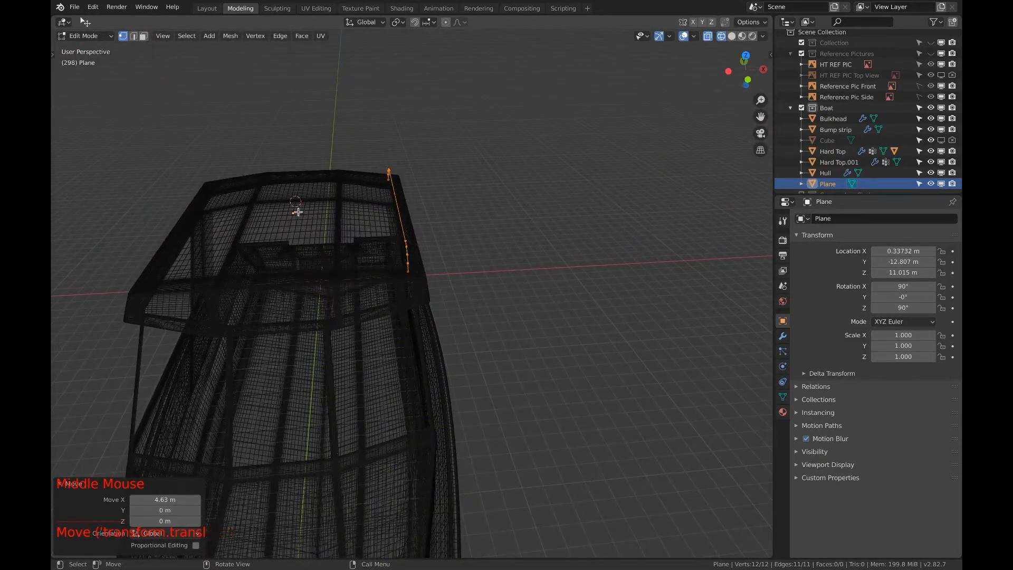
pyautogui.click(783, 336)
pyautogui.click(830, 218)
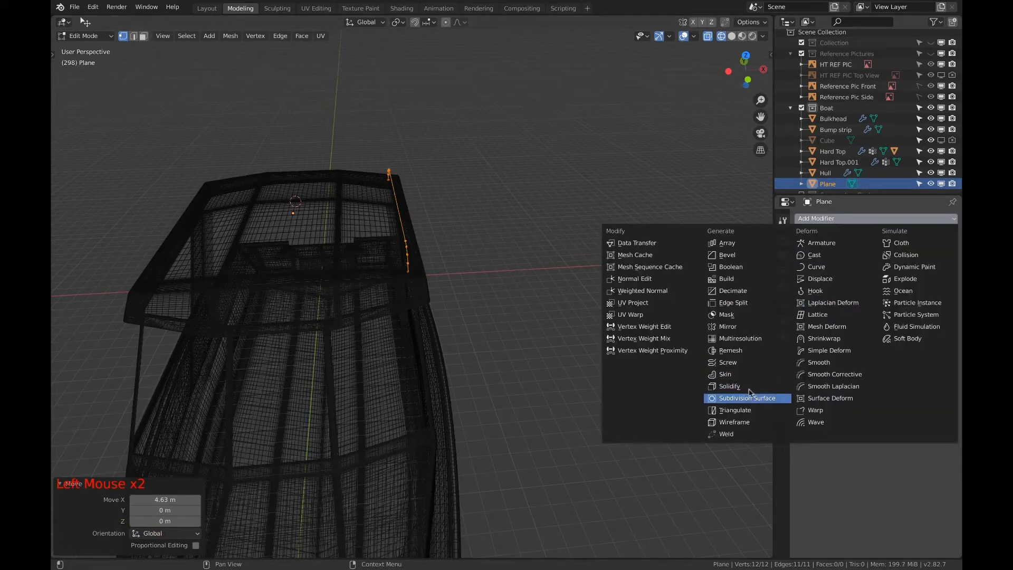
pyautogui.click(735, 326)
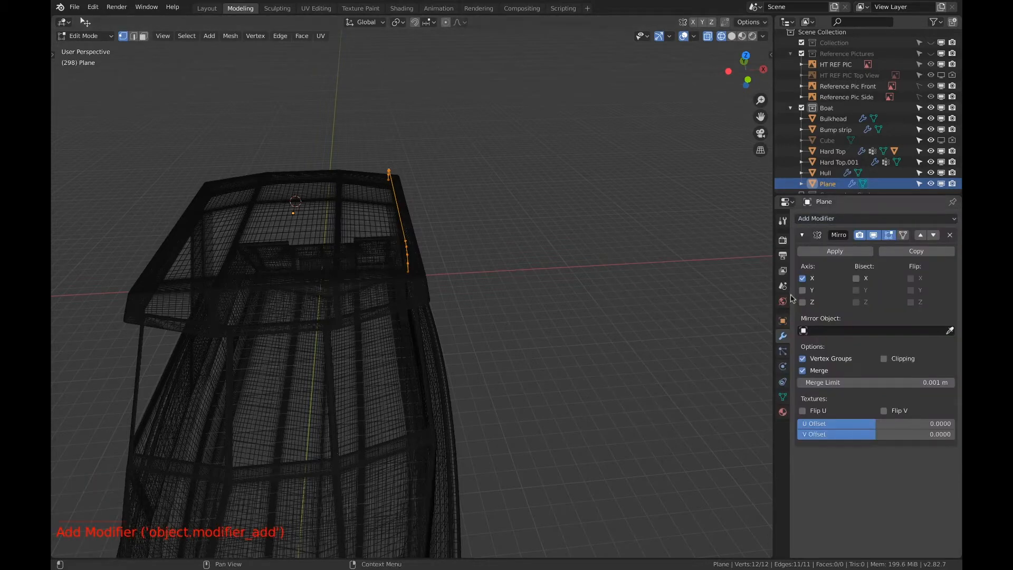
pyautogui.click(802, 278)
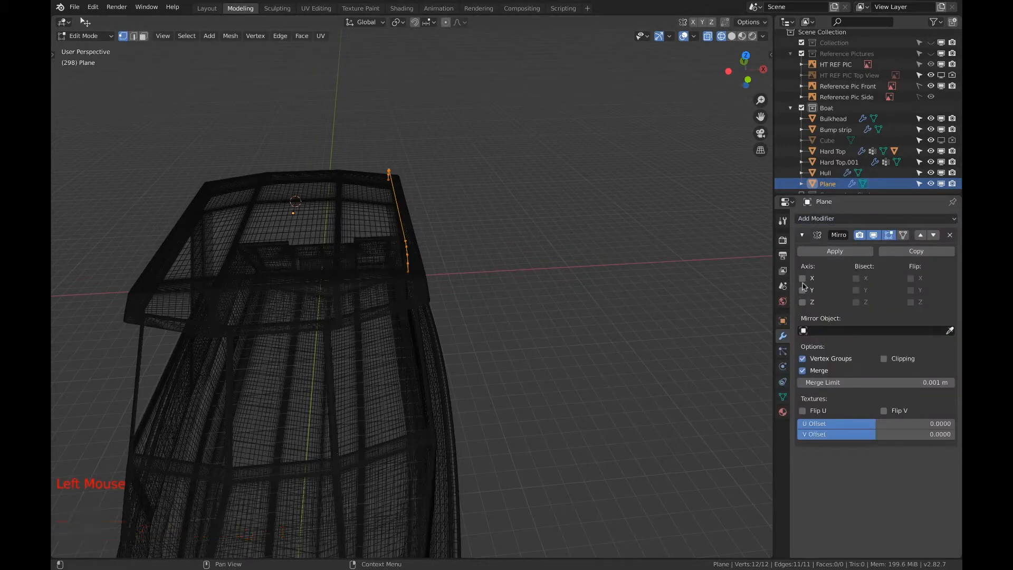
pyautogui.click(802, 292)
pyautogui.moveTo(440, 280); pyautogui.dragTo(372, 261, button='middle')
pyautogui.press('z')
pyautogui.click(584, 281)
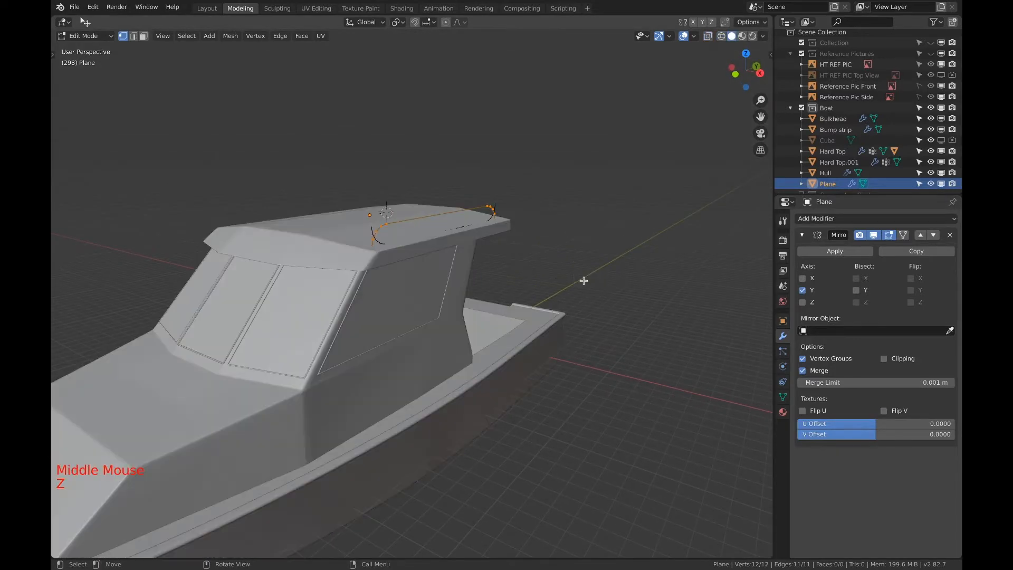
pyautogui.click(795, 291)
pyautogui.click(803, 303)
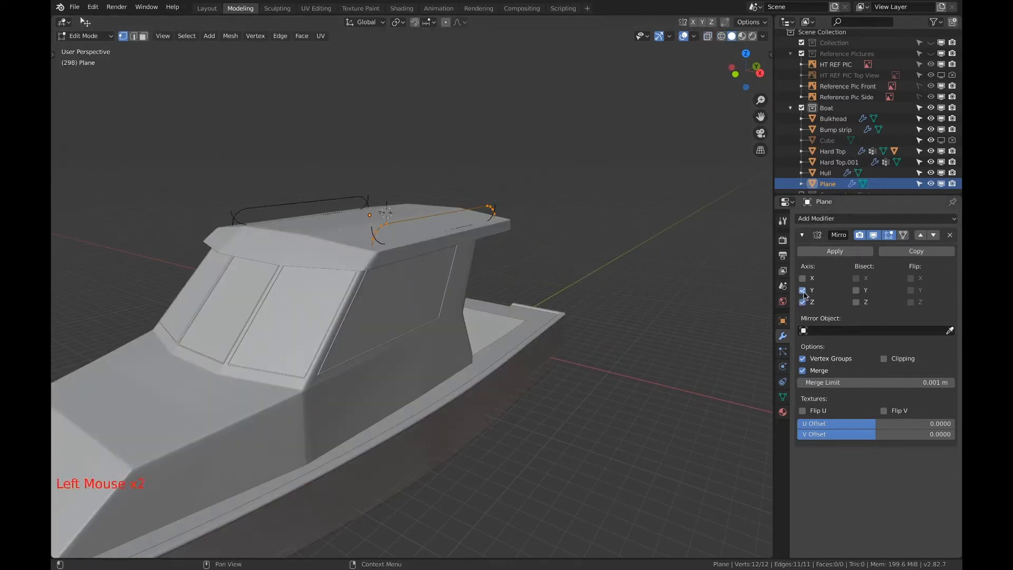
pyautogui.click(802, 290)
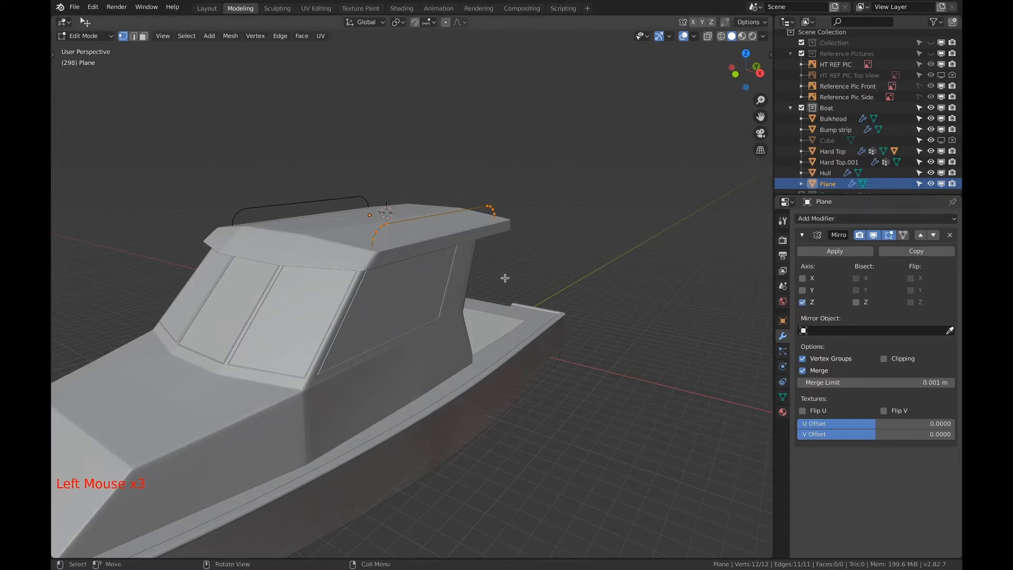
# Convert the mirrored rails from a mesh to a curve in Object Mode
pyautogui.moveTo(505, 280); pyautogui.dragTo(377, 313, button='middle')
pyautogui.scroll(4, 402, 260)
pyautogui.scroll(-1, 267, 228)
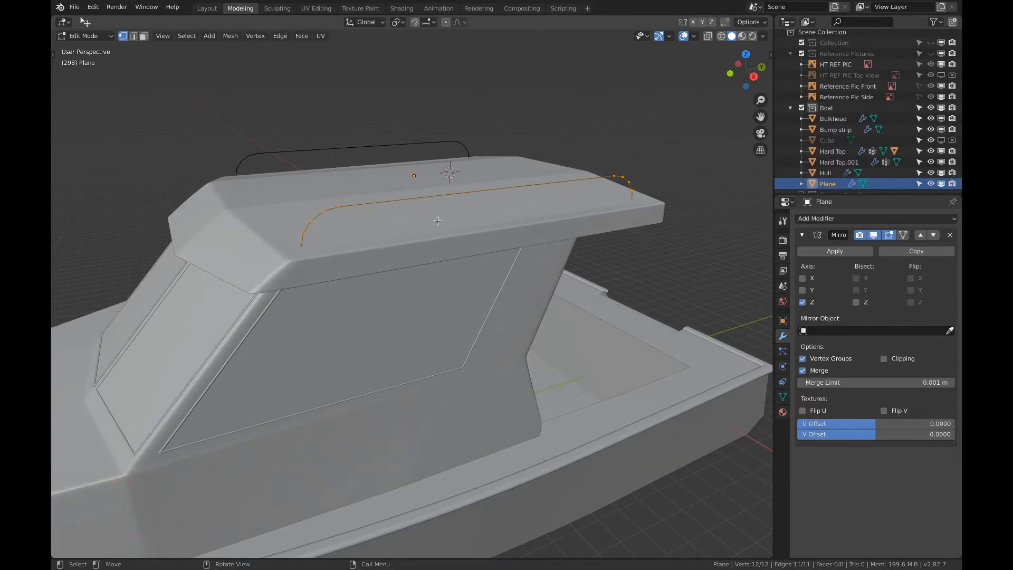
pyautogui.moveTo(458, 202); pyautogui.dragTo(477, 242, button='middle')
pyautogui.scroll(1, 513, 202)
pyautogui.scroll(1, 523, 201)
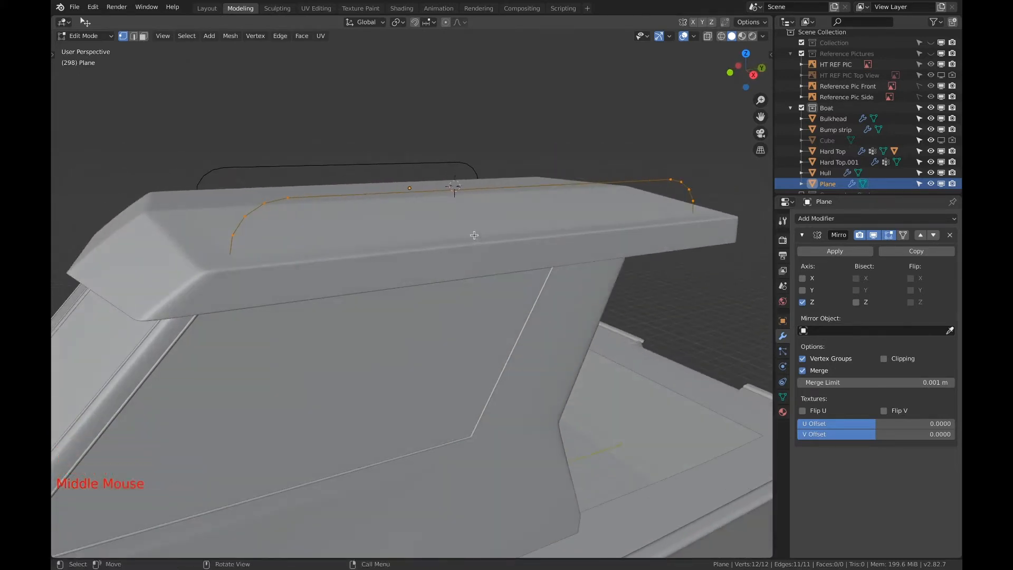
pyautogui.press('Tab')
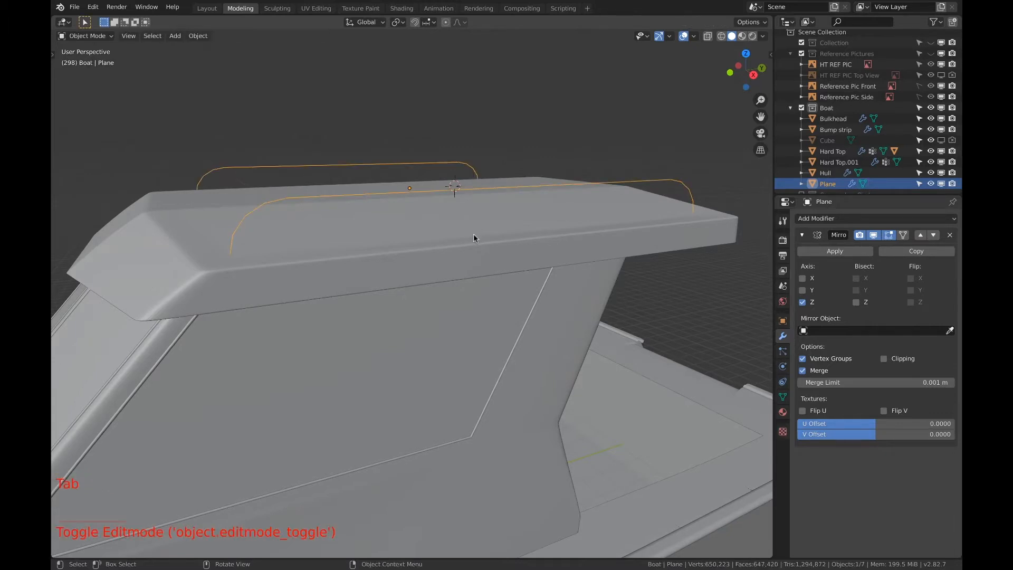
pyautogui.press('F3')
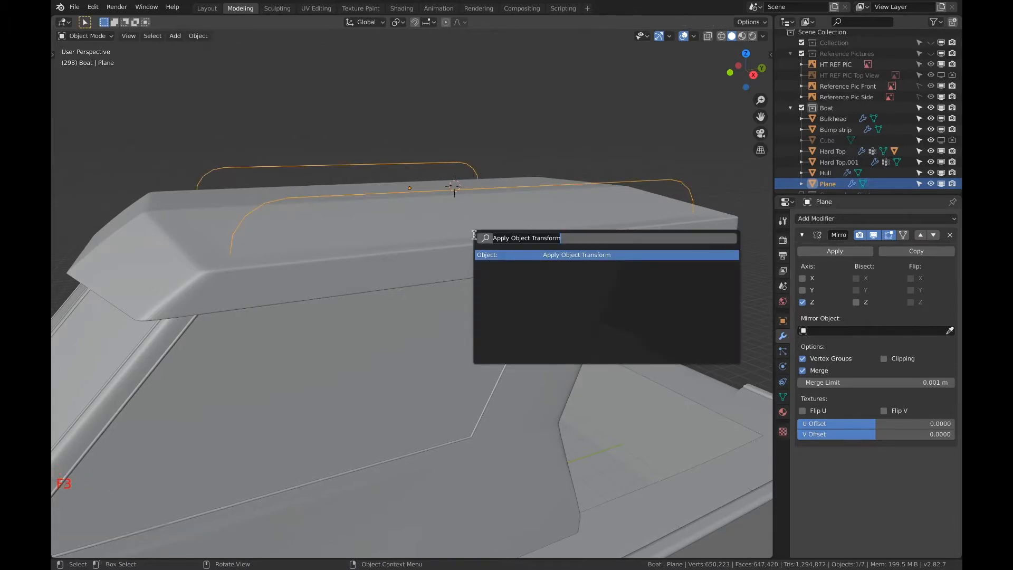
pyautogui.write('convert')
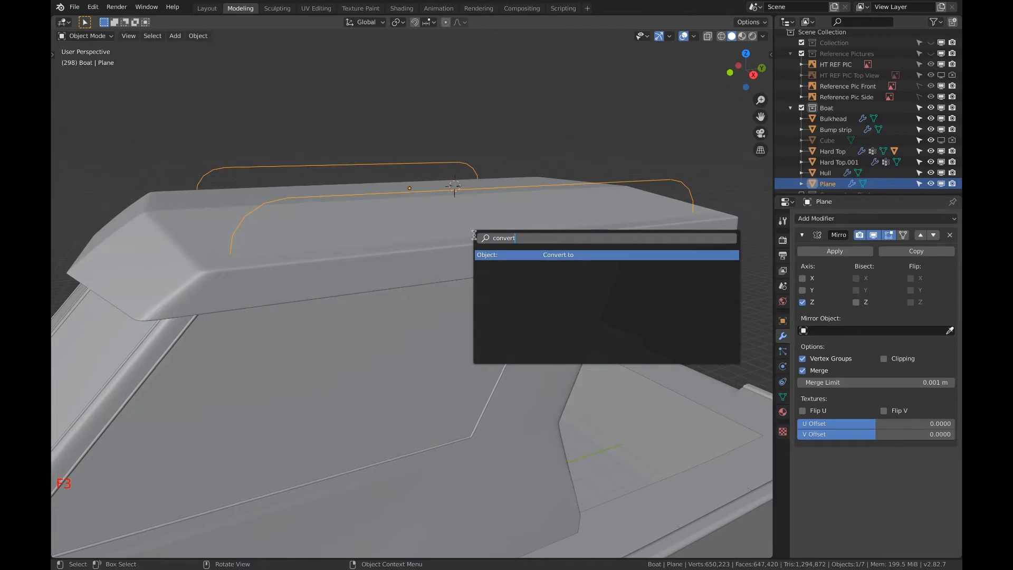
pyautogui.press('Return')
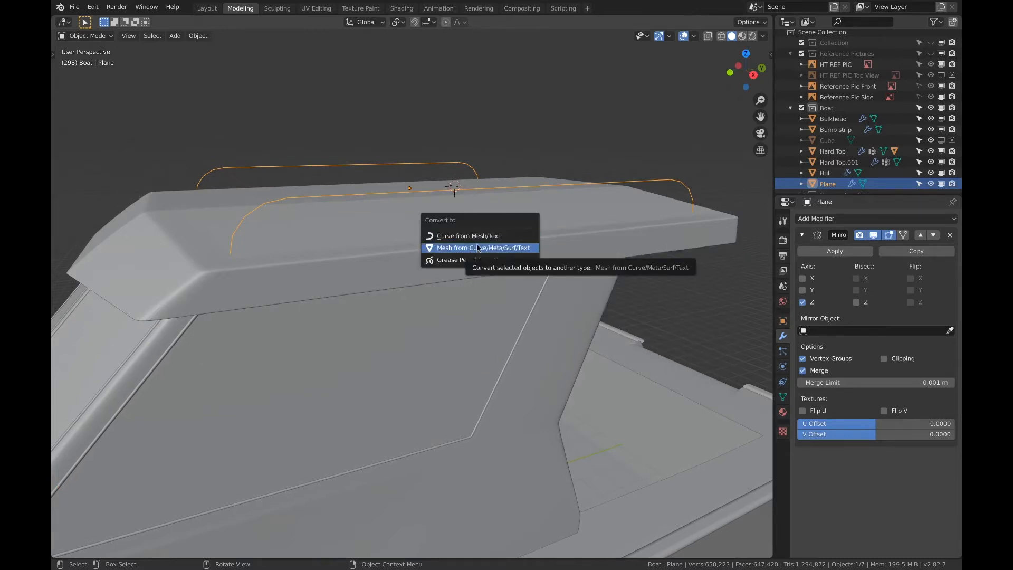
pyautogui.click(478, 238)
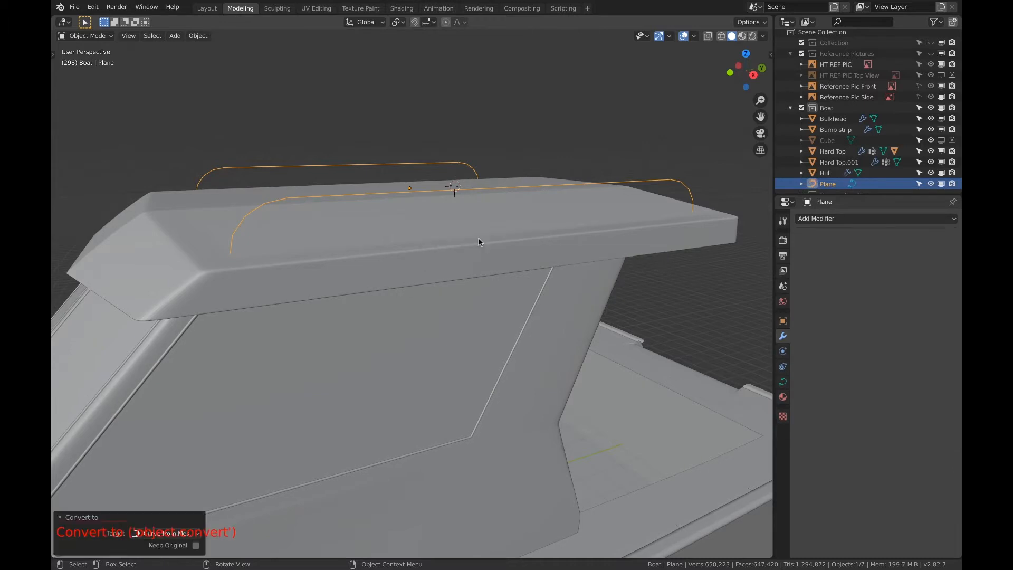
# Enter Edit Mode on the rail curve and open its geometry and bevel settings
pyautogui.press('Tab')
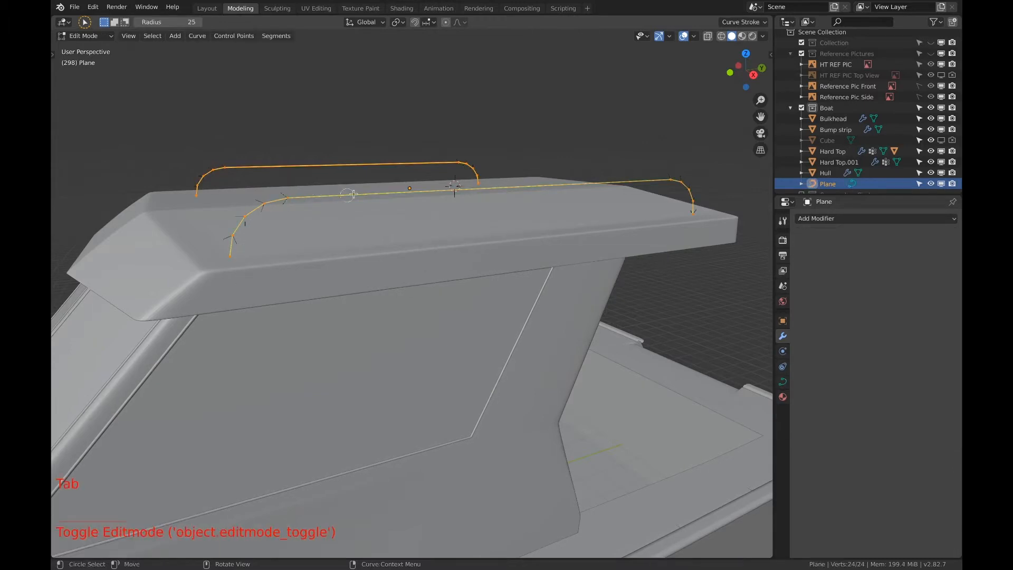
pyautogui.scroll(-2, 699, 211)
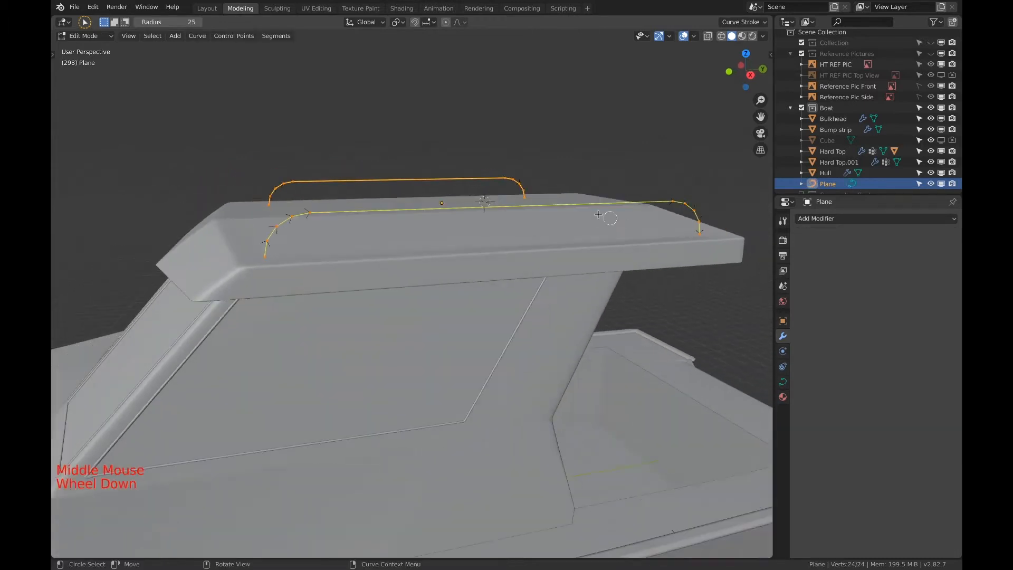
pyautogui.scroll(-1, 713, 333)
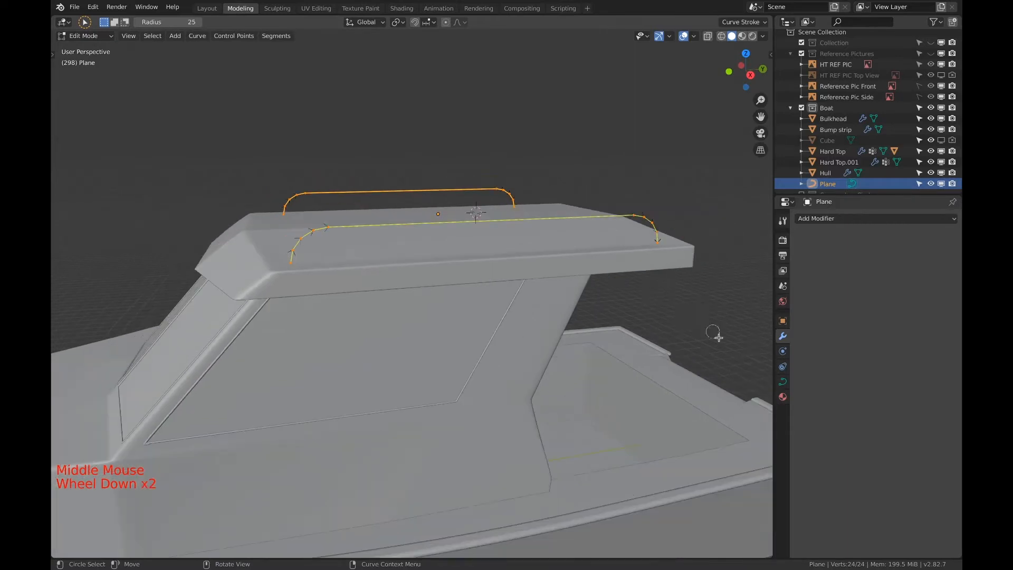
pyautogui.click(783, 383)
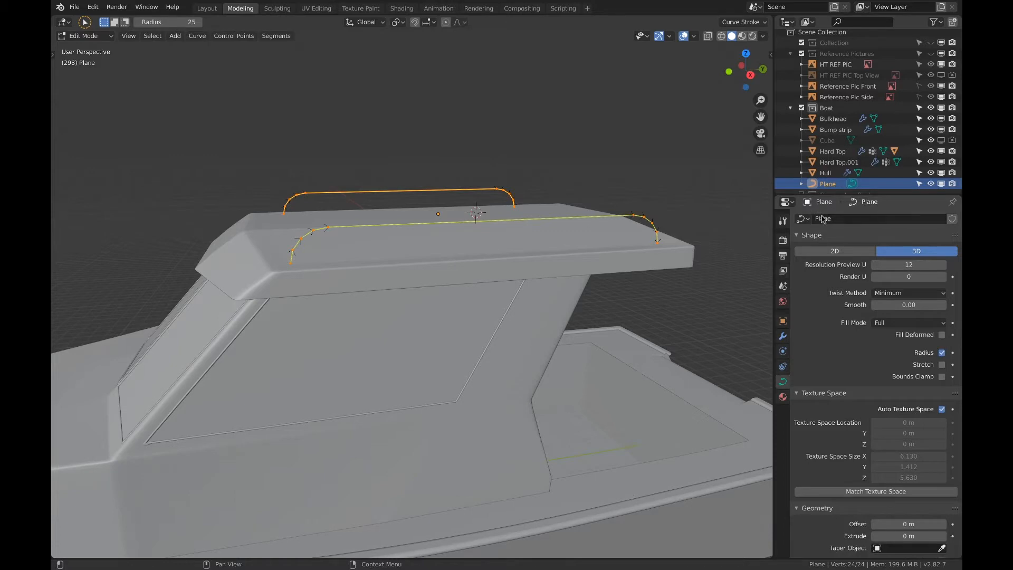
pyautogui.scroll(-1, 836, 349)
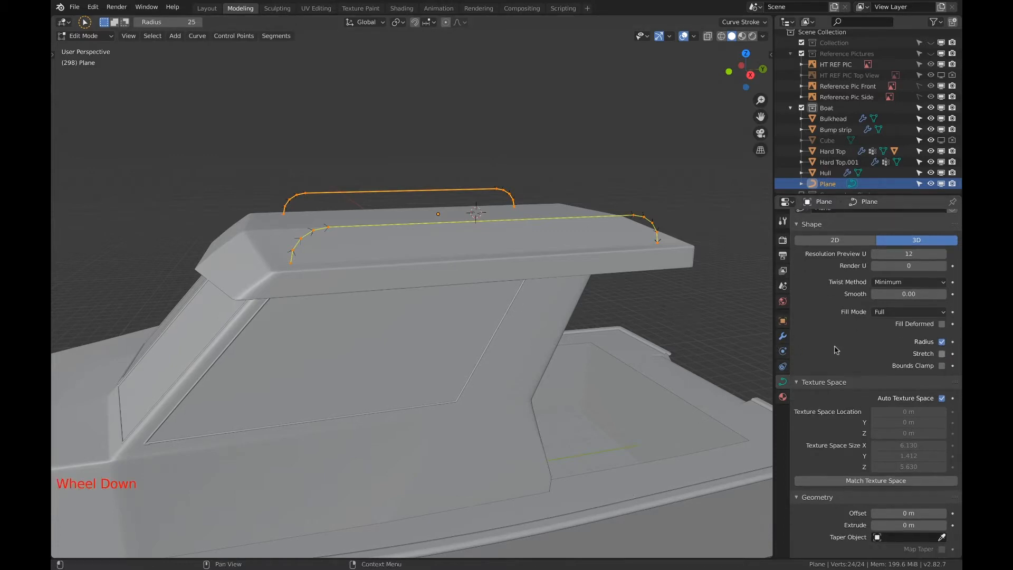
pyautogui.scroll(-10, 853, 301)
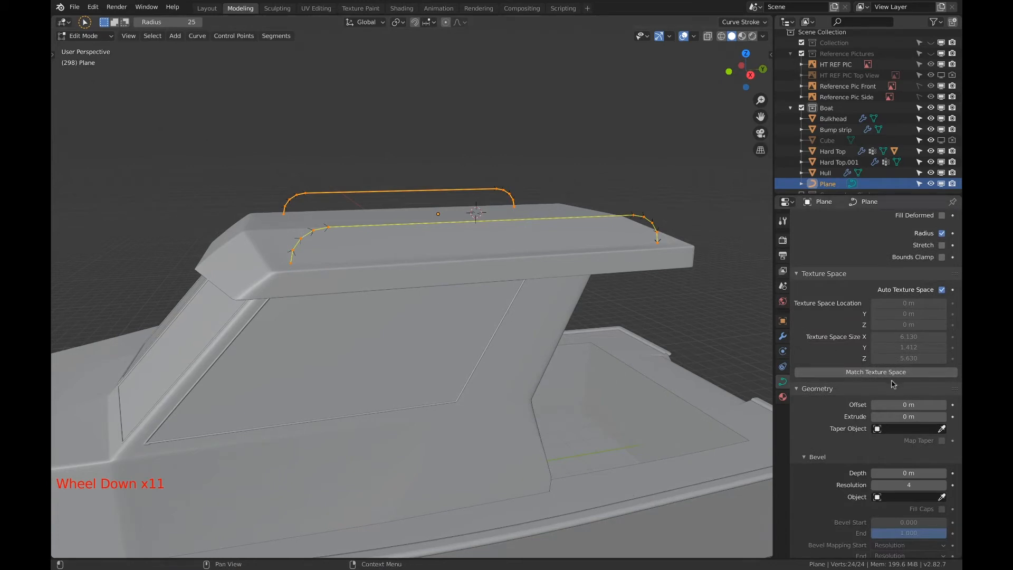
pyautogui.scroll(-10, 892, 384)
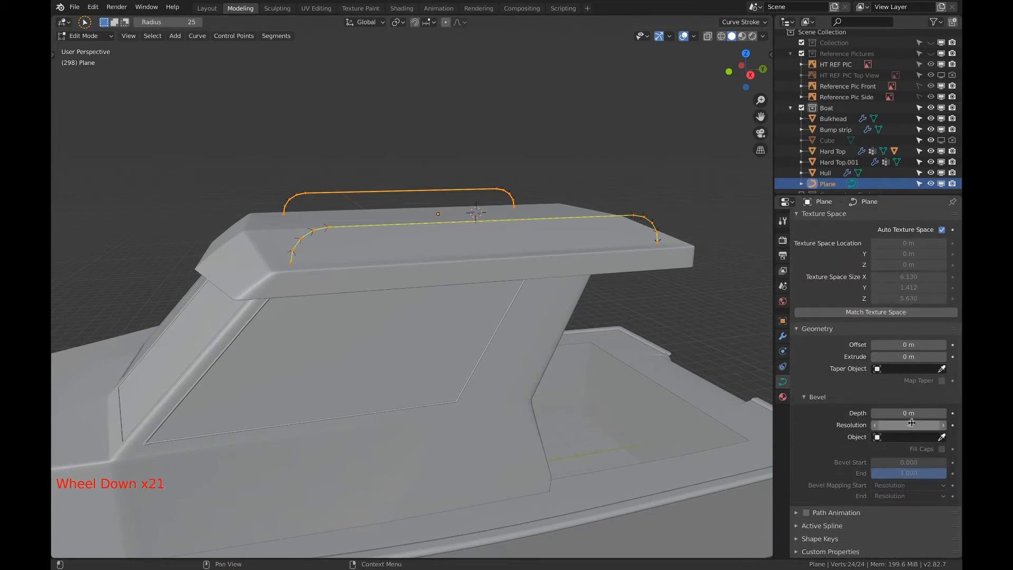
# Try an extrude of 0.09 m on the rail curve and inspect its profile at the rail's end
pyautogui.click(943, 358)
pyautogui.click(943, 357)
pyautogui.click(944, 357)
pyautogui.click(943, 357)
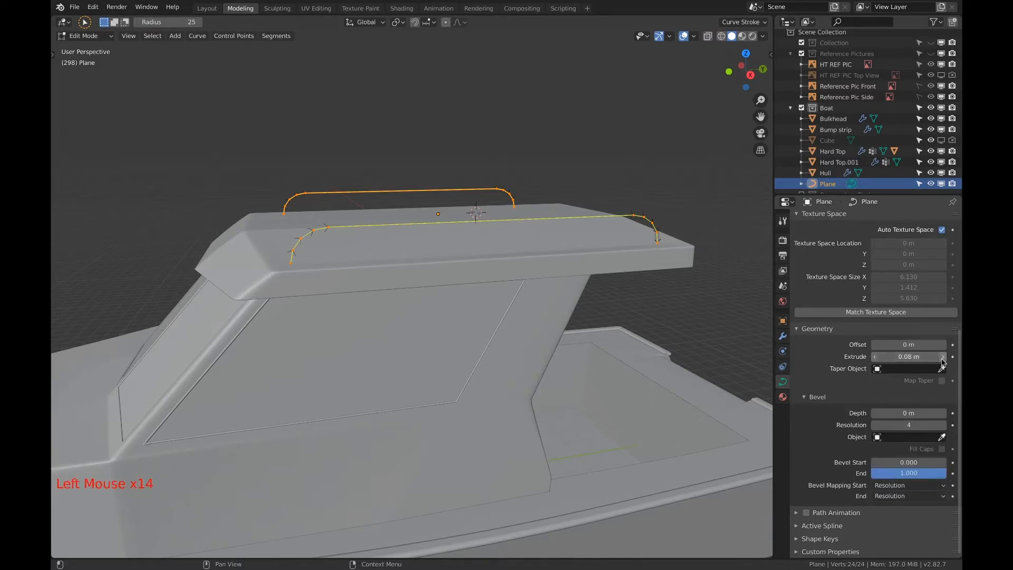
pyautogui.scroll(6, 684, 233)
pyautogui.keyDown('shift'); pyautogui.moveTo(683, 233); pyautogui.dragTo(344, 317, button='middle'); pyautogui.keyUp('shift')
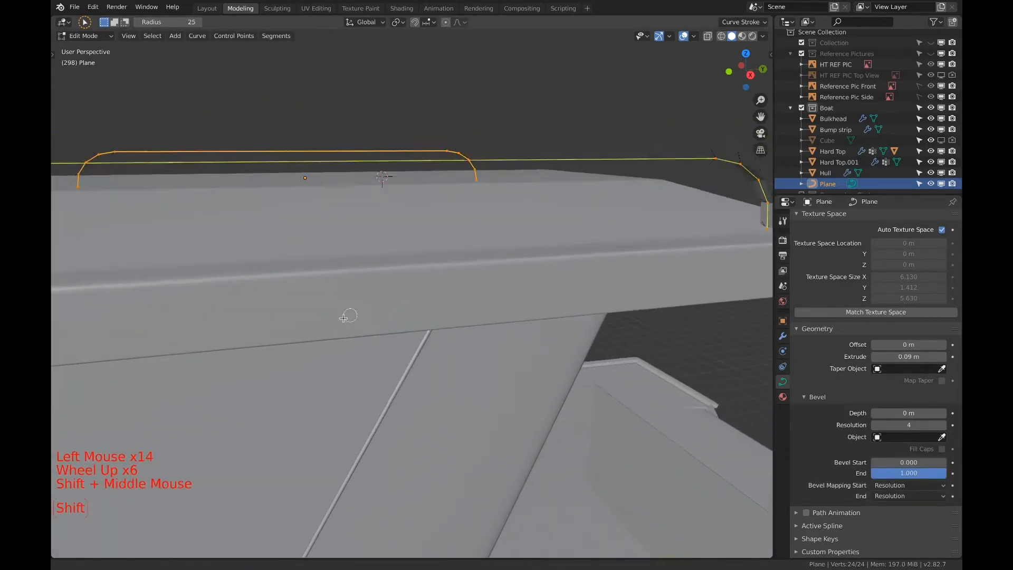
pyautogui.scroll(-2, 685, 259)
pyautogui.moveTo(686, 258); pyautogui.dragTo(488, 277, button='middle')
pyautogui.scroll(2, 671, 248)
pyautogui.scroll(1, 506, 270)
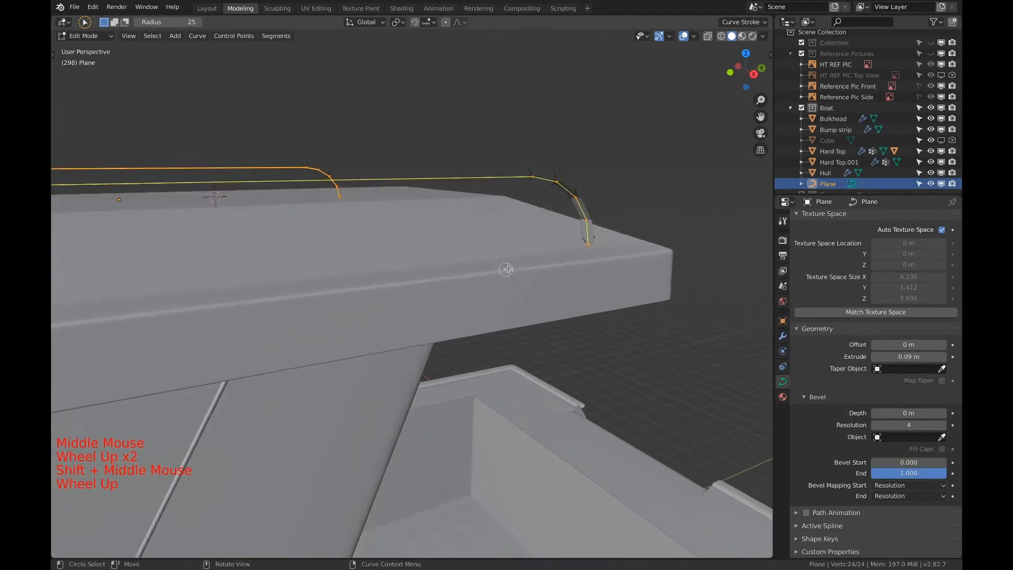
pyautogui.scroll(3, 506, 269)
pyautogui.keyDown('shift'); pyautogui.scroll(1, 577, 253); pyautogui.keyUp('shift')
pyautogui.keyDown('shift'); pyautogui.moveTo(577, 254); pyautogui.dragTo(244, 266, button='middle'); pyautogui.keyUp('shift')
pyautogui.moveTo(393, 267); pyautogui.dragTo(354, 277, button='middle')
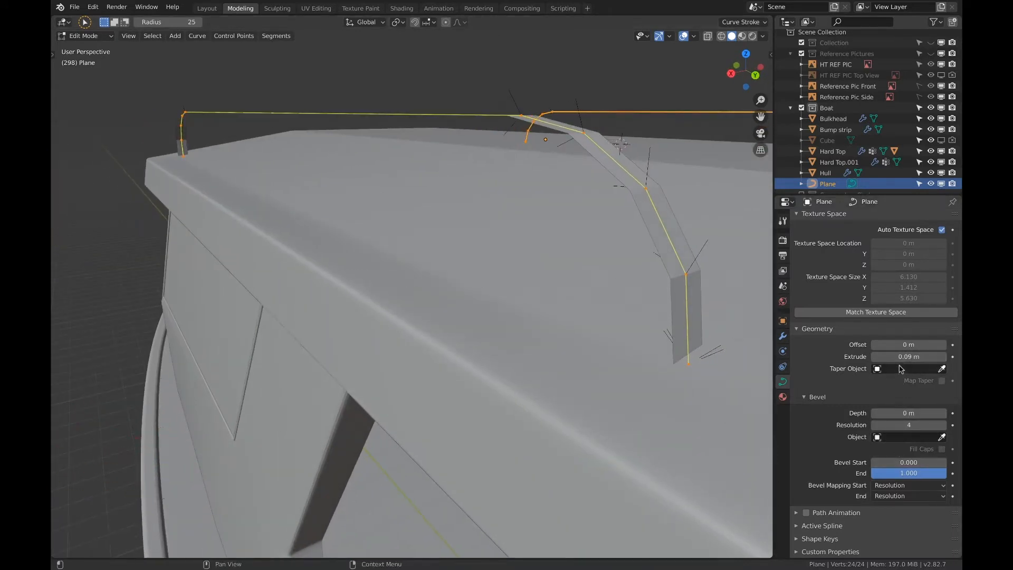
# Set the rail curve's bevel depth to 0.04 m and its extrude to 0 m for a round tube
pyautogui.click(944, 413)
pyautogui.click(944, 413)
pyautogui.click(944, 414)
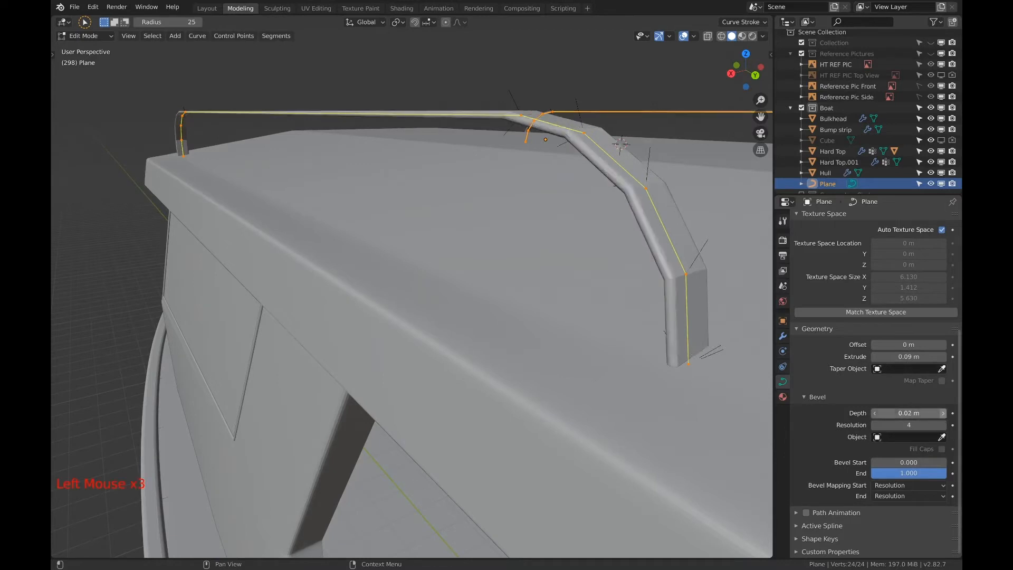
pyautogui.click(944, 413)
pyautogui.click(944, 413)
pyautogui.click(943, 414)
pyautogui.click(875, 357)
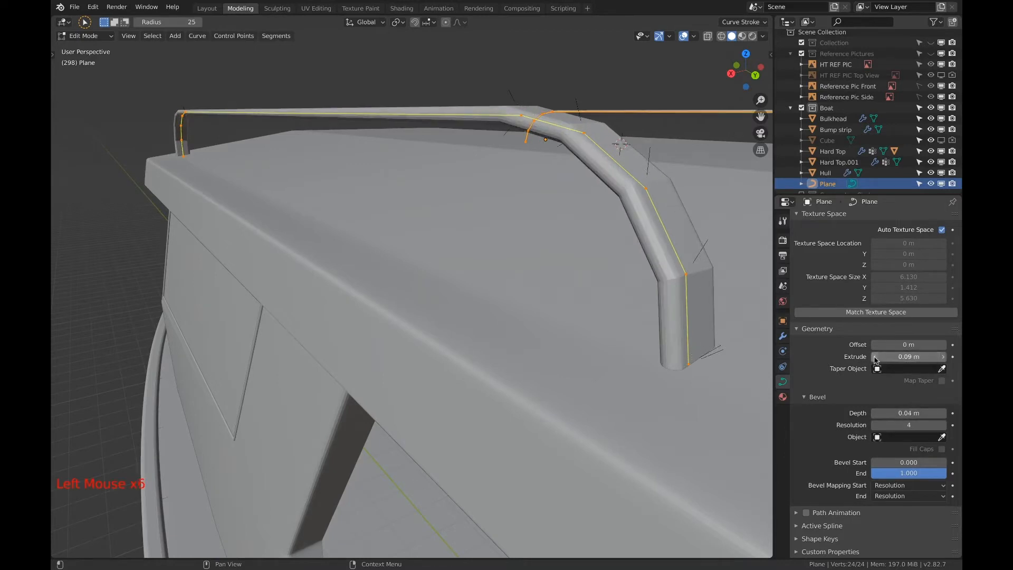
pyautogui.click(875, 357)
pyautogui.click(876, 357)
pyautogui.click(875, 358)
pyautogui.click(875, 357)
pyautogui.click(875, 358)
pyautogui.click(876, 357)
pyautogui.click(876, 357)
pyautogui.click(875, 357)
pyautogui.click(875, 357)
pyautogui.click(875, 357)
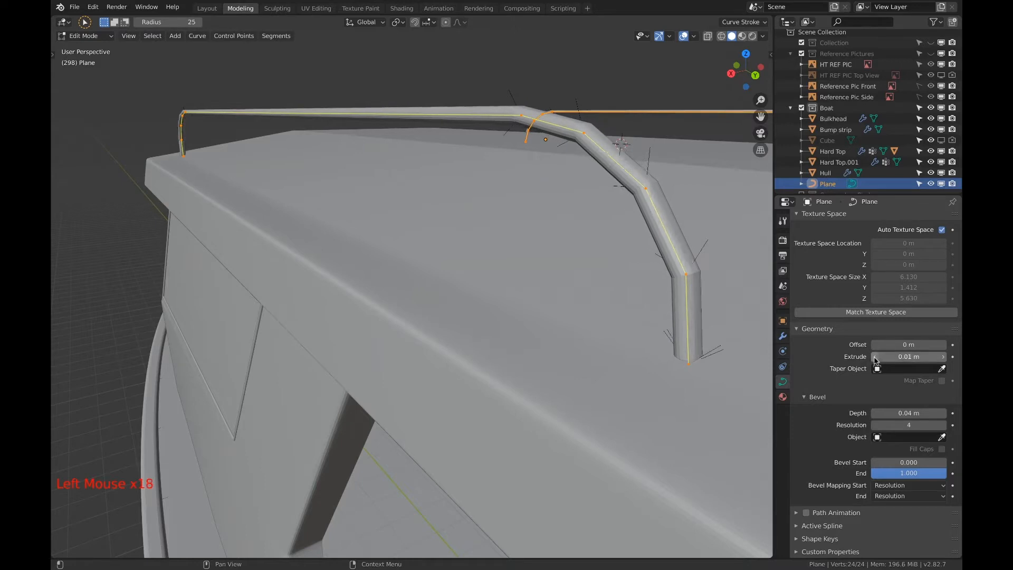
pyautogui.click(876, 357)
pyautogui.click(876, 357)
pyautogui.click(876, 358)
pyautogui.click(875, 358)
# Add a Subdivision Surface modifier to the rail curve to smooth its bends
pyautogui.moveTo(628, 306); pyautogui.dragTo(662, 299, button='middle')
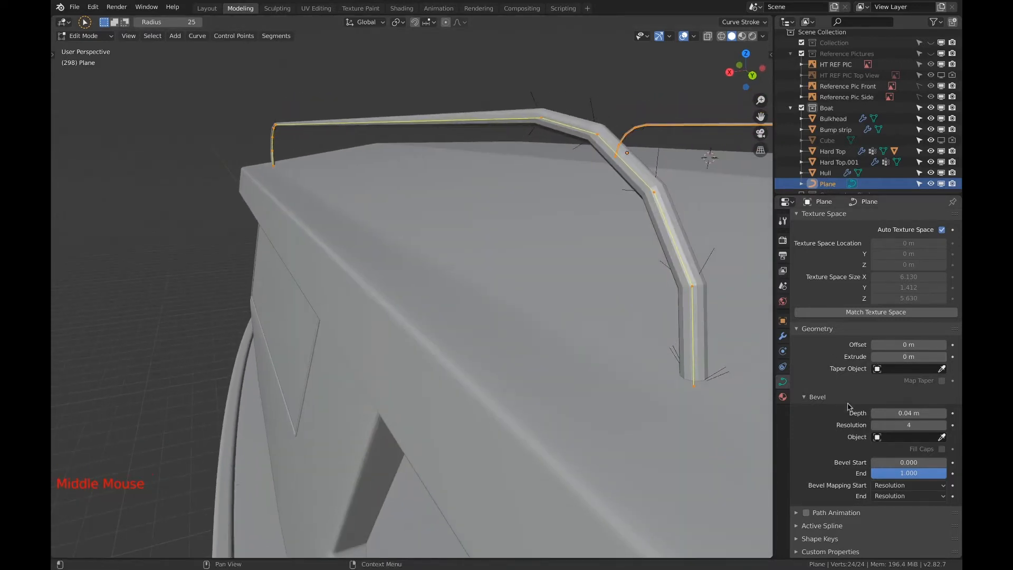
pyautogui.moveTo(698, 347); pyautogui.dragTo(758, 331, button='middle')
pyautogui.scroll(-1, 470, 189)
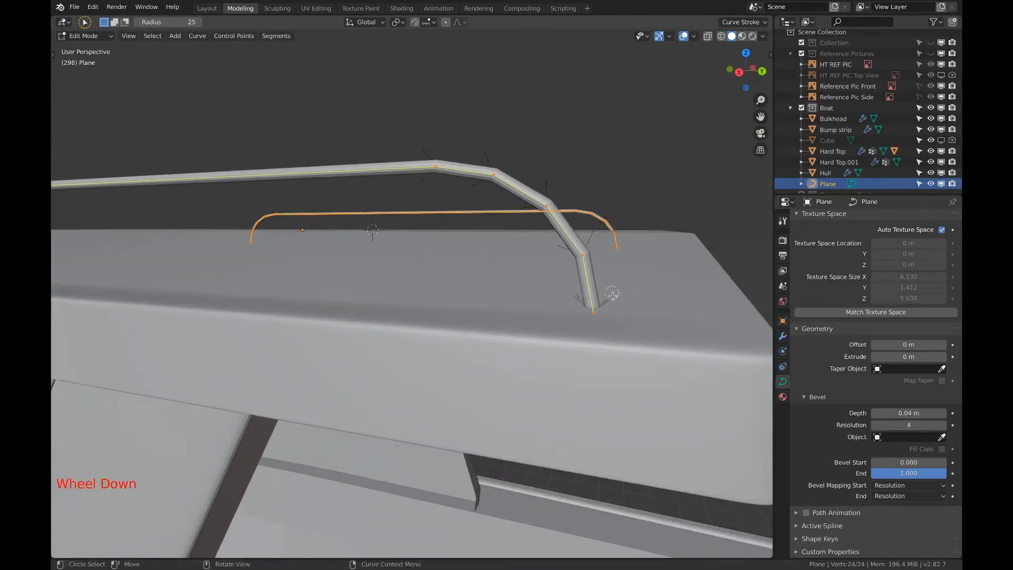
pyautogui.click(783, 336)
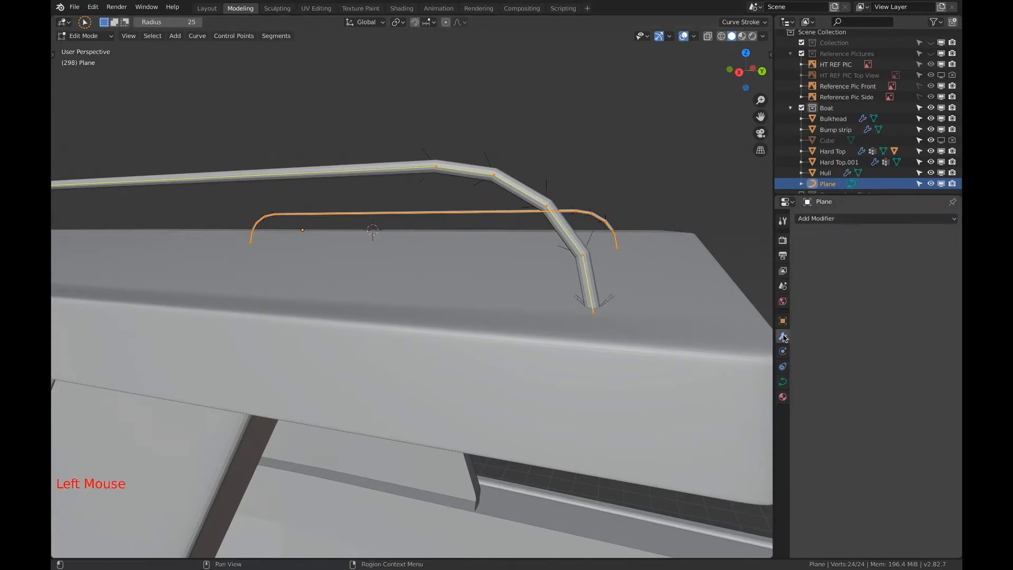
pyautogui.click(838, 226)
pyautogui.click(838, 226)
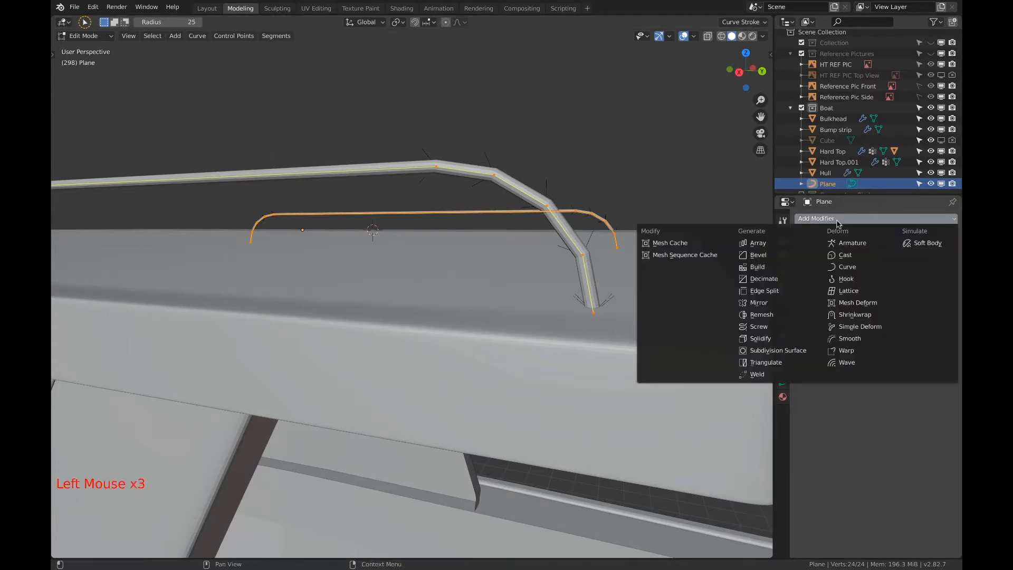
pyautogui.click(775, 353)
pyautogui.scroll(1, 509, 238)
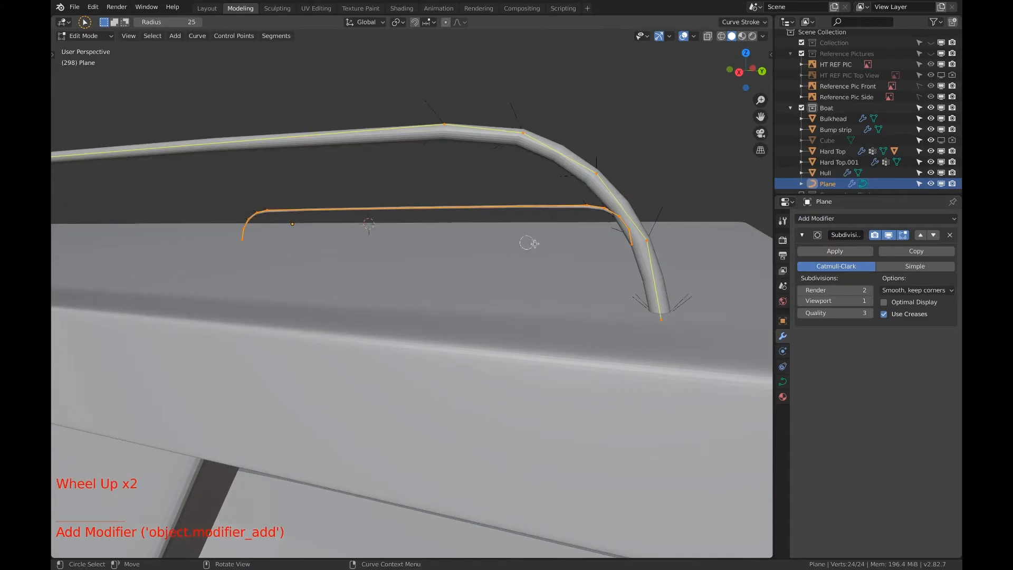
# Set the rail's Subdivision Surface levels to 3 for both viewport and render
pyautogui.click(869, 300)
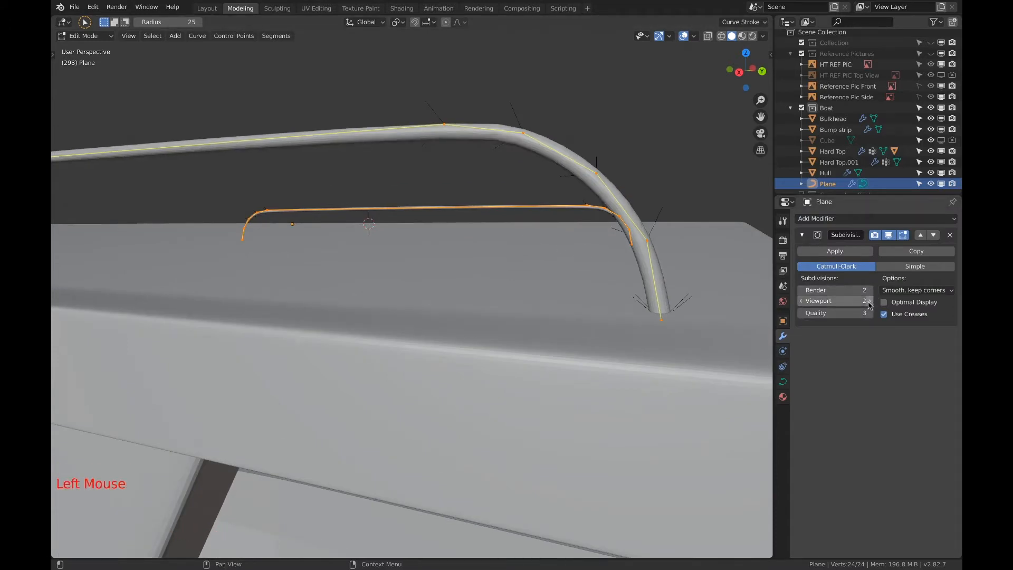
pyautogui.click(869, 301)
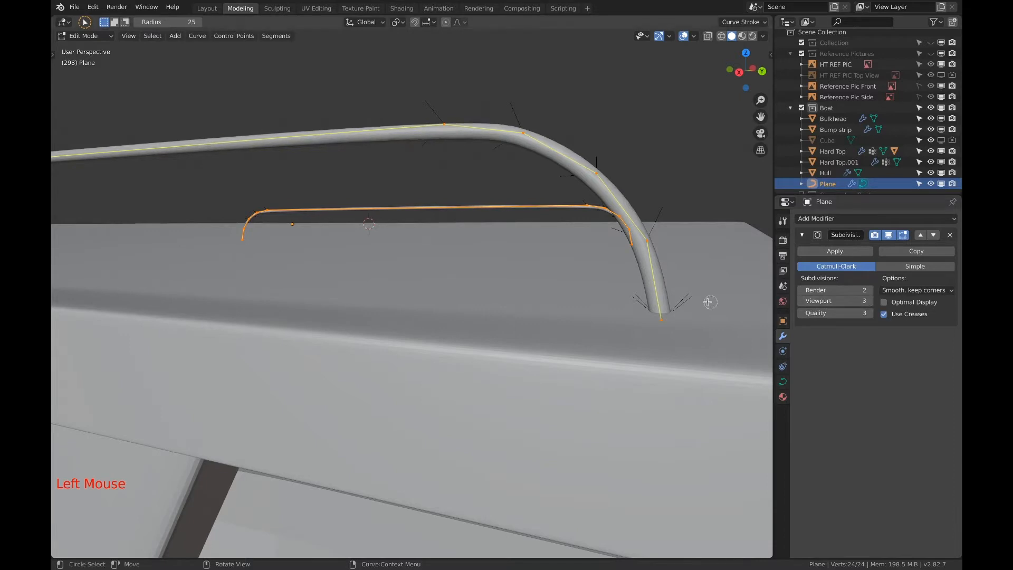
pyautogui.keyDown('shift'); pyautogui.moveTo(709, 302); pyautogui.dragTo(680, 312, button='middle'); pyautogui.keyUp('shift')
pyautogui.click(869, 291)
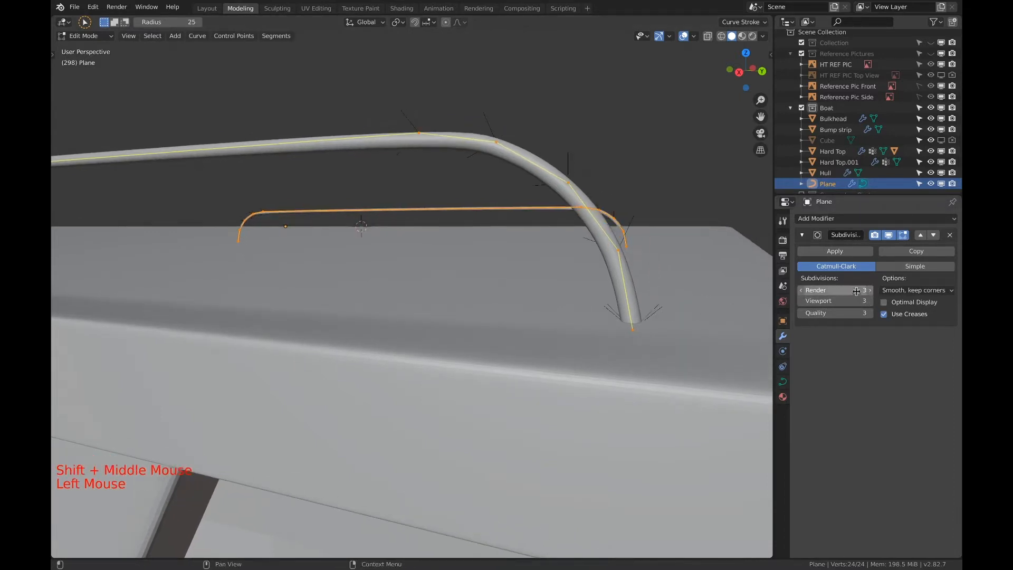
# Examine the smoothed rail along its length and where its ends meet the hard top
pyautogui.moveTo(686, 285); pyautogui.dragTo(627, 281, button='middle')
pyautogui.scroll(-3, 492, 283)
pyautogui.keyDown('shift'); pyautogui.moveTo(339, 290); pyautogui.dragTo(588, 283, button='middle'); pyautogui.keyUp('shift')
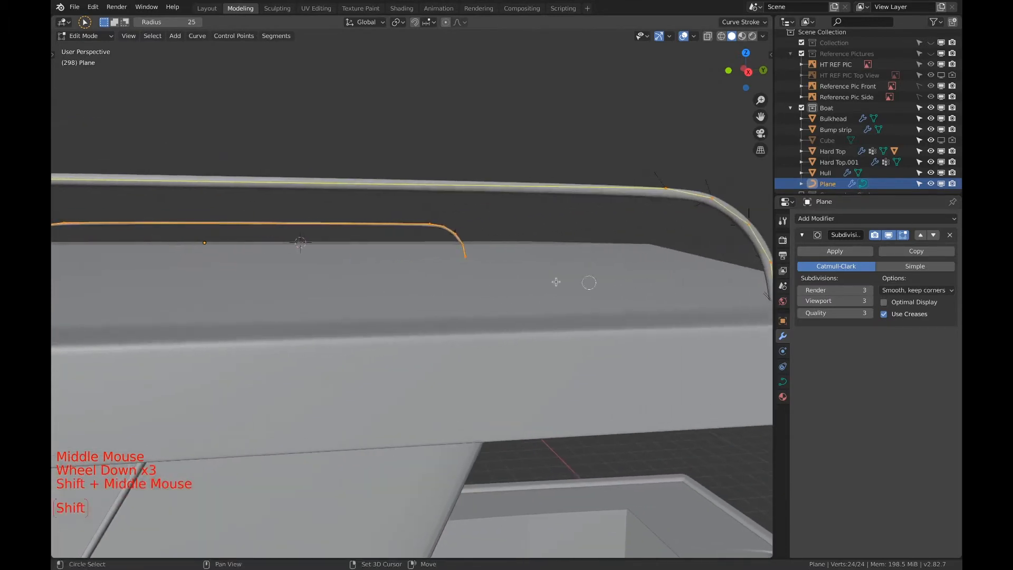
pyautogui.keyDown('shift'); pyautogui.scroll(-1, 556, 283); pyautogui.keyUp('shift')
# Rename the Plane curve object to Roof Hand Rail
pyautogui.scroll(-3, 556, 283)
pyautogui.keyDown('shift'); pyautogui.moveTo(317, 292); pyautogui.dragTo(446, 287, button='middle'); pyautogui.keyUp('shift')
pyautogui.keyDown('shift'); pyautogui.moveTo(364, 293); pyautogui.dragTo(391, 294, button='middle'); pyautogui.keyUp('shift')
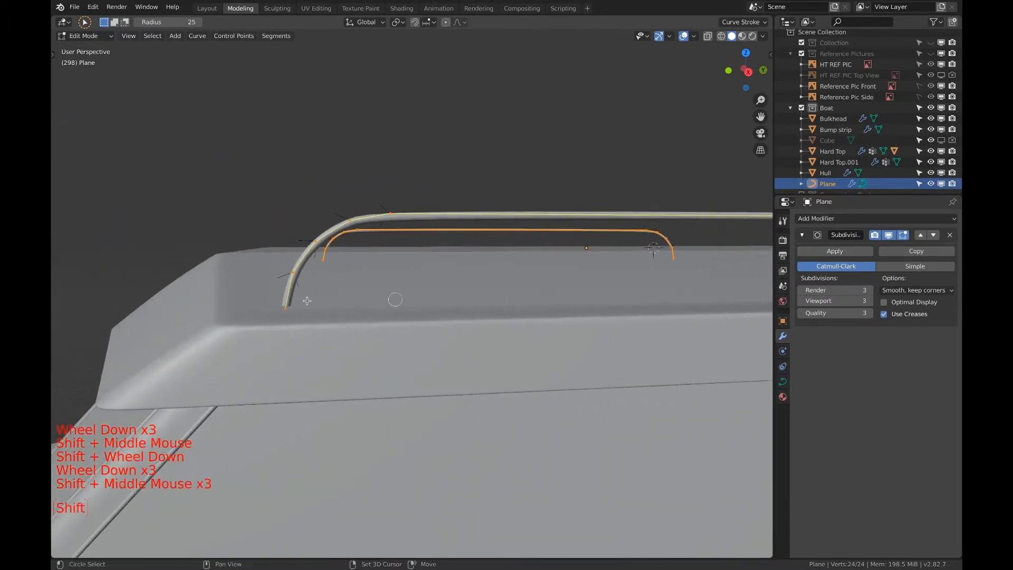
pyautogui.scroll(1, 296, 296)
pyautogui.scroll(1, 296, 296)
pyautogui.keyDown('shift'); pyautogui.moveTo(296, 296); pyautogui.dragTo(319, 326, button='middle'); pyautogui.keyUp('shift')
pyautogui.scroll(-10, 425, 330)
pyautogui.moveTo(486, 324)
pyautogui.mouseDown(button='middle')
pyautogui.moveTo(444, 320)
pyautogui.moveTo(478, 317)
pyautogui.mouseUp(button='middle')
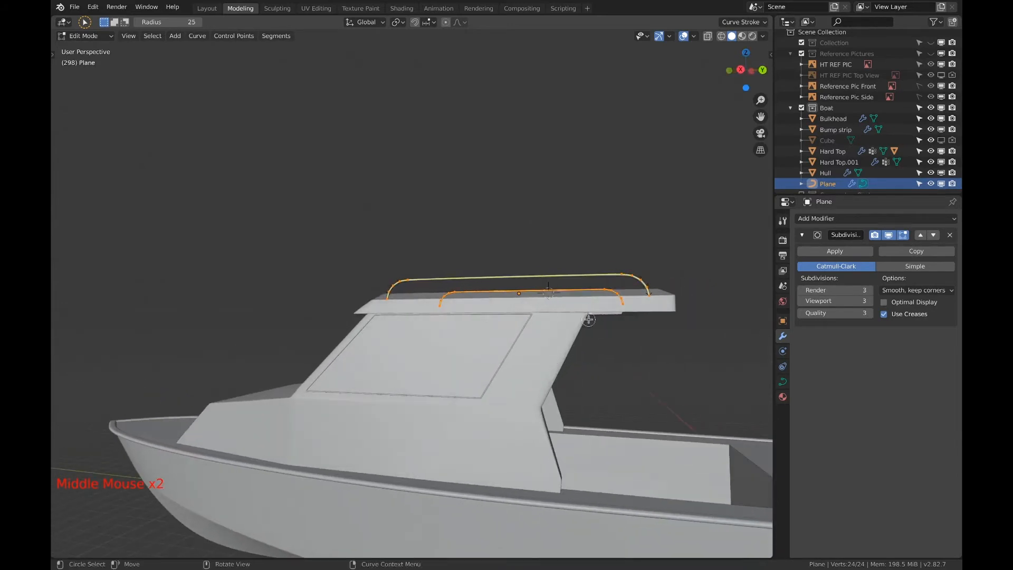
pyautogui.doubleClick(829, 183)
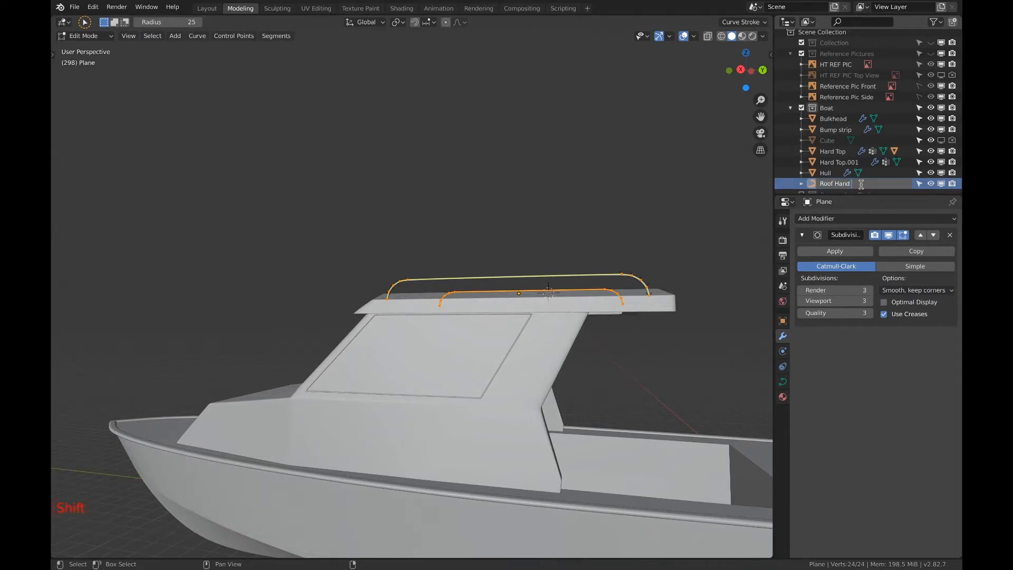
pyautogui.press('Return')
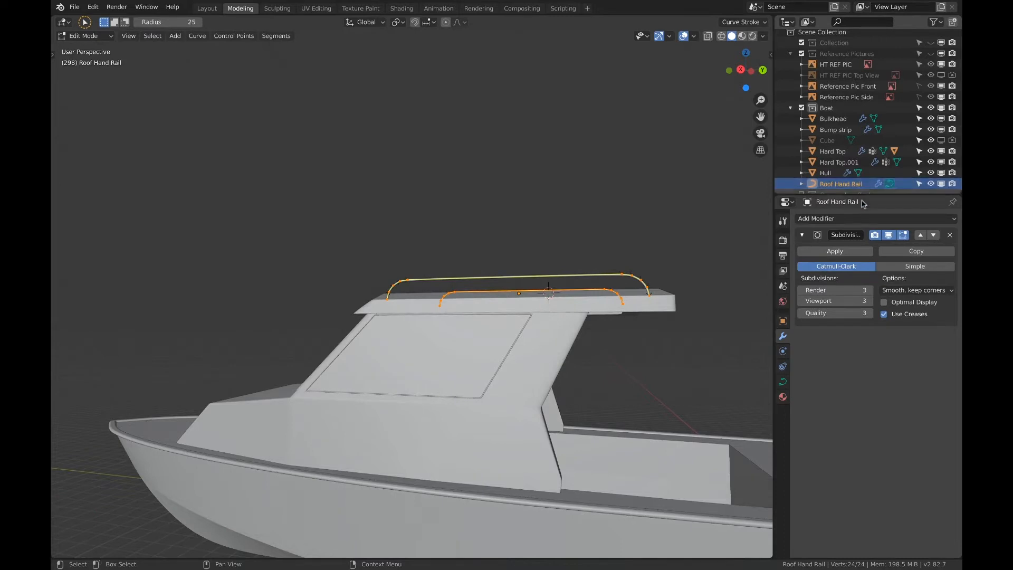
# Thicken the roof hand rails by setting the curve's bevel depth to 0.07 m
pyautogui.click(783, 382)
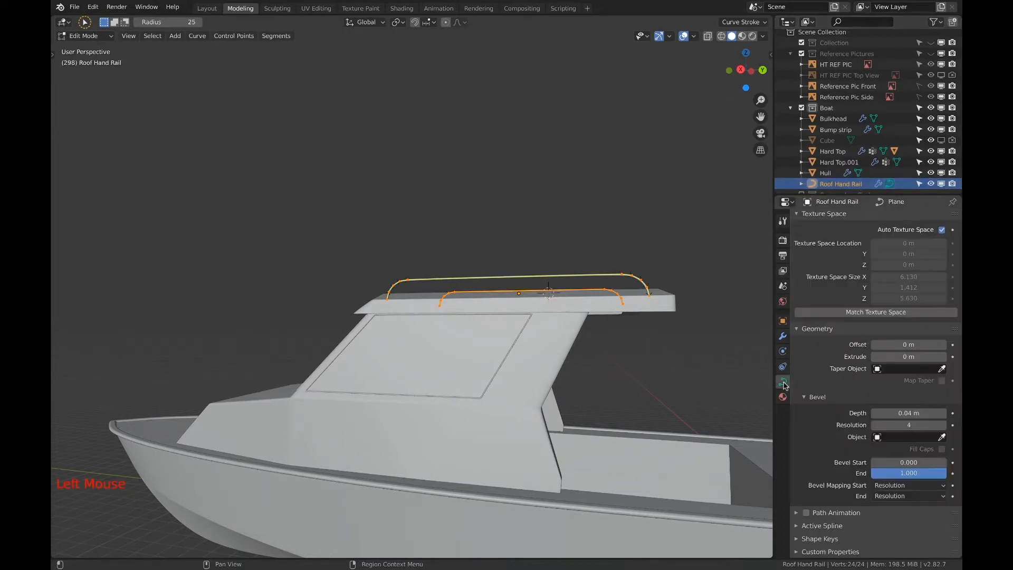
pyautogui.scroll(-2, 933, 420)
pyautogui.click(944, 413)
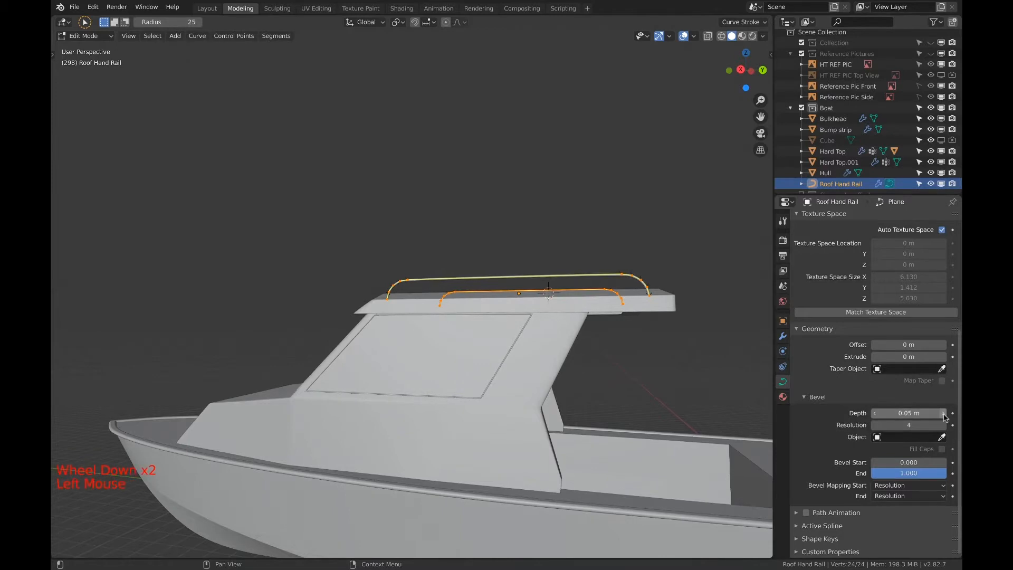
pyautogui.click(943, 414)
pyautogui.click(943, 413)
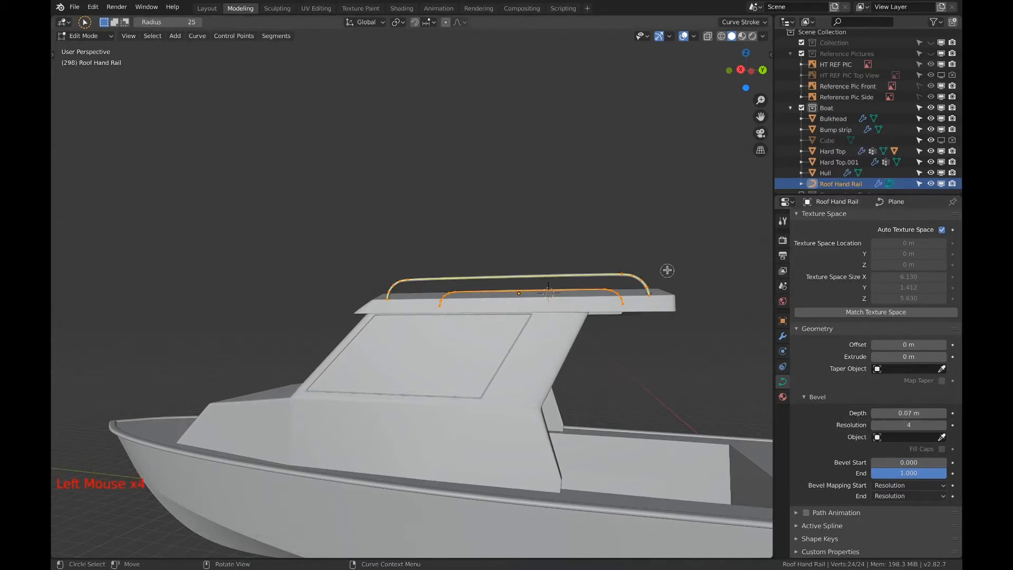
# Move the hand rail curves down about 0.275 m along Z so their ends sink into the hard top
pyautogui.scroll(4, 667, 272)
pyautogui.keyDown('shift'); pyautogui.moveTo(667, 272); pyautogui.dragTo(486, 272, button='middle'); pyautogui.keyUp('shift')
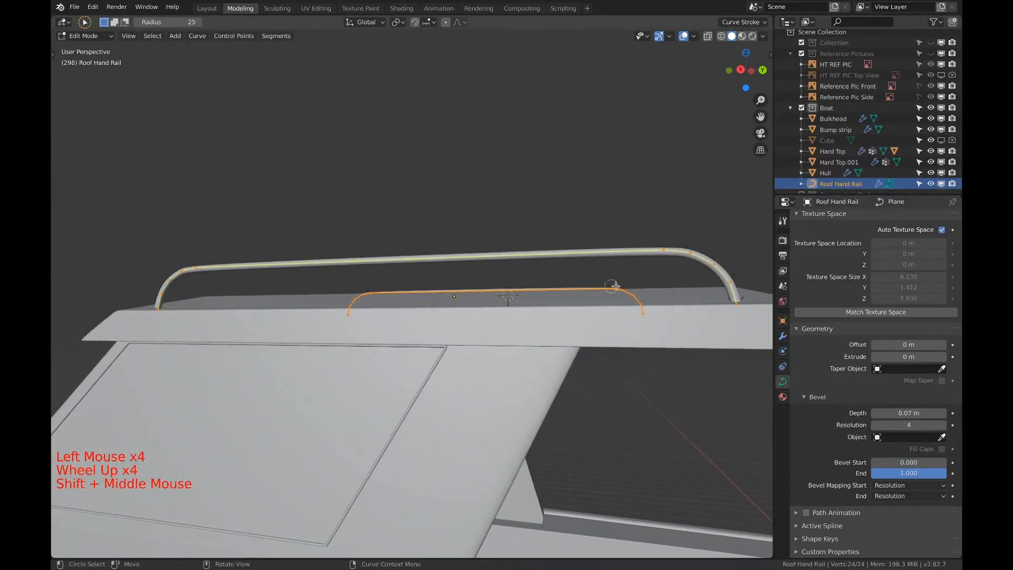
pyautogui.moveTo(610, 285); pyautogui.dragTo(535, 289, button='middle')
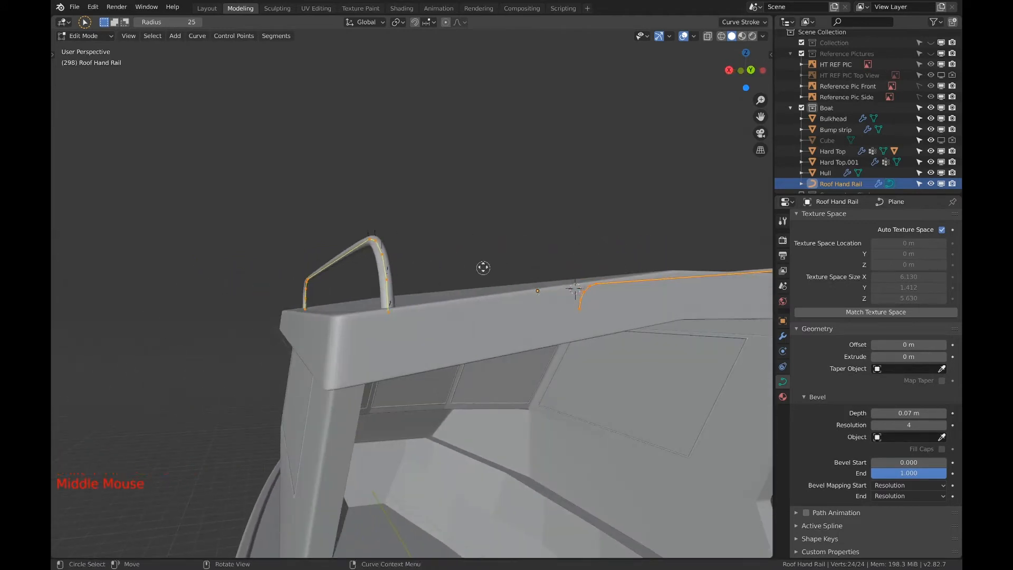
pyautogui.press('g')
pyautogui.press('z')
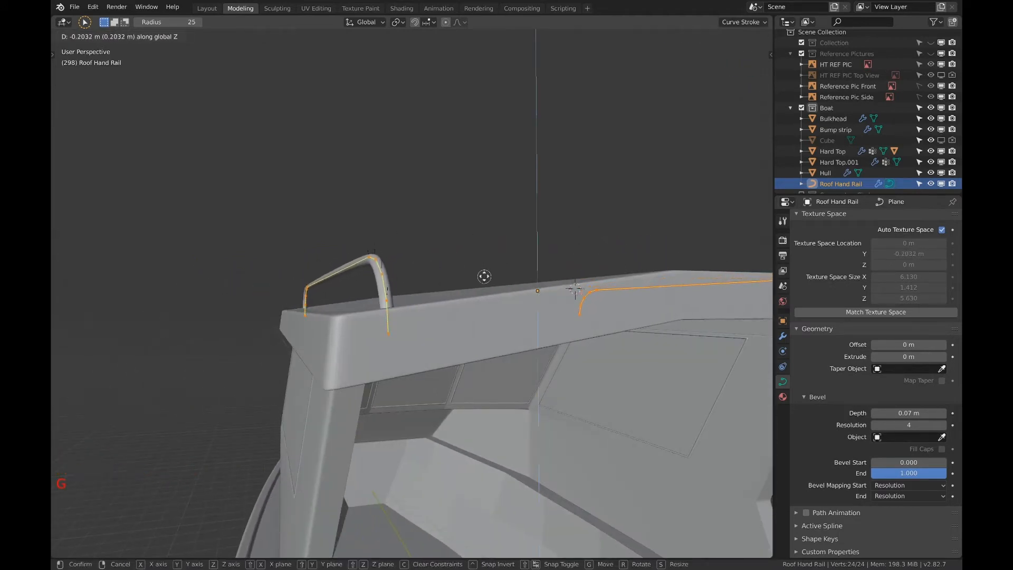
pyautogui.click(484, 280)
# Delete the front end points of the hand rail curves that poke through the underside of the hard top
pyautogui.scroll(-5, 481, 279)
pyautogui.moveTo(479, 278); pyautogui.dragTo(404, 270, button='middle')
pyautogui.moveTo(344, 278); pyautogui.dragTo(310, 274, button='middle')
pyautogui.scroll(-1, 438, 298)
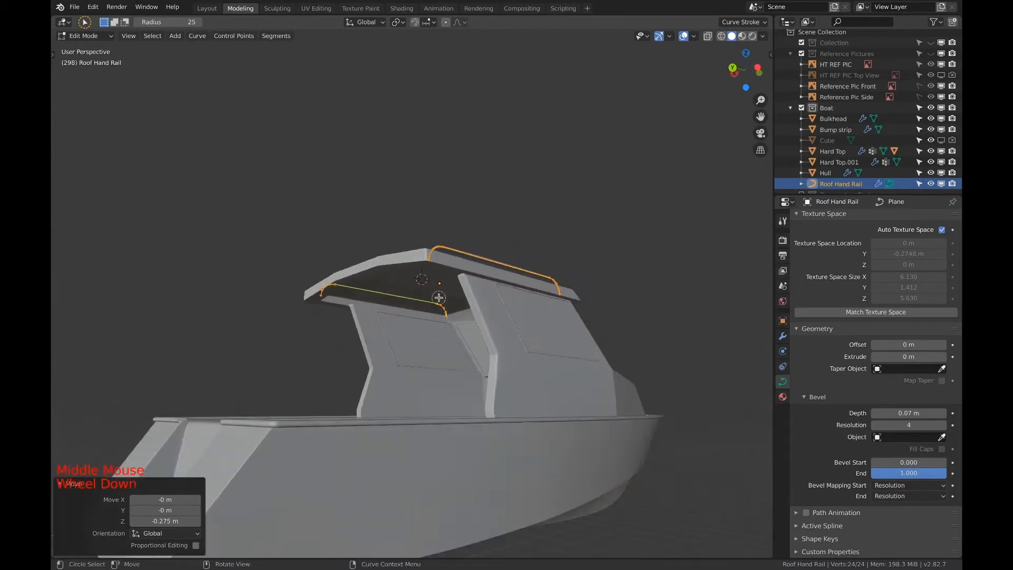
pyautogui.scroll(-1, 438, 297)
pyautogui.scroll(10, 464, 302)
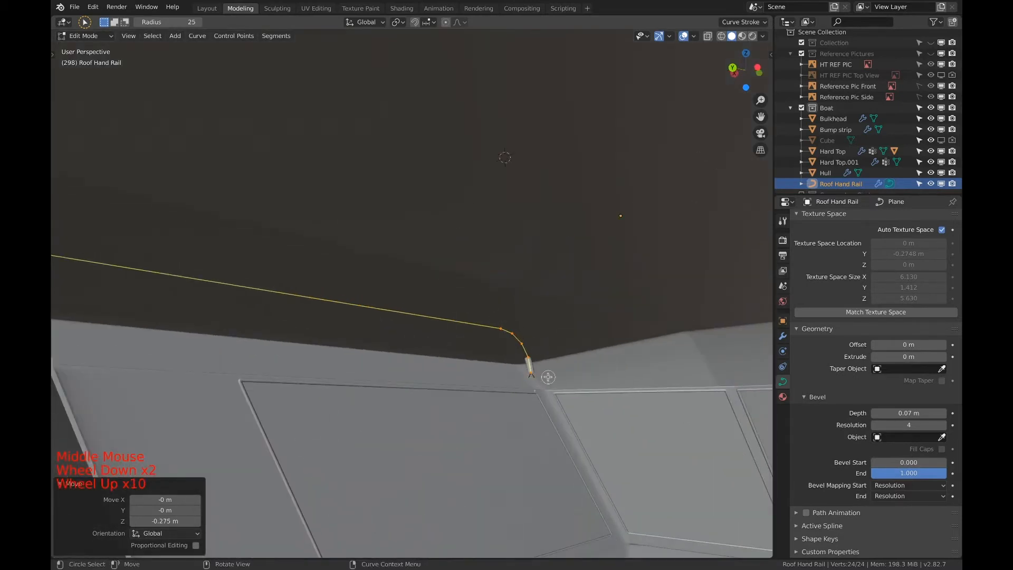
pyautogui.scroll(-1, 548, 377)
pyautogui.scroll(5, 529, 366)
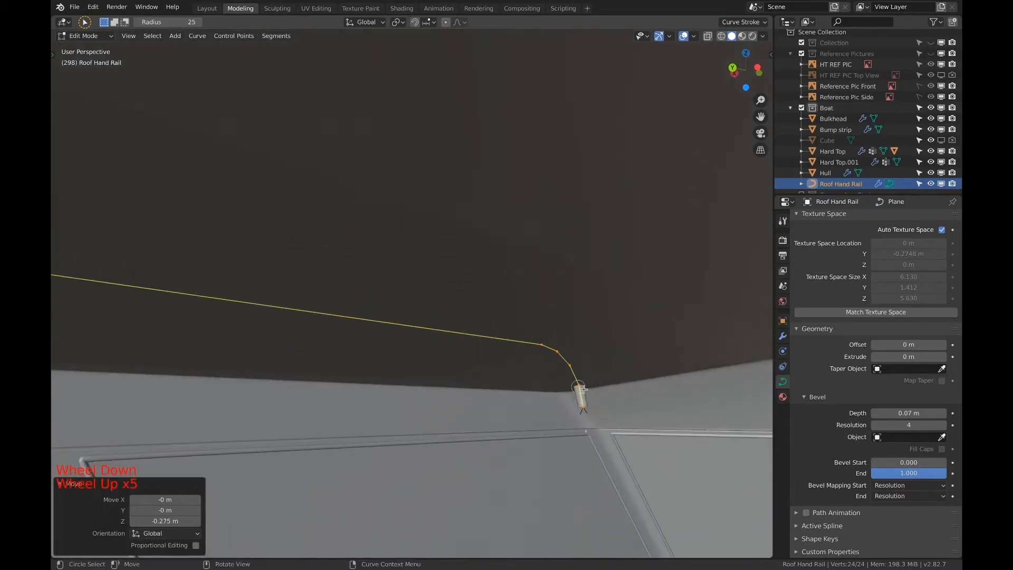
pyautogui.press('a')
pyautogui.press('a')
pyautogui.press('a')
pyautogui.press('c')
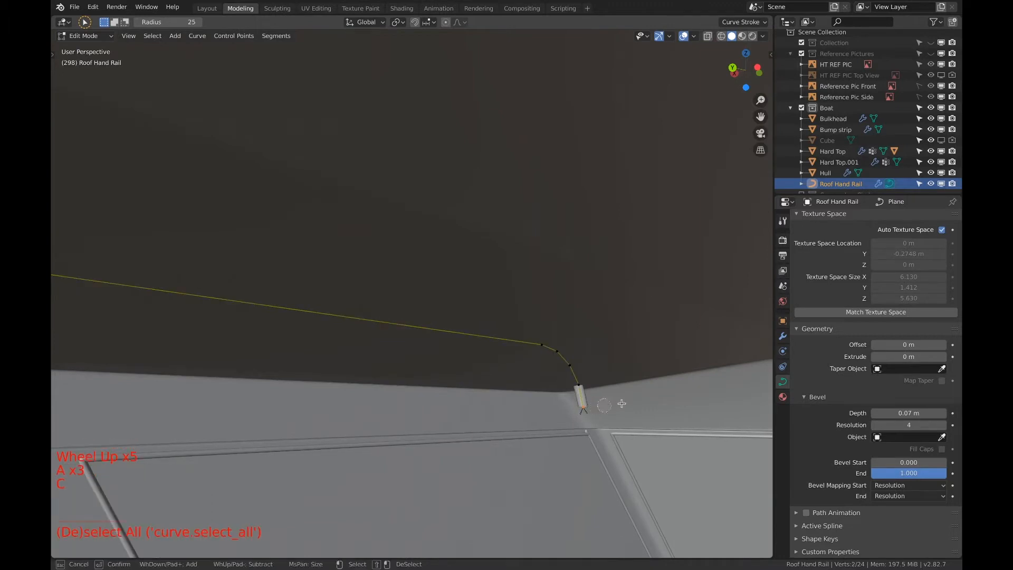
pyautogui.press('x')
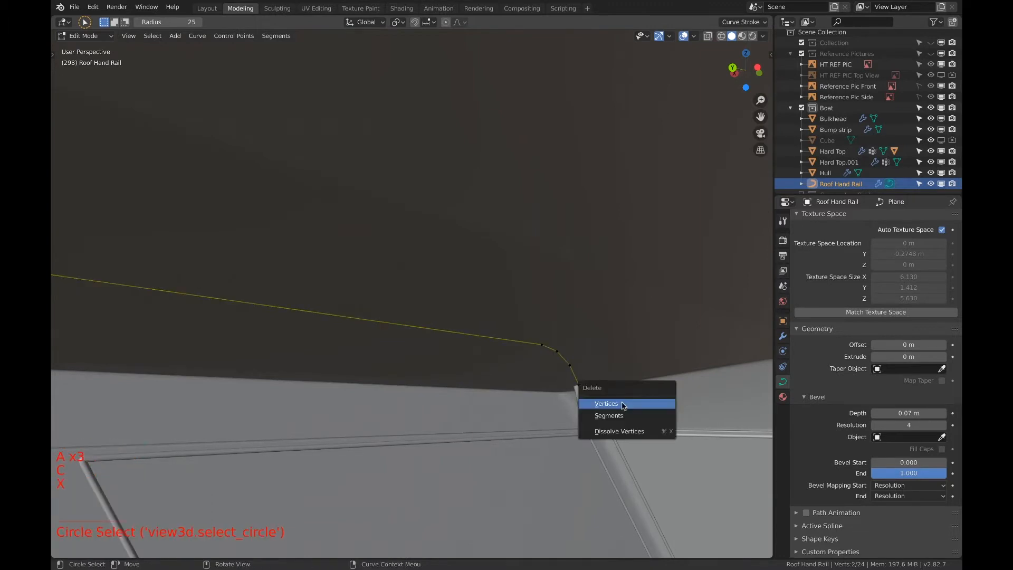
pyautogui.click(623, 405)
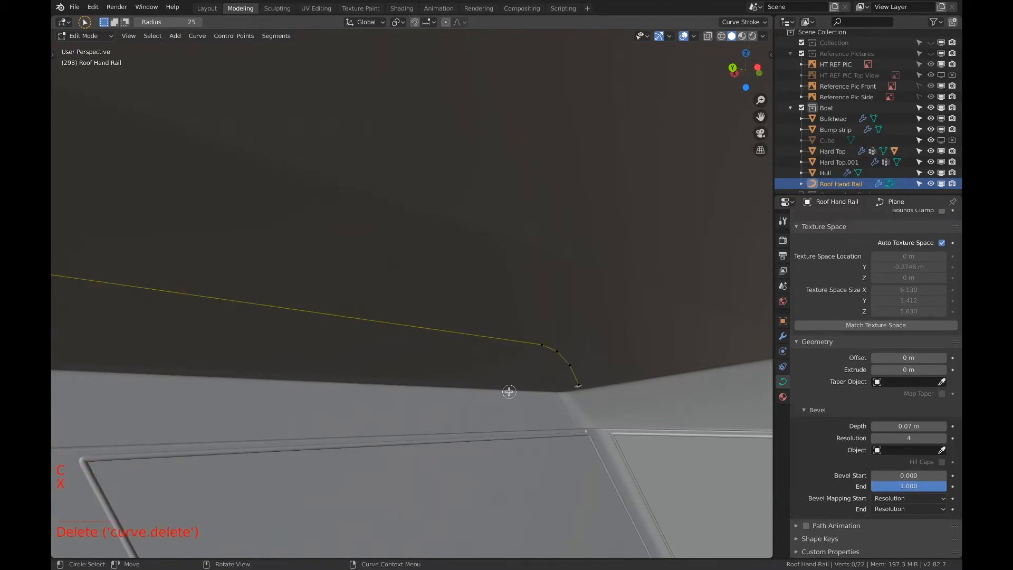
# Delete the rear end points of both hand rail curves beneath the hard top
pyautogui.scroll(-3, 510, 391)
pyautogui.keyDown('shift'); pyautogui.scroll(-3, 509, 391); pyautogui.keyUp('shift')
pyautogui.keyDown('shift'); pyautogui.moveTo(509, 392); pyautogui.dragTo(760, 339, button='middle'); pyautogui.keyUp('shift')
pyautogui.scroll(-5, 77, 339)
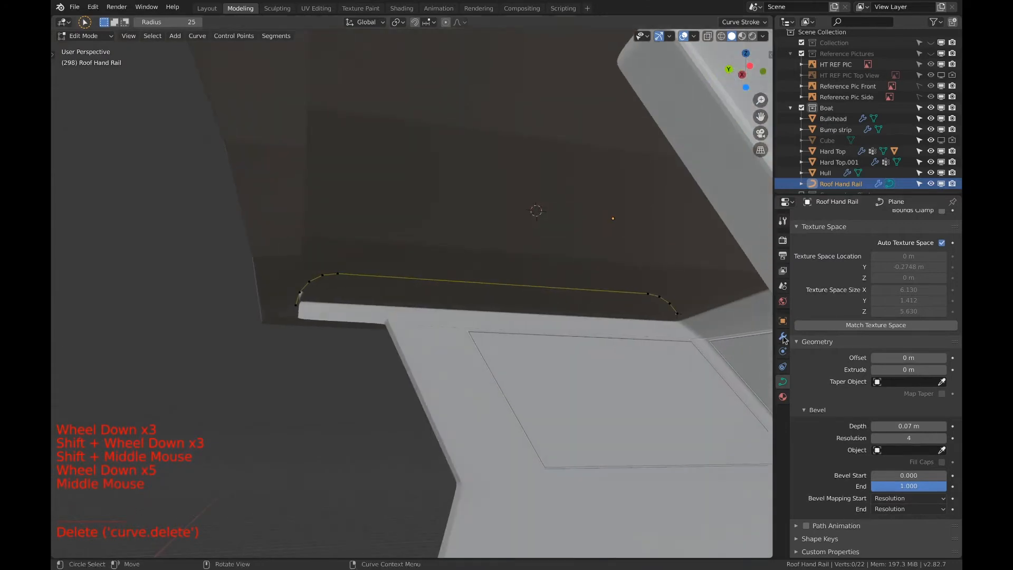
pyautogui.scroll(-1, 607, 335)
pyautogui.moveTo(607, 335); pyautogui.dragTo(503, 336, button='middle')
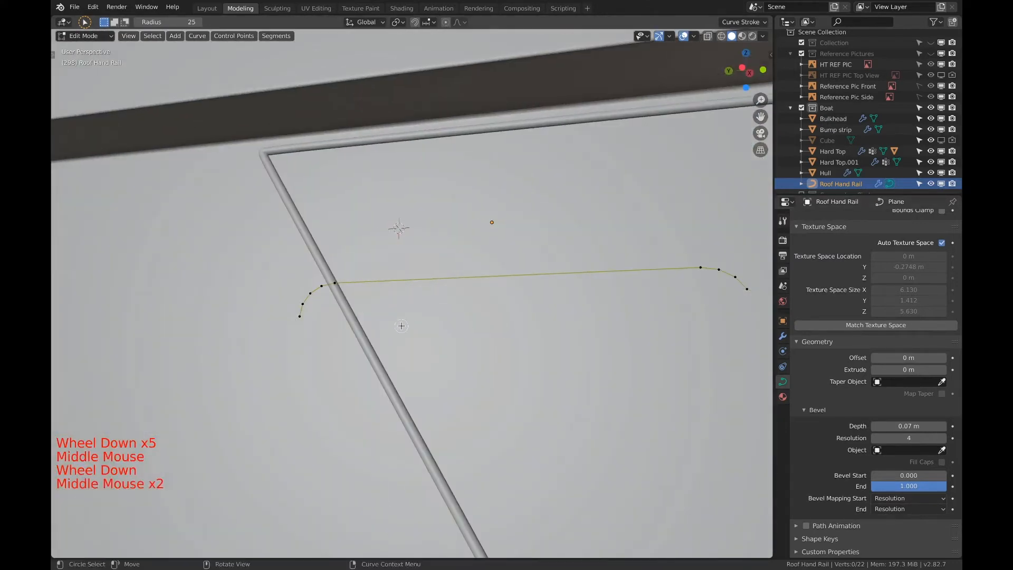
pyautogui.press('c')
pyautogui.click(313, 325)
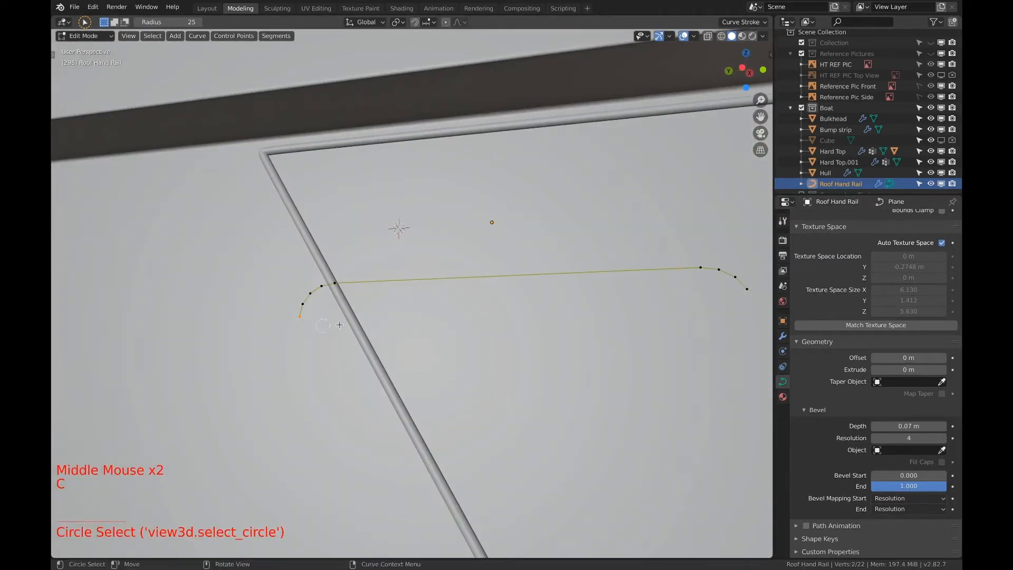
pyautogui.press('x')
pyautogui.click(345, 326)
# Set the hand rail curve's bevel depth to 0.04 m and return to Object Mode
pyautogui.moveTo(346, 325); pyautogui.dragTo(575, 346, button='middle')
pyautogui.scroll(-2, 574, 346)
pyautogui.scroll(4, 548, 314)
pyautogui.scroll(4, 549, 314)
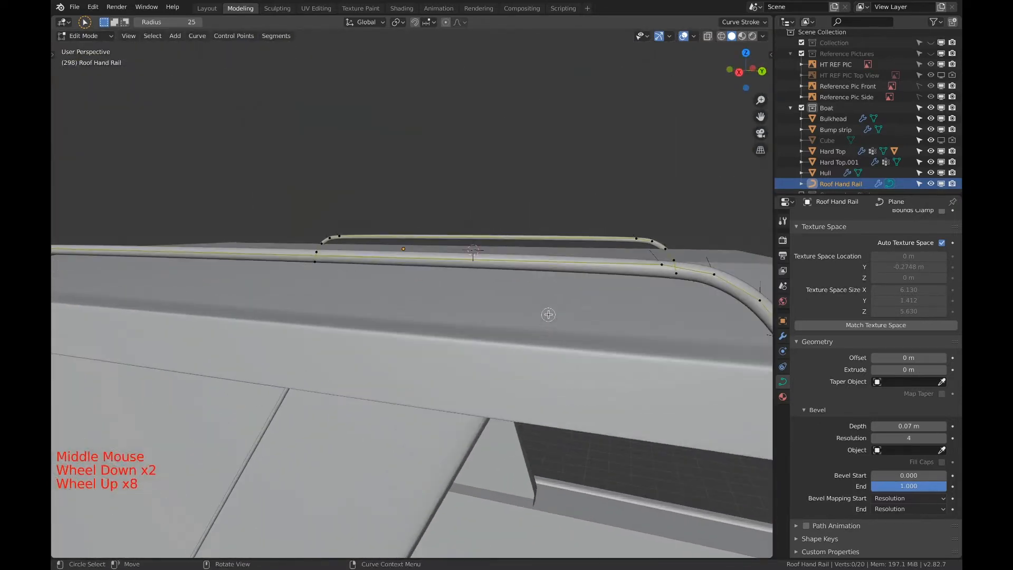
pyautogui.keyDown('shift'); pyautogui.moveTo(549, 314); pyautogui.dragTo(522, 320, button='middle'); pyautogui.keyUp('shift')
pyautogui.moveTo(617, 343); pyautogui.dragTo(696, 339, button='middle')
pyautogui.scroll(-1, 700, 338)
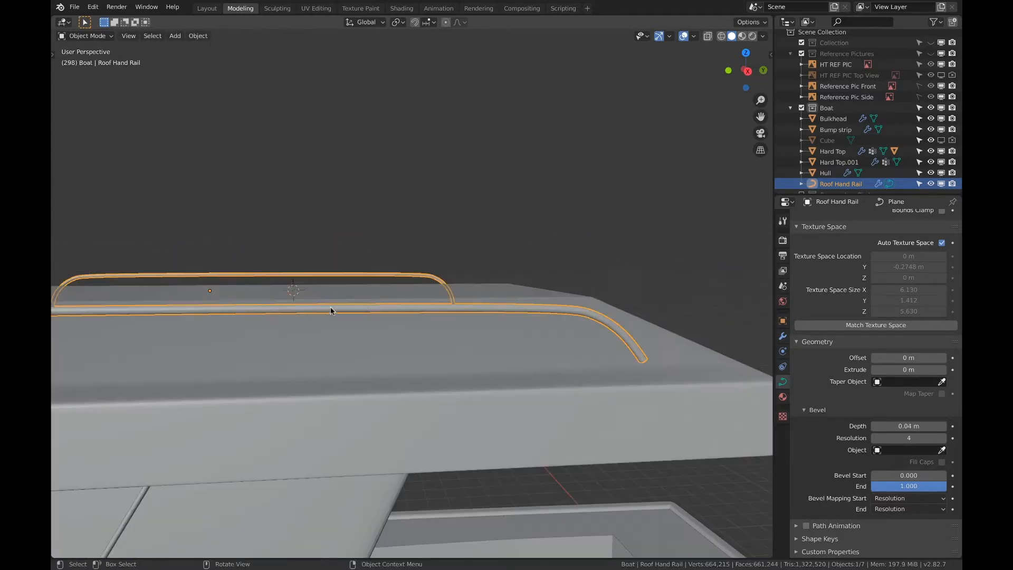
# Convert the Roof Hand Rail curve to a mesh
pyautogui.press('F3')
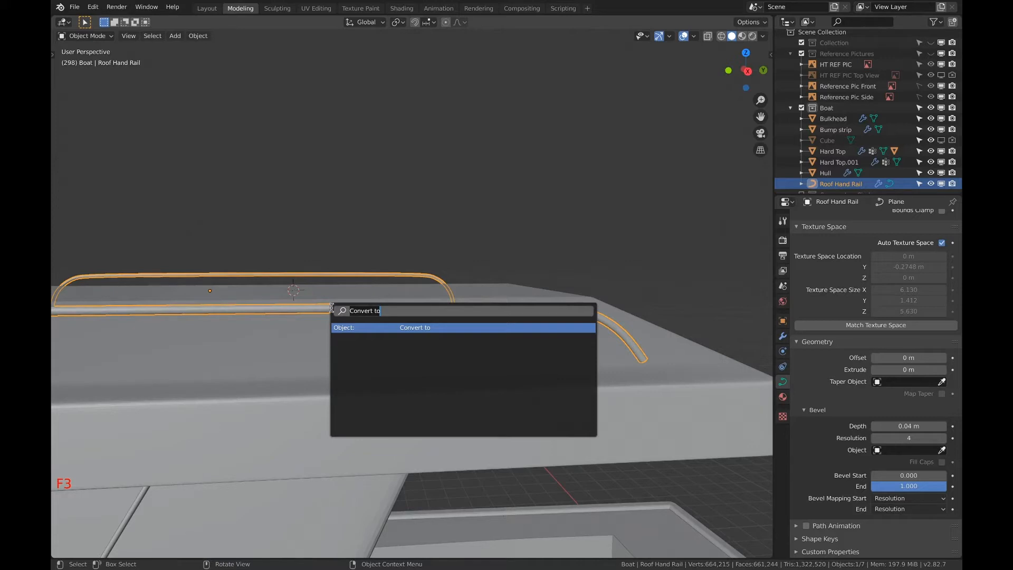
pyautogui.press('Return')
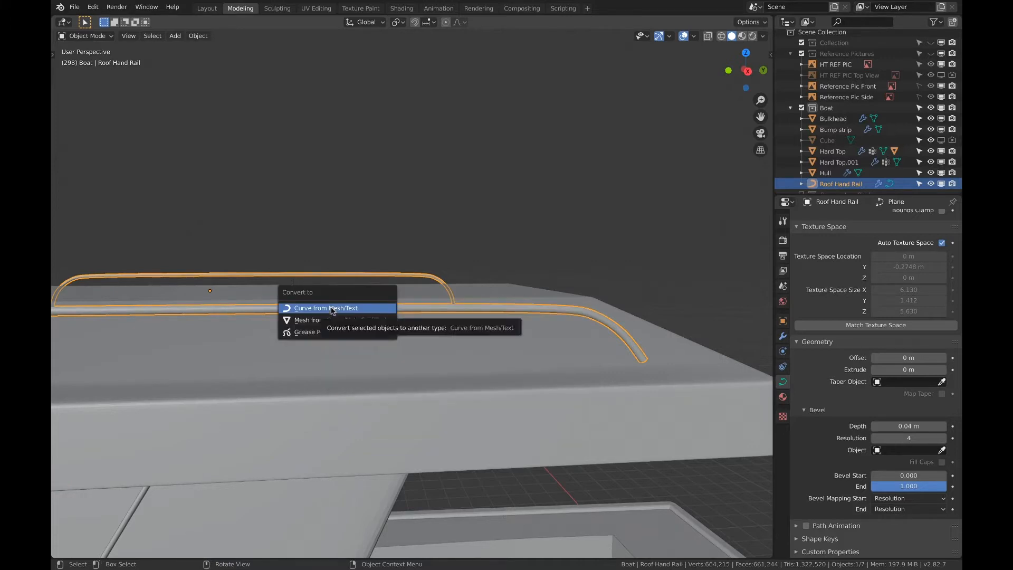
pyautogui.click(349, 320)
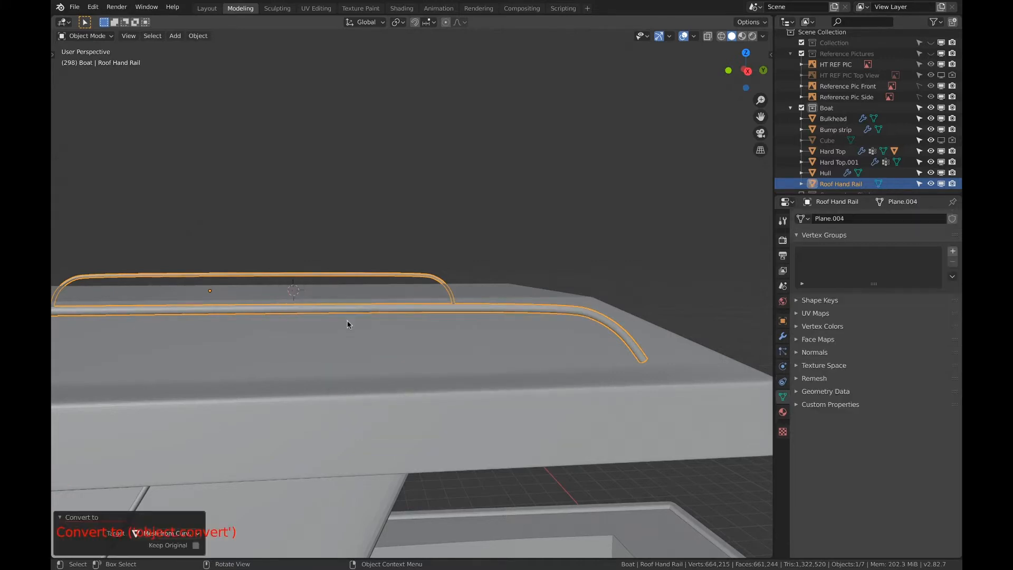
# Enter Edit Mode on the converted hand rail, show its modifier settings and select all of its geometry
pyautogui.press('Tab')
pyautogui.scroll(20, 599, 345)
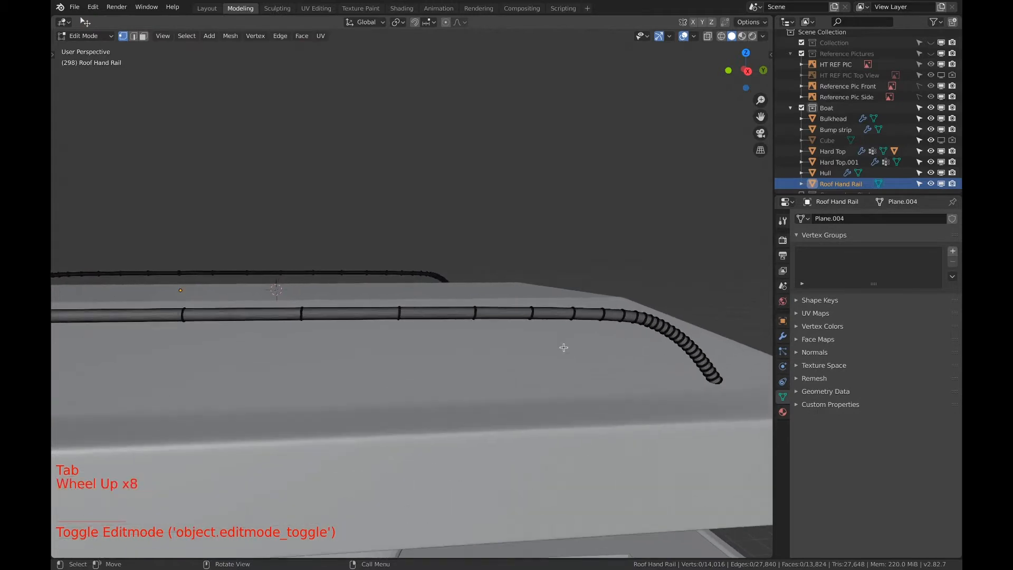
pyautogui.press('Tab')
pyautogui.scroll(4, 489, 322)
pyautogui.press('Tab')
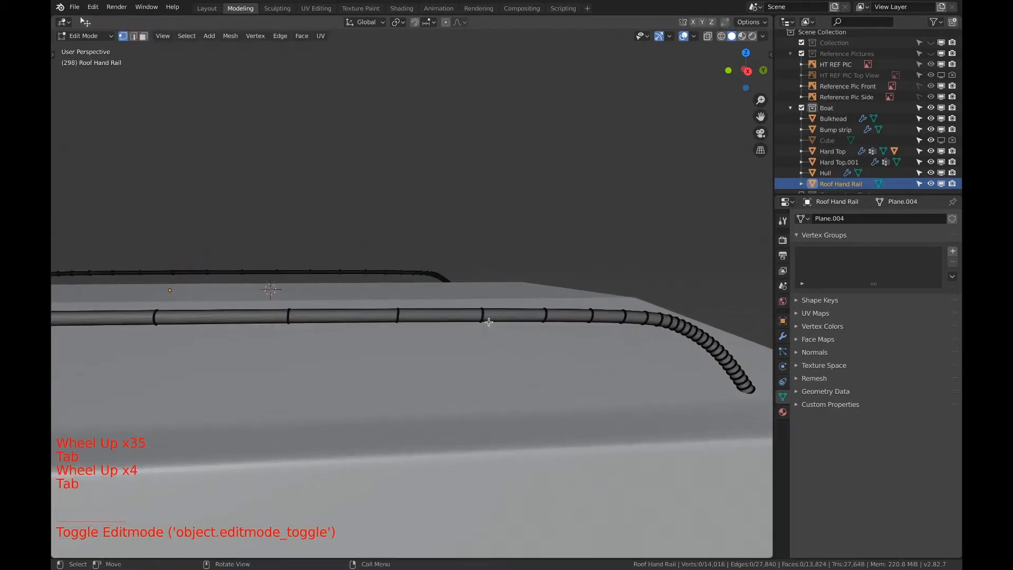
pyautogui.scroll(5, 567, 324)
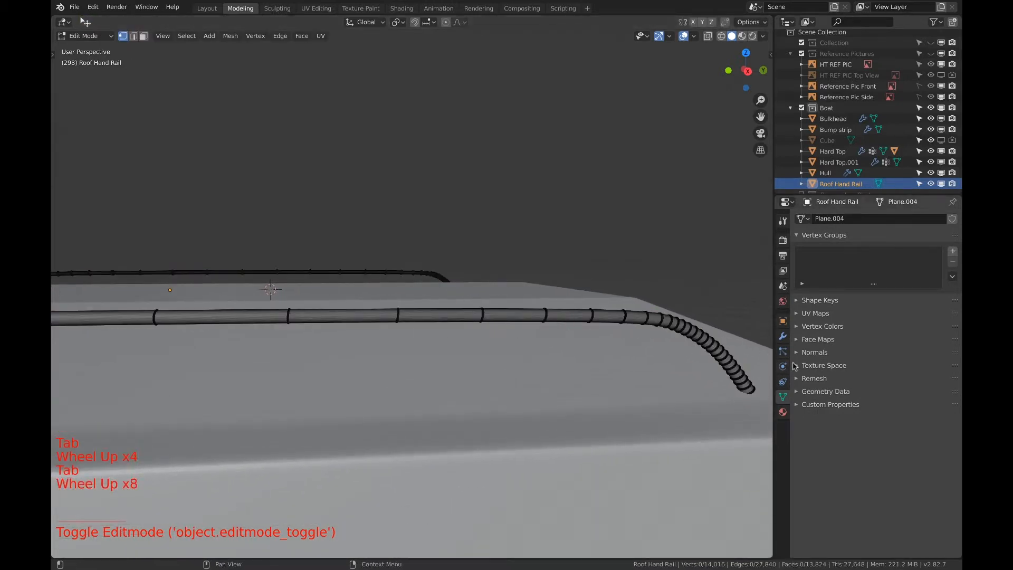
pyautogui.click(783, 337)
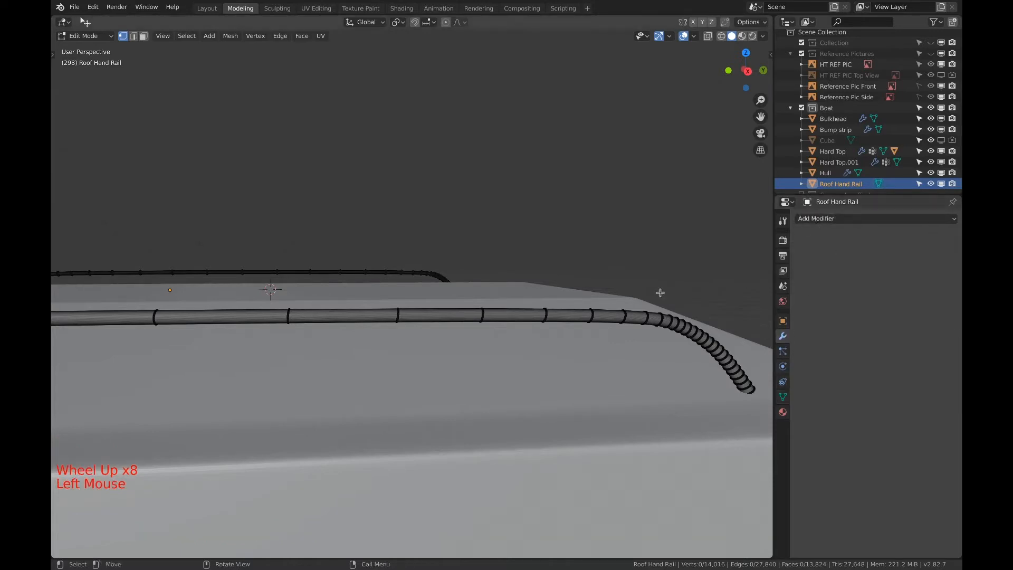
pyautogui.press('a')
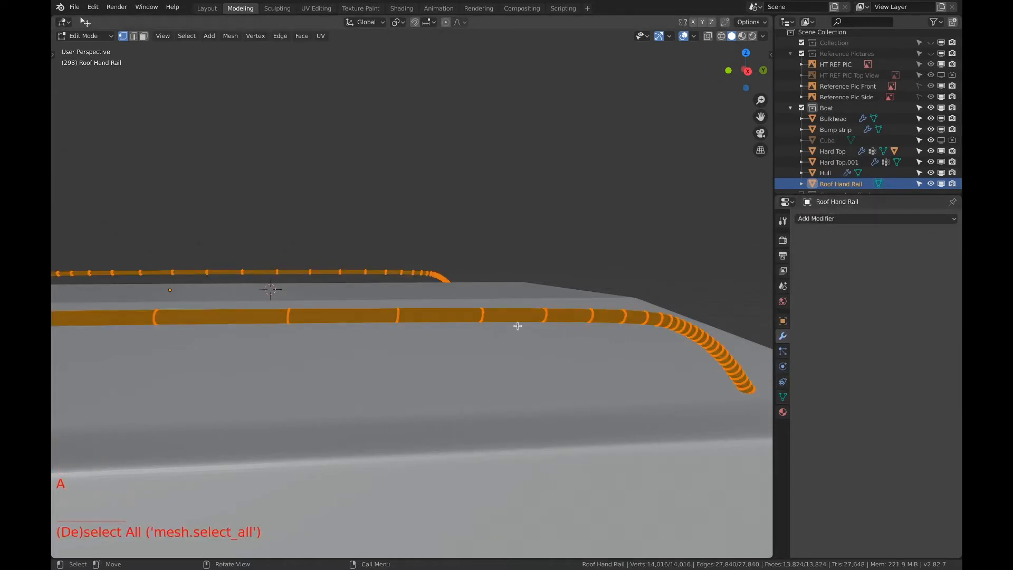
# Examine the edge loop spacing along the hand rails and how their ends meet the hard top
pyautogui.moveTo(518, 326)
pyautogui.mouseDown(button='middle')
pyautogui.moveTo(583, 337)
pyautogui.moveTo(499, 328)
pyautogui.mouseUp(button='middle')
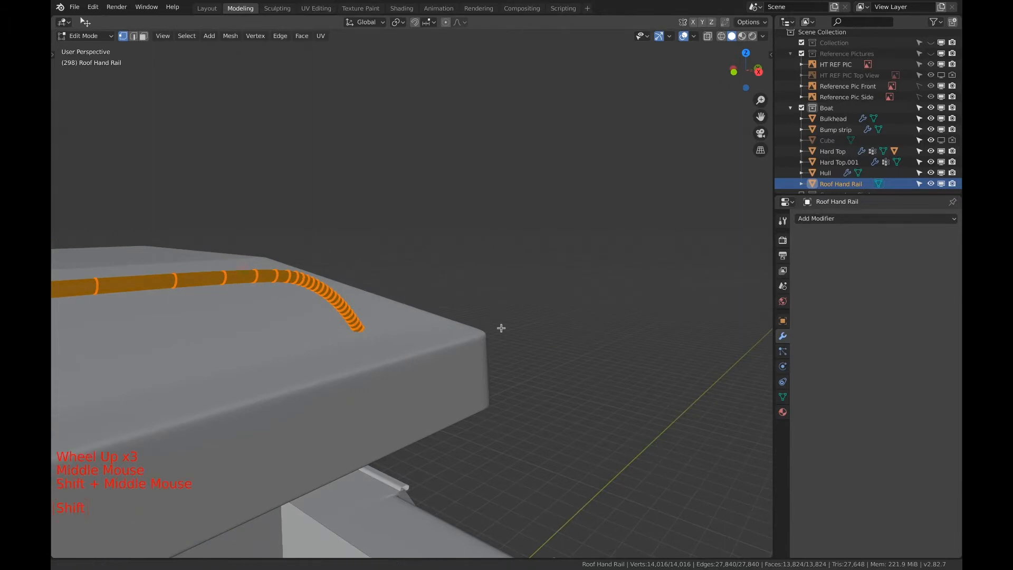
pyautogui.moveTo(257, 315); pyautogui.dragTo(382, 329, button='middle')
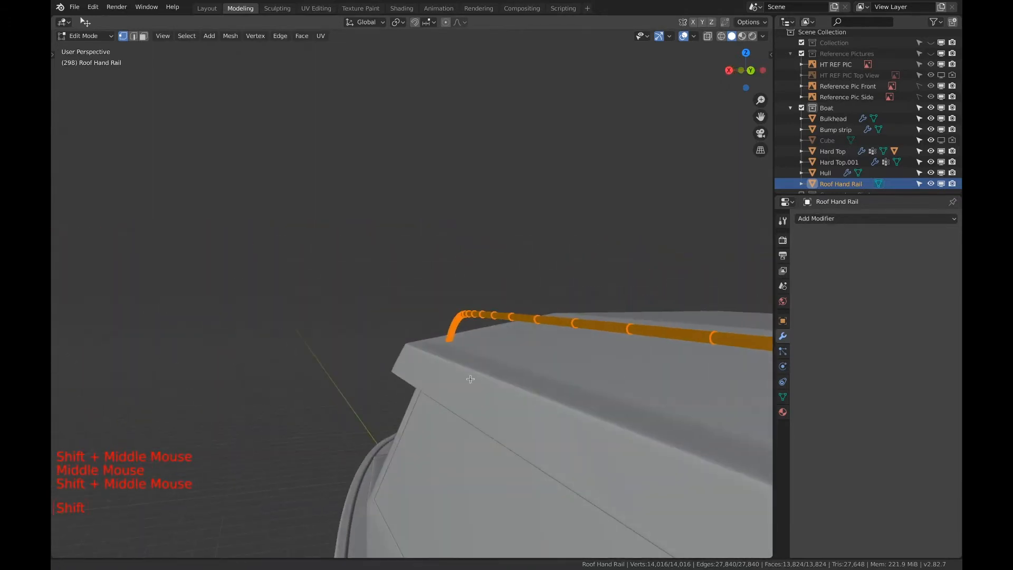
pyautogui.scroll(-20, 547, 353)
pyautogui.keyDown('shift'); pyautogui.scroll(-2, 549, 351); pyautogui.keyUp('shift')
pyautogui.keyDown('shift'); pyautogui.moveTo(549, 348); pyautogui.dragTo(571, 391, button='middle'); pyautogui.keyUp('shift')
pyautogui.scroll(17, 493, 366)
pyautogui.keyDown('shift'); pyautogui.moveTo(493, 366); pyautogui.dragTo(447, 310, button='middle'); pyautogui.keyUp('shift')
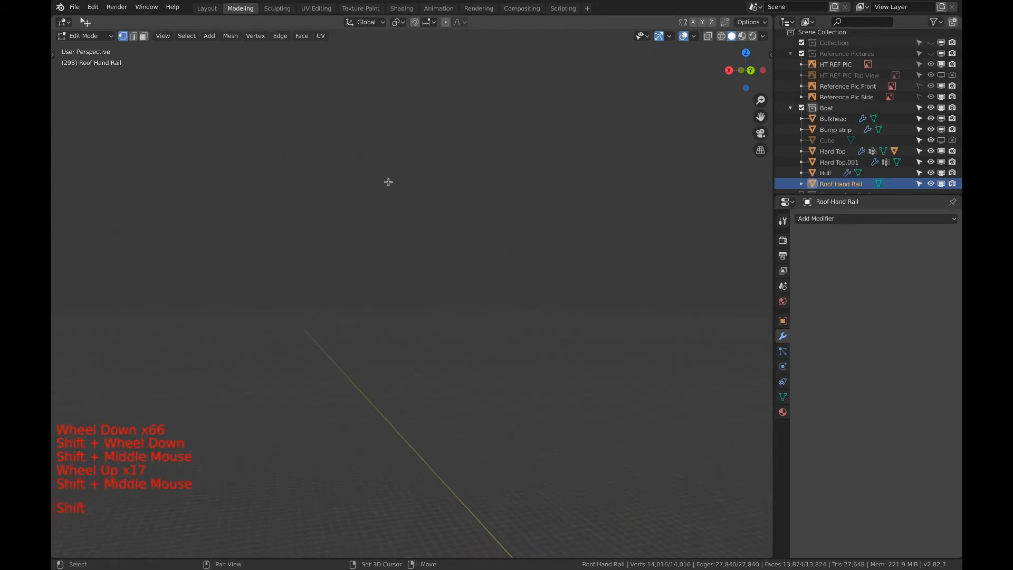
pyautogui.scroll(-6, 531, 330)
pyautogui.keyDown('shift'); pyautogui.moveTo(530, 329); pyautogui.dragTo(466, 215, button='middle'); pyautogui.keyUp('shift')
pyautogui.keyDown('shift'); pyautogui.scroll(-1, 536, 228); pyautogui.keyUp('shift')
pyautogui.keyDown('shift'); pyautogui.moveTo(536, 229); pyautogui.dragTo(562, 297, button='middle'); pyautogui.keyUp('shift')
pyautogui.scroll(4, 554, 276)
pyautogui.scroll(-1, 554, 276)
pyautogui.scroll(5, 562, 298)
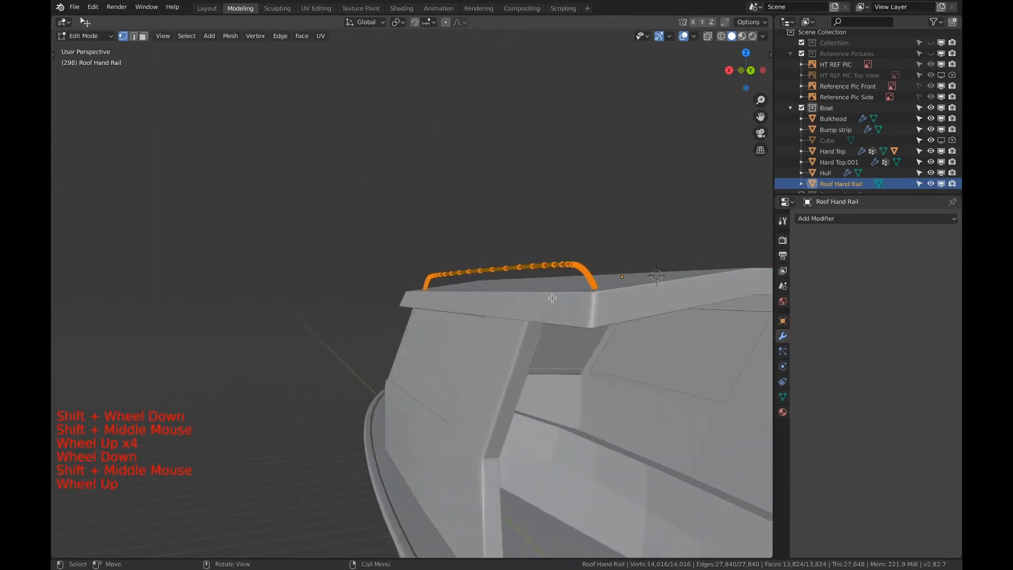
pyautogui.scroll(1, 563, 297)
pyautogui.keyDown('shift'); pyautogui.scroll(-1, 562, 297); pyautogui.keyUp('shift')
pyautogui.keyDown('shift'); pyautogui.moveTo(633, 299); pyautogui.dragTo(437, 332, button='middle'); pyautogui.keyUp('shift')
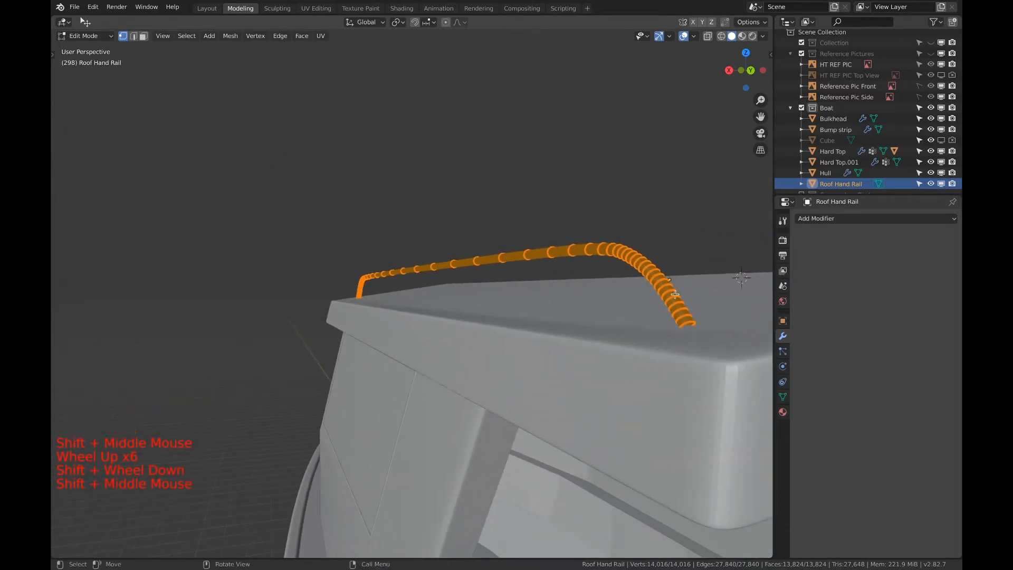
pyautogui.scroll(4, 676, 290)
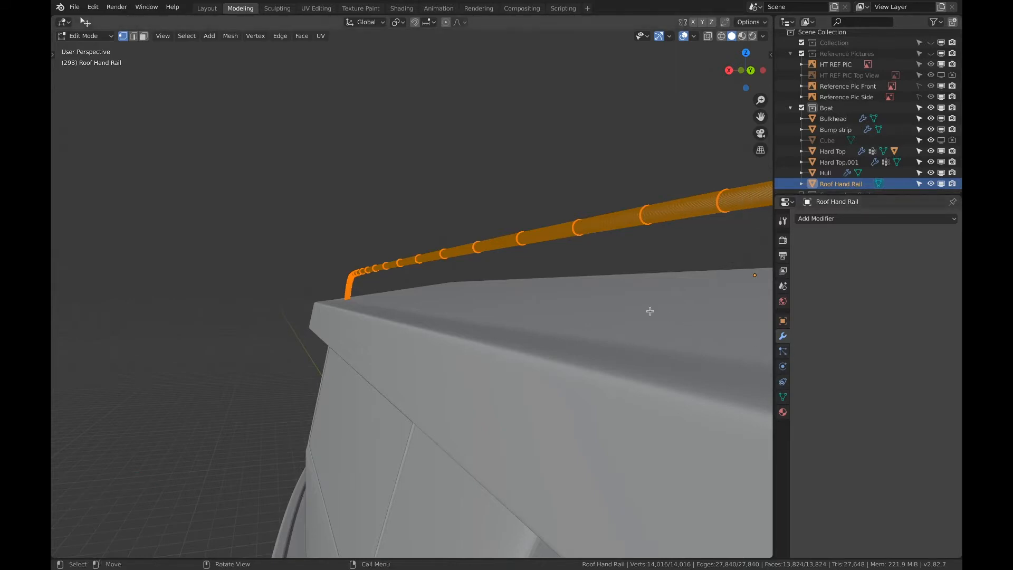
# Undo the hand rail's conversion to a mesh and remove the Subdivision modifier from its curve
pyautogui.press('super+z')
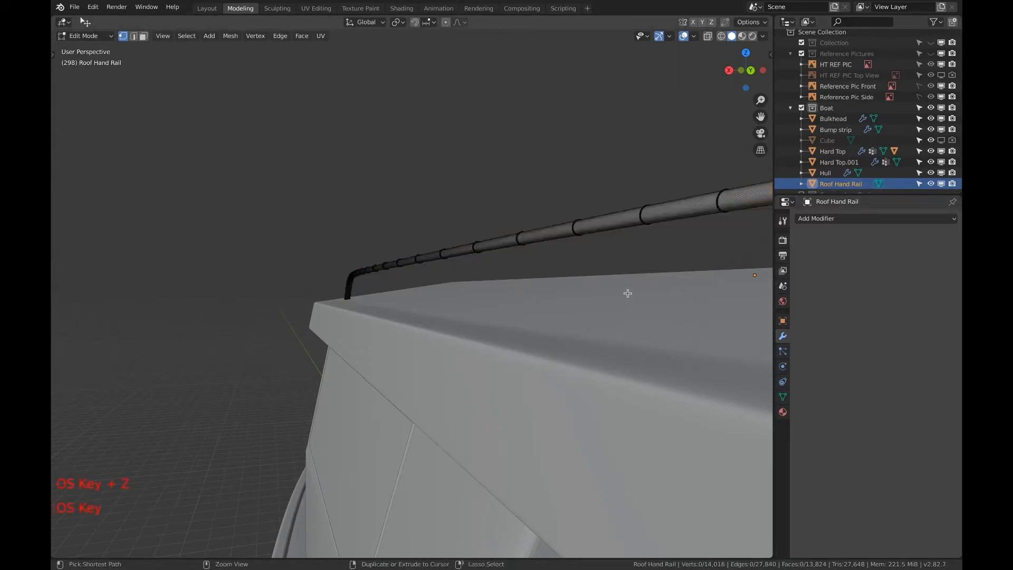
pyautogui.press('super+z')
pyautogui.press('super+z')
pyautogui.press('super+z')
pyautogui.press('super+z')
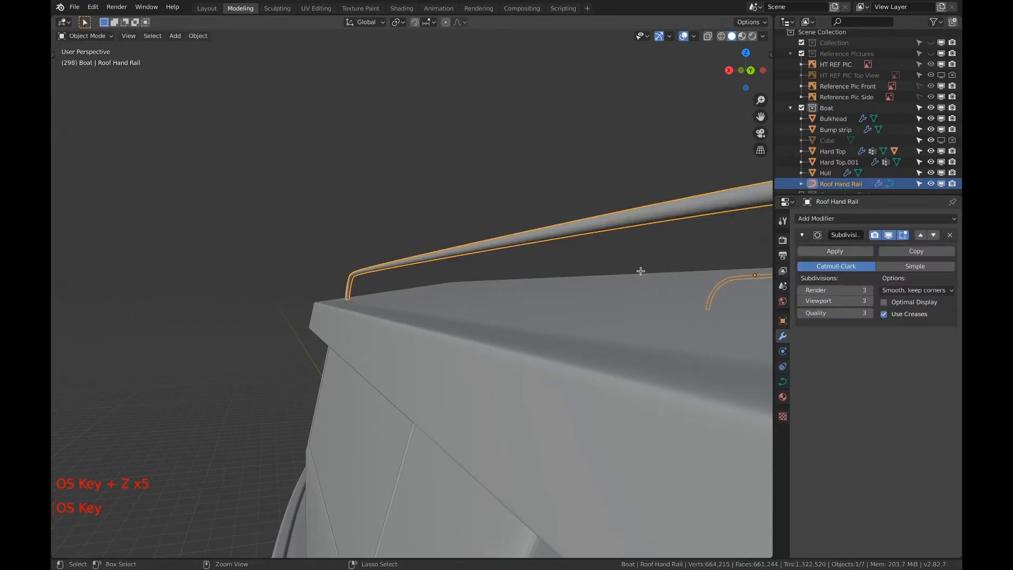
pyautogui.click(949, 235)
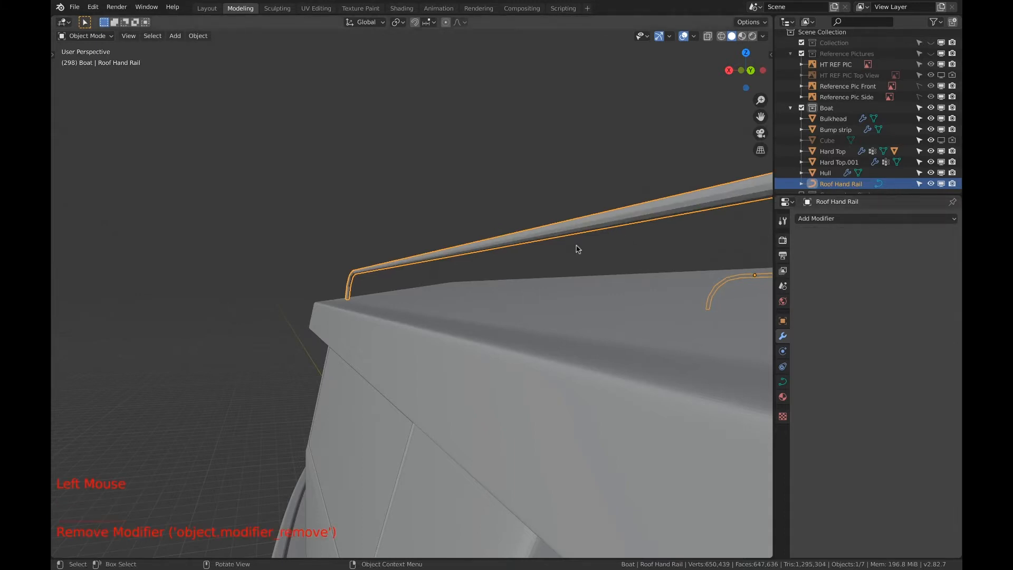
# Convert the Roof Hand Rail curve to a mesh and enter Edit Mode
pyautogui.scroll(-1, 584, 254)
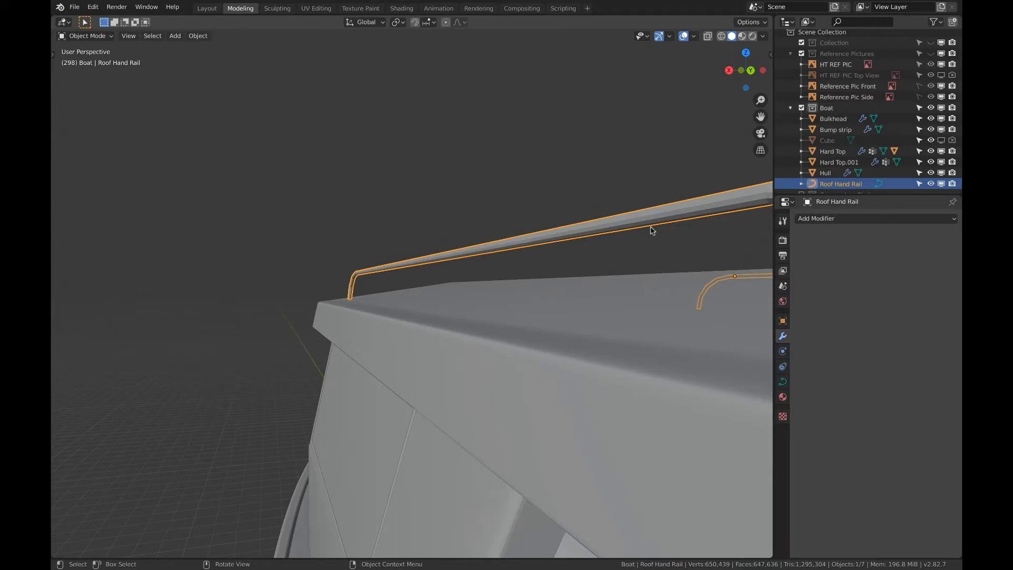
pyautogui.press('F3')
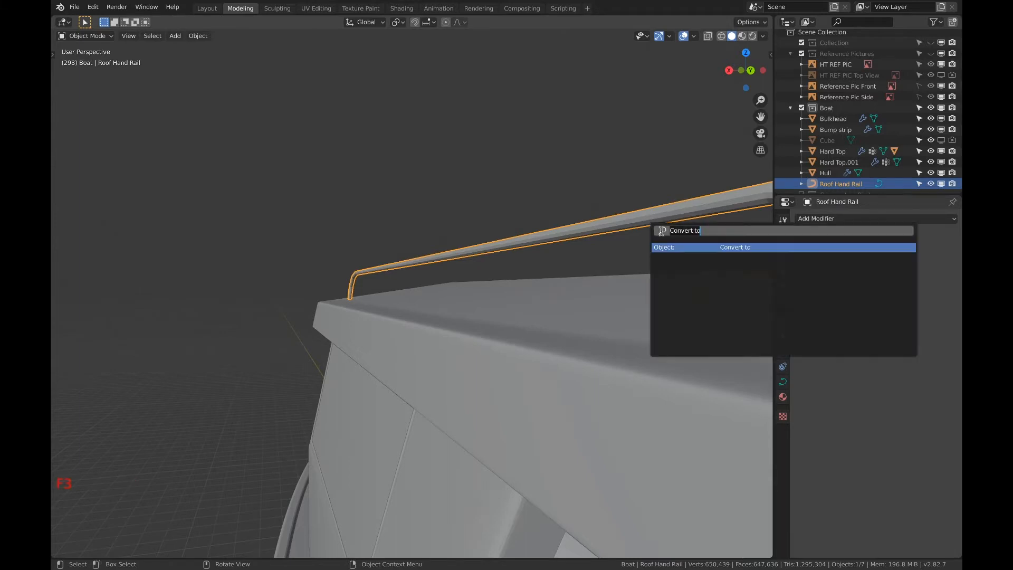
pyautogui.click(717, 251)
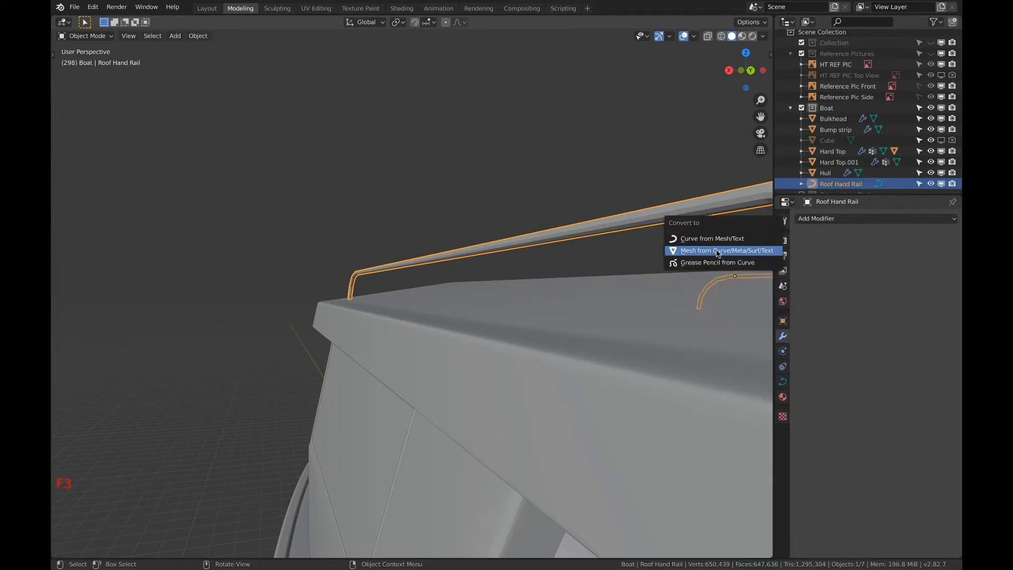
pyautogui.click(717, 252)
pyautogui.press('Tab')
# Knife a level cut across the lower end of the hand rail in the right-side wireframe view
pyautogui.keyDown('shift'); pyautogui.moveTo(716, 248); pyautogui.dragTo(534, 255, button='middle'); pyautogui.keyUp('shift')
pyautogui.scroll(-1, 598, 243)
pyautogui.moveTo(534, 255); pyautogui.dragTo(542, 258, button='middle')
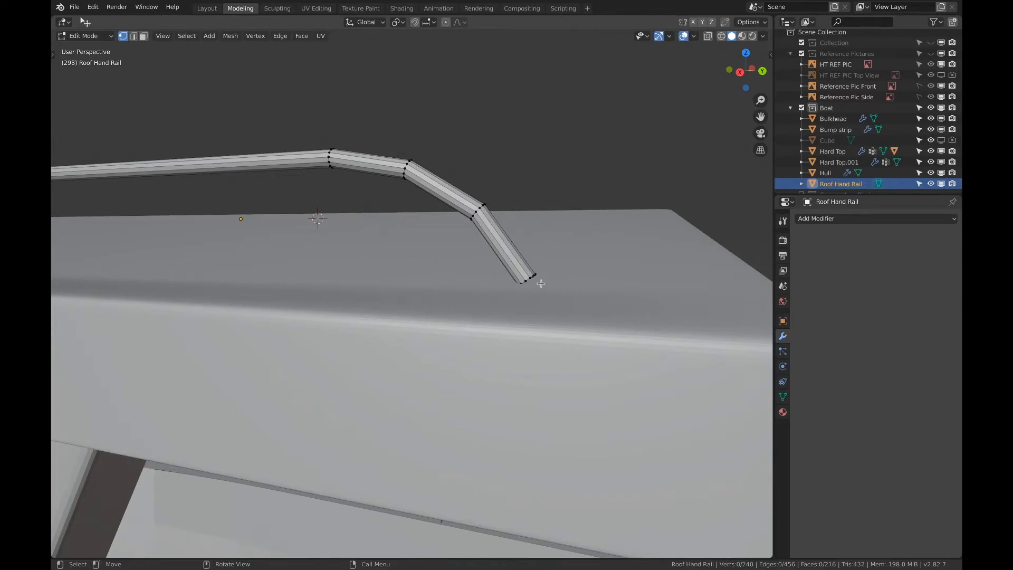
pyautogui.scroll(4, 533, 276)
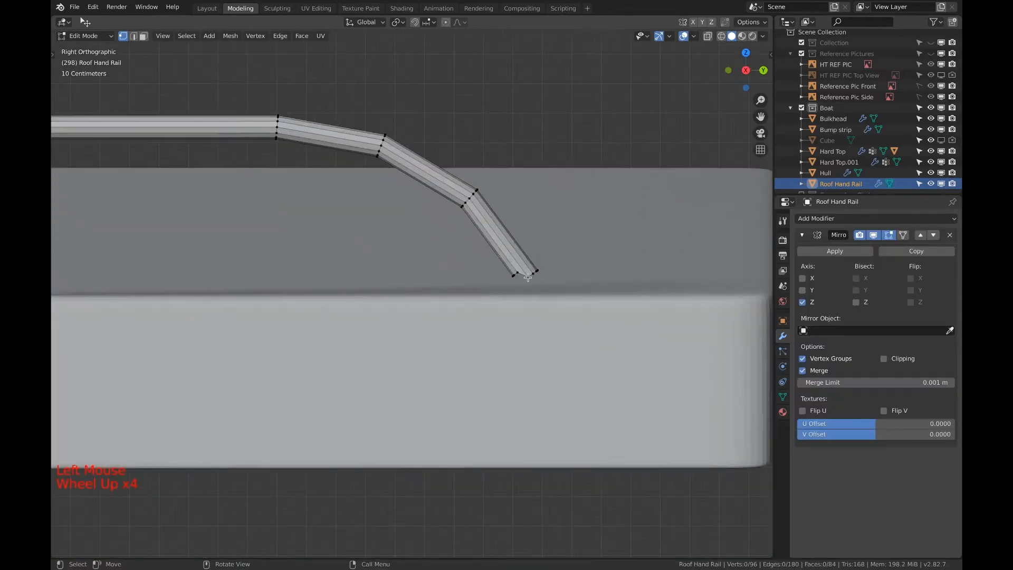
pyautogui.press('z')
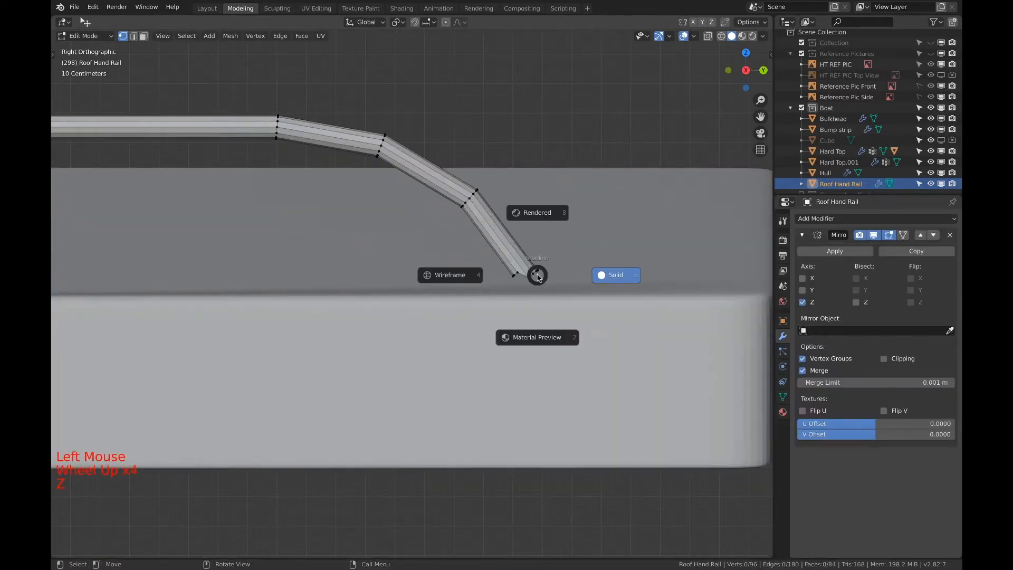
pyautogui.click(468, 276)
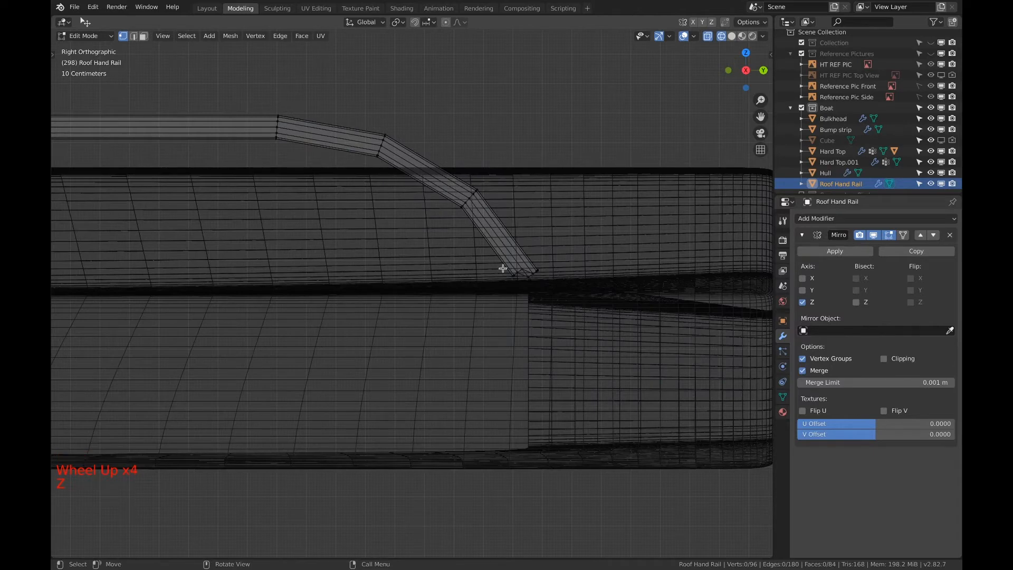
pyautogui.press('l')
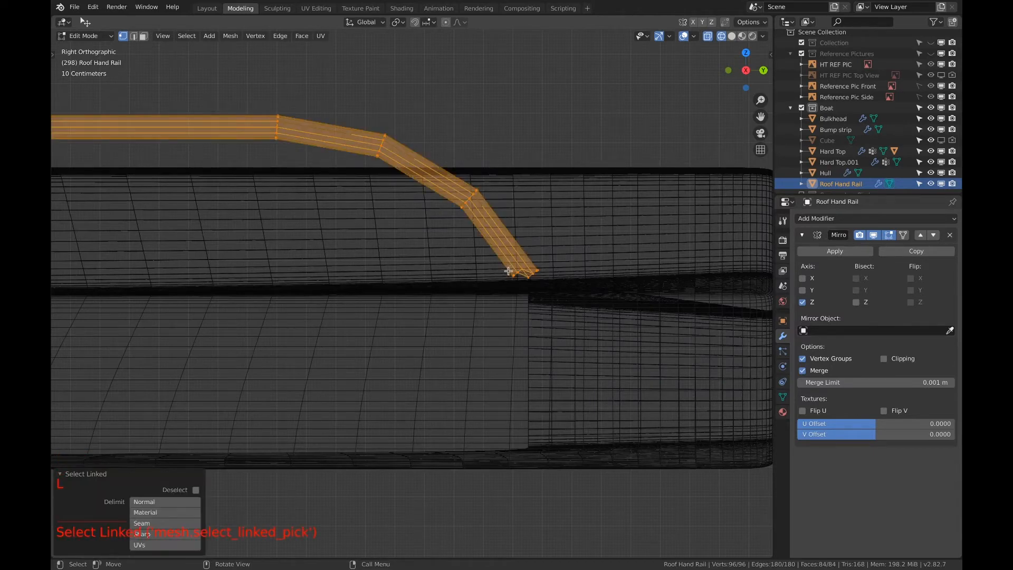
pyautogui.press('k')
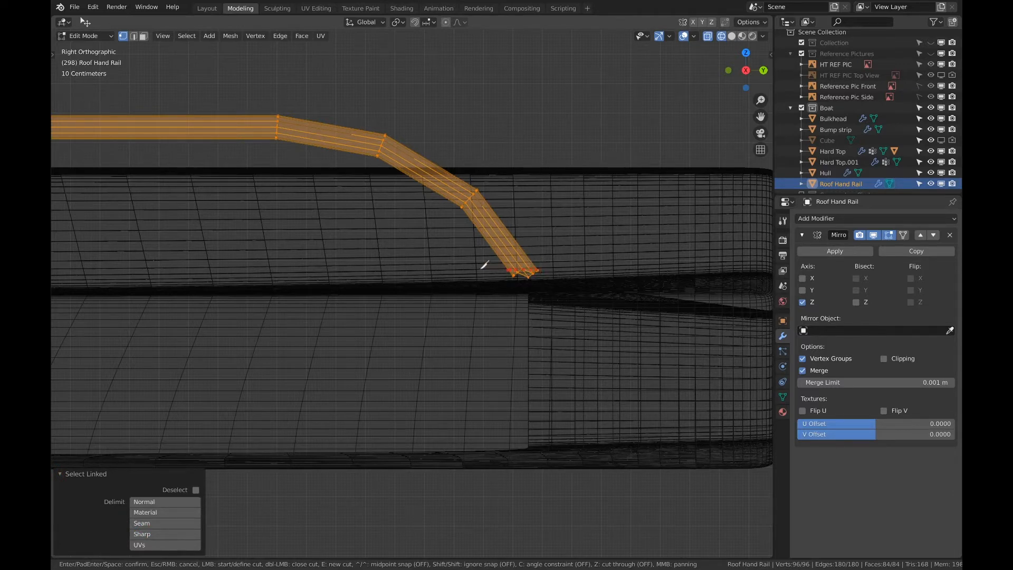
pyautogui.press('Return')
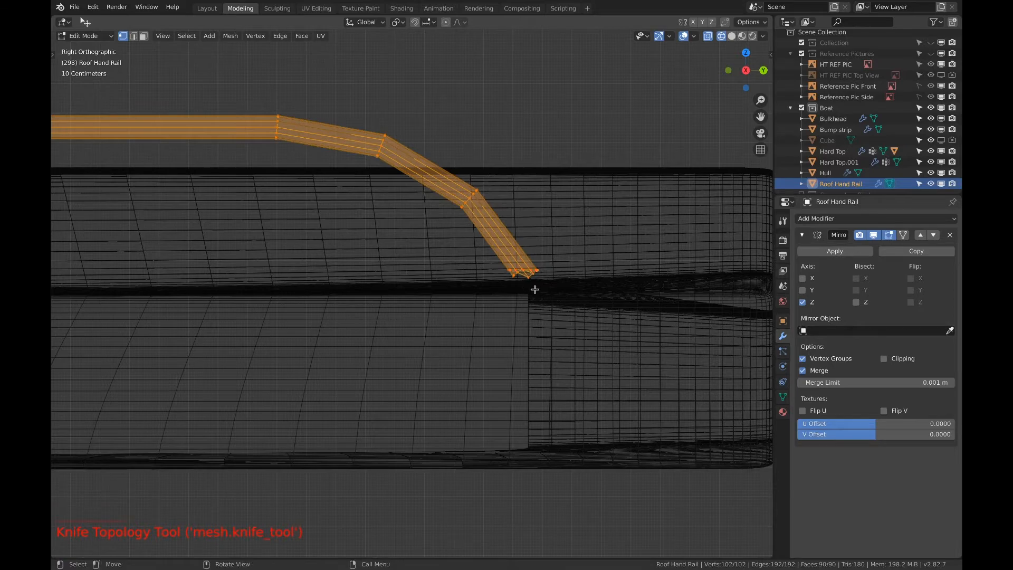
# Delete the jagged vertices below the knife cut at the hand rail's lower end
pyautogui.scroll(4, 534, 289)
pyautogui.keyDown('shift'); pyautogui.moveTo(552, 287); pyautogui.dragTo(414, 287, button='middle'); pyautogui.keyUp('shift')
pyautogui.scroll(4, 495, 290)
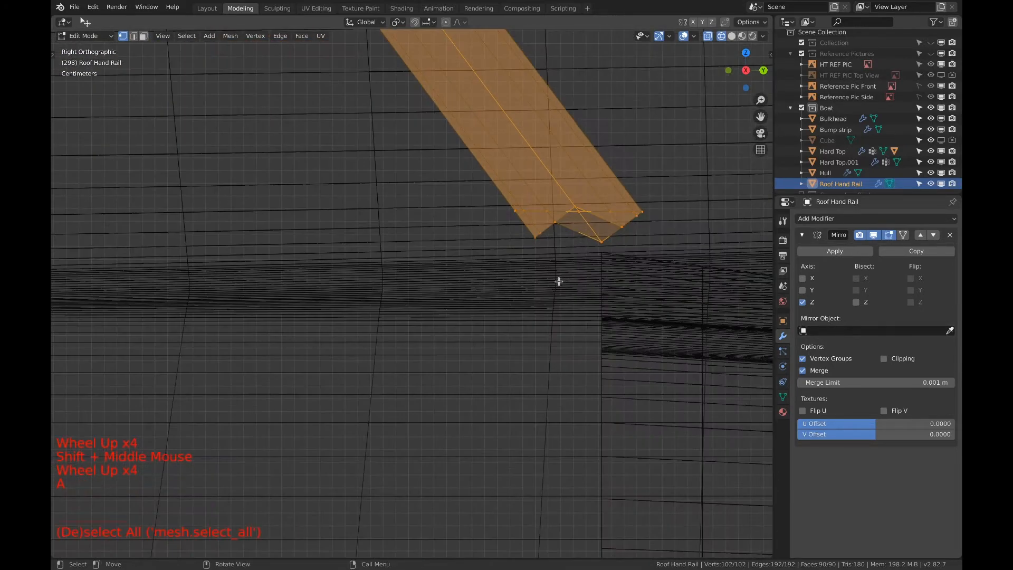
pyautogui.press('a')
pyautogui.press('a')
pyautogui.press('c')
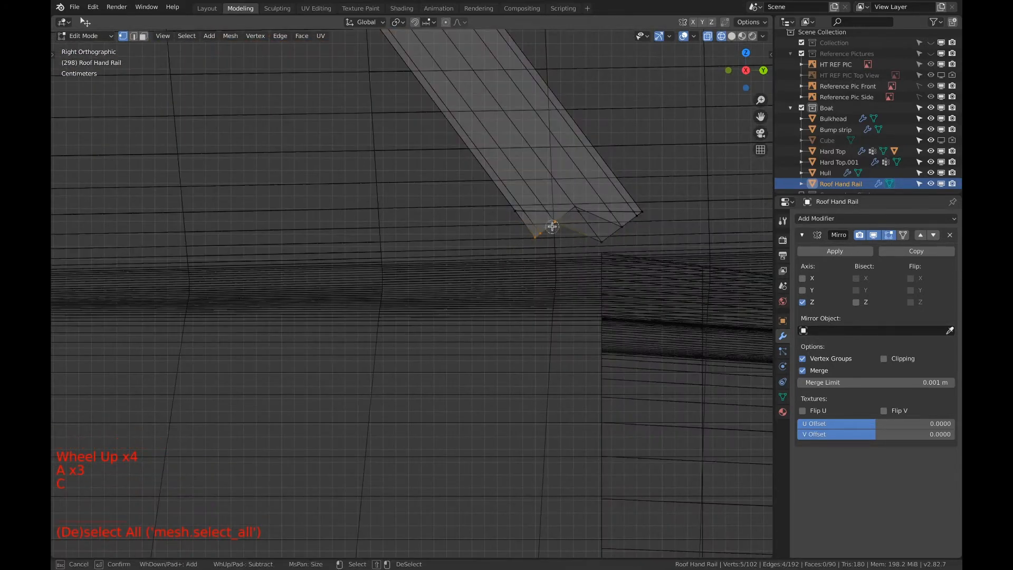
pyautogui.rightClick(636, 221)
pyautogui.press('x')
pyautogui.click(637, 238)
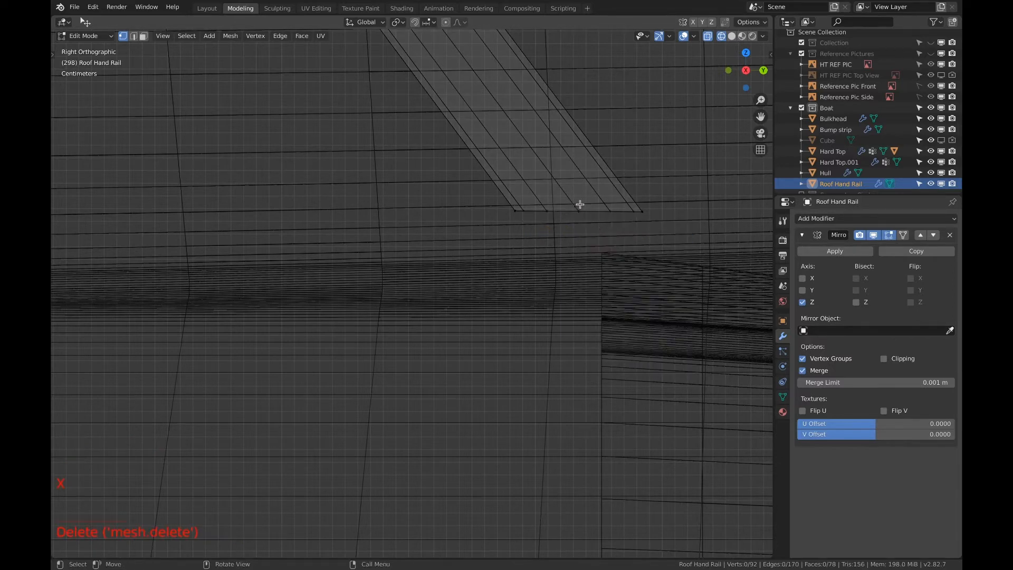
# Move the stray vertex at the hand rail's trimmed end about 0.004 m to line up with the cut edge
pyautogui.scroll(1, 574, 224)
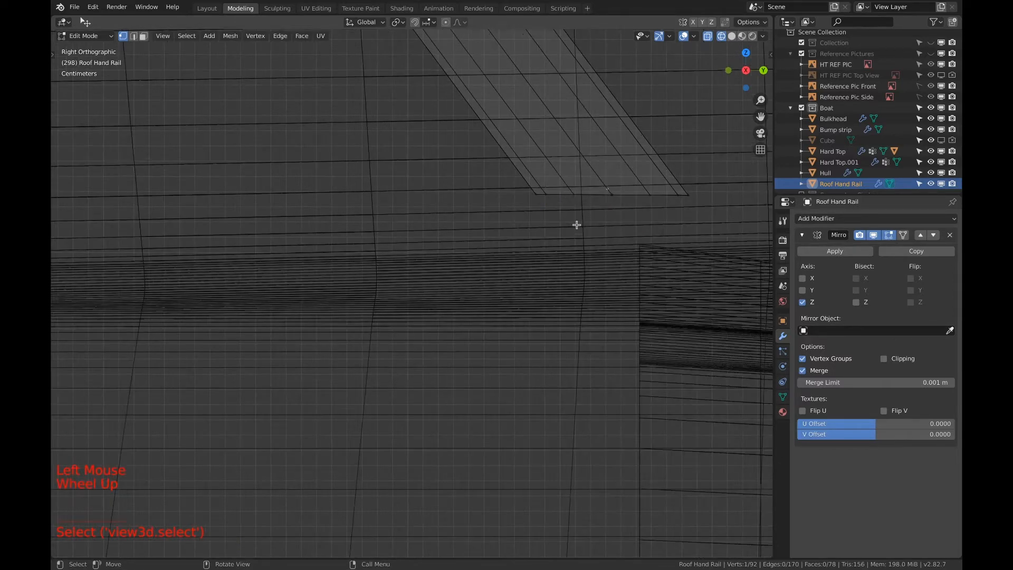
pyautogui.keyDown('shift'); pyautogui.moveTo(575, 223); pyautogui.dragTo(500, 248, button='middle'); pyautogui.keyUp('shift')
pyautogui.scroll(1, 557, 241)
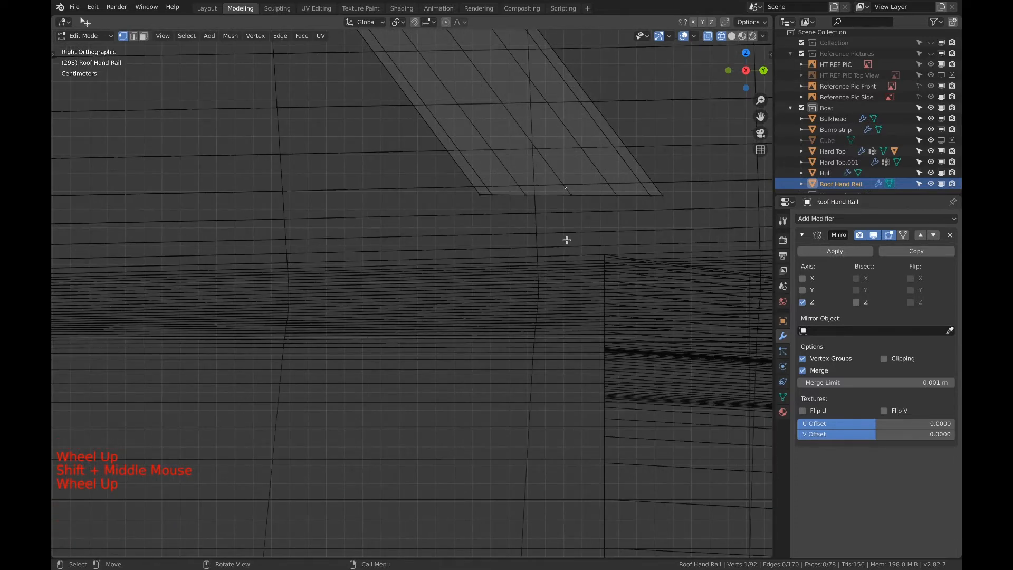
pyautogui.press('g')
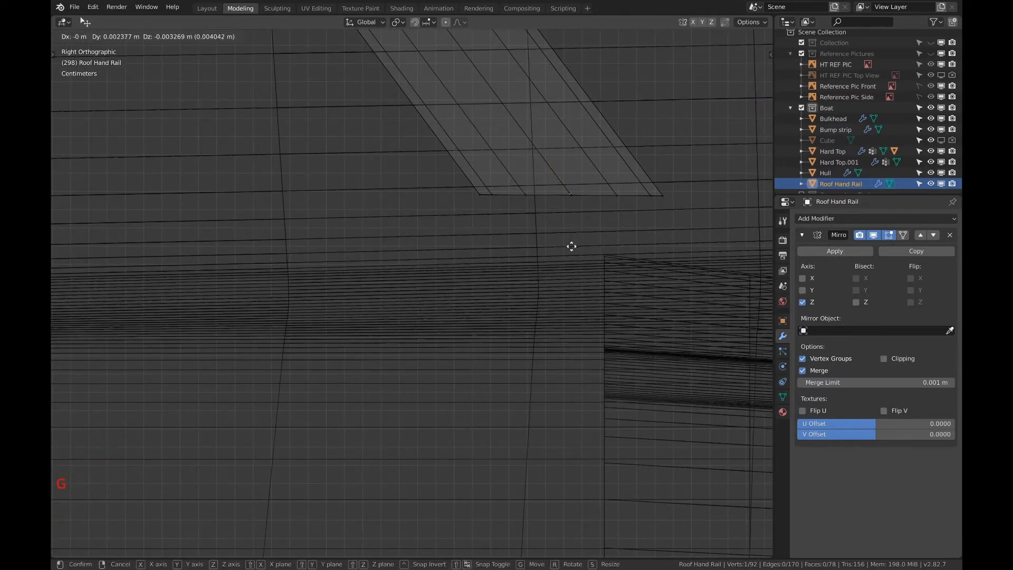
pyautogui.click(571, 246)
pyautogui.press('a')
pyautogui.press('a')
pyautogui.press('a')
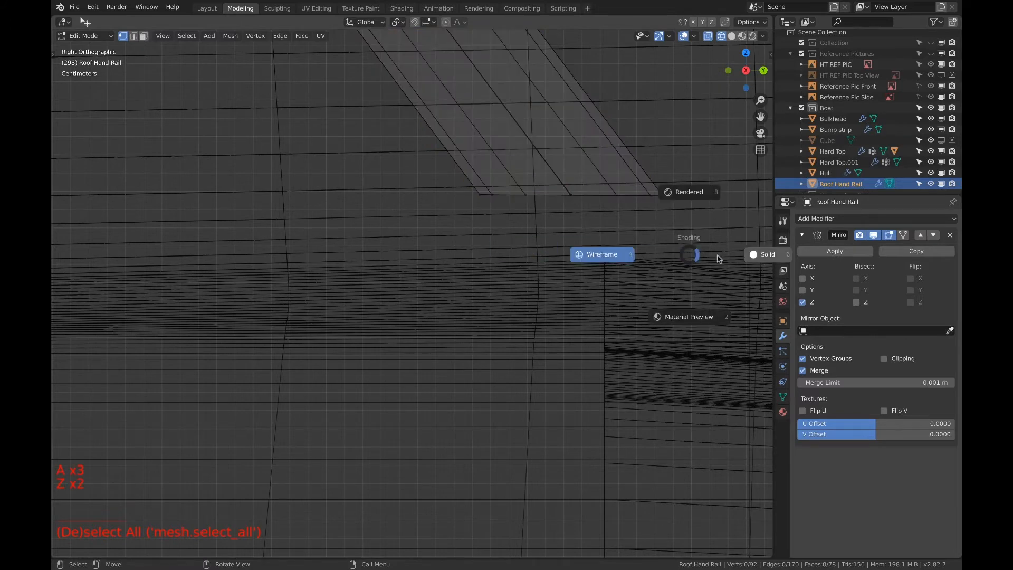
# Undo the vertex move and the deletion at the hand rail's lower end, keeping the knife cut
pyautogui.press('z')
pyautogui.scroll(-3, 573, 253)
pyautogui.scroll(-8, 572, 252)
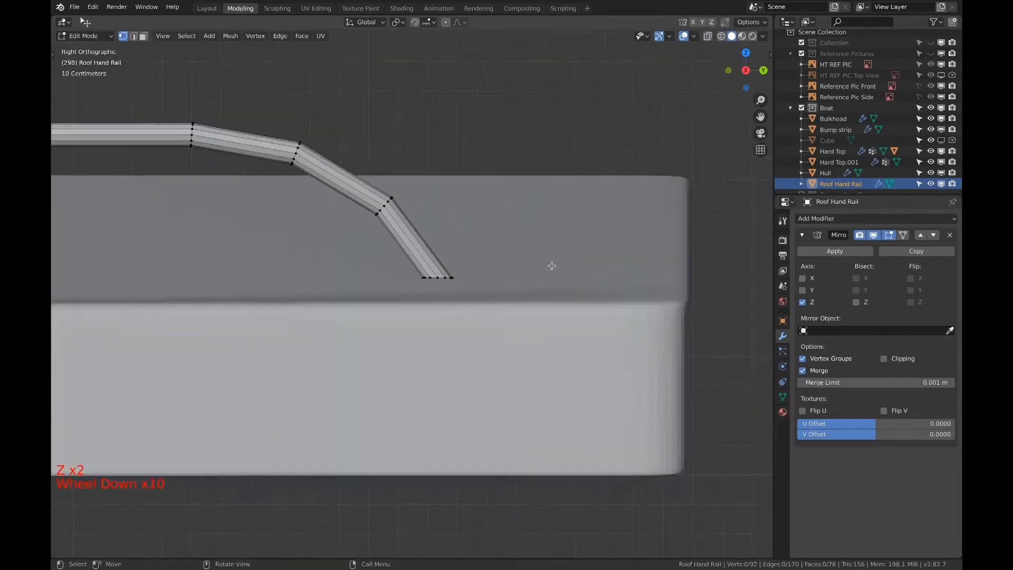
pyautogui.moveTo(550, 267); pyautogui.dragTo(403, 293, button='middle')
pyautogui.scroll(3, 236, 271)
pyautogui.keyDown('shift'); pyautogui.moveTo(240, 269); pyautogui.dragTo(350, 316, button='middle'); pyautogui.keyUp('shift')
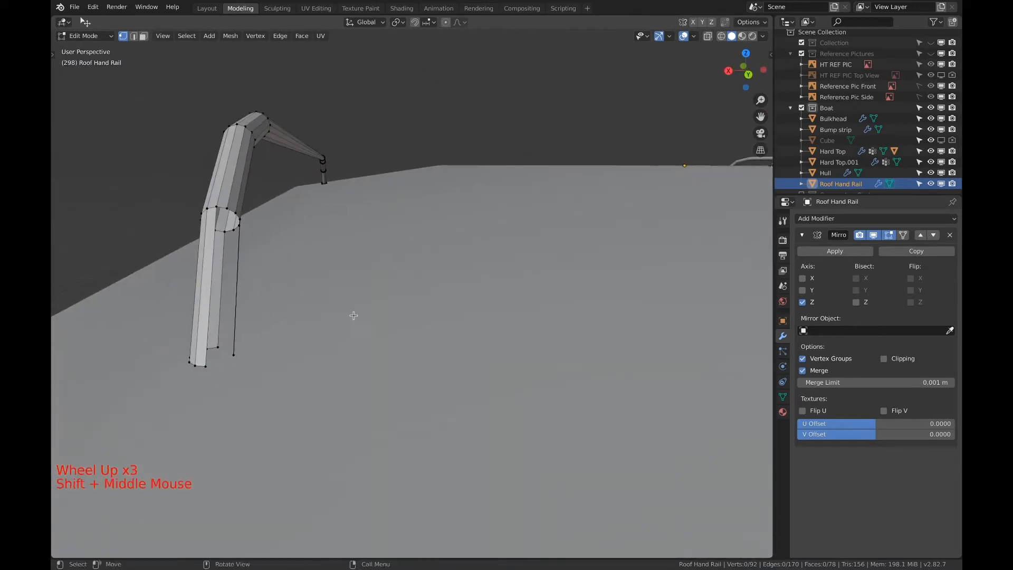
pyautogui.scroll(2, 243, 307)
pyautogui.press('super+z')
pyautogui.press('super+z')
pyautogui.press('super+z')
pyautogui.press('super+z')
pyautogui.press('super+z')
pyautogui.press('super+z')
pyautogui.press('super+z')
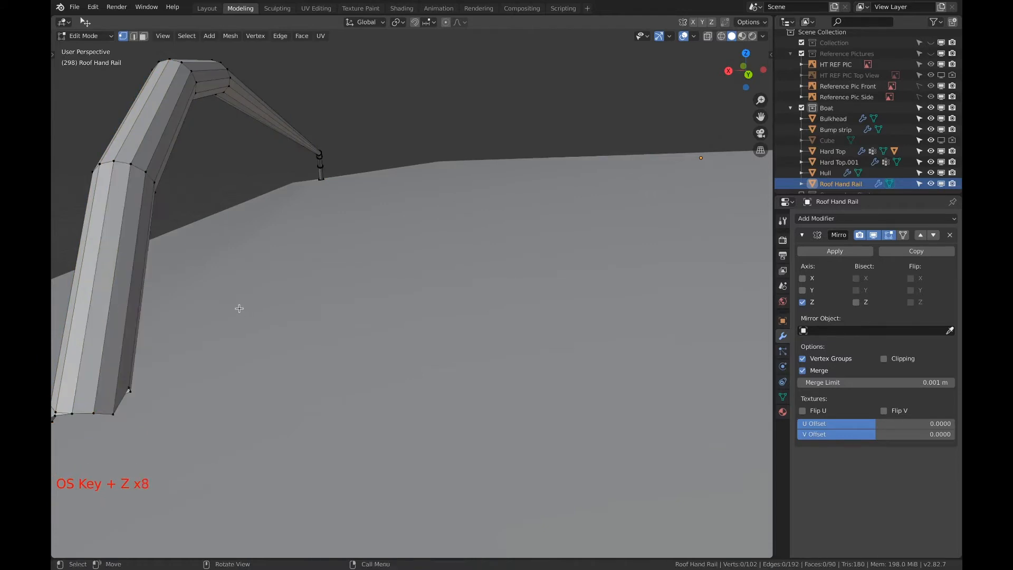
# Extend the knife cut from its existing corner across the uncut adjacent faces at the foot of the hand rail
pyautogui.moveTo(171, 317); pyautogui.dragTo(445, 303, button='middle')
pyautogui.scroll(3, 453, 306)
pyautogui.scroll(6, 453, 306)
pyautogui.press('k')
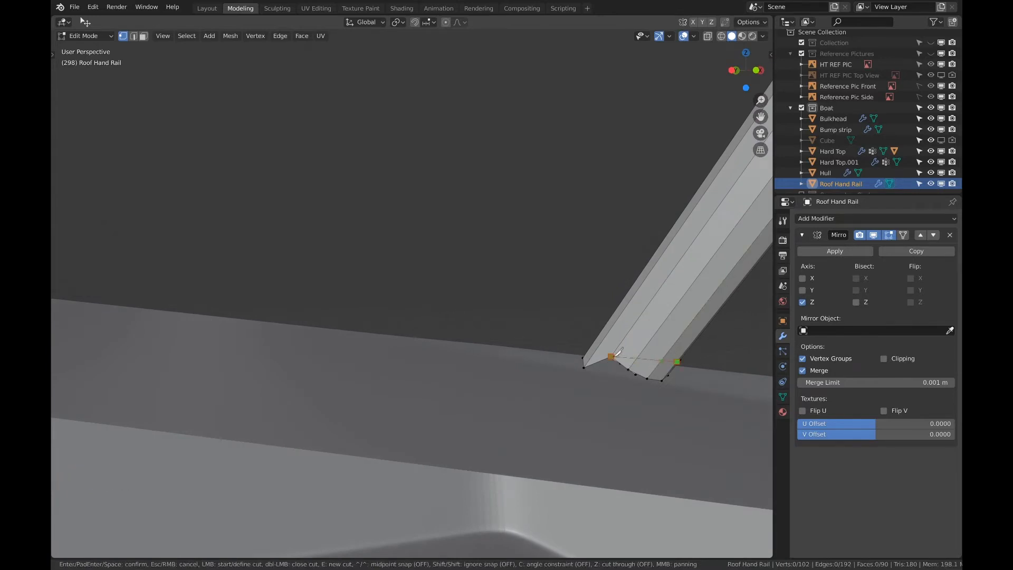
pyautogui.press('Return')
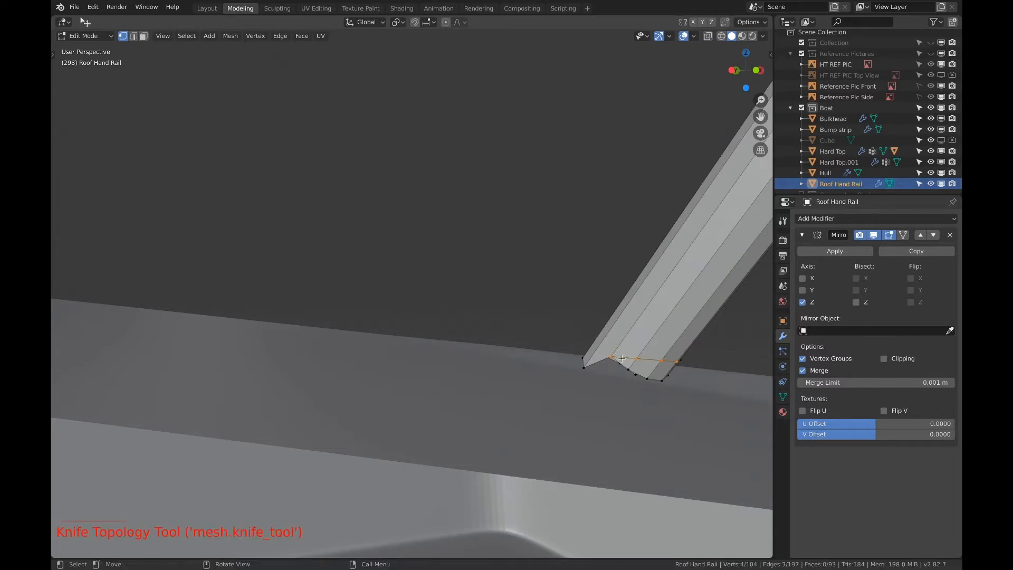
# Continue the knife cut across the remaining uncut faces on the other side of the hand rail's foot
pyautogui.moveTo(621, 358); pyautogui.dragTo(660, 370, button='middle')
pyautogui.keyDown('shift'); pyautogui.moveTo(485, 375); pyautogui.dragTo(539, 371, button='middle'); pyautogui.keyUp('shift')
pyautogui.scroll(5, 395, 344)
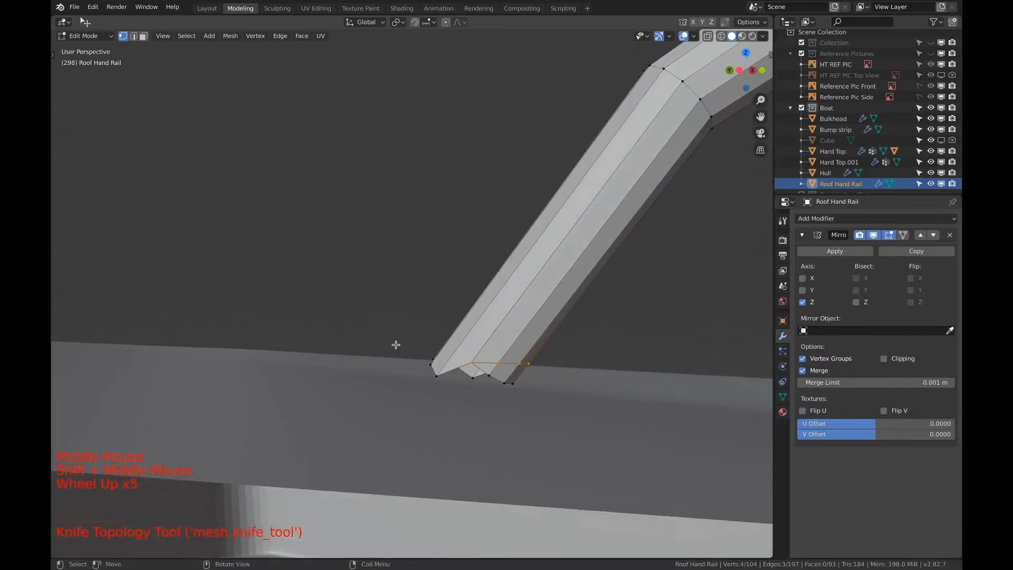
pyautogui.scroll(7, 396, 346)
pyautogui.moveTo(396, 348); pyautogui.dragTo(729, 399, button='middle')
pyautogui.keyDown('shift'); pyautogui.moveTo(149, 336); pyautogui.dragTo(385, 366, button='middle'); pyautogui.keyUp('shift')
pyautogui.keyDown('shift'); pyautogui.moveTo(385, 365); pyautogui.dragTo(412, 374, button='middle'); pyautogui.keyUp('shift')
pyautogui.press('k')
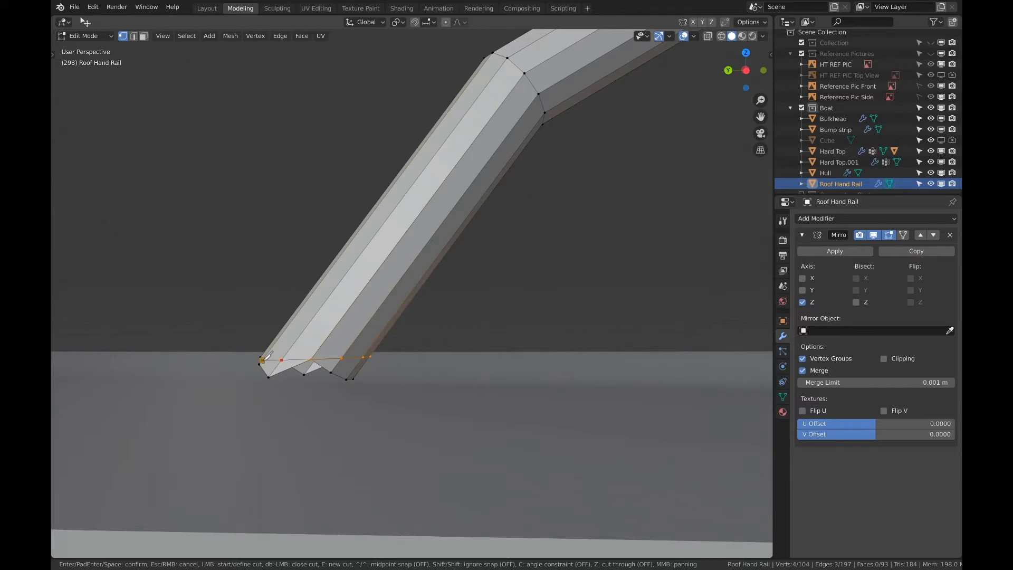
pyautogui.press('Return')
# Slide the misaligned cut vertex at the hand rail's foot down its edge by a factor of 1.000
pyautogui.scroll(-20, 267, 359)
pyautogui.moveTo(267, 355); pyautogui.dragTo(406, 363, button='middle')
pyautogui.scroll(13, 384, 322)
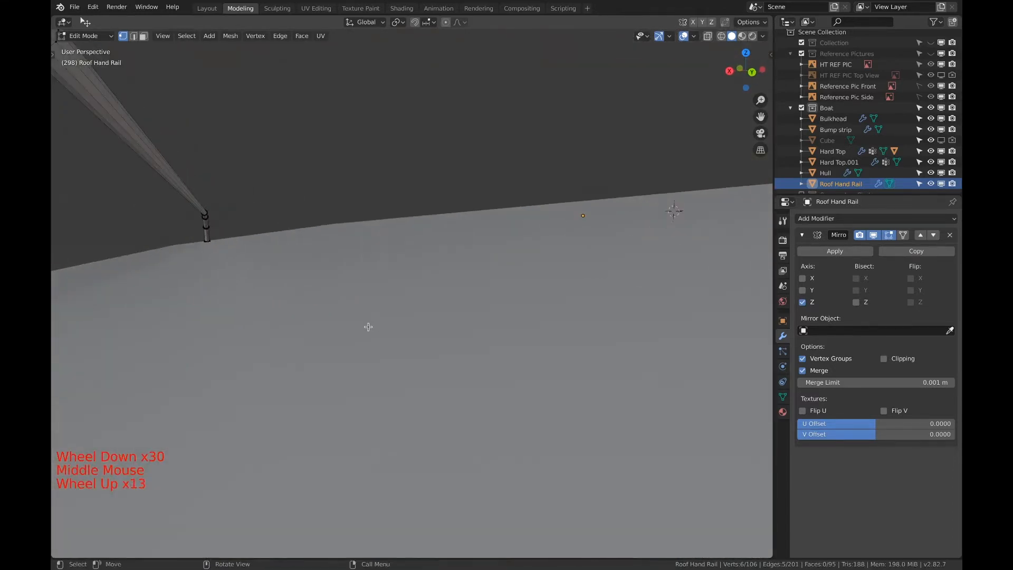
pyautogui.scroll(-3, 369, 328)
pyautogui.keyDown('shift'); pyautogui.scroll(-1, 355, 328); pyautogui.keyUp('shift')
pyautogui.scroll(-4, 355, 330)
pyautogui.keyDown('shift'); pyautogui.moveTo(355, 330); pyautogui.dragTo(312, 344, button='middle'); pyautogui.keyUp('shift')
pyautogui.scroll(5, 239, 342)
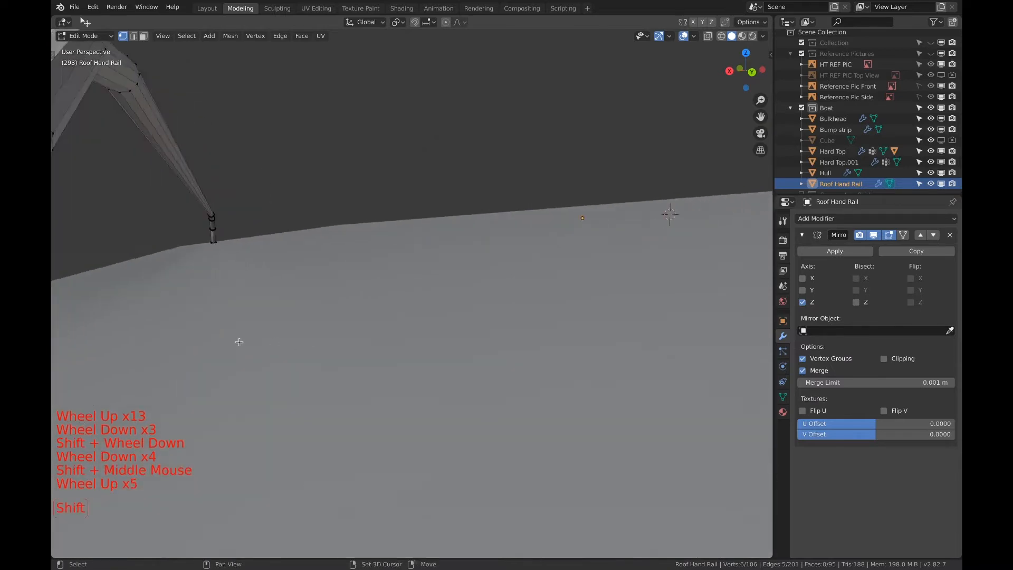
pyautogui.keyDown('shift'); pyautogui.moveTo(239, 342); pyautogui.dragTo(350, 316, button='middle'); pyautogui.keyUp('shift')
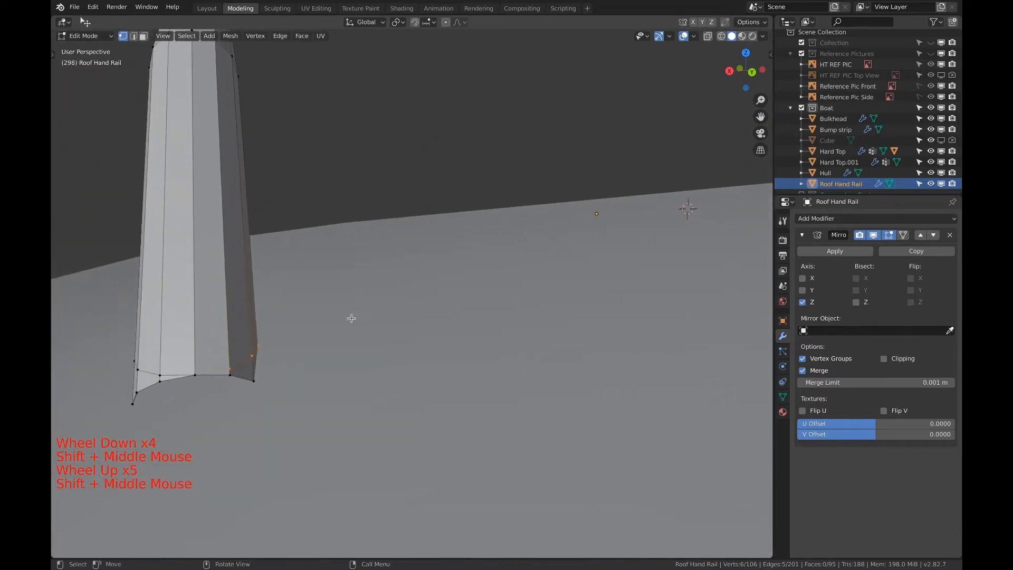
pyautogui.click(230, 369)
pyautogui.press('g')
pyautogui.press('g')
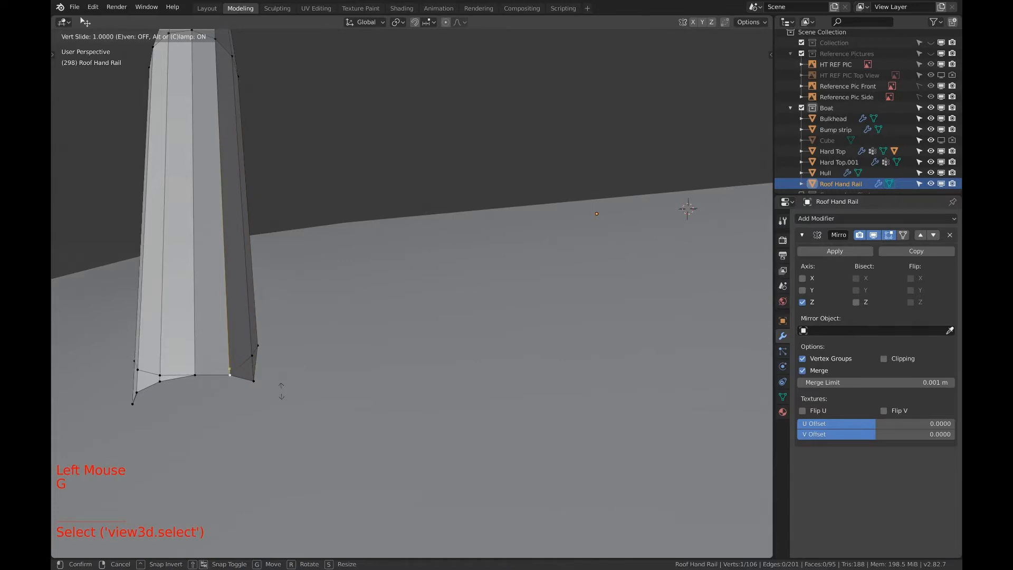
pyautogui.click(281, 390)
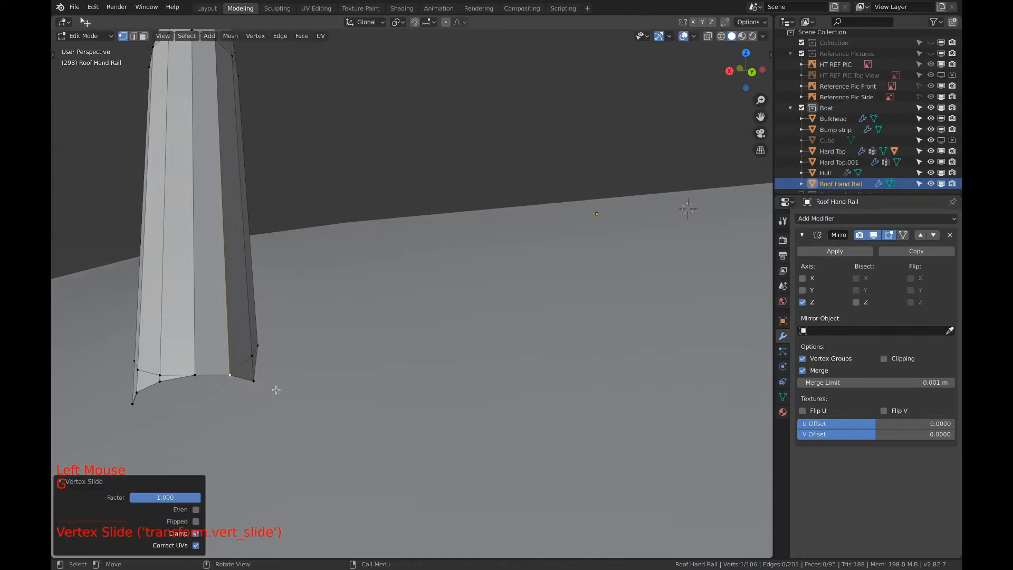
# Delete the leftover vertices below the knife cut at the hand rail's foot, selecting through the mesh in a wireframe side view
pyautogui.click(738, 70)
pyautogui.scroll(-1, 760, 116)
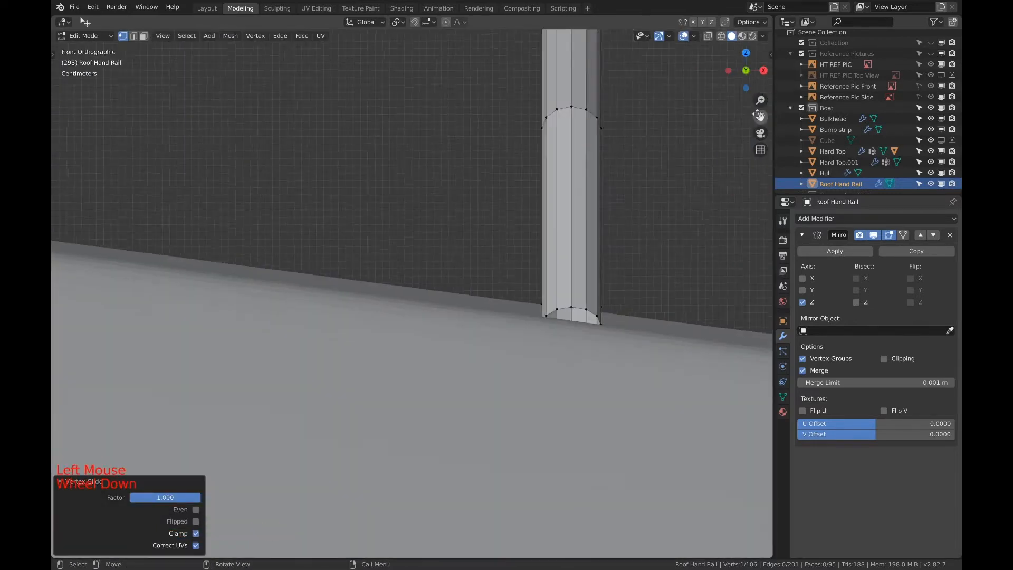
pyautogui.scroll(-2, 747, 69)
pyautogui.click(763, 70)
pyautogui.scroll(2, 527, 322)
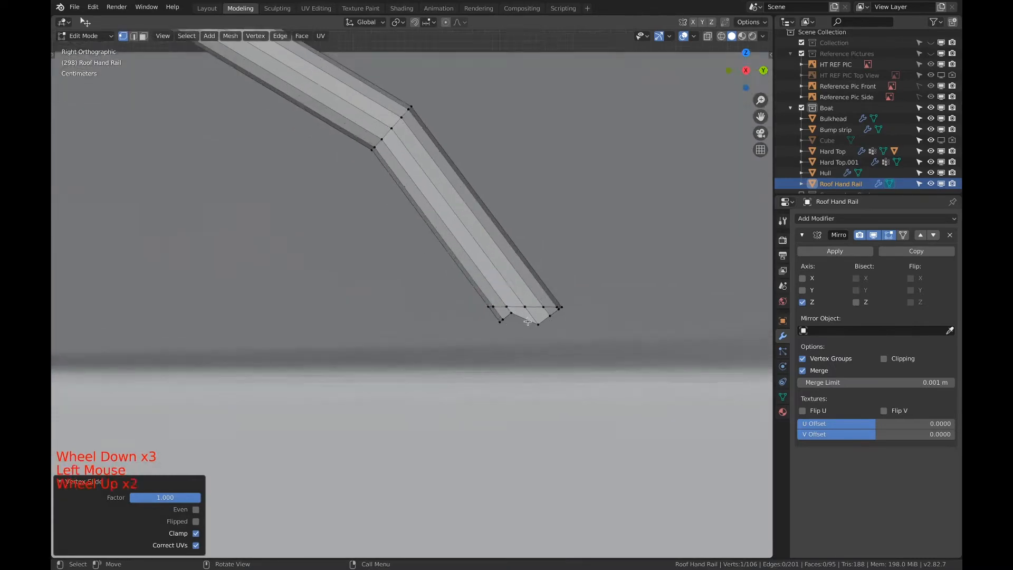
pyautogui.scroll(1, 527, 321)
pyautogui.press('z')
pyautogui.press('a')
pyautogui.press('a')
pyautogui.press('a')
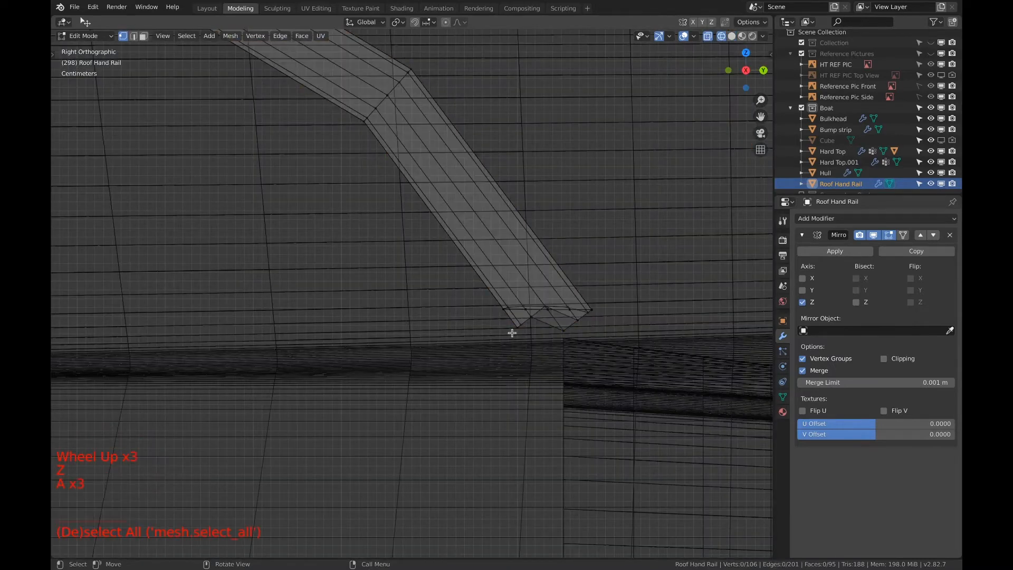
pyautogui.press('c')
pyautogui.moveTo(519, 323)
pyautogui.mouseDown()
pyautogui.moveTo(569, 317)
pyautogui.moveTo(582, 329)
pyautogui.mouseUp()
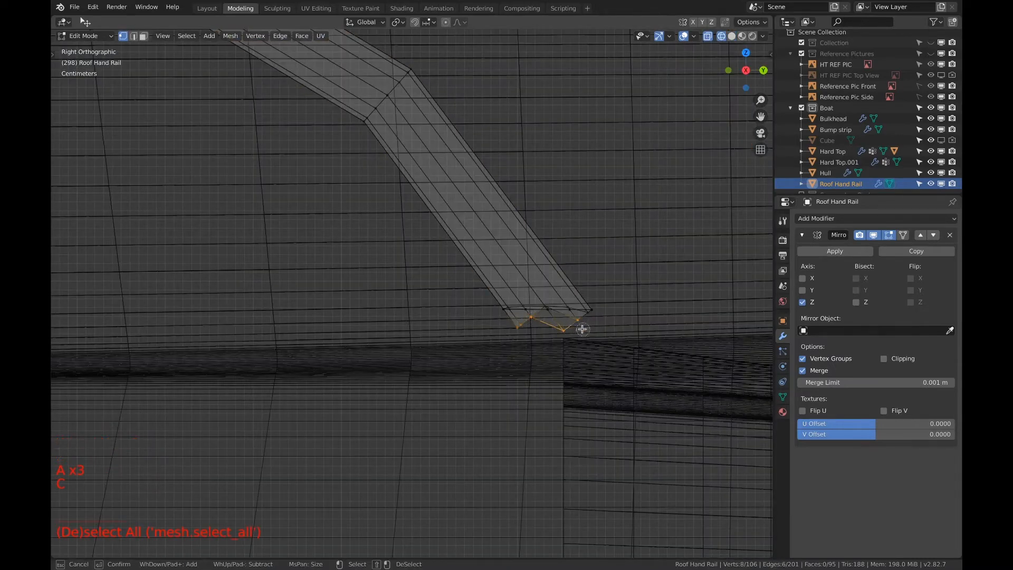
pyautogui.rightClick(582, 330)
pyautogui.press('x')
pyautogui.click(576, 331)
# Delete the stray vertex sticking out below the outer corner of the hand rail's trimmed foot
pyautogui.scroll(1, 563, 332)
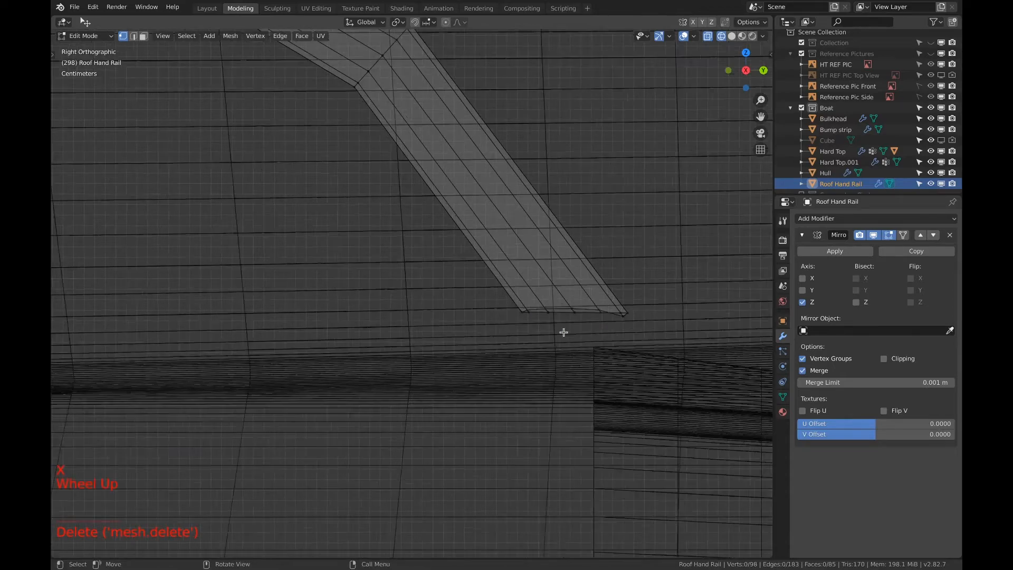
pyautogui.scroll(1, 563, 332)
pyautogui.keyDown('shift'); pyautogui.moveTo(563, 332); pyautogui.dragTo(502, 337, button='middle'); pyautogui.keyUp('shift')
pyautogui.scroll(3, 523, 339)
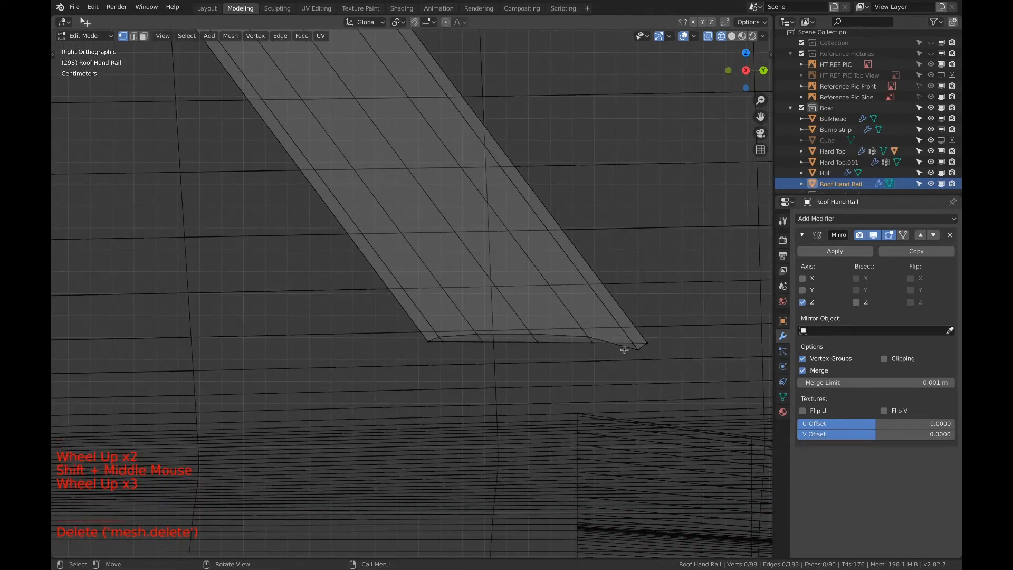
pyautogui.click(639, 351)
pyautogui.press('g')
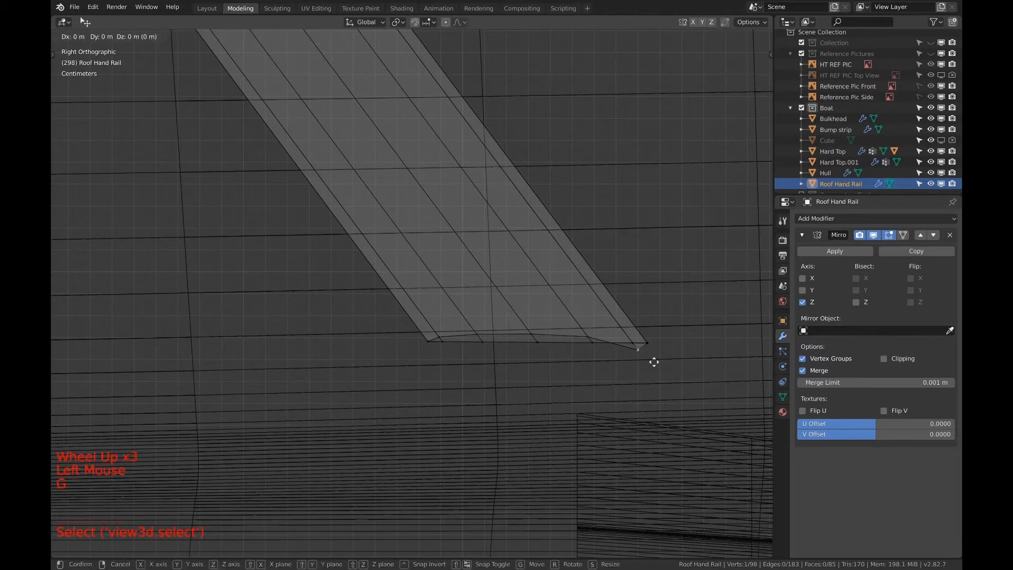
pyautogui.click(650, 355)
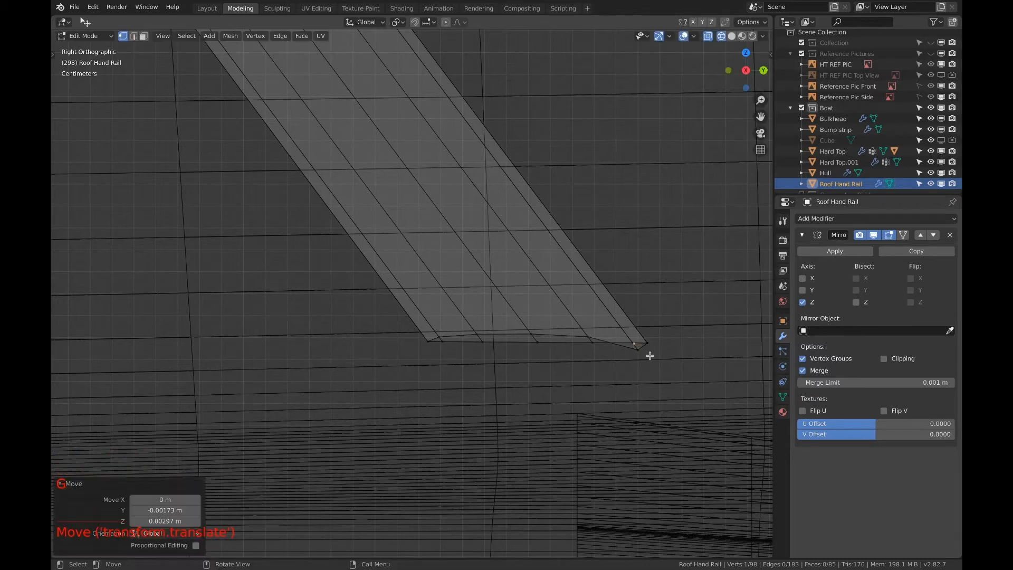
pyautogui.press('g')
pyautogui.rightClick(681, 368)
pyautogui.press('x')
pyautogui.click(665, 367)
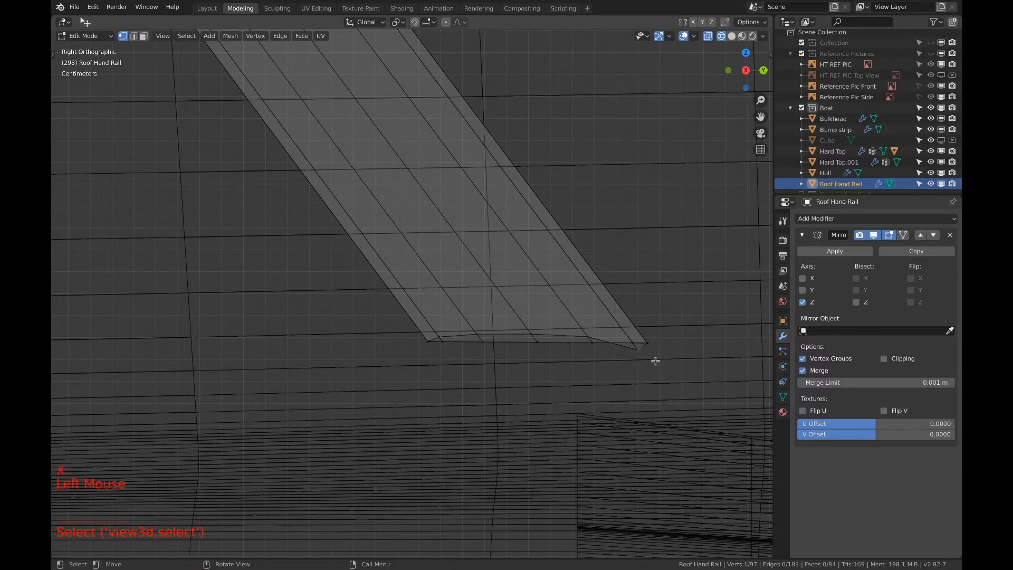
pyautogui.press('a')
pyautogui.press('a')
pyautogui.press('a')
pyautogui.press('c')
pyautogui.click(563, 331)
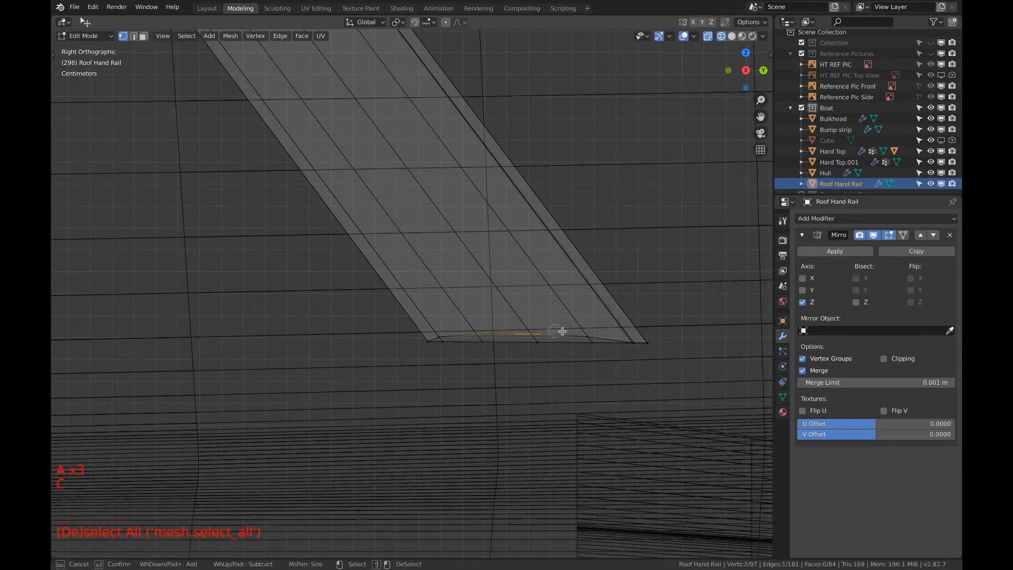
pyautogui.click(446, 331)
pyautogui.rightClick(446, 331)
pyautogui.press('g')
pyautogui.click(574, 373)
pyautogui.press('c')
pyautogui.click(591, 341)
pyautogui.keyDown('shift'); pyautogui.click(484, 343); pyautogui.keyUp('shift')
pyautogui.press('g')
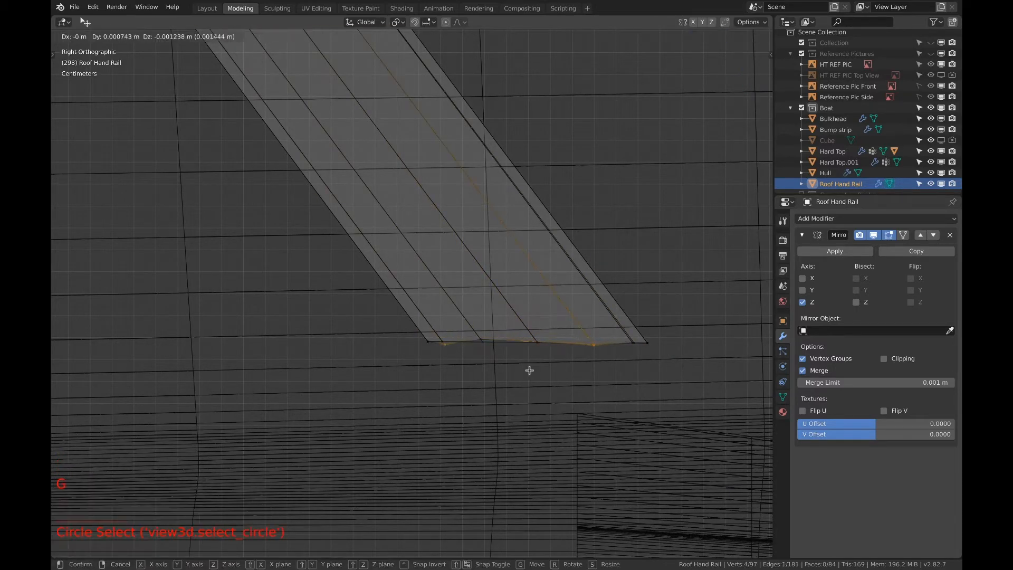
pyautogui.rightClick(530, 371)
pyautogui.press('g')
pyautogui.rightClick(495, 359)
# Flatten all the end vertices of the hand rail's foot into one level by scaling them to 0 along Z
pyautogui.press('a')
pyautogui.press('a')
pyautogui.press('a')
pyautogui.press('c')
pyautogui.moveTo(430, 343); pyautogui.dragTo(649, 343)
pyautogui.rightClick(666, 343)
pyautogui.press('s')
pyautogui.press('z')
pyautogui.press('0')
pyautogui.press('Return')
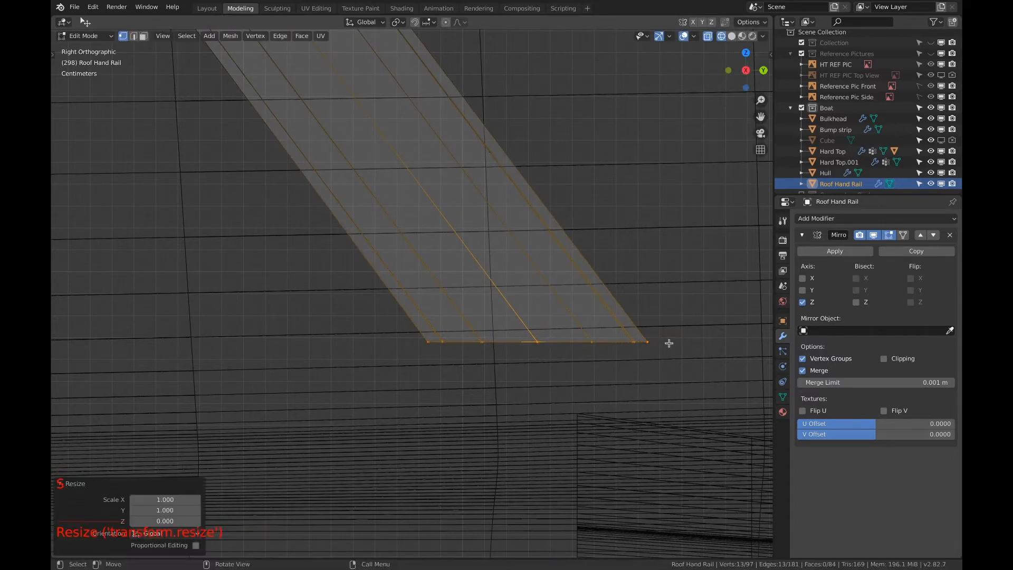
# Extrude the flattened end loop outward in solid view to form a base flange, scaled by about 1.789
pyautogui.scroll(-7, 669, 343)
pyautogui.press('z')
pyautogui.click(606, 346)
pyautogui.scroll(-10, 391, 380)
pyautogui.moveTo(606, 346); pyautogui.dragTo(443, 376, button='middle')
pyautogui.scroll(7, 361, 362)
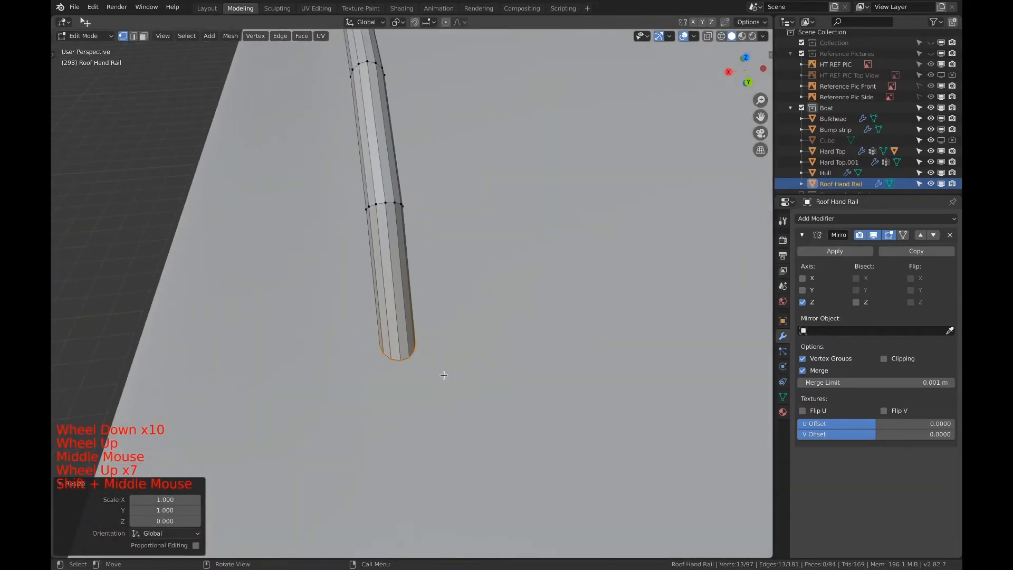
pyautogui.press('s')
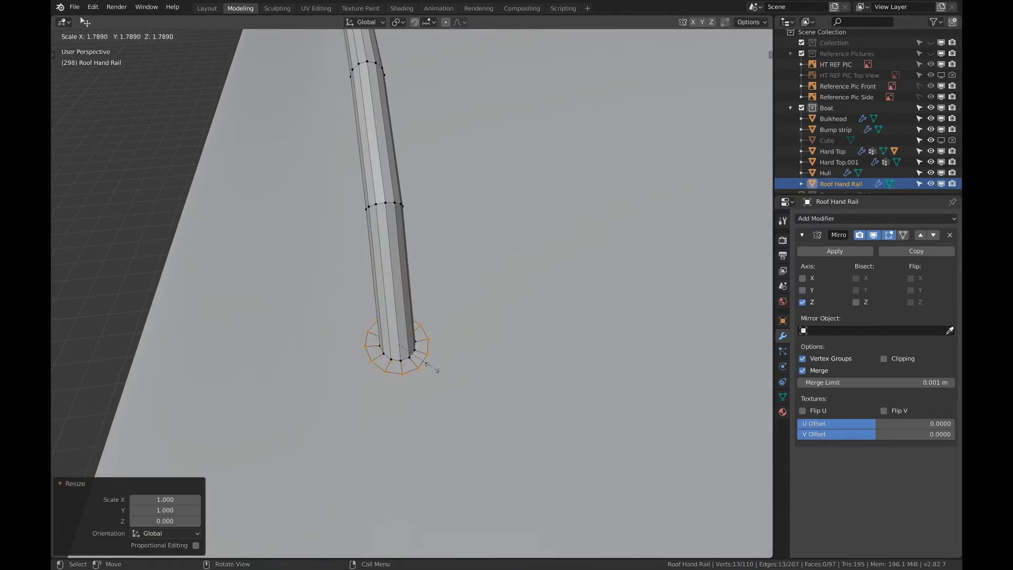
pyautogui.click(432, 367)
# Stretch the flange's outer loop along the Y axis by a factor of about 1.9
pyautogui.press('s')
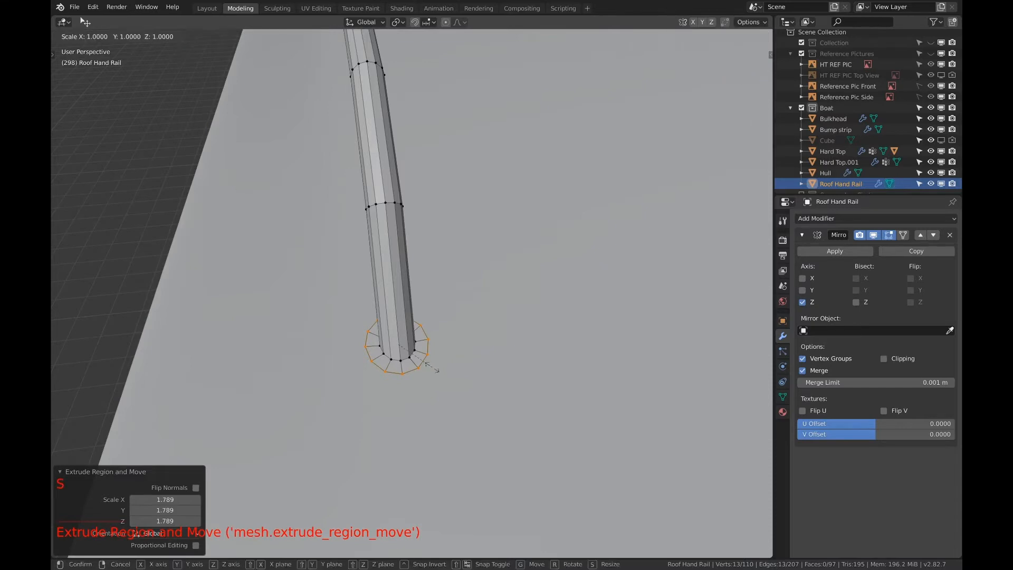
pyautogui.press('y')
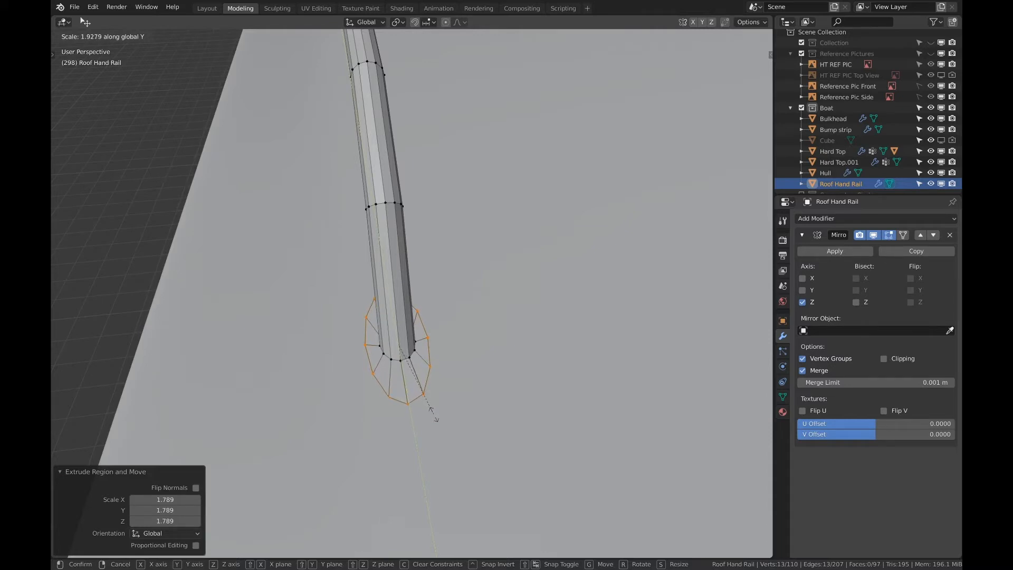
pyautogui.click(436, 420)
# Straighten one long side of the flange by scaling its three outer rim vertices to 0 along X
pyautogui.press('a')
pyautogui.press('a')
pyautogui.press('a')
pyautogui.press('c')
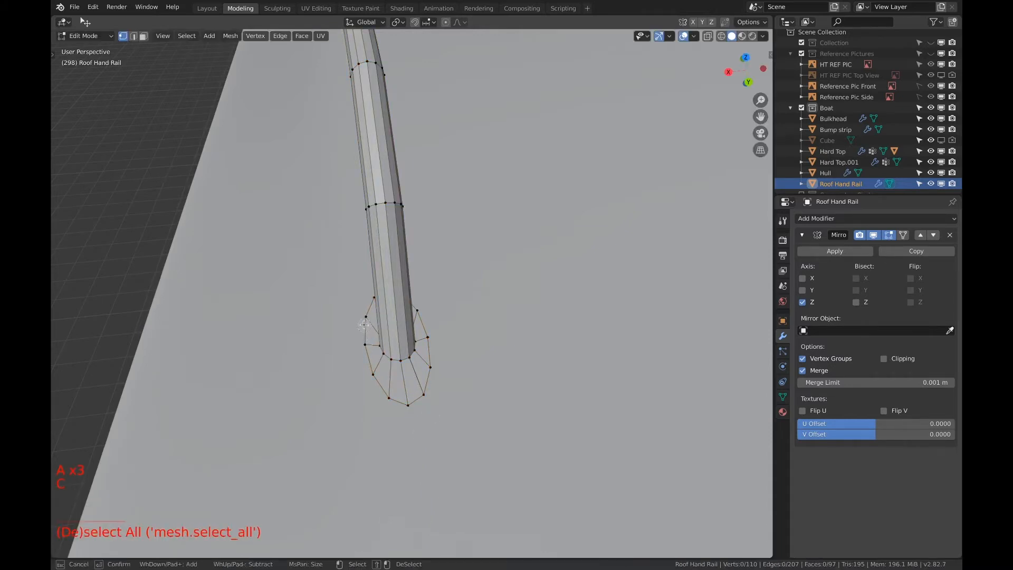
pyautogui.rightClick(373, 371)
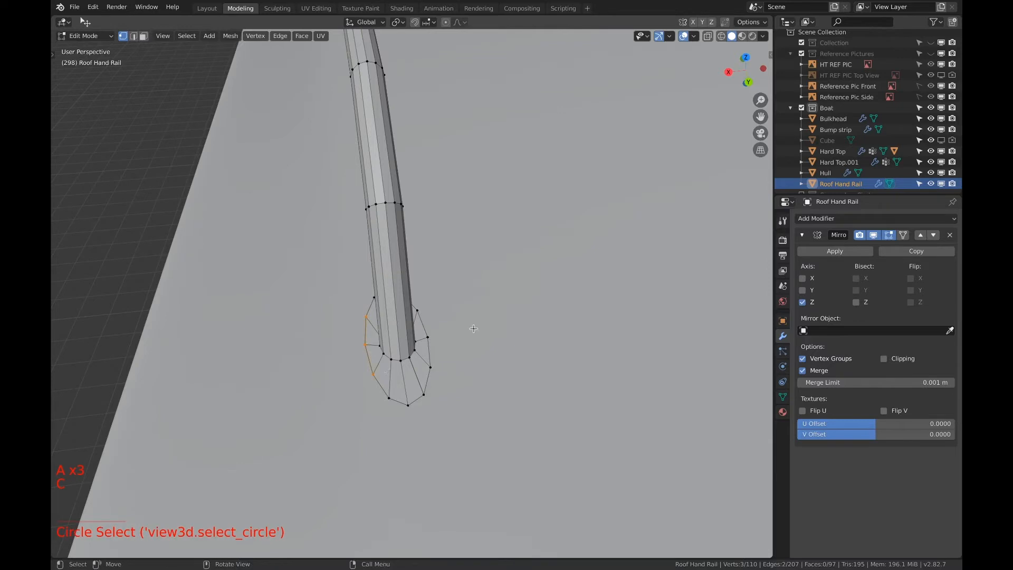
pyautogui.press('s')
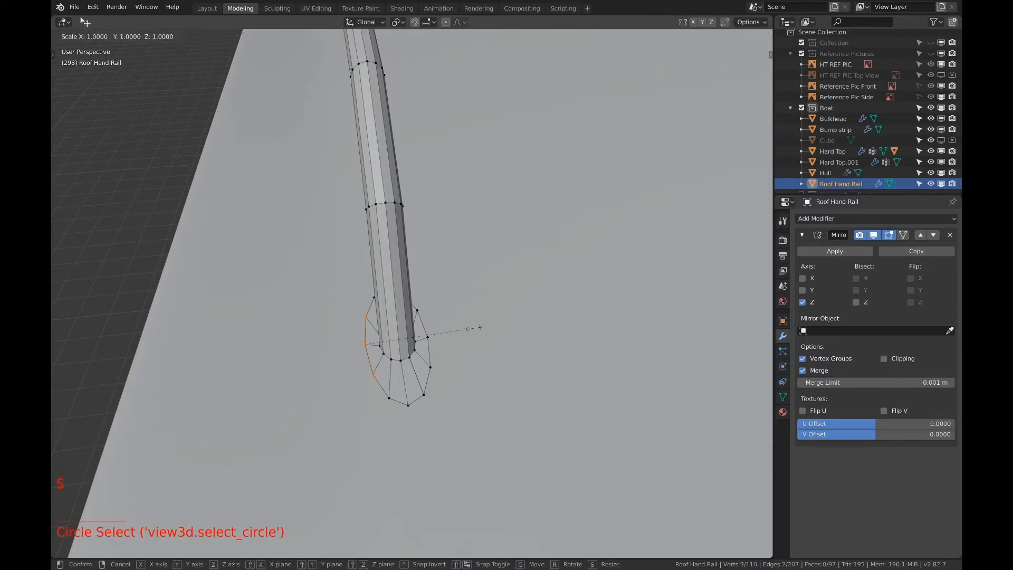
pyautogui.write('x')
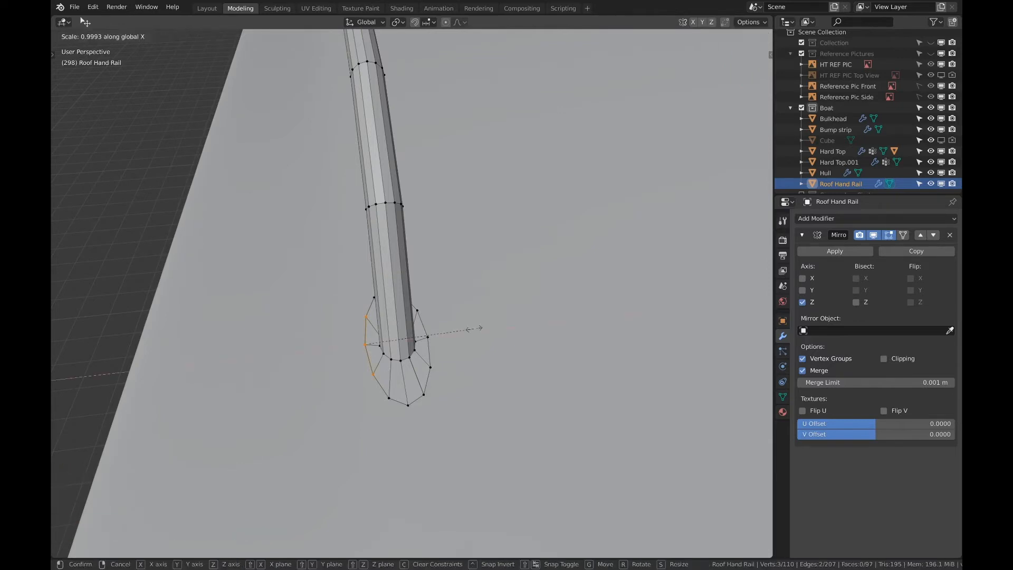
pyautogui.write('0')
pyautogui.press('Return')
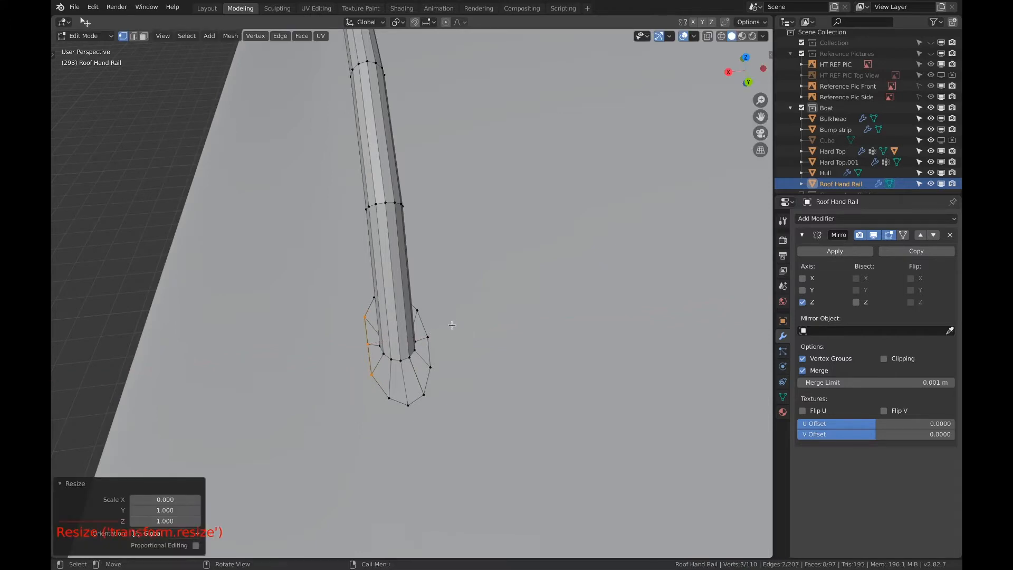
# Straighten the opposite long side of the flange by scaling its three outer rim vertices to 0 along X
pyautogui.press('a')
pyautogui.press('a')
pyautogui.press('a')
pyautogui.press('c')
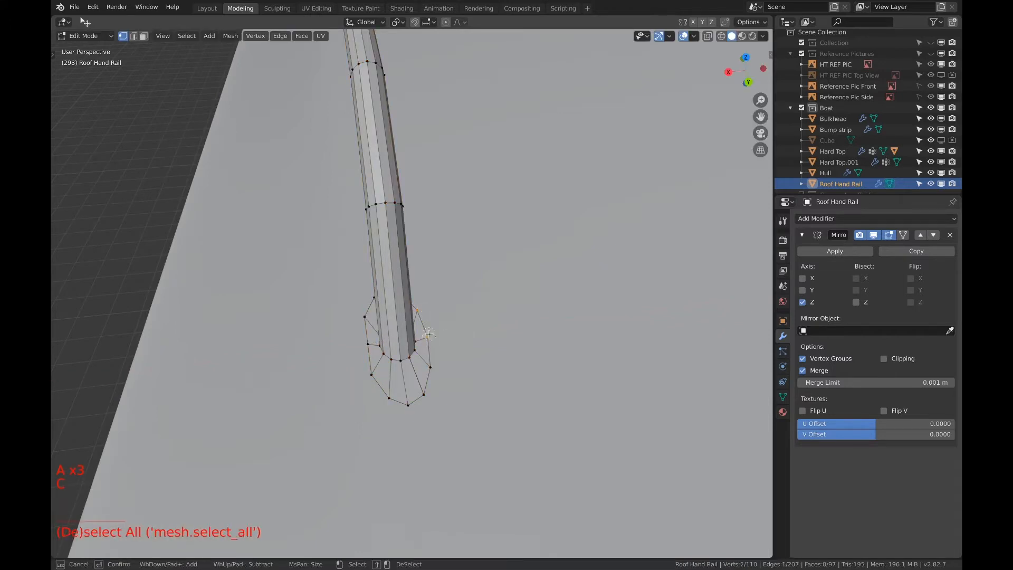
pyautogui.rightClick(437, 361)
pyautogui.press('s')
pyautogui.press('x')
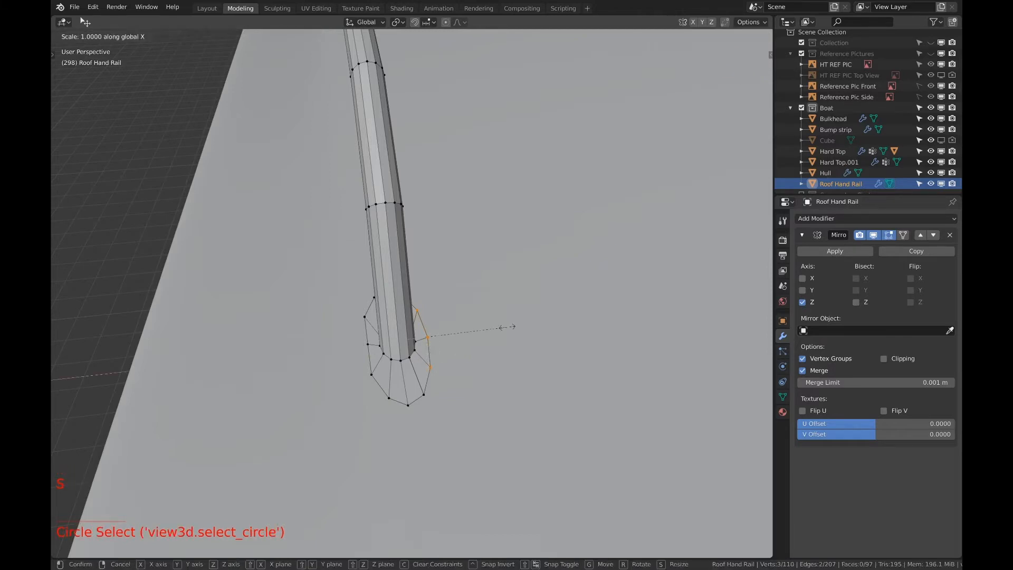
pyautogui.press('0')
pyautogui.press('Return')
# Extrude the flange's outer edge loop downward by 0.0122 m along Z to give the base plate thickness
pyautogui.moveTo(513, 328); pyautogui.dragTo(430, 350, button='middle')
pyautogui.scroll(4, 430, 349)
pyautogui.scroll(-1, 430, 350)
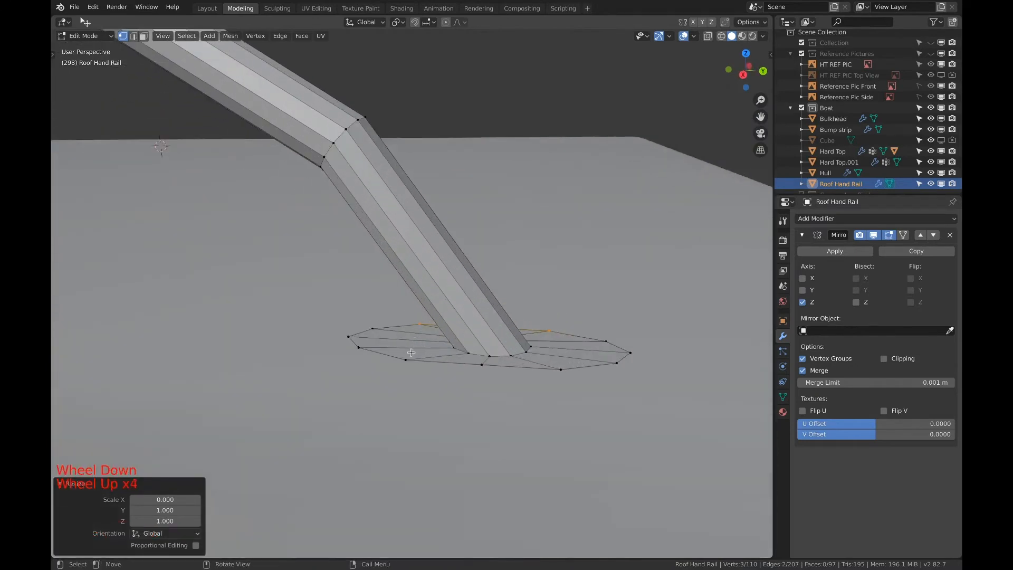
pyautogui.keyDown('alt'); pyautogui.click(391, 355); pyautogui.keyUp('alt')
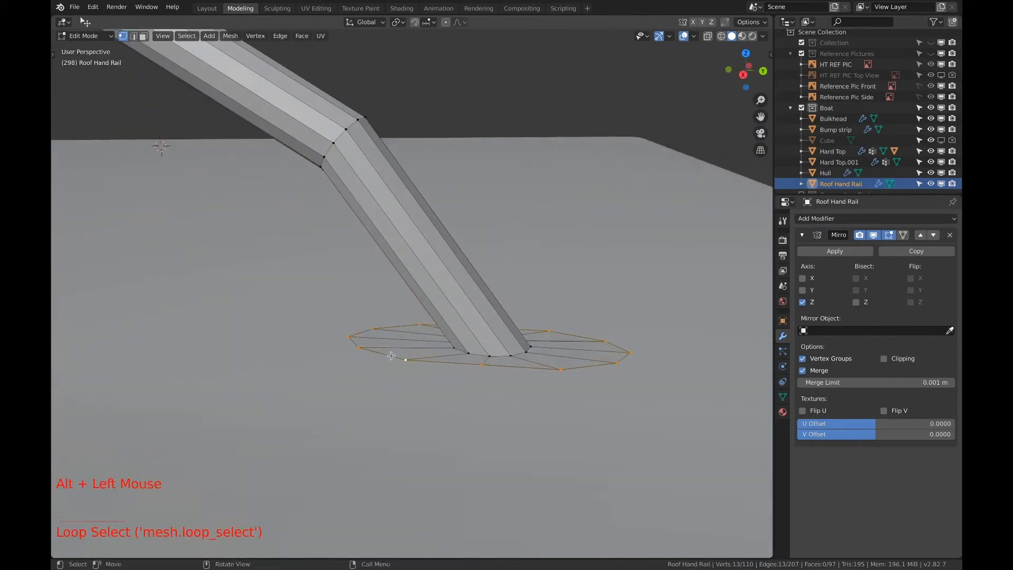
pyautogui.moveTo(549, 363); pyautogui.dragTo(571, 329, button='middle')
pyautogui.press('e')
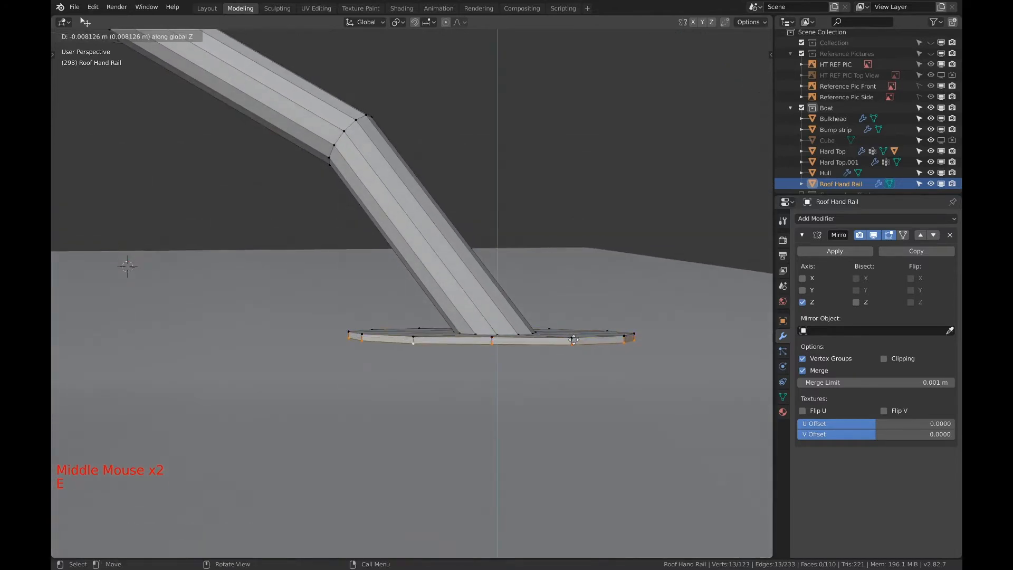
pyautogui.click(574, 342)
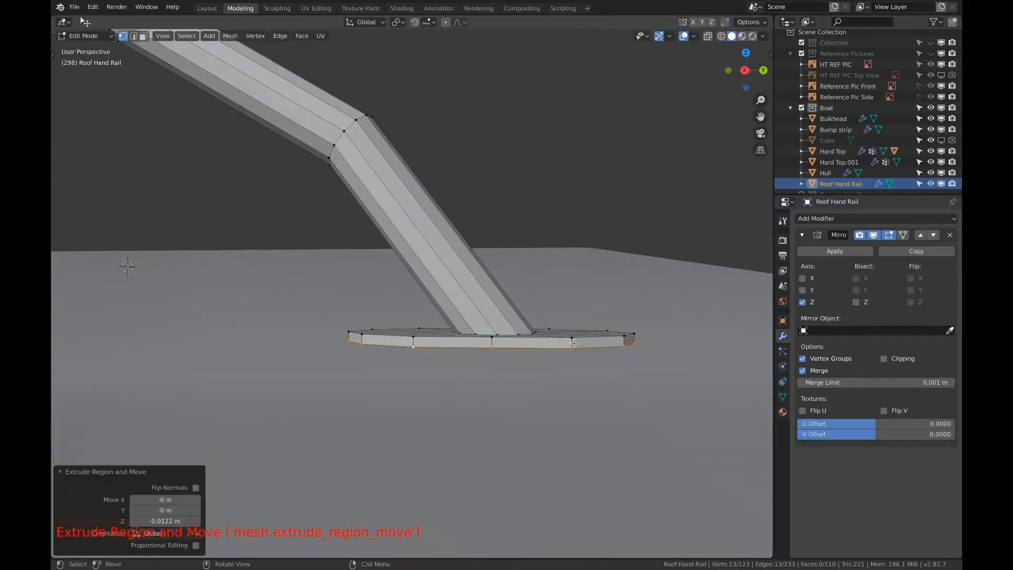
# Select all vertices of the hand rail's base plate and rotate them 8.43° about Y to follow the hard top's slope
pyautogui.moveTo(574, 342); pyautogui.dragTo(572, 360, button='middle')
pyautogui.scroll(3, 558, 360)
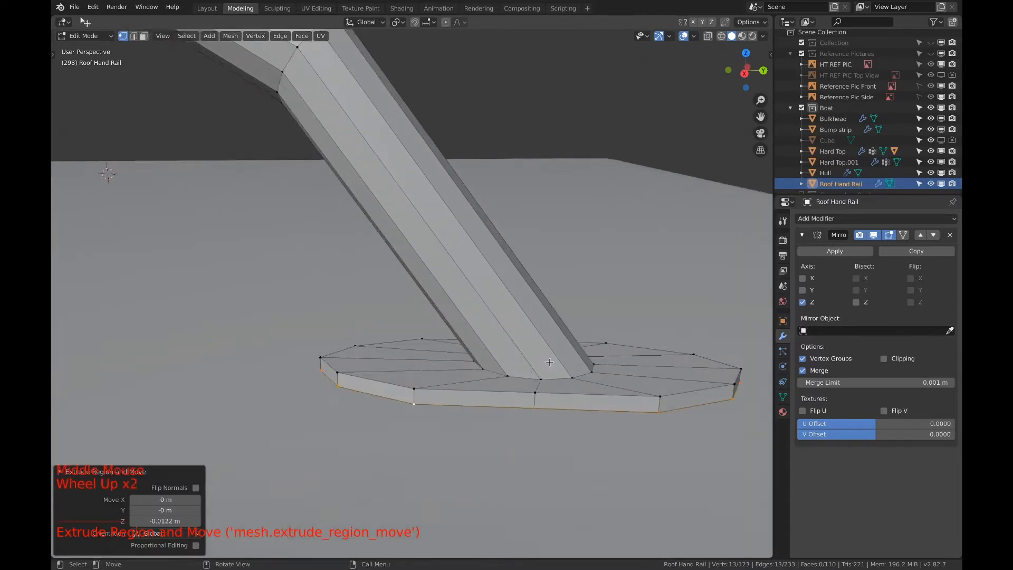
pyautogui.scroll(-6, 547, 357)
pyautogui.moveTo(516, 340); pyautogui.dragTo(414, 315, button='middle')
pyautogui.scroll(-1, 412, 317)
pyautogui.scroll(3, 412, 317)
pyautogui.scroll(1, 411, 316)
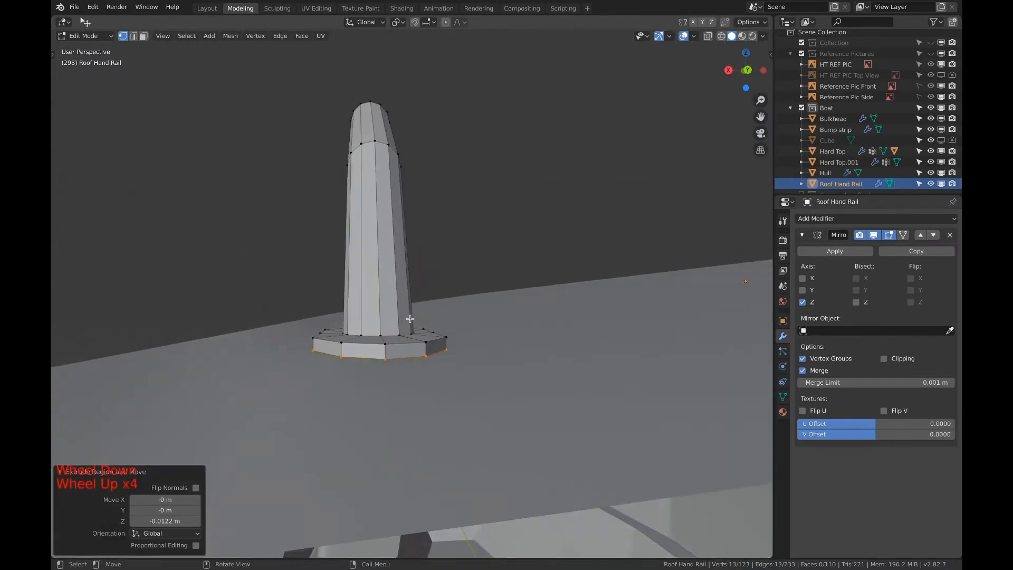
pyautogui.press('z')
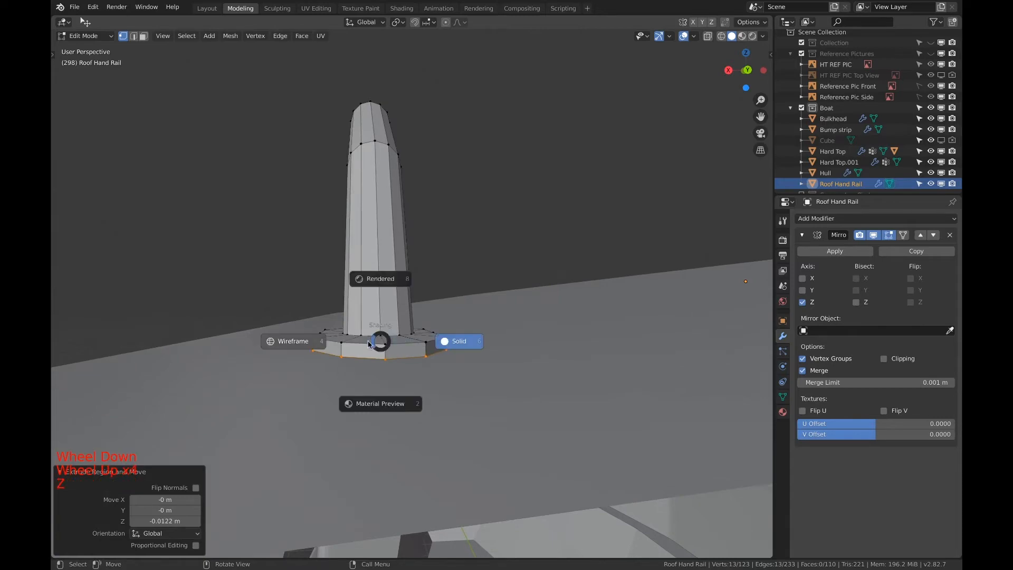
pyautogui.click(300, 338)
pyautogui.press('c')
pyautogui.moveTo(310, 343); pyautogui.dragTo(467, 347)
pyautogui.press('Escape')
pyautogui.press('z')
pyautogui.click(538, 339)
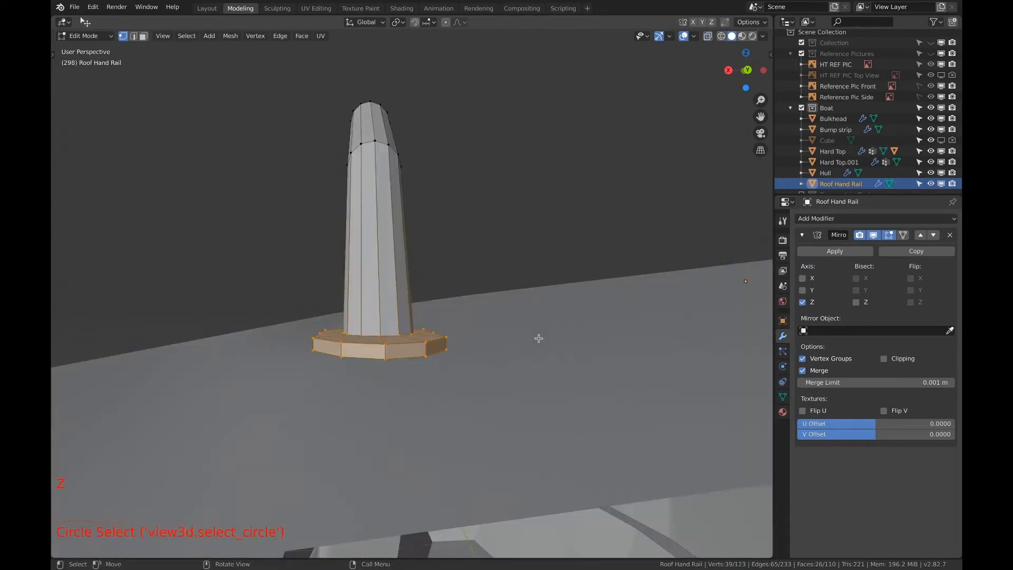
pyautogui.scroll(-4, 458, 337)
pyautogui.moveTo(459, 336); pyautogui.dragTo(455, 337, button='middle')
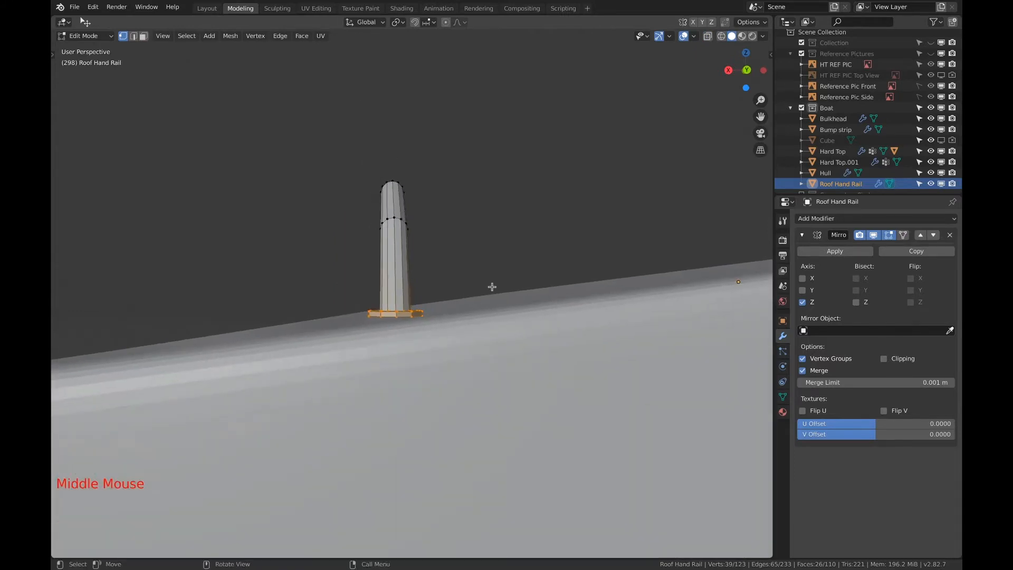
pyautogui.press('r')
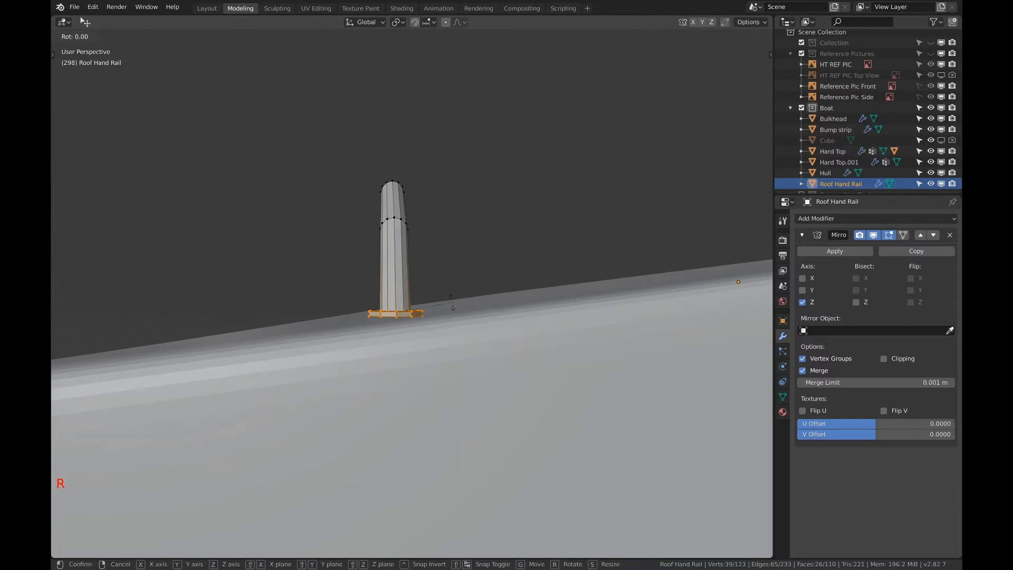
pyautogui.press('y')
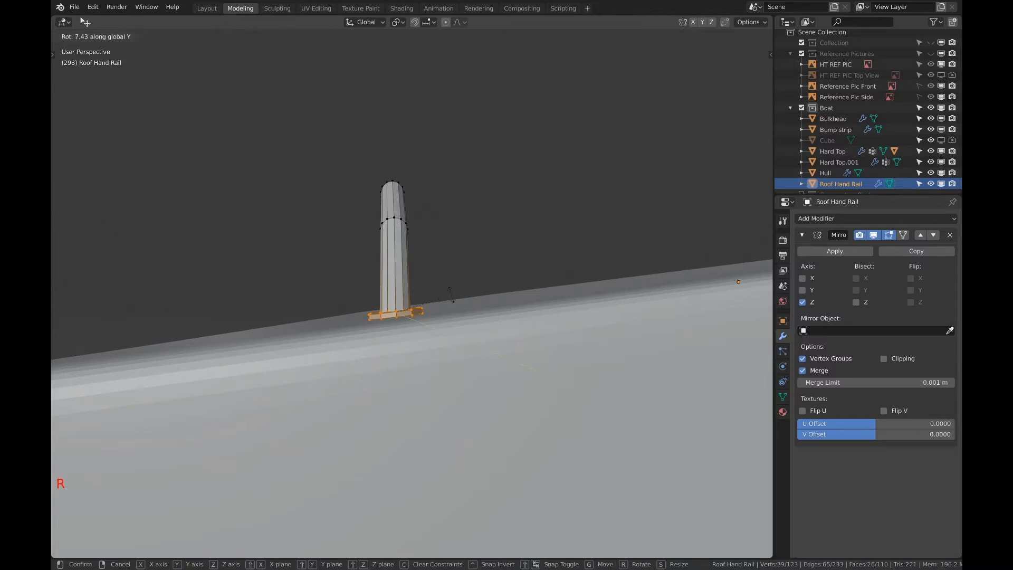
pyautogui.click(449, 291)
pyautogui.scroll(3, 423, 315)
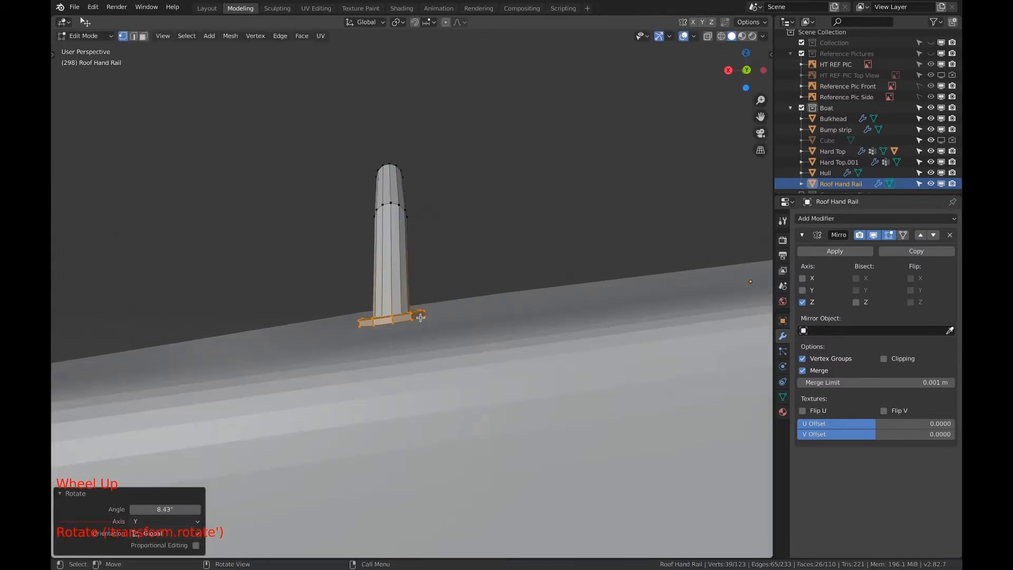
# Select the bottom edge loop of the hand rail's base plate and move it down 0.0254 m along Z
pyautogui.keyDown('shift'); pyautogui.scroll(1, 424, 316); pyautogui.keyUp('shift')
pyautogui.keyDown('shift'); pyautogui.moveTo(423, 316); pyautogui.dragTo(424, 316, button='middle'); pyautogui.keyUp('shift')
pyautogui.moveTo(394, 274); pyautogui.dragTo(476, 352, button='middle')
pyautogui.scroll(-1, 449, 293)
pyautogui.scroll(3, 449, 293)
pyautogui.scroll(2, 443, 335)
pyautogui.scroll(1, 444, 335)
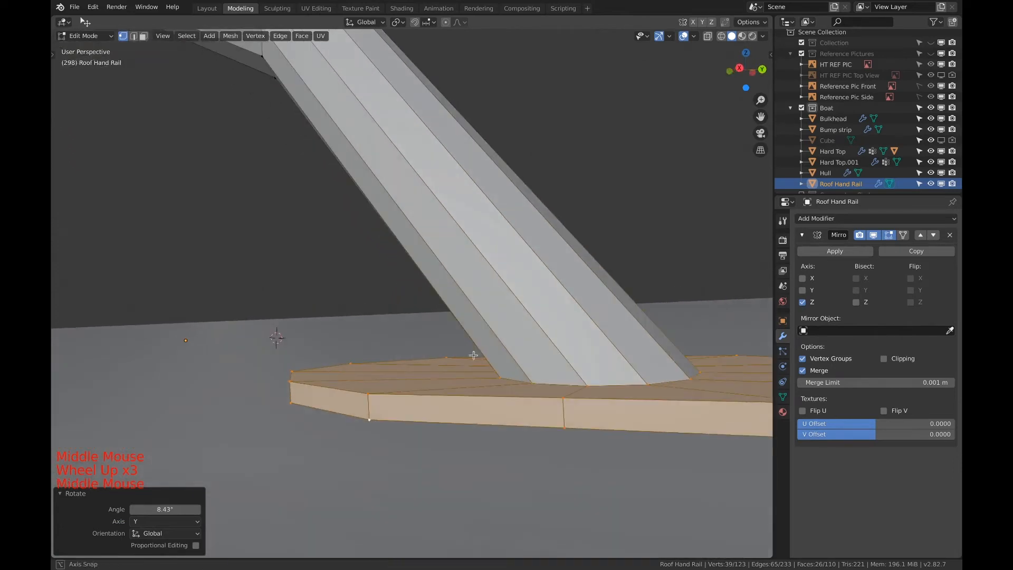
pyautogui.keyDown('shift'); pyautogui.moveTo(561, 350); pyautogui.dragTo(426, 339, button='middle'); pyautogui.keyUp('shift')
pyautogui.scroll(-1, 441, 301)
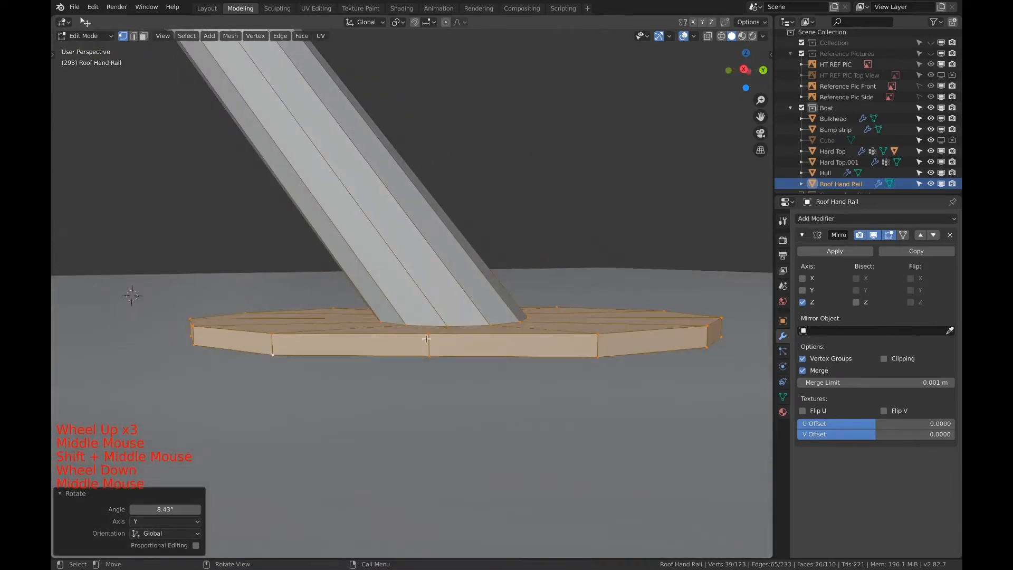
pyautogui.keyDown('alt'); pyautogui.click(471, 358); pyautogui.keyUp('alt')
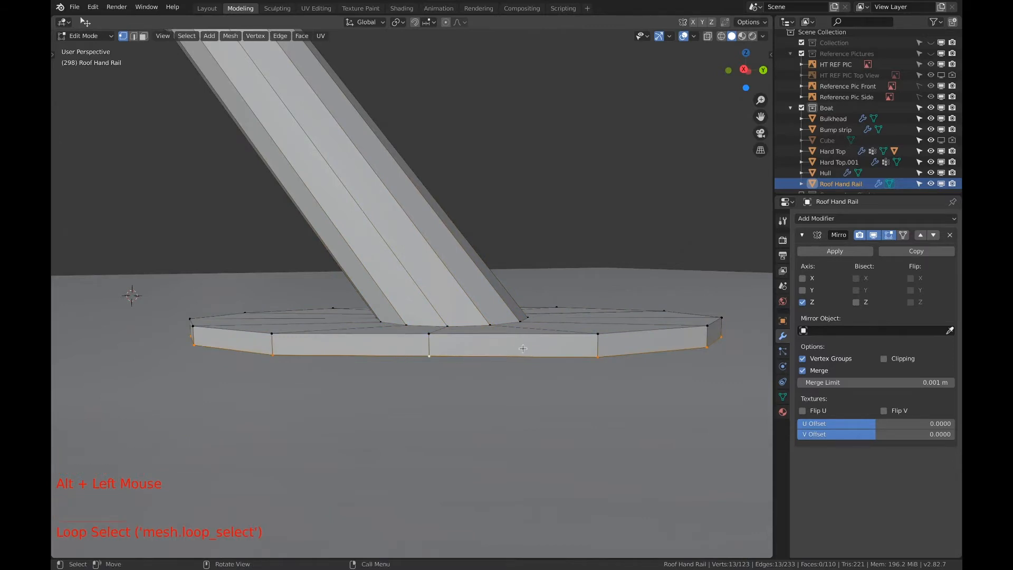
pyautogui.press('g')
pyautogui.press('z')
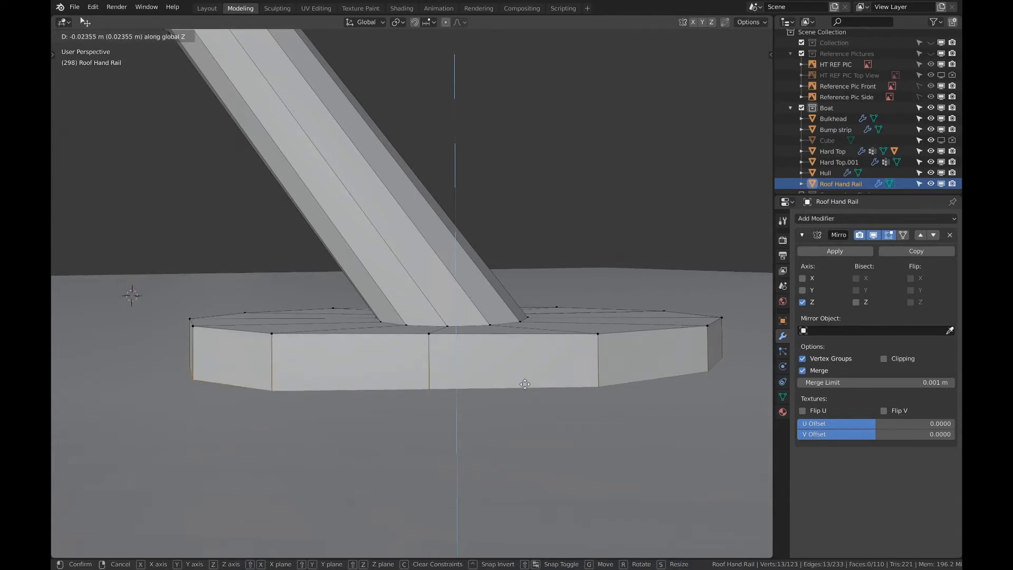
pyautogui.click(525, 386)
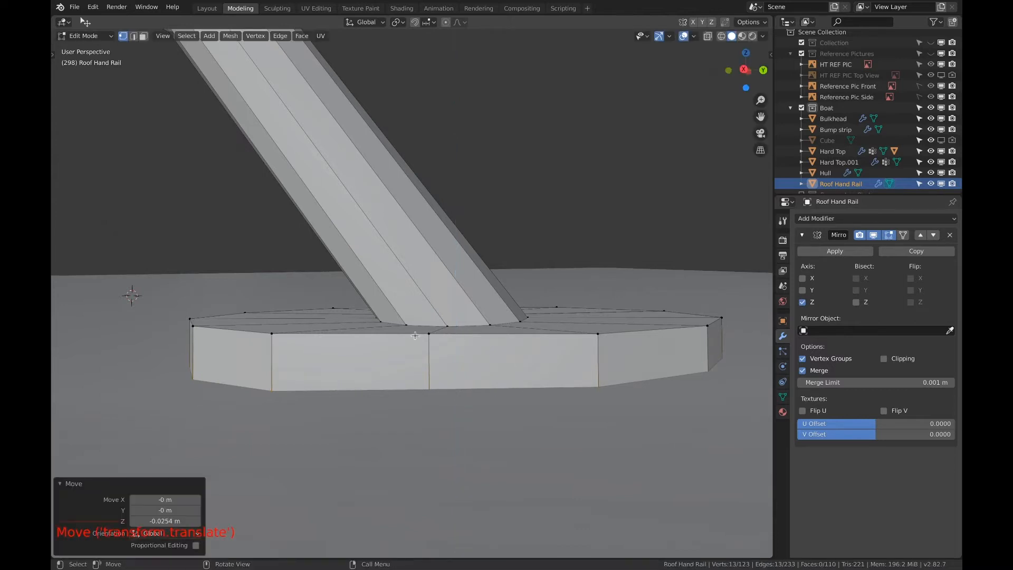
# Select the base plate's top face loop around the tube and lower it 0.0076 m along Z
pyautogui.press('3')
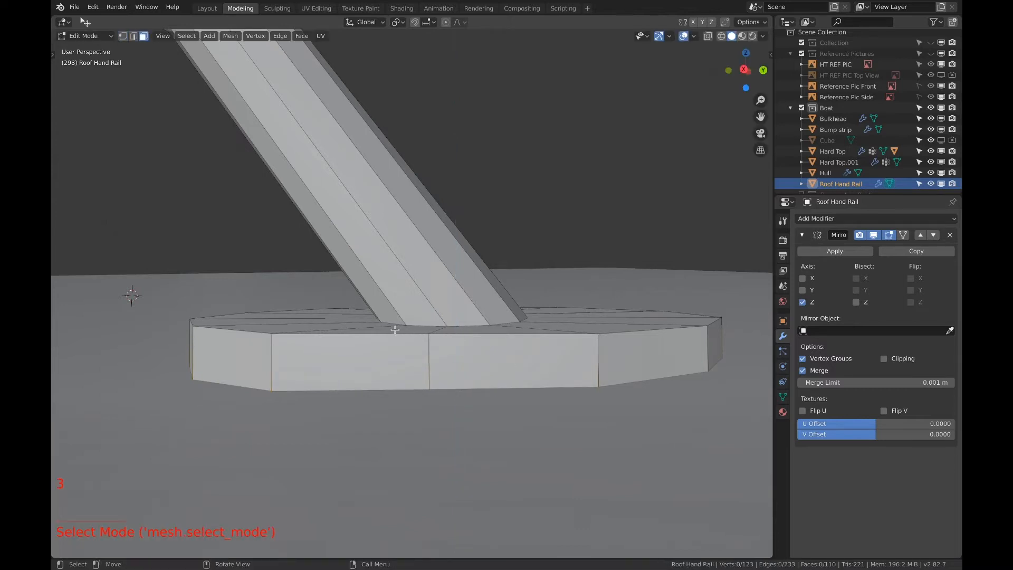
pyautogui.press('2')
pyautogui.press('3')
pyautogui.keyDown('alt'); pyautogui.click(519, 321); pyautogui.keyUp('alt')
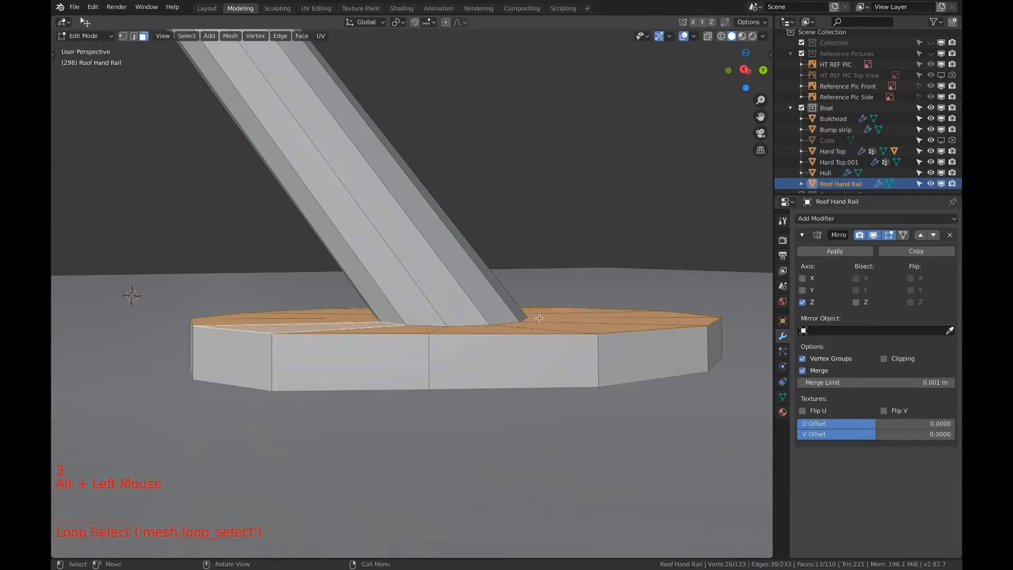
pyautogui.press('g')
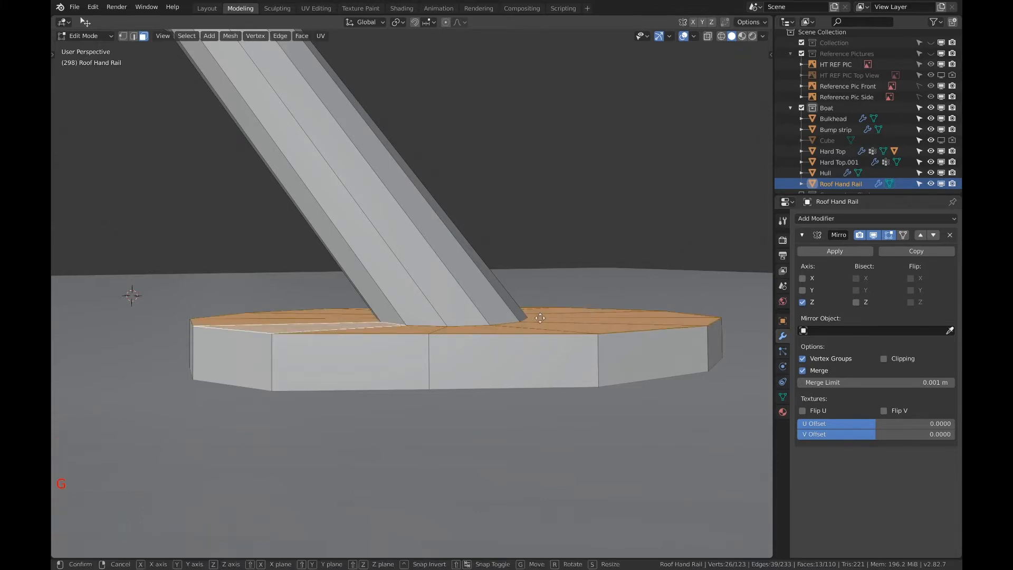
pyautogui.press('z')
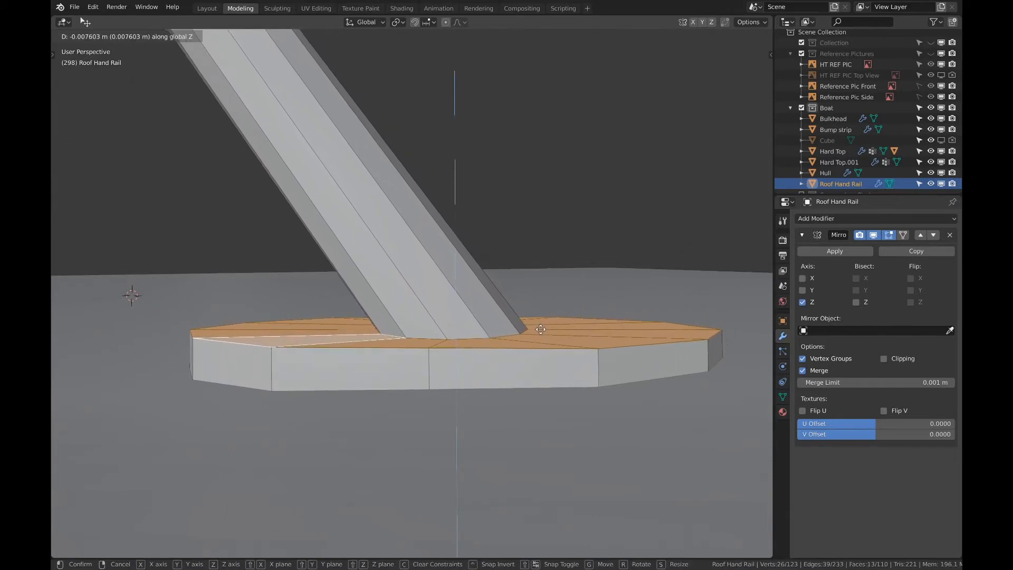
pyautogui.click(541, 329)
pyautogui.scroll(-5, 533, 330)
pyautogui.moveTo(528, 330); pyautogui.dragTo(498, 354, button='middle')
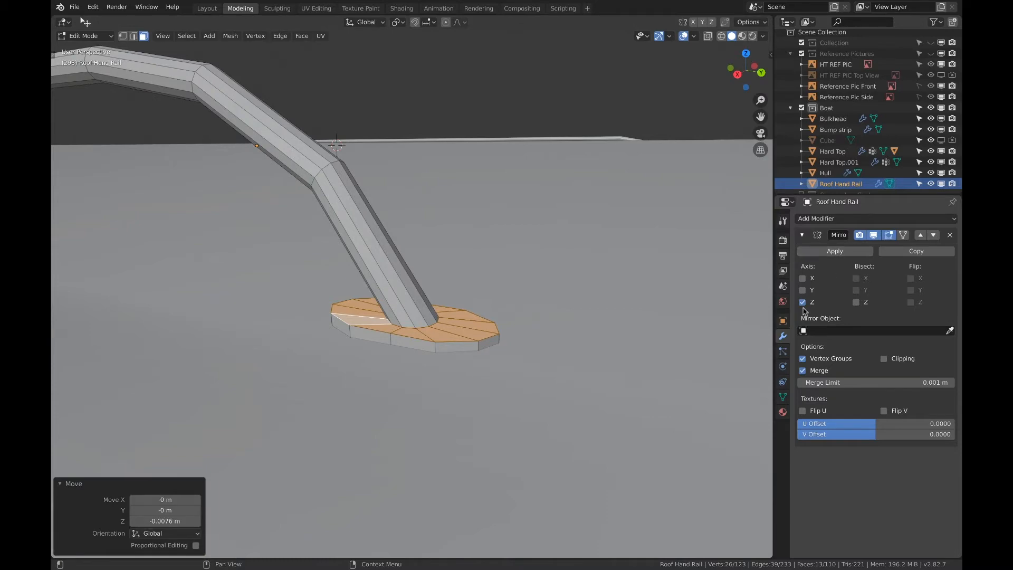
# Add a Subdivision Surface modifier to the roof hand rail
pyautogui.click(830, 220)
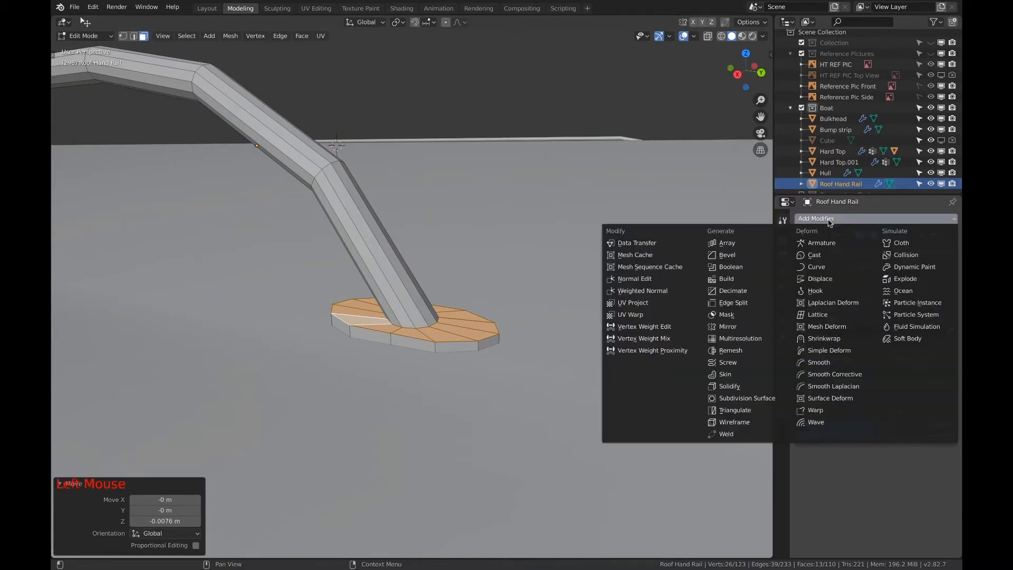
pyautogui.click(746, 398)
pyautogui.moveTo(554, 331); pyautogui.dragTo(597, 309, button='middle')
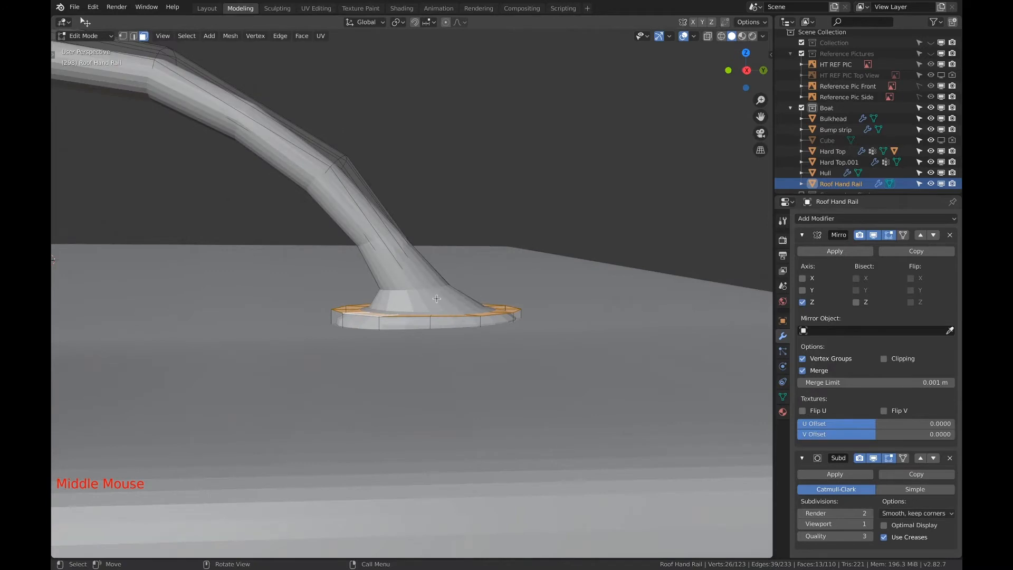
# Add an edge loop around the lowest tube section and slide it down to the base plate joint, factor about -0.952
pyautogui.hotkey('ctrl', 'r')
pyautogui.click(399, 258)
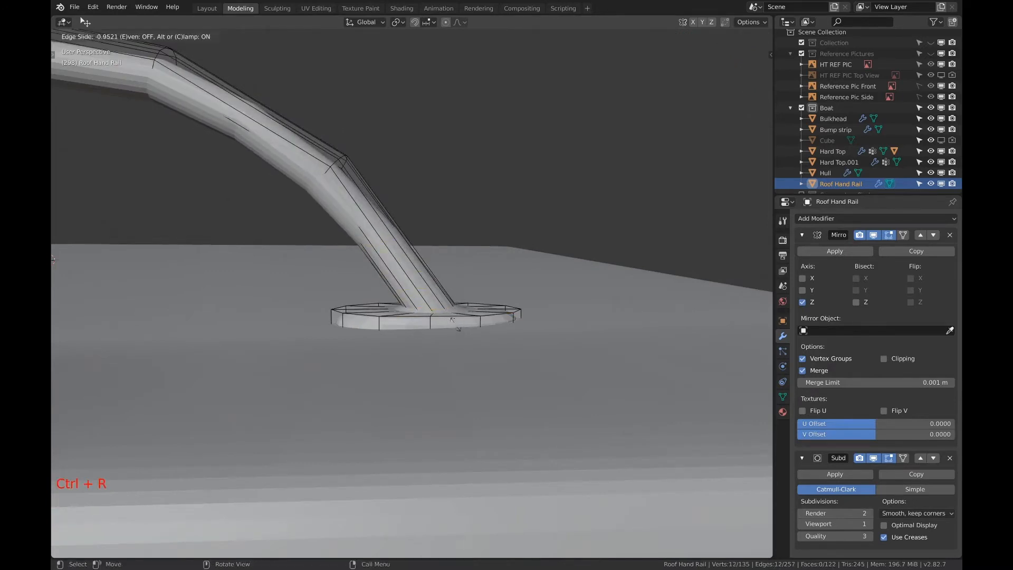
pyautogui.click(452, 320)
pyautogui.moveTo(452, 320); pyautogui.dragTo(454, 332, button='middle')
pyautogui.scroll(-2, 454, 332)
pyautogui.scroll(4, 454, 343)
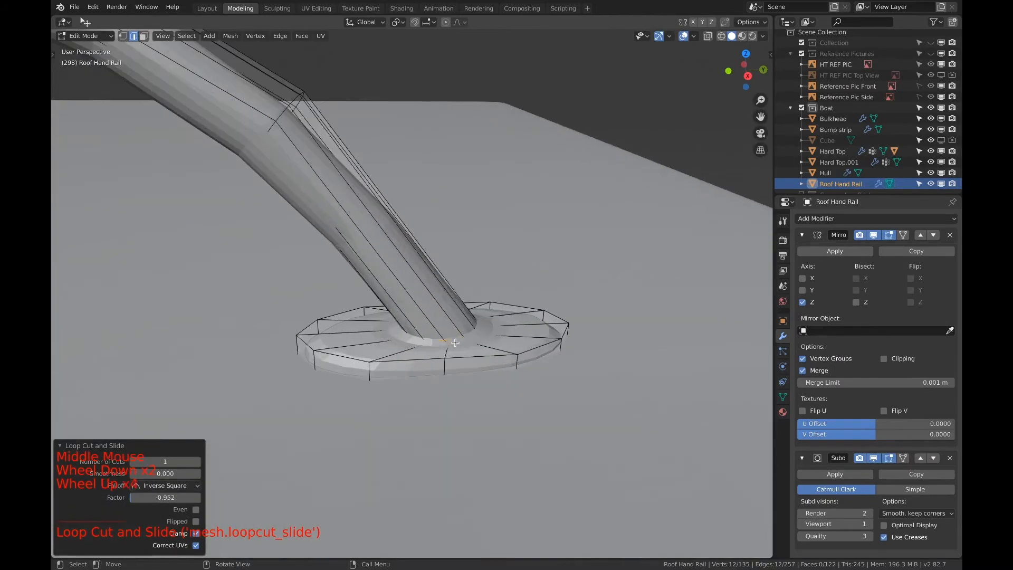
pyautogui.scroll(3, 455, 344)
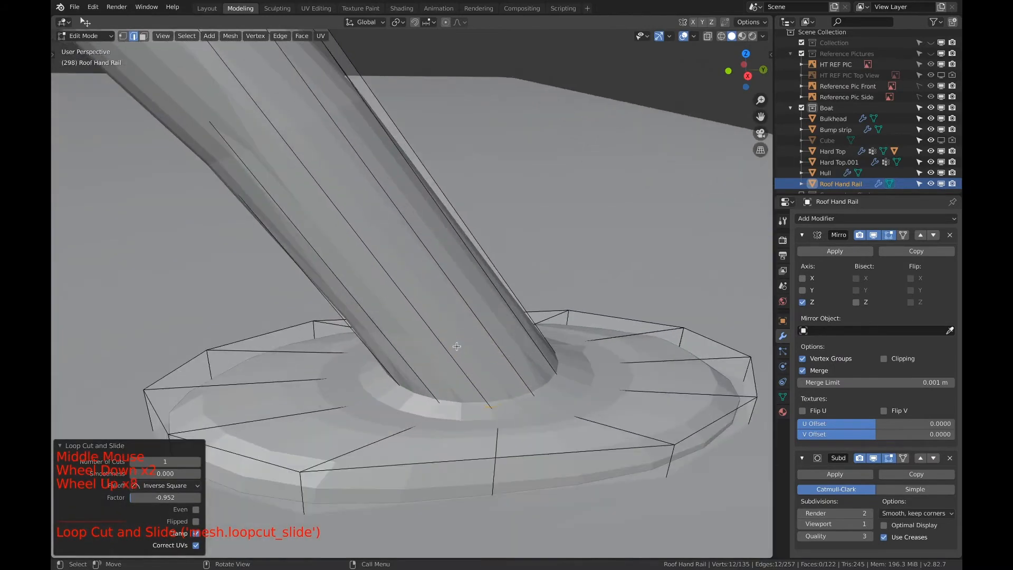
pyautogui.hotkey('ctrl', 'r')
pyautogui.click(610, 409)
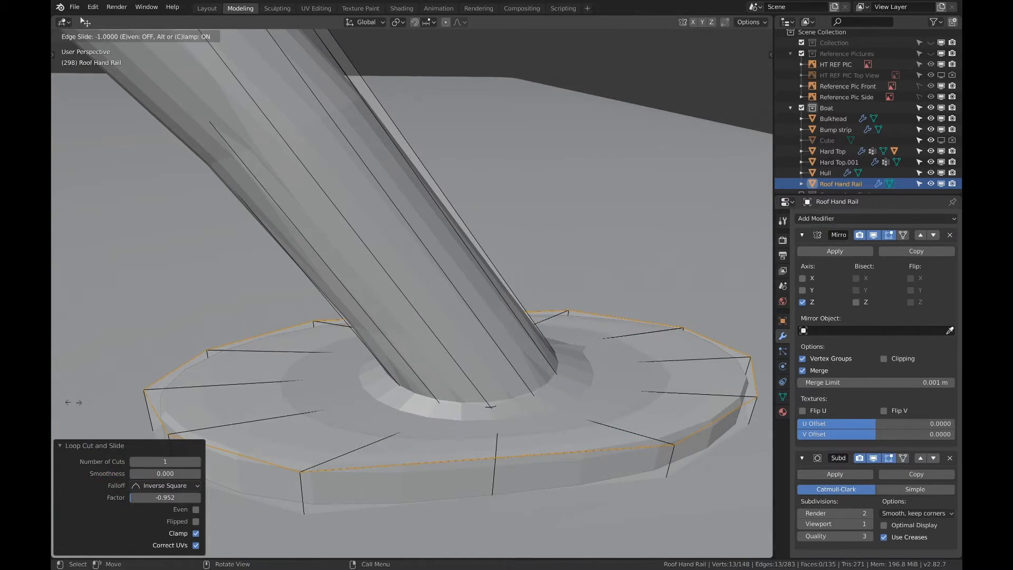
pyautogui.rightClick(323, 386)
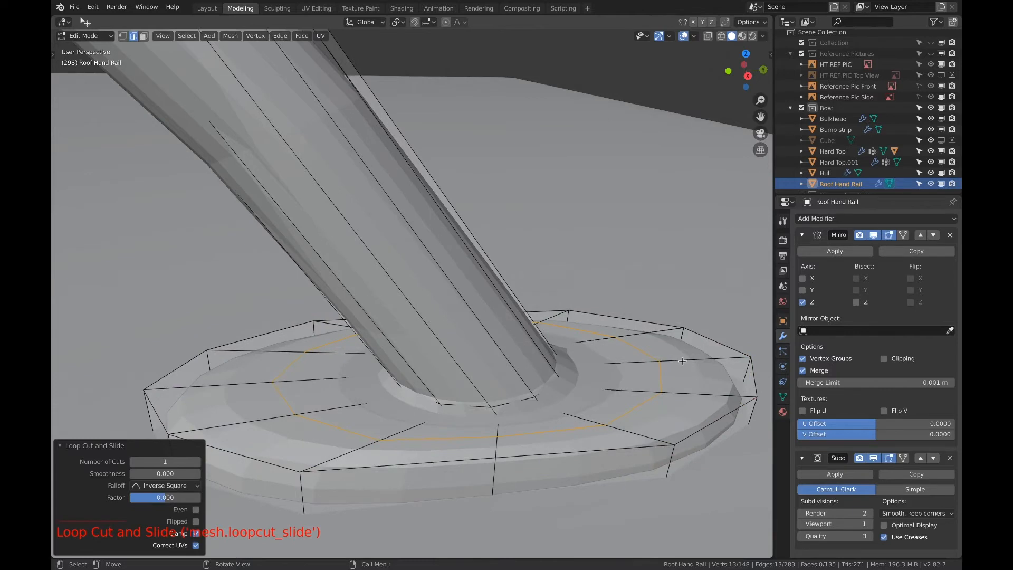
pyautogui.press('super+z')
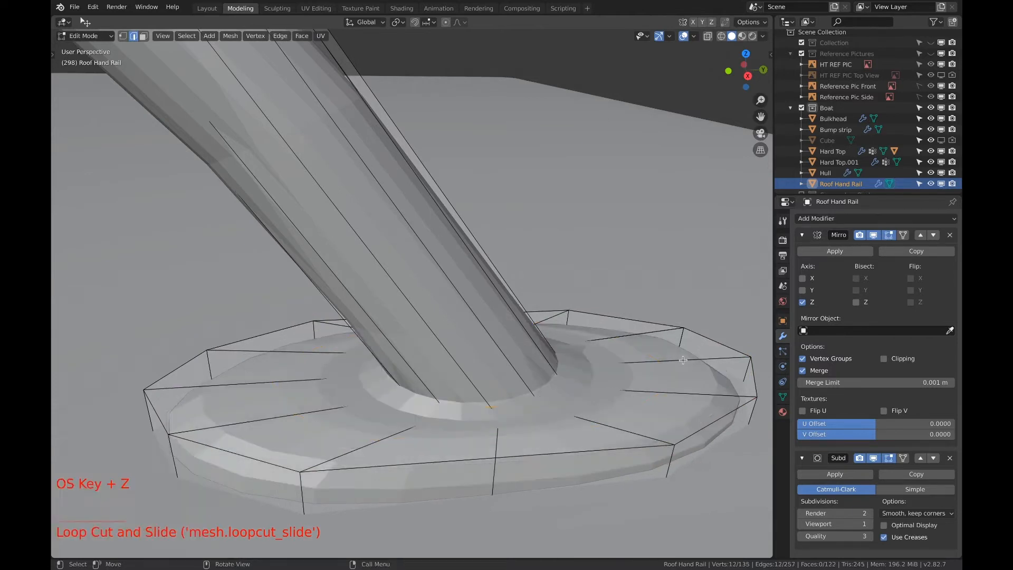
# Add supporting edge loops on the base plate, one close to the top face's outer rim and another around the side wall
pyautogui.hotkey('ctrl', 'r')
pyautogui.click(662, 339)
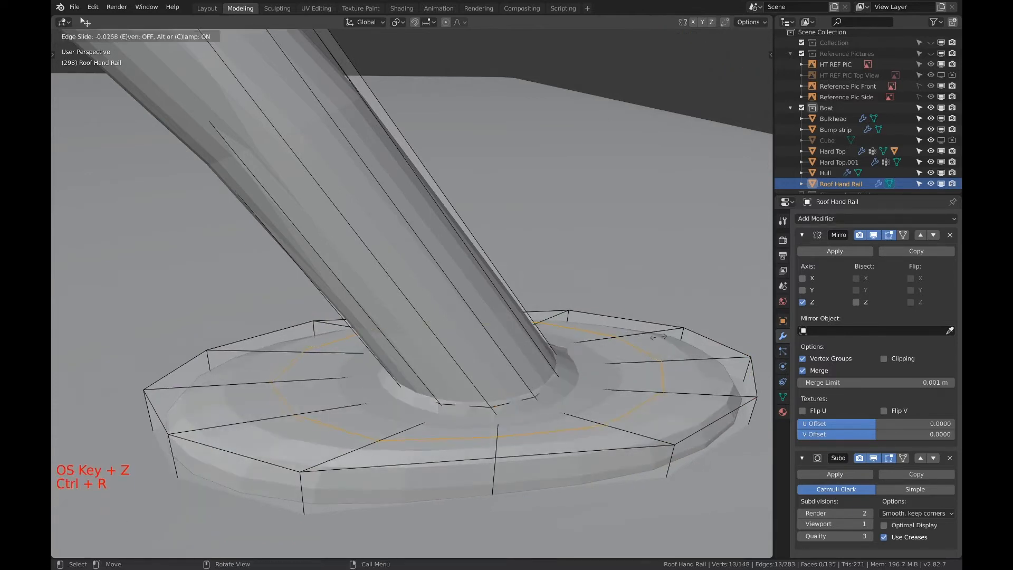
pyautogui.click(719, 302)
pyautogui.click(671, 369)
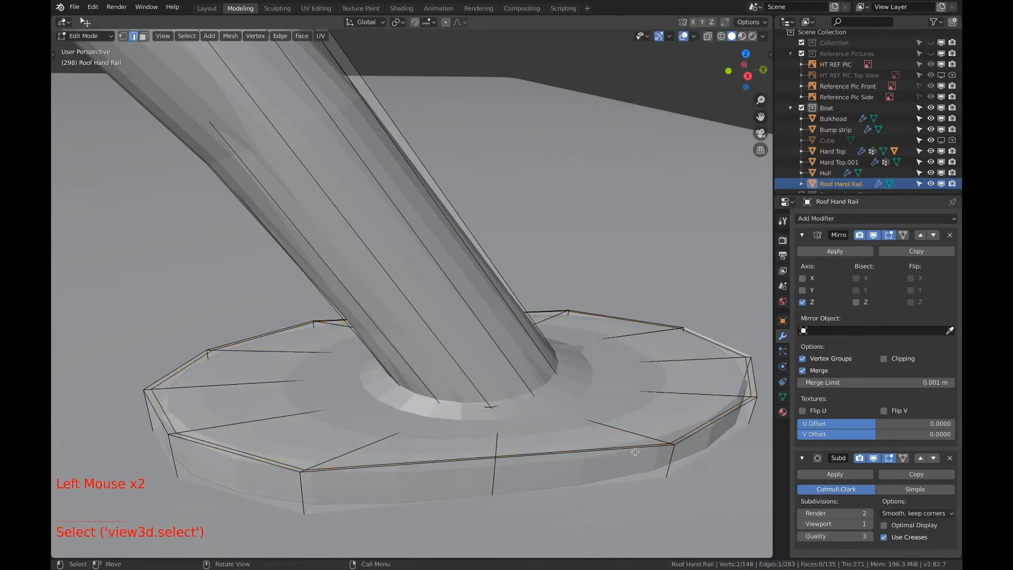
pyautogui.hotkey('ctrl', 'r')
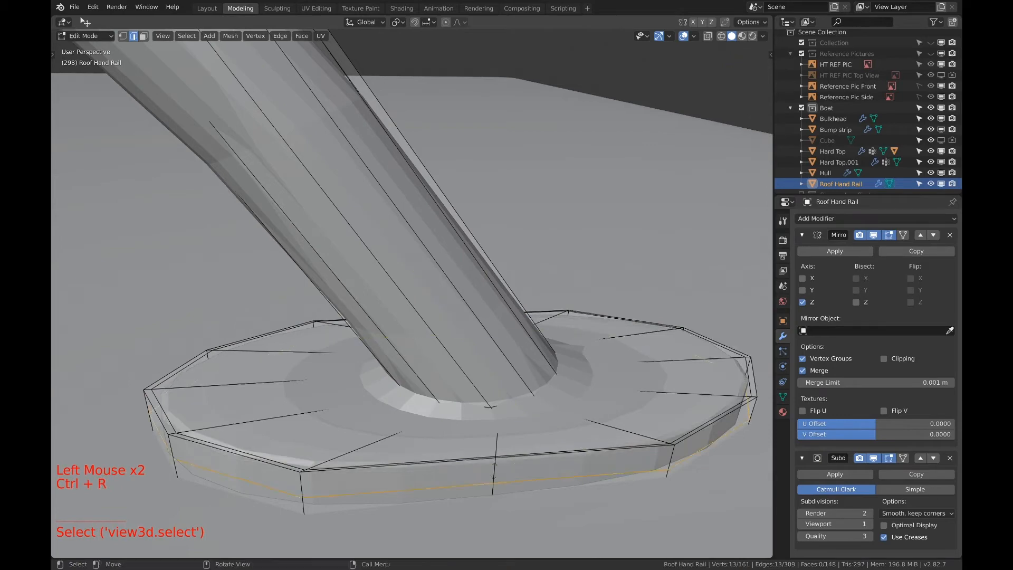
pyautogui.click(496, 455)
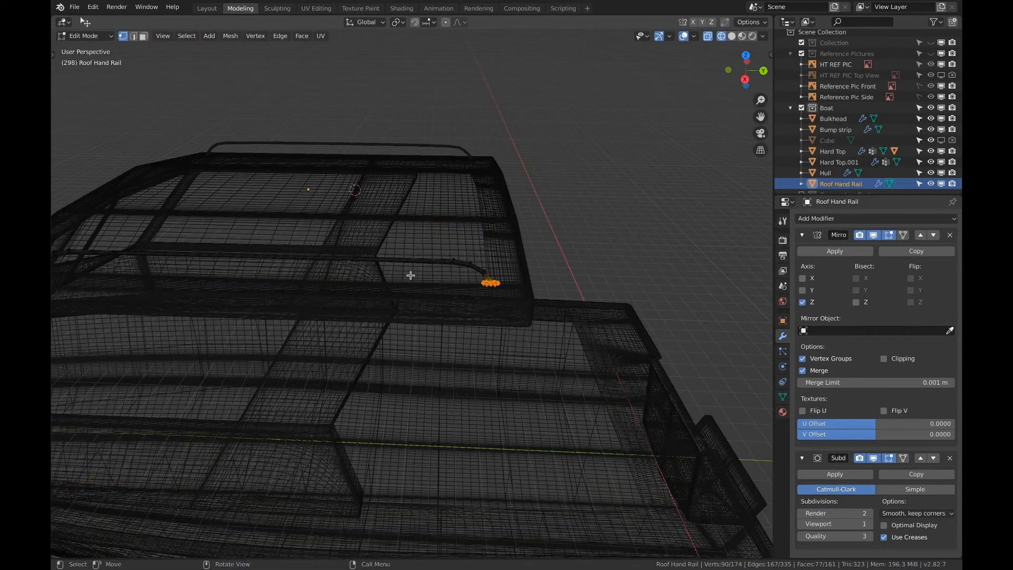
# Add a centred edge loop across the middle of the hand rail's long straight tube
pyautogui.keyDown('shift'); pyautogui.moveTo(319, 270); pyautogui.dragTo(450, 280, button='middle'); pyautogui.keyUp('shift')
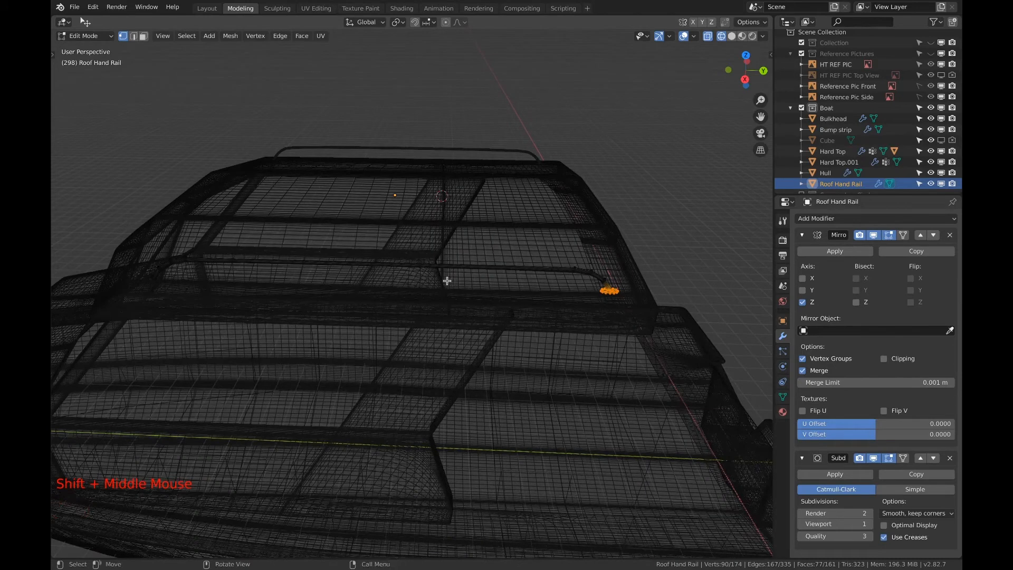
pyautogui.press('z')
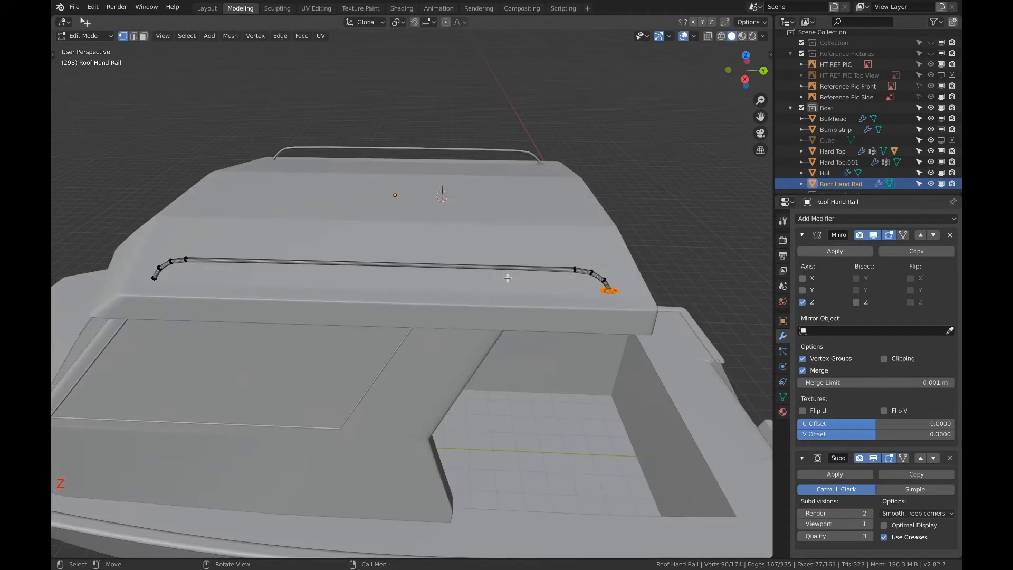
pyautogui.moveTo(508, 277); pyautogui.dragTo(441, 284, button='middle')
pyautogui.hotkey('ctrl', 'r')
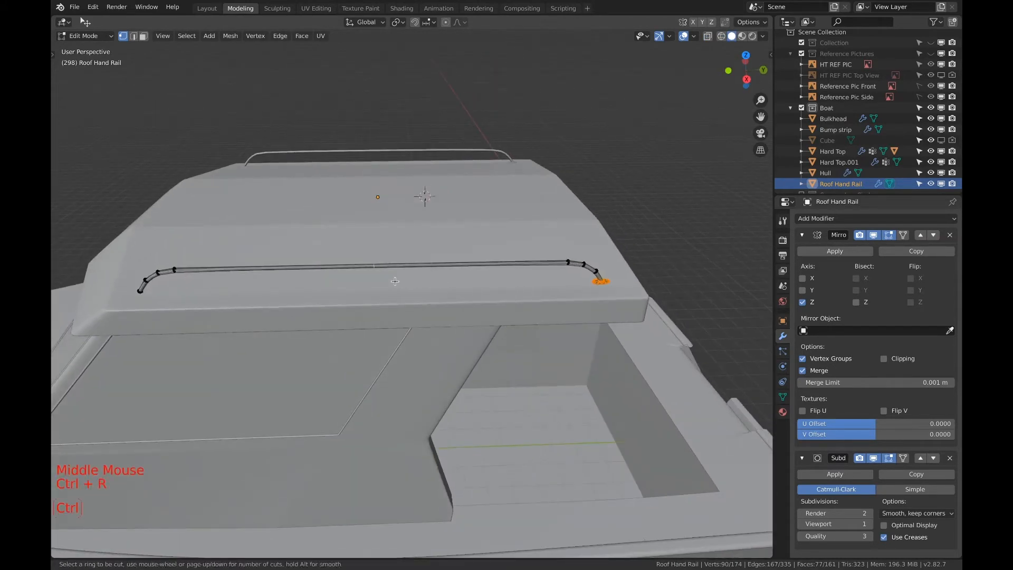
pyautogui.click(395, 281)
pyautogui.rightClick(395, 281)
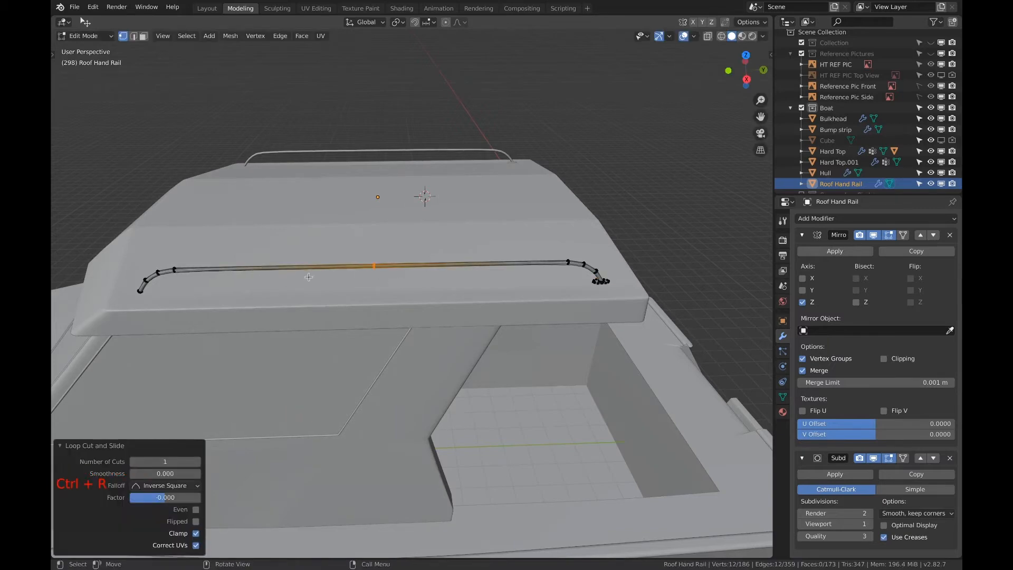
# Circle-select the vertices of the rail half without a base plate in wireframe view, delete them, and return to solid shading
pyautogui.press('a')
pyautogui.press('a')
pyautogui.press('a')
pyautogui.press('z')
pyautogui.press('z')
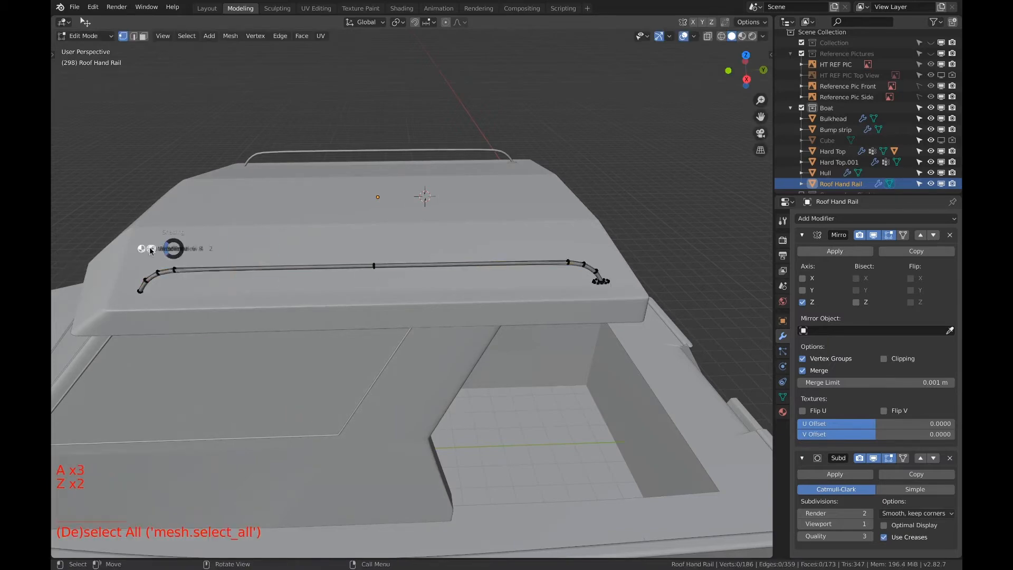
pyautogui.click(92, 251)
pyautogui.press('c')
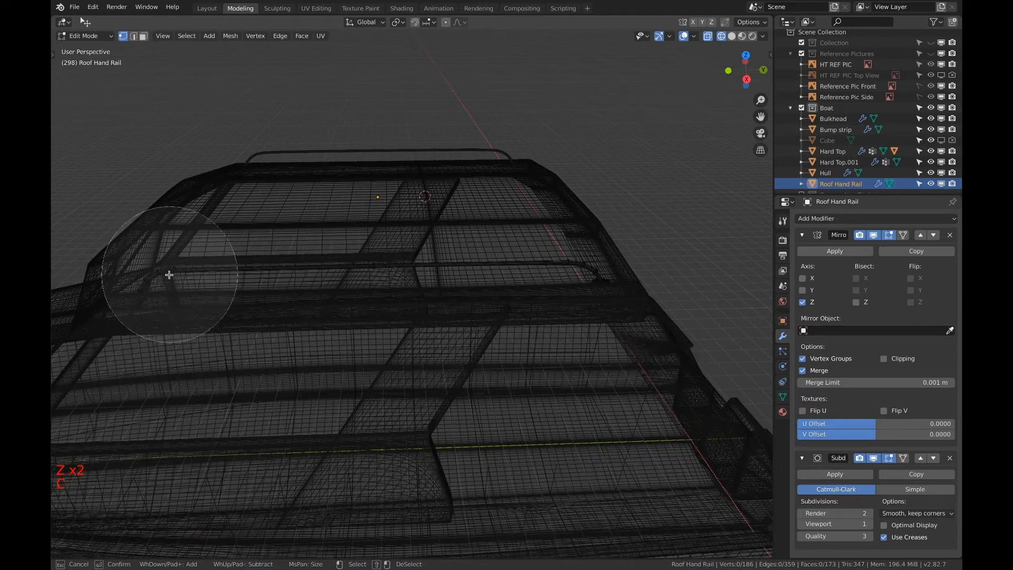
pyautogui.click(169, 274)
pyautogui.rightClick(169, 275)
pyautogui.press('x')
pyautogui.click(189, 274)
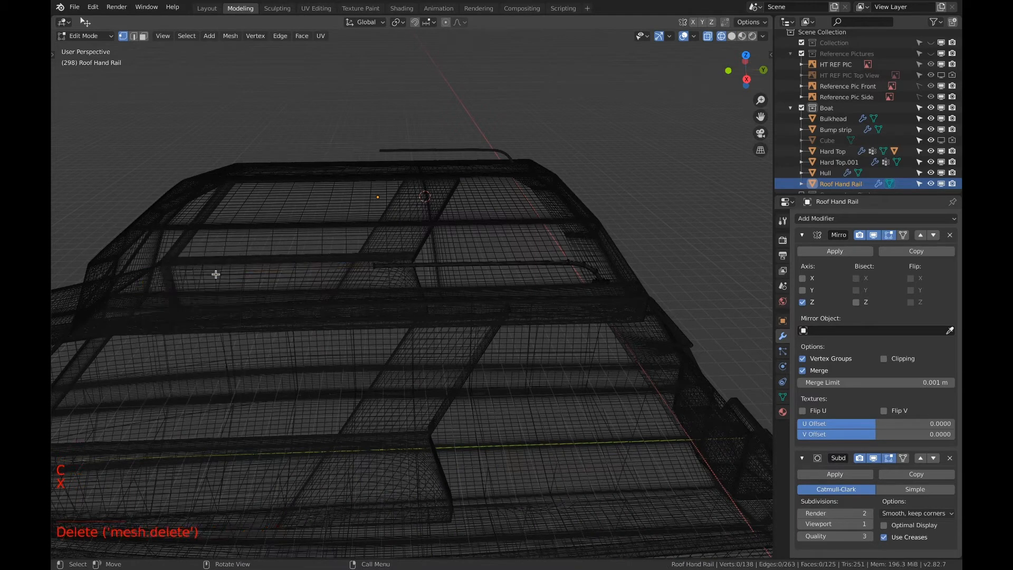
pyautogui.press('z')
pyautogui.click(306, 276)
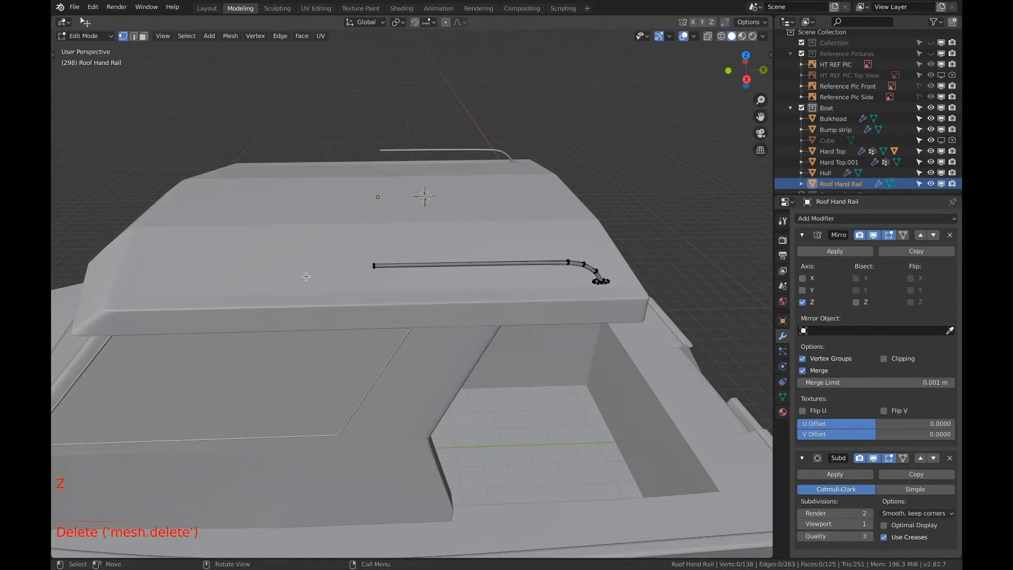
# Enable the X axis alongside Z in the Mirror modifier to rebuild the missing rail half, and inspect the mirrored end
pyautogui.click(803, 291)
pyautogui.click(802, 291)
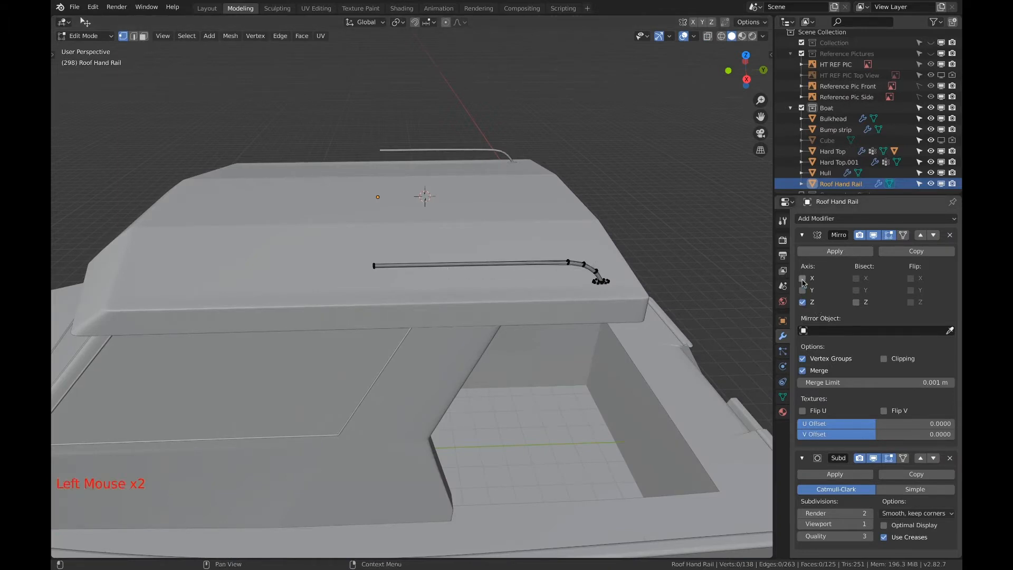
pyautogui.click(802, 279)
pyautogui.keyDown('shift'); pyautogui.moveTo(314, 295); pyautogui.dragTo(492, 264, button='middle'); pyautogui.keyUp('shift')
pyautogui.scroll(4, 397, 323)
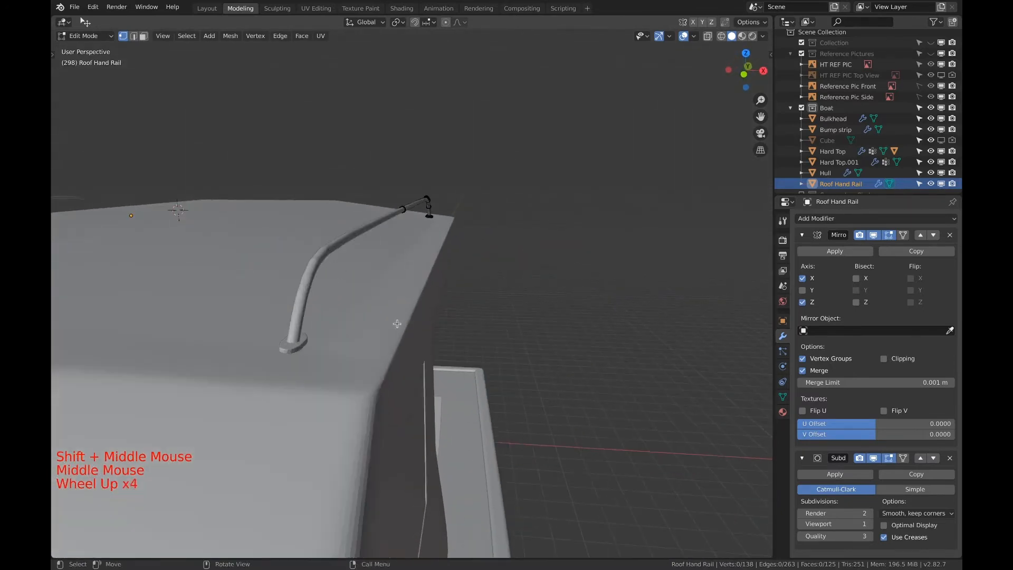
pyautogui.scroll(2, 397, 324)
pyautogui.keyDown('shift'); pyautogui.scroll(1, 304, 353); pyautogui.keyUp('shift')
pyautogui.scroll(-1, 409, 321)
pyautogui.keyDown('shift'); pyautogui.moveTo(305, 353); pyautogui.dragTo(260, 295, button='middle'); pyautogui.keyUp('shift')
pyautogui.scroll(-3, 426, 297)
pyautogui.scroll(-3, 369, 295)
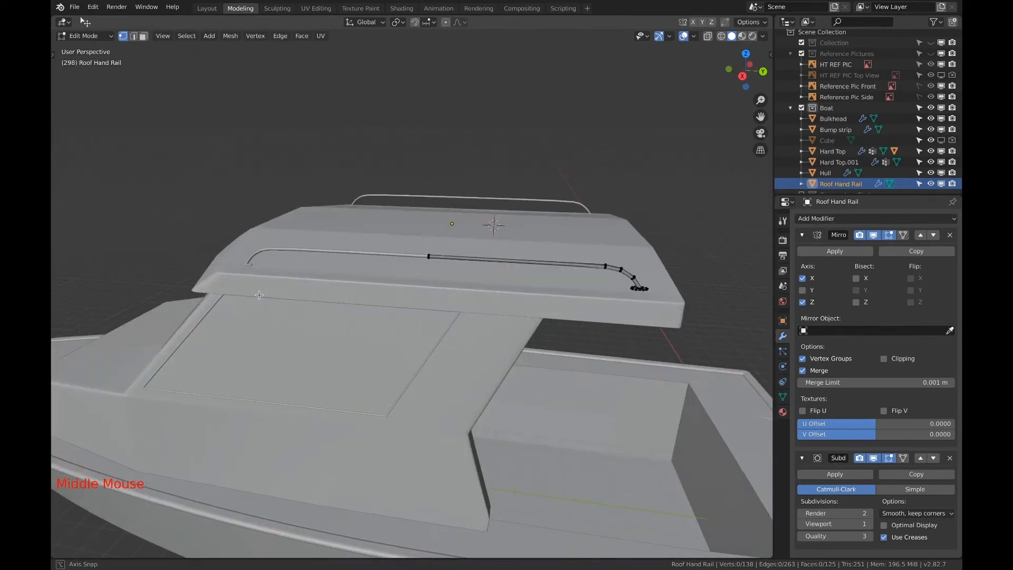
# Turn off the Mirror modifier's Z axis, apply the modifier with only X active in Object Mode, and return to Edit Mode
pyautogui.click(803, 279)
pyautogui.click(803, 280)
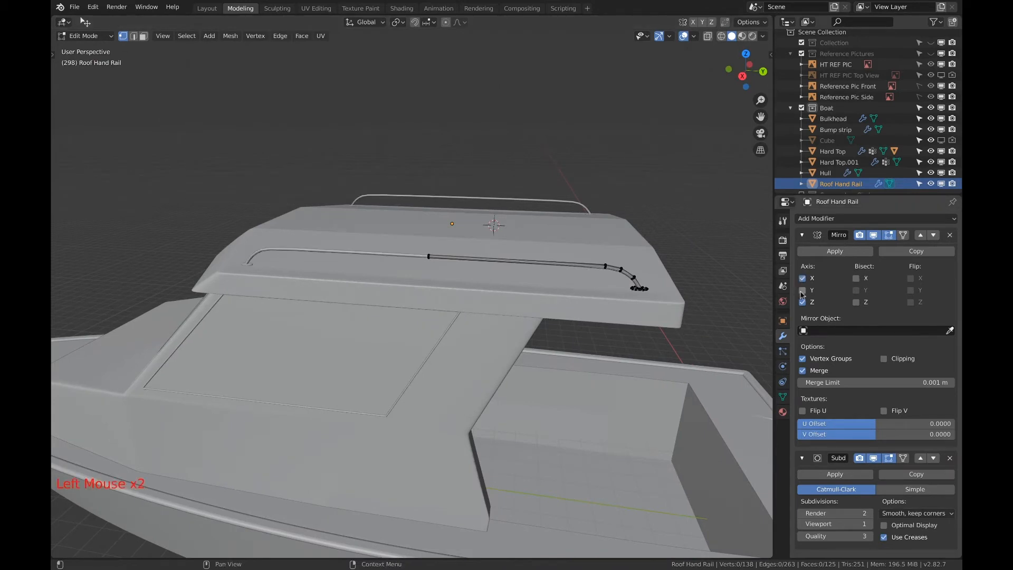
pyautogui.click(802, 302)
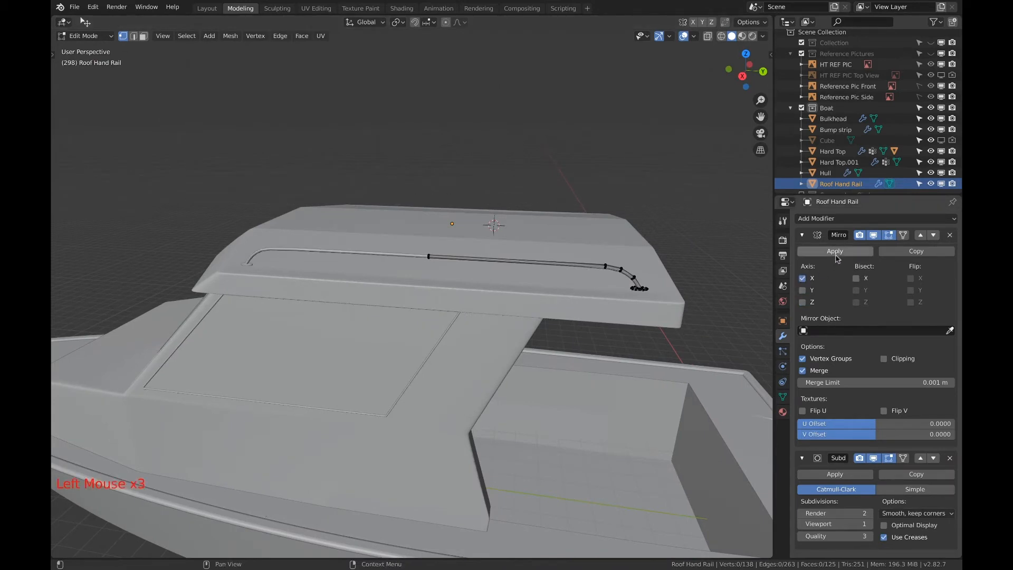
pyautogui.press('Tab')
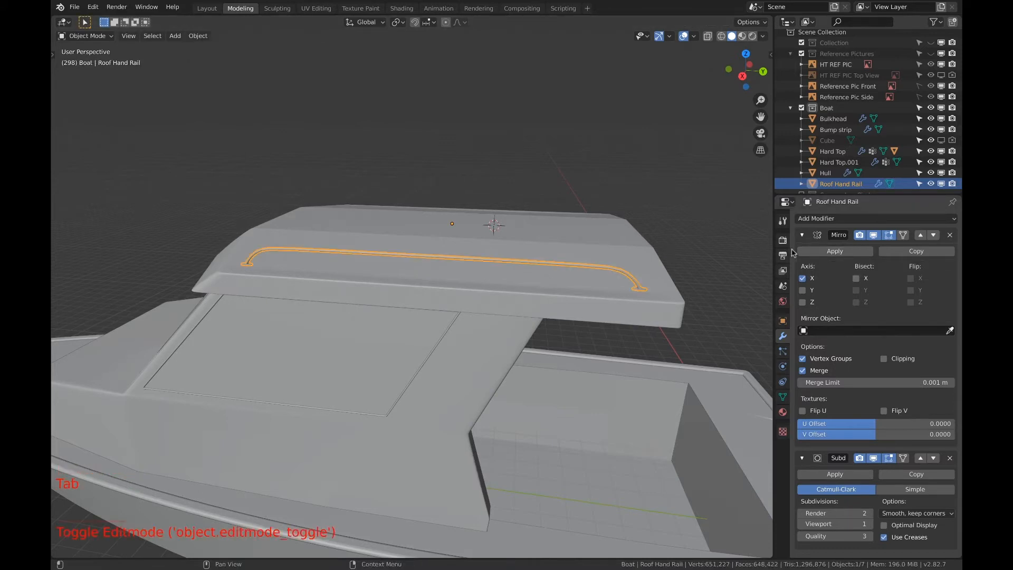
pyautogui.click(835, 251)
pyautogui.press('Tab')
pyautogui.scroll(2, 623, 262)
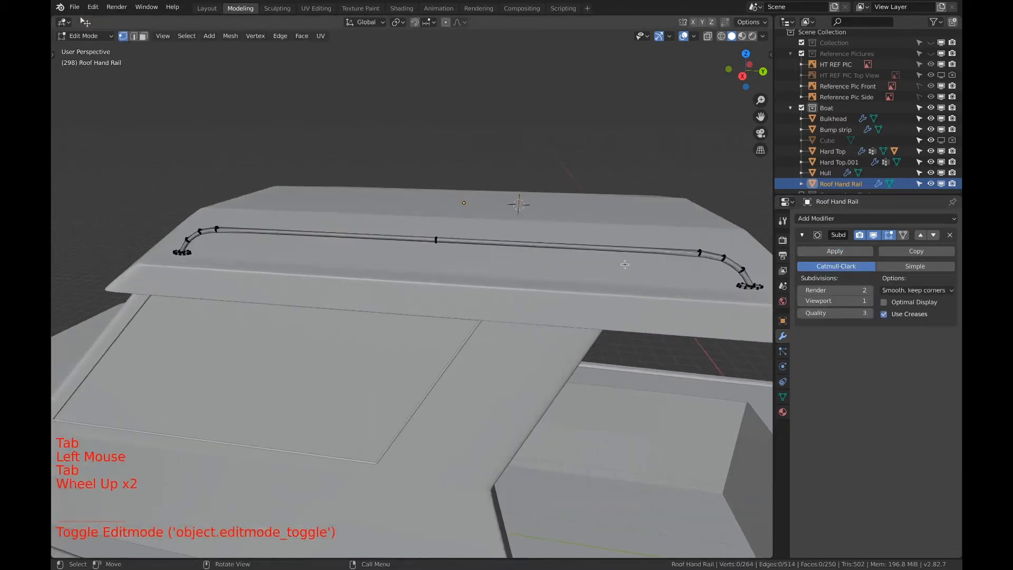
# Add a Mirror modifier to the hand rail with only the Z axis active to create the rail on the roof's opposite side
pyautogui.click(810, 220)
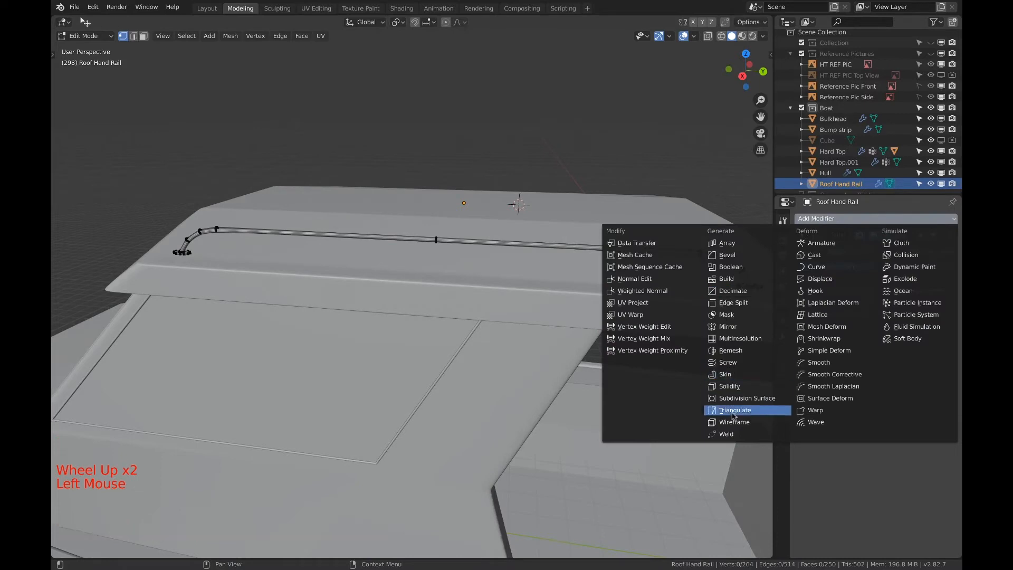
pyautogui.click(747, 398)
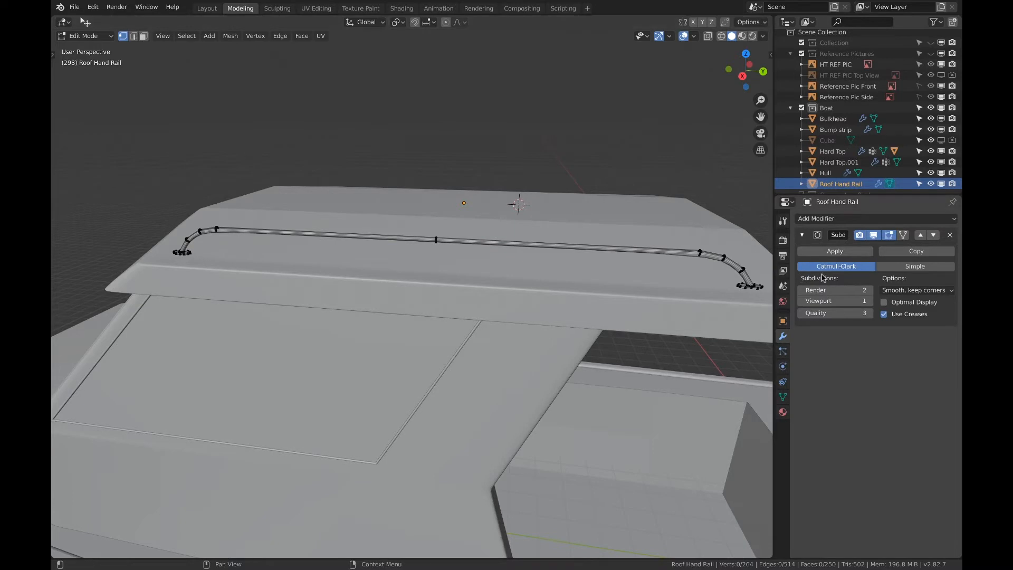
pyautogui.click(815, 219)
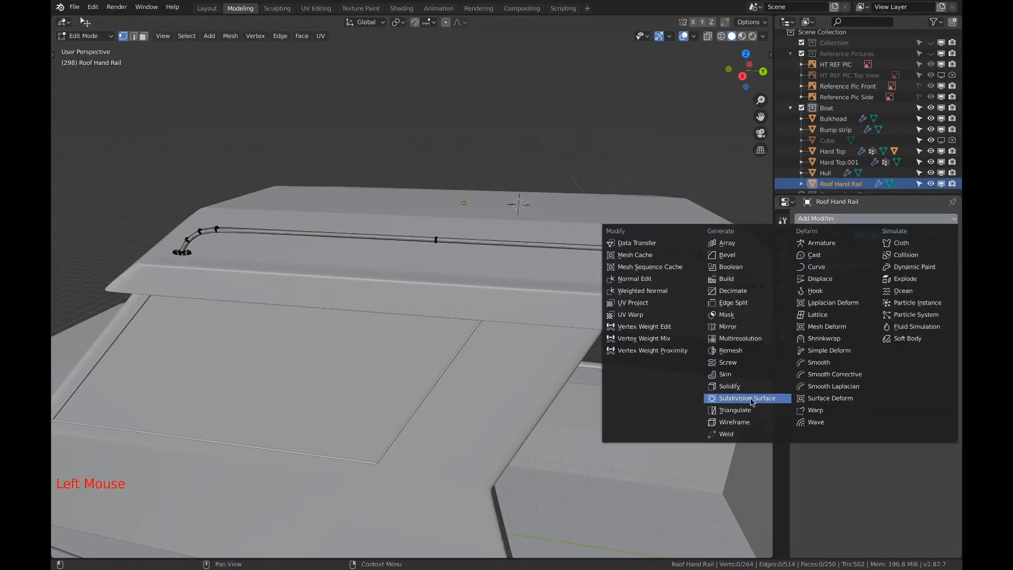
pyautogui.click(744, 326)
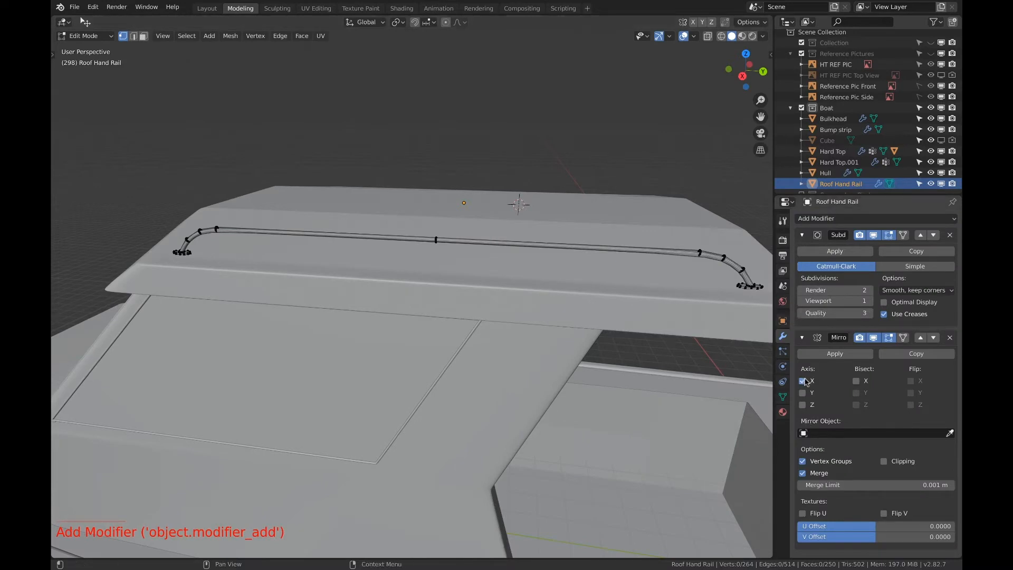
pyautogui.click(803, 381)
pyautogui.click(802, 404)
# Examine both roof hand rails and the cabin's open rear edge from several angles around the boat
pyautogui.moveTo(527, 264); pyautogui.dragTo(568, 253, button='middle')
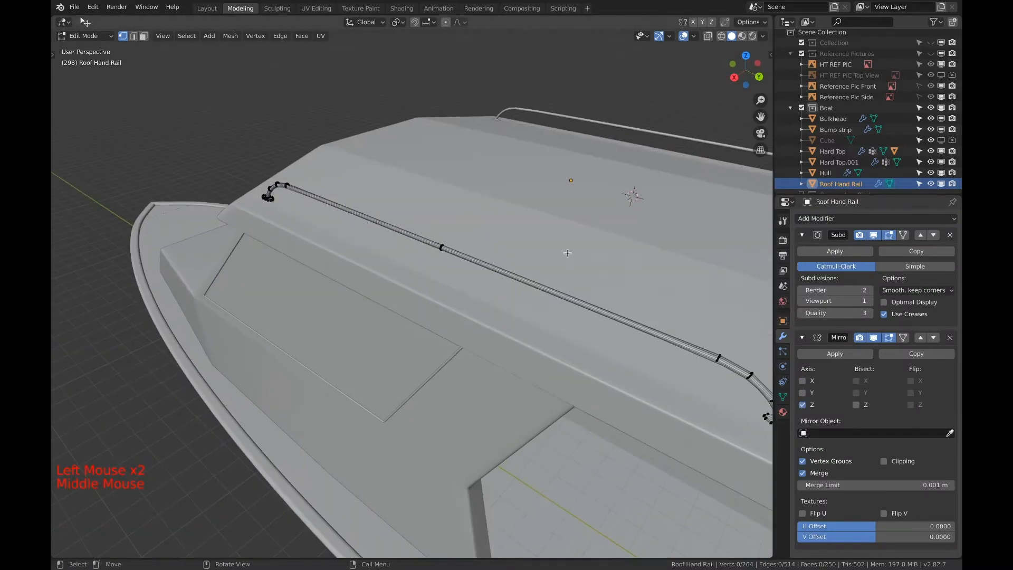
pyautogui.keyDown('shift'); pyautogui.moveTo(629, 296); pyautogui.dragTo(658, 241, button='middle'); pyautogui.keyUp('shift')
pyautogui.keyDown('shift'); pyautogui.scroll(-2, 559, 264); pyautogui.keyUp('shift')
pyautogui.keyDown('shift'); pyautogui.moveTo(490, 222); pyautogui.dragTo(490, 111, button='middle'); pyautogui.keyUp('shift')
pyautogui.scroll(-2, 490, 222)
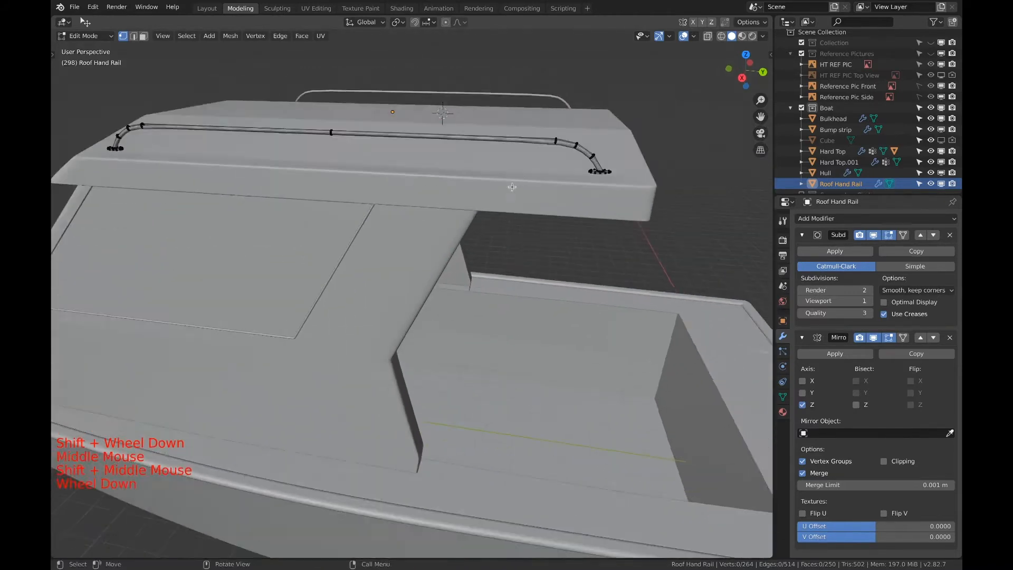
pyautogui.moveTo(490, 223); pyautogui.dragTo(449, 156, button='middle')
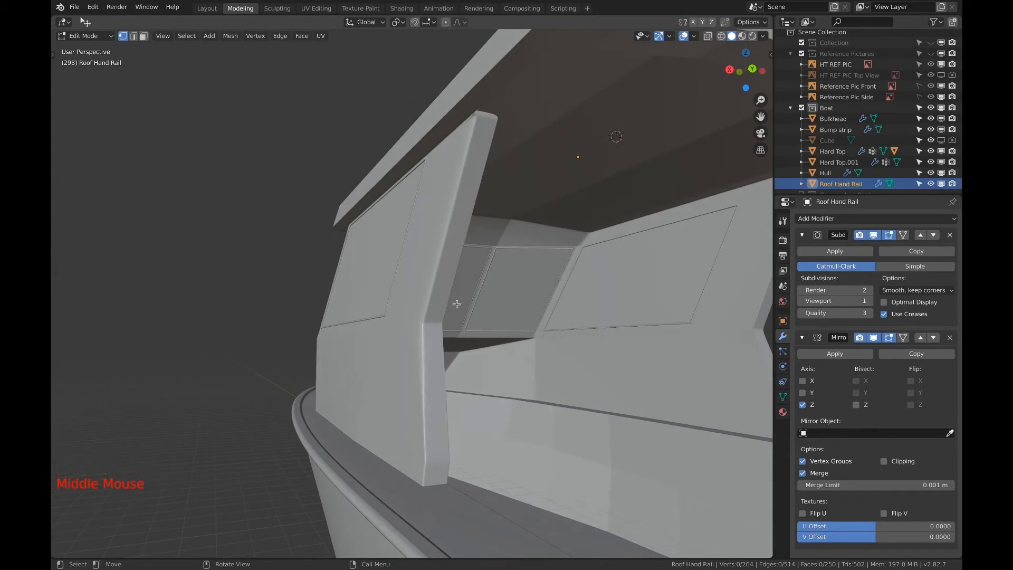
pyautogui.moveTo(442, 464); pyautogui.dragTo(625, 471, button='middle')
pyautogui.scroll(-2, 453, 464)
pyautogui.scroll(-4, 625, 471)
pyautogui.keyDown('shift'); pyautogui.moveTo(462, 368); pyautogui.dragTo(542, 394, button='middle'); pyautogui.keyUp('shift')
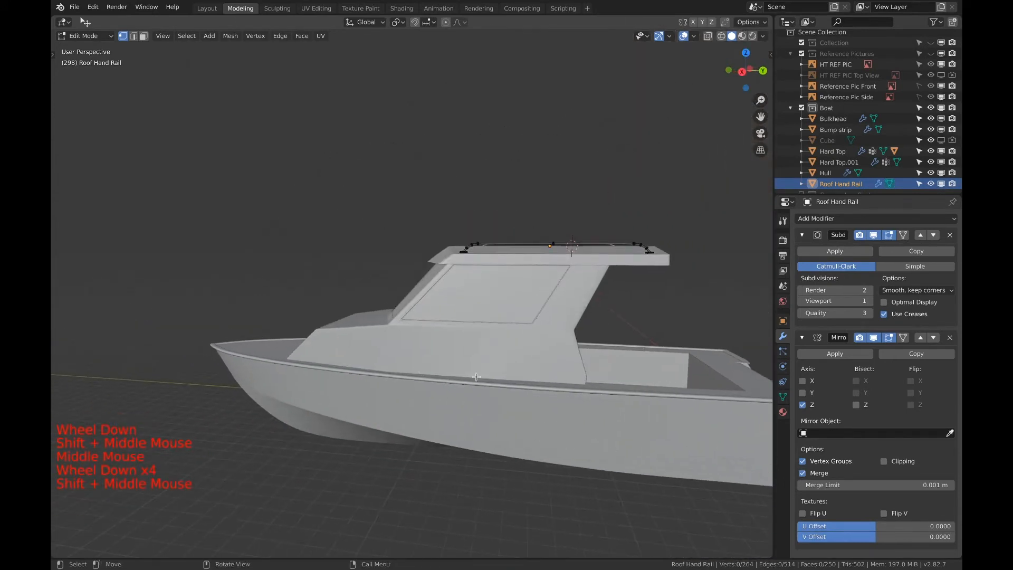
pyautogui.keyDown('shift'); pyautogui.moveTo(573, 342); pyautogui.dragTo(610, 262, button='middle'); pyautogui.keyUp('shift')
pyautogui.scroll(-1, 611, 263)
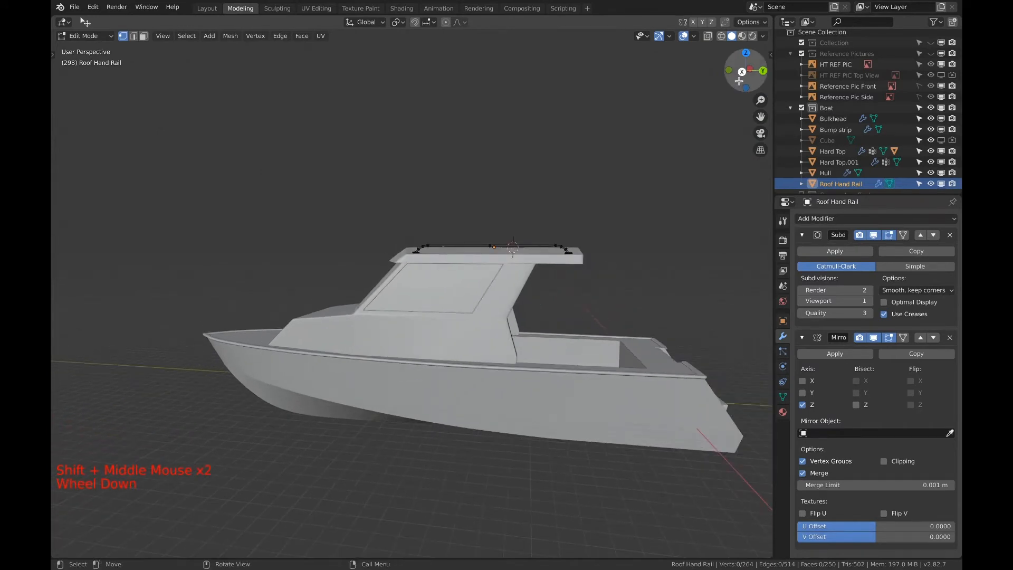
# In right orthographic view and Object Mode, add a 2 m plane behind the cabin and rotate it about 38°
pyautogui.click(742, 70)
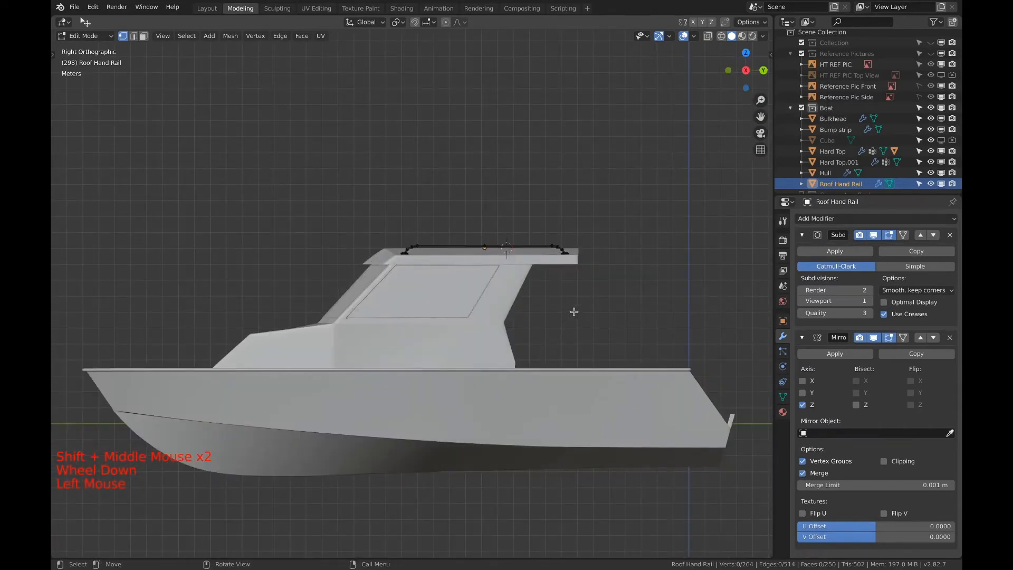
pyautogui.press('super+z')
pyautogui.press('Tab')
pyautogui.scroll(3, 564, 296)
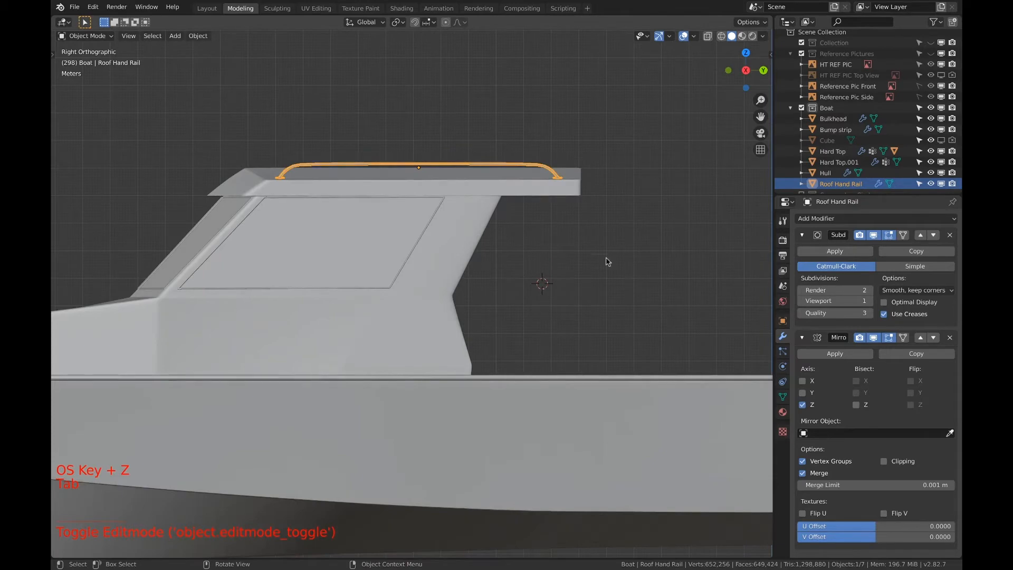
pyautogui.hotkey('shift', 'a')
pyautogui.moveTo(607, 283)
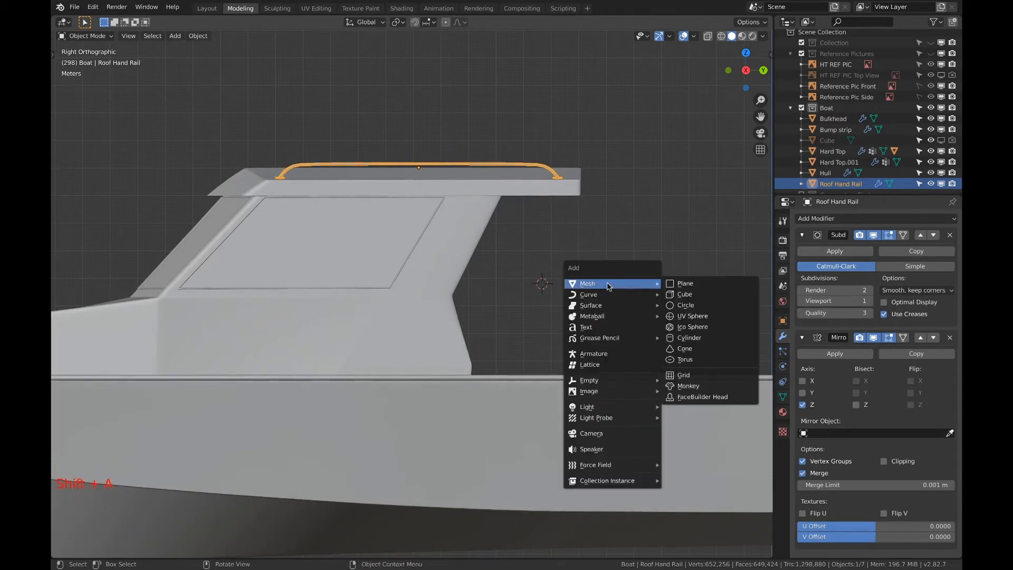
pyautogui.click(685, 285)
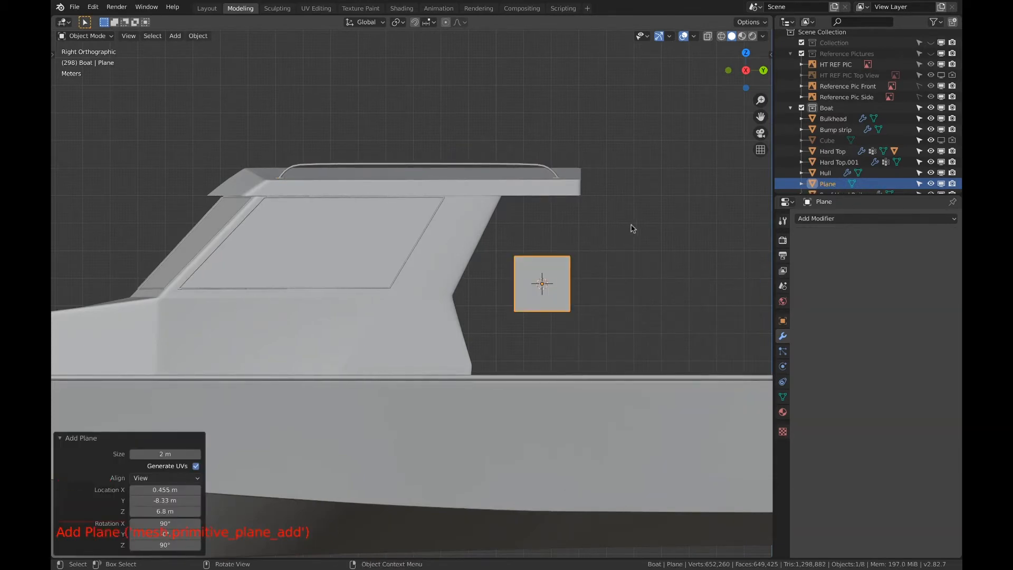
pyautogui.press('r')
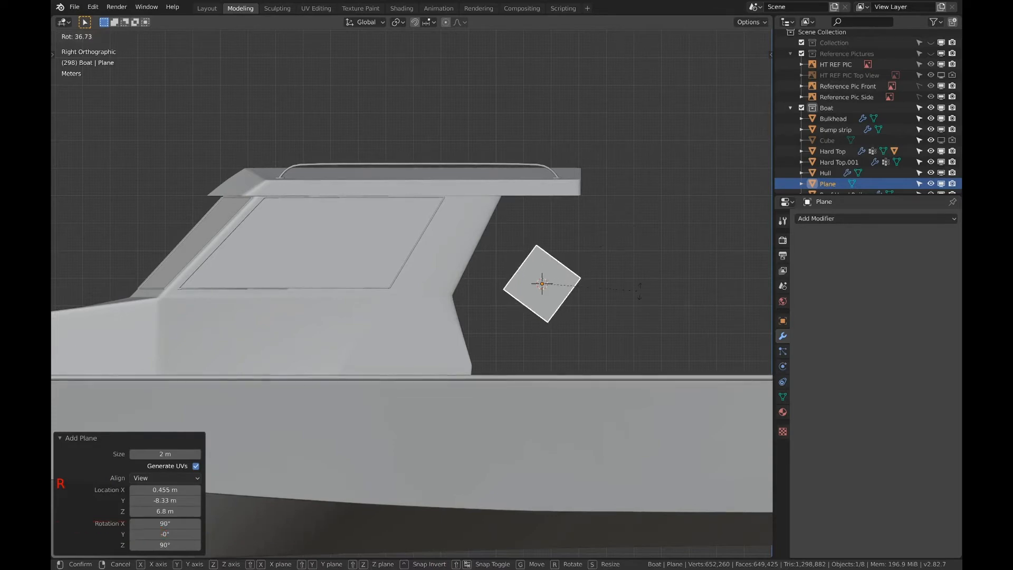
pyautogui.click(639, 293)
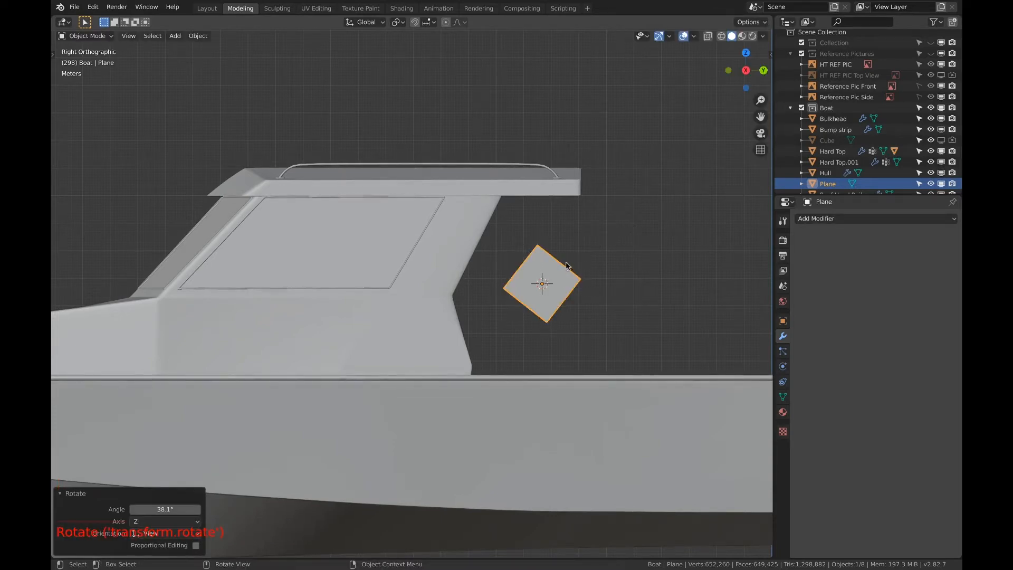
# Delete the plane's corner vertex farthest from the cabin in Edit Mode, leaving an open three-point line
pyautogui.press('Tab')
pyautogui.press('a')
pyautogui.rightClick(600, 267)
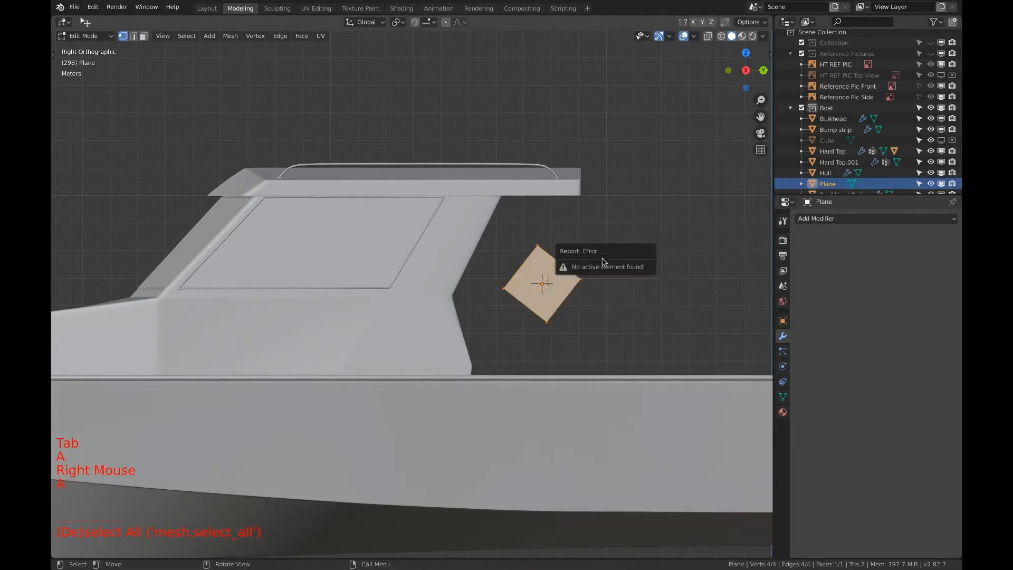
pyautogui.press('a')
pyautogui.press('a')
pyautogui.press('a')
pyautogui.press('c')
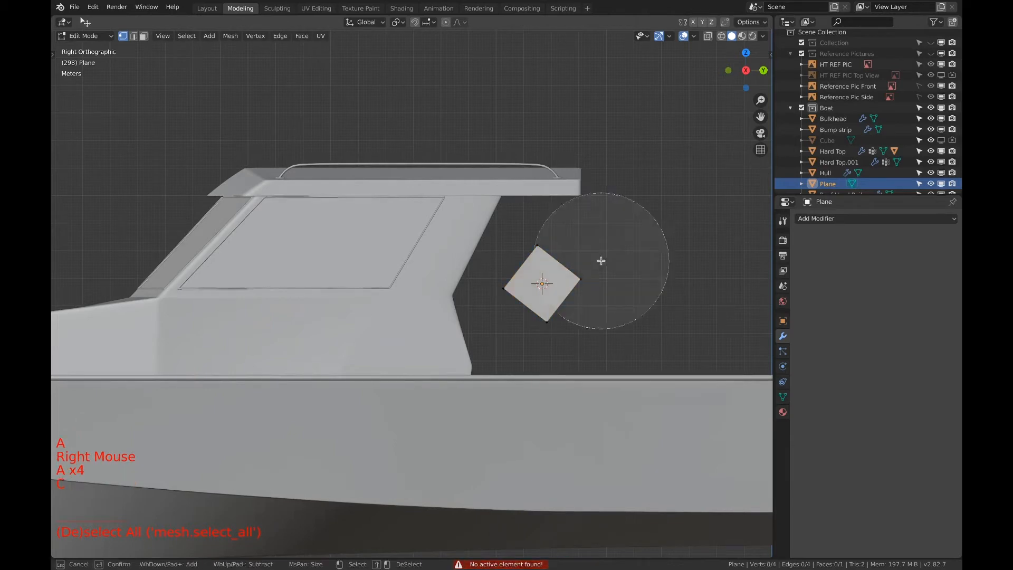
pyautogui.click(585, 279)
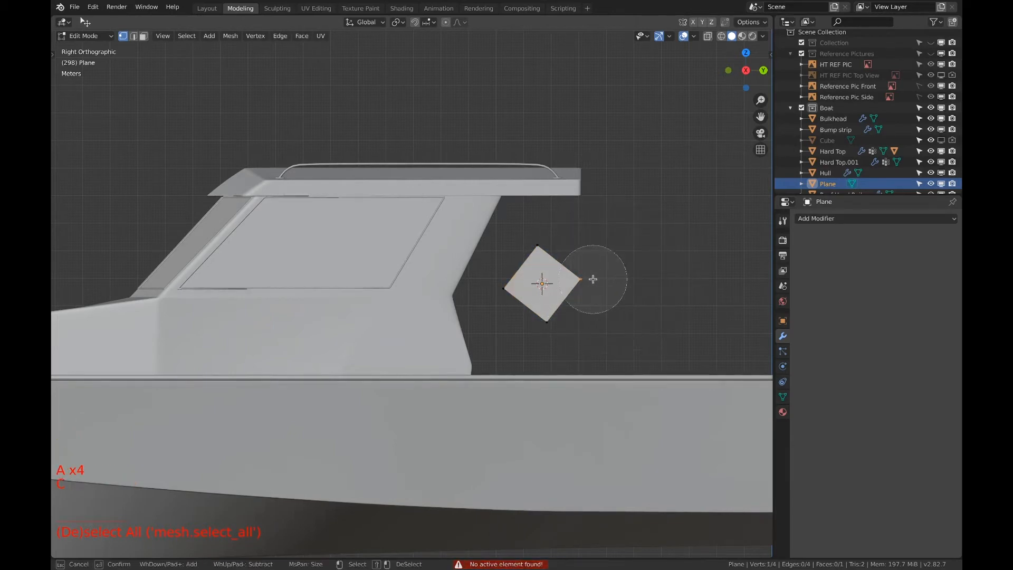
pyautogui.press('Escape')
pyautogui.press('x')
pyautogui.click(623, 256)
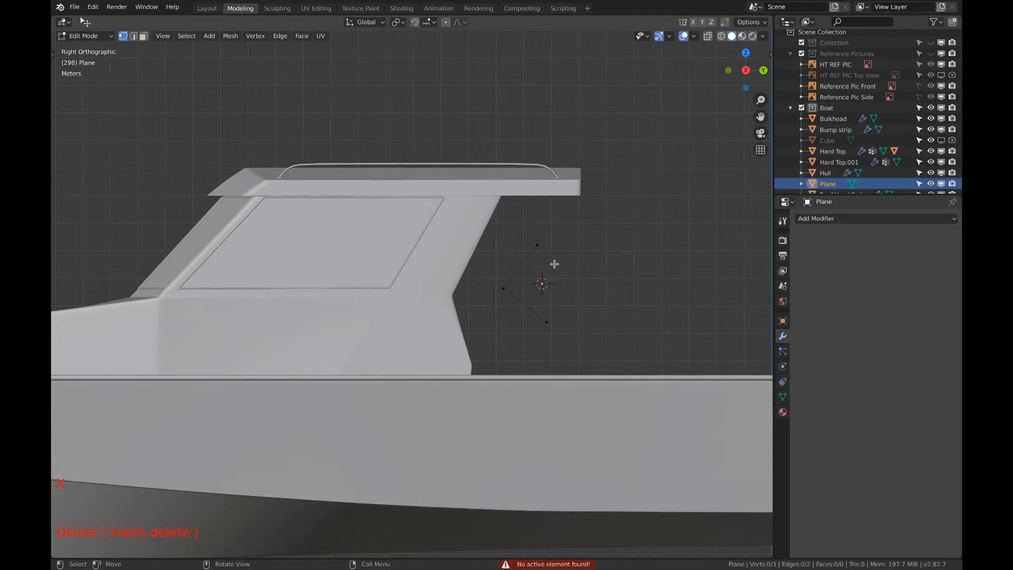
# Move the three remaining vertices to follow the cabin side's rear edge, just behind its upper end, its bend and its lower end
pyautogui.scroll(3, 551, 264)
pyautogui.keyDown('shift'); pyautogui.moveTo(554, 262); pyautogui.dragTo(543, 262, button='middle'); pyautogui.keyUp('shift')
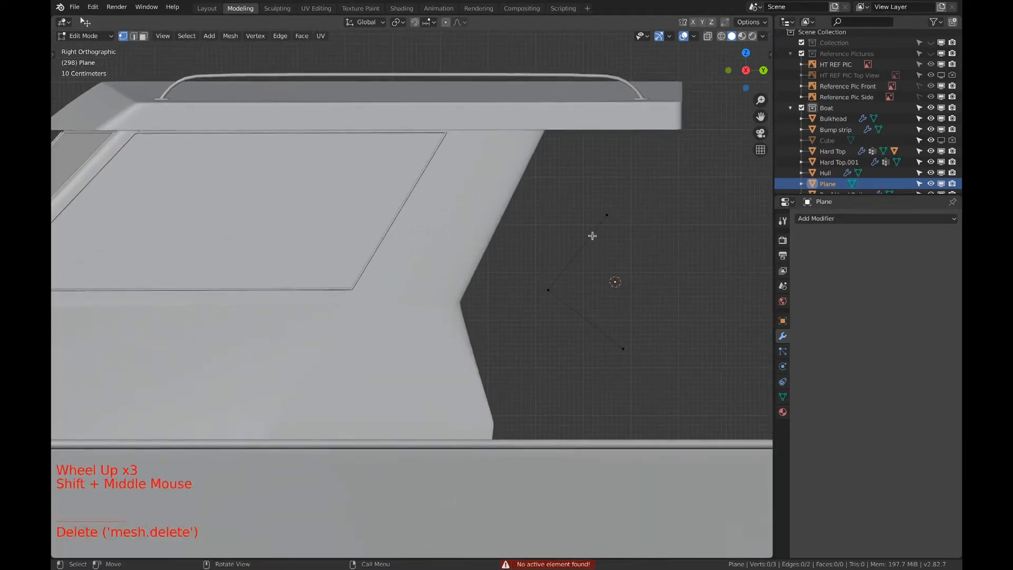
pyautogui.click(606, 220)
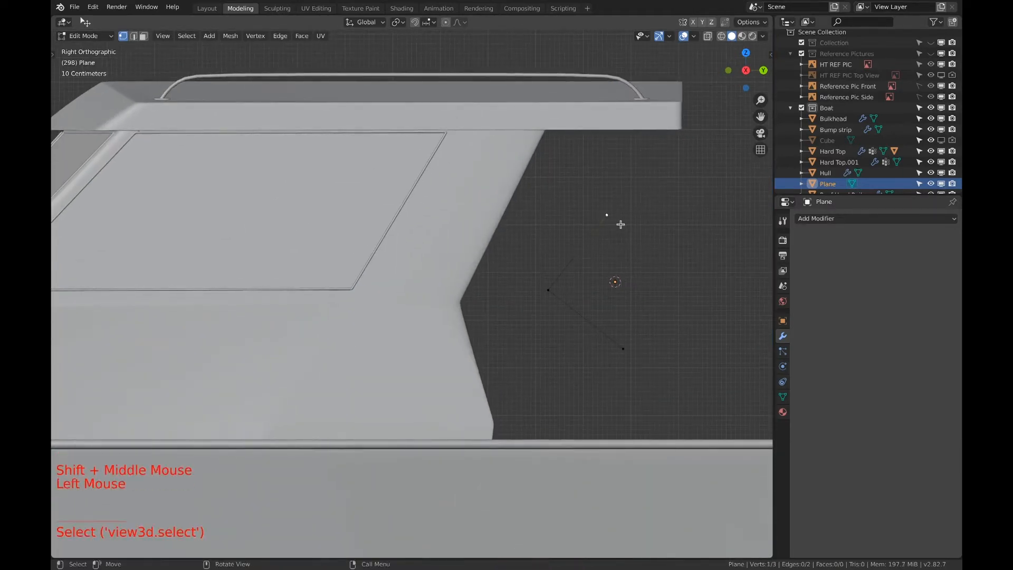
pyautogui.press('g')
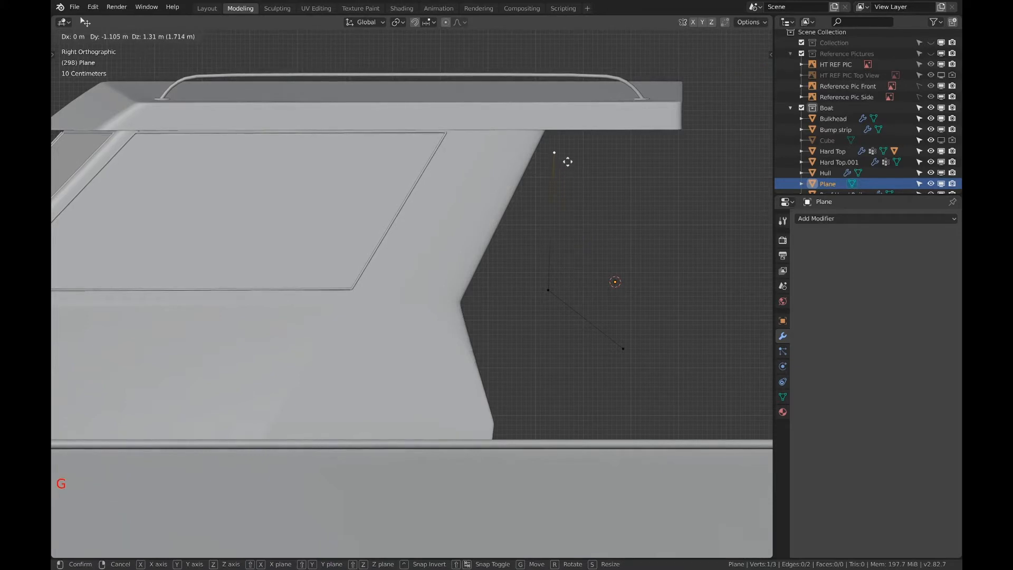
pyautogui.click(568, 161)
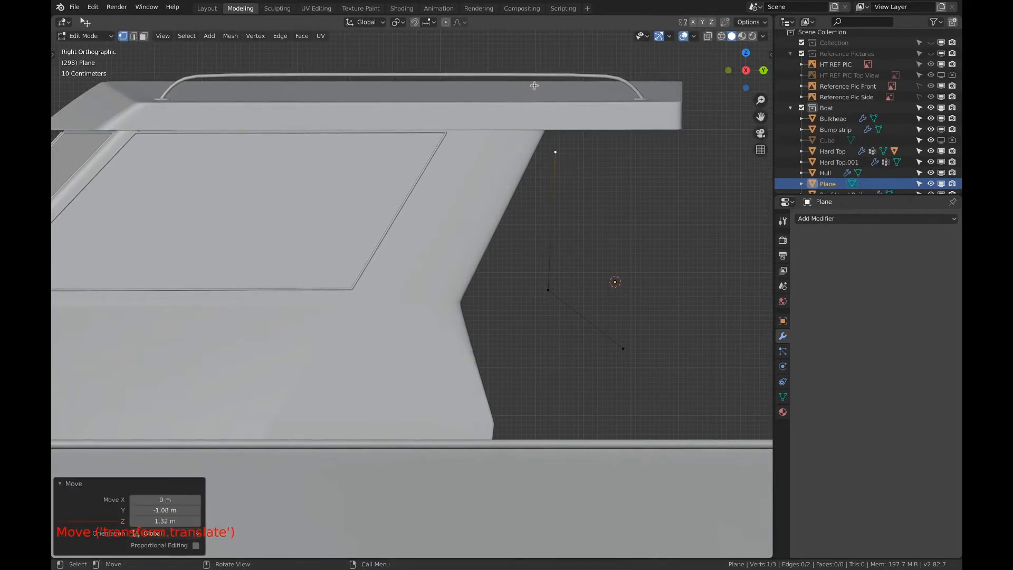
pyautogui.click(549, 291)
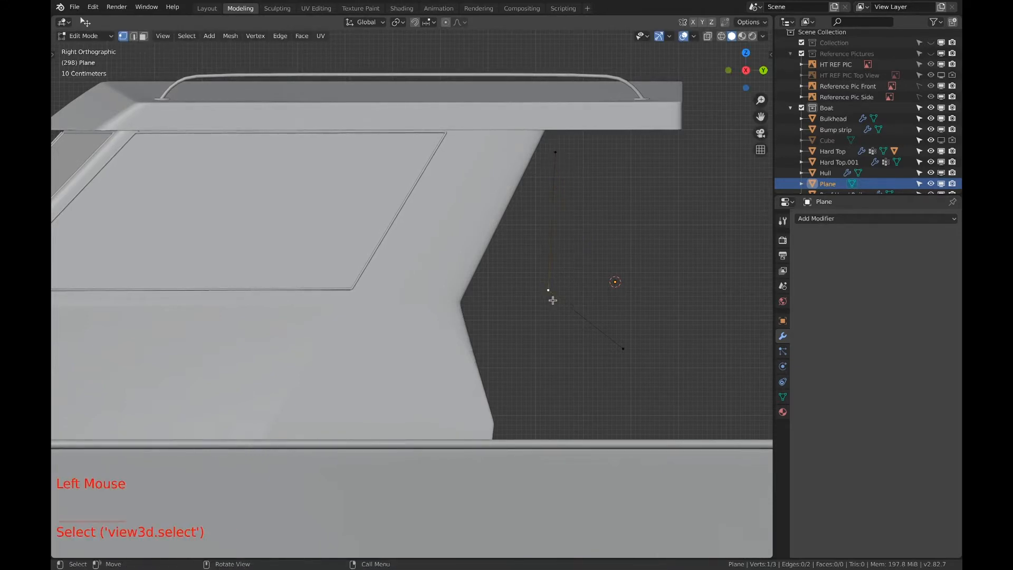
pyautogui.press('g')
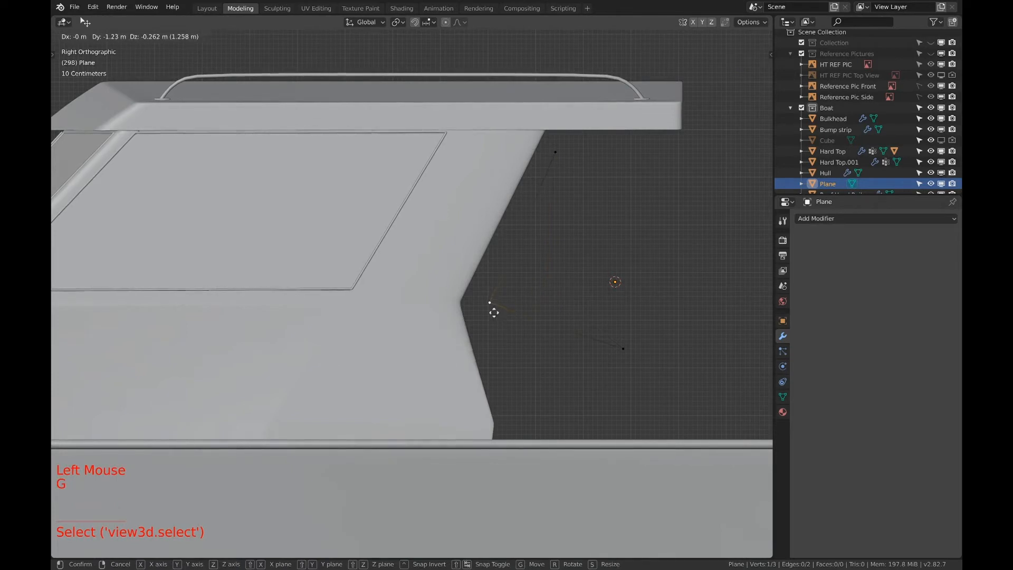
pyautogui.click(487, 309)
pyautogui.click(624, 343)
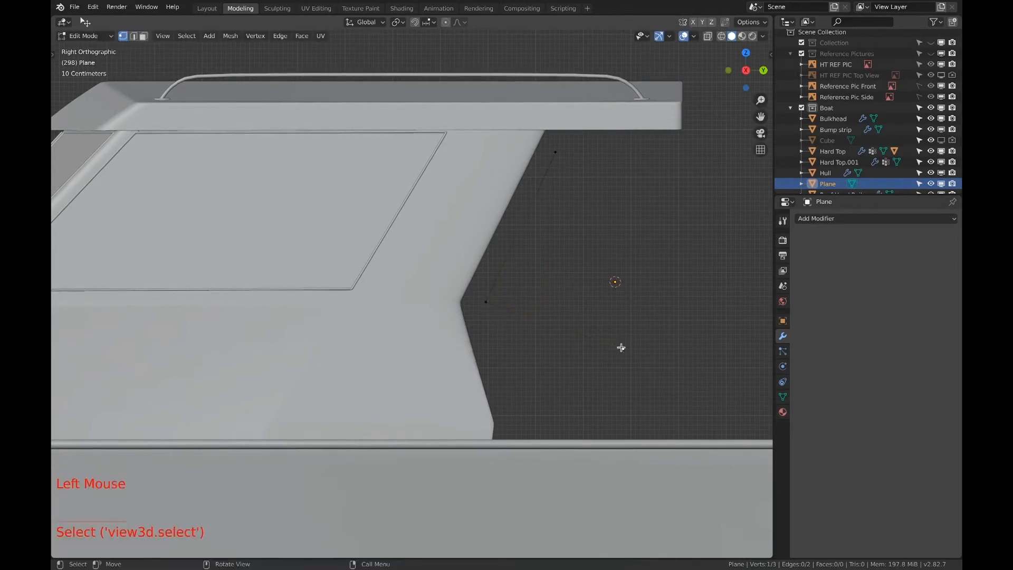
pyautogui.press('g')
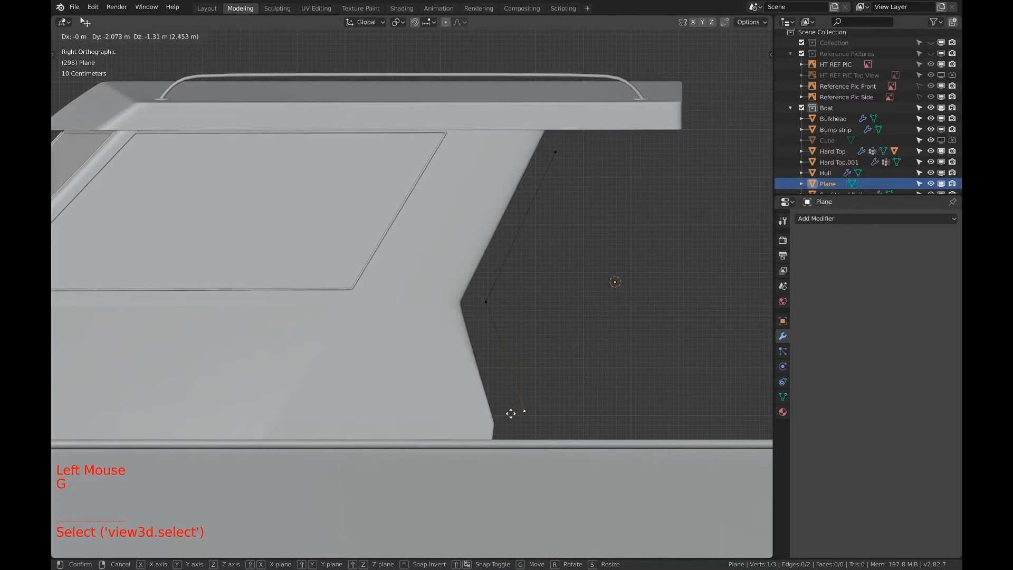
pyautogui.click(510, 414)
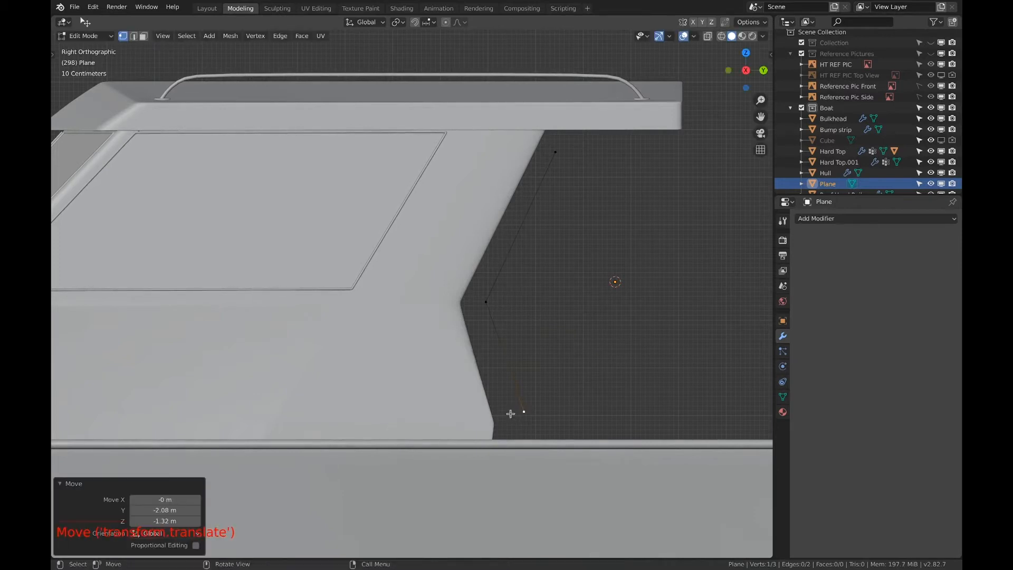
# Extrude the line's lowest vertex about 0.56 m down to the hull's top edge in right orthographic view
pyautogui.keyDown('shift'); pyautogui.moveTo(492, 265); pyautogui.dragTo(550, 193, button='middle'); pyautogui.keyUp('shift')
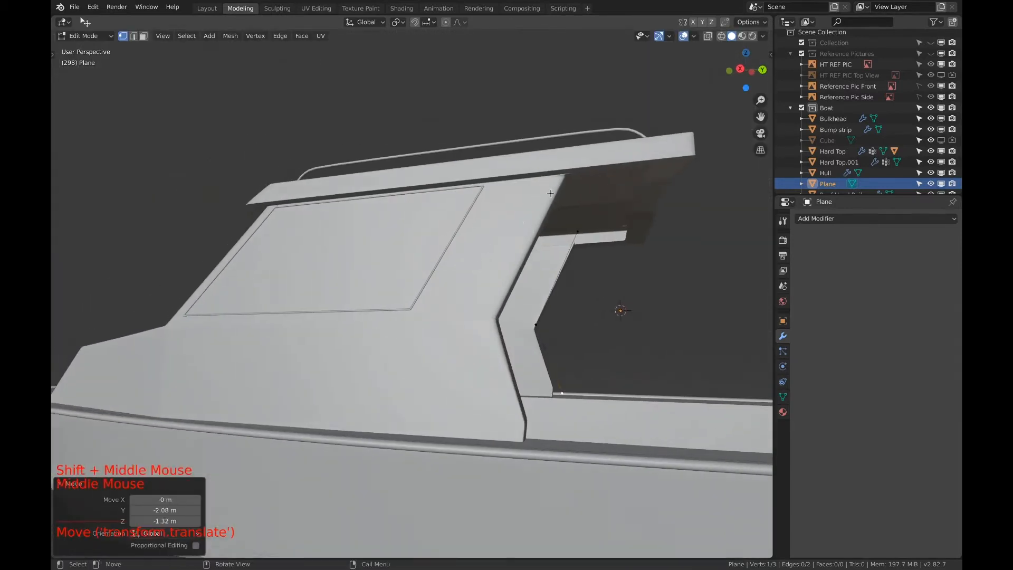
pyautogui.moveTo(549, 362); pyautogui.dragTo(686, 227, button='middle')
pyautogui.scroll(-1, 697, 219)
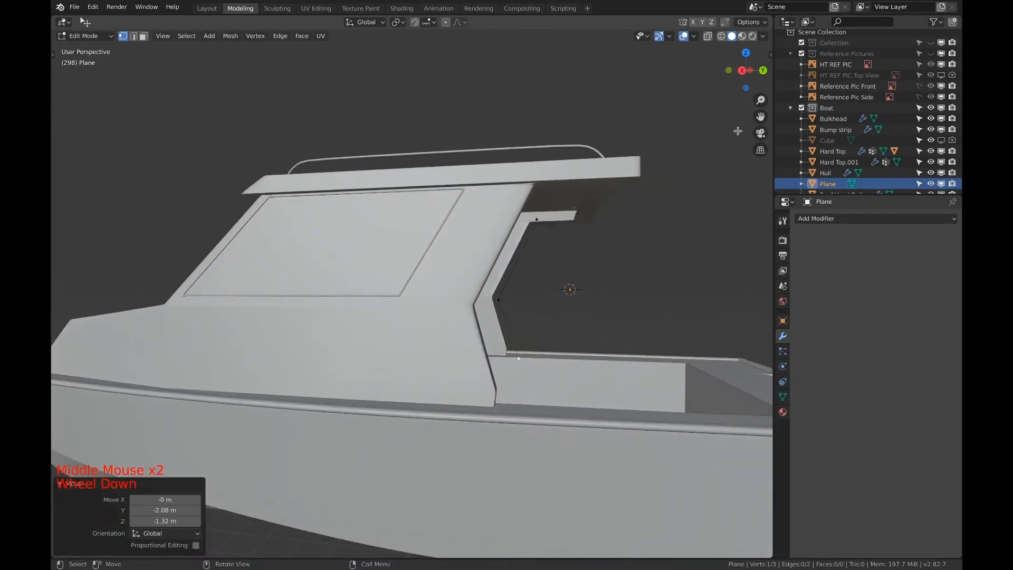
pyautogui.click(743, 70)
pyautogui.scroll(-1, 531, 276)
pyautogui.scroll(3, 531, 276)
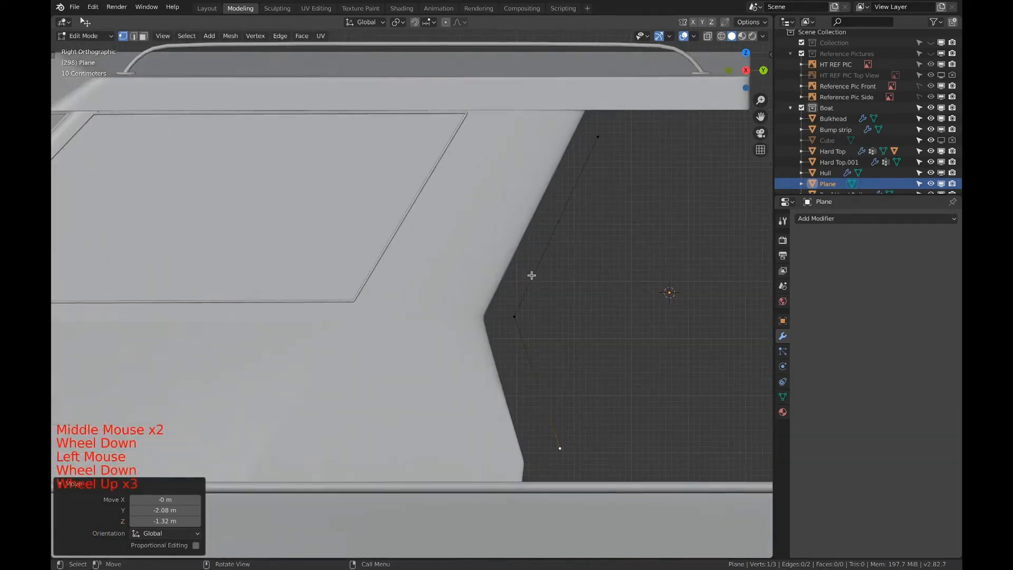
pyautogui.keyDown('shift'); pyautogui.moveTo(532, 276); pyautogui.dragTo(524, 238, button='middle'); pyautogui.keyUp('shift')
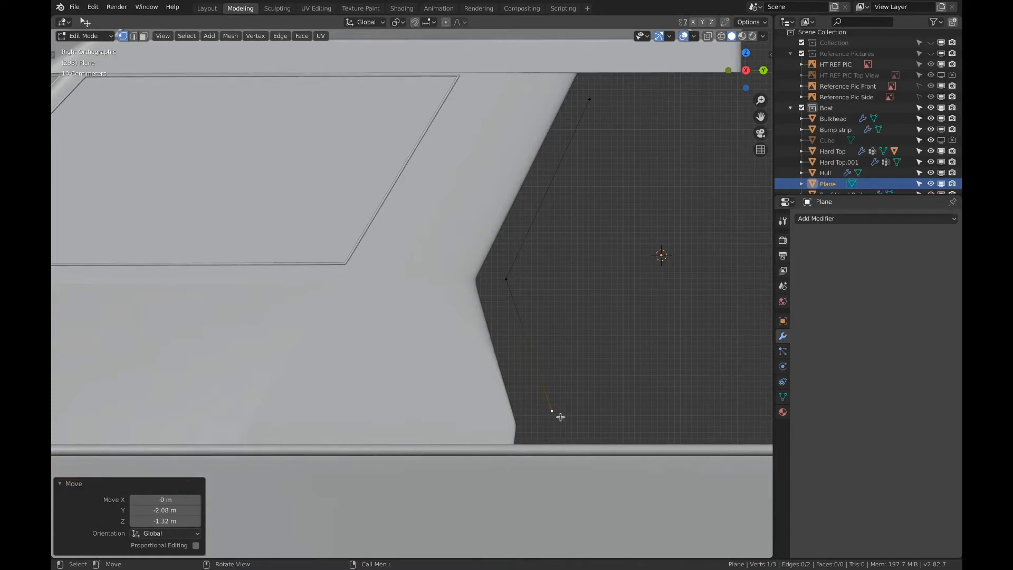
pyautogui.press('e')
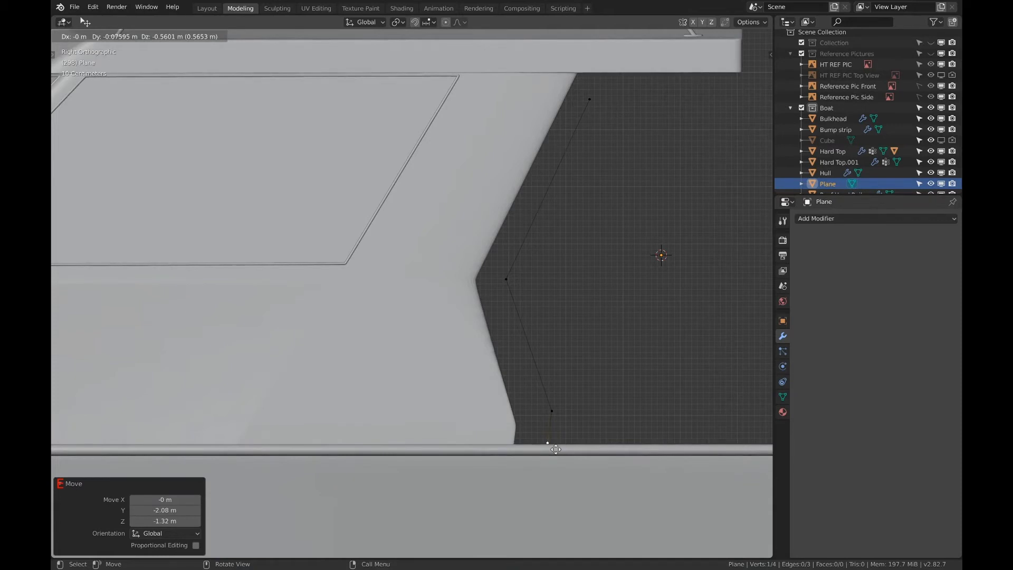
pyautogui.click(556, 449)
# Move the line's top vertex about 0.22 m in Y and 0.48 m up in Z to the hard top's underside
pyautogui.keyDown('shift'); pyautogui.moveTo(585, 130); pyautogui.dragTo(586, 197, button='middle'); pyautogui.keyUp('shift')
pyautogui.scroll(-2, 587, 198)
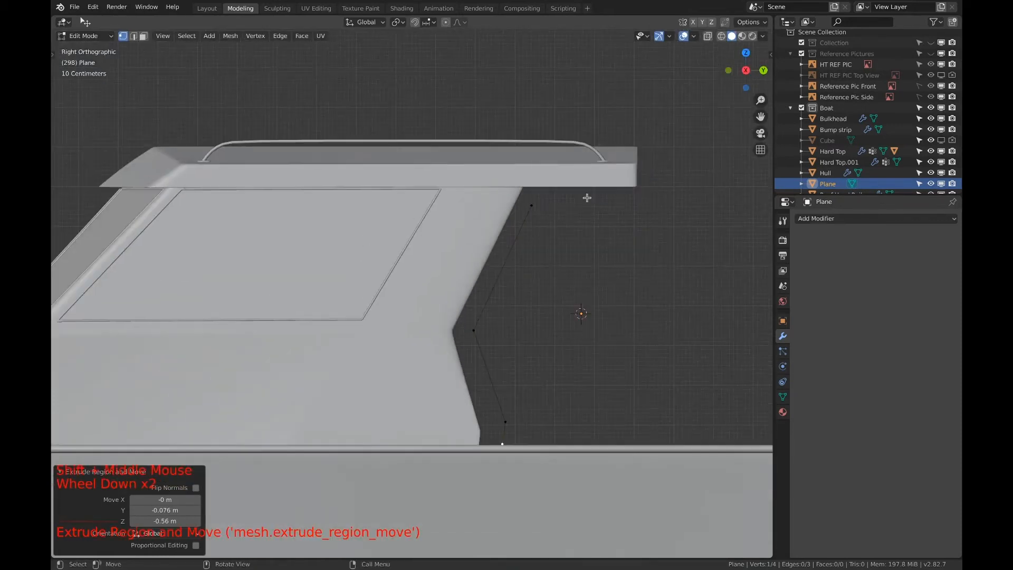
pyautogui.scroll(3, 557, 204)
pyautogui.click(625, 138)
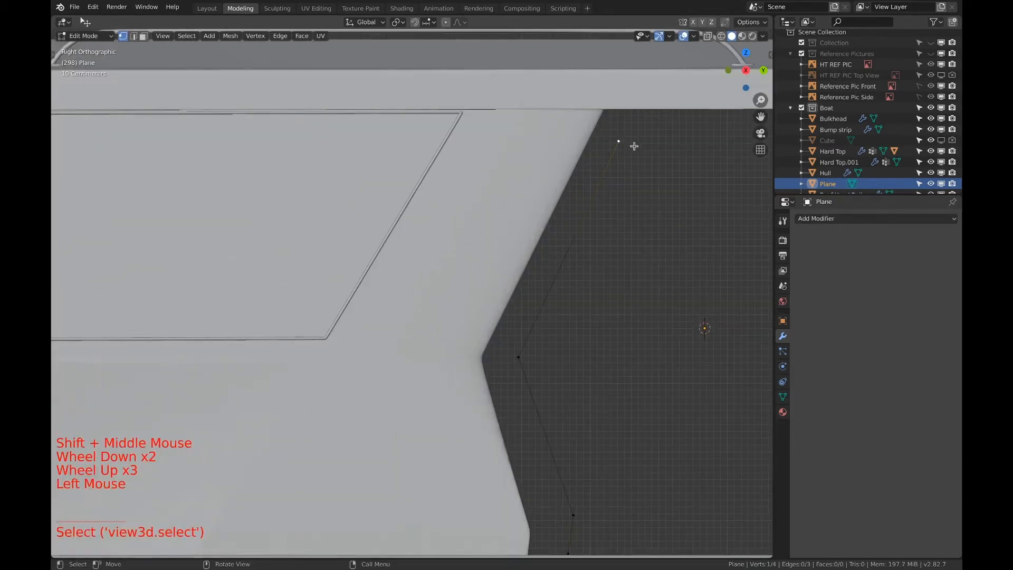
pyautogui.press('g')
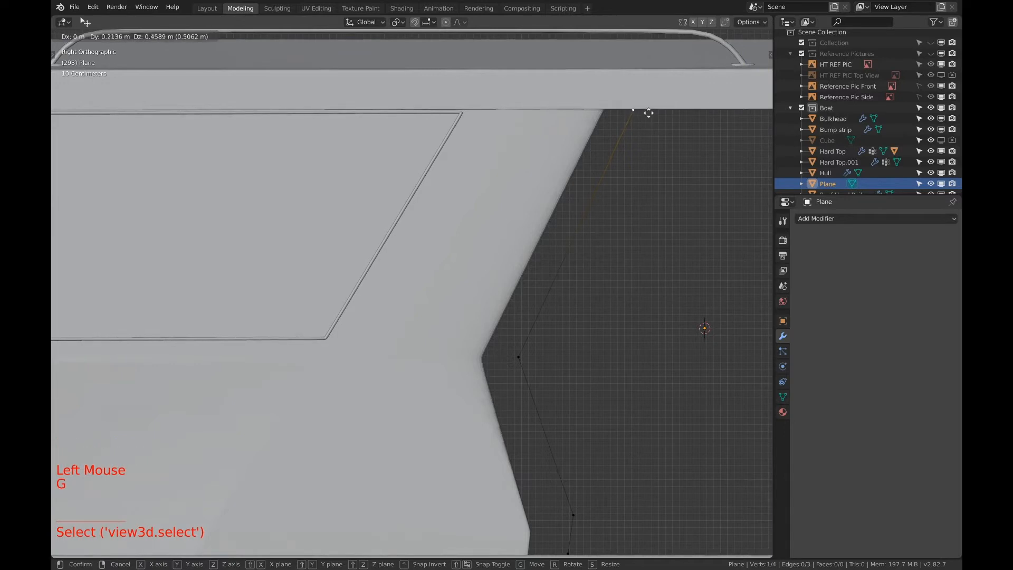
pyautogui.click(649, 112)
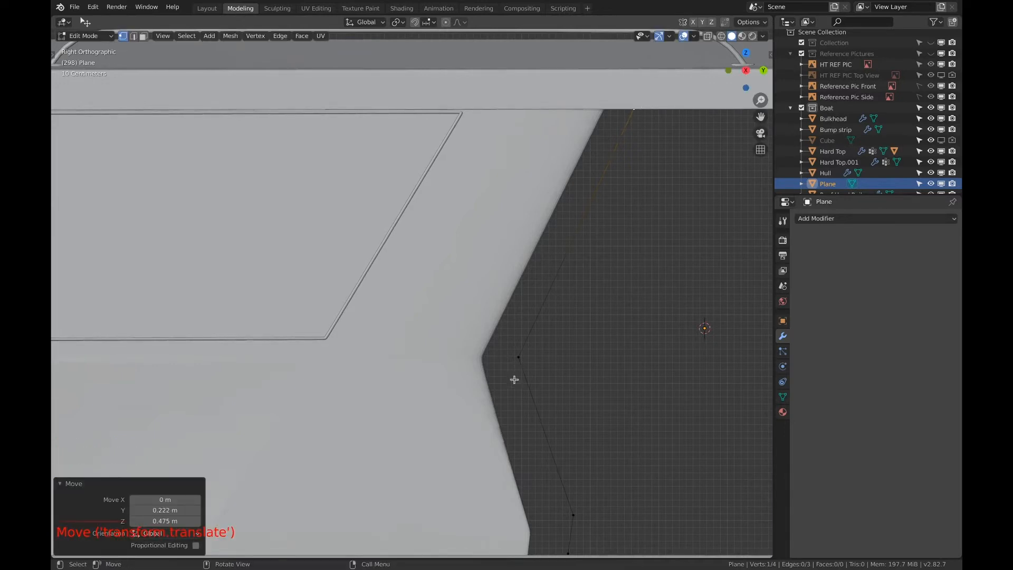
# Extrude the line's bend vertex about -0.52 m along Y to meet the cabin side's rear edge
pyautogui.click(519, 357)
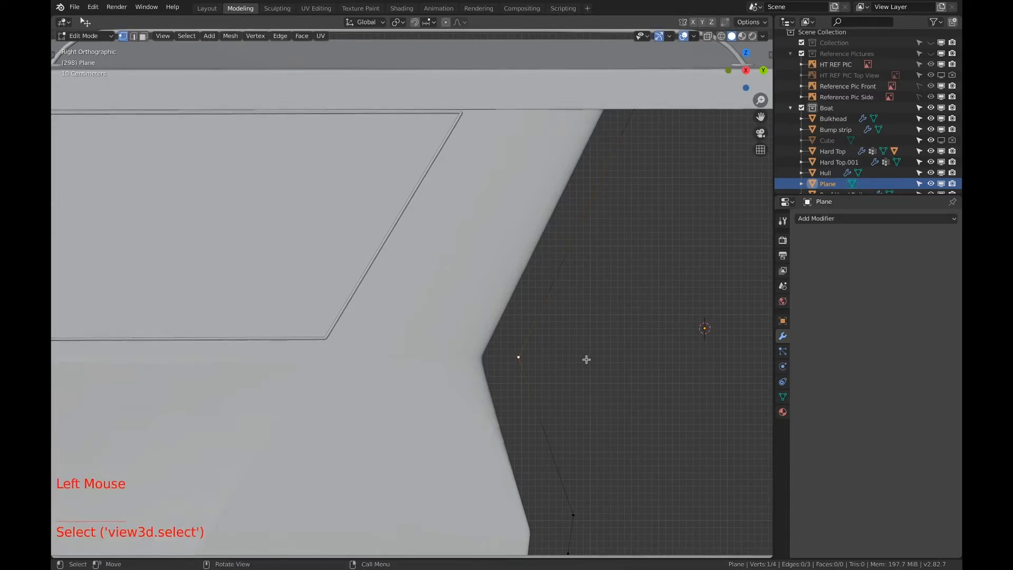
pyautogui.press('e')
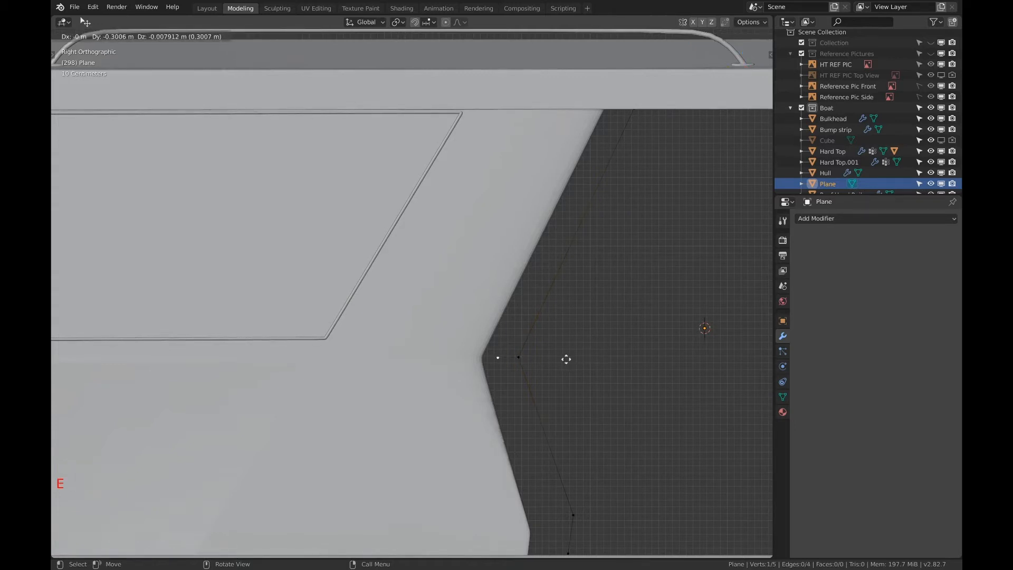
pyautogui.press('y')
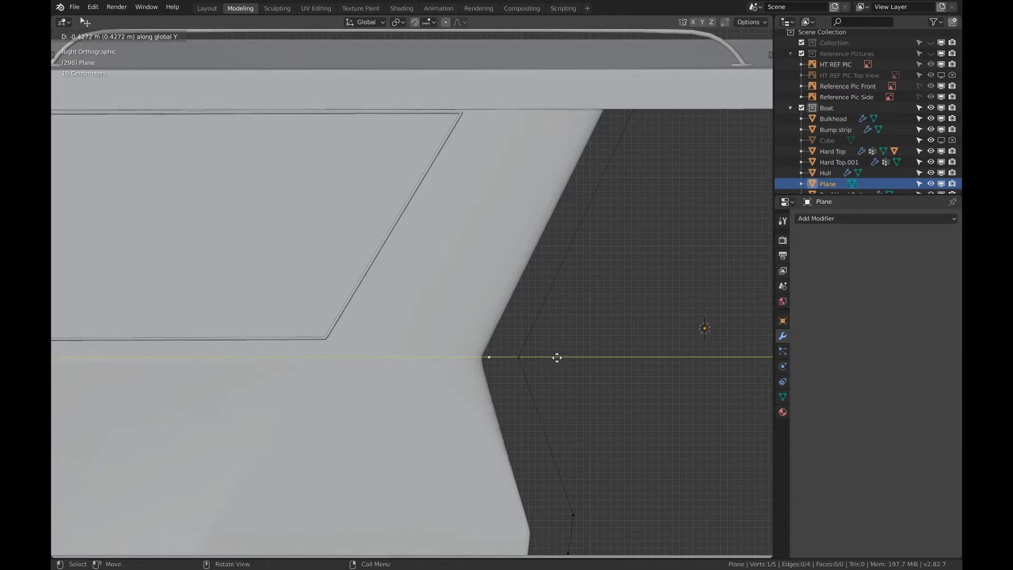
pyautogui.click(551, 358)
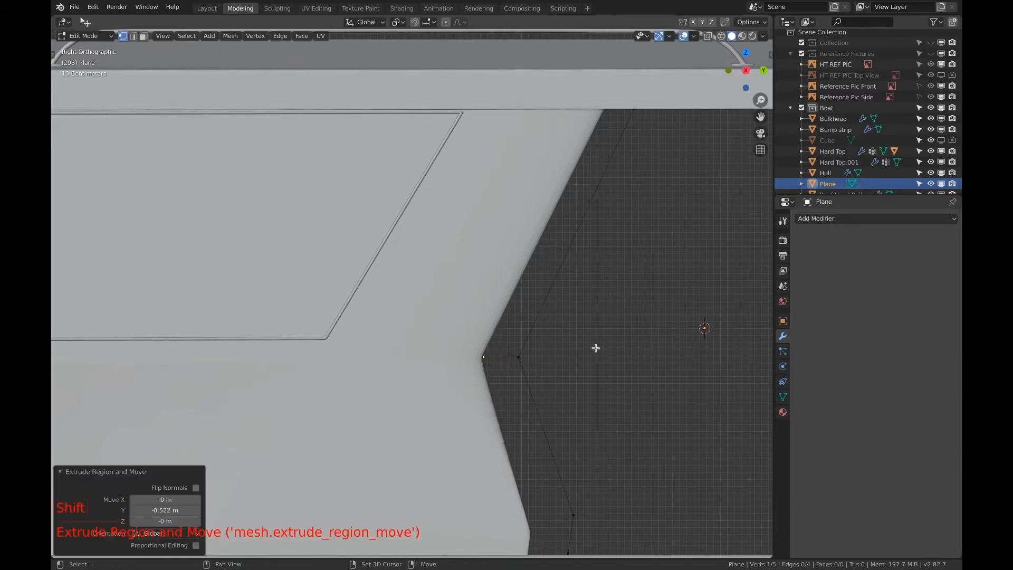
# In back orthographic view, move the whole line about 5.02 m along X to the cabin's side wall
pyautogui.keyDown('shift'); pyautogui.moveTo(595, 346); pyautogui.dragTo(524, 343, button='middle'); pyautogui.keyUp('shift')
pyautogui.press('a')
pyautogui.scroll(-2, 599, 371)
pyautogui.scroll(-7, 559, 369)
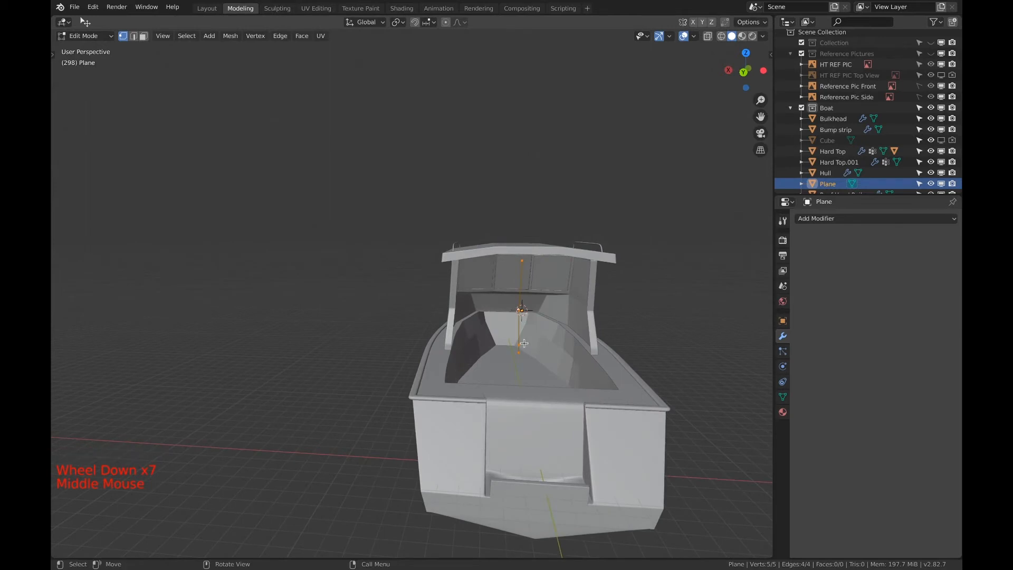
pyautogui.click(744, 70)
pyautogui.scroll(4, 522, 301)
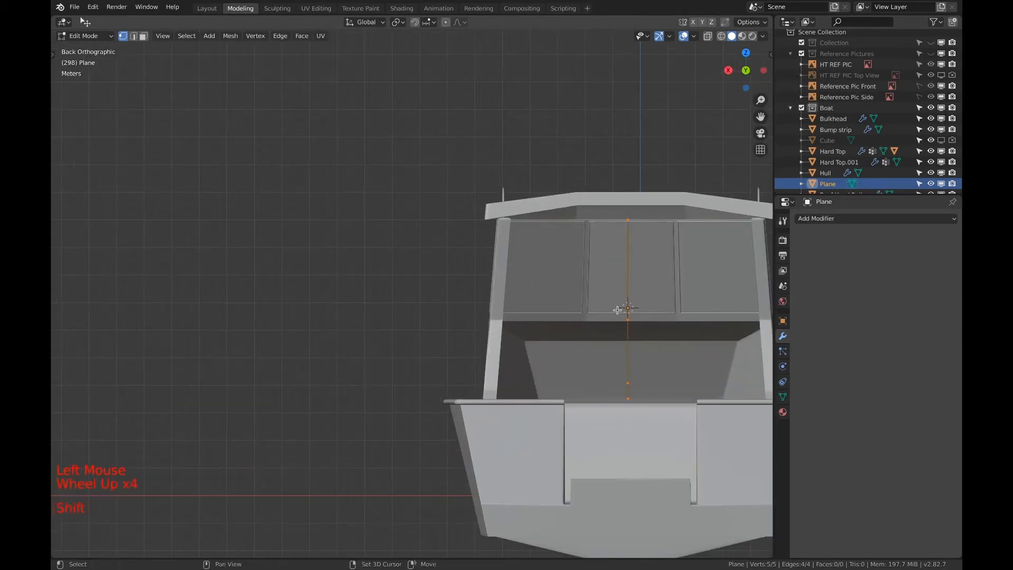
pyautogui.keyDown('shift'); pyautogui.moveTo(533, 307); pyautogui.dragTo(570, 317, button='middle'); pyautogui.keyUp('shift')
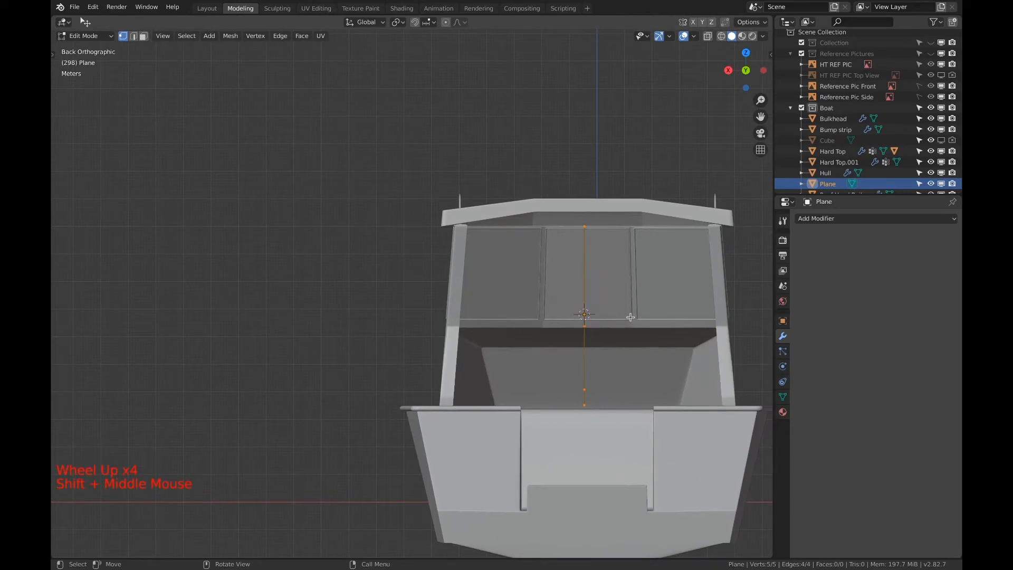
pyautogui.press('g')
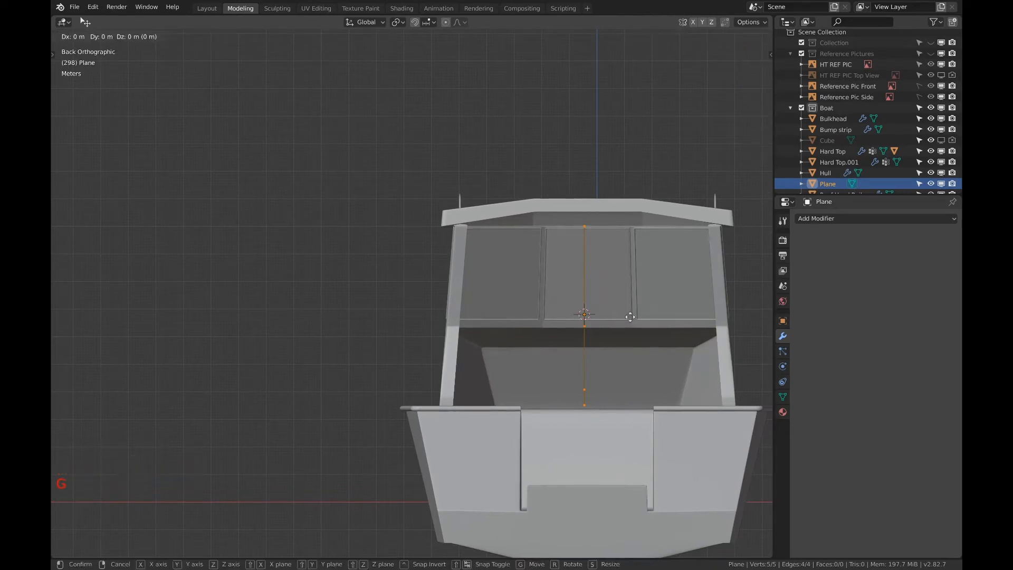
pyautogui.press('x')
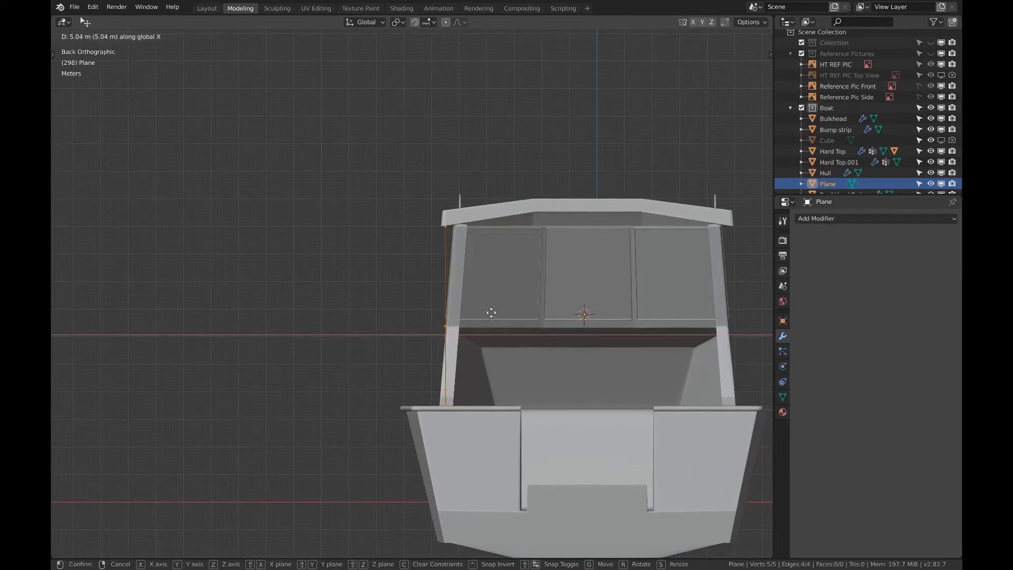
pyautogui.click(492, 313)
# Rotate the whole line about -4.27° around the Y axis to match the side wall's slant
pyautogui.scroll(3, 466, 370)
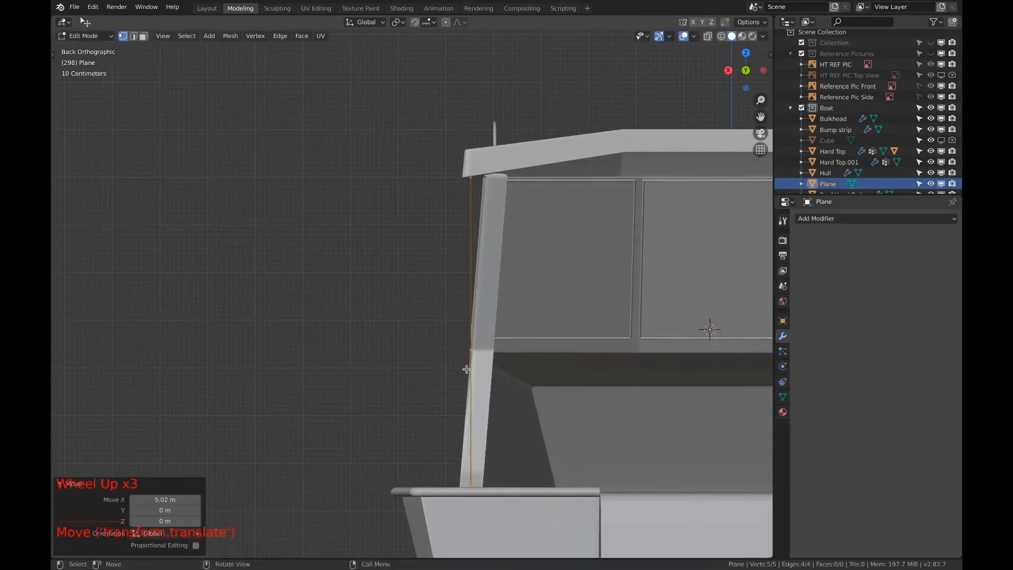
pyautogui.press('r')
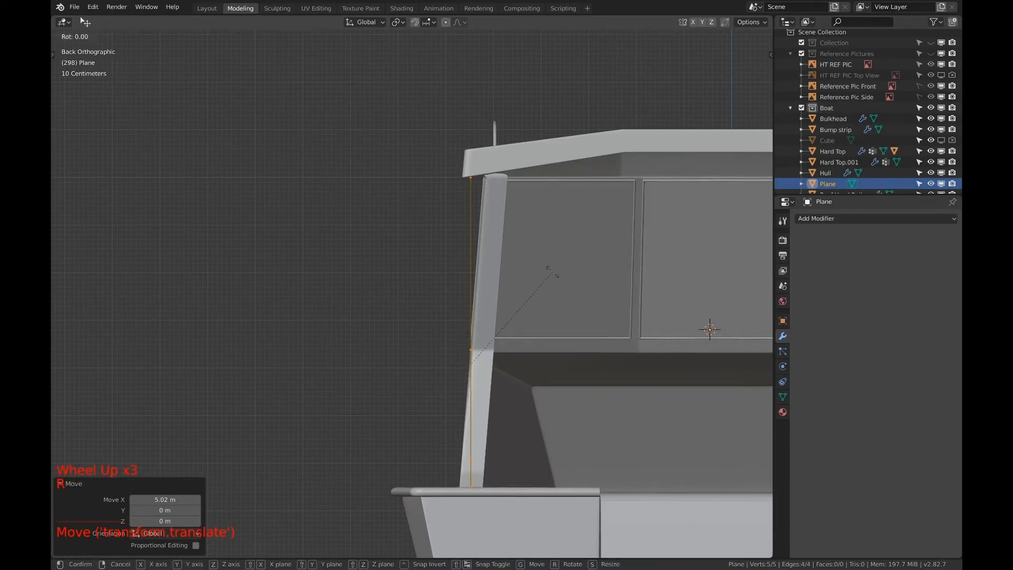
pyautogui.press('y')
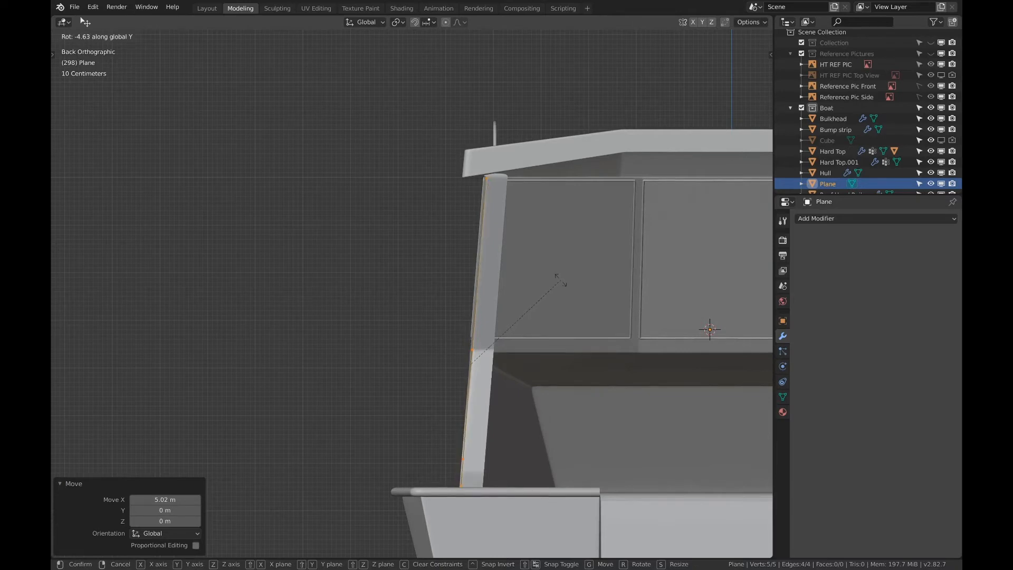
pyautogui.click(561, 280)
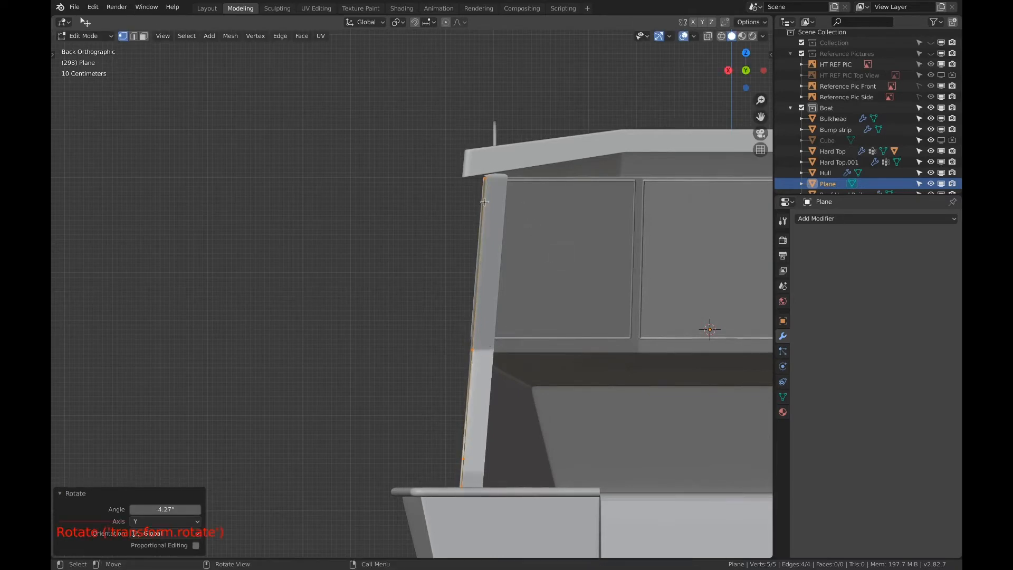
# Move the line about -0.2 m along X to the middle of the wall's thickness and rotate it slightly around X
pyautogui.press('g')
pyautogui.press('x')
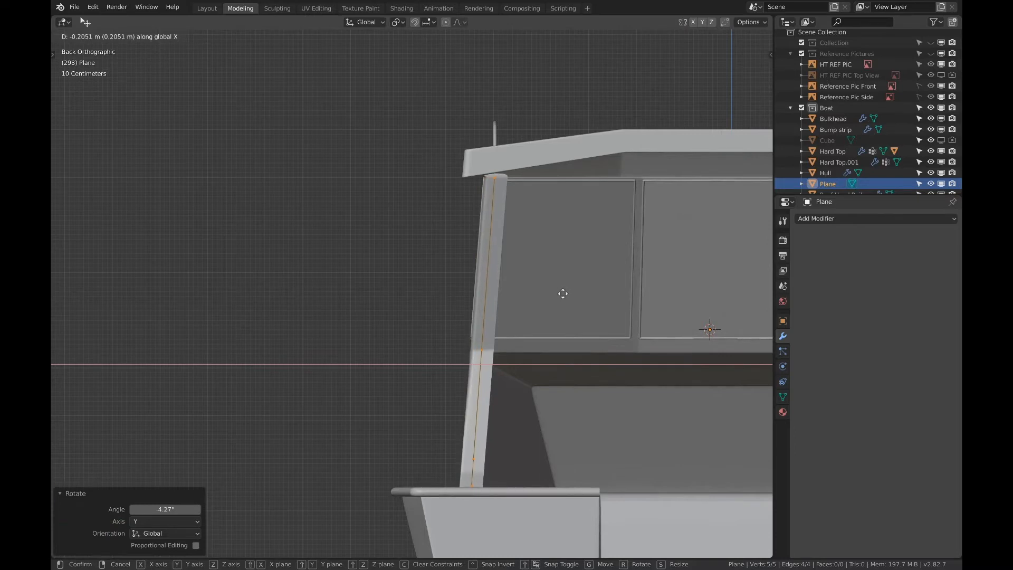
pyautogui.click(563, 293)
pyautogui.press('r')
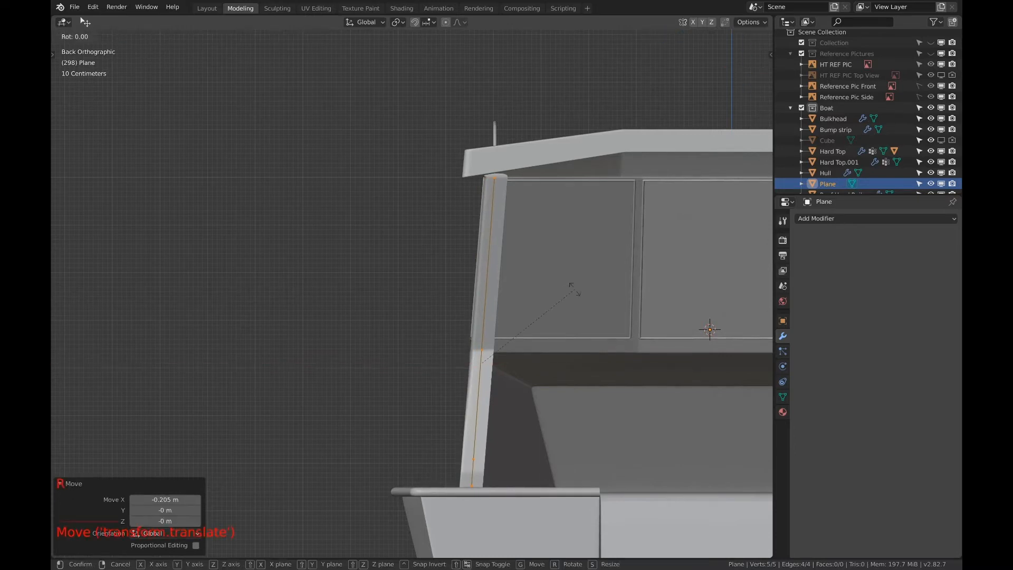
pyautogui.press('x')
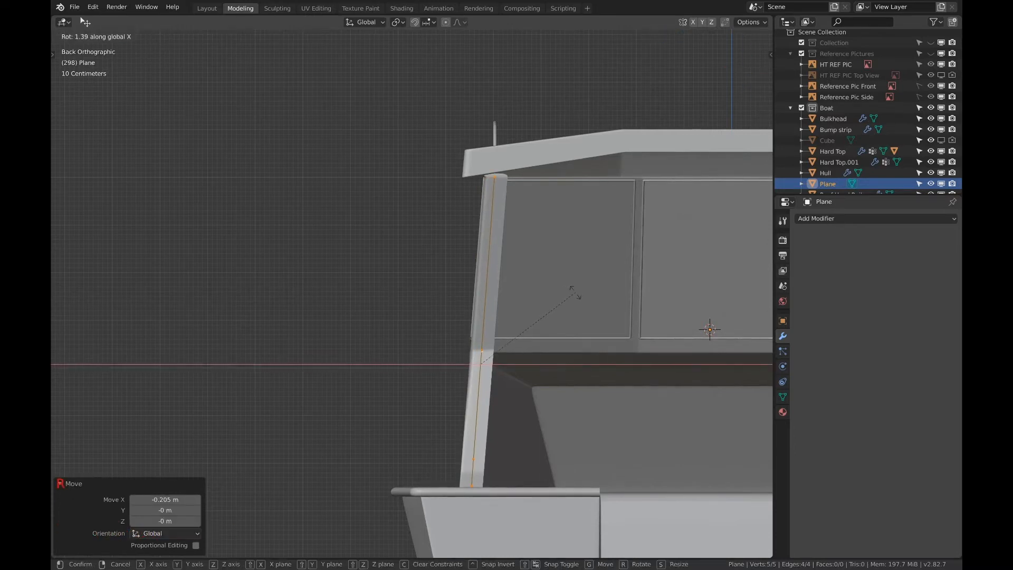
pyautogui.click(576, 293)
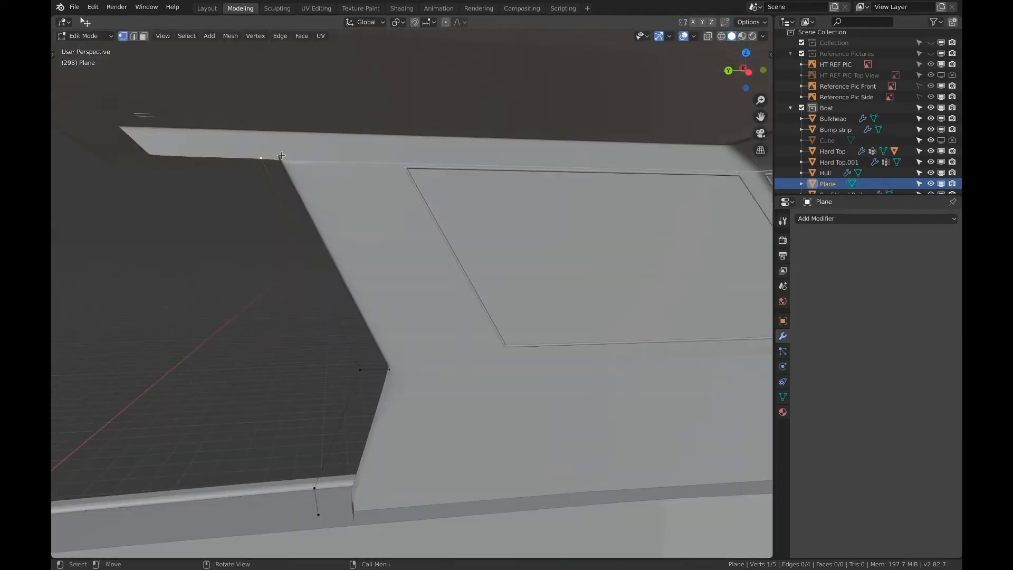
# Lower the line's top vertex about 0.28 m and extrude it about -0.33 m along Y to the cabin side's edge
pyautogui.press('g')
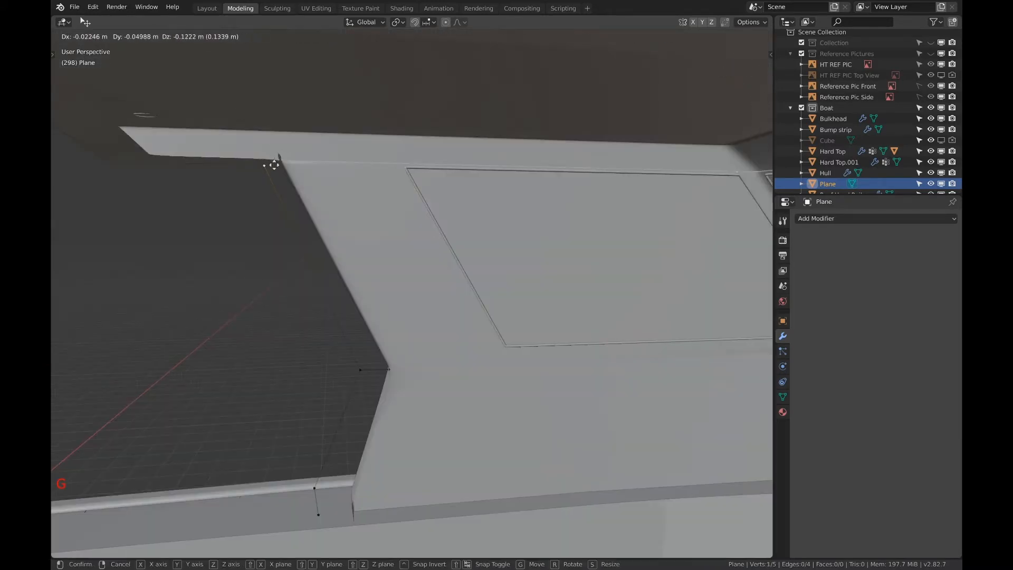
pyautogui.click(278, 174)
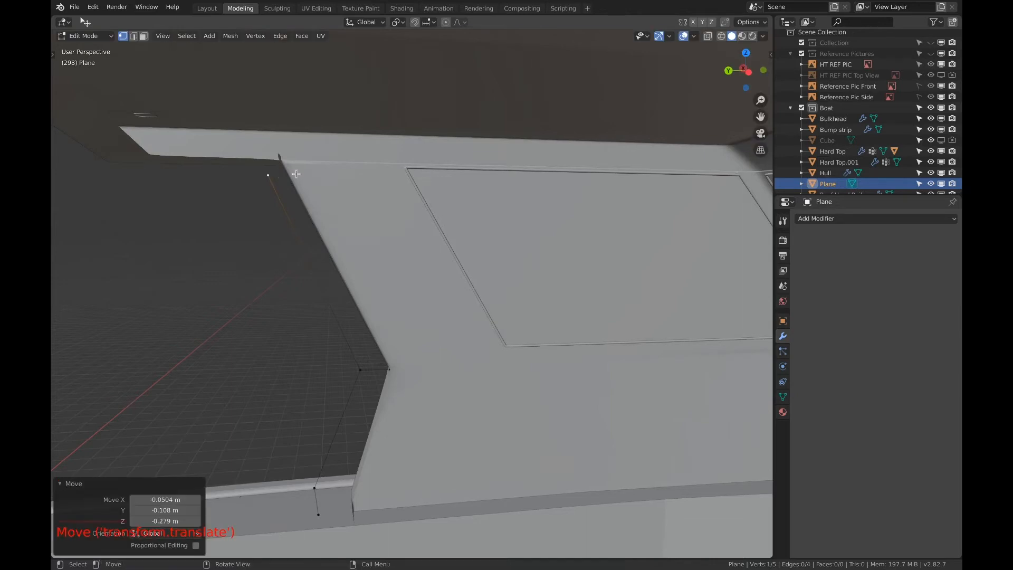
pyautogui.press('e')
pyautogui.press('y')
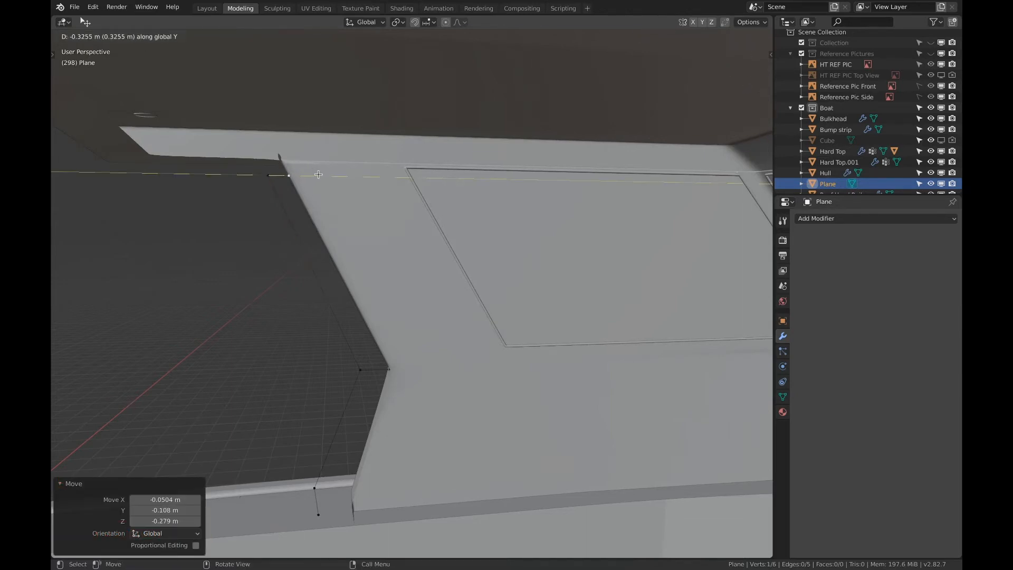
pyautogui.click(318, 174)
# Select all vertices of the rail path
pyautogui.moveTo(318, 174); pyautogui.dragTo(532, 195, button='middle')
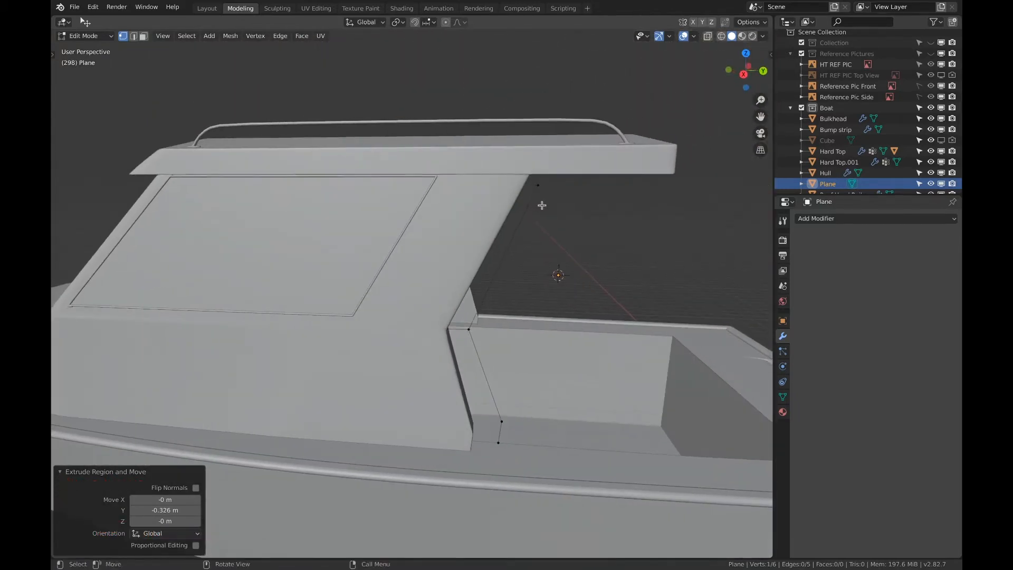
pyautogui.scroll(2, 554, 205)
pyautogui.keyDown('shift'); pyautogui.moveTo(572, 206); pyautogui.dragTo(514, 217, button='middle'); pyautogui.keyUp('shift')
pyautogui.press('a')
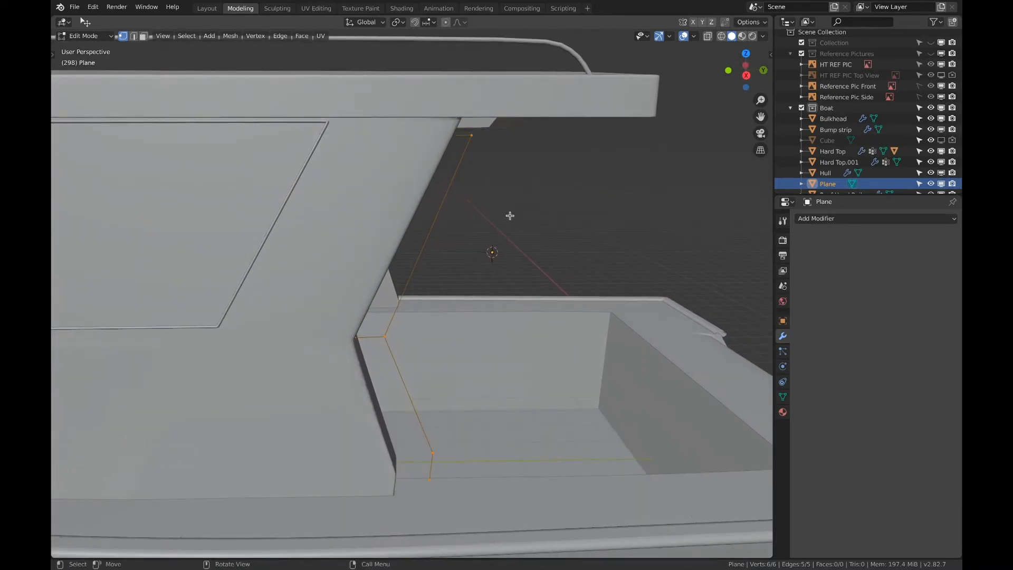
pyautogui.hotkey('ctrl', 'shift')
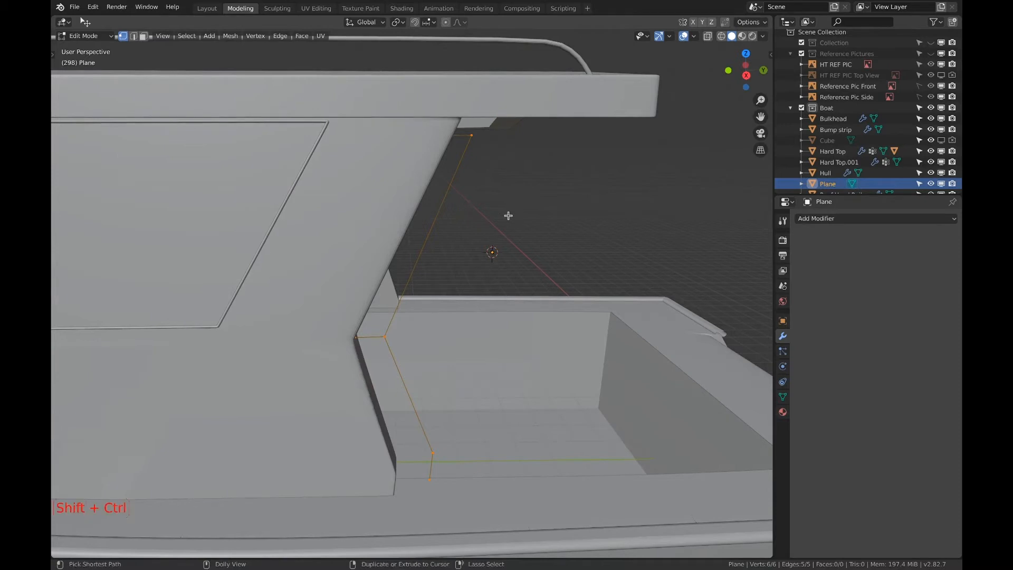
pyautogui.hotkey('ctrl', 'shift', 'b')
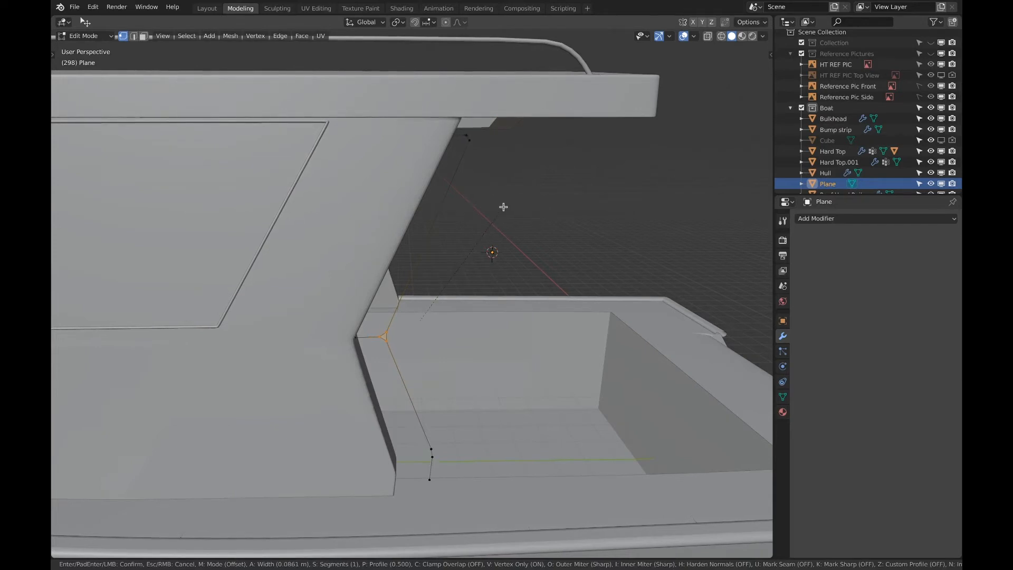
pyautogui.press('Escape')
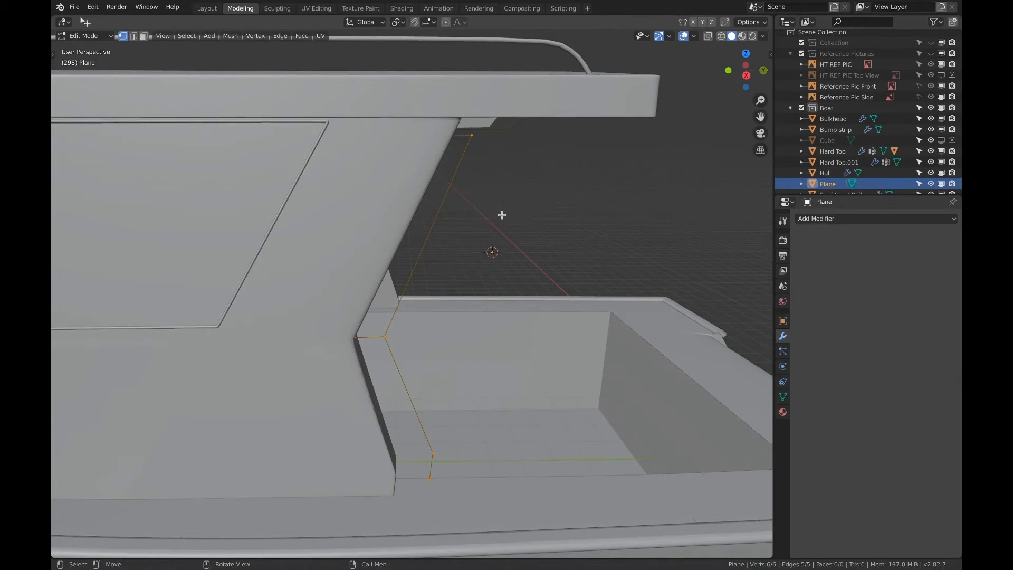
# Apply the rail path object's scale in Object Mode
pyautogui.press('Tab')
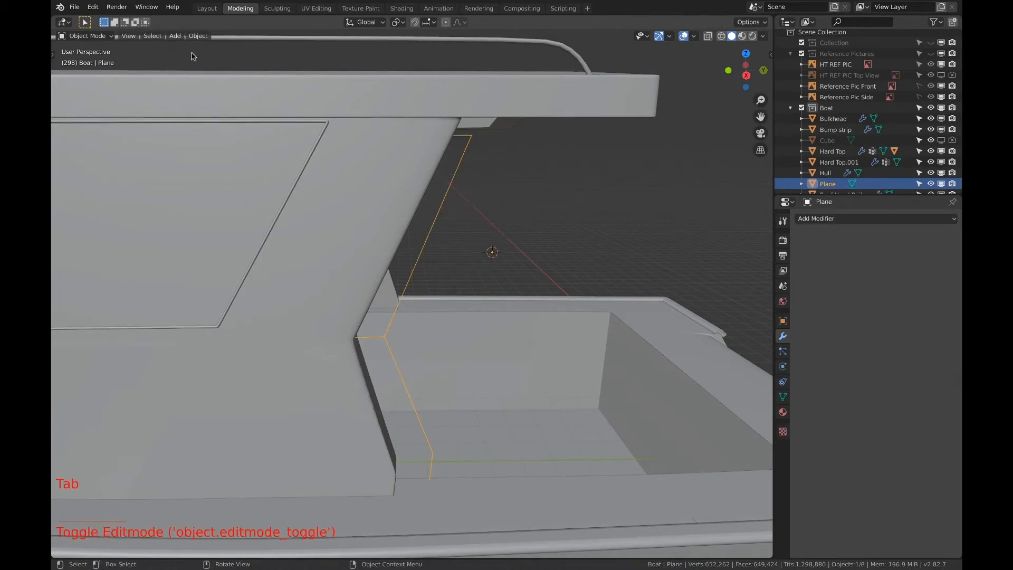
pyautogui.click(197, 37)
pyautogui.moveTo(222, 92)
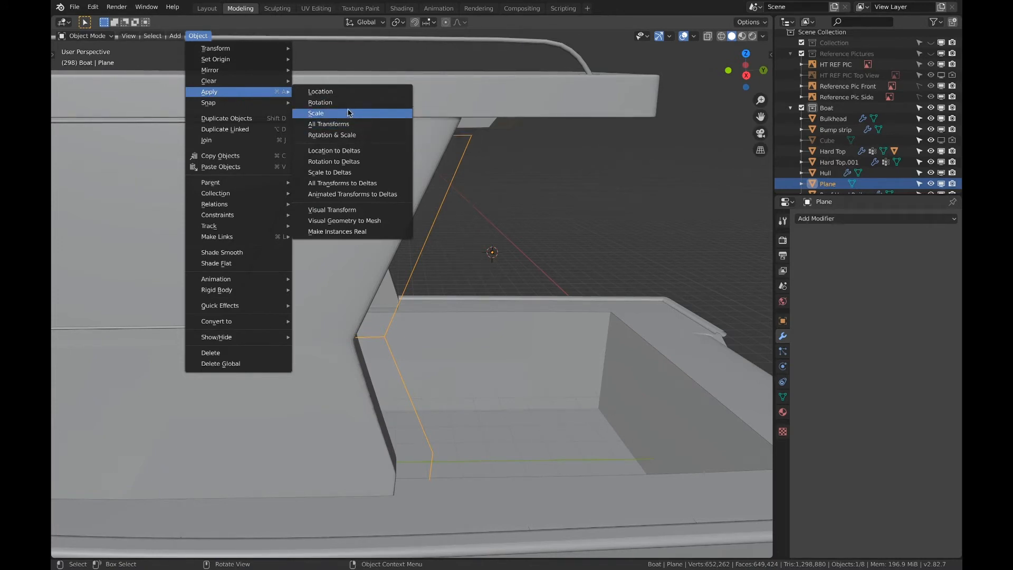
pyautogui.click(329, 113)
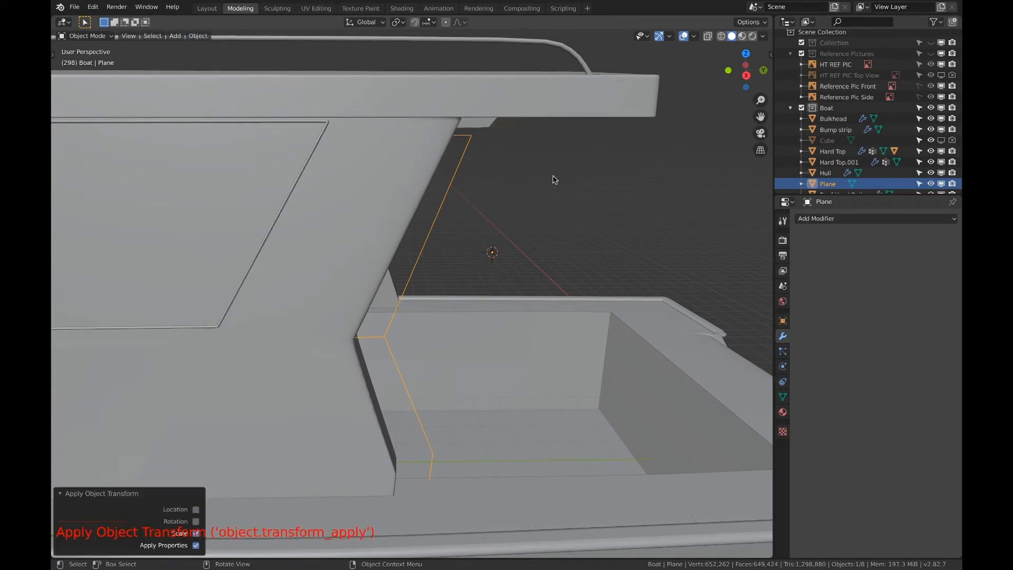
# Bevel only the vertices of the rail path with an offset of about 0.277 m and 3 segments
pyautogui.press('Tab')
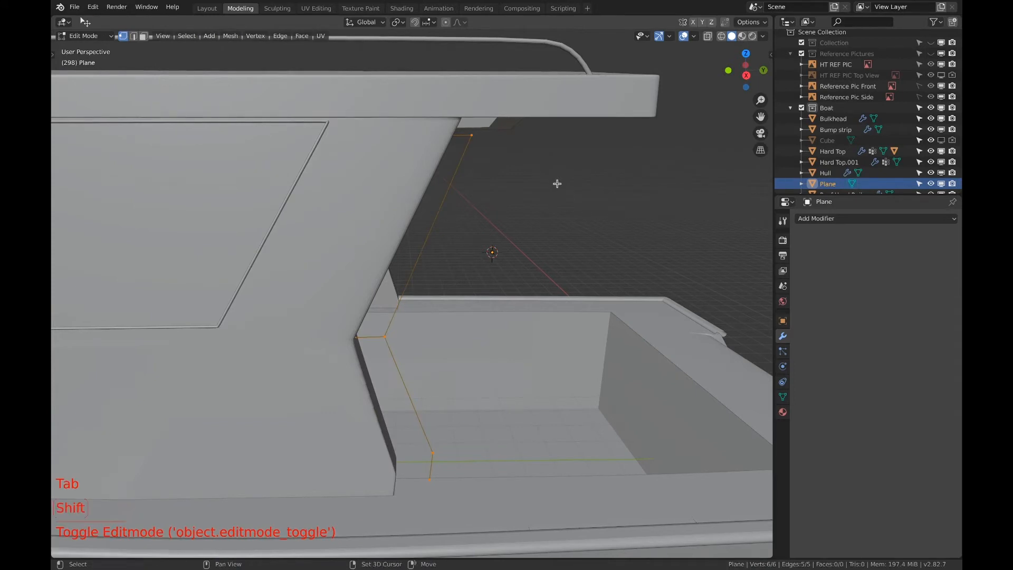
pyautogui.hotkey('shift', 'ctrl', 'b')
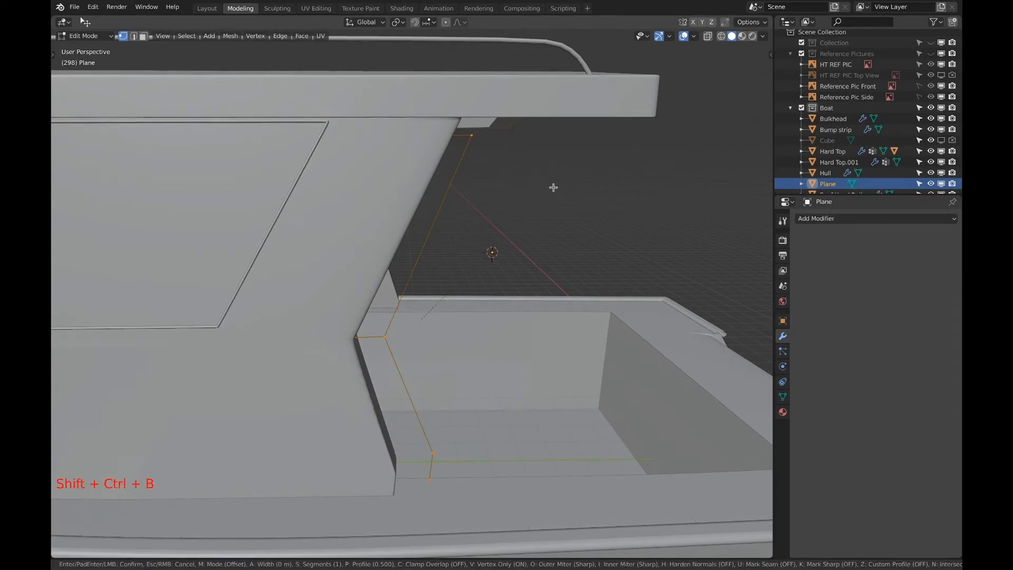
pyautogui.scroll(1, 557, 184)
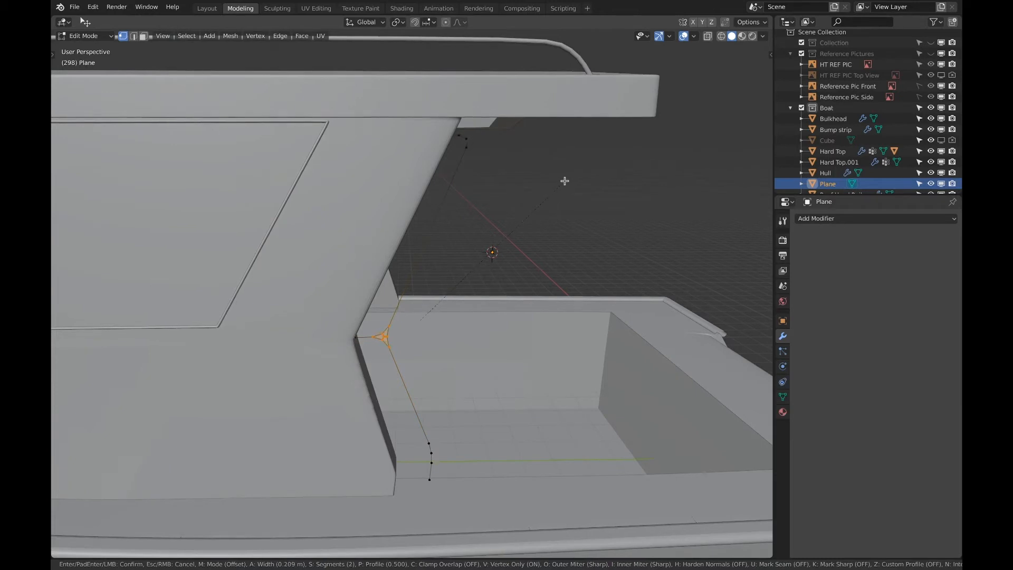
pyautogui.scroll(1, 566, 180)
pyautogui.click(563, 177)
pyautogui.keyDown('shift'); pyautogui.moveTo(538, 195); pyautogui.dragTo(511, 201, button='middle'); pyautogui.keyUp('shift')
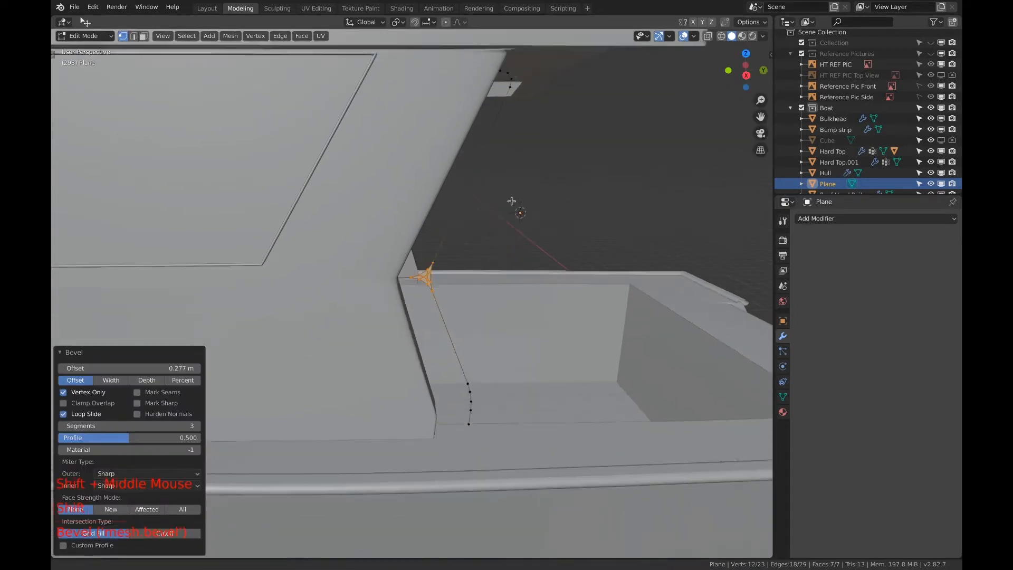
# Select the inner vertices of the triangular patch at the rail's middle bend and merge them at center
pyautogui.scroll(10, 469, 220)
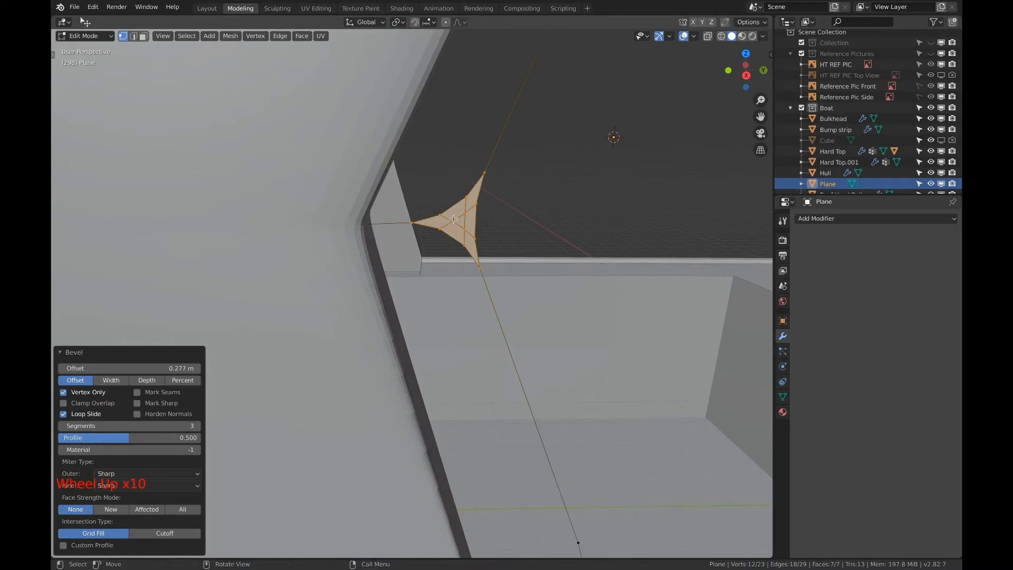
pyautogui.press('a')
pyautogui.press('a')
pyautogui.press('a')
pyautogui.press('c')
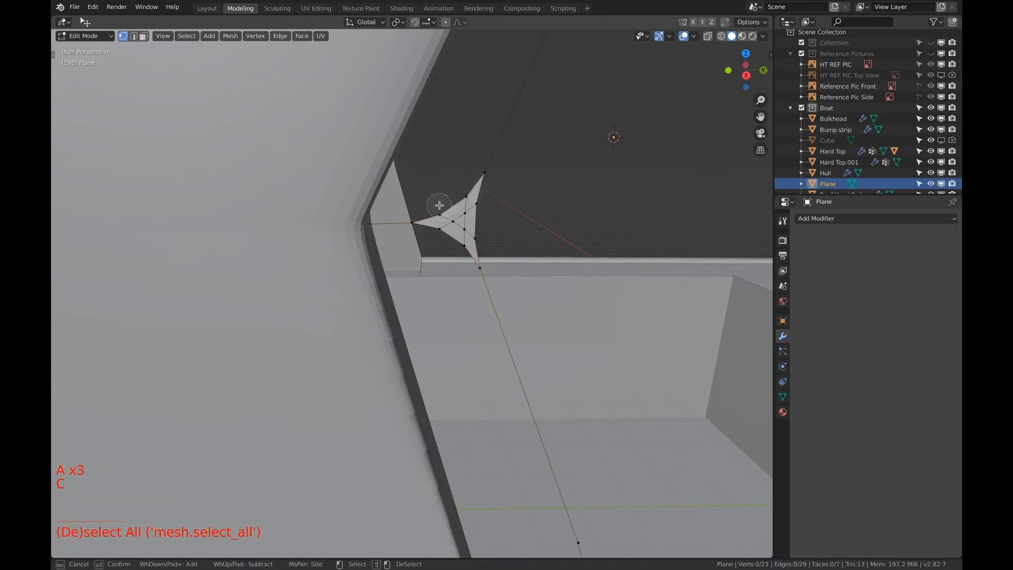
pyautogui.moveTo(439, 205)
pyautogui.mouseDown()
pyautogui.moveTo(464, 197)
pyautogui.moveTo(457, 243)
pyautogui.moveTo(450, 225)
pyautogui.mouseUp()
pyautogui.press('Escape')
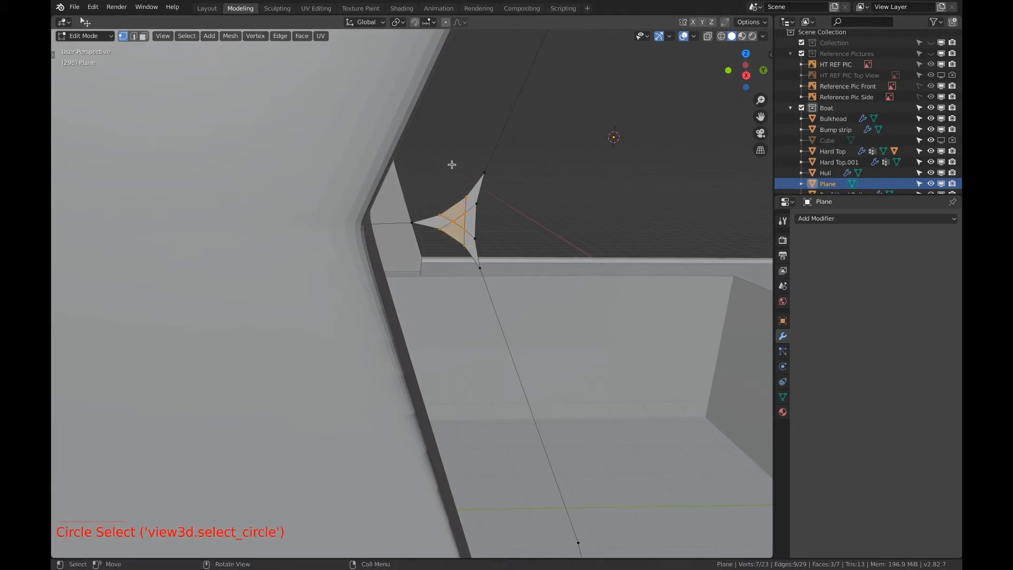
pyautogui.hotkey('alt', 'm')
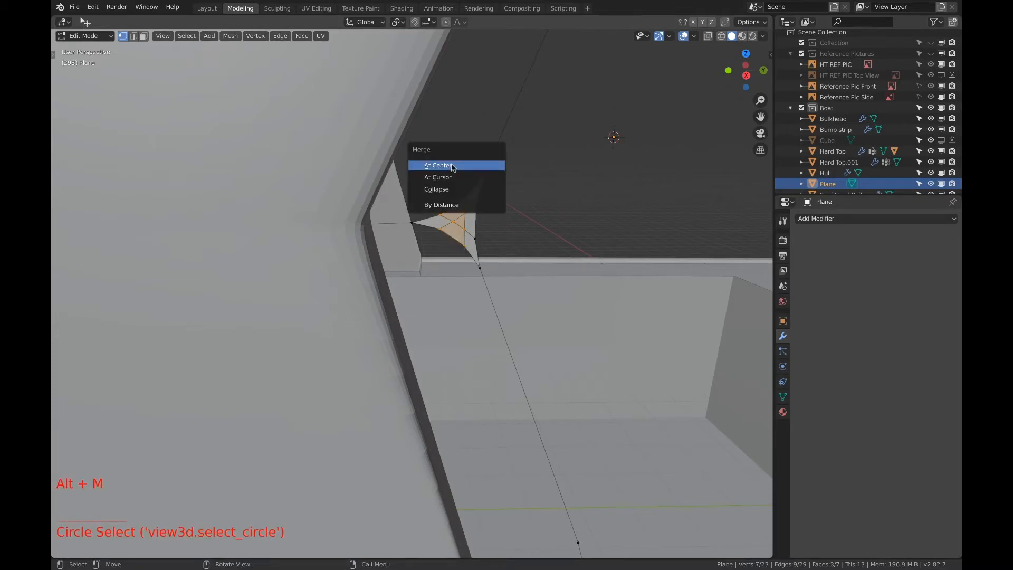
pyautogui.click(452, 166)
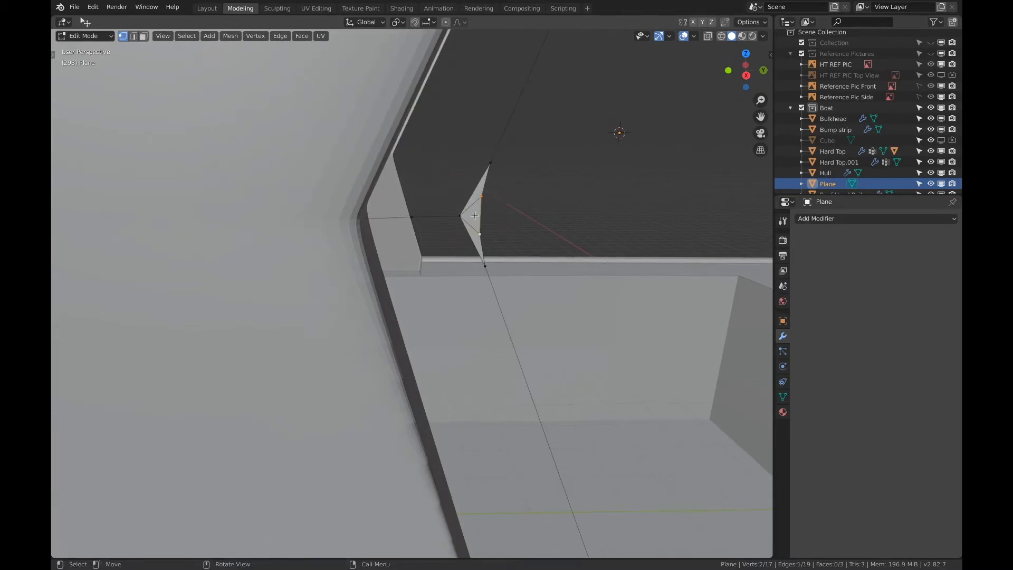
# Subdivide the short outer edge at the middle bend with 1 cut and move the new vertex slightly toward the cabin
pyautogui.scroll(4, 484, 213)
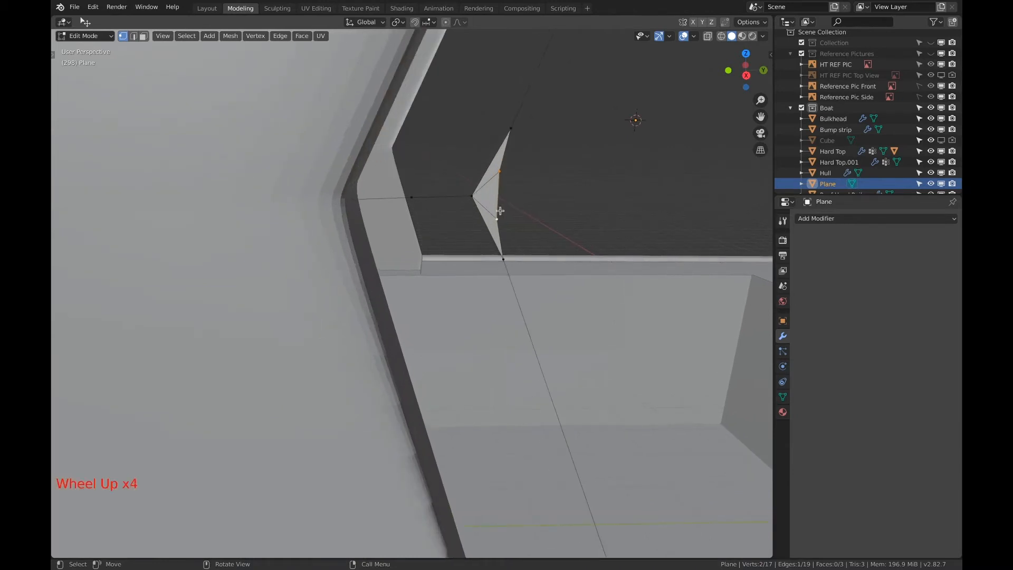
pyautogui.press('Tab')
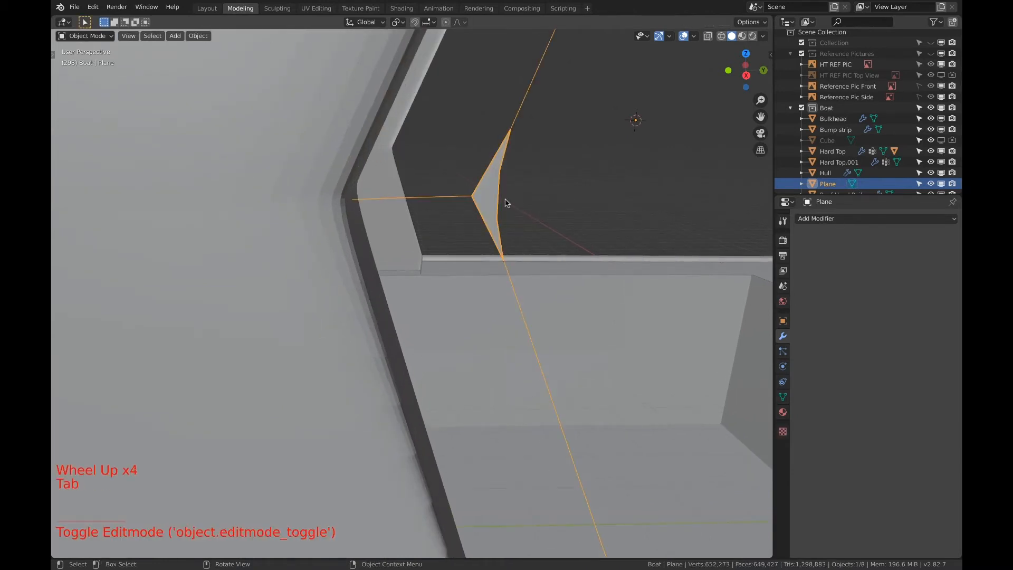
pyautogui.press('Tab')
pyautogui.press('w')
pyautogui.rightClick(505, 203)
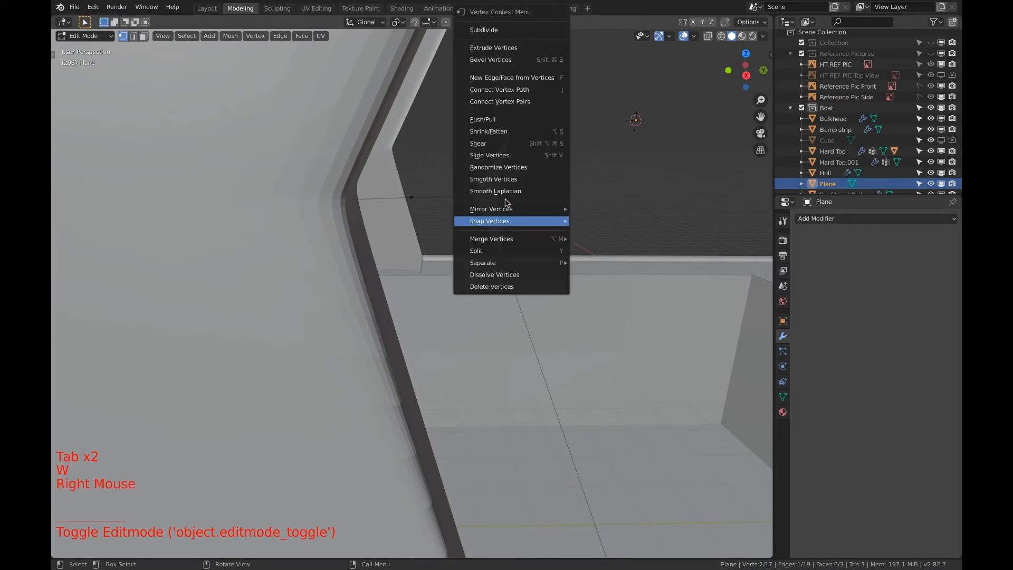
pyautogui.click(503, 29)
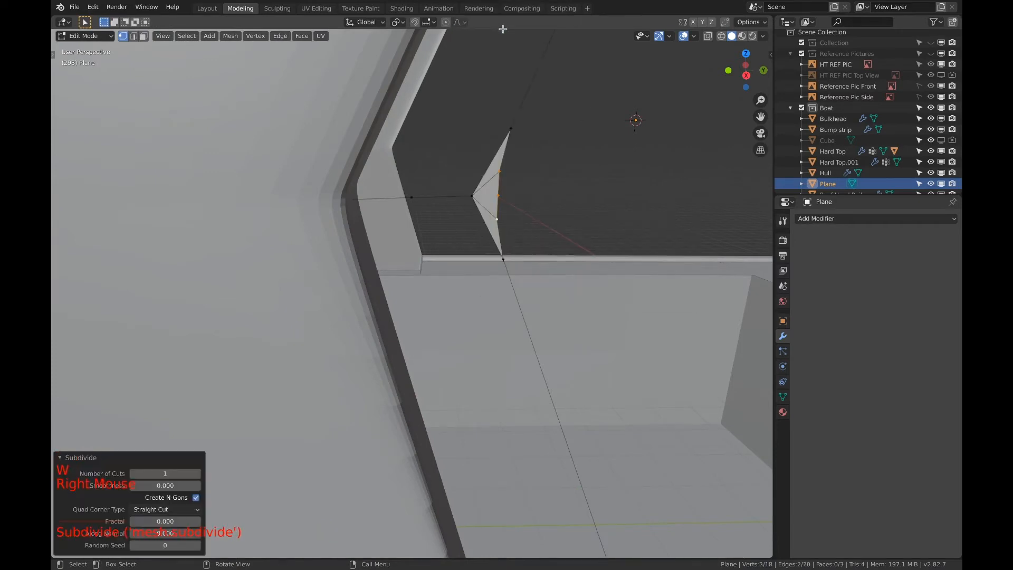
pyautogui.click(514, 198)
pyautogui.press('g')
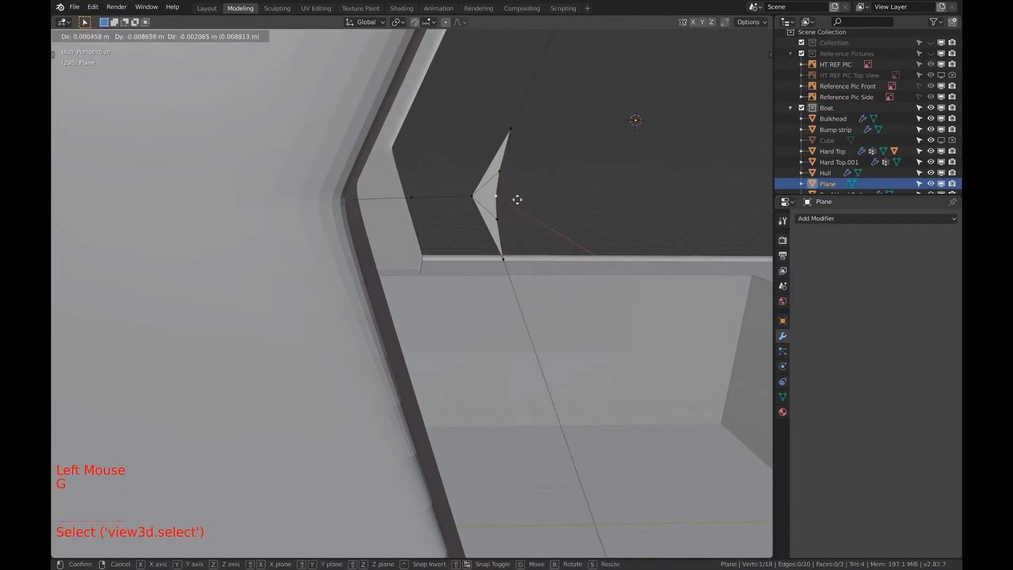
pyautogui.click(515, 200)
# Delete the merged vertex at the inner tip of the middle bend, together with its faces
pyautogui.press('a')
pyautogui.press('a')
pyautogui.press('a')
pyautogui.click(471, 199)
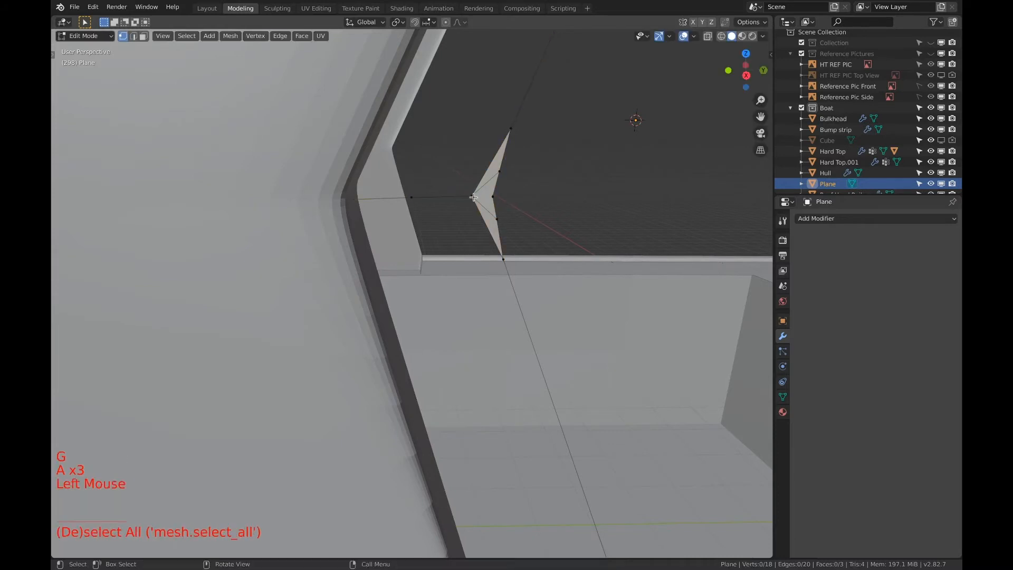
pyautogui.press('x')
pyautogui.click(473, 201)
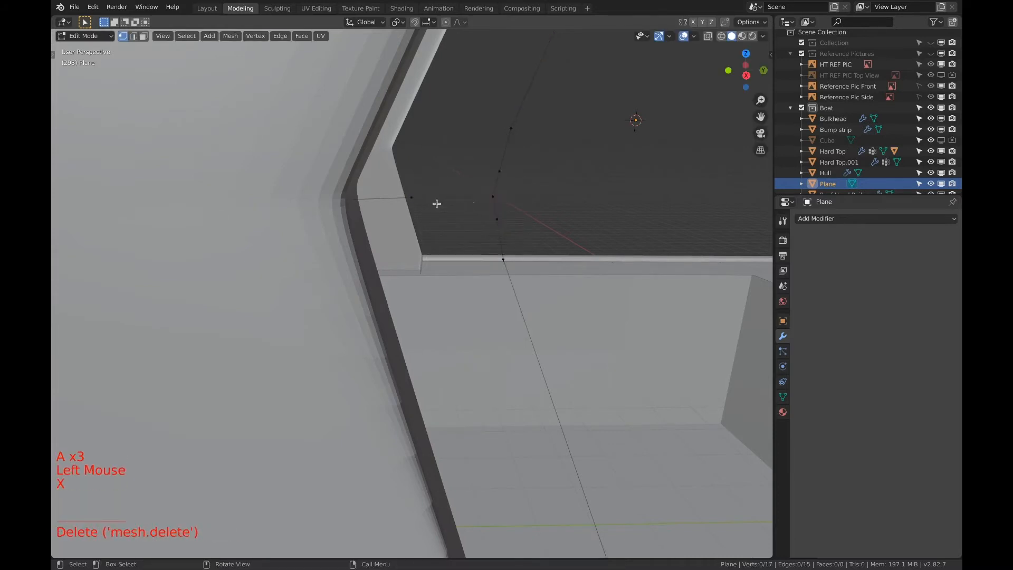
# Move the middle support's free end vertex about 0.3 m along Y, next to the rail's bend
pyautogui.click(412, 198)
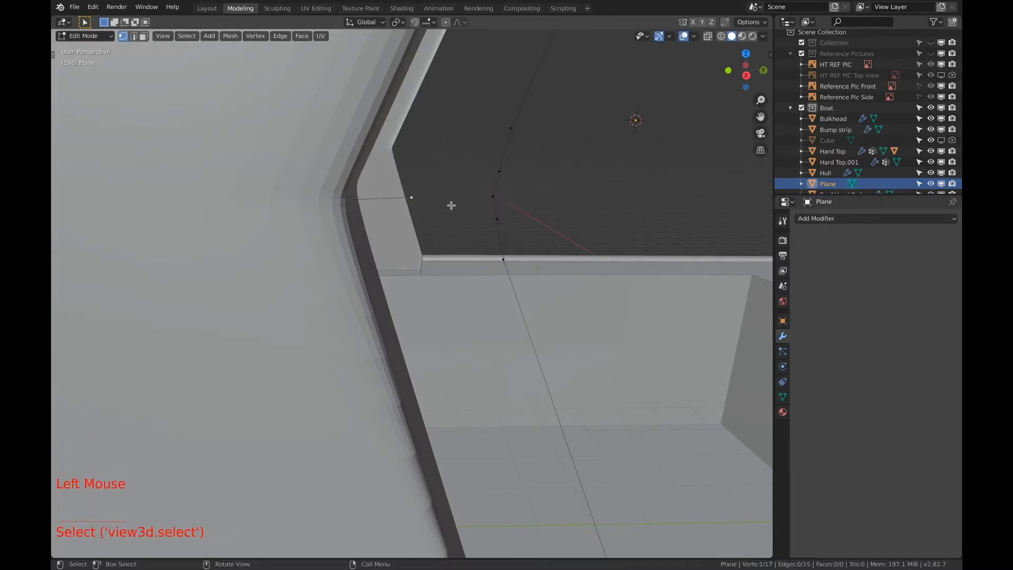
pyautogui.press('g')
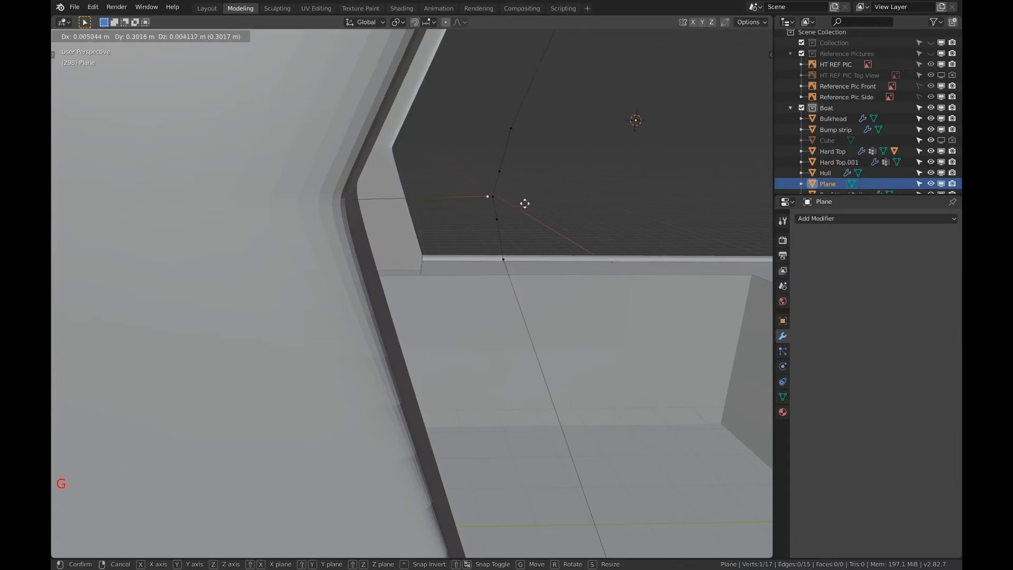
pyautogui.click(525, 203)
# Merge the middle support's end vertex with the rail's bend vertex at center
pyautogui.press('a')
pyautogui.press('a')
pyautogui.press('a')
pyautogui.press('c')
pyautogui.moveTo(500, 200); pyautogui.dragTo(543, 196)
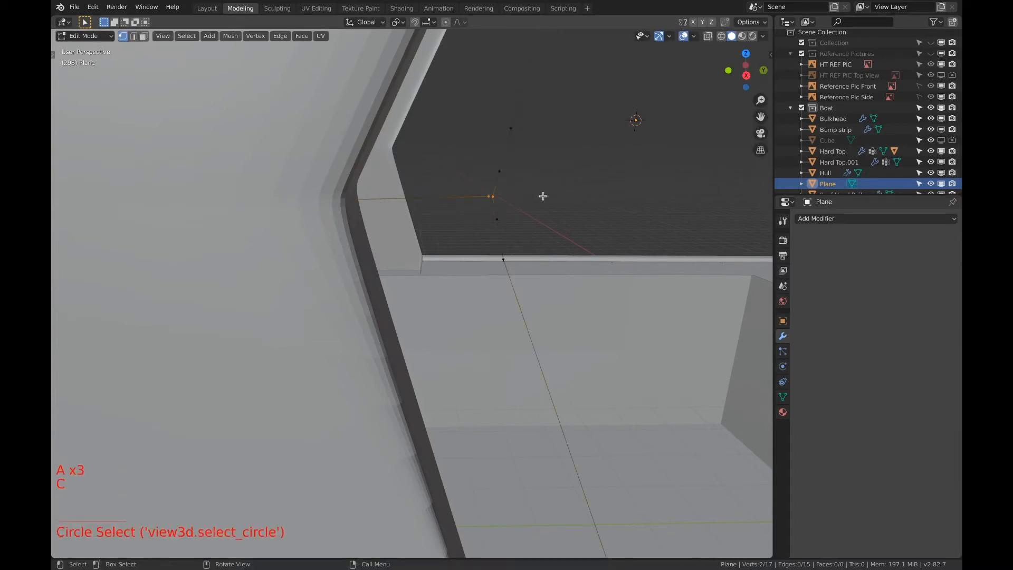
pyautogui.hotkey('alt', 'm')
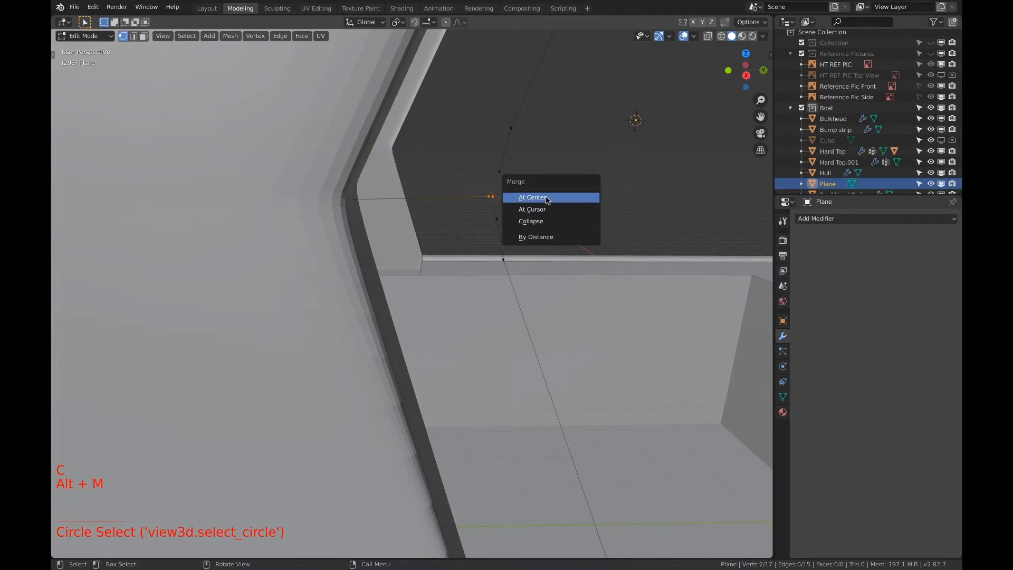
pyautogui.click(547, 199)
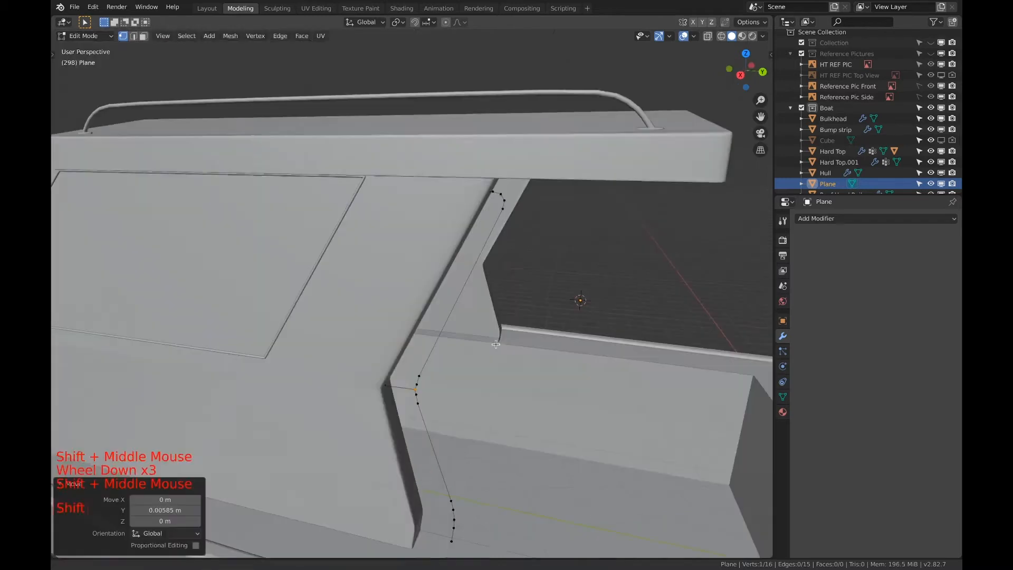
# Select the rail's top end vertex and switch to the right orthographic view
pyautogui.scroll(1, 502, 310)
pyautogui.scroll(-1, 515, 256)
pyautogui.scroll(2, 515, 256)
pyautogui.keyDown('shift'); pyautogui.scroll(1, 515, 259); pyautogui.keyUp('shift')
pyautogui.keyDown('shift'); pyautogui.moveTo(514, 259); pyautogui.dragTo(496, 319, button='middle'); pyautogui.keyUp('shift')
pyautogui.click(480, 256)
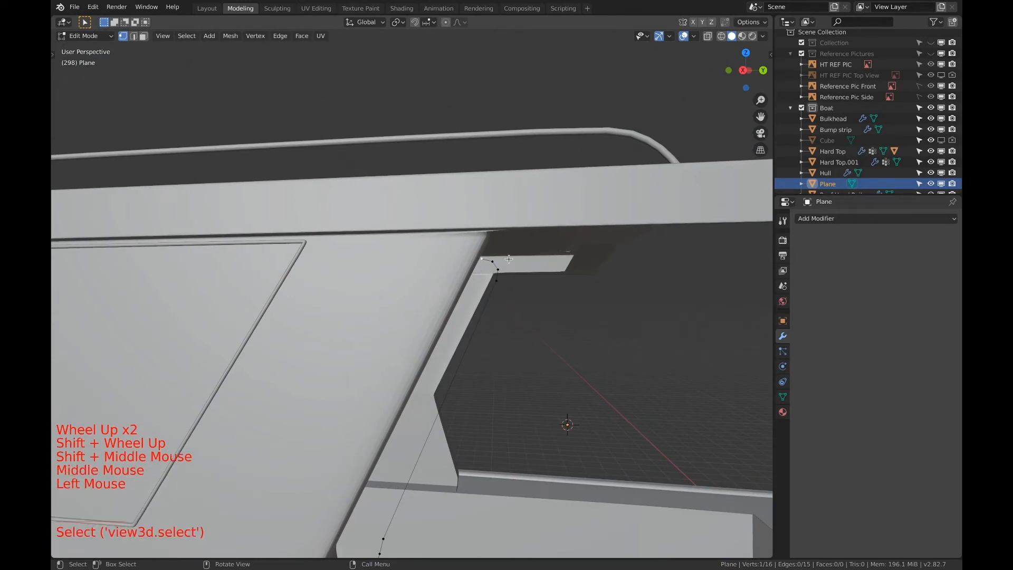
pyautogui.moveTo(480, 256); pyautogui.dragTo(512, 263, button='middle')
pyautogui.press('i')
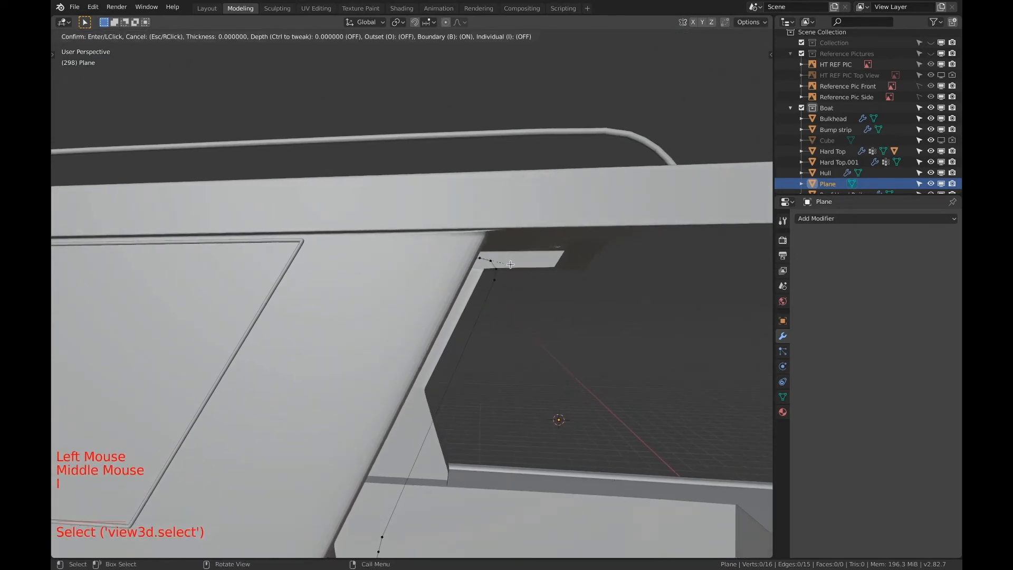
pyautogui.rightClick(510, 264)
pyautogui.click(744, 71)
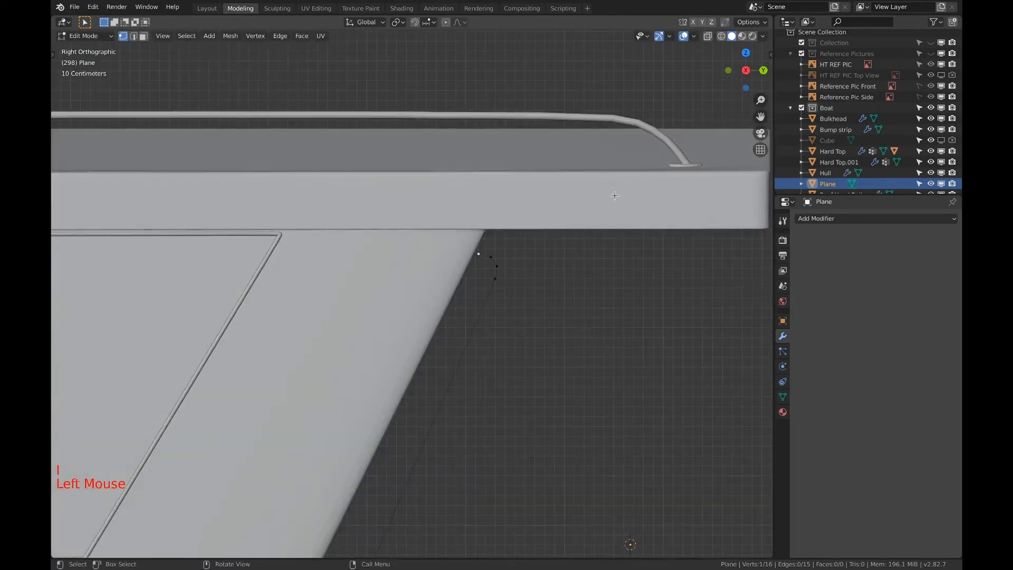
# Move the top end vertex about 0.049 m along Y and 0.192 m along Z with proportional editing, size about 0.26
pyautogui.press('g')
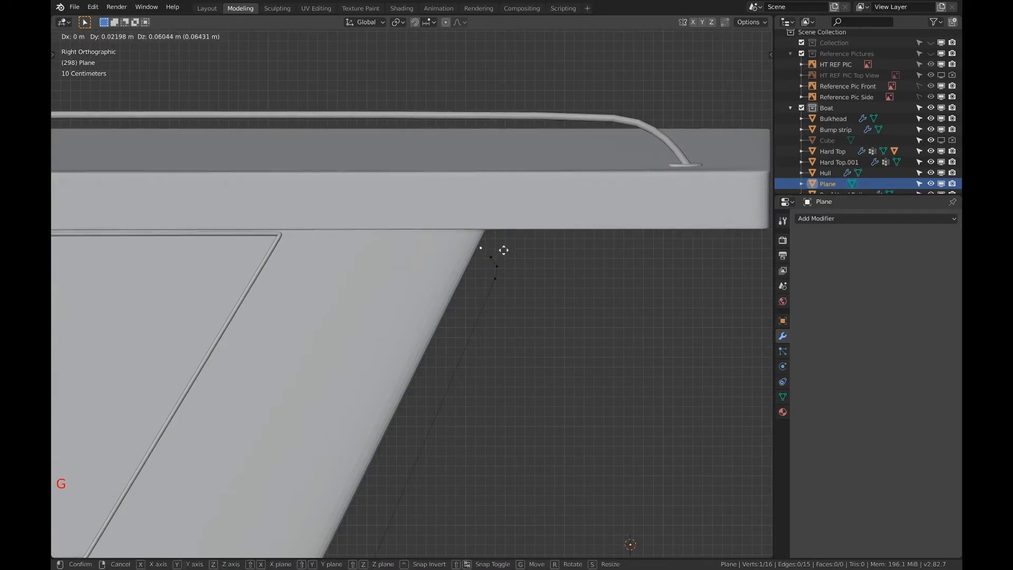
pyautogui.rightClick(504, 250)
pyautogui.press('o')
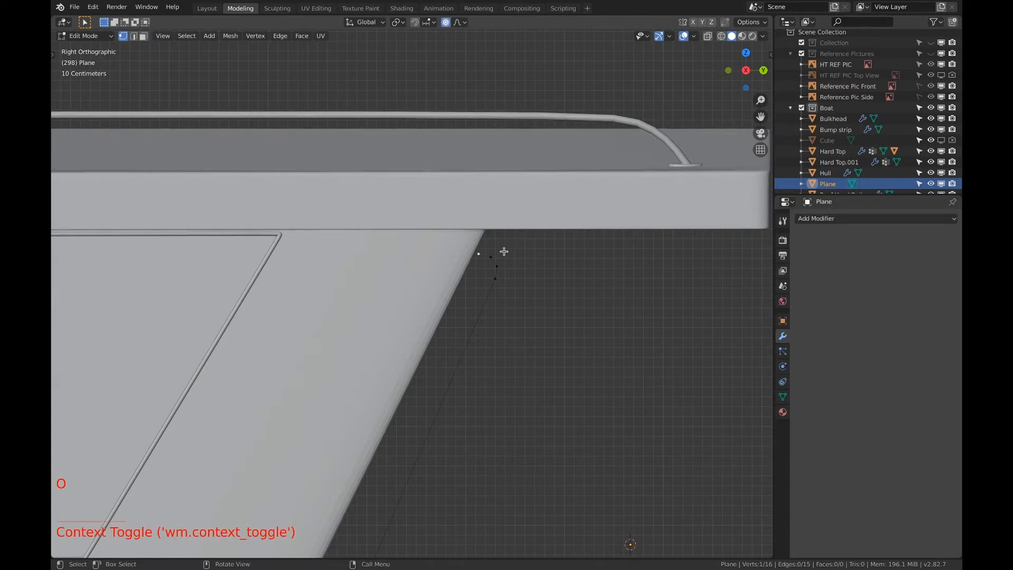
pyautogui.press('g')
pyautogui.scroll(20, 504, 250)
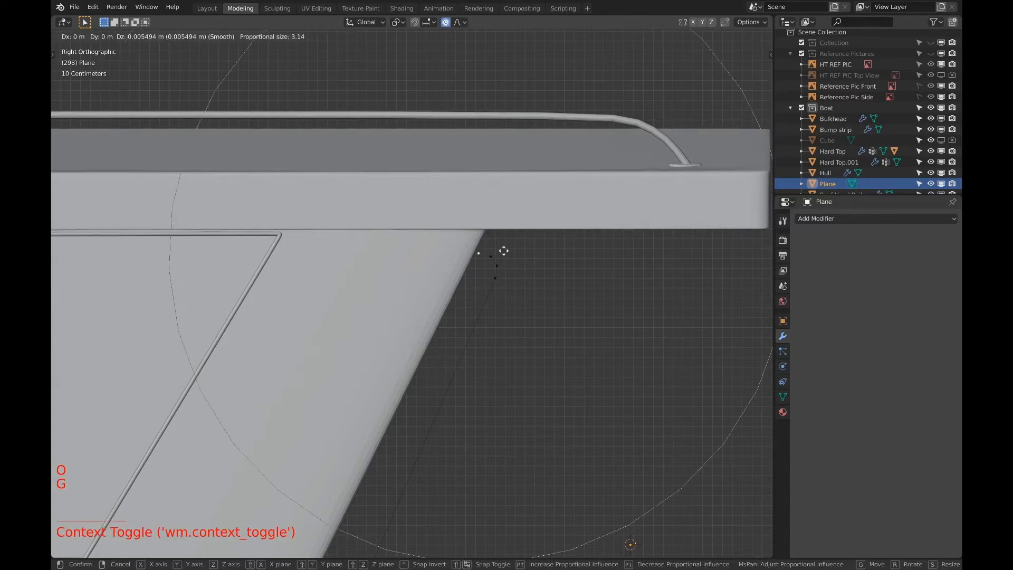
pyautogui.scroll(5, 505, 249)
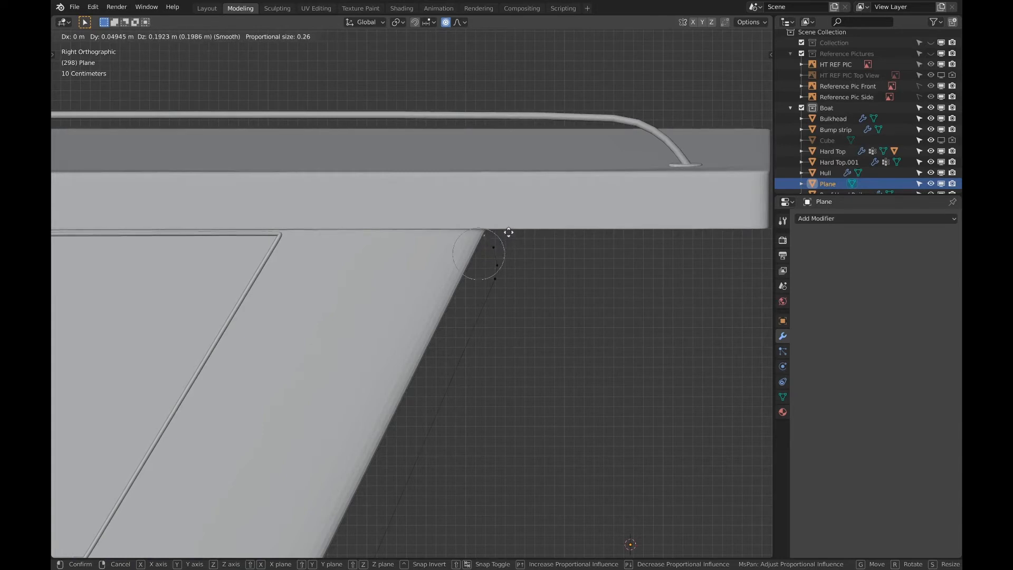
pyautogui.click(508, 232)
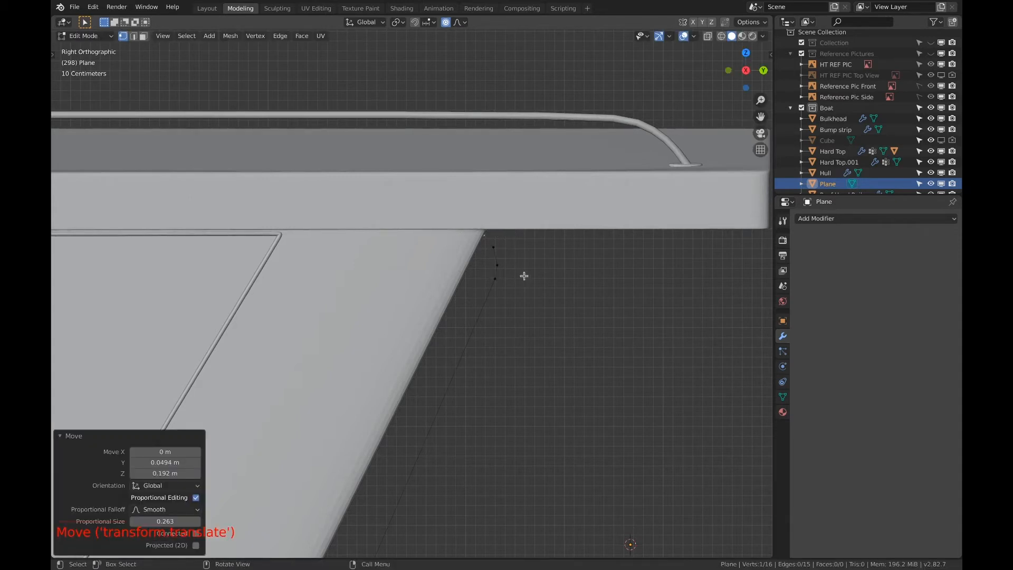
# Examine the rail path's middle support and lower bend against the cabin side's rear edge
pyautogui.keyDown('shift'); pyautogui.moveTo(548, 288); pyautogui.dragTo(510, 214, button='middle'); pyautogui.keyUp('shift')
pyautogui.scroll(-4, 536, 298)
pyautogui.keyDown('shift'); pyautogui.scroll(-1, 536, 298); pyautogui.keyUp('shift')
pyautogui.keyDown('shift'); pyautogui.scroll(-1, 509, 213); pyautogui.keyUp('shift')
pyautogui.scroll(4, 450, 383)
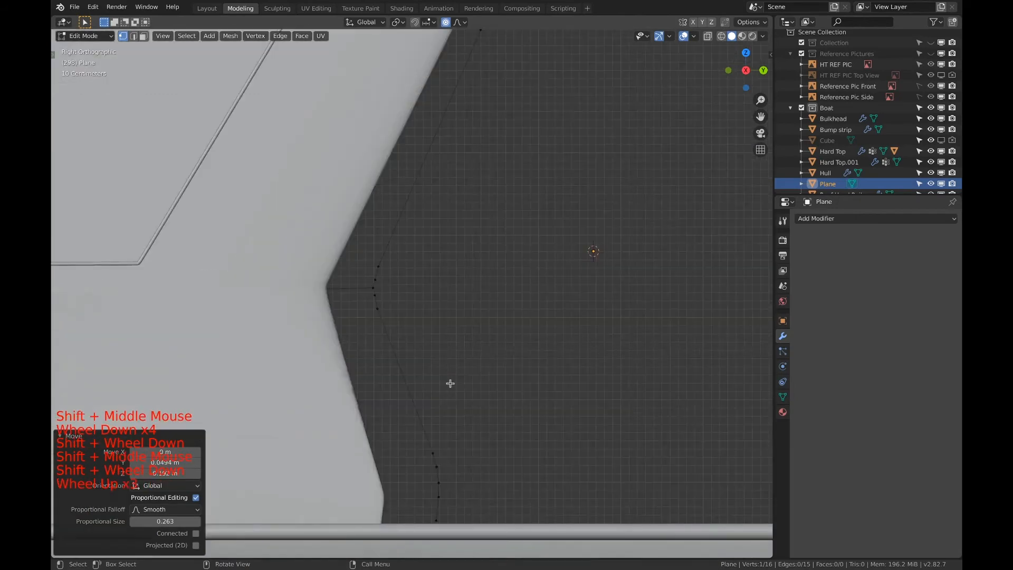
pyautogui.keyDown('shift'); pyautogui.moveTo(450, 382); pyautogui.dragTo(483, 257, button='middle'); pyautogui.keyUp('shift')
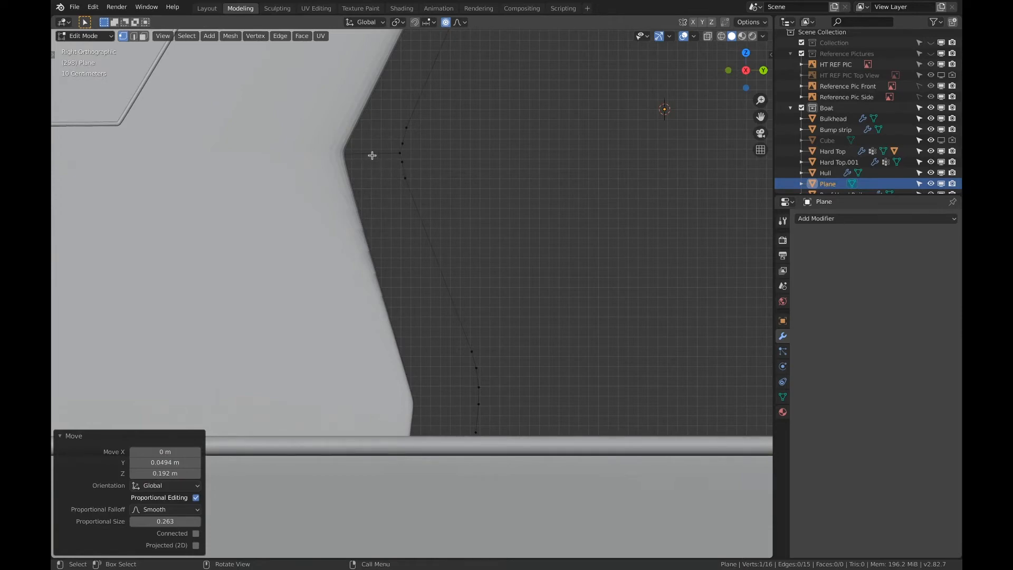
pyautogui.scroll(-6, 479, 314)
pyautogui.moveTo(480, 315); pyautogui.dragTo(489, 296, button='middle')
# Convert the rail path from mesh to a curve and open the curve in Edit Mode
pyautogui.press('a')
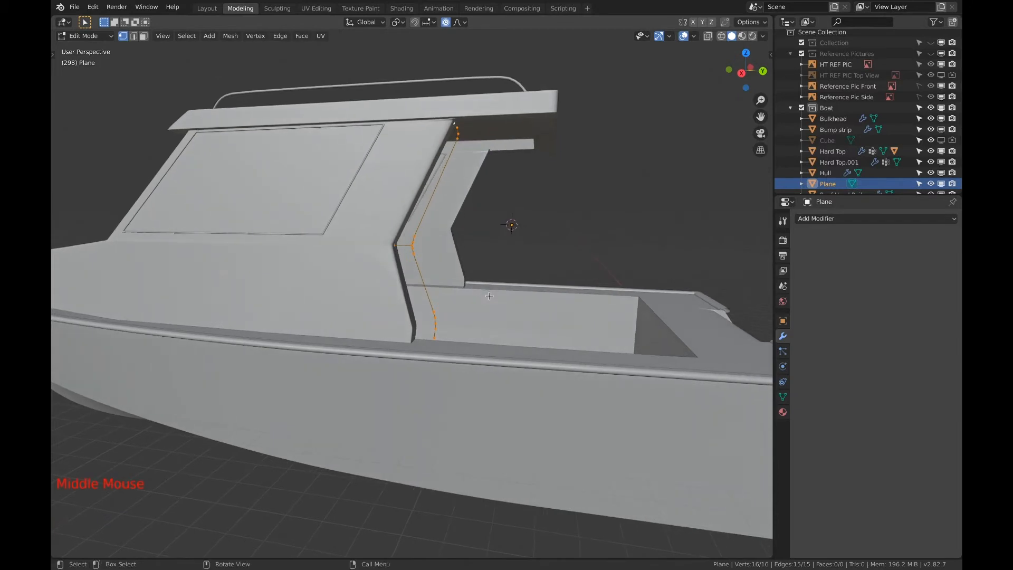
pyautogui.press('Tab')
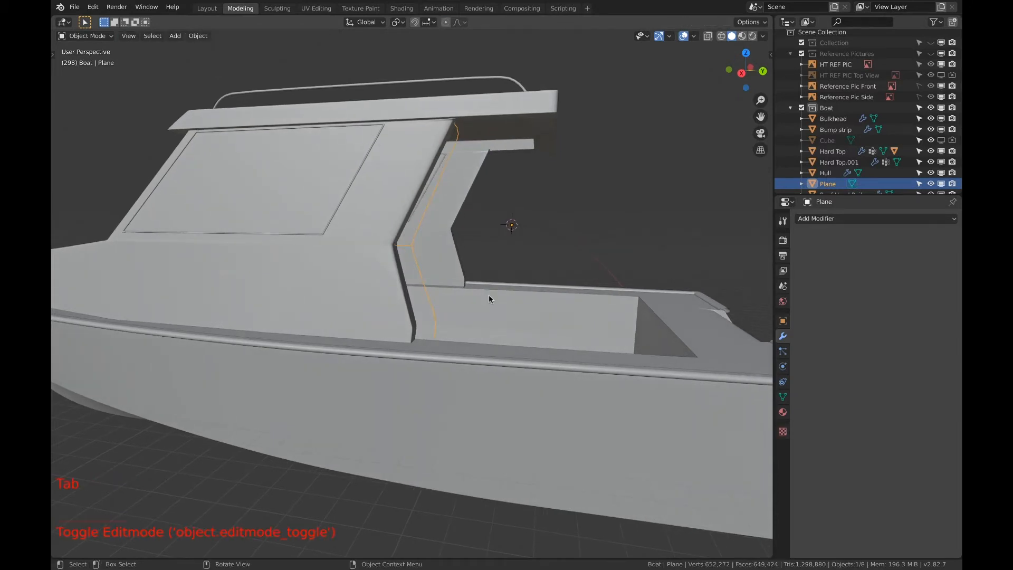
pyautogui.press('F3')
pyautogui.press('Return')
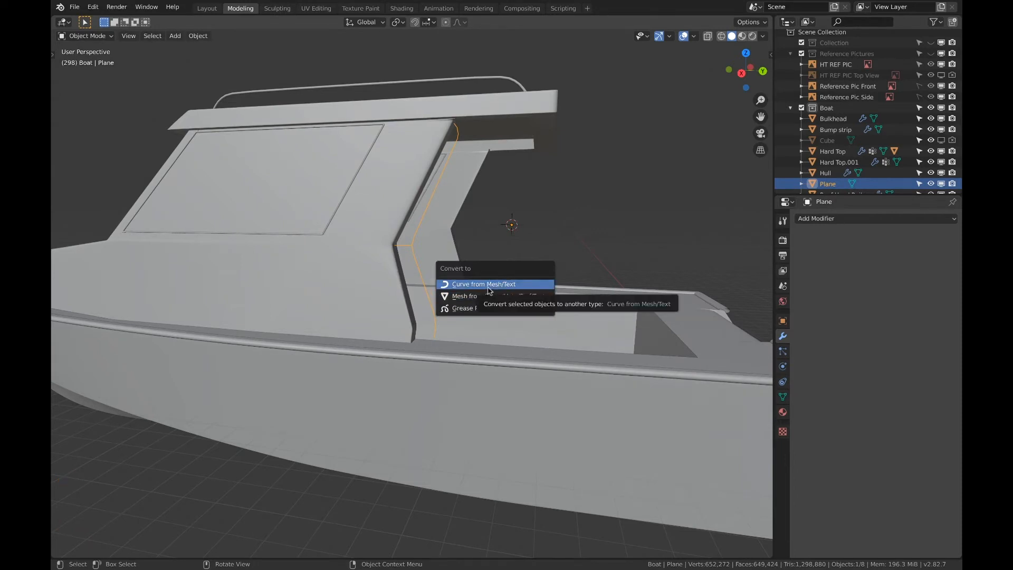
pyautogui.click(487, 284)
pyautogui.press('Tab')
pyautogui.scroll(4, 469, 304)
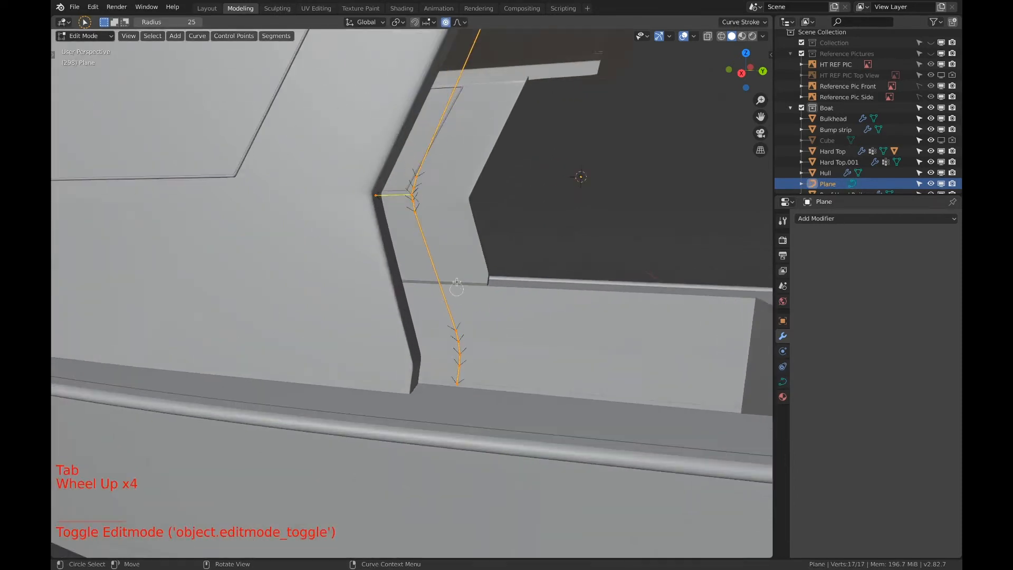
# Thicken the hand rail curve into a round tube by setting its bevel depth to 0.04 m
pyautogui.scroll(3, 457, 282)
pyautogui.keyDown('shift'); pyautogui.moveTo(451, 253); pyautogui.dragTo(482, 327, button='middle'); pyautogui.keyUp('shift')
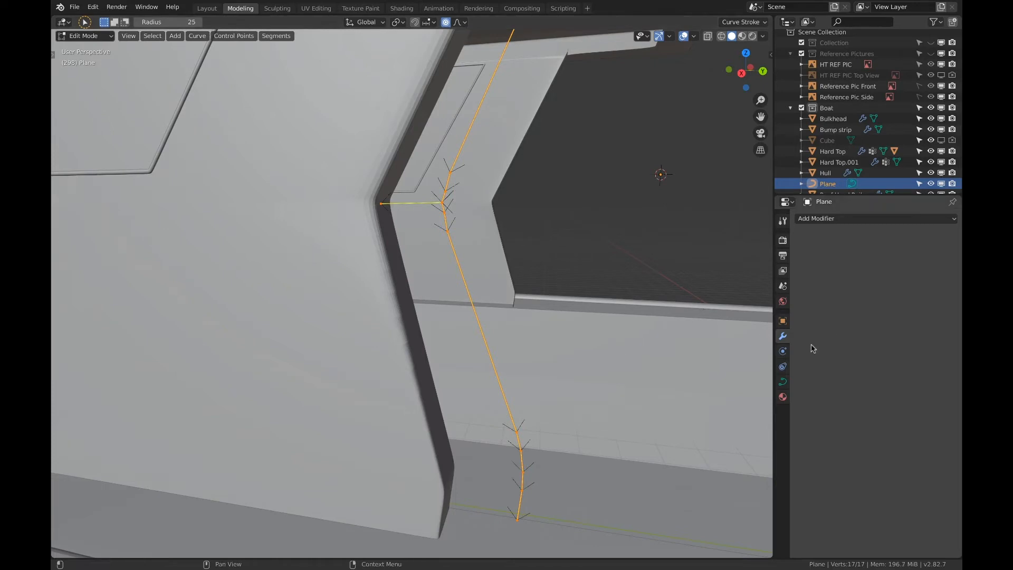
pyautogui.click(784, 382)
pyautogui.scroll(-19, 878, 417)
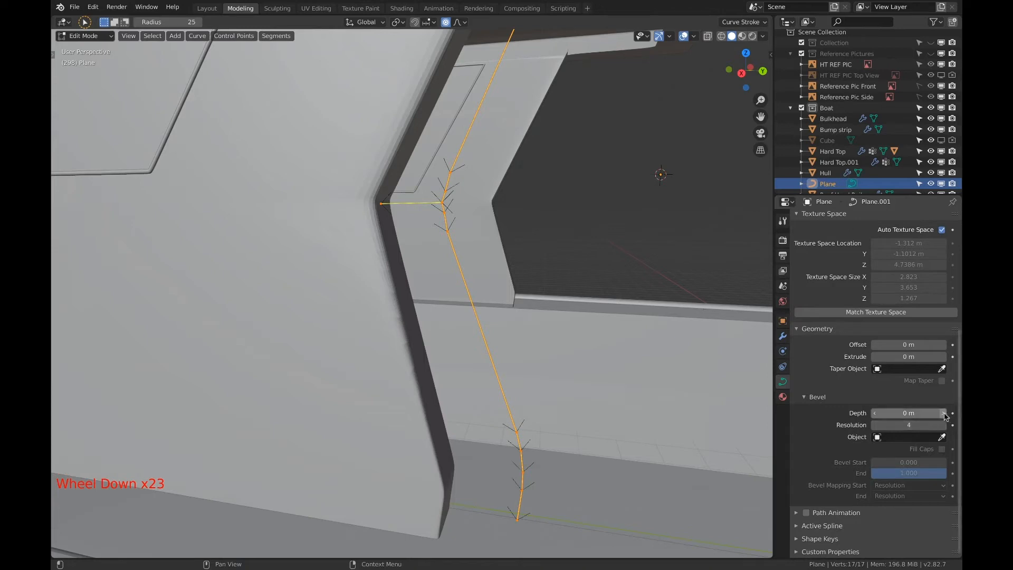
pyautogui.click(944, 413)
pyautogui.click(943, 413)
pyautogui.click(943, 414)
pyautogui.click(944, 413)
pyautogui.click(944, 413)
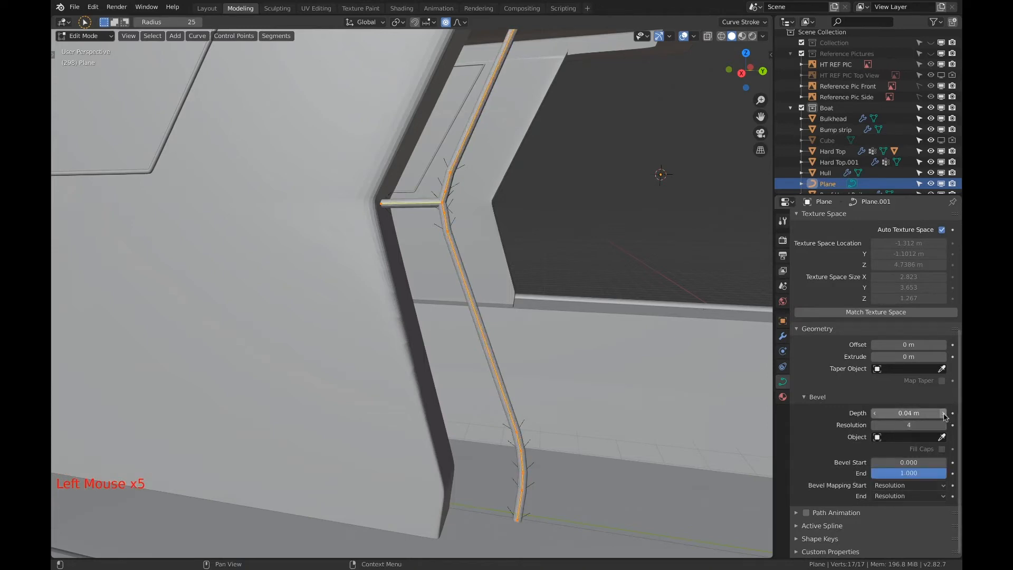
# Examine the thickened rail's middle support, bends and ends against the cabin side and hard top
pyautogui.scroll(-5, 554, 222)
pyautogui.keyDown('shift'); pyautogui.scroll(1, 522, 195); pyautogui.keyUp('shift')
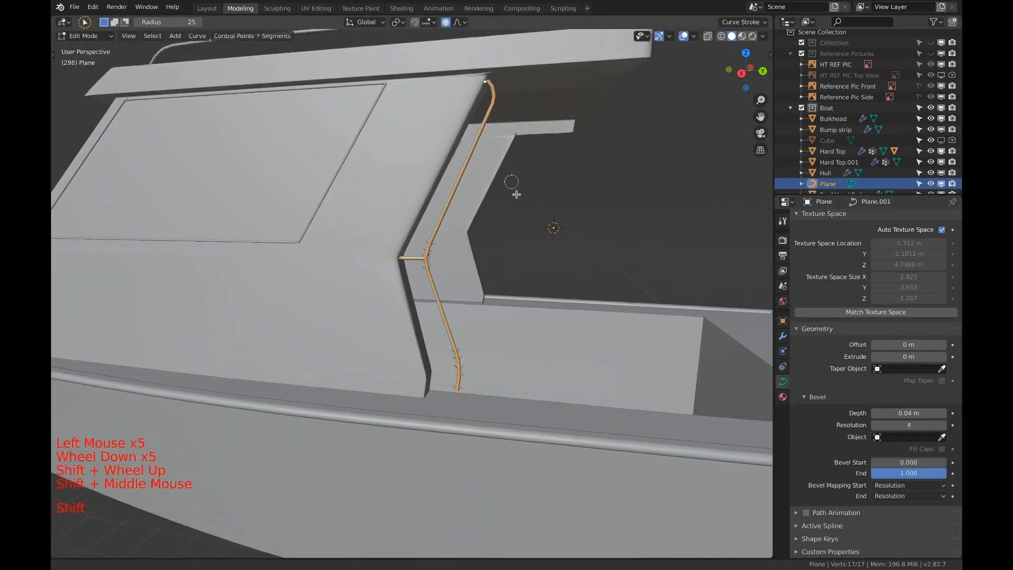
pyautogui.moveTo(516, 190)
pyautogui.keyDown('shift'); pyautogui.mouseDown(button='middle')
pyautogui.moveTo(549, 281)
pyautogui.moveTo(527, 179)
pyautogui.mouseUp(button='middle'); pyautogui.keyUp('shift')
pyautogui.scroll(6, 491, 248)
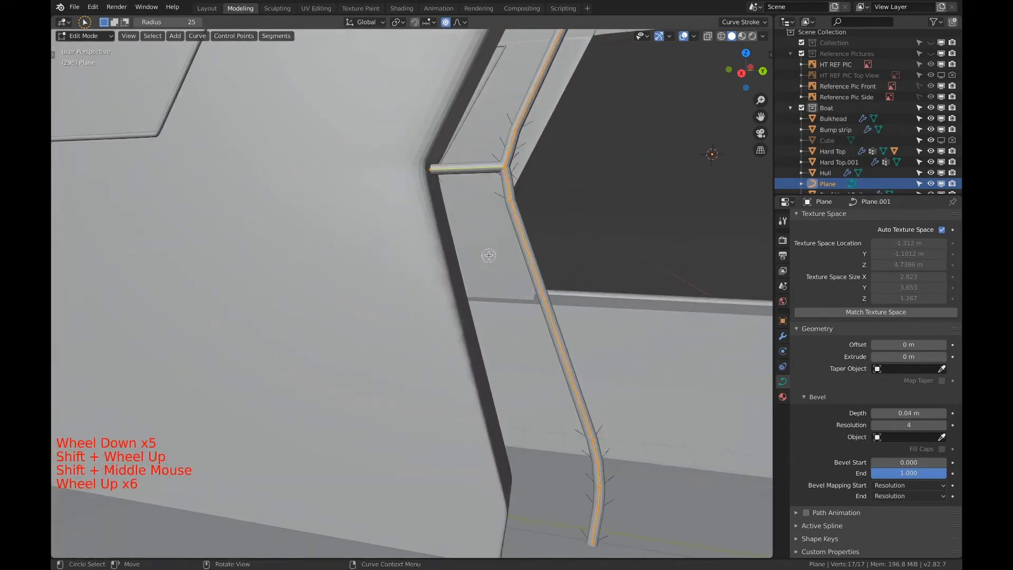
pyautogui.keyDown('shift'); pyautogui.moveTo(498, 233); pyautogui.dragTo(490, 254, button='middle'); pyautogui.keyUp('shift')
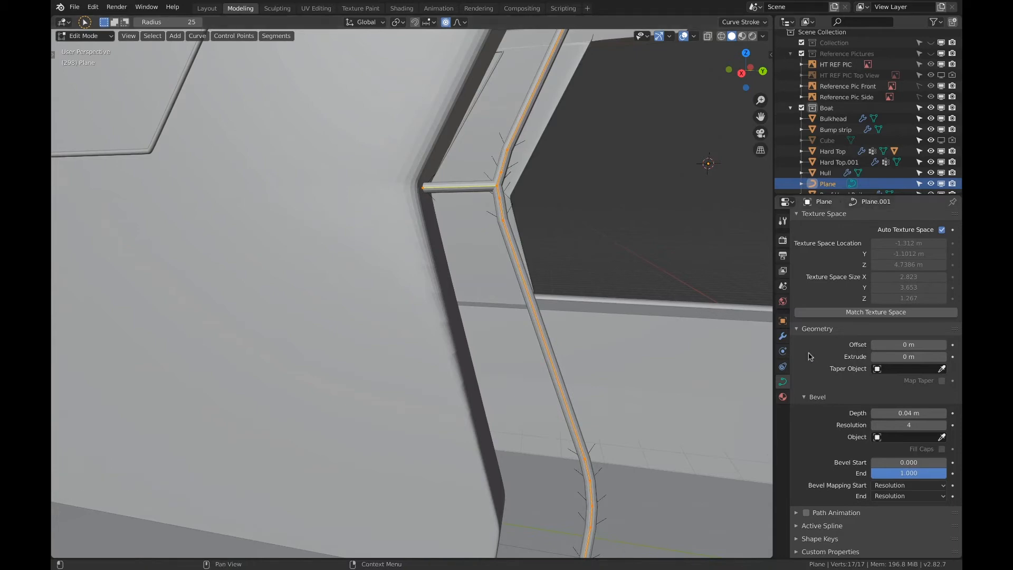
pyautogui.scroll(-6, 595, 233)
pyautogui.scroll(-1, 595, 236)
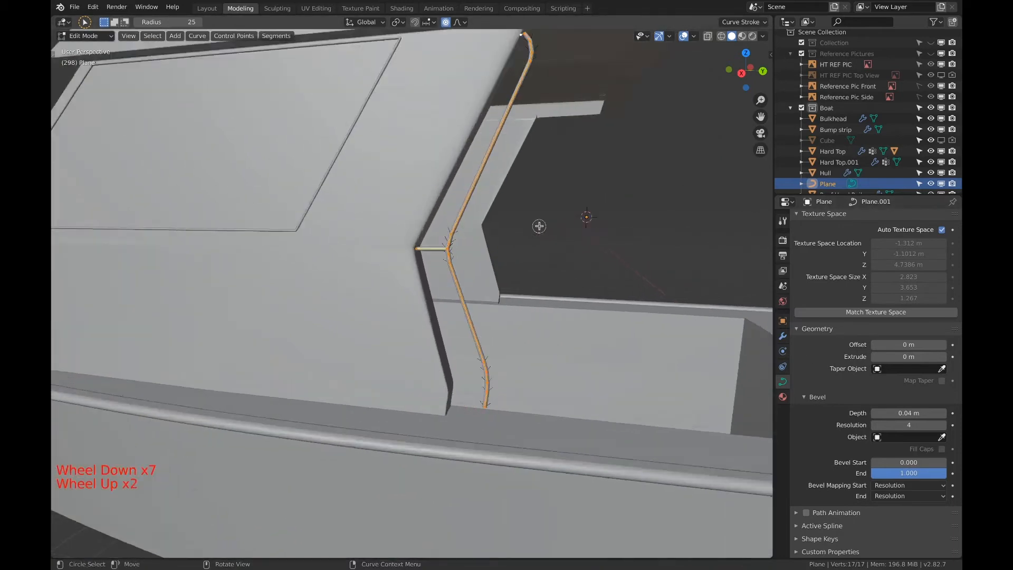
pyautogui.scroll(4, 539, 226)
pyautogui.moveTo(538, 226); pyautogui.dragTo(506, 203, button='middle')
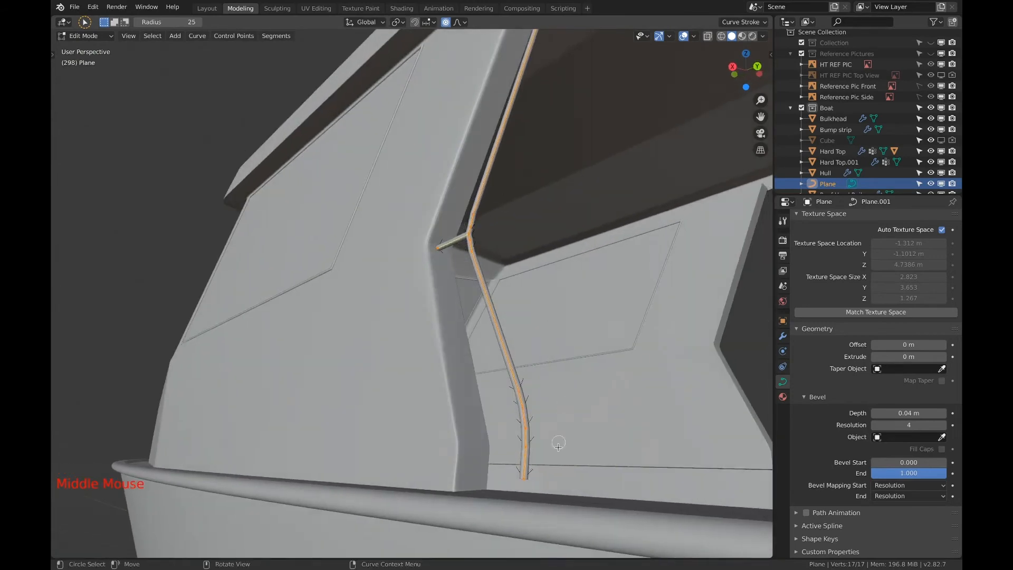
pyautogui.moveTo(516, 491); pyautogui.dragTo(550, 493, button='middle')
pyautogui.scroll(-5, 549, 493)
pyautogui.keyDown('shift'); pyautogui.moveTo(507, 306); pyautogui.dragTo(538, 416, button='middle'); pyautogui.keyUp('shift')
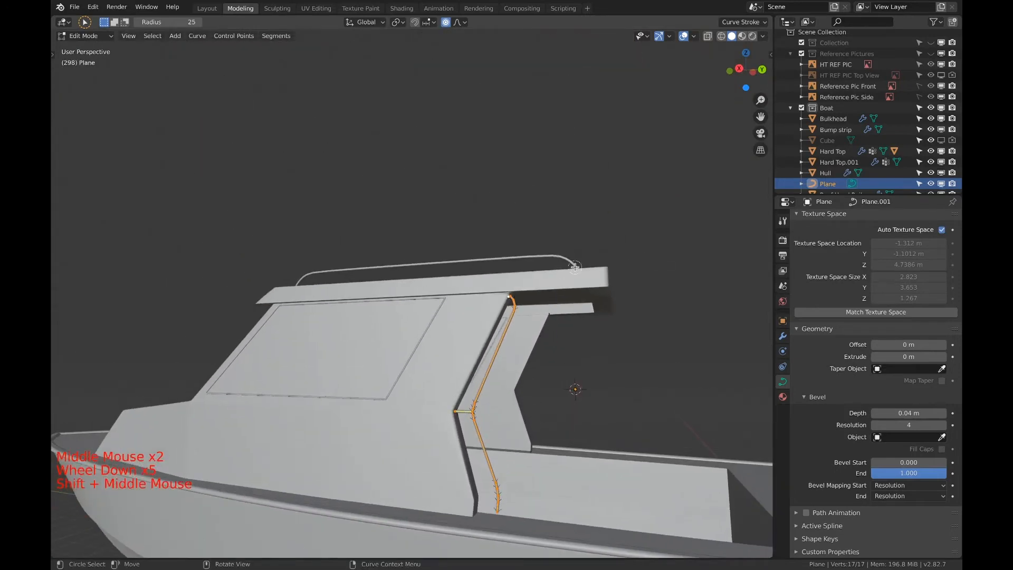
pyautogui.scroll(4, 556, 344)
pyautogui.keyDown('shift'); pyautogui.moveTo(556, 343); pyautogui.dragTo(563, 252, button='middle'); pyautogui.keyUp('shift')
pyautogui.keyDown('shift'); pyautogui.scroll(-1, 554, 195); pyautogui.keyUp('shift')
# Return to Object Mode and convert the hand rail curve to a mesh
pyautogui.press('Tab')
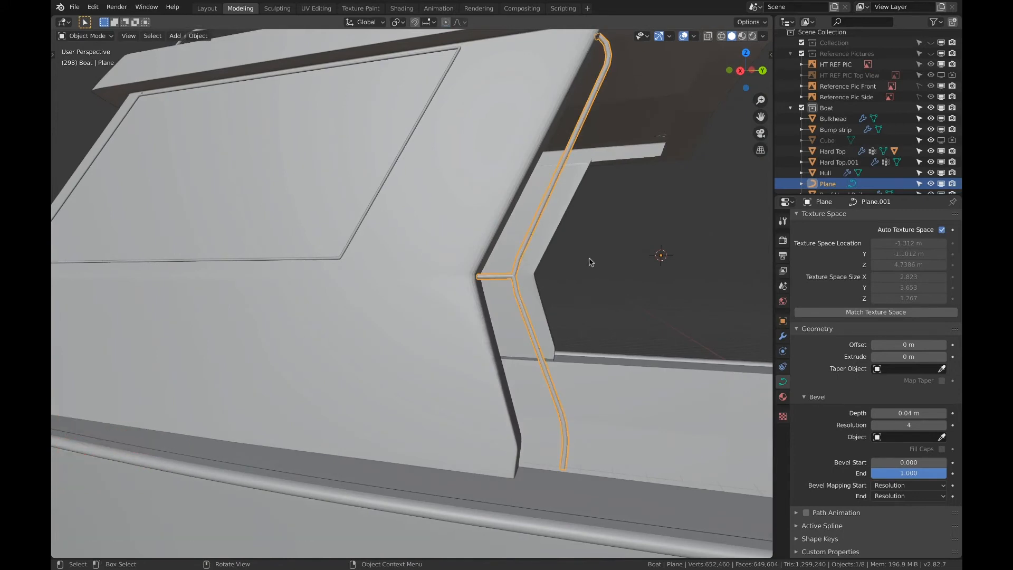
pyautogui.press('F3')
pyautogui.click(649, 278)
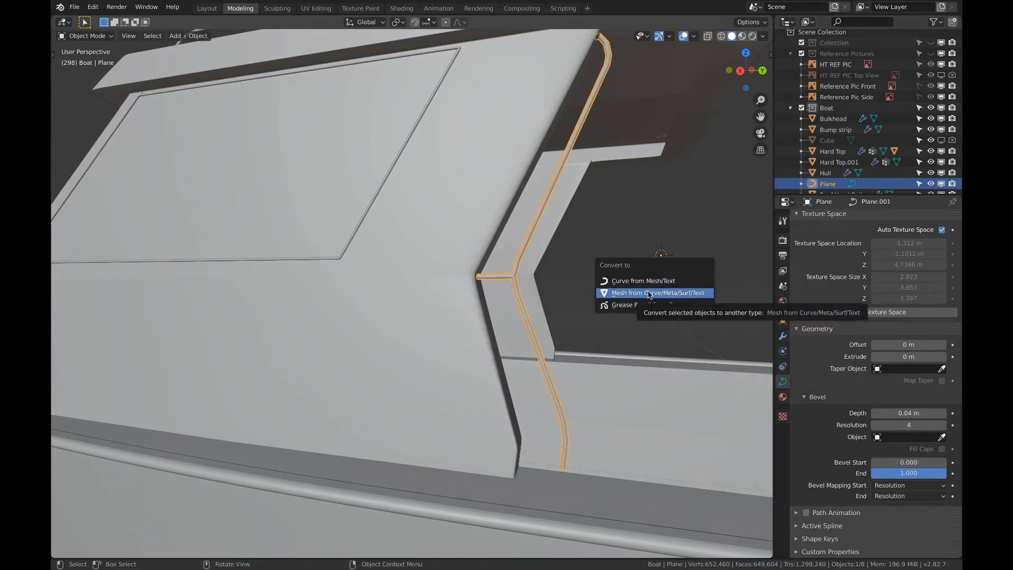
pyautogui.click(649, 295)
# Open the rail mesh in Edit Mode and select the full ring of vertices at its lower end using wireframe display
pyautogui.keyDown('shift'); pyautogui.moveTo(644, 310); pyautogui.dragTo(638, 227, button='middle'); pyautogui.keyUp('shift')
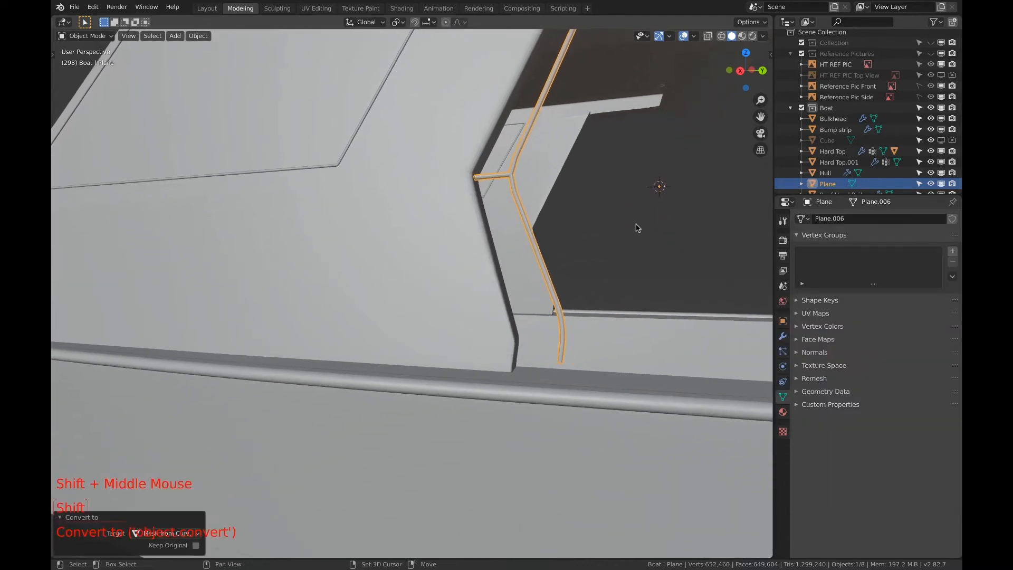
pyautogui.scroll(4, 603, 320)
pyautogui.keyDown('shift'); pyautogui.moveTo(603, 320); pyautogui.dragTo(601, 266, button='middle'); pyautogui.keyUp('shift')
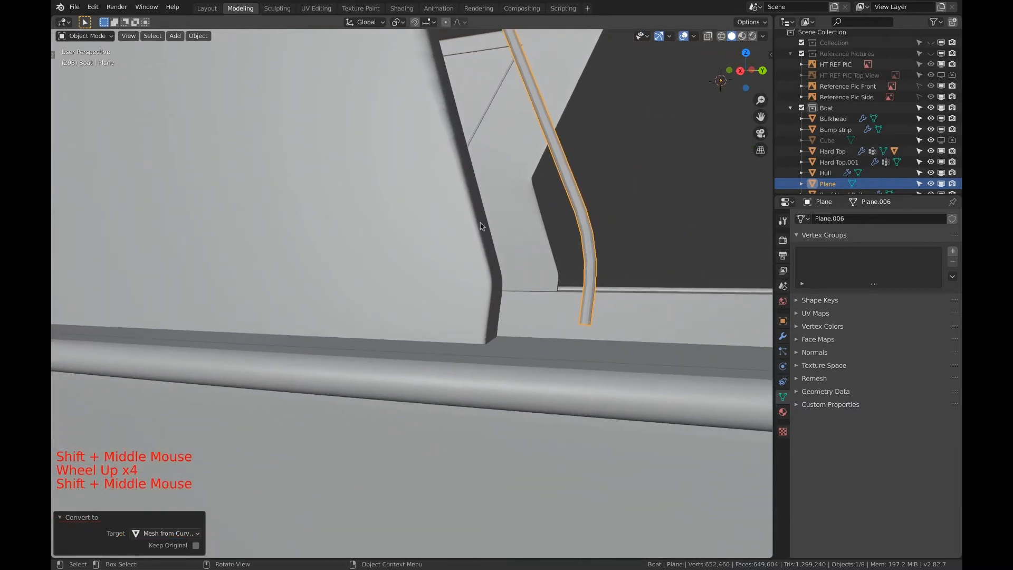
pyautogui.middleClick(602, 266)
pyautogui.scroll(-1, 604, 277)
pyautogui.press('Tab')
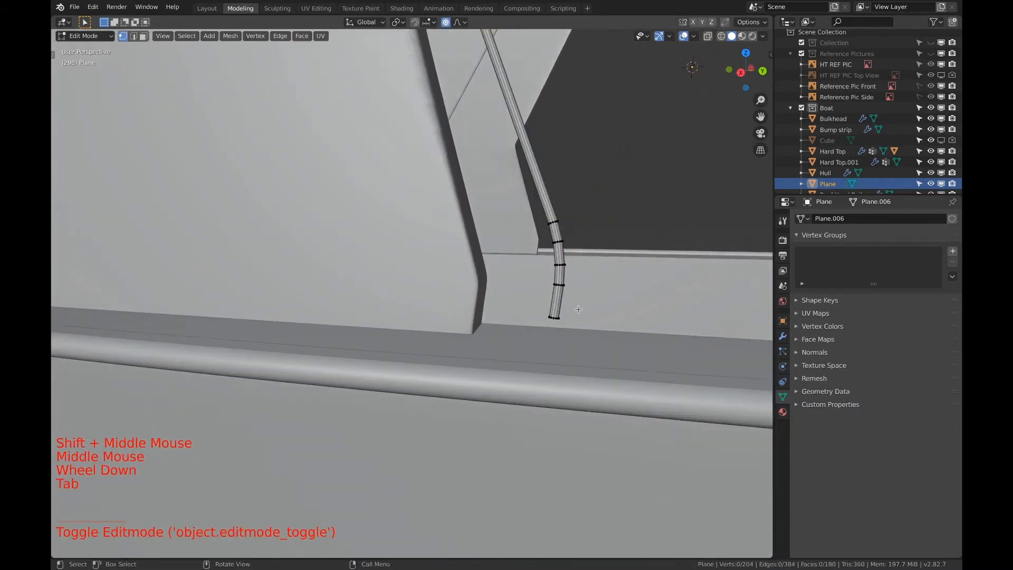
pyautogui.press('a')
pyautogui.press('a')
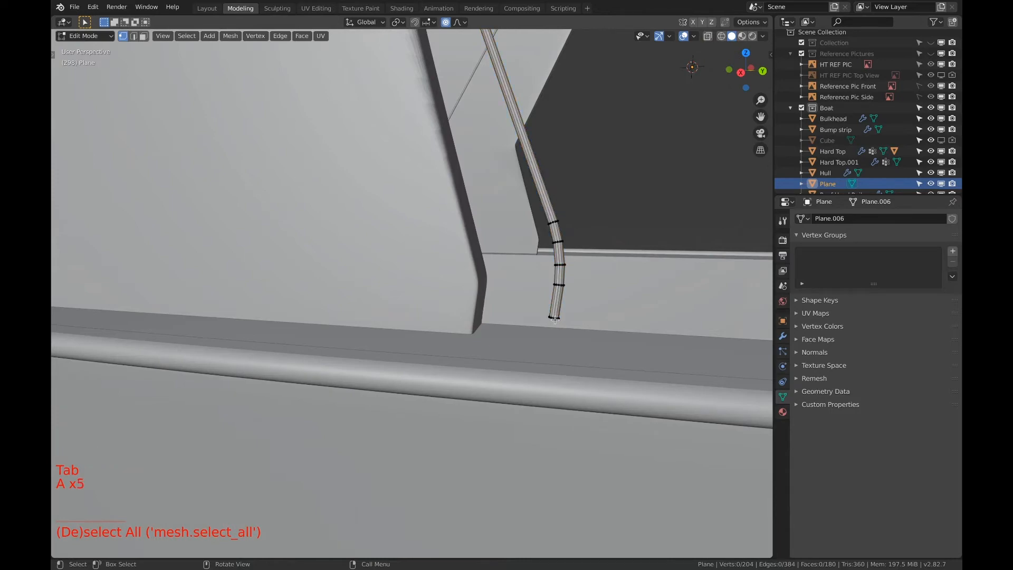
pyautogui.press('a')
pyautogui.press('a')
pyautogui.press('c')
pyautogui.press('z')
pyautogui.click(471, 317)
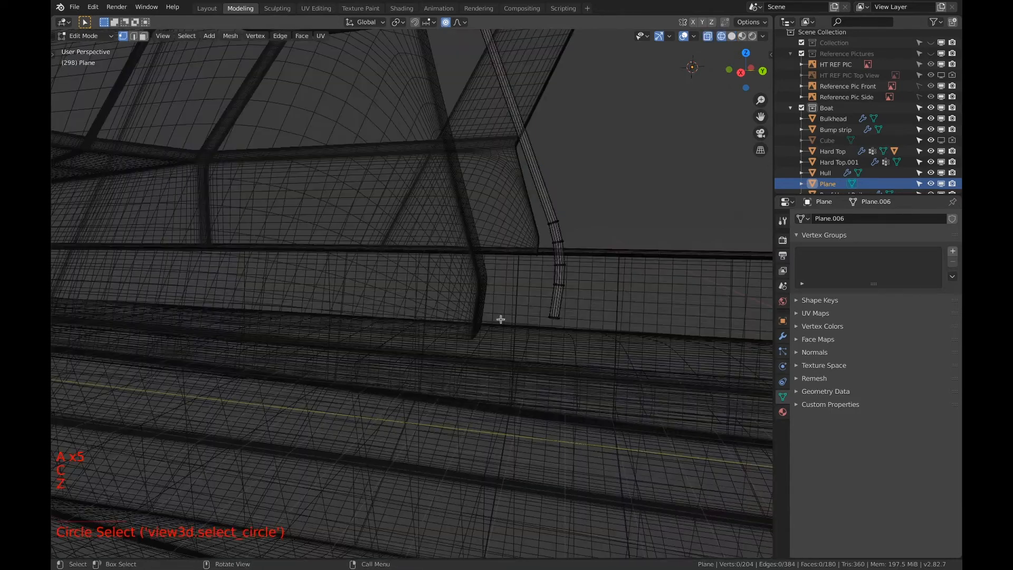
pyautogui.press('a')
pyautogui.press('a')
pyautogui.press('a')
pyautogui.press('a')
pyautogui.press('c')
pyautogui.moveTo(537, 321); pyautogui.dragTo(557, 305)
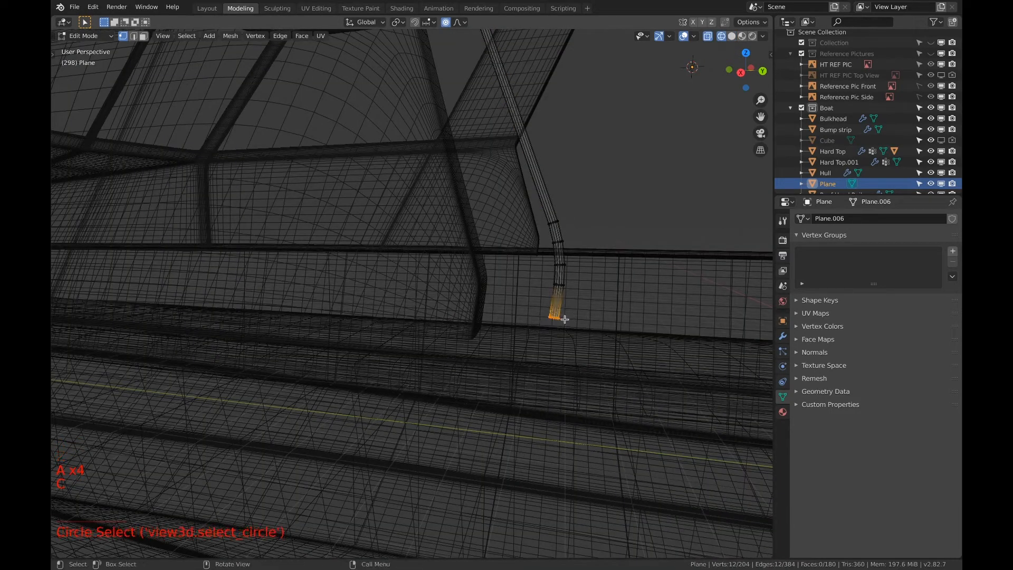
pyautogui.press('z')
pyautogui.click(677, 319)
# Extrude the rail's lower end ring about 0.111 m down to the deck, shifted about 0.011 m in X and -0.017 m in Y
pyautogui.moveTo(635, 313); pyautogui.dragTo(635, 313, button='middle')
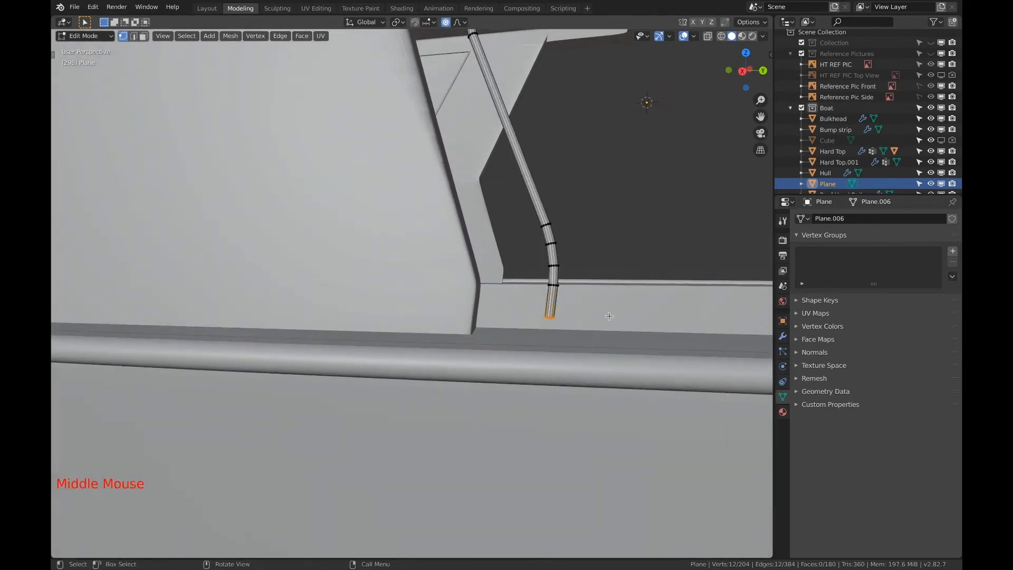
pyautogui.press('e')
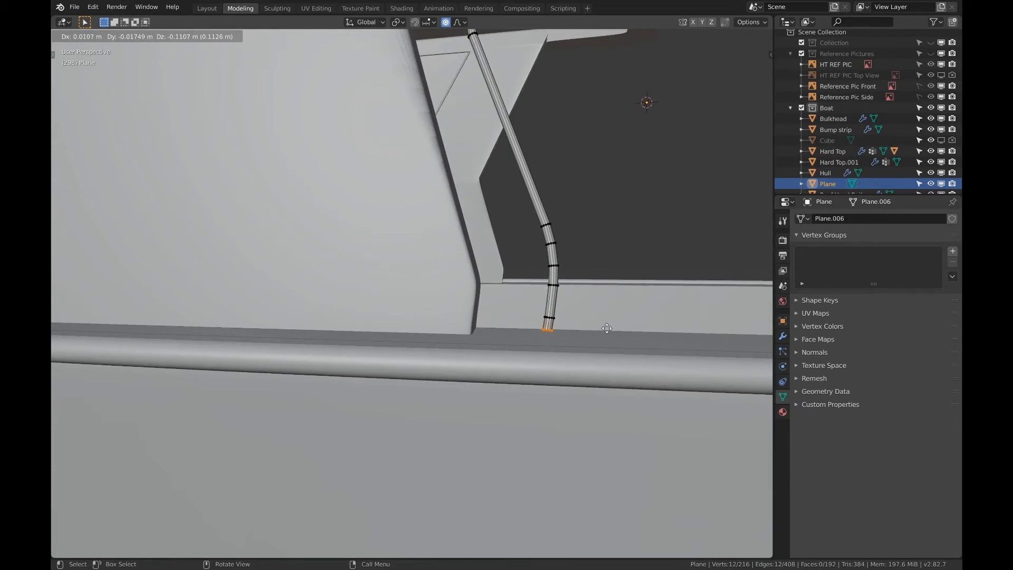
pyautogui.click(607, 328)
pyautogui.moveTo(607, 328)
pyautogui.mouseDown(button='middle')
pyautogui.moveTo(616, 300)
pyautogui.moveTo(616, 311)
pyautogui.mouseUp(button='middle')
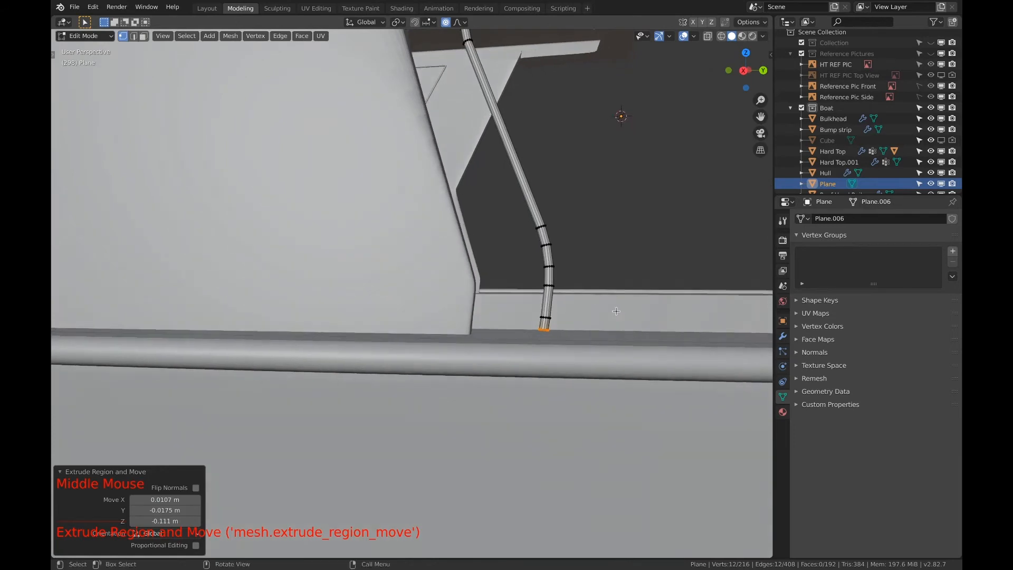
pyautogui.scroll(-1, 616, 311)
pyautogui.write('si')
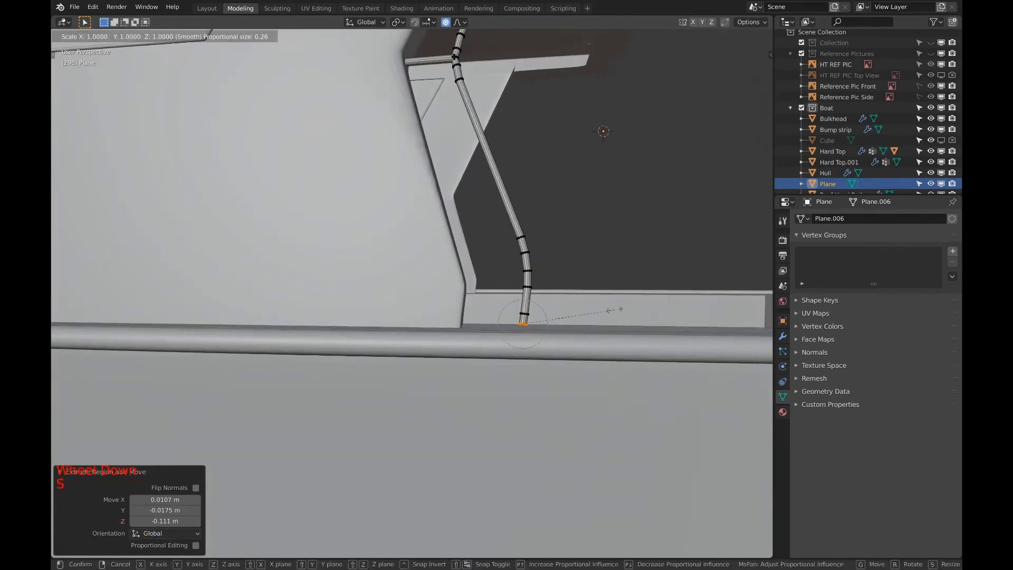
pyautogui.write('ze: 0')
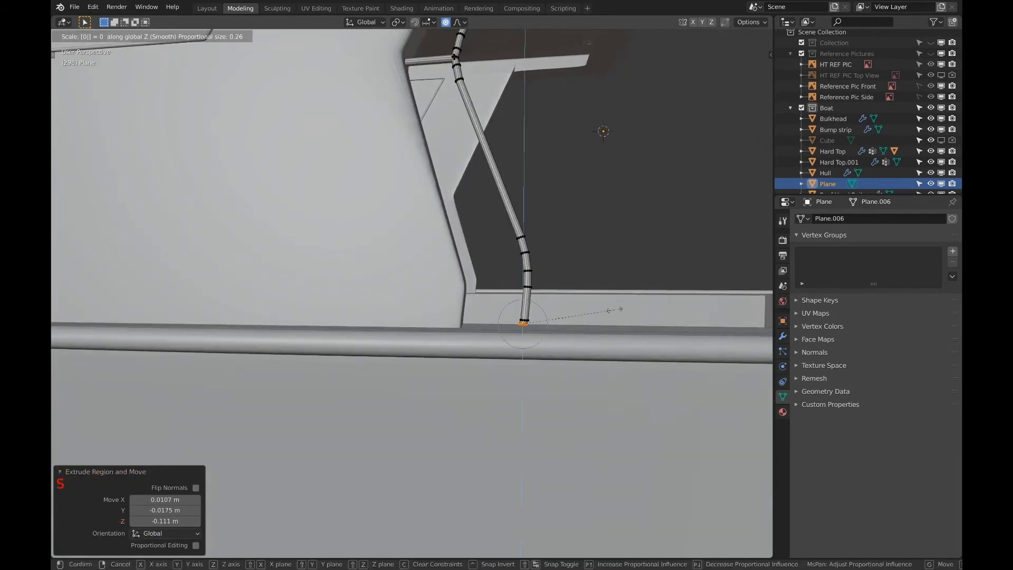
pyautogui.rightClick(615, 309)
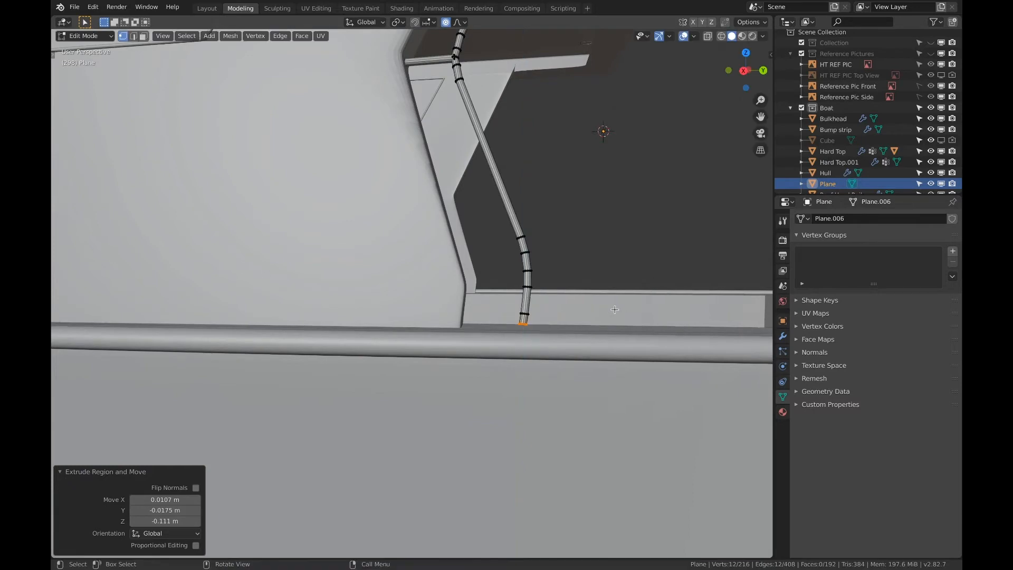
# Turn off proportional editing and flatten the rail's lower end ring by scaling it to 0 along Z
pyautogui.press('o')
pyautogui.press('s')
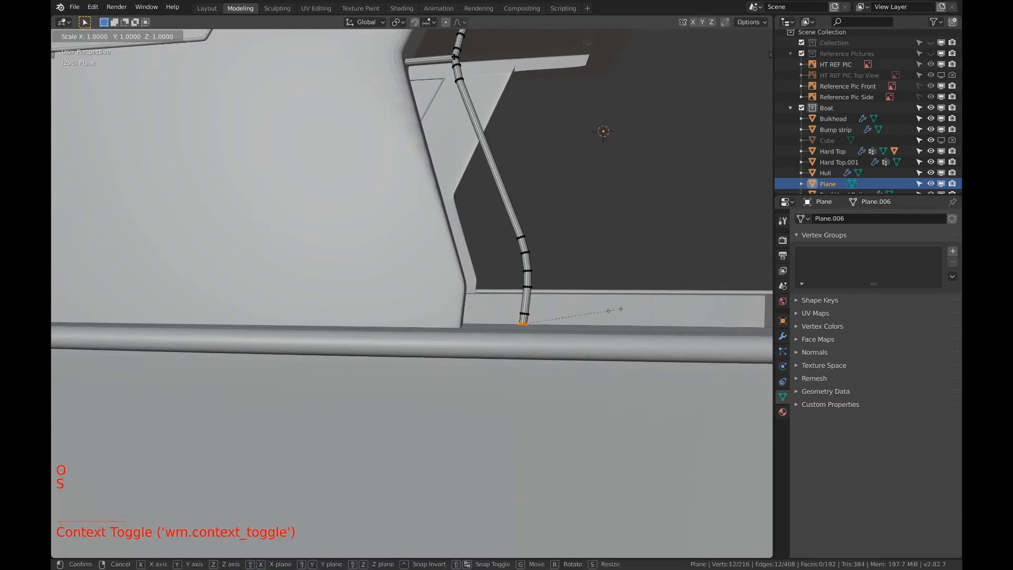
pyautogui.press('z')
pyautogui.click(614, 309)
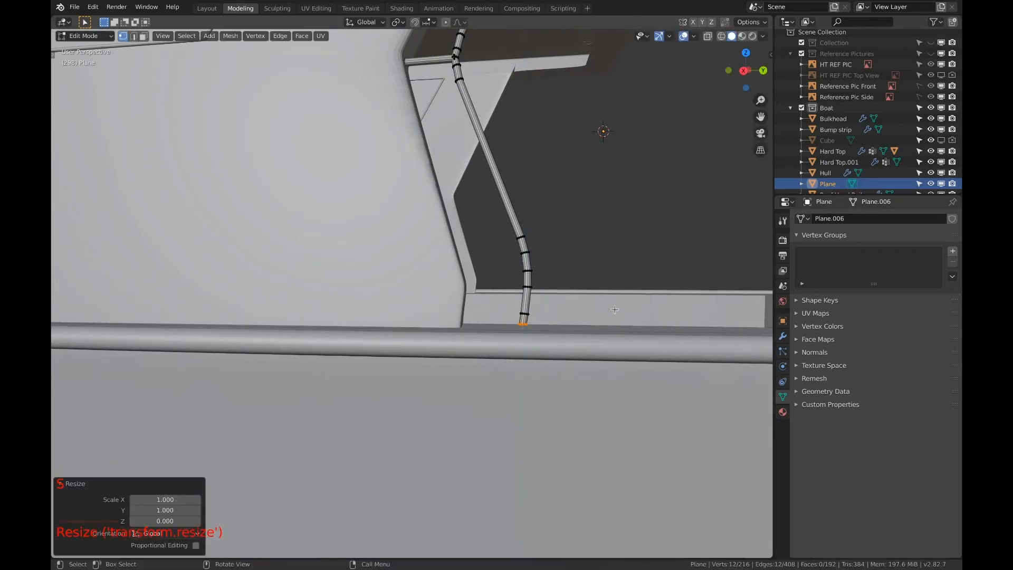
# Extrude the flattened end ring in place and scale it by about 2.67 to form a base flange on the deck
pyautogui.scroll(4, 608, 307)
pyautogui.scroll(-1, 608, 306)
pyautogui.keyDown('shift'); pyautogui.moveTo(608, 307); pyautogui.dragTo(575, 302, button='middle'); pyautogui.keyUp('shift')
pyautogui.scroll(-1, 575, 302)
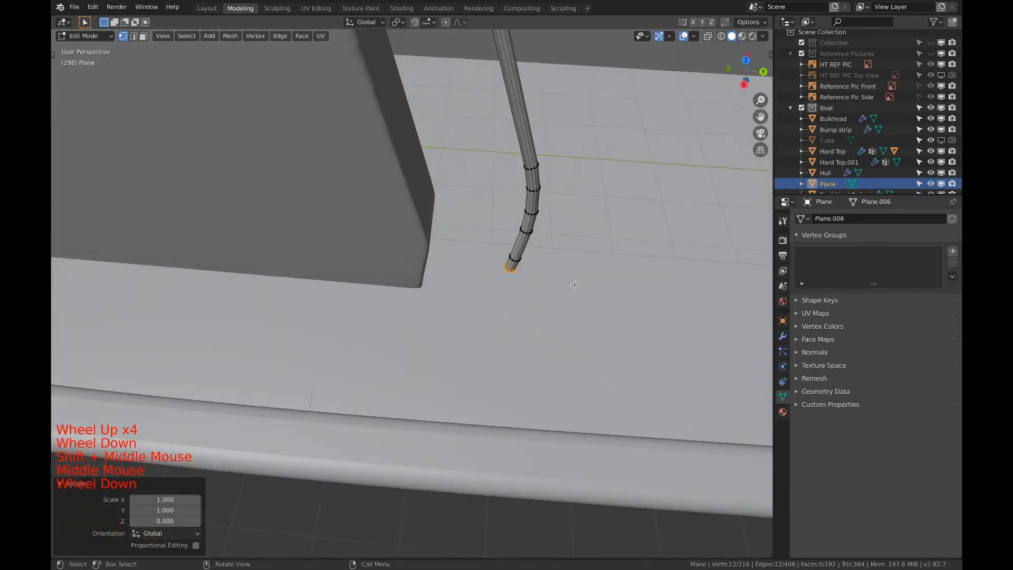
pyautogui.press('e')
pyautogui.rightClick(588, 285)
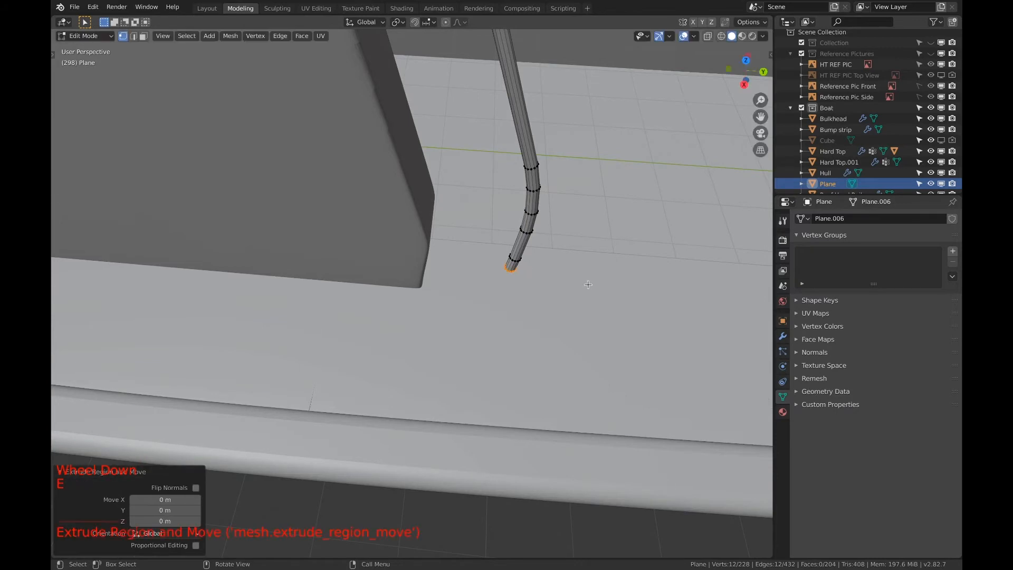
pyautogui.press('s')
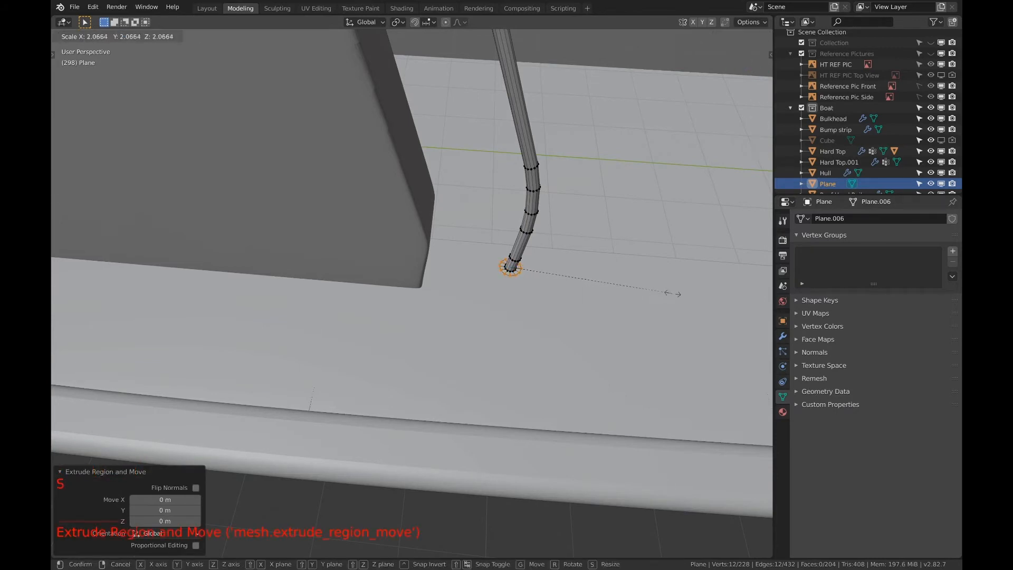
pyautogui.click(720, 295)
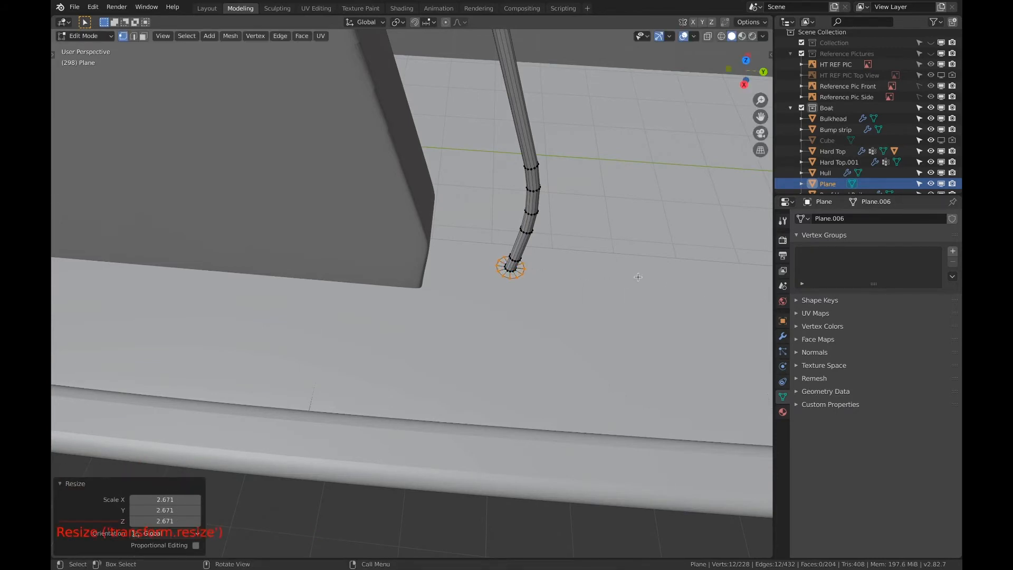
# Stretch the base flange's outer ring along Y by a factor of about 2.24
pyautogui.press('s')
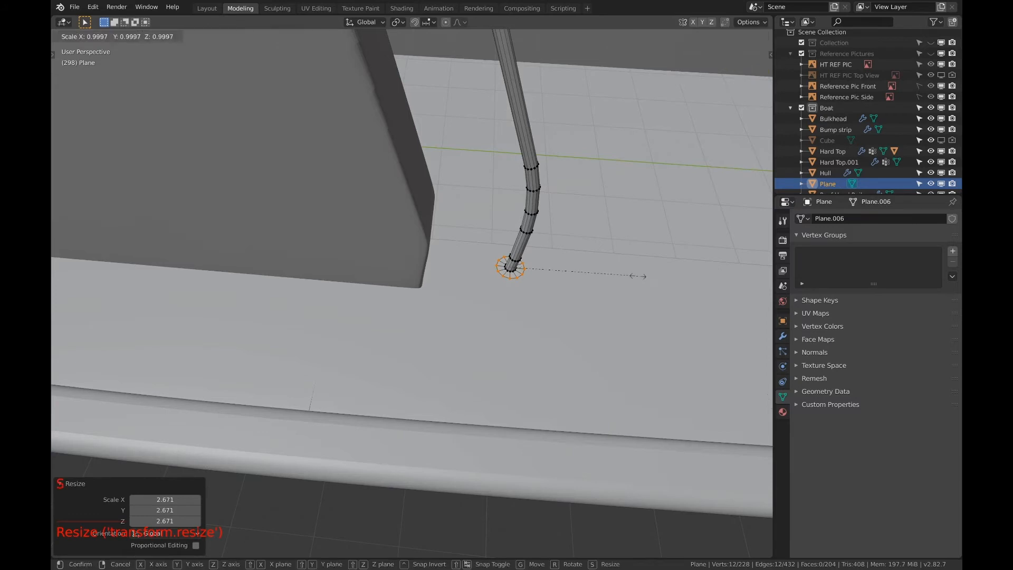
pyautogui.press('y')
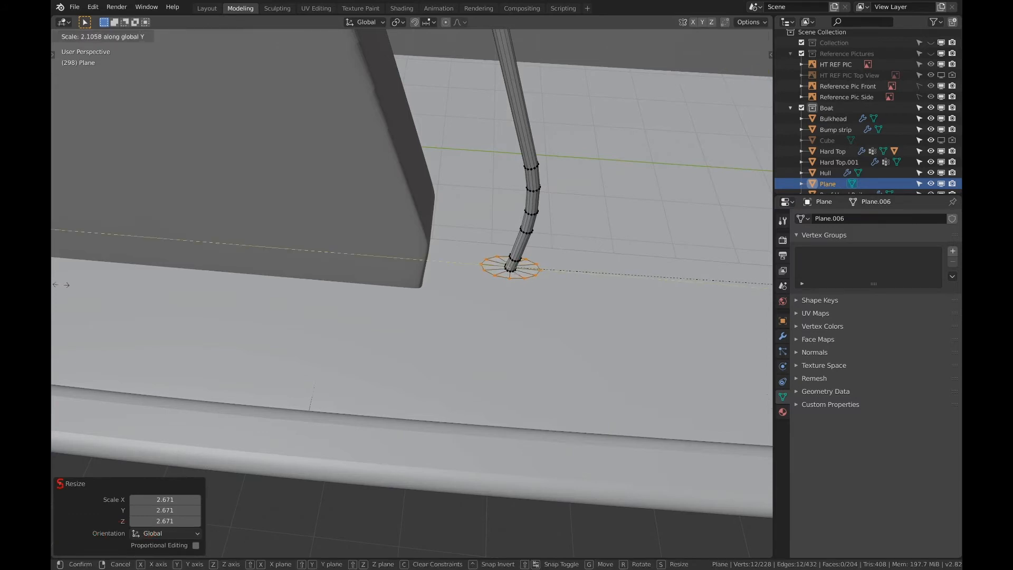
pyautogui.click(78, 285)
# Straighten three outer-ring vertices on one long side of the base flange by scaling them to 0 along X
pyautogui.scroll(4, 79, 285)
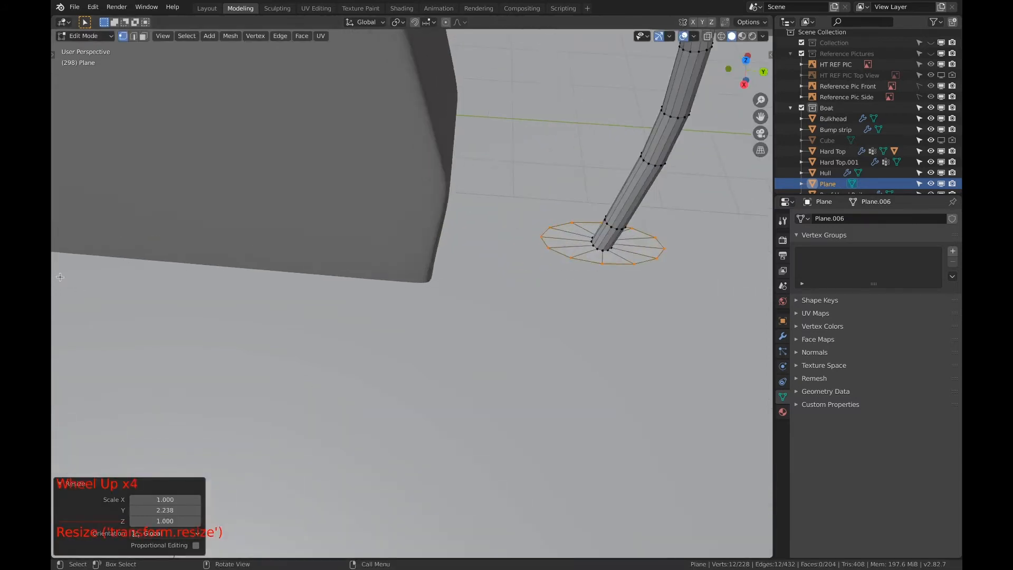
pyautogui.scroll(-2, 103, 240)
pyautogui.keyDown('shift'); pyautogui.moveTo(493, 281); pyautogui.dragTo(386, 283, button='middle'); pyautogui.keyUp('shift')
pyautogui.scroll(5, 385, 283)
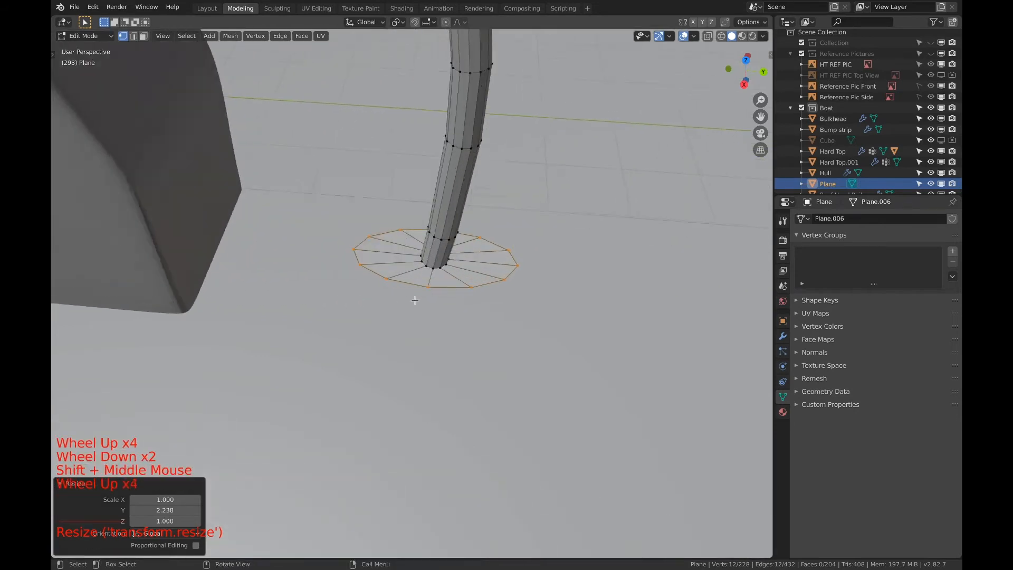
pyautogui.press('a')
pyautogui.press('a')
pyautogui.press('a')
pyautogui.press('c')
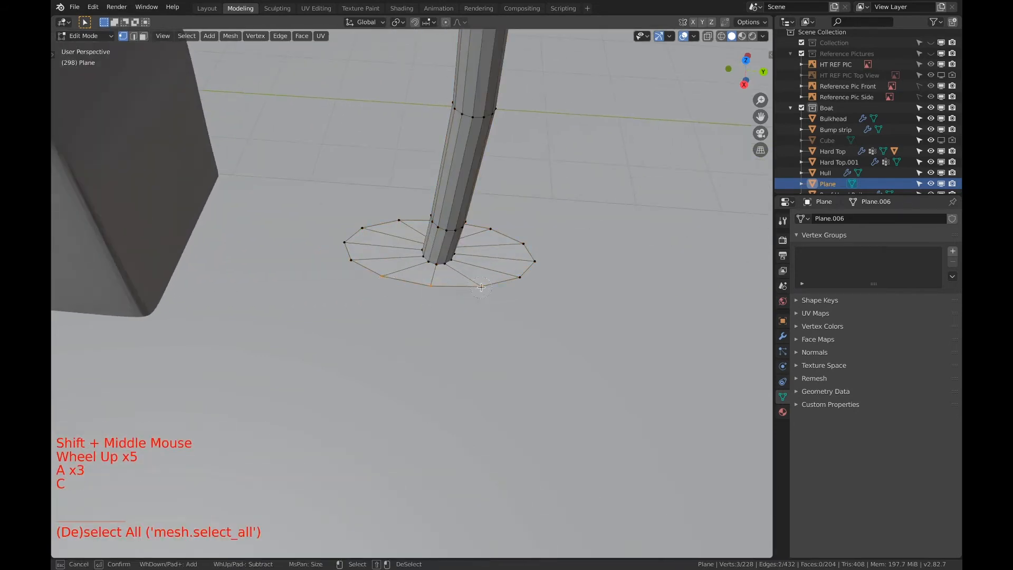
pyautogui.press('Escape')
pyautogui.press('s')
pyautogui.press('x')
pyautogui.press('0')
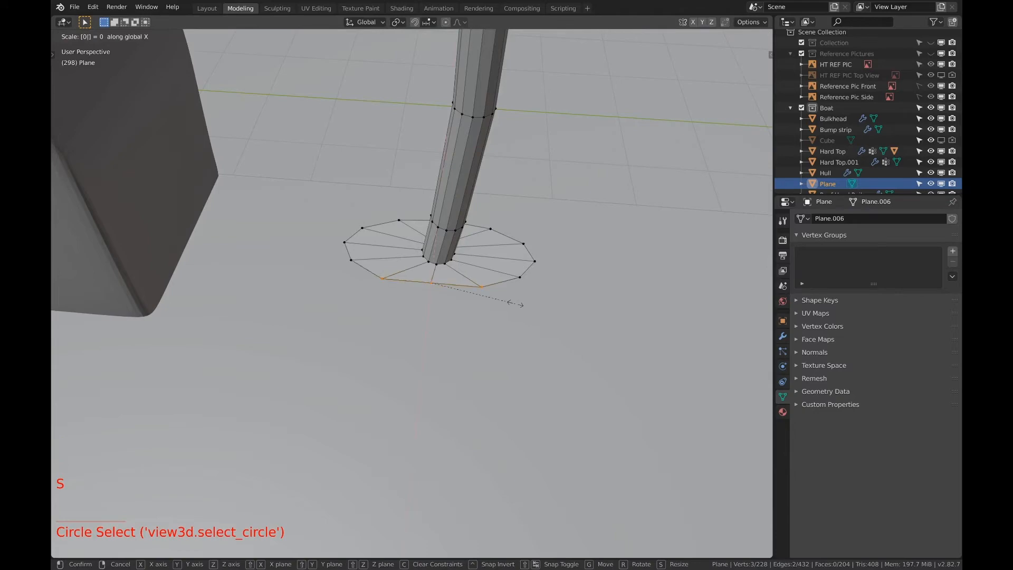
pyautogui.click(515, 303)
# Straighten the three outer-ring vertices on the flange's opposite long side by scaling them to 0 along X
pyautogui.moveTo(515, 273); pyautogui.dragTo(579, 415, button='middle')
pyautogui.press('a')
pyautogui.press('a')
pyautogui.press('a')
pyautogui.press('c')
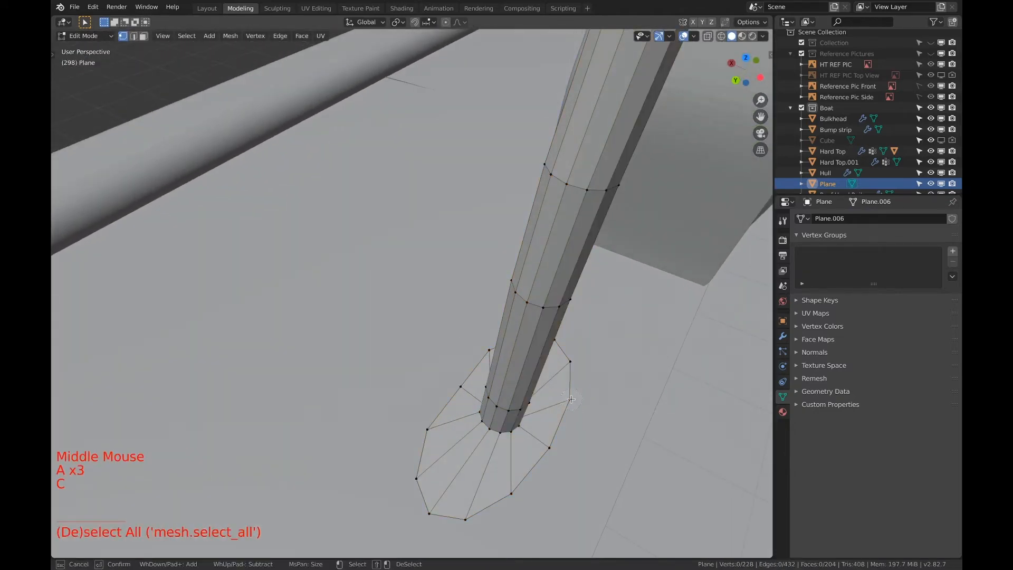
pyautogui.click(517, 489)
pyautogui.rightClick(518, 489)
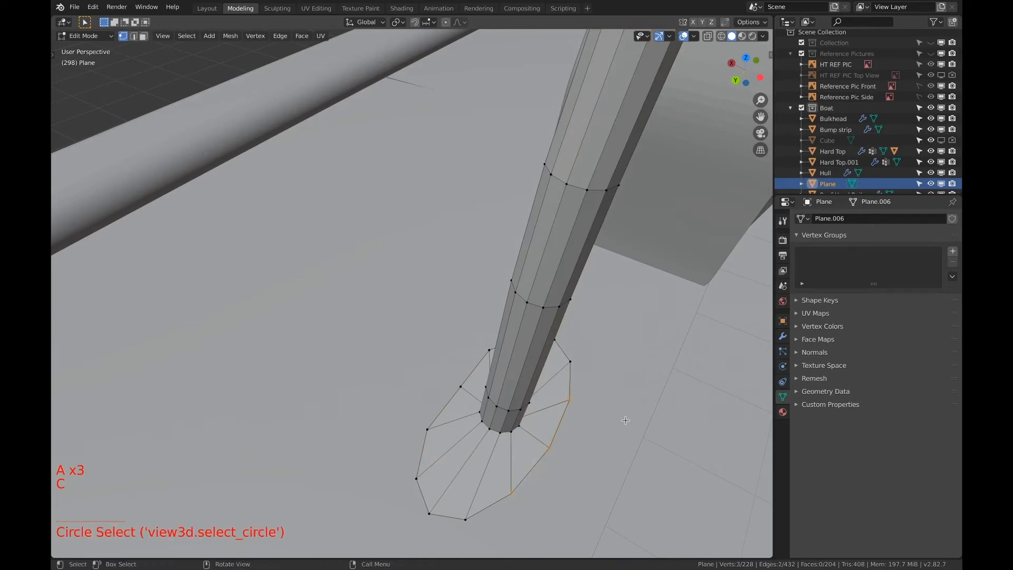
pyautogui.write('s')
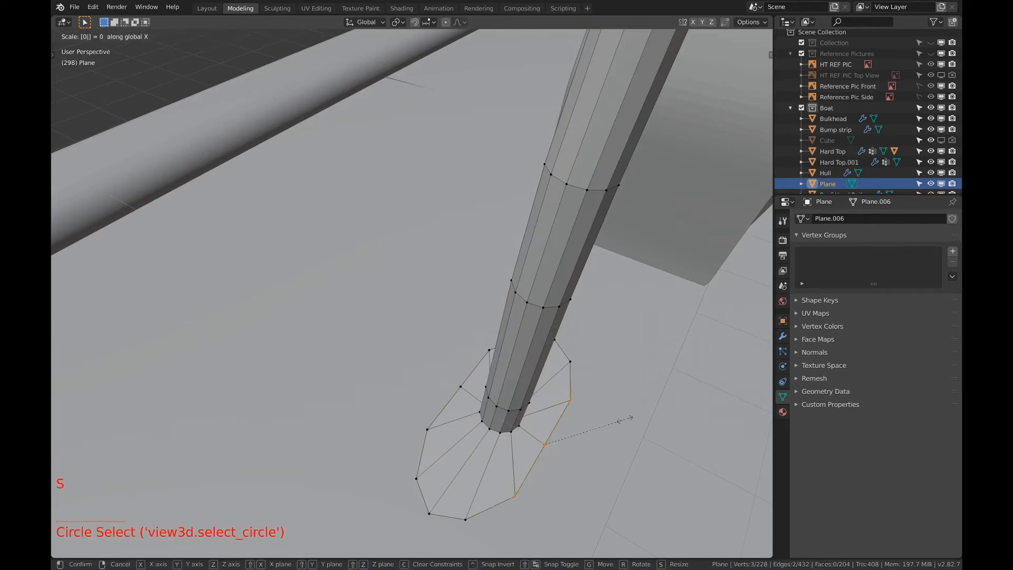
pyautogui.write('0')
pyautogui.press('Return')
# Extrude the base flange's outer ring about 0.035 m down along Z to give the flange thickness
pyautogui.moveTo(643, 399); pyautogui.dragTo(574, 411, button='middle')
pyautogui.keyDown('alt'); pyautogui.click(539, 424); pyautogui.keyUp('alt')
pyautogui.scroll(-1, 574, 411)
pyautogui.press('e')
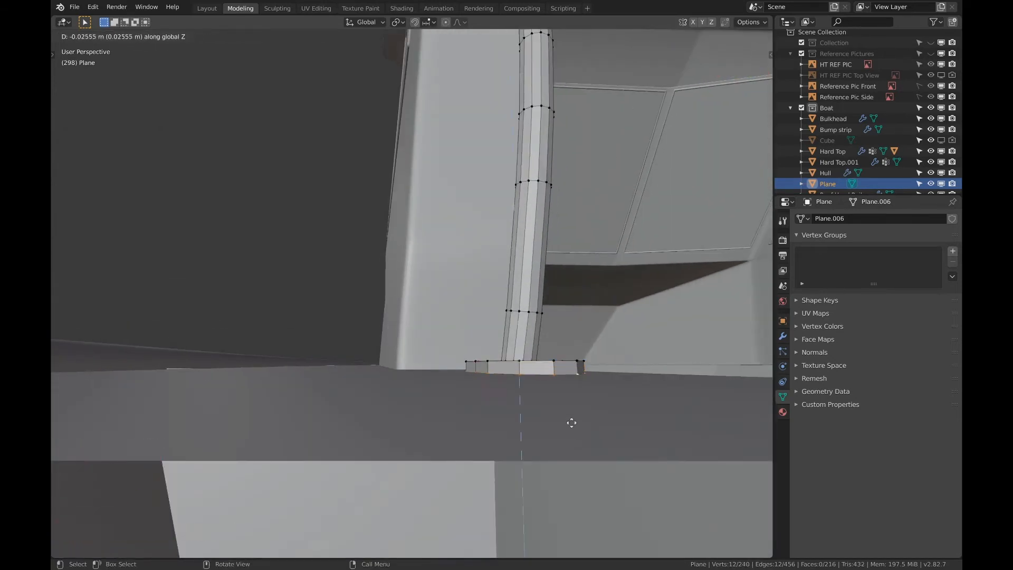
pyautogui.click(572, 427)
# Add a Subdivision Surface modifier to the hand rail with the base flange
pyautogui.moveTo(558, 413); pyautogui.dragTo(599, 443, button='middle')
pyautogui.scroll(-1, 524, 355)
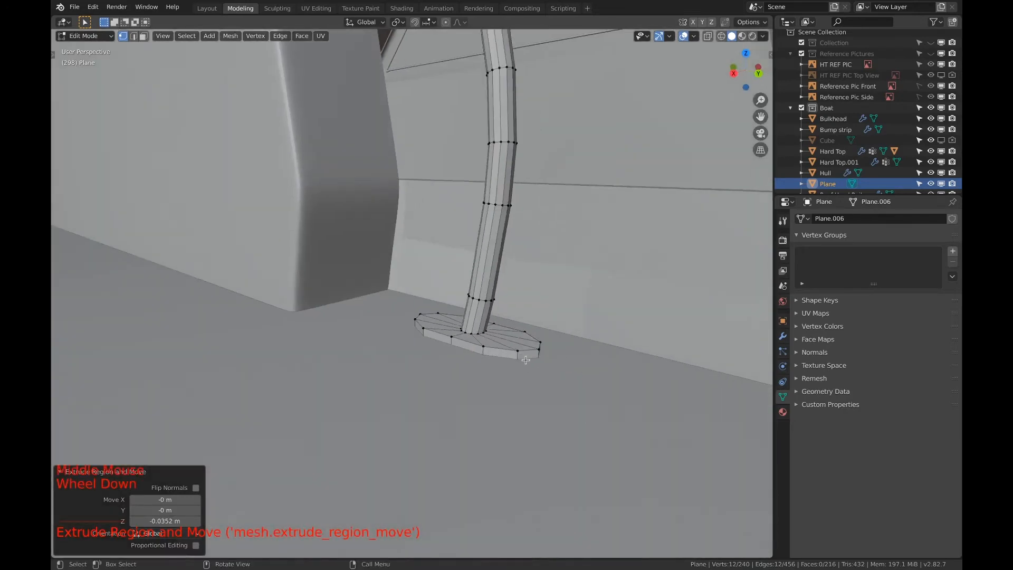
pyautogui.scroll(3, 521, 357)
pyautogui.keyDown('shift'); pyautogui.scroll(1, 521, 357); pyautogui.keyUp('shift')
pyautogui.keyDown('shift'); pyautogui.moveTo(520, 356); pyautogui.dragTo(523, 359, button='middle'); pyautogui.keyUp('shift')
pyautogui.moveTo(522, 359); pyautogui.dragTo(528, 362, button='middle')
pyautogui.scroll(-1, 528, 361)
pyautogui.scroll(-1, 527, 362)
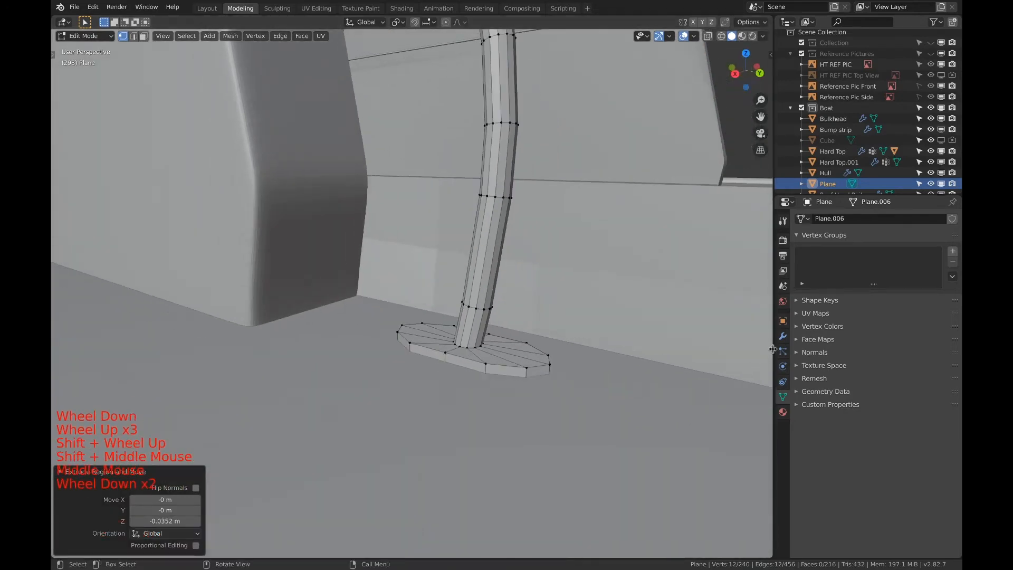
pyautogui.click(782, 337)
pyautogui.click(836, 220)
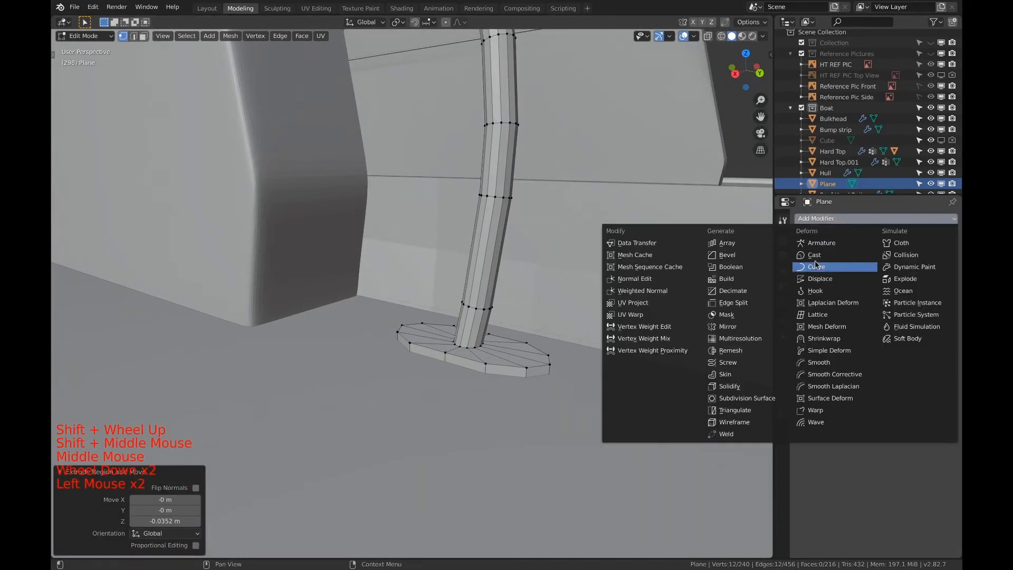
pyautogui.click(740, 399)
# Add a loop cut around the rail's lowest segment and slide it close to the flange, factor about -0.93
pyautogui.scroll(5, 554, 363)
pyautogui.moveTo(528, 361); pyautogui.dragTo(511, 358, button='middle')
pyautogui.hotkey('ctrl', 'r')
pyautogui.click(510, 359)
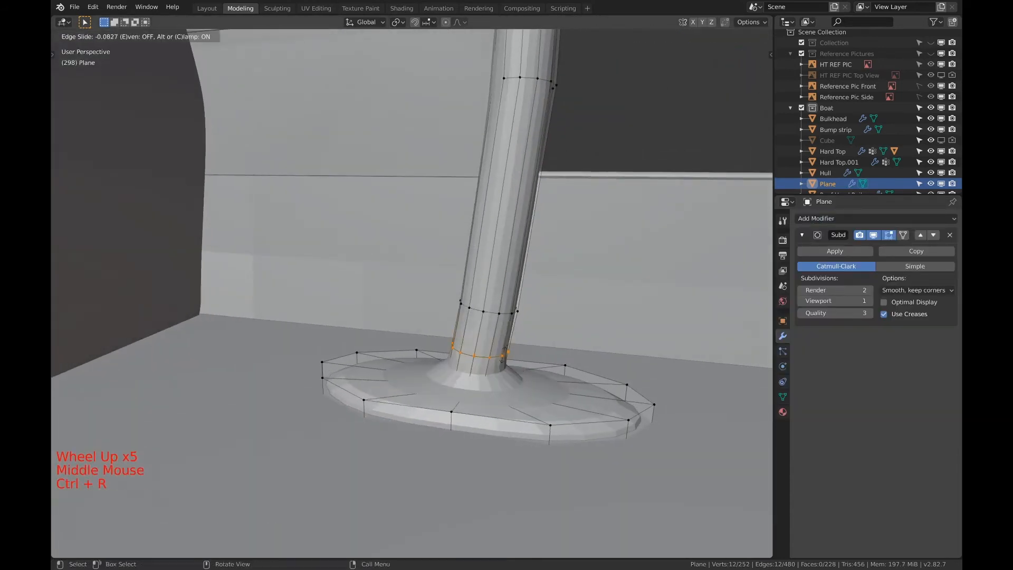
pyautogui.click(505, 389)
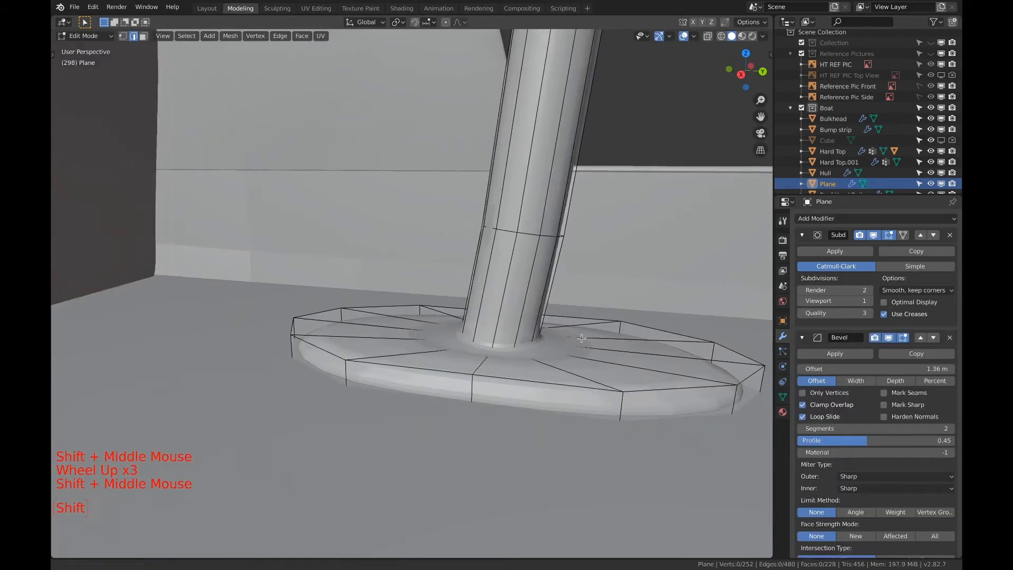
# Add a loop cut near the flange rim's top edge (factor about 0.70) and another on its top face near the tube (about 0.63)
pyautogui.moveTo(528, 364); pyautogui.dragTo(558, 351, button='middle')
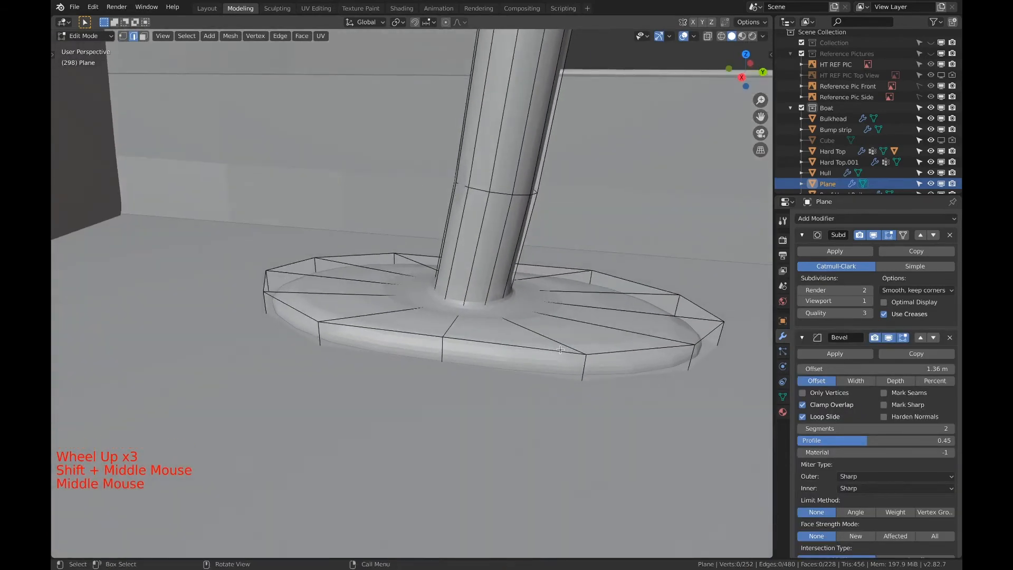
pyautogui.hotkey('ctrl', 'r')
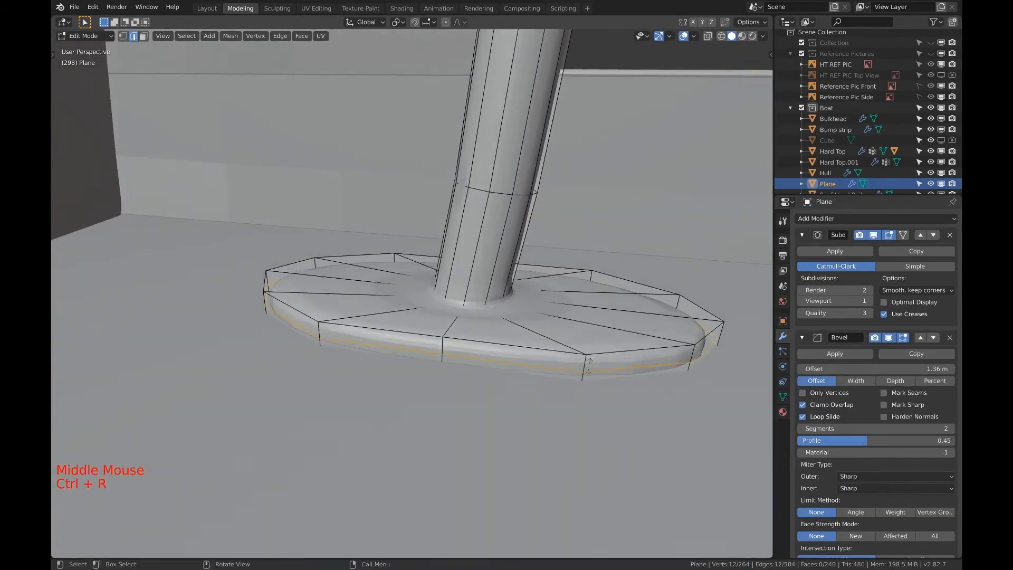
pyautogui.click(560, 354)
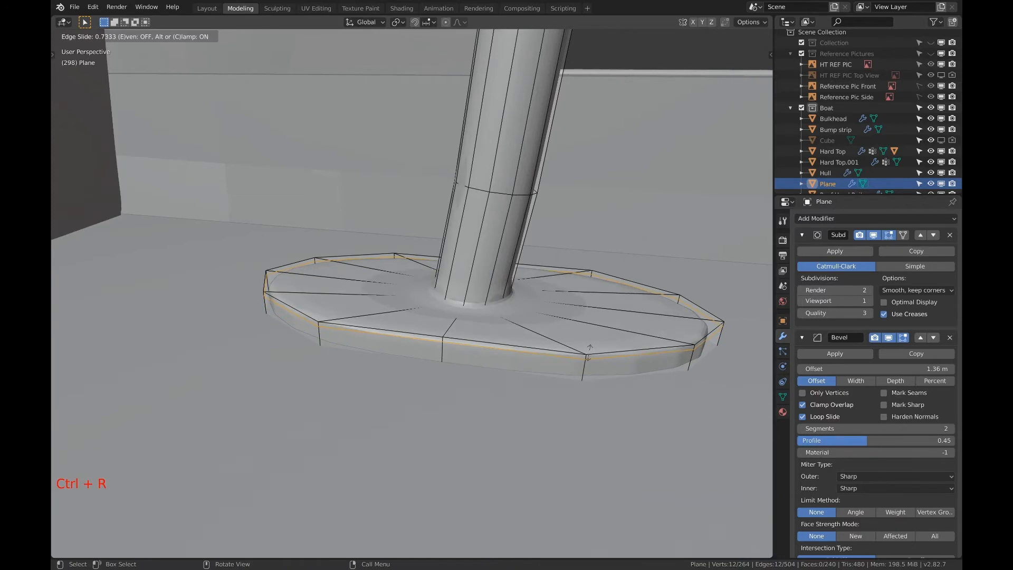
pyautogui.click(590, 350)
pyautogui.hotkey('ctrl', 'r')
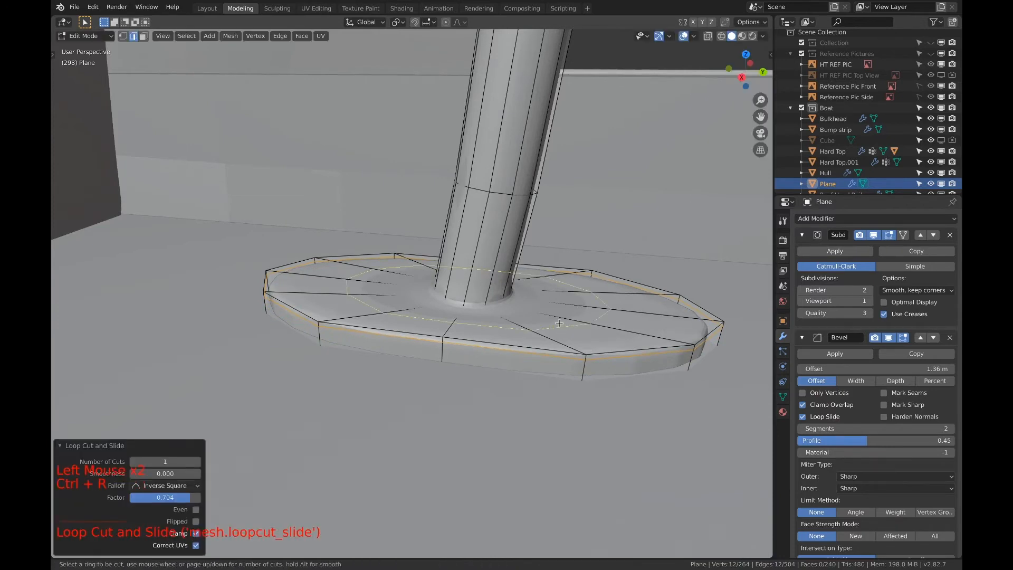
pyautogui.click(534, 315)
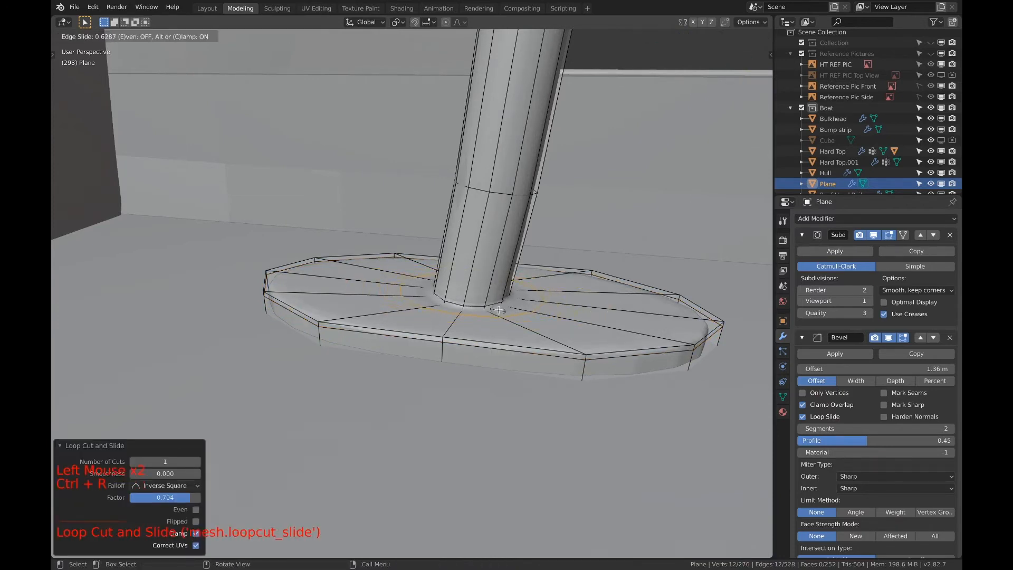
pyautogui.click(511, 320)
# Add a centred loop cut around the lower band of the base flange's rim
pyautogui.hotkey('ctrl', 'r')
pyautogui.click(587, 369)
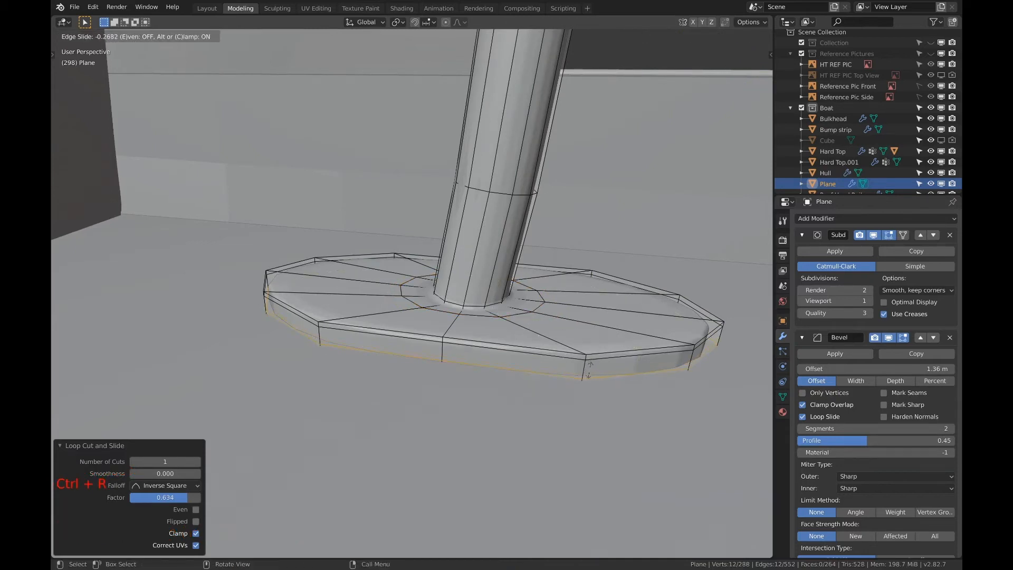
pyautogui.rightClick(589, 360)
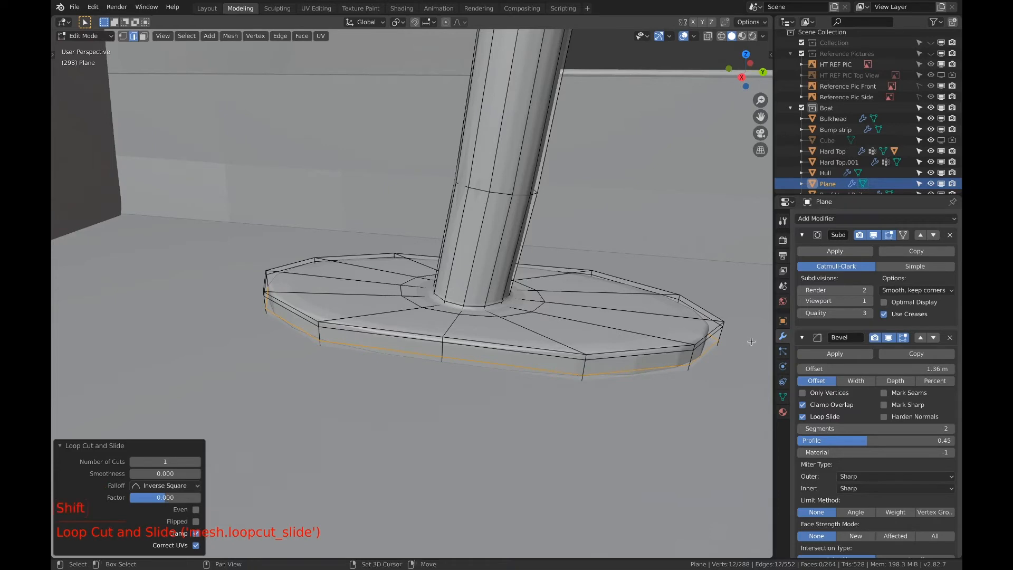
# Set the Subdivision Surface levels to 3 for render and 1 for the viewport
pyautogui.keyDown('shift'); pyautogui.moveTo(752, 342); pyautogui.dragTo(720, 342, button='middle'); pyautogui.keyUp('shift')
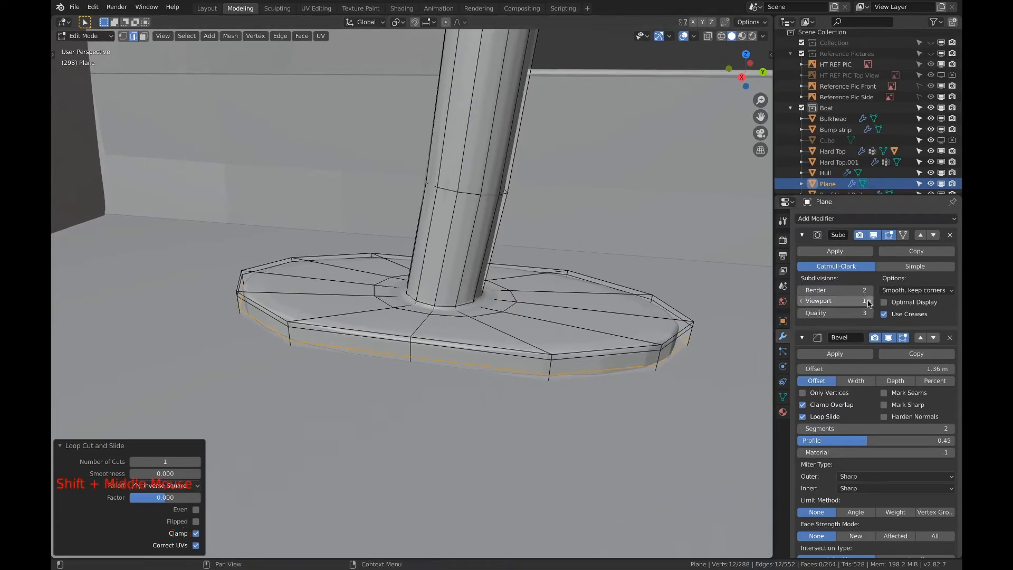
pyautogui.click(869, 302)
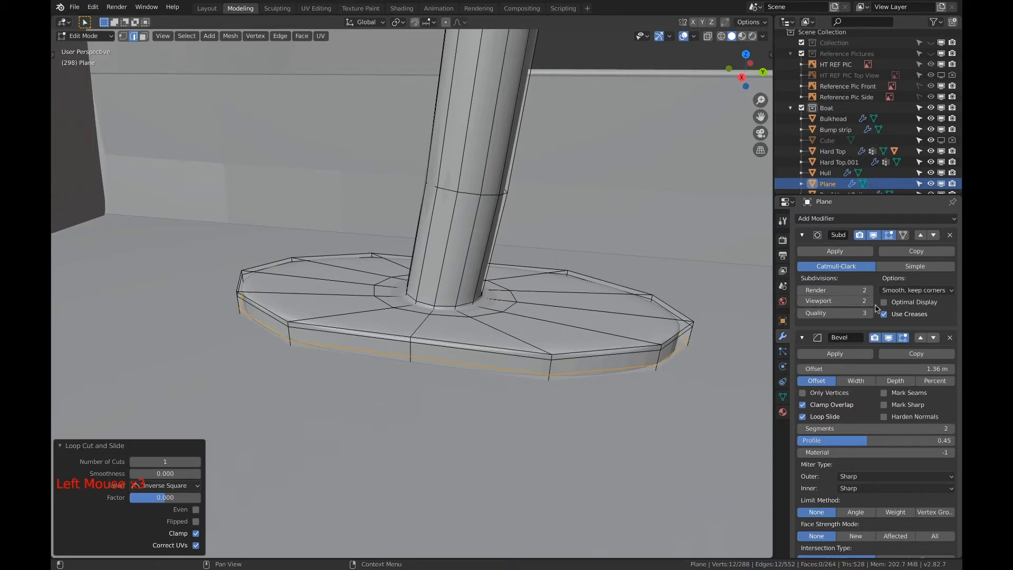
pyautogui.click(870, 303)
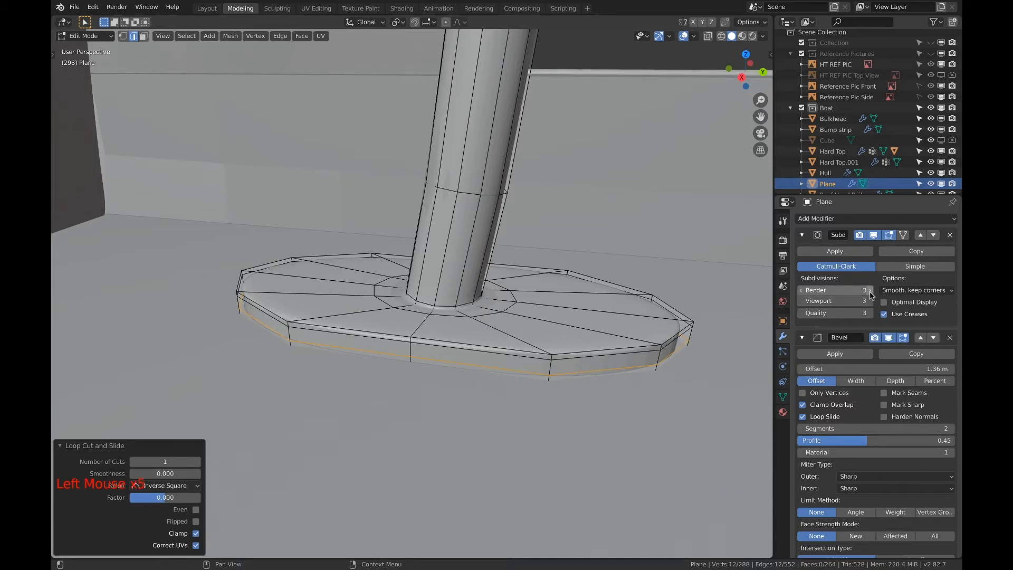
pyautogui.click(802, 303)
pyautogui.click(802, 303)
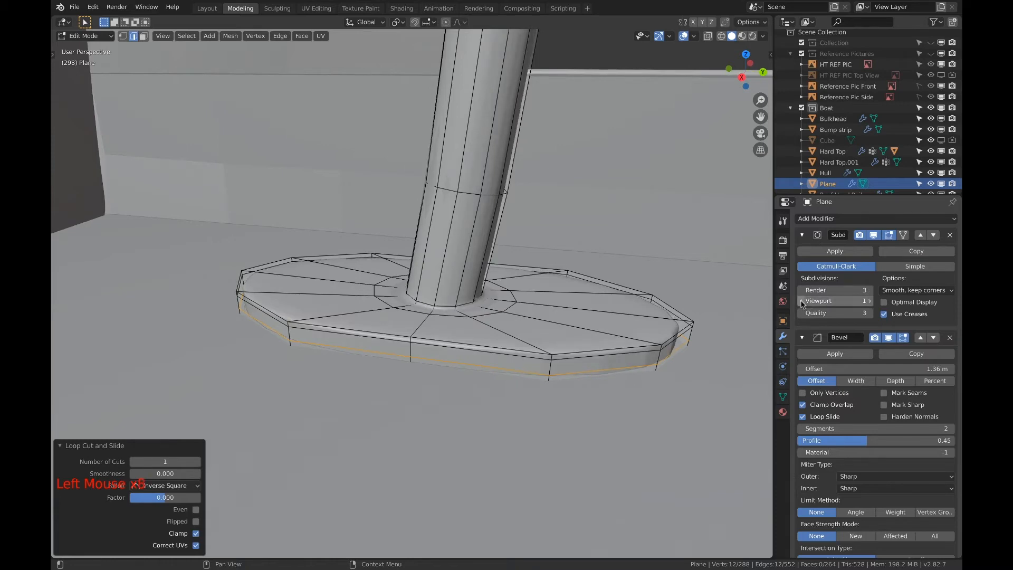
# Examine the joint between the hand rail and its horizontal support in solid and wireframe display
pyautogui.keyDown('shift'); pyautogui.moveTo(502, 271); pyautogui.dragTo(573, 519, button='middle'); pyautogui.keyUp('shift')
pyautogui.scroll(-6, 505, 311)
pyautogui.scroll(-5, 572, 519)
pyautogui.keyDown('shift'); pyautogui.scroll(1, 443, 404); pyautogui.keyUp('shift')
pyautogui.keyDown('shift'); pyautogui.moveTo(443, 404); pyautogui.dragTo(518, 567, button='middle'); pyautogui.keyUp('shift')
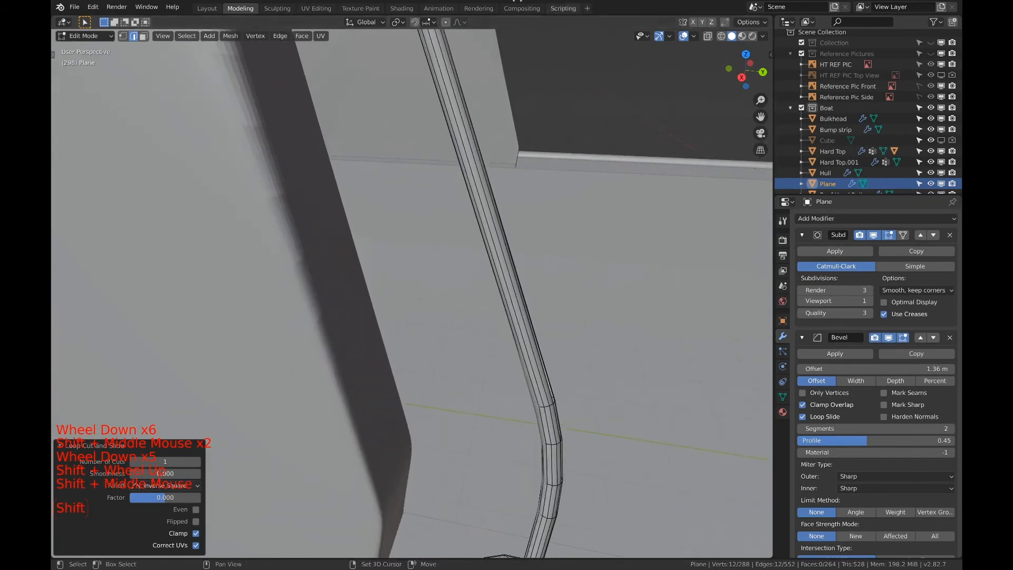
pyautogui.keyDown('shift'); pyautogui.moveTo(458, 118); pyautogui.dragTo(430, 235, button='middle'); pyautogui.keyUp('shift')
pyautogui.scroll(4, 516, 255)
pyautogui.scroll(-1, 490, 121)
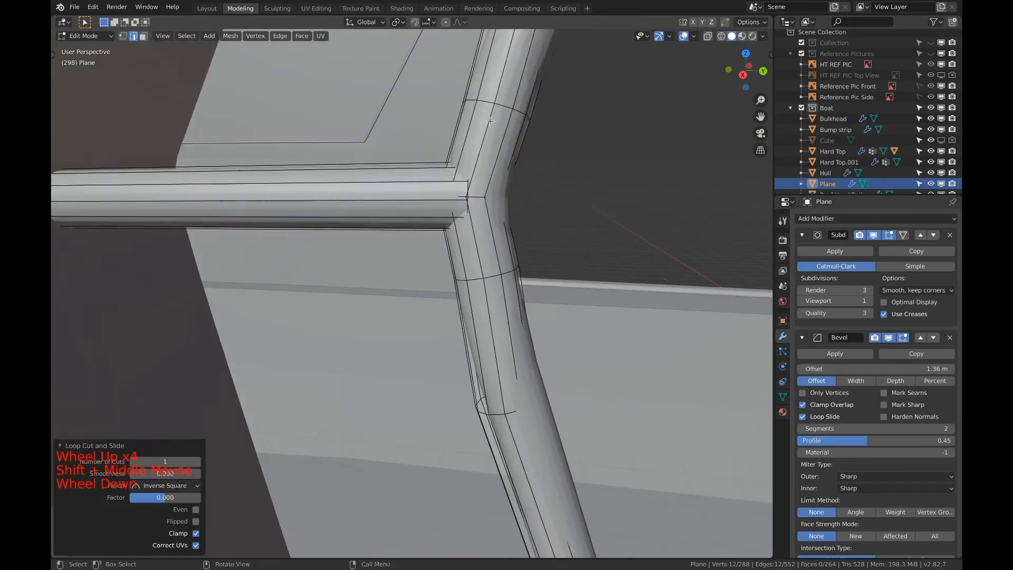
pyautogui.scroll(2, 481, 172)
pyautogui.scroll(-1, 484, 172)
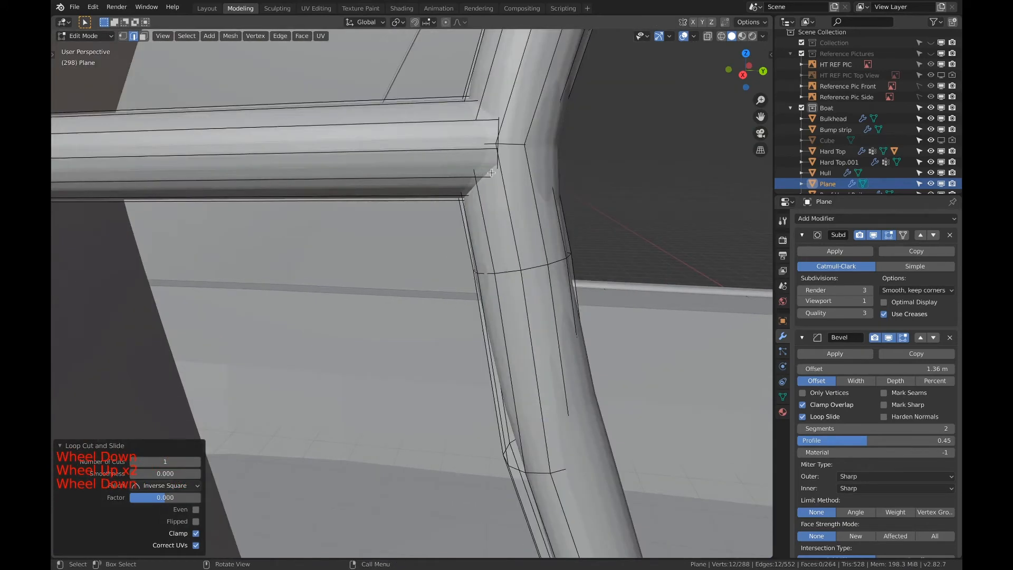
pyautogui.press('z')
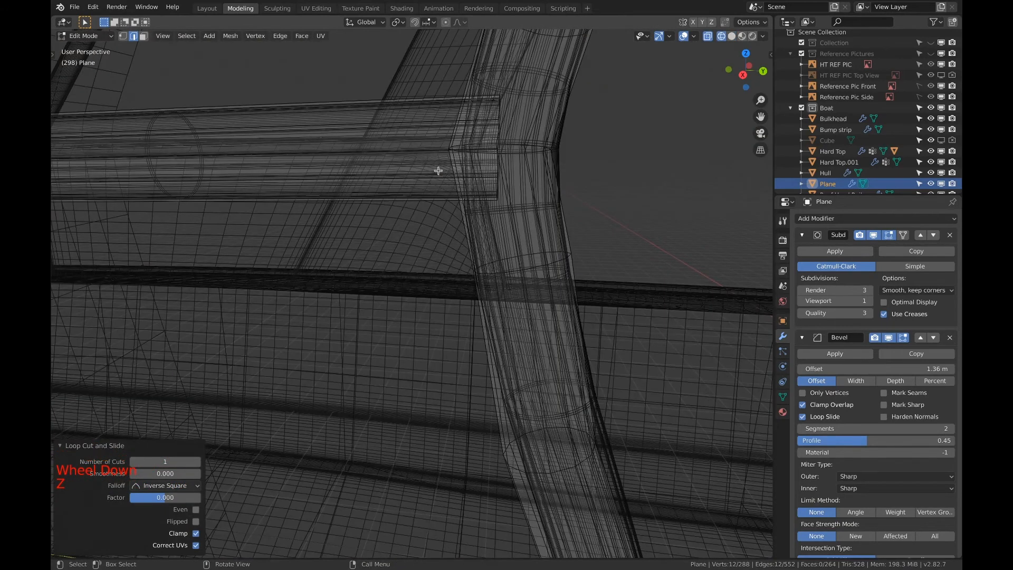
pyautogui.press('z')
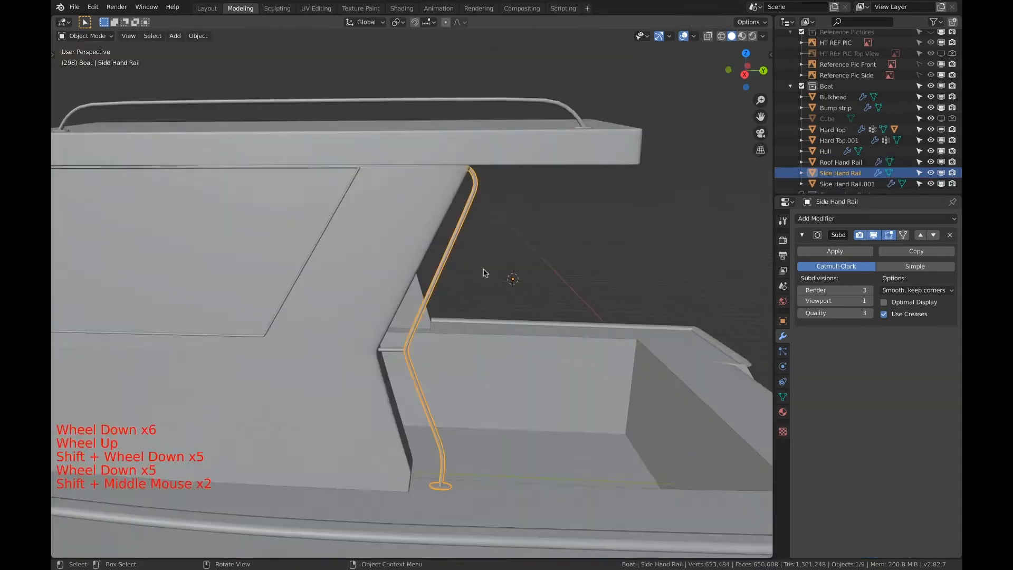
# Extrude the rail's upper end ring in place and scale it by about 1.775 to form an upper flange
pyautogui.moveTo(482, 274); pyautogui.dragTo(457, 360, button='middle')
pyautogui.scroll(-1, 421, 161)
pyautogui.scroll(6, 421, 161)
pyautogui.keyDown('shift'); pyautogui.scroll(1, 437, 264); pyautogui.keyUp('shift')
pyautogui.scroll(3, 492, 270)
pyautogui.keyDown('shift'); pyautogui.moveTo(492, 270); pyautogui.dragTo(482, 330, button='middle'); pyautogui.keyUp('shift')
pyautogui.press('Tab')
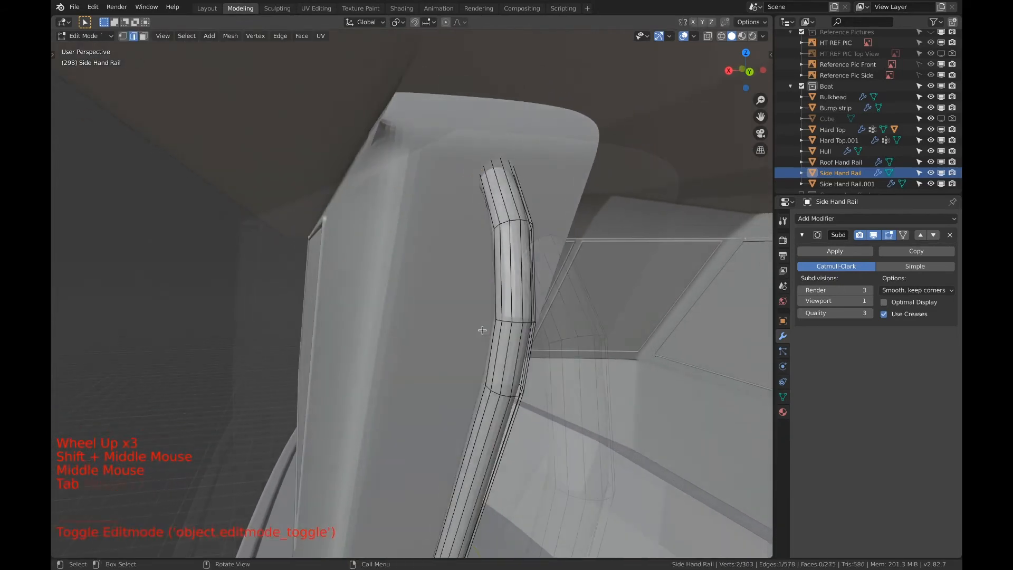
pyautogui.keyDown('alt'); pyautogui.click(532, 242); pyautogui.keyUp('alt')
pyautogui.press('e')
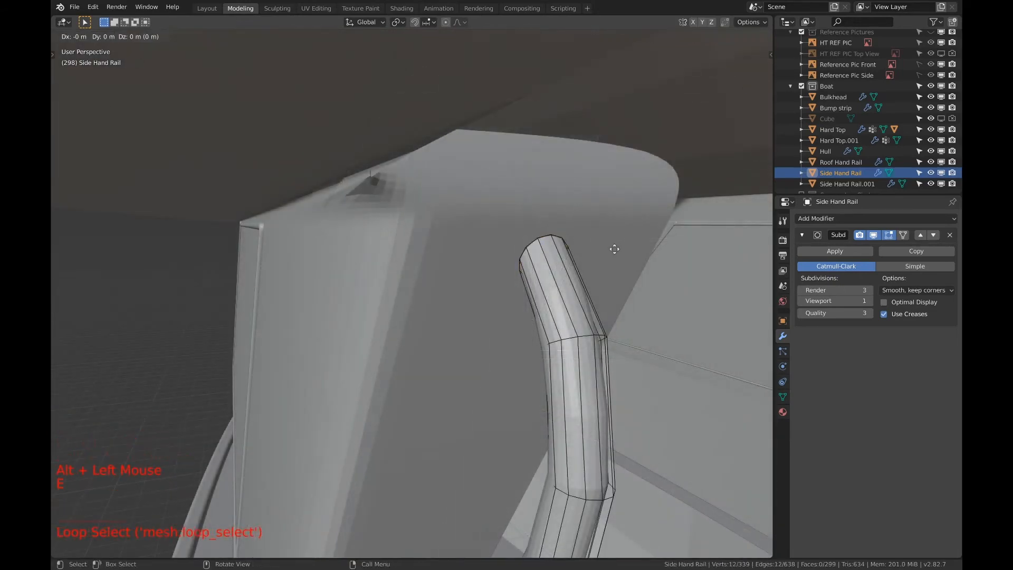
pyautogui.press('s')
pyautogui.click(670, 247)
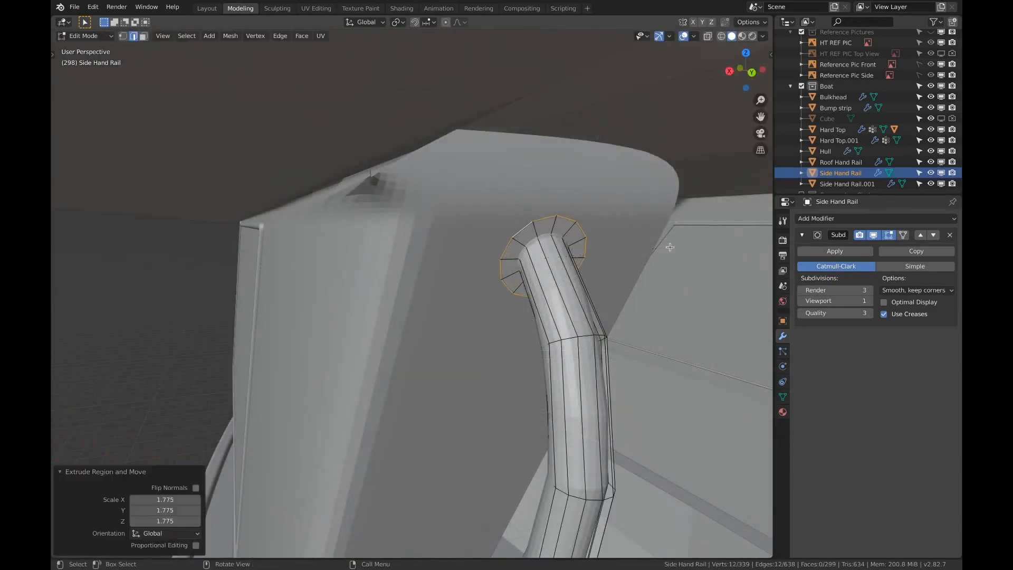
# Scale the upper flange's outer ring along Z and rotate it to match the cabin side's surface
pyautogui.moveTo(670, 247); pyautogui.dragTo(522, 230, button='middle')
pyautogui.press('s')
pyautogui.press('z')
pyautogui.click(528, 191)
pyautogui.moveTo(528, 191); pyautogui.dragTo(607, 209, button='middle')
pyautogui.keyDown('shift'); pyautogui.moveTo(607, 208); pyautogui.dragTo(448, 224, button='middle'); pyautogui.keyUp('shift')
pyautogui.moveTo(449, 224); pyautogui.dragTo(466, 222, button='middle')
pyautogui.press('r')
pyautogui.click(696, 219)
# Extrude the upper flange's outer ring toward the cabin side by about 0.005 m in X, -0.014 m in Y and 0.009 m in Z
pyautogui.scroll(1, 697, 220)
pyautogui.keyDown('shift'); pyautogui.scroll(1, 696, 220); pyautogui.keyUp('shift')
pyautogui.keyDown('shift'); pyautogui.moveTo(697, 219); pyautogui.dragTo(633, 201, button='middle'); pyautogui.keyUp('shift')
pyautogui.press('e')
pyautogui.click(694, 218)
# Add supporting loop cuts around the upper flange's rim and the adjoining end of the hand rail
pyautogui.keyDown('shift'); pyautogui.moveTo(633, 200); pyautogui.dragTo(593, 167, button='middle'); pyautogui.keyUp('shift')
pyautogui.hotkey('ctrl', 'r')
pyautogui.click(593, 168)
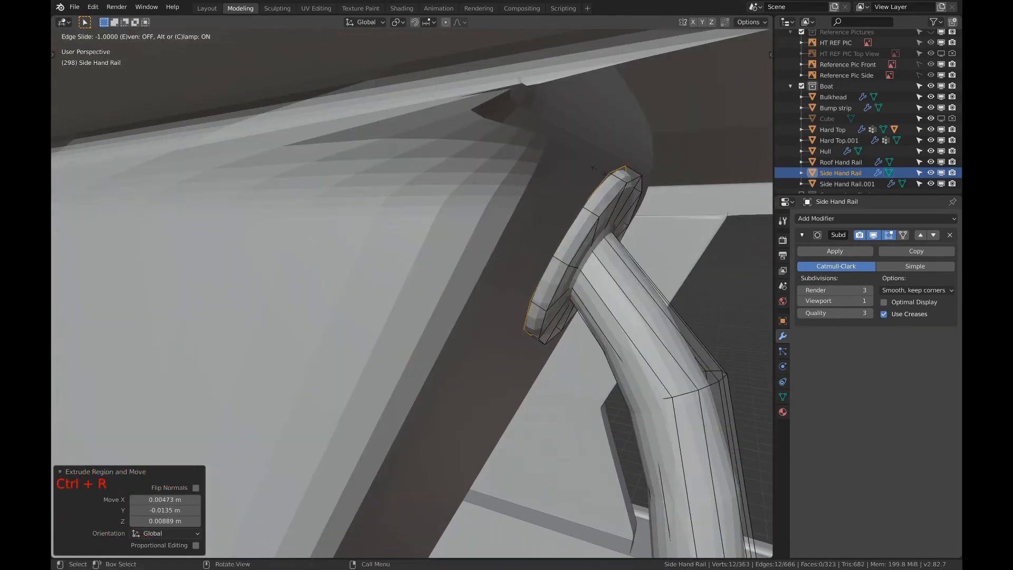
pyautogui.click(594, 168)
pyautogui.hotkey('ctrl', 'r')
pyautogui.click(601, 182)
pyautogui.click(607, 185)
pyautogui.moveTo(607, 185); pyautogui.dragTo(390, 202, button='middle')
pyautogui.scroll(1, 390, 203)
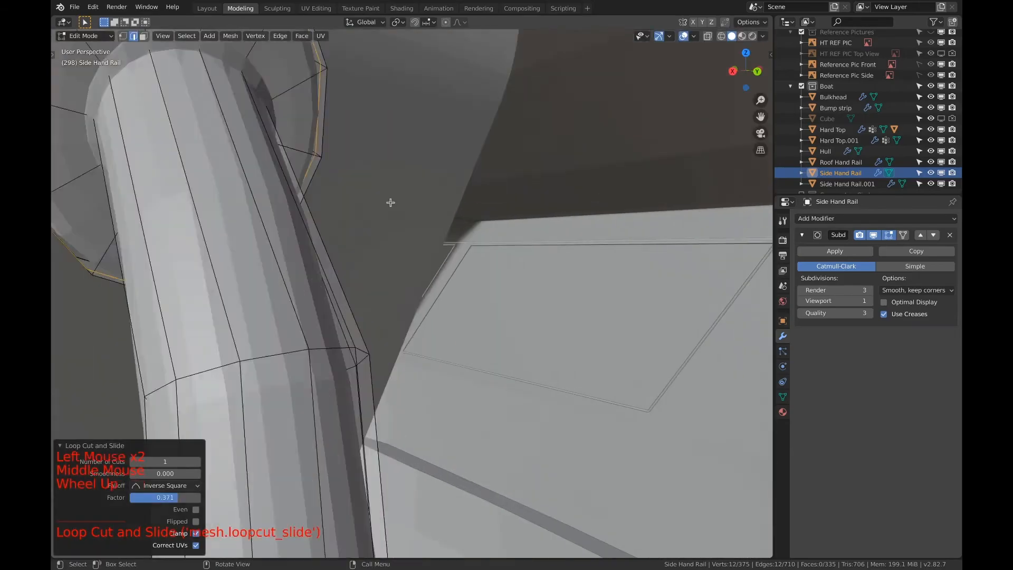
pyautogui.scroll(-3, 390, 203)
pyautogui.hotkey('ctrl', 'r')
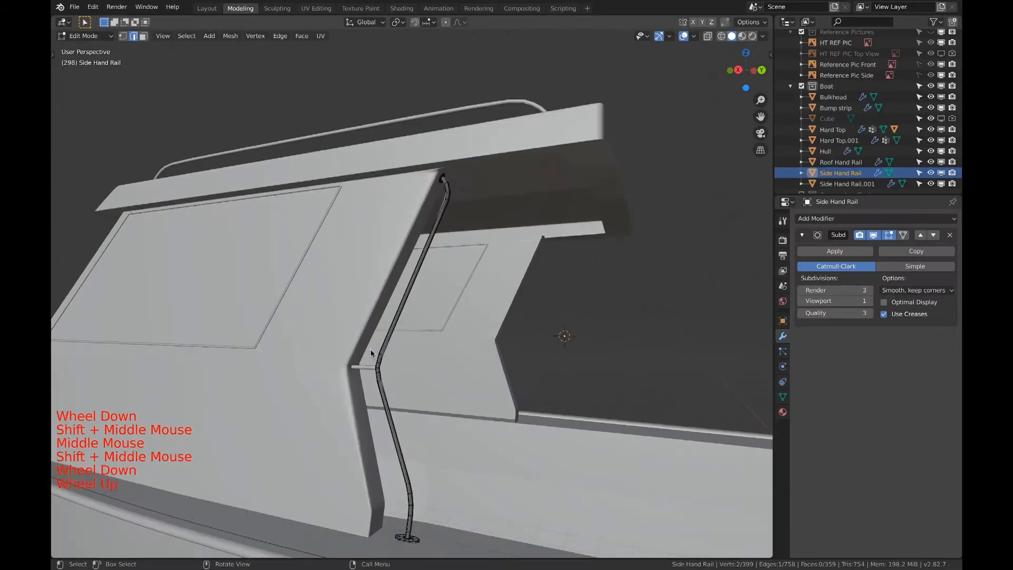
# Join the side hand rail and its cabin support into a single object
pyautogui.scroll(2, 371, 349)
pyautogui.press('Tab')
pyautogui.keyDown('shift'); pyautogui.click(341, 403); pyautogui.keyUp('shift')
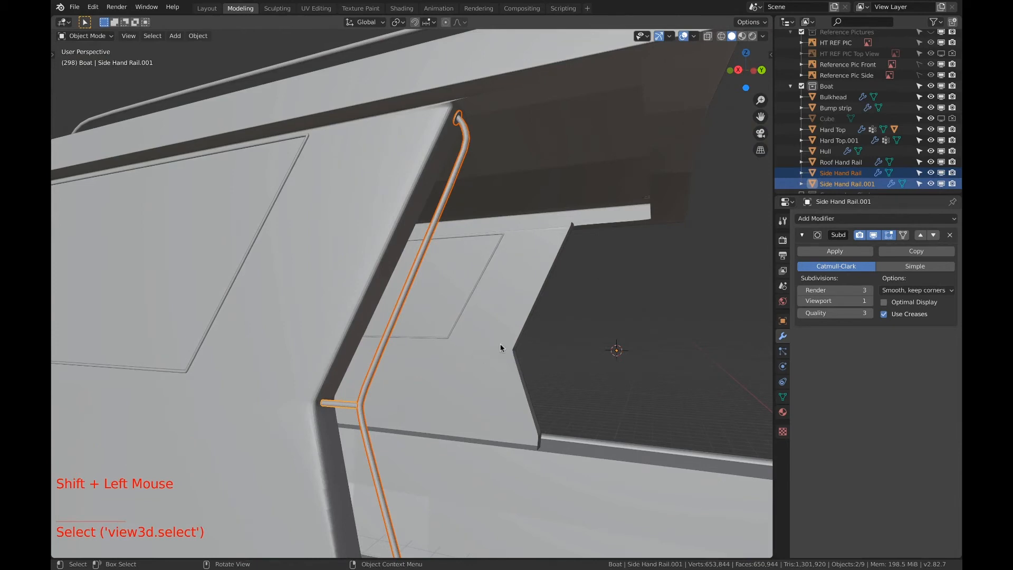
pyautogui.hotkey('ctrl', 'j')
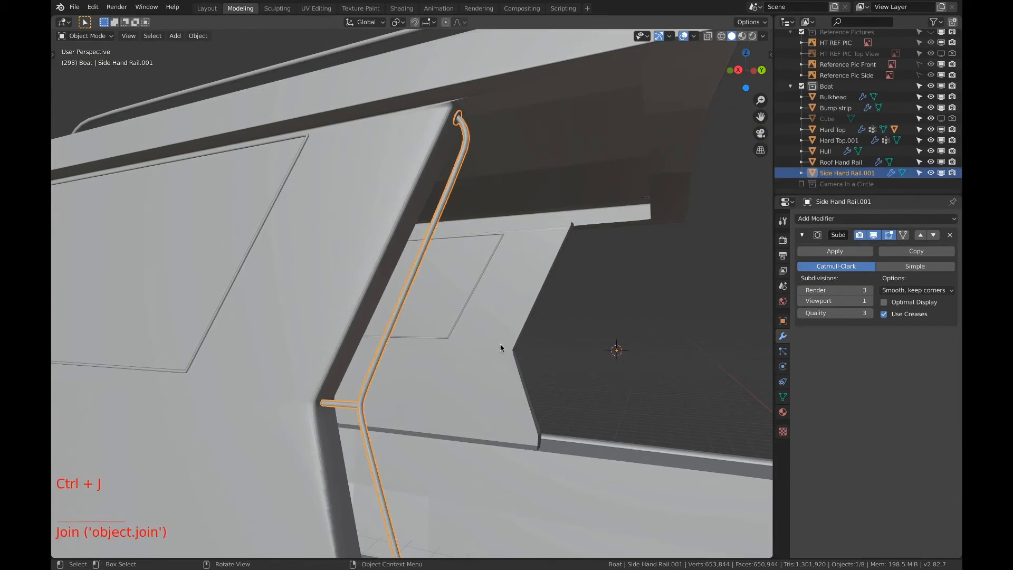
# Rename the joined rail object as Side Hand Rail
pyautogui.doubleClick(886, 173)
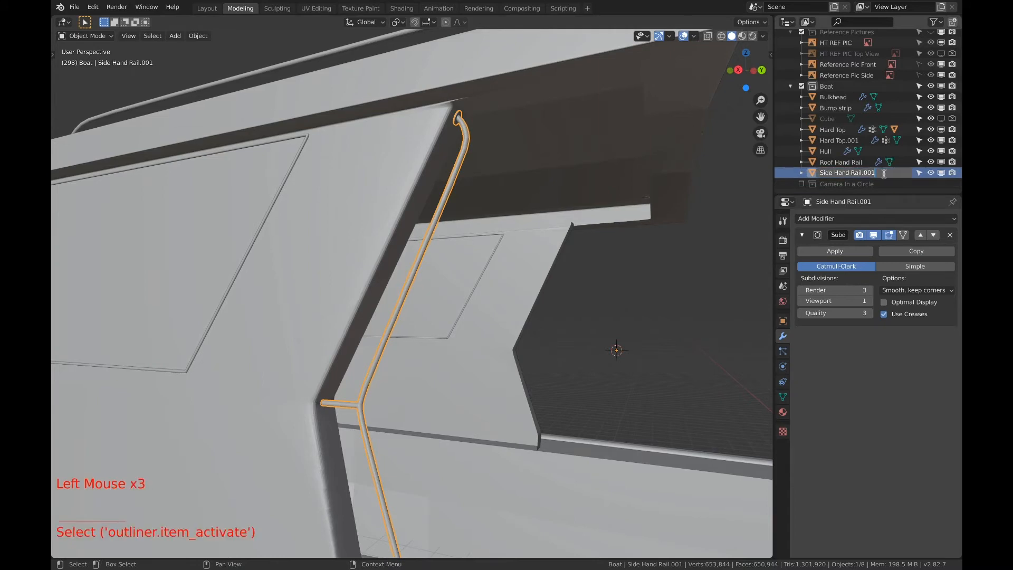
pyautogui.press('BackSpace')
pyautogui.press('BackSpace')
pyautogui.press('Return')
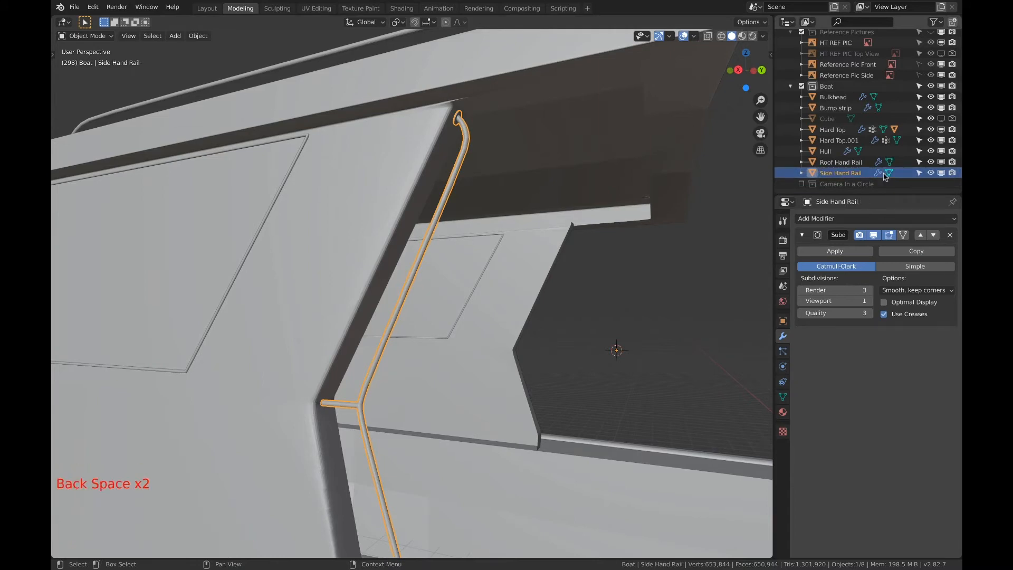
# Add a Mirror modifier to the side hand rail, using the Z axis instead of X, for the boat's opposite side
pyautogui.scroll(-3, 575, 296)
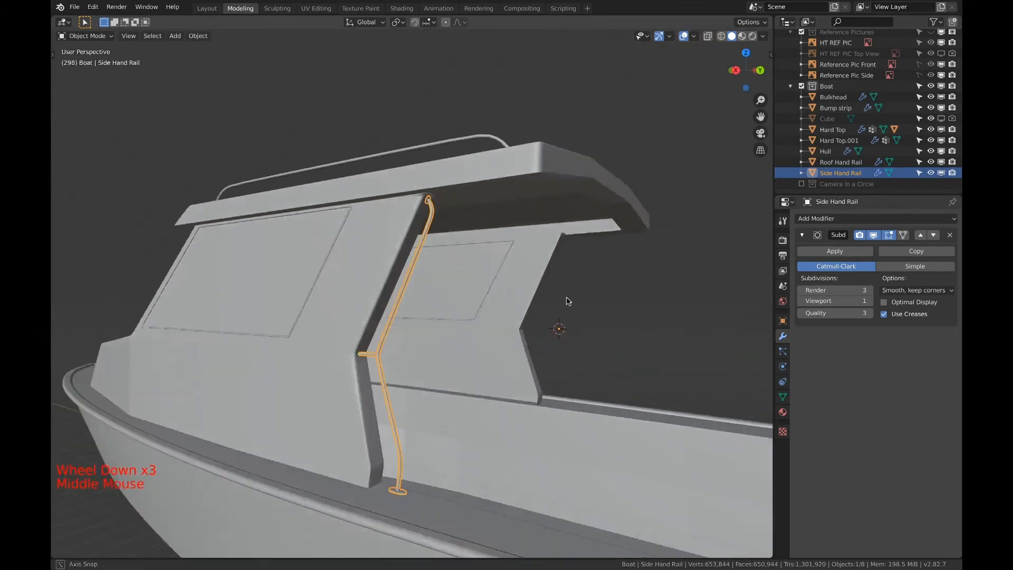
pyautogui.moveTo(568, 301); pyautogui.dragTo(526, 368, button='middle')
pyautogui.scroll(-1, 527, 369)
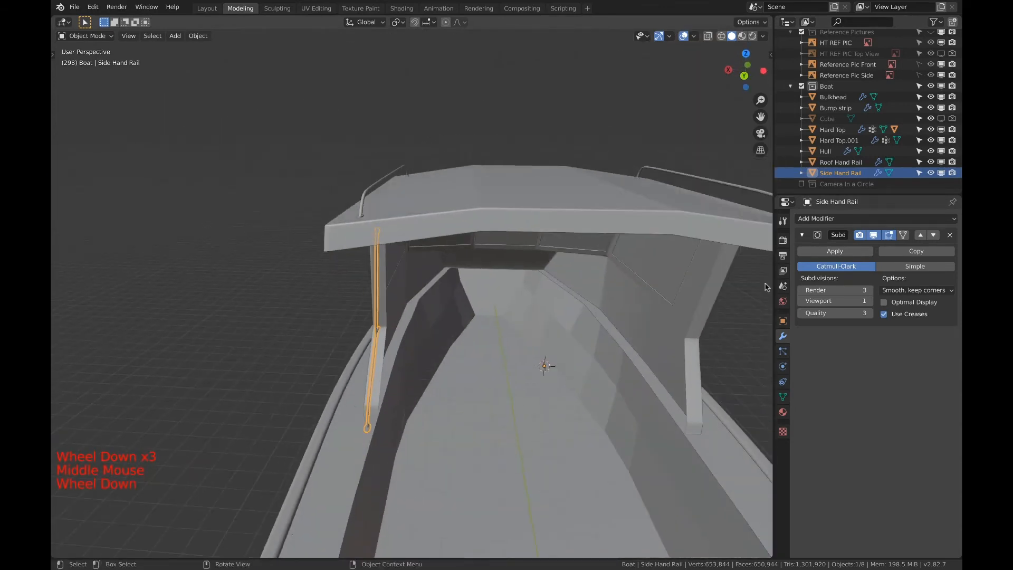
pyautogui.click(825, 218)
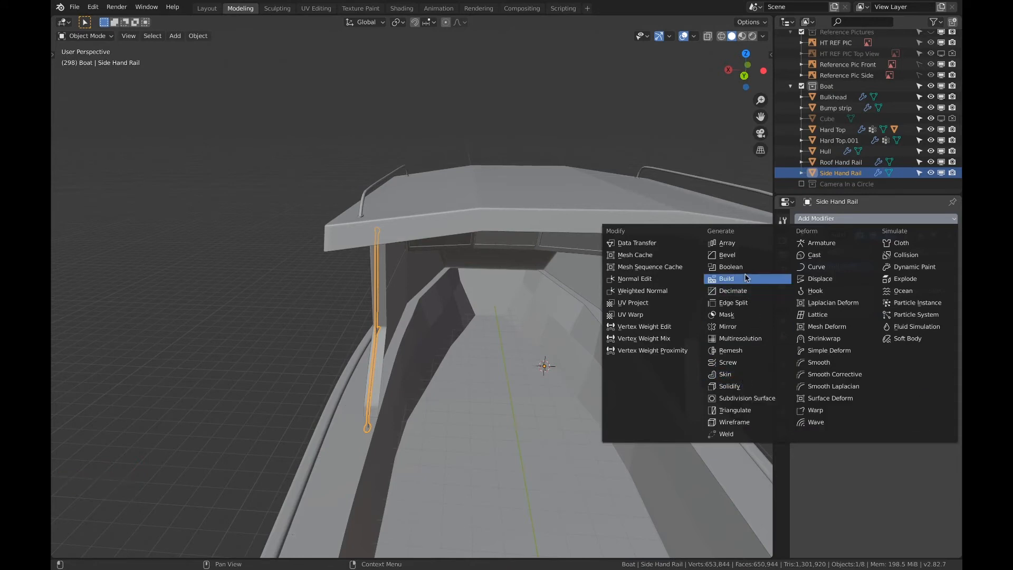
pyautogui.click(728, 326)
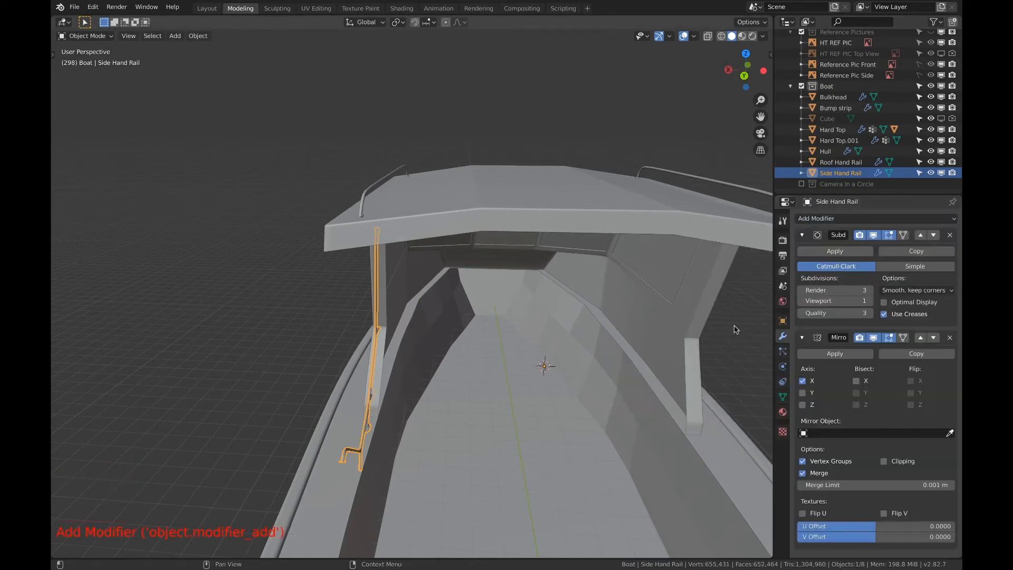
pyautogui.moveTo(473, 318); pyautogui.dragTo(512, 313, button='middle')
pyautogui.scroll(-1, 511, 313)
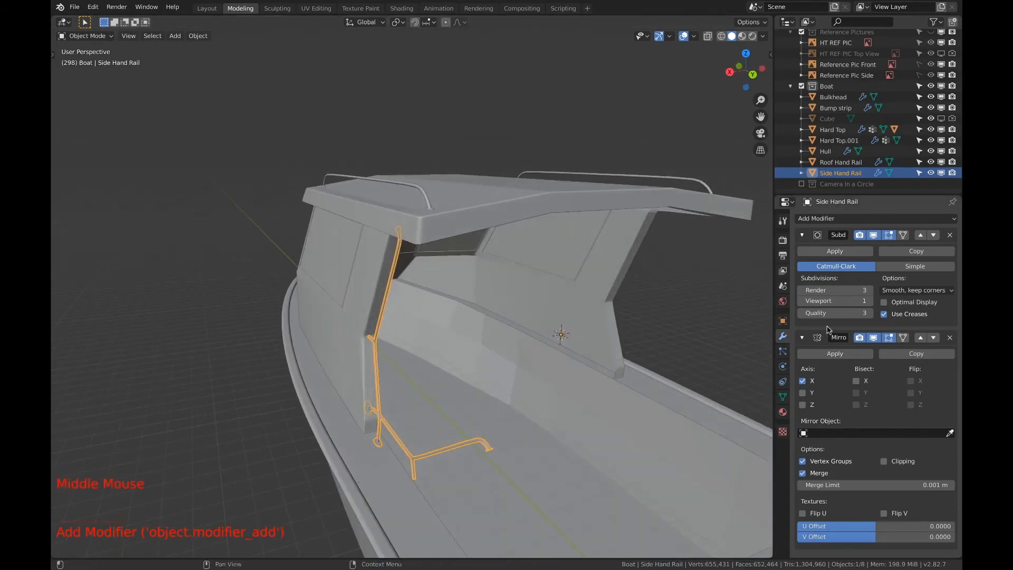
pyautogui.click(802, 234)
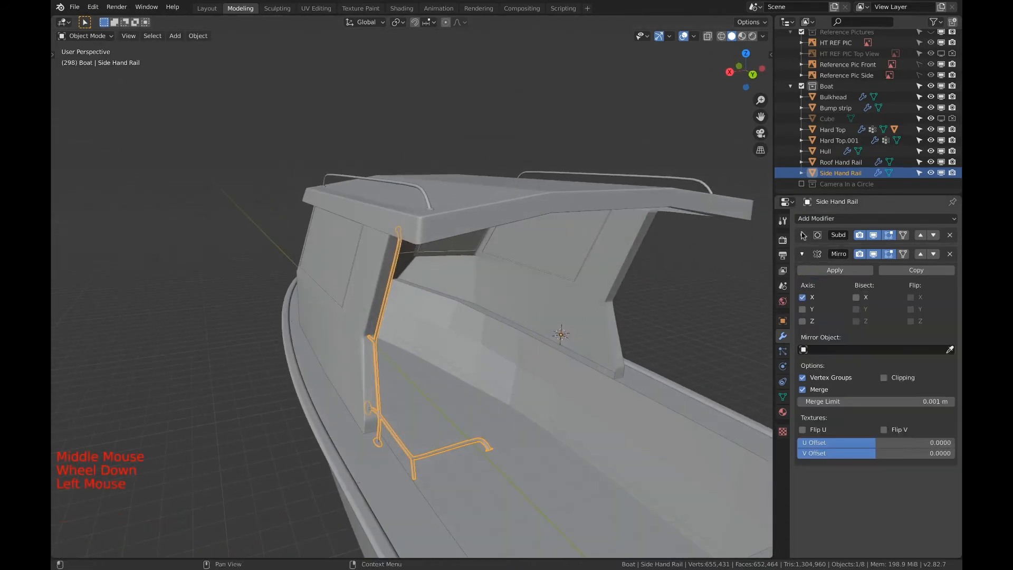
pyautogui.click(802, 298)
pyautogui.click(803, 321)
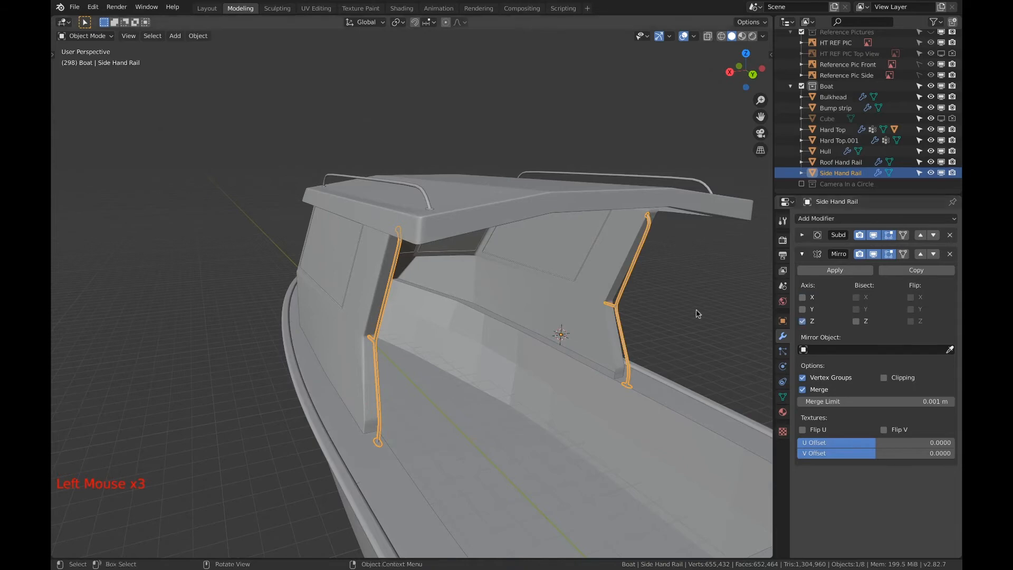
# In the back view, move the side hand rail object about -0.0236 m along X to align both rails with the cabin sides
pyautogui.moveTo(623, 316); pyautogui.dragTo(624, 291, button='middle')
pyautogui.scroll(-2, 602, 277)
pyautogui.scroll(-1, 557, 281)
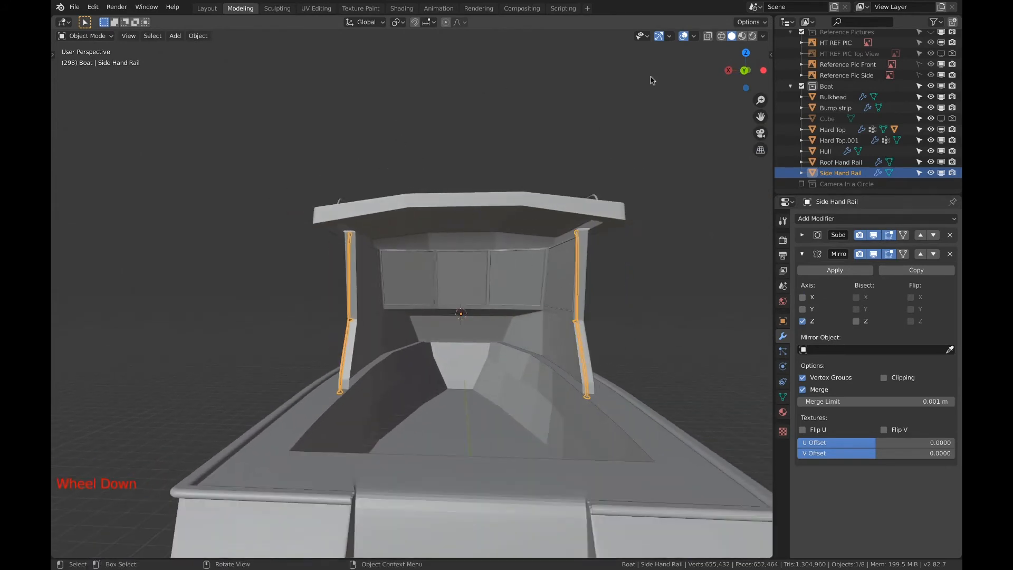
pyautogui.click(745, 68)
pyautogui.press('Tab')
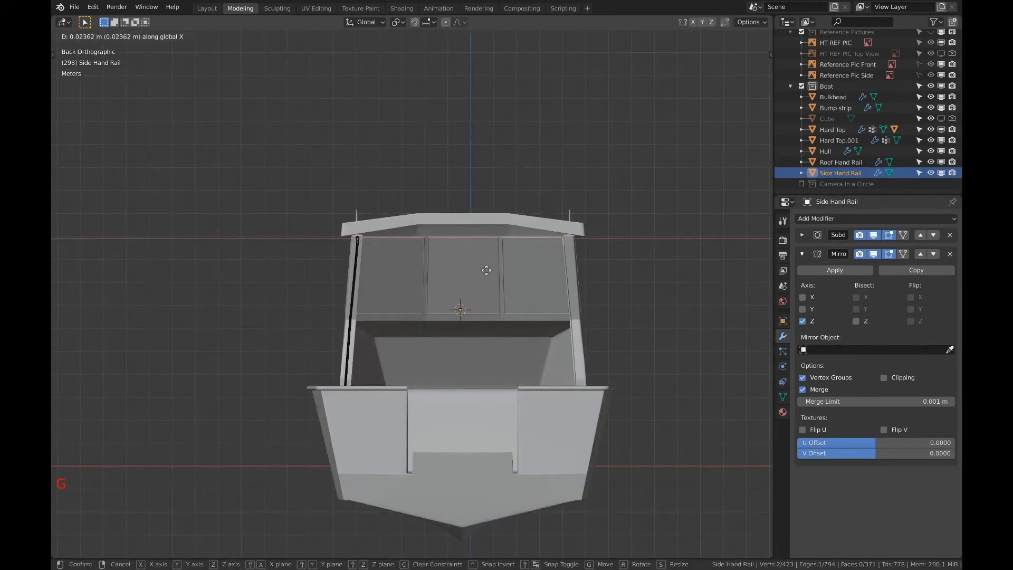
pyautogui.press('a')
pyautogui.press('Tab')
pyautogui.press('g')
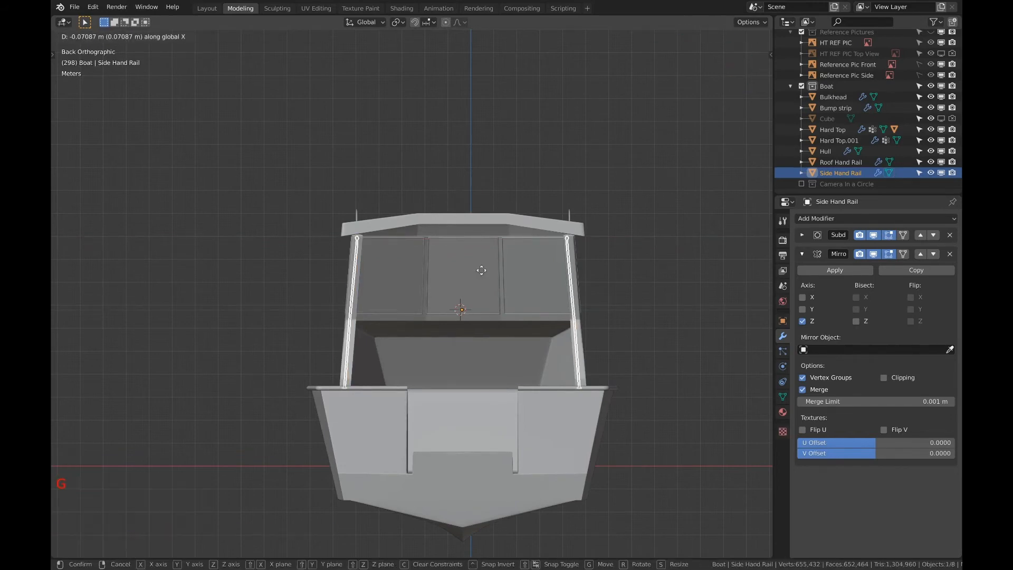
pyautogui.click(481, 271)
pyautogui.press('Tab')
pyautogui.press('g')
pyautogui.press('x')
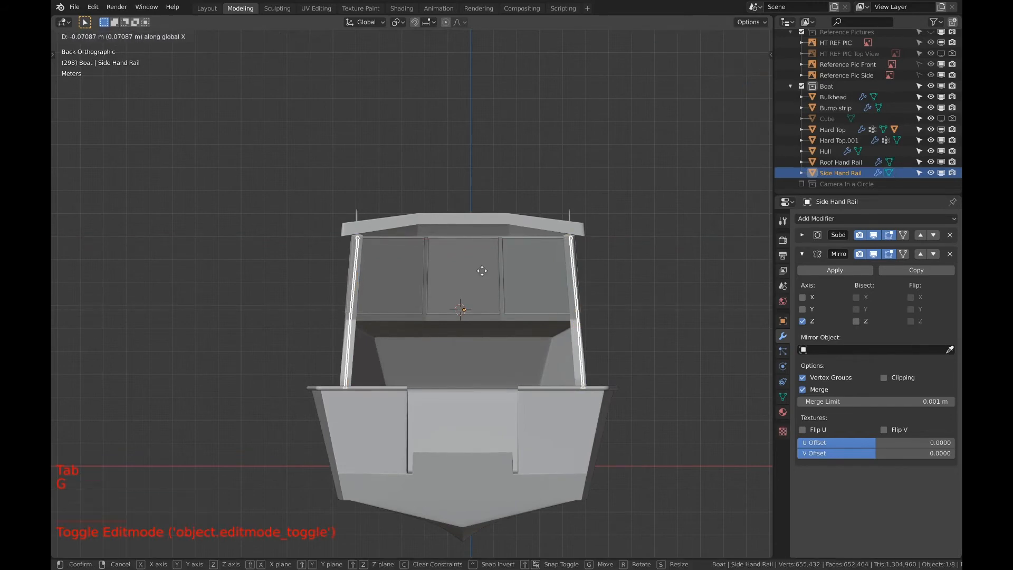
pyautogui.click(483, 271)
# Leave the side hand rail and open the Bump strip's mesh for editing
pyautogui.moveTo(475, 275); pyautogui.dragTo(588, 279, button='middle')
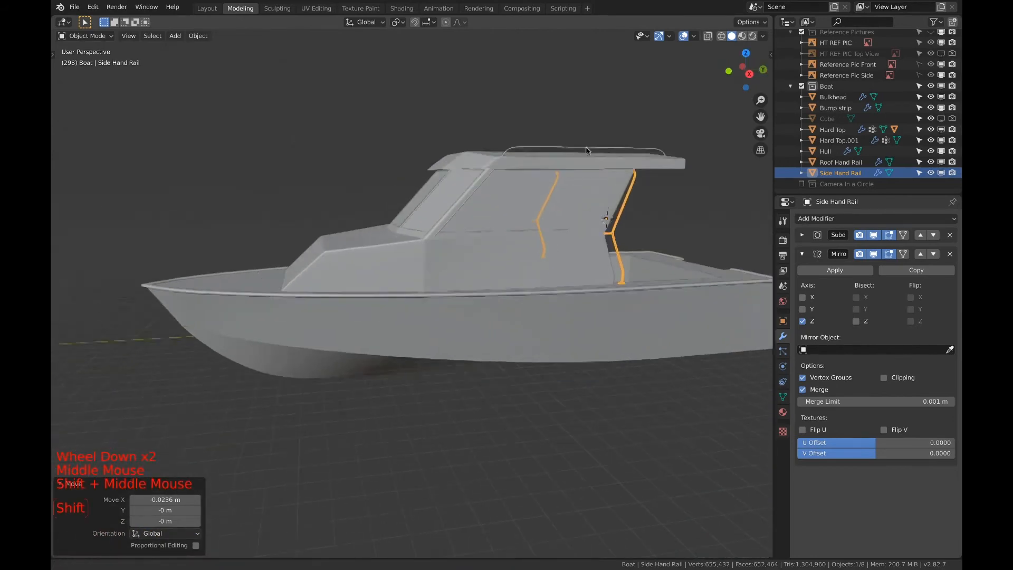
pyautogui.moveTo(495, 195); pyautogui.dragTo(552, 269, button='middle')
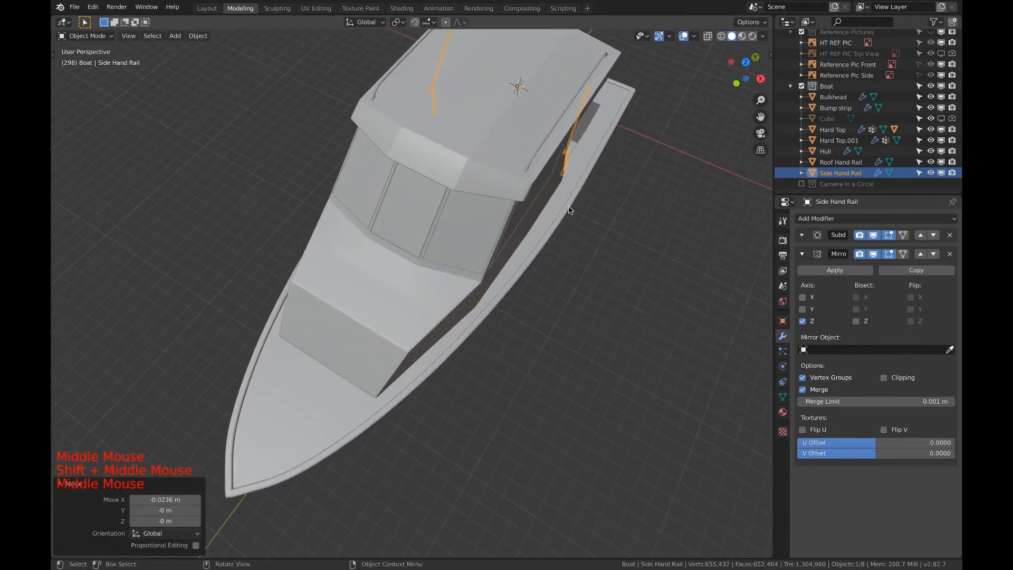
pyautogui.scroll(-1, 521, 265)
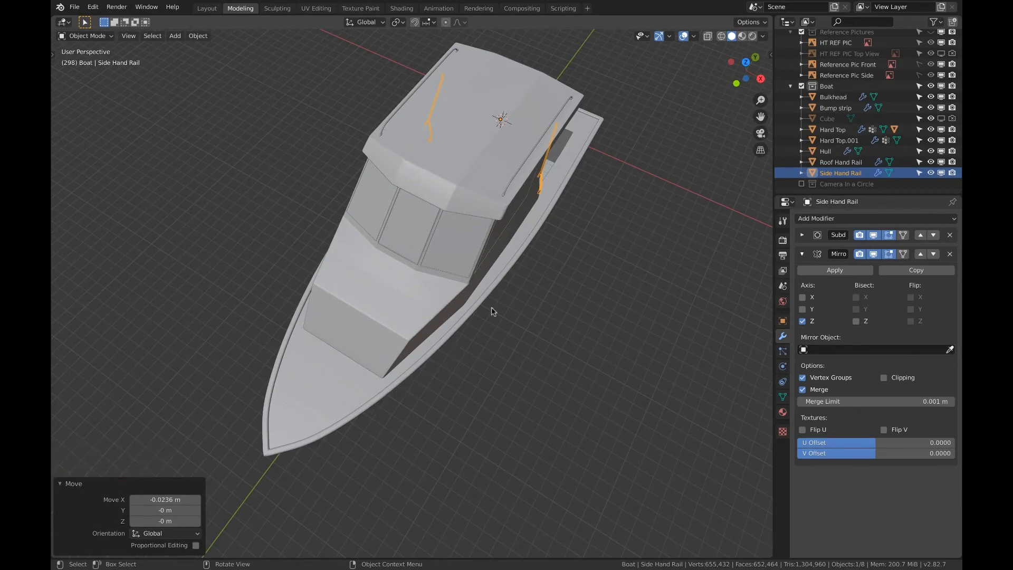
pyautogui.moveTo(493, 311)
pyautogui.mouseDown(button='middle')
pyautogui.moveTo(502, 308)
pyautogui.moveTo(477, 299)
pyautogui.mouseUp(button='middle')
pyautogui.press('Tab')
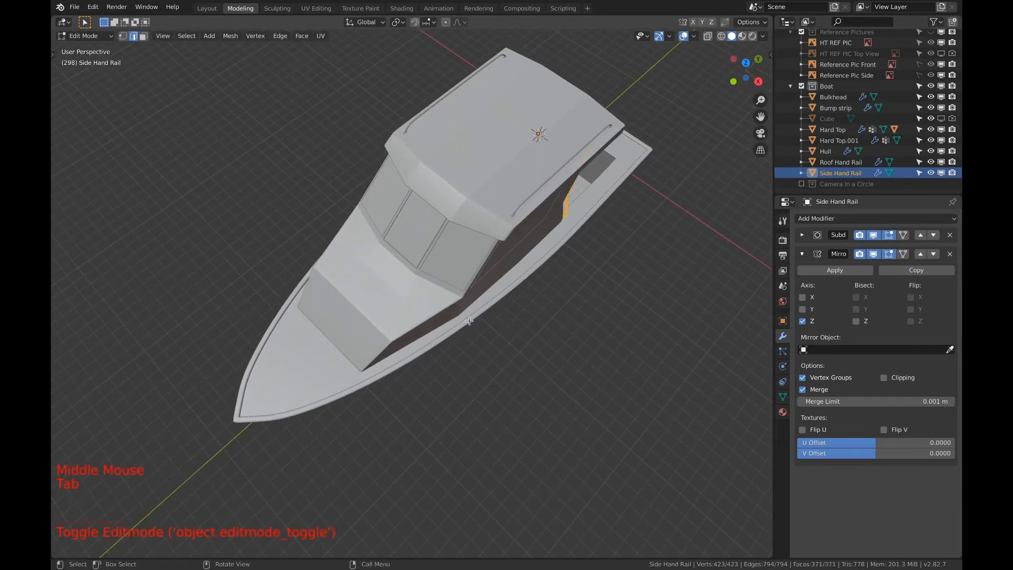
pyautogui.click(469, 321)
pyautogui.press('Tab')
pyautogui.click(472, 321)
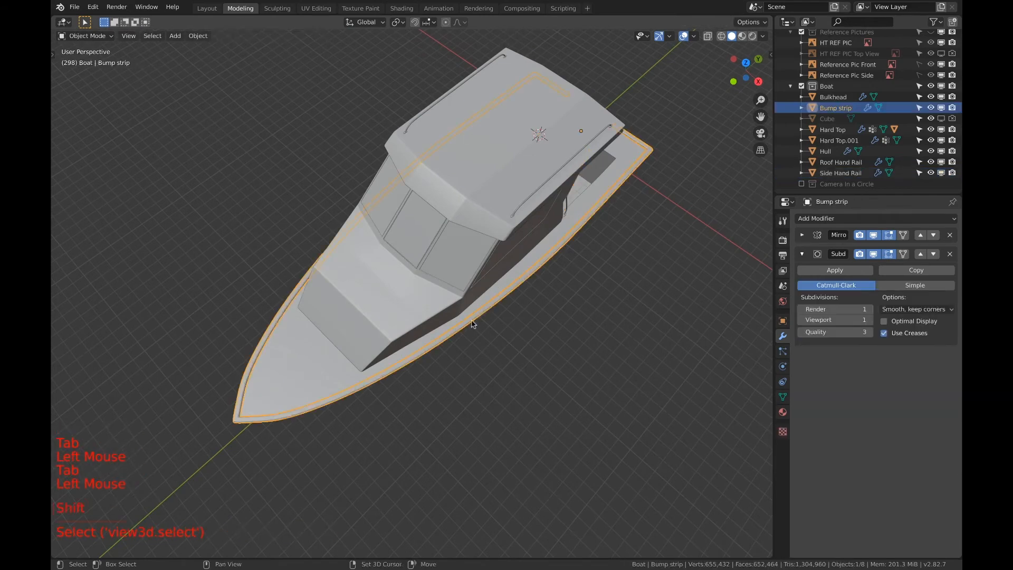
pyautogui.keyDown('shift'); pyautogui.moveTo(471, 323); pyautogui.dragTo(730, 86, button='middle'); pyautogui.keyUp('shift')
pyautogui.press('Tab')
# Select the lengthwise edge loop on top of the bump strip, adding the leftover end edges at the bow and stern
pyautogui.scroll(7, 507, 268)
pyautogui.keyDown('shift'); pyautogui.moveTo(227, 357); pyautogui.dragTo(524, 277, button='middle'); pyautogui.keyUp('shift')
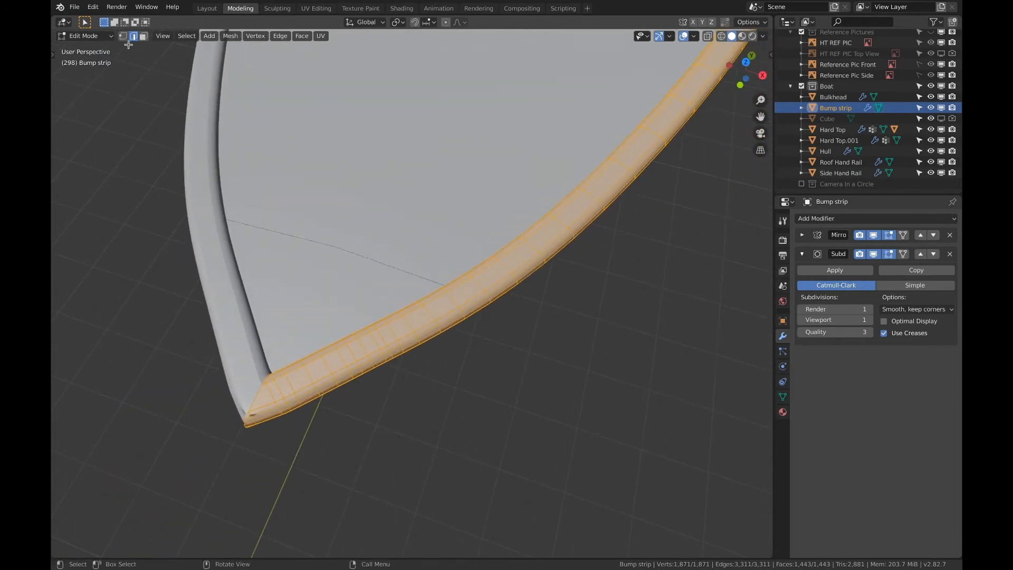
pyautogui.press('a')
pyautogui.press('a')
pyautogui.press('a')
pyautogui.keyDown('alt'); pyautogui.click(271, 381); pyautogui.keyUp('alt')
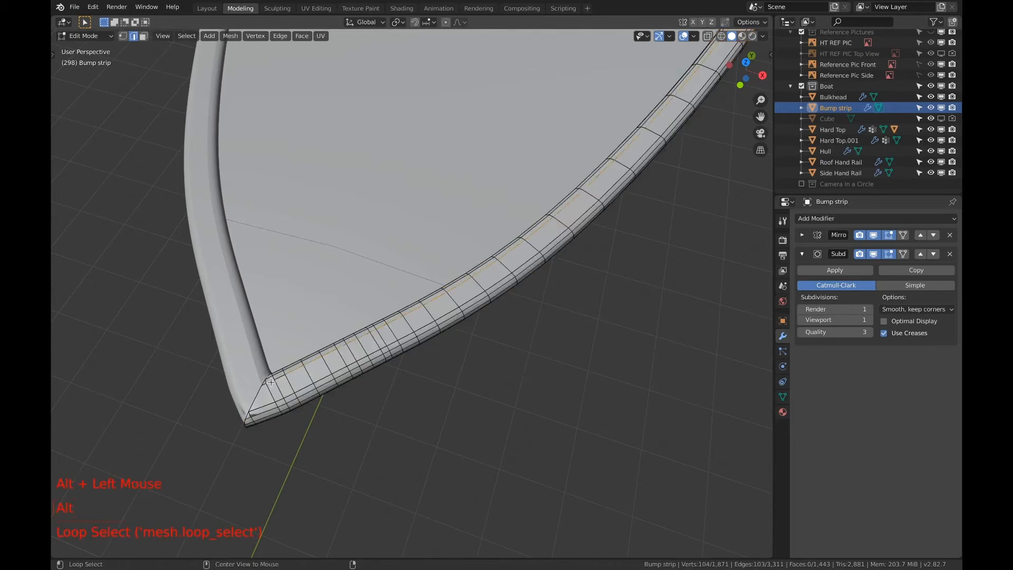
pyautogui.scroll(2, 271, 382)
pyautogui.keyDown('shift'); pyautogui.moveTo(132, 349); pyautogui.dragTo(413, 298, button='middle'); pyautogui.keyUp('shift')
pyautogui.scroll(-1, 414, 298)
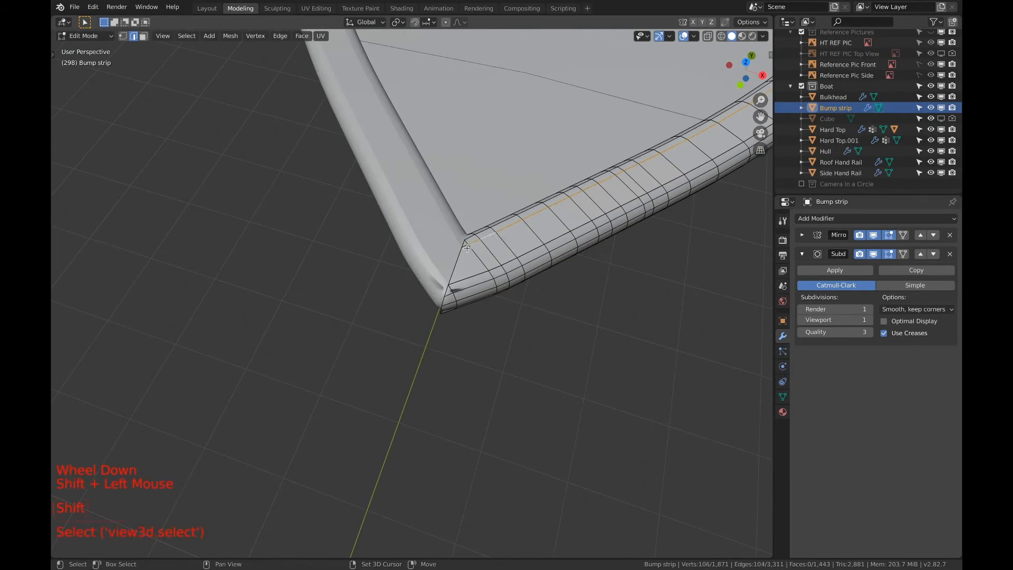
pyautogui.scroll(-6, 533, 247)
pyautogui.keyDown('shift'); pyautogui.scroll(-1, 543, 242); pyautogui.keyUp('shift')
pyautogui.keyDown('shift'); pyautogui.moveTo(543, 242); pyautogui.dragTo(363, 303, button='middle'); pyautogui.keyUp('shift')
pyautogui.moveTo(443, 315); pyautogui.dragTo(357, 357, button='middle')
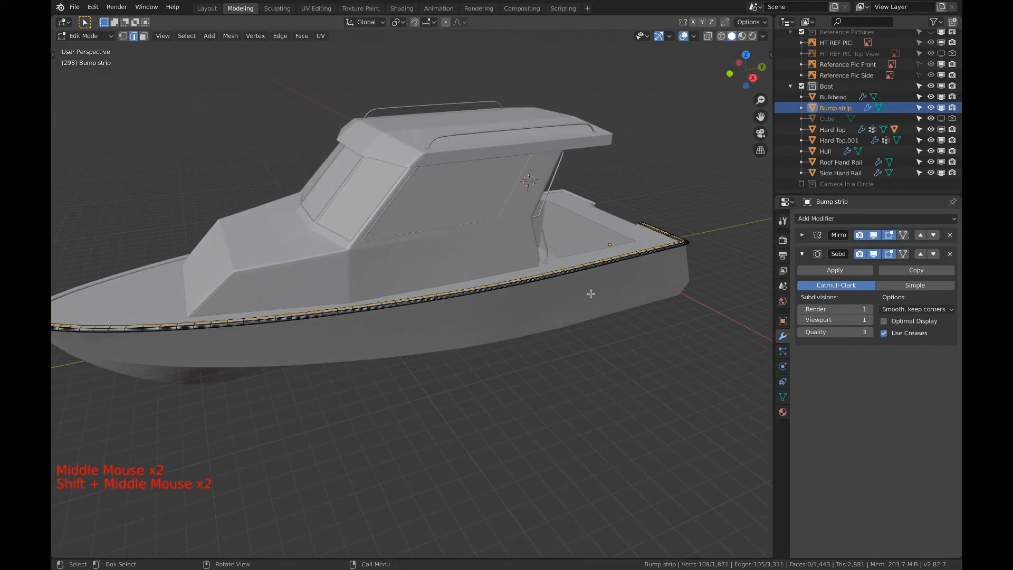
pyautogui.moveTo(567, 272); pyautogui.dragTo(515, 259, button='middle')
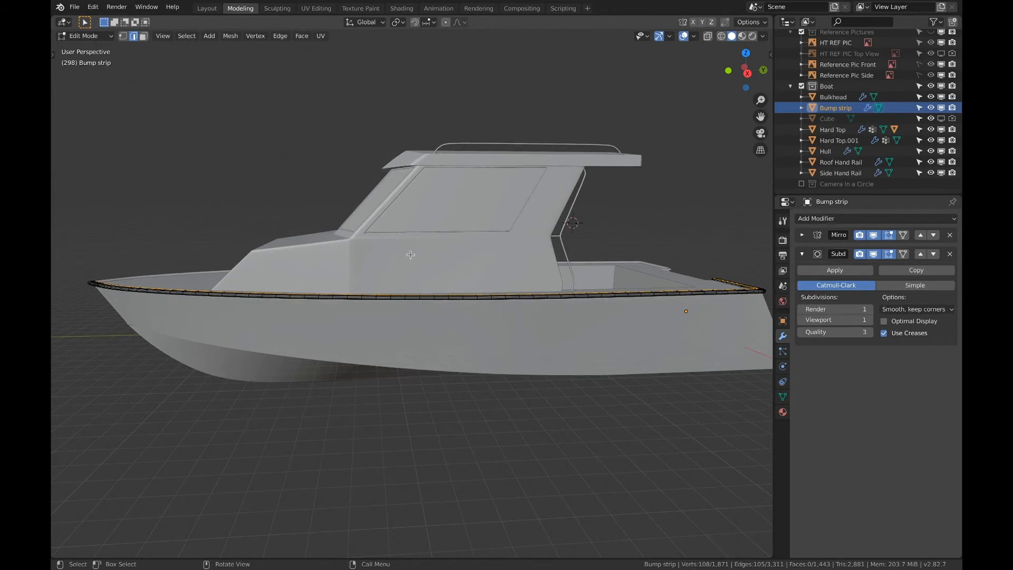
# Deselect the aft part of the bump strip's edge loop with Circle Select, keeping only the edges forward of the cabin's rear
pyautogui.moveTo(395, 263); pyautogui.dragTo(533, 305, button='middle')
pyautogui.press('c')
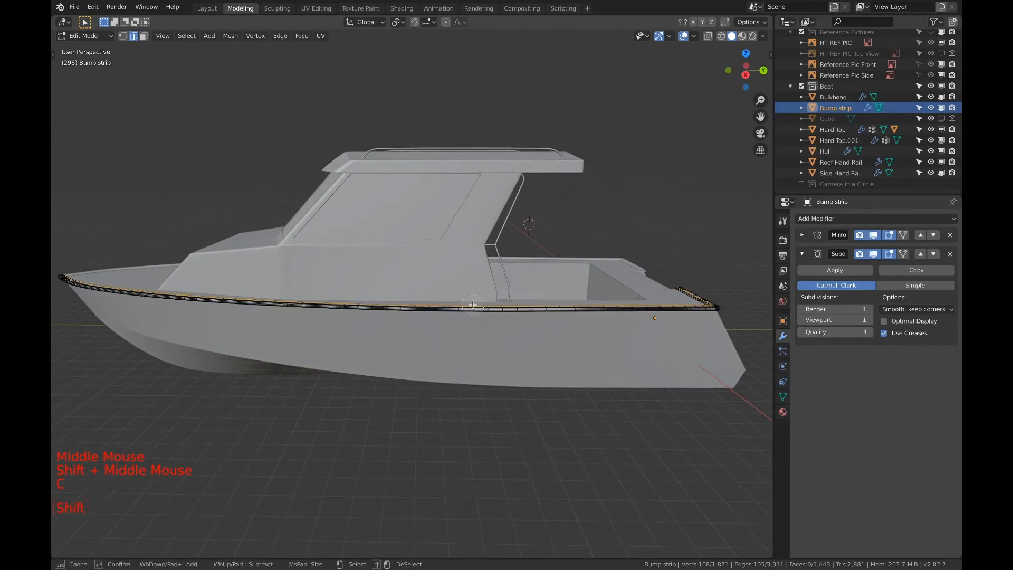
pyautogui.moveTo(533, 305)
pyautogui.keyDown('shift'); pyautogui.mouseDown()
pyautogui.moveTo(459, 306)
pyautogui.moveTo(701, 296)
pyautogui.moveTo(680, 288)
pyautogui.mouseUp(); pyautogui.keyUp('shift')
pyautogui.press('Escape')
pyautogui.moveTo(510, 319)
pyautogui.mouseDown(button='middle')
pyautogui.moveTo(523, 318)
pyautogui.moveTo(493, 323)
pyautogui.mouseUp(button='middle')
# Duplicate the selected bump strip edges and raise the copy about 2.08 m along Z
pyautogui.hotkey('shift', 'd')
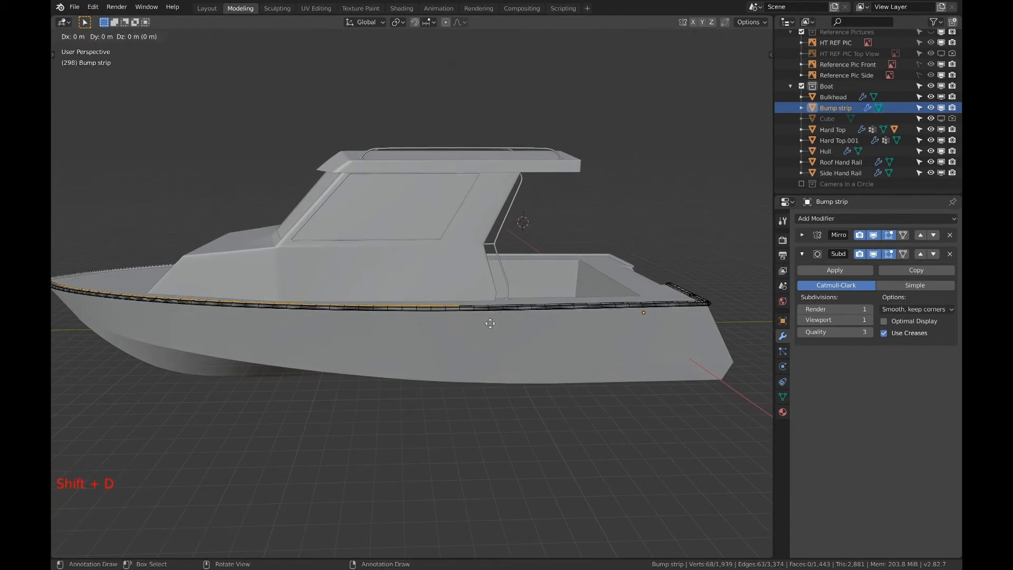
pyautogui.press('g')
pyautogui.rightClick(487, 306)
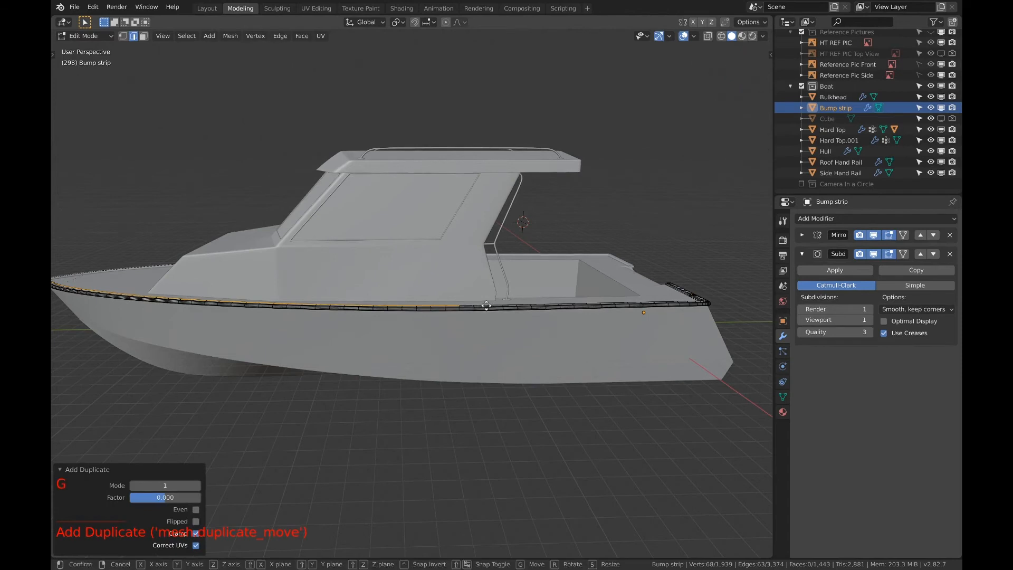
pyautogui.press('g')
pyautogui.press('z')
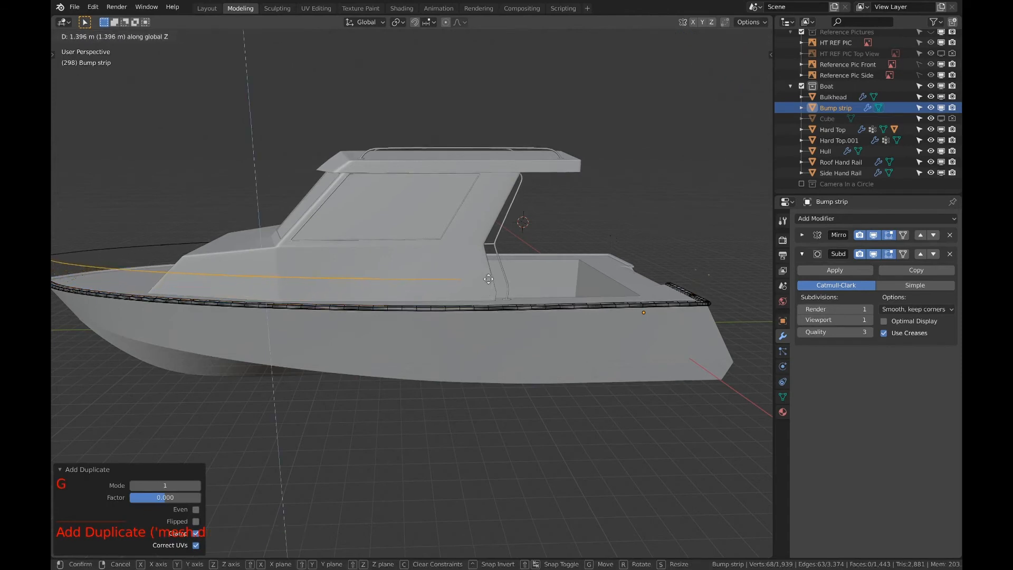
pyautogui.click(490, 268)
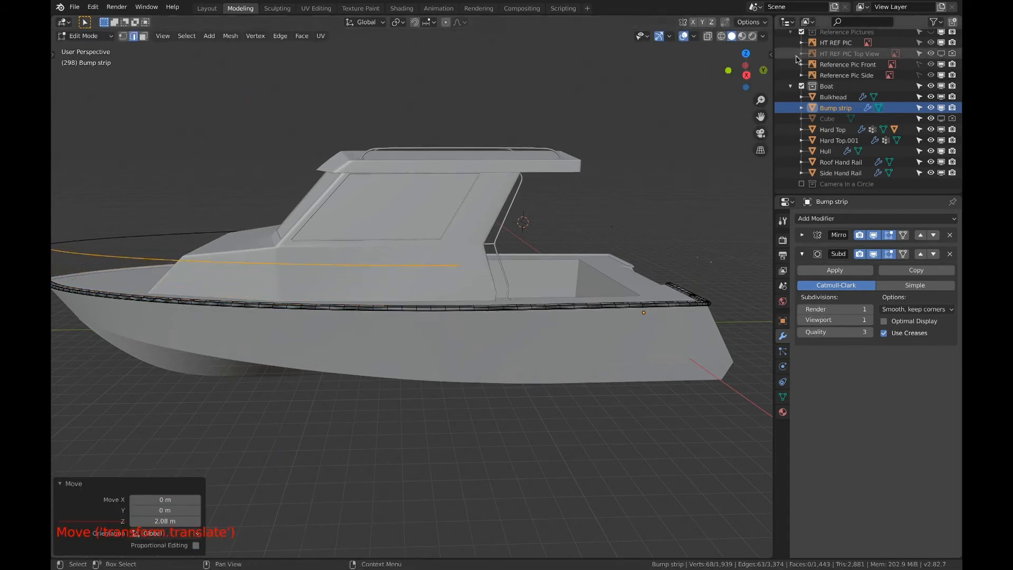
# In the top view, move the duplicated edges about -1.93 m along Y, past the bow
pyautogui.click(746, 75)
pyautogui.keyDown('shift'); pyautogui.moveTo(437, 297); pyautogui.dragTo(556, 299, button='middle'); pyautogui.keyUp('shift')
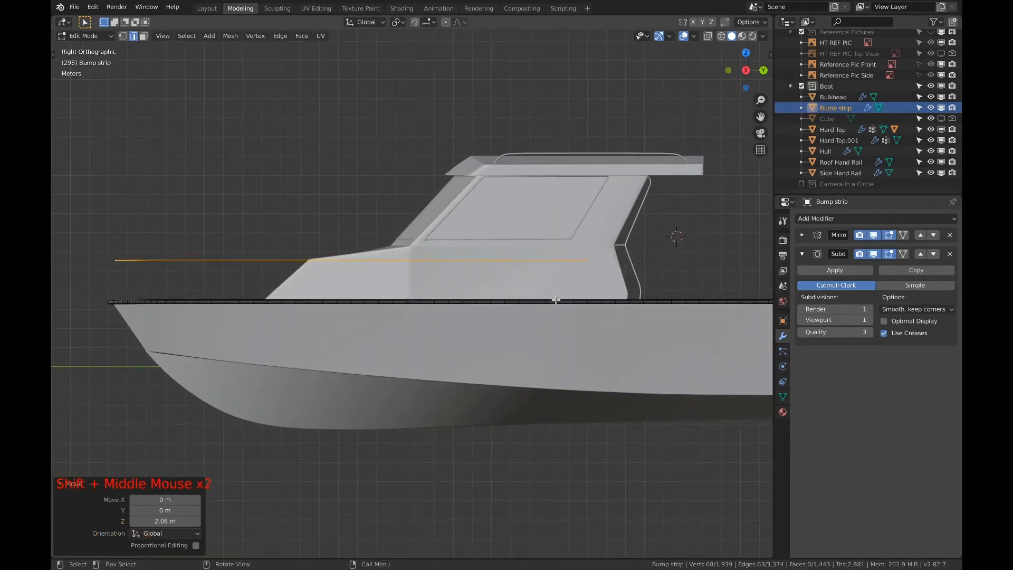
pyautogui.click(746, 52)
pyautogui.keyDown('shift'); pyautogui.moveTo(470, 321); pyautogui.dragTo(505, 262, button='middle'); pyautogui.keyUp('shift')
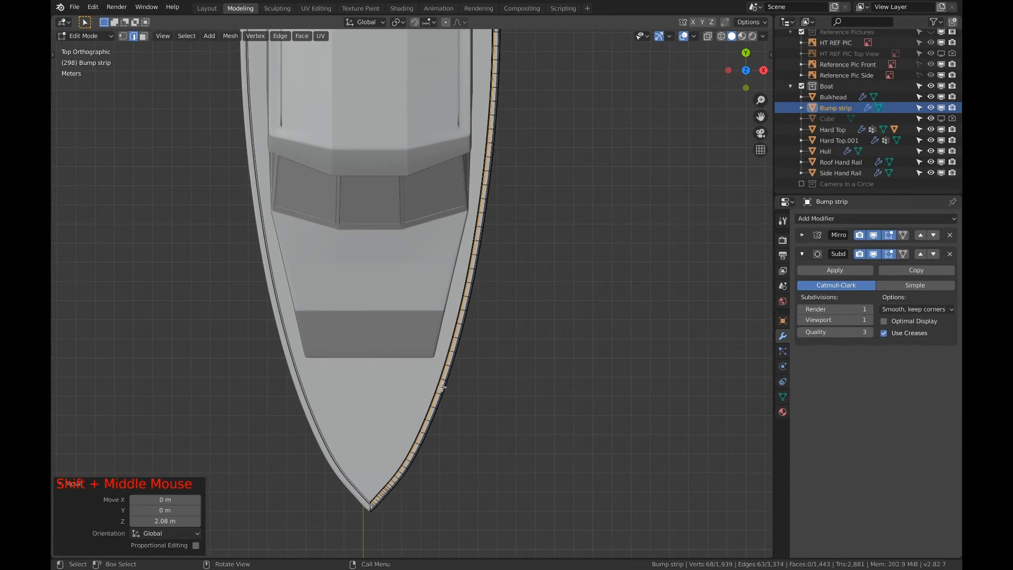
pyautogui.keyDown('shift'); pyautogui.moveTo(442, 387); pyautogui.dragTo(452, 369, button='middle'); pyautogui.keyUp('shift')
pyautogui.press('g')
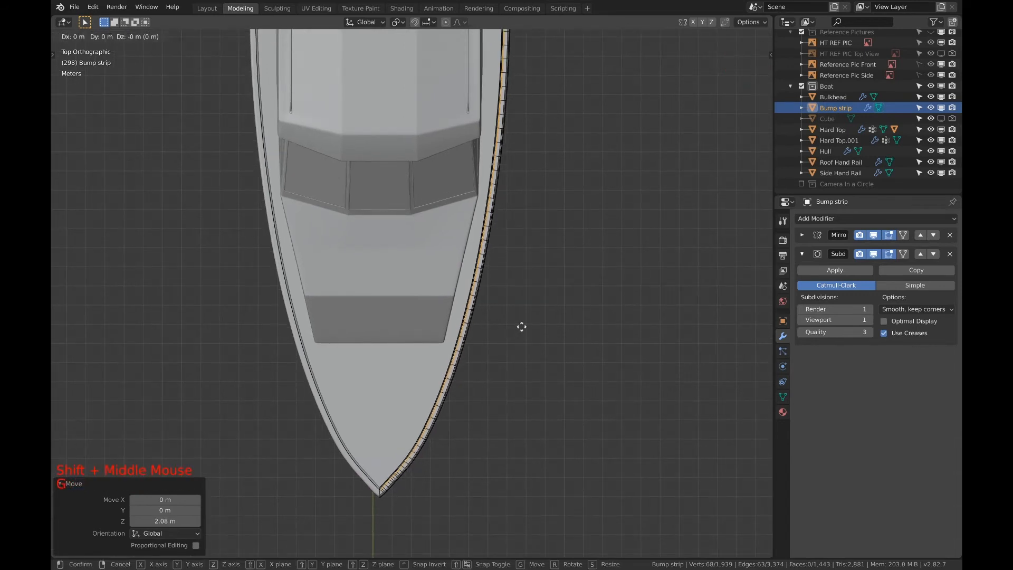
pyautogui.press('y')
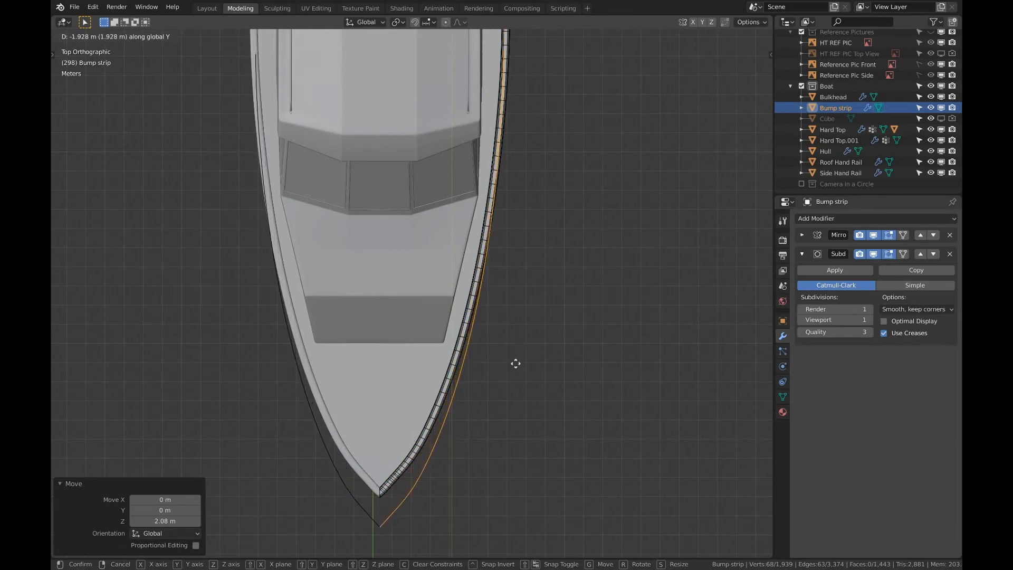
pyautogui.click(516, 360)
# Check the raised edges from the side, separate them from the bump strip into their own object, and leave mesh editing
pyautogui.click(747, 53)
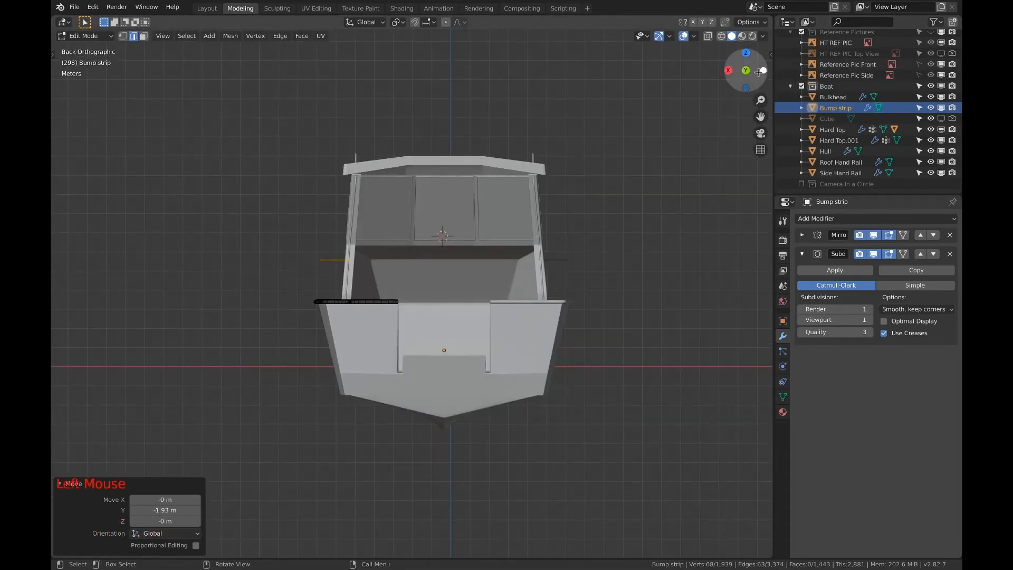
pyautogui.click(762, 70)
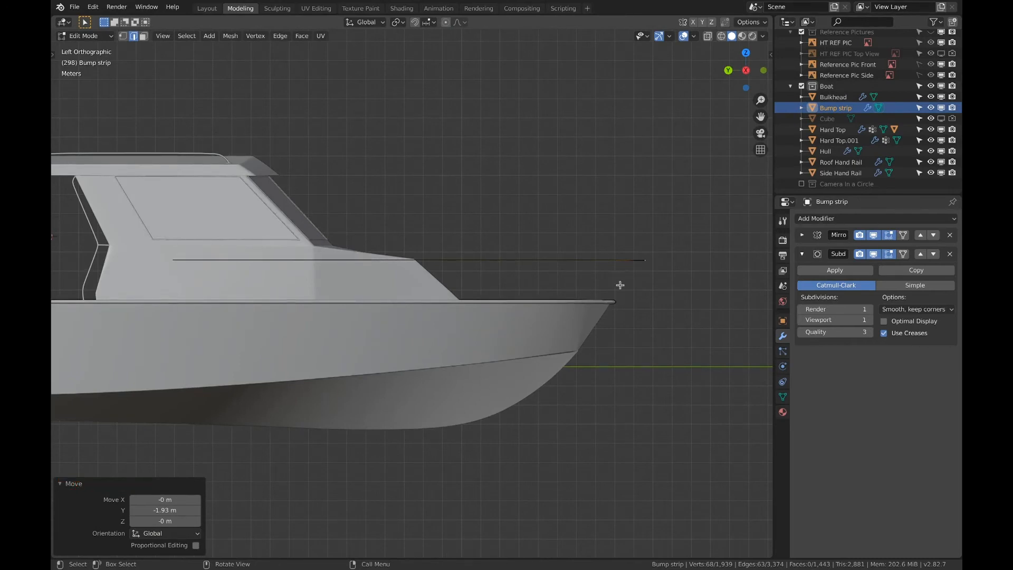
pyautogui.moveTo(642, 260); pyautogui.dragTo(685, 212, button='middle')
pyautogui.press('super+z')
pyautogui.press('super+z')
pyautogui.press('super+z')
pyautogui.press('super+z')
pyautogui.press('Tab')
pyautogui.click(722, 165)
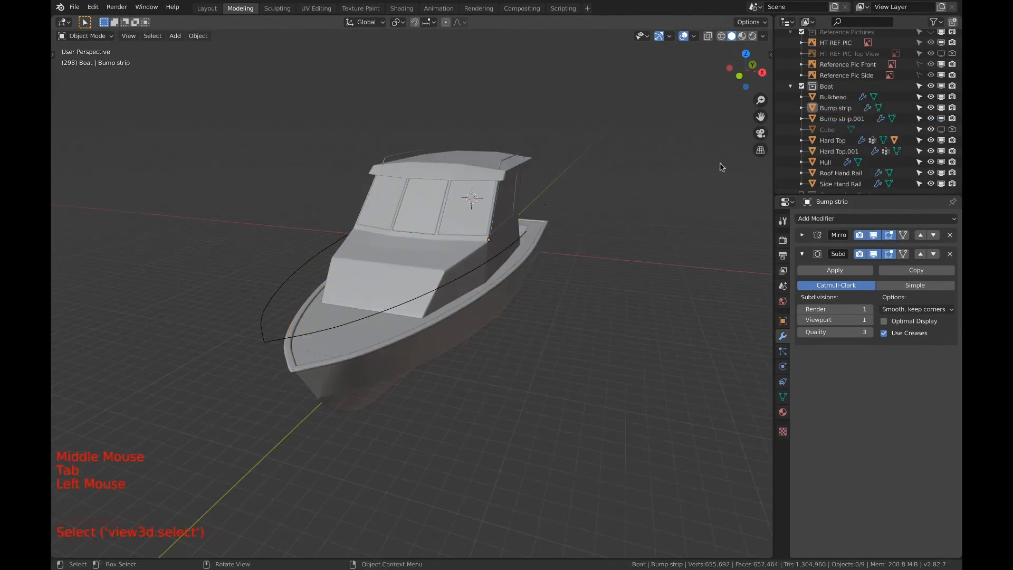
# Remove the Mirror and Subdivision Surface modifiers from the separated object, Bump strip.001
pyautogui.click(828, 120)
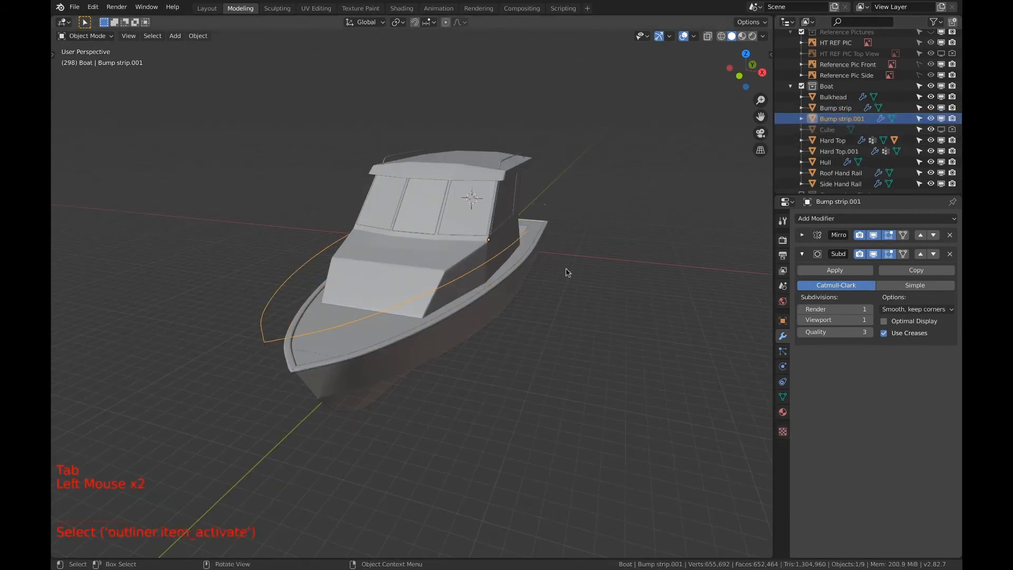
pyautogui.click(950, 235)
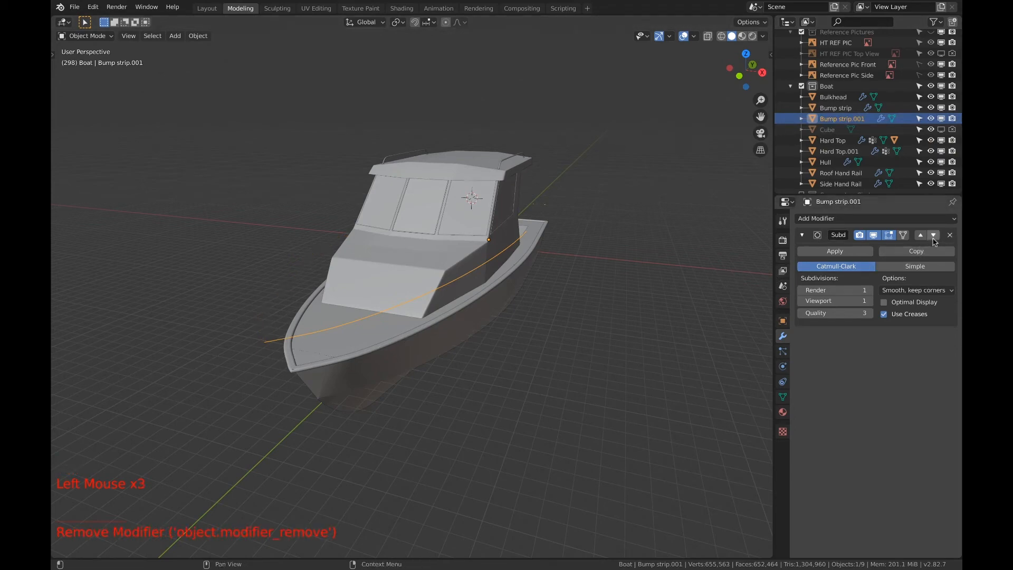
pyautogui.click(949, 235)
pyautogui.middleClick(574, 324)
pyautogui.press('Tab')
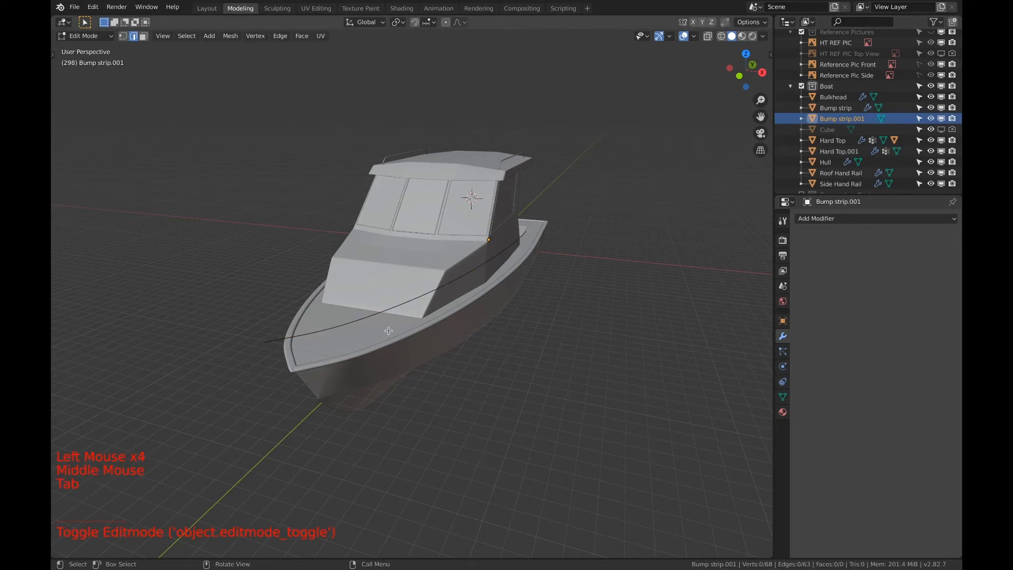
pyautogui.press('Tab')
# Delete the stray vertices near the stern from Bump strip.001 in vertex select mode, and select all the remaining vertices
pyautogui.scroll(3, 382, 332)
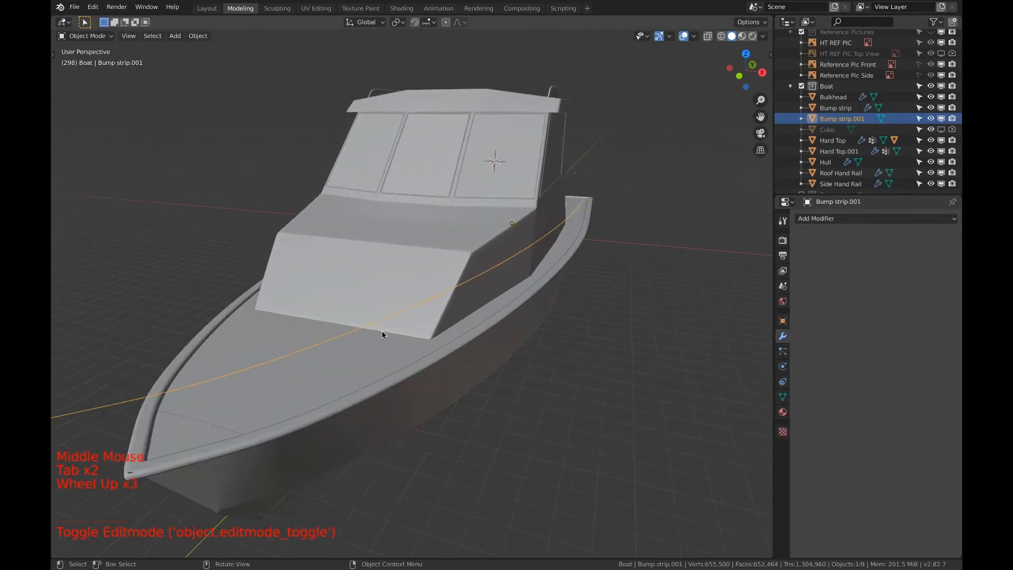
pyautogui.scroll(-1, 379, 331)
pyautogui.keyDown('shift'); pyautogui.moveTo(378, 331); pyautogui.dragTo(340, 342, button='middle'); pyautogui.keyUp('shift')
pyautogui.press('Tab')
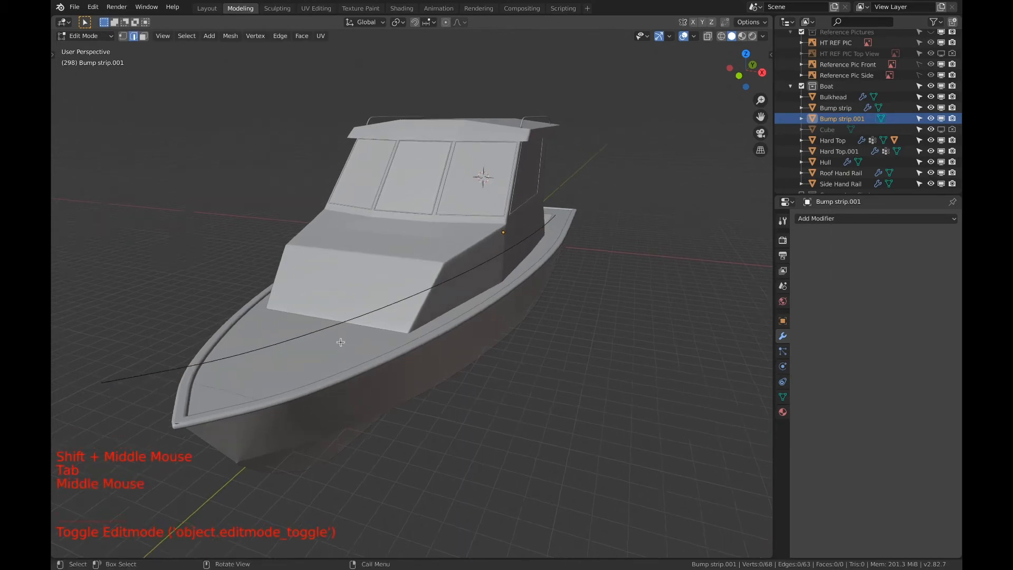
pyautogui.click(334, 327)
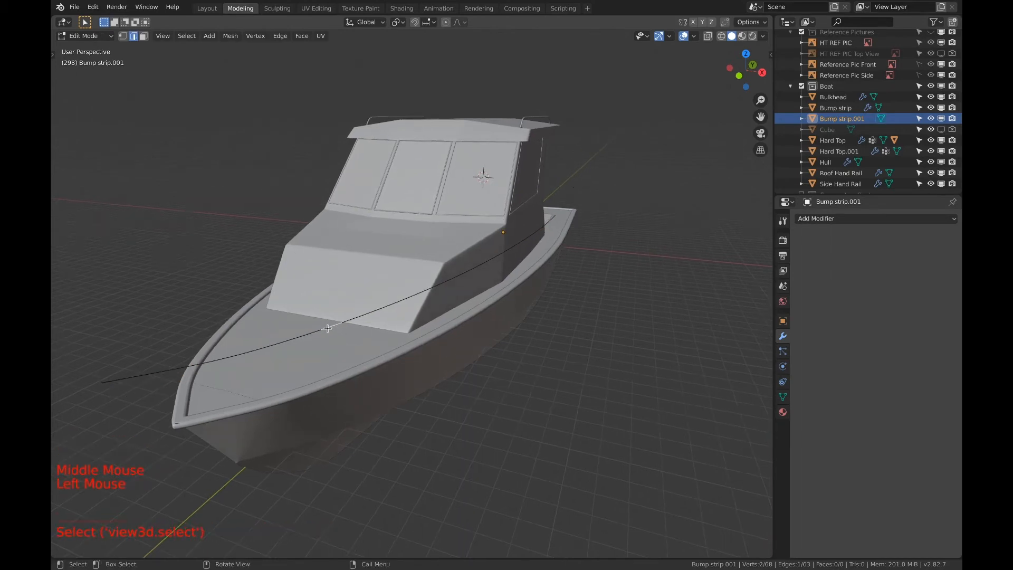
pyautogui.click(123, 36)
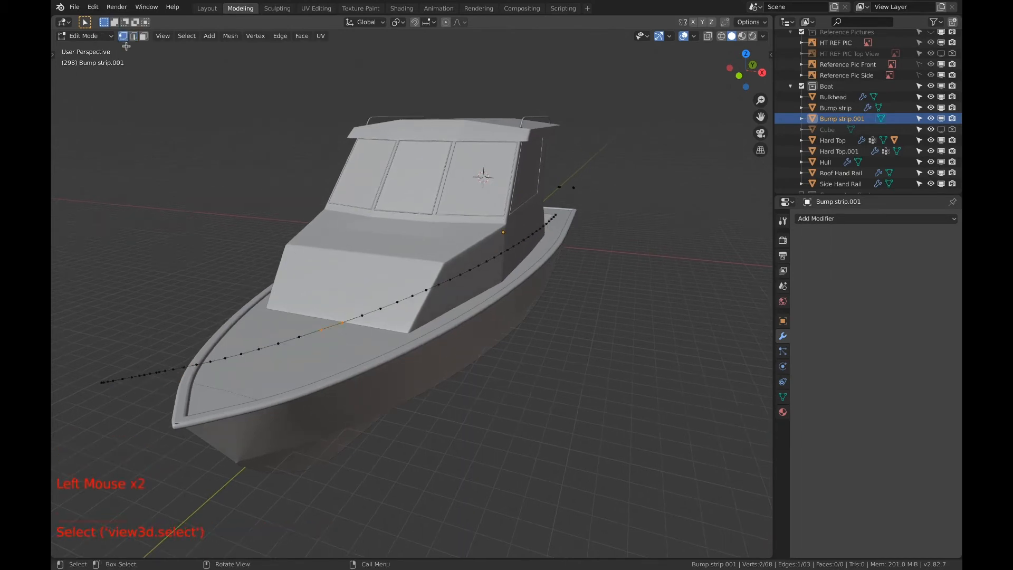
pyautogui.keyDown('shift'); pyautogui.moveTo(205, 382); pyautogui.dragTo(373, 365, button='middle'); pyautogui.keyUp('shift')
pyautogui.press('x')
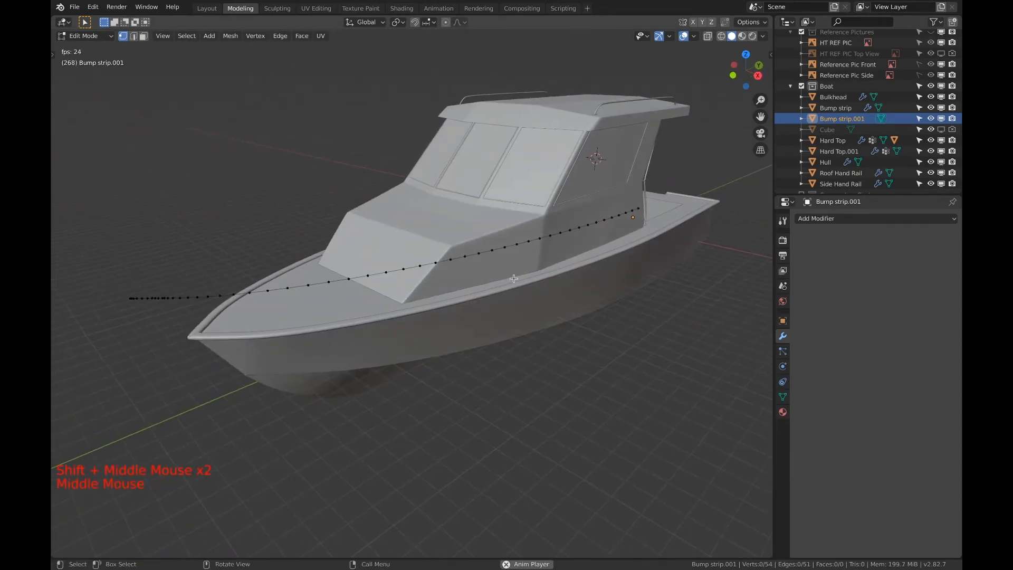
pyautogui.press('a')
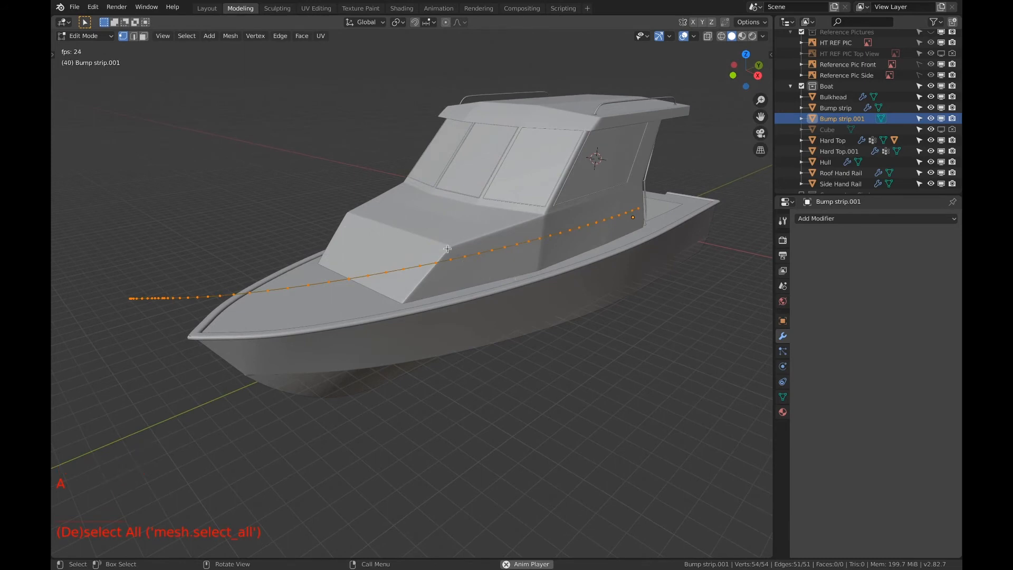
# Convert the separated edge object Bump strip.001 into a curve with Curve from Mesh/Text
pyautogui.press('Tab')
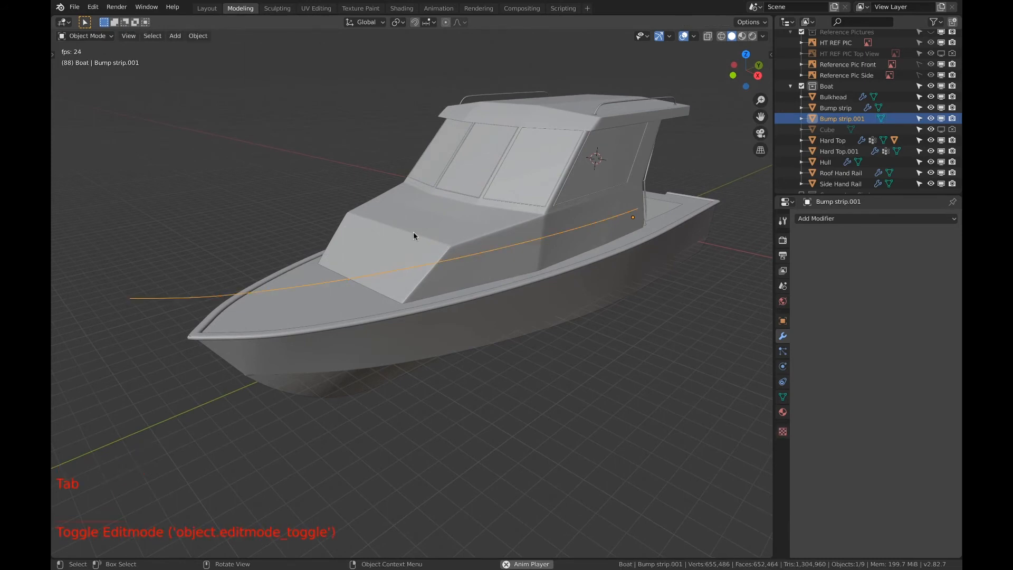
pyautogui.press('F3')
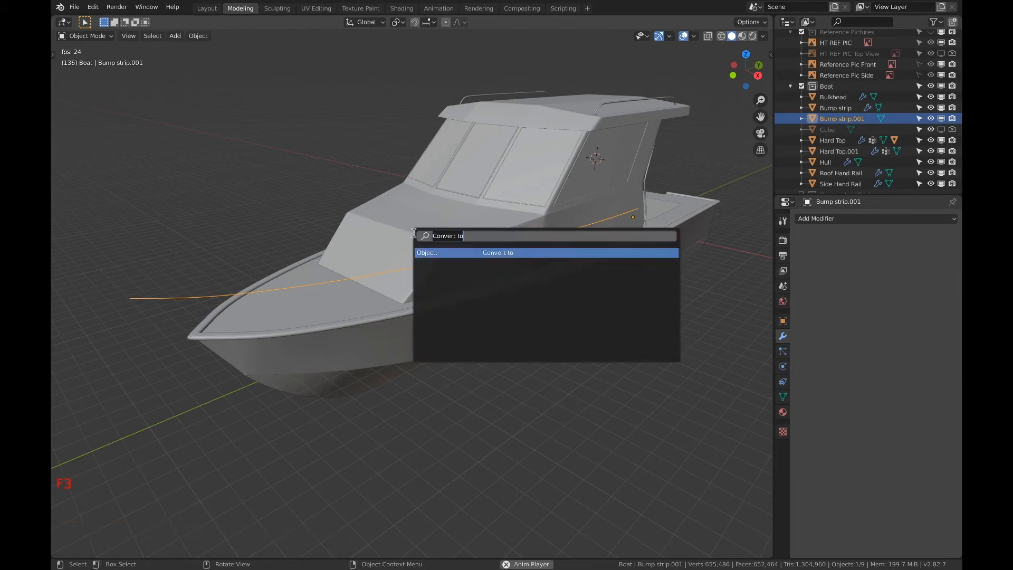
pyautogui.press('Return')
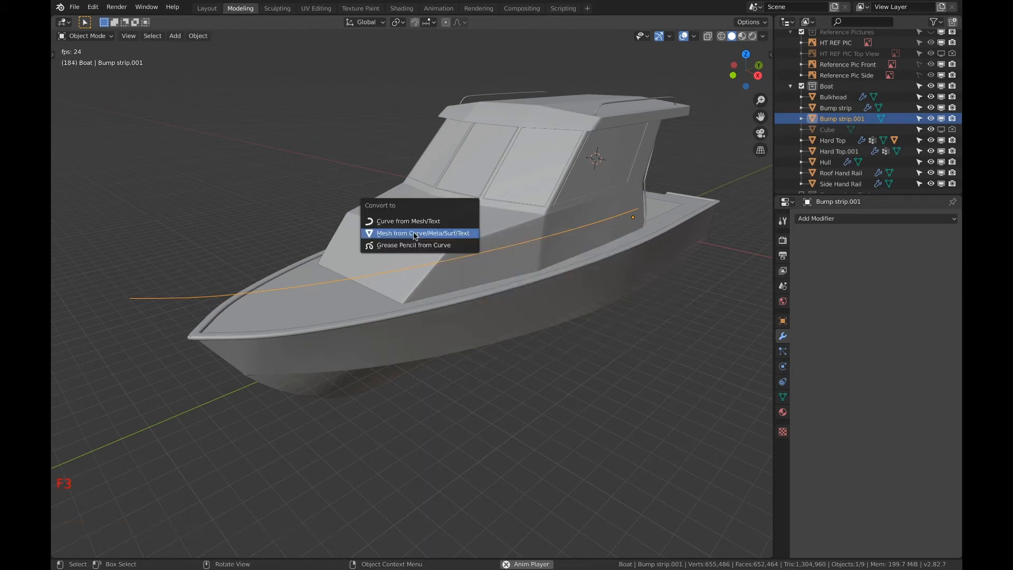
pyautogui.click(416, 220)
# Open the new curve for editing and dissolve the two crowded control points just behind its front end
pyautogui.press('Tab')
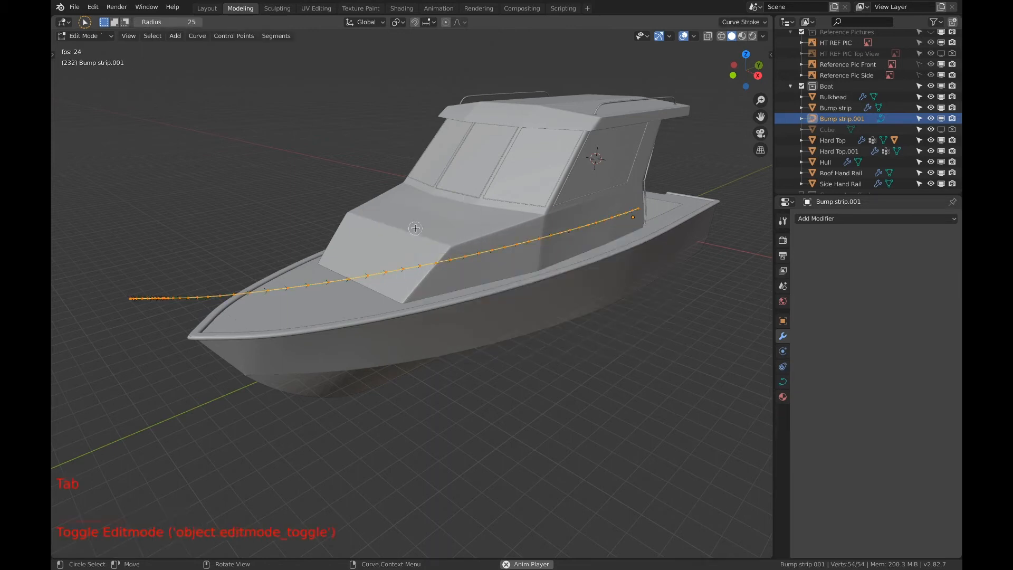
pyautogui.scroll(3, 261, 317)
pyautogui.keyDown('shift'); pyautogui.moveTo(262, 317); pyautogui.dragTo(424, 322, button='middle'); pyautogui.keyUp('shift')
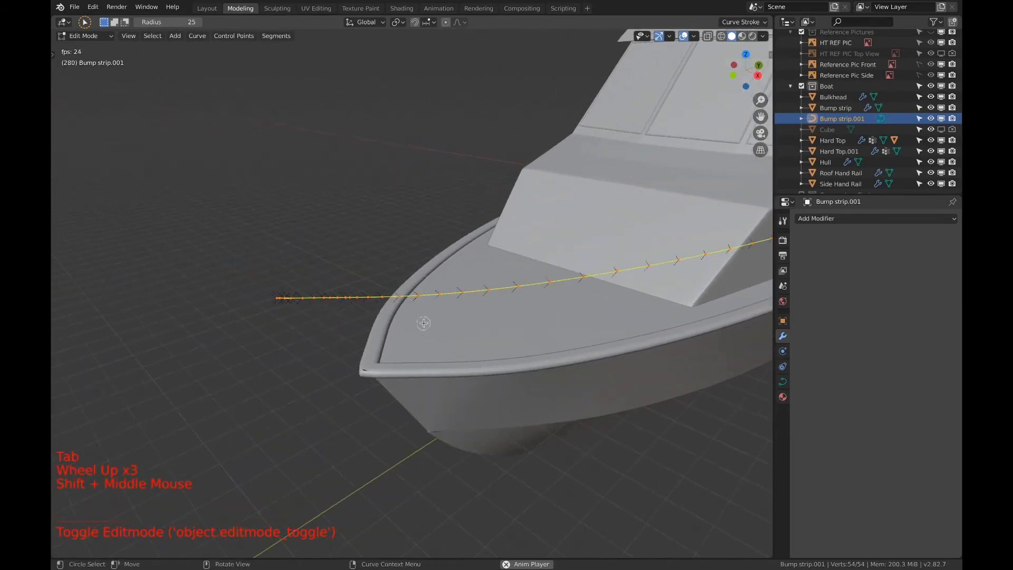
pyautogui.scroll(2, 315, 323)
pyautogui.keyDown('shift'); pyautogui.moveTo(314, 324); pyautogui.dragTo(402, 324, button='middle'); pyautogui.keyUp('shift')
pyautogui.scroll(1, 369, 323)
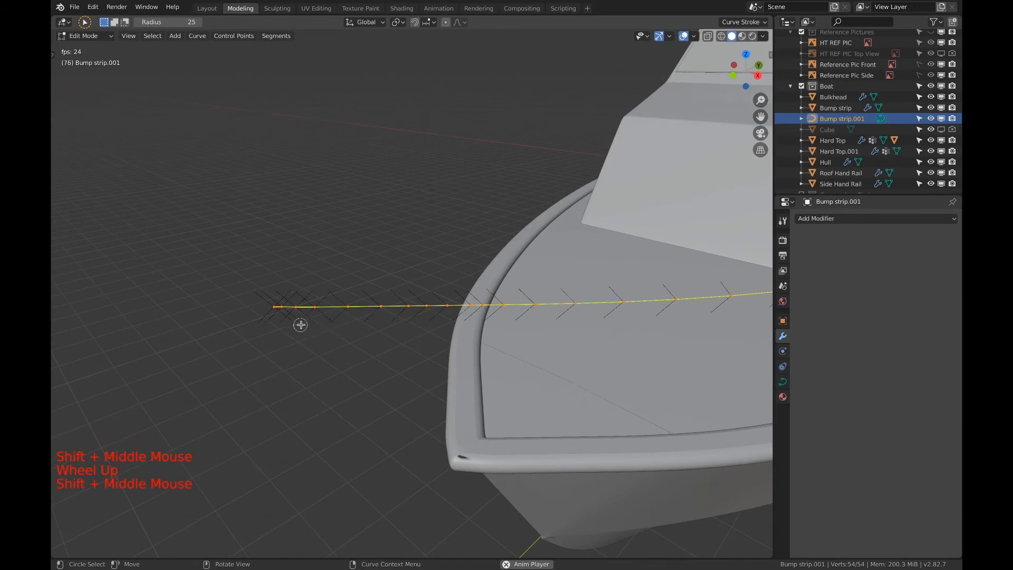
pyautogui.press('a')
pyautogui.press('a')
pyautogui.press('a')
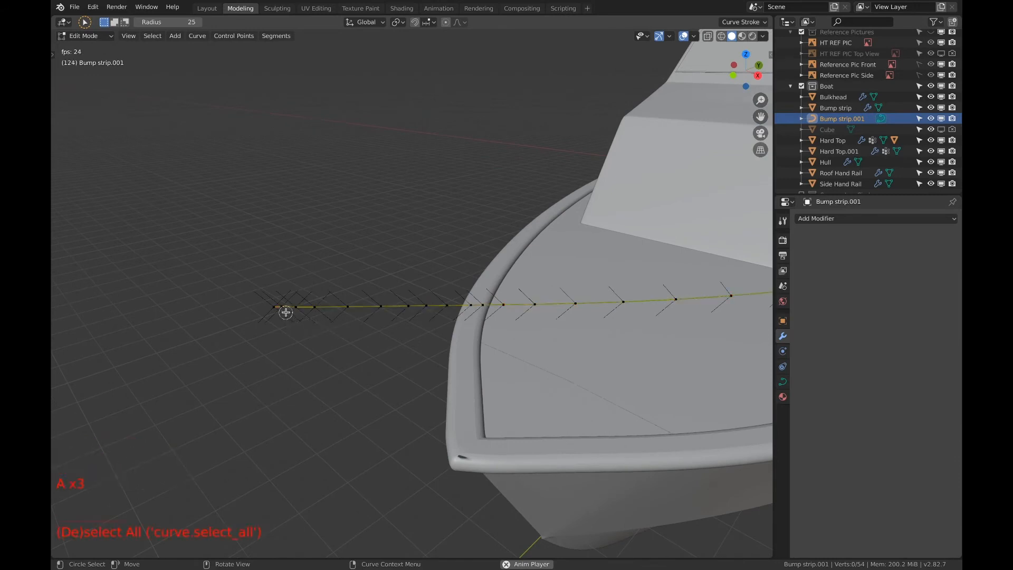
pyautogui.click(287, 316)
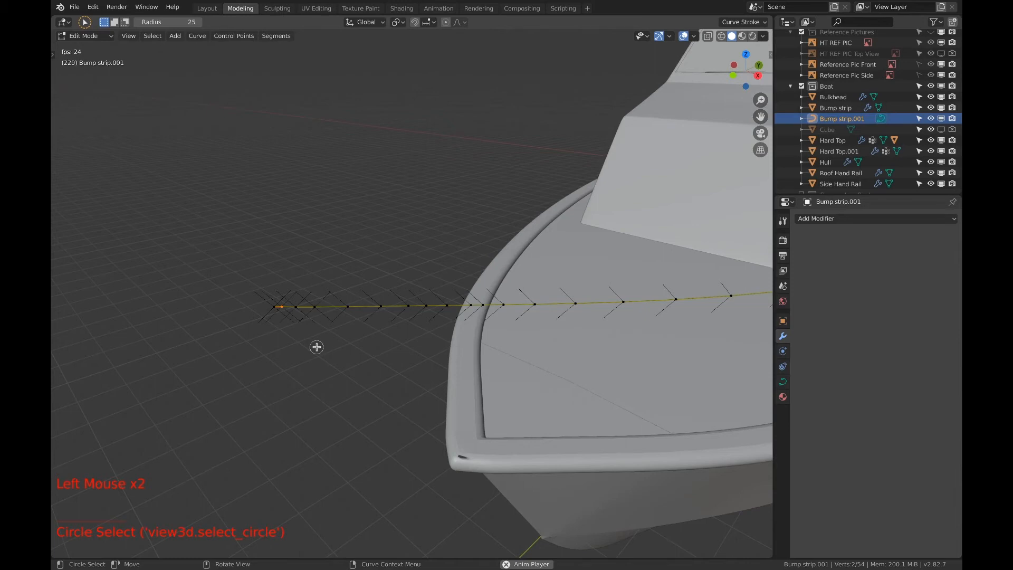
pyautogui.press('x')
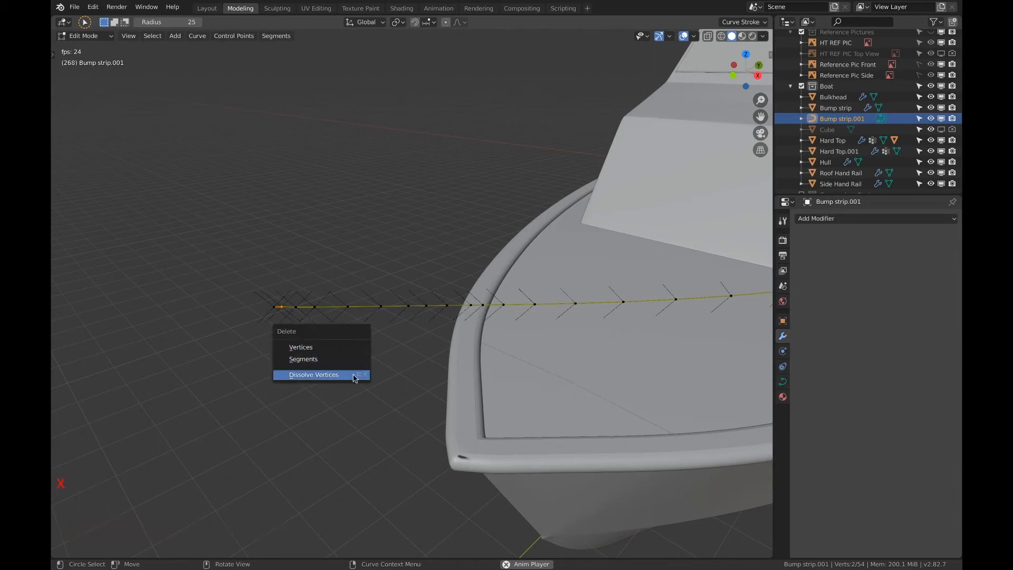
pyautogui.click(363, 376)
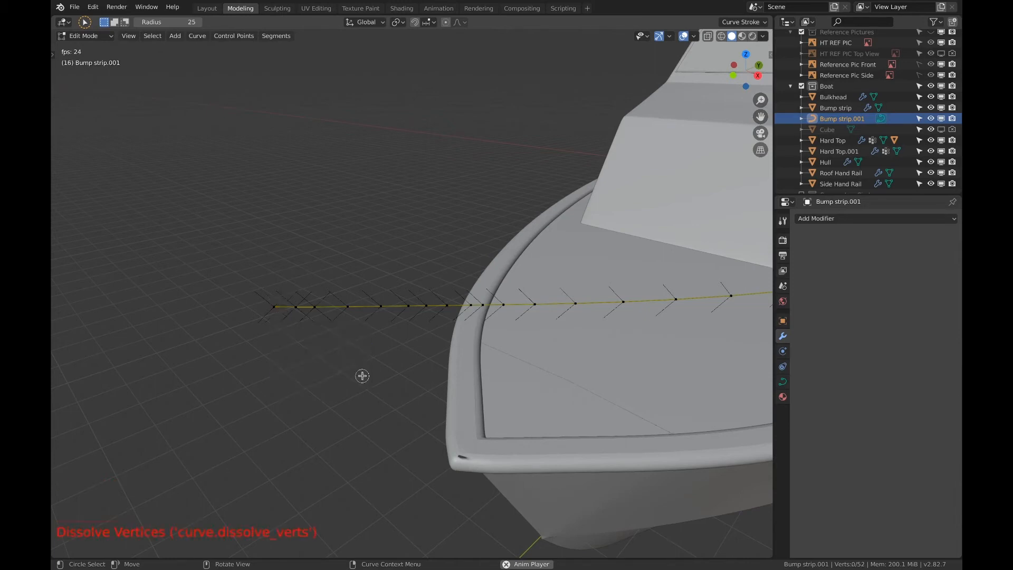
# Dissolve surplus control points along the front stretch of the curve, from just behind its forward end to the bow edge
pyautogui.click(303, 322)
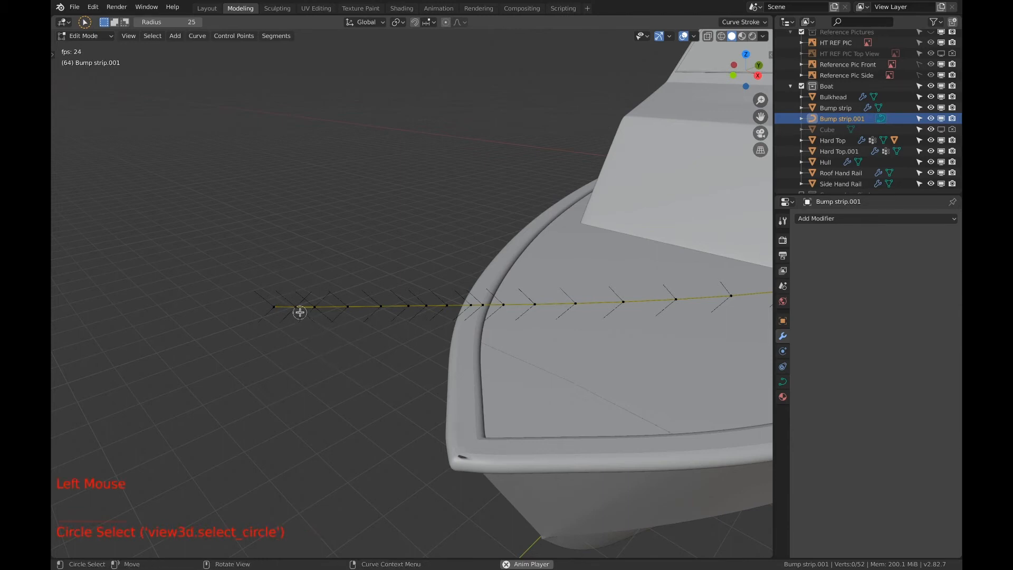
pyautogui.click(300, 312)
pyautogui.press('super')
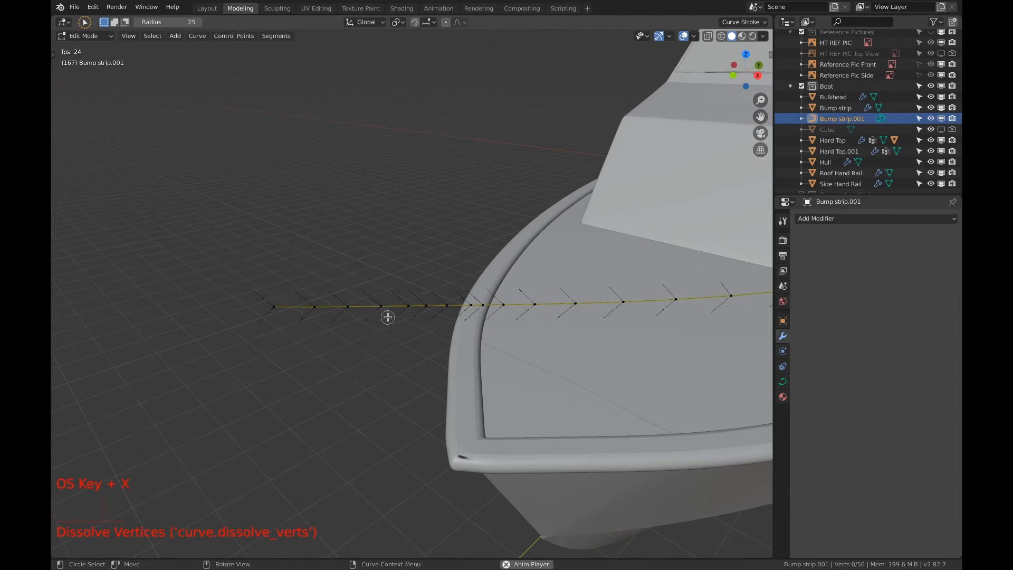
pyautogui.click(408, 312)
pyautogui.press('super+x')
pyautogui.click(446, 312)
pyautogui.press('super+x')
pyautogui.click(470, 311)
# Thin out the curve section crossing the bow and front of the foredeck by dissolving its closely spaced control points
pyautogui.press('super+x')
pyautogui.click(502, 310)
pyautogui.press('super+x')
pyautogui.scroll(-2, 581, 317)
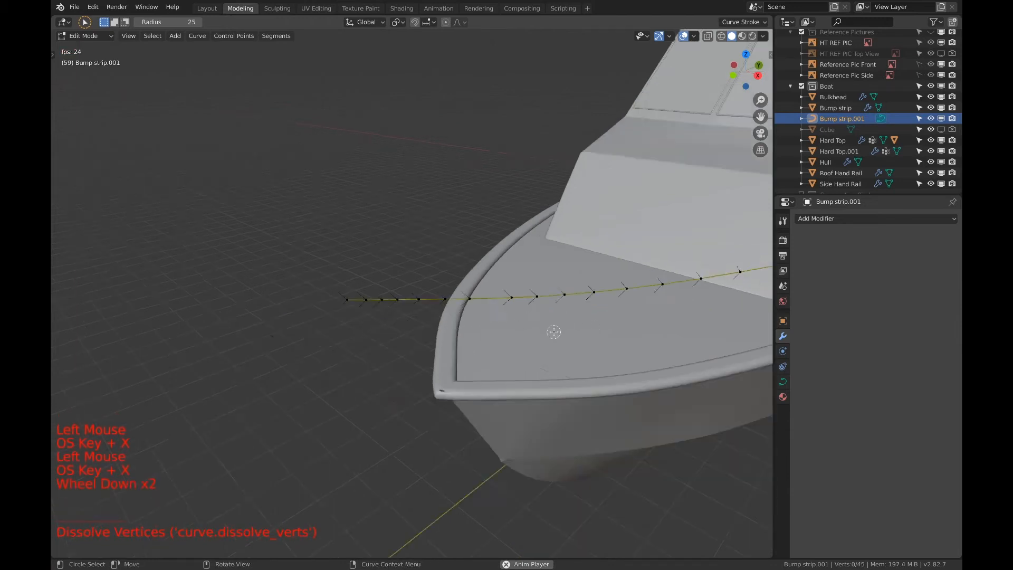
pyautogui.keyDown('shift'); pyautogui.moveTo(554, 333); pyautogui.dragTo(437, 365, button='middle'); pyautogui.keyUp('shift')
pyautogui.click(377, 349)
pyautogui.press('super+x')
pyautogui.click(295, 353)
pyautogui.press('super+x')
pyautogui.click(184, 355)
pyautogui.press('super+x')
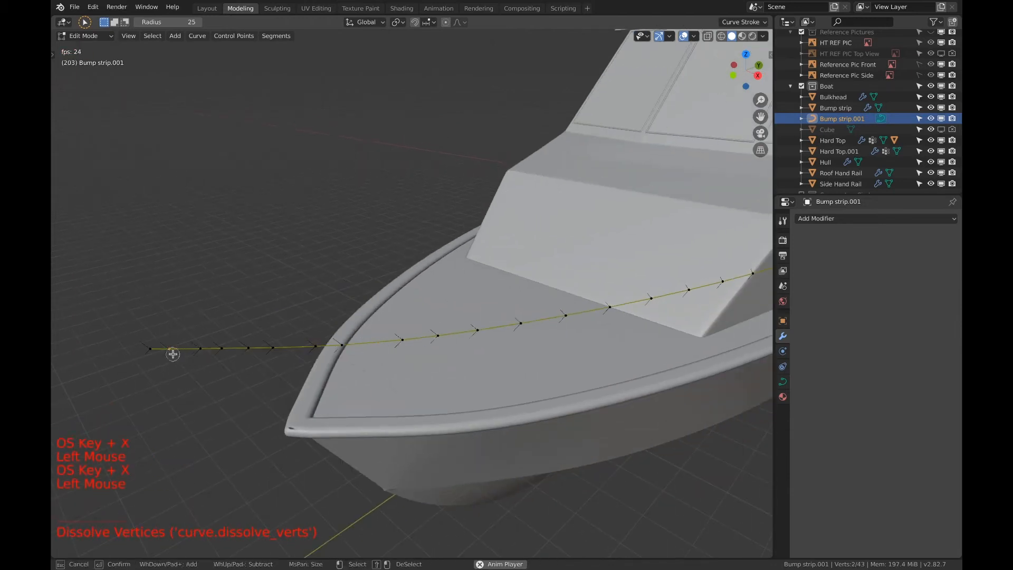
pyautogui.press('super+x')
pyautogui.click(222, 353)
pyautogui.press('super+x')
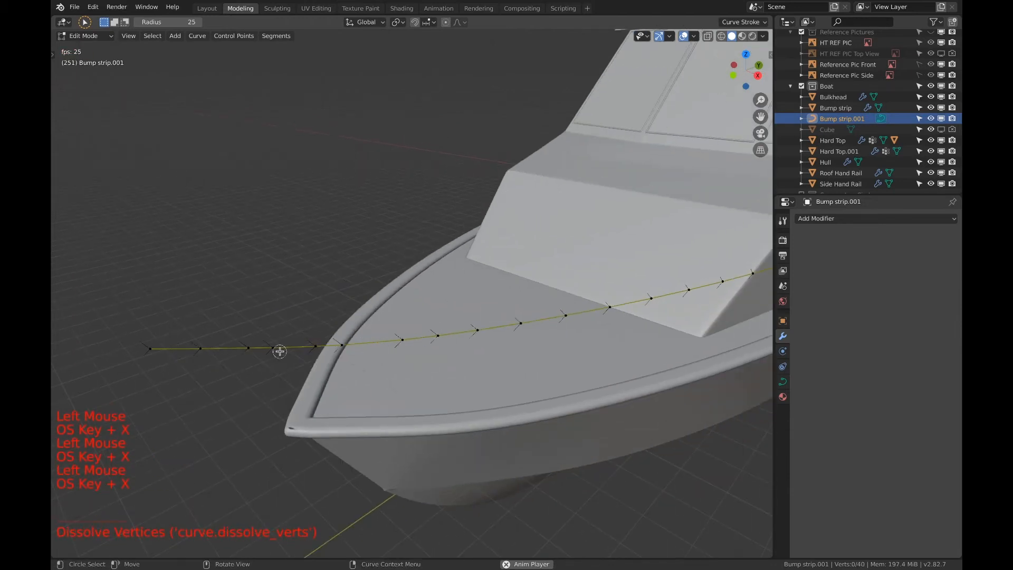
pyautogui.click(277, 351)
pyautogui.press('super+x')
pyautogui.click(343, 352)
# Dissolve every other control point on the curve alongside the foredeck, up to the front of the cabin
pyautogui.keyDown('shift'); pyautogui.moveTo(596, 327); pyautogui.dragTo(364, 364, button='middle'); pyautogui.keyUp('shift')
pyautogui.keyDown('shift'); pyautogui.moveTo(591, 343); pyautogui.dragTo(295, 349, button='middle'); pyautogui.keyUp('shift')
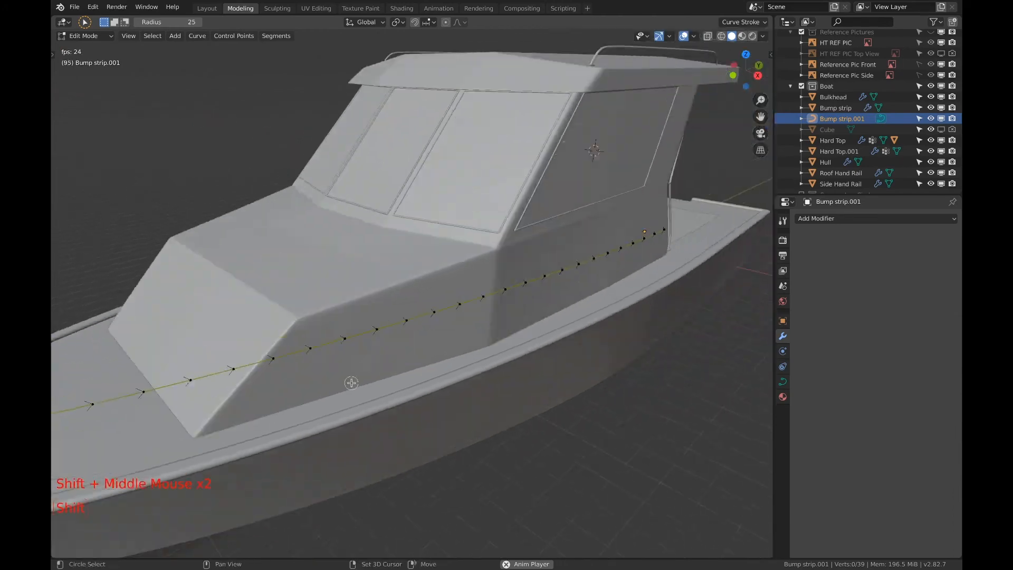
pyautogui.keyDown('shift'); pyautogui.moveTo(338, 358); pyautogui.dragTo(422, 327, button='middle'); pyautogui.keyUp('shift')
pyautogui.scroll(-3, 391, 356)
pyautogui.moveTo(391, 316); pyautogui.dragTo(554, 369, button='middle')
pyautogui.keyDown('shift'); pyautogui.moveTo(528, 364); pyautogui.dragTo(546, 290, button='middle'); pyautogui.keyUp('shift')
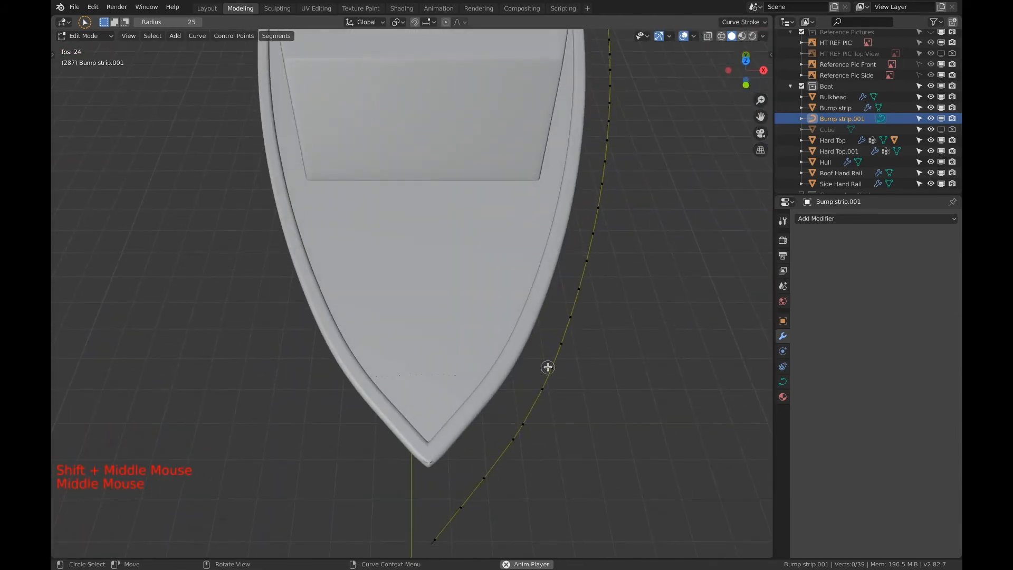
pyautogui.press('super+x')
pyautogui.click(577, 369)
pyautogui.press('super+x')
pyautogui.click(573, 318)
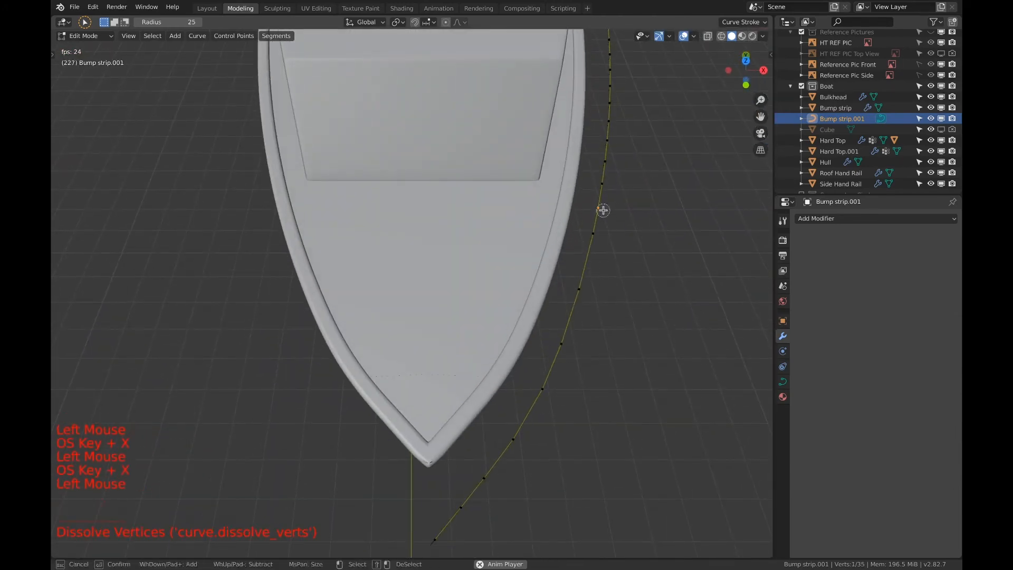
pyautogui.press('super+x')
# Dissolve alternate control points along the cabin side towards the curve's aft end
pyautogui.keyDown('shift'); pyautogui.moveTo(601, 211); pyautogui.dragTo(592, 290, button='middle'); pyautogui.keyUp('shift')
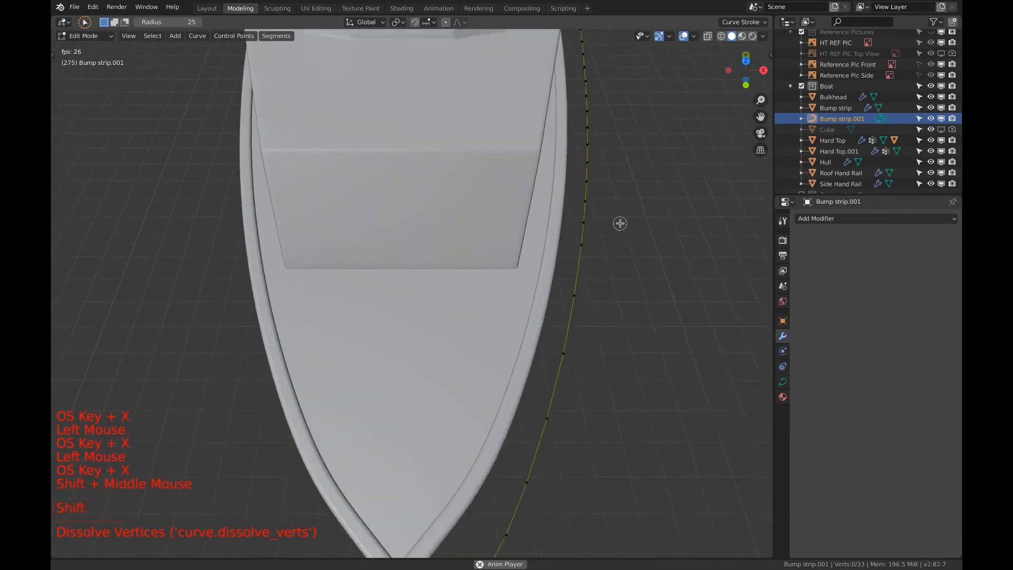
pyautogui.click(559, 298)
pyautogui.click(559, 297)
pyautogui.press('super+x')
pyautogui.click(563, 253)
pyautogui.press('super+x')
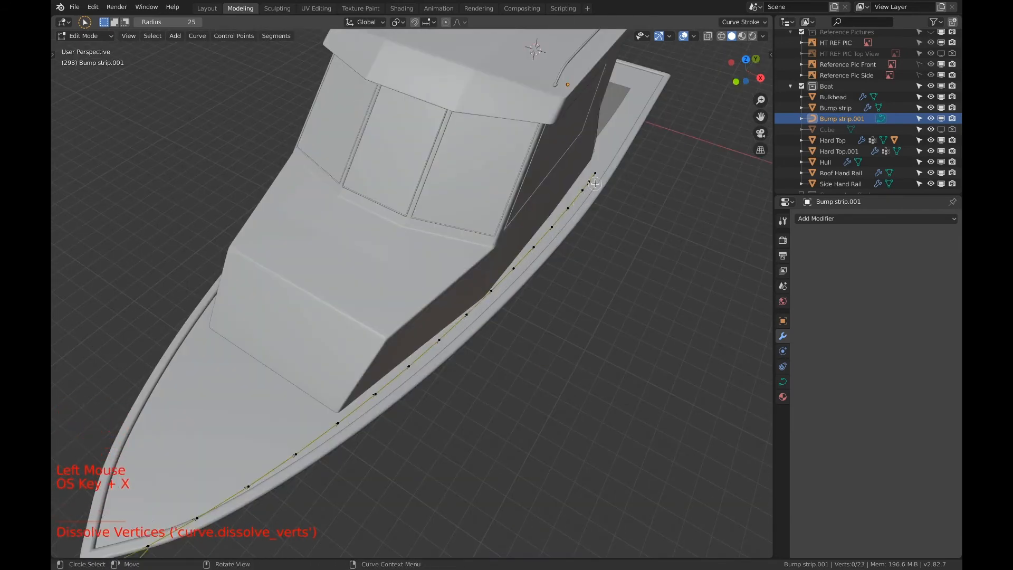
# Select the curve's aft end point, enable proportional editing, and switch to the right orthographic view
pyautogui.moveTo(595, 183); pyautogui.dragTo(520, 138, button='middle')
pyautogui.keyDown('shift'); pyautogui.moveTo(520, 139); pyautogui.dragTo(511, 224, button='middle'); pyautogui.keyUp('shift')
pyautogui.moveTo(511, 224)
pyautogui.mouseDown(button='middle')
pyautogui.moveTo(515, 237)
pyautogui.moveTo(527, 231)
pyautogui.mouseUp(button='middle')
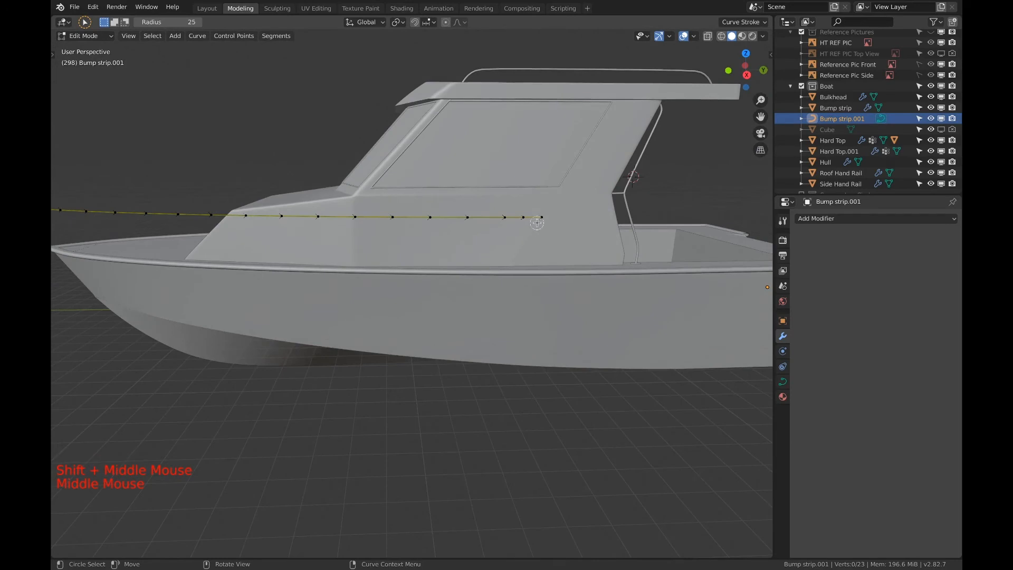
pyautogui.click(537, 222)
pyautogui.press('o')
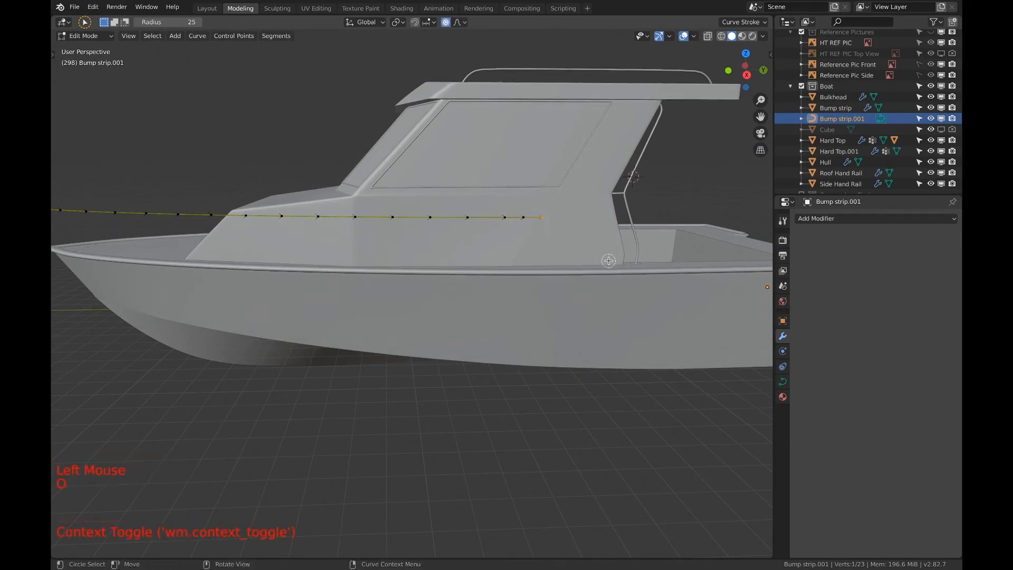
pyautogui.scroll(-2, 602, 259)
pyautogui.scroll(1, 580, 253)
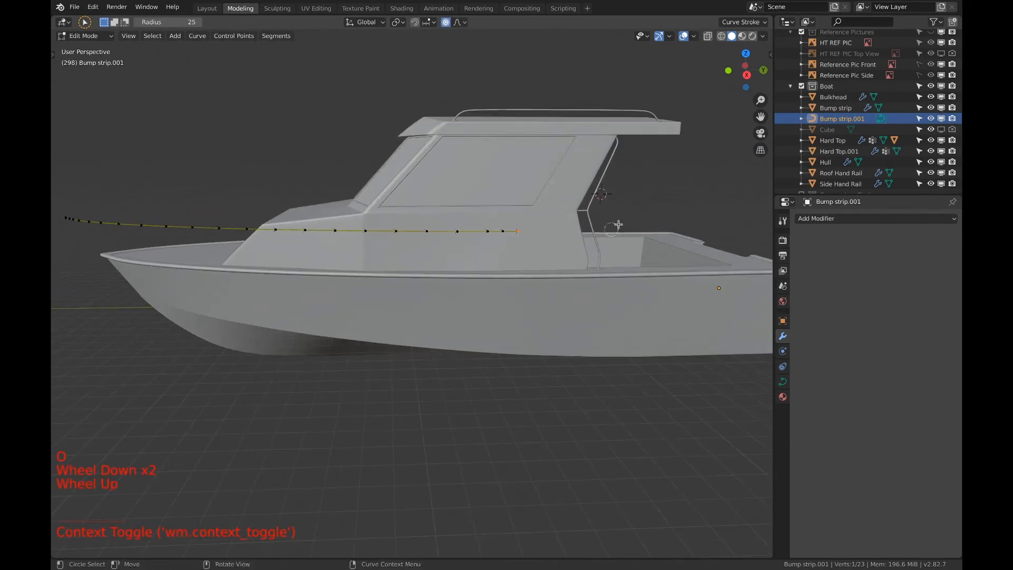
pyautogui.click(747, 75)
pyautogui.press('g')
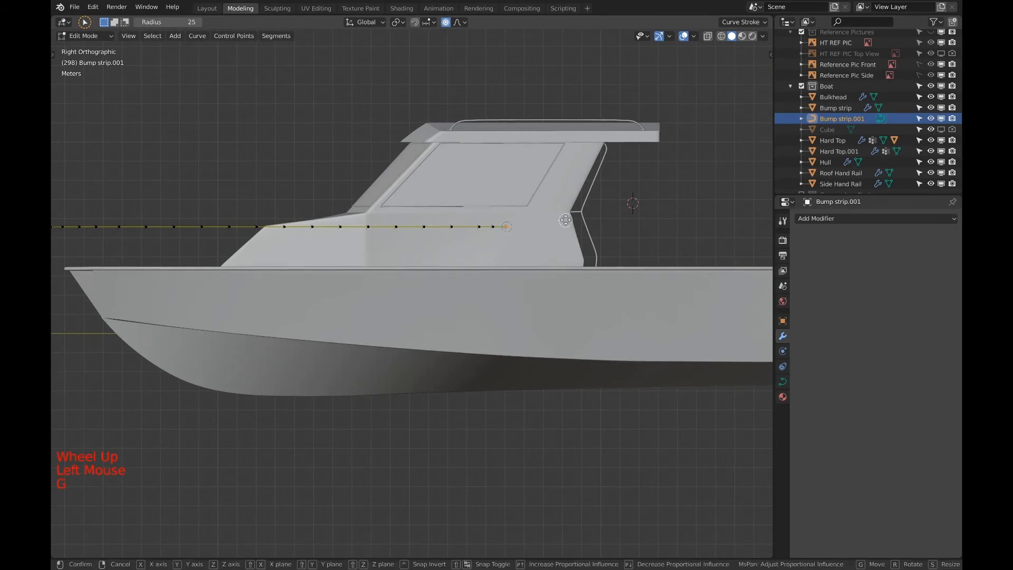
pyautogui.scroll(-20, 567, 232)
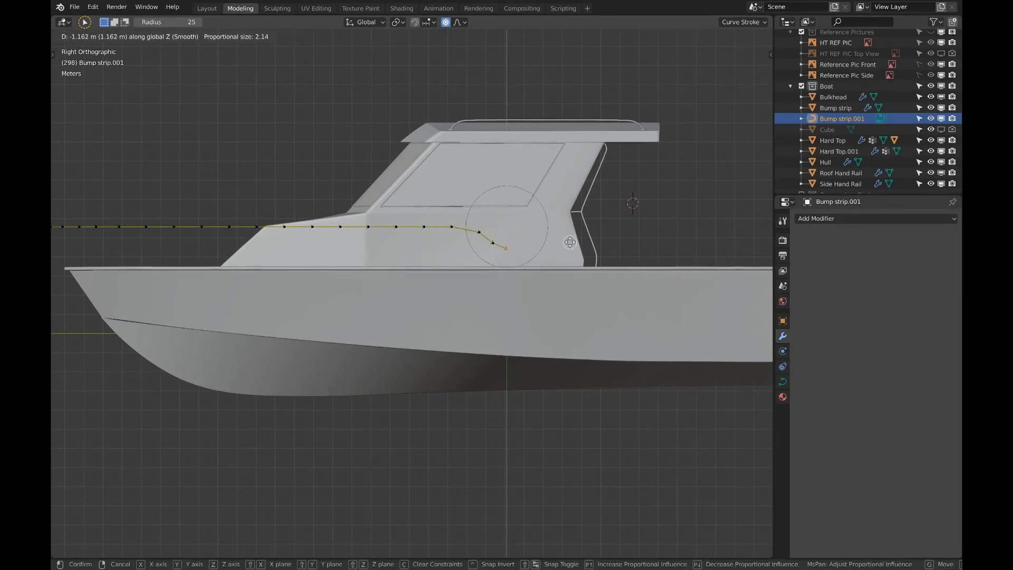
pyautogui.scroll(-1, 570, 244)
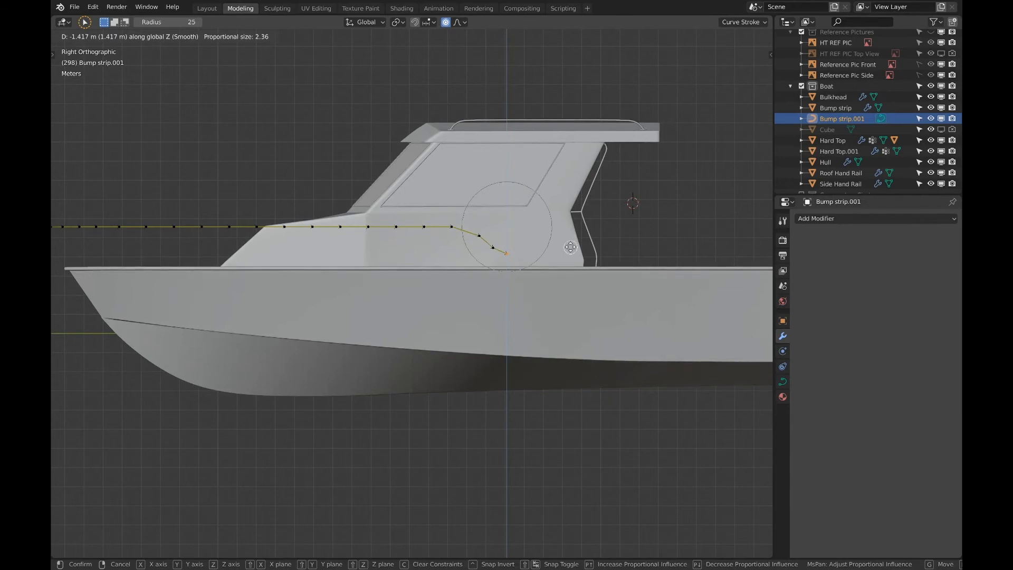
pyautogui.press('Escape')
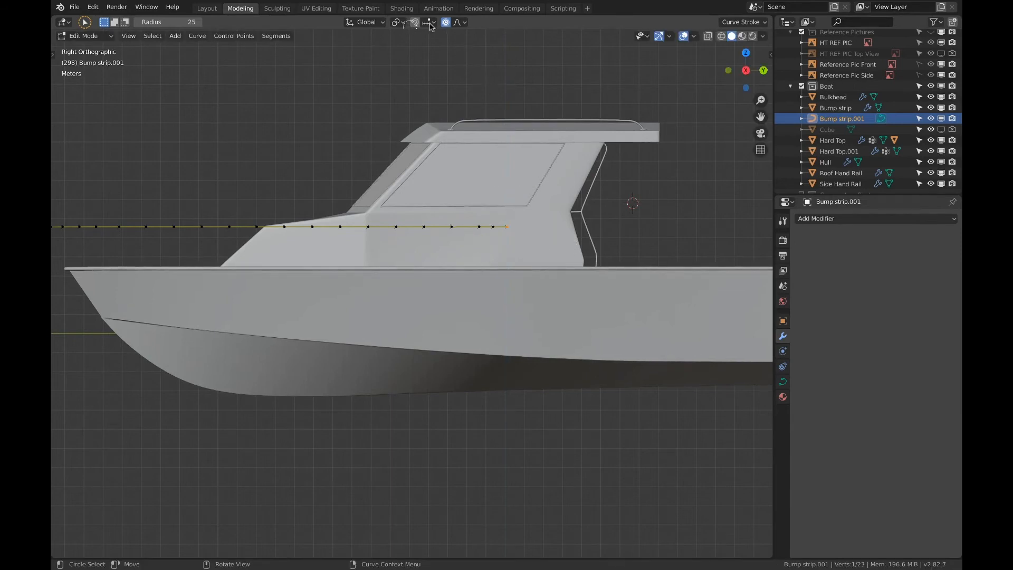
pyautogui.click(460, 22)
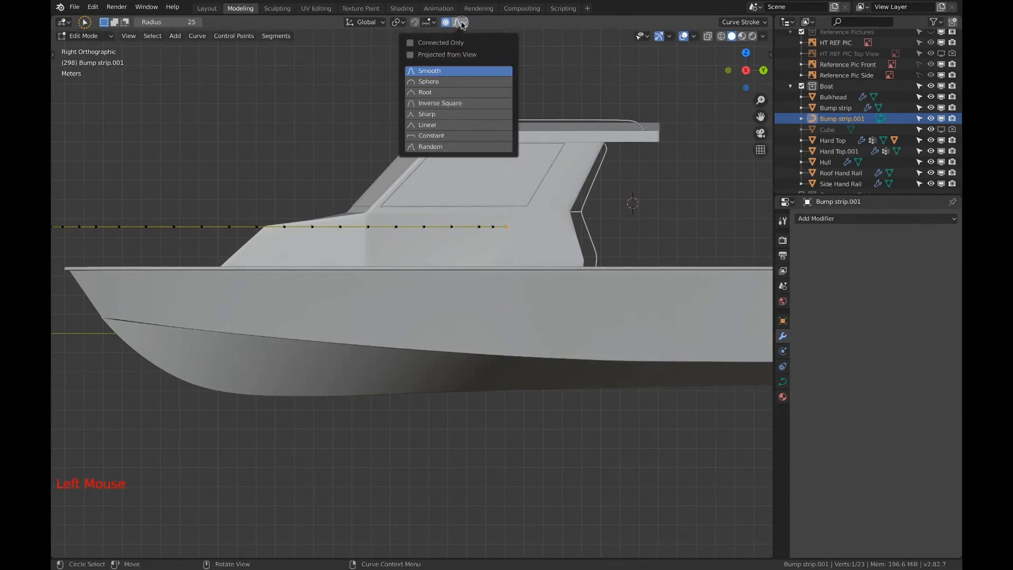
pyautogui.click(440, 82)
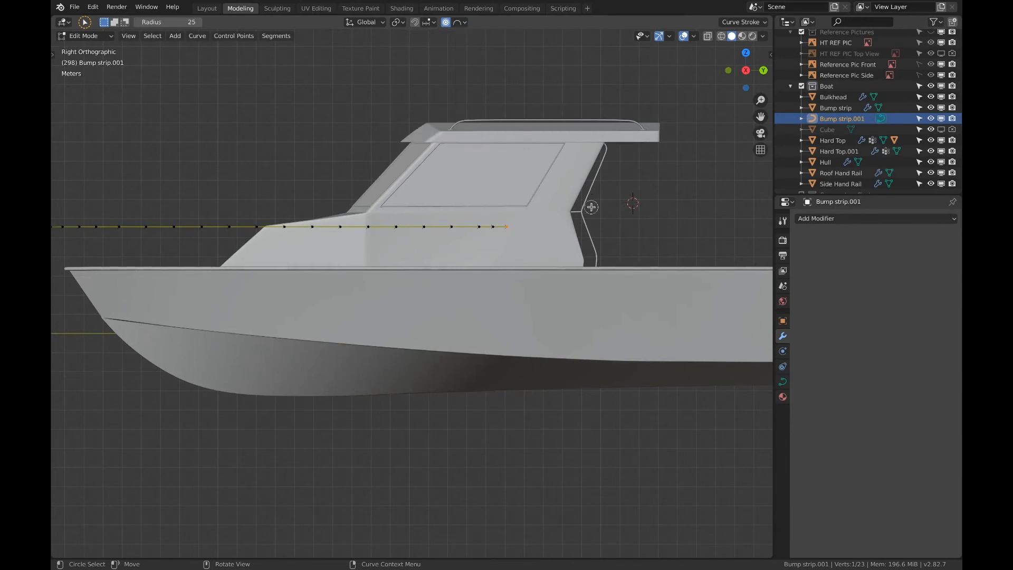
pyautogui.press('g')
pyautogui.click(592, 221)
# Lower the curve's aft end point 2.07 m along Z to the deck edge, using Sharp proportional falloff with size 7.4
pyautogui.click(464, 23)
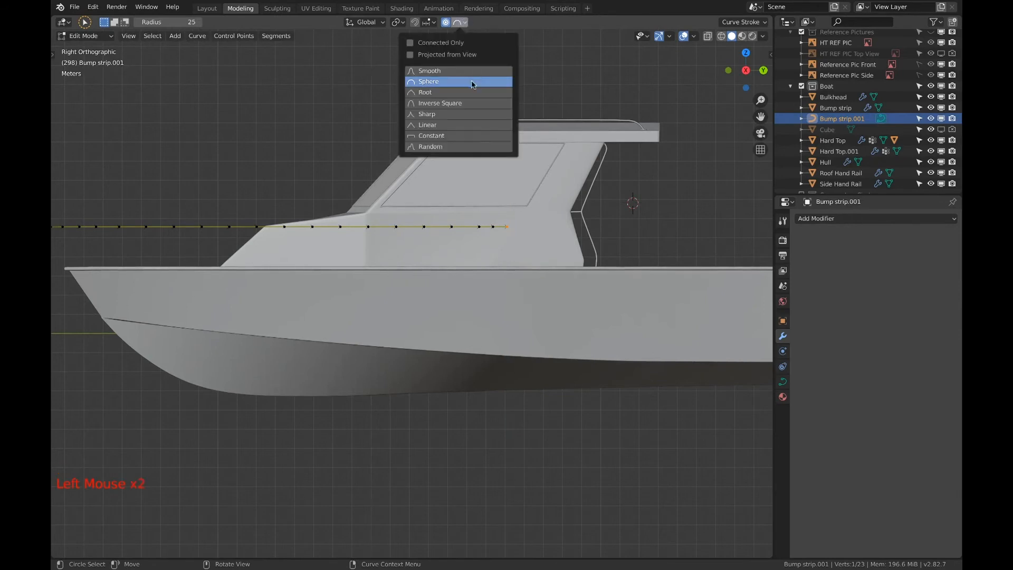
pyautogui.click(464, 114)
pyautogui.press('g')
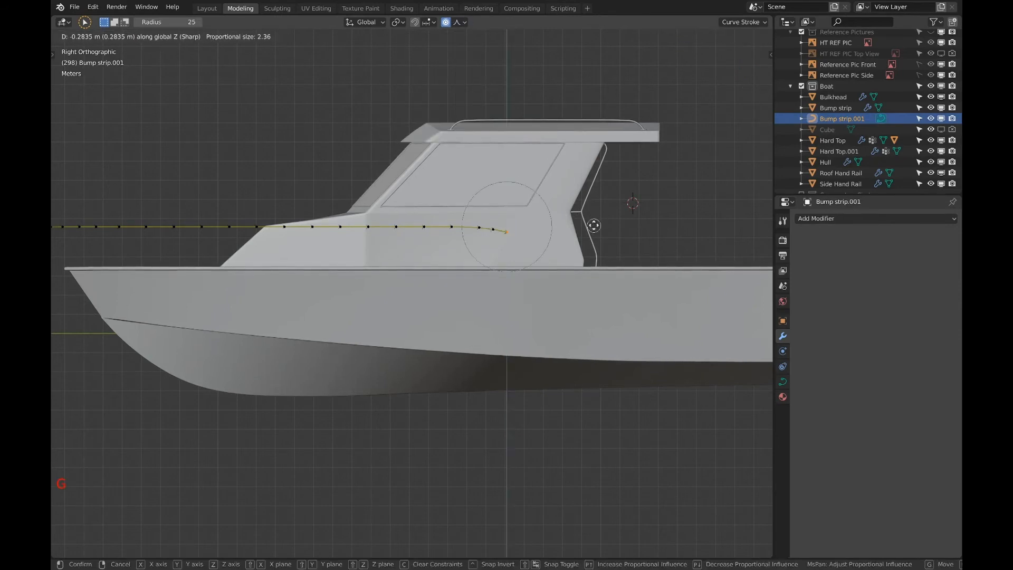
pyautogui.press('z')
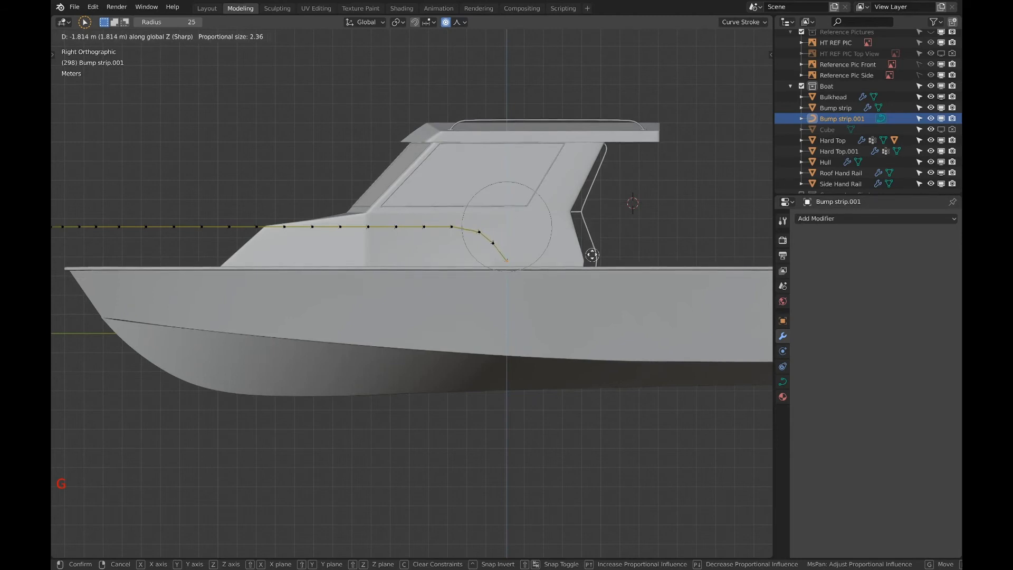
pyautogui.scroll(1, 592, 259)
pyautogui.scroll(-6, 593, 258)
pyautogui.scroll(-1, 592, 259)
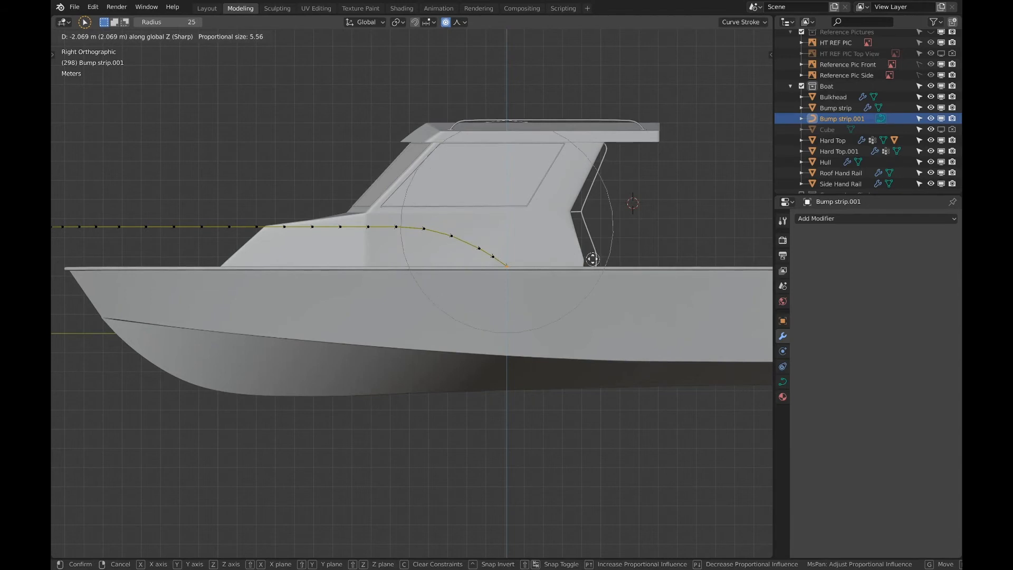
pyautogui.scroll(-1, 592, 259)
pyautogui.scroll(-2, 592, 259)
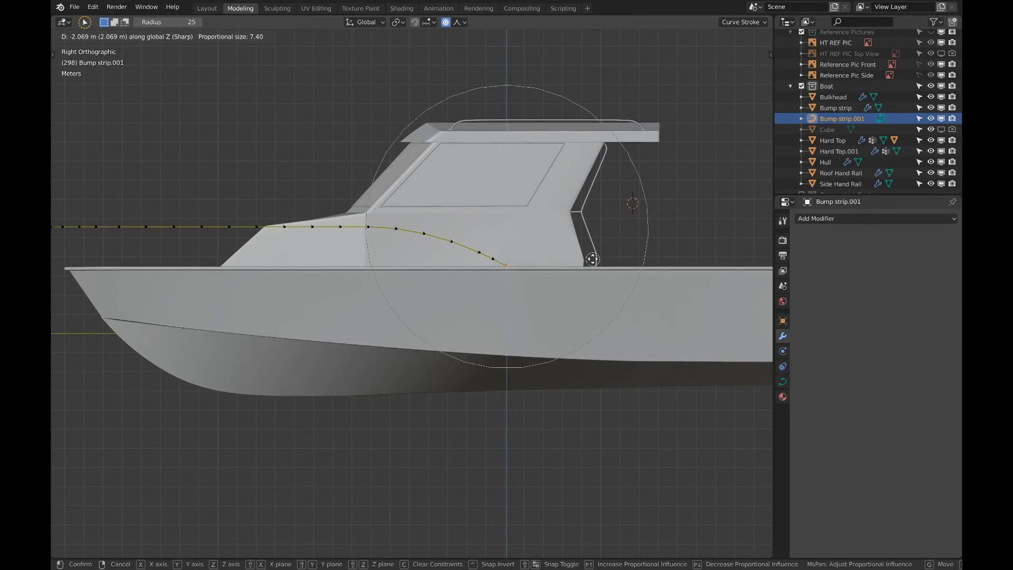
pyautogui.click(593, 259)
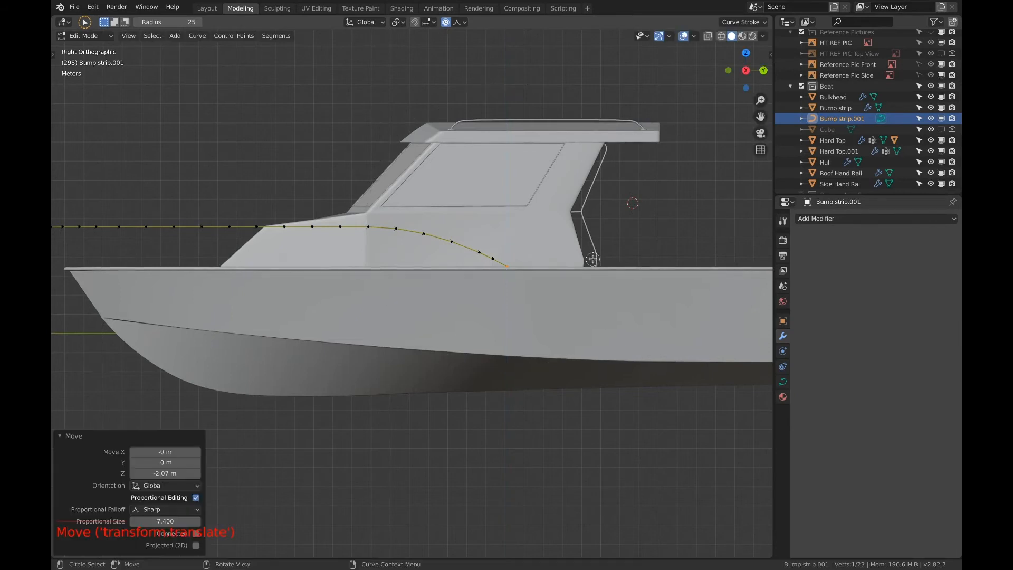
pyautogui.keyDown('shift'); pyautogui.moveTo(425, 252); pyautogui.dragTo(504, 237, button='middle'); pyautogui.keyUp('shift')
pyautogui.scroll(2, 464, 233)
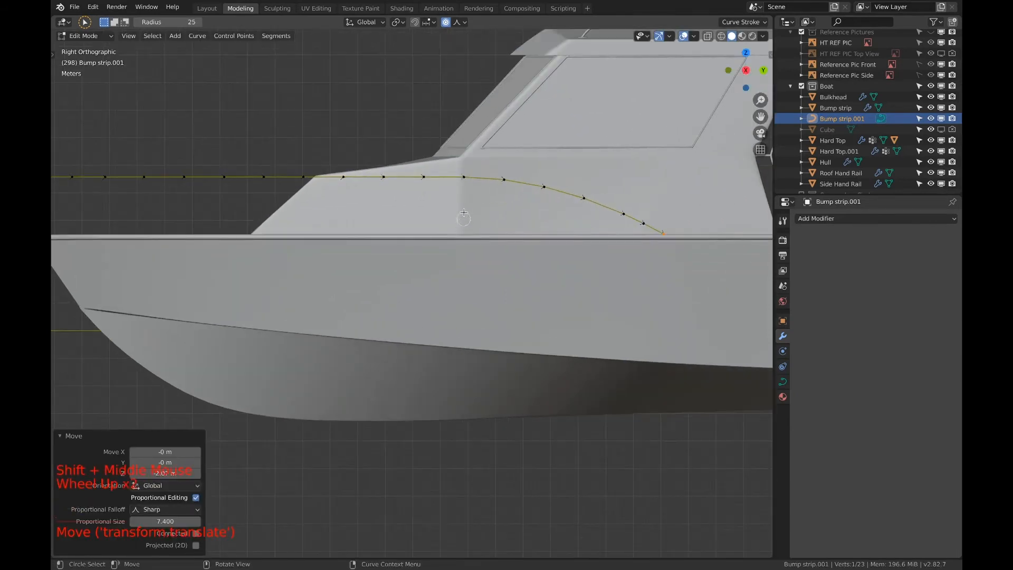
pyautogui.click(477, 198)
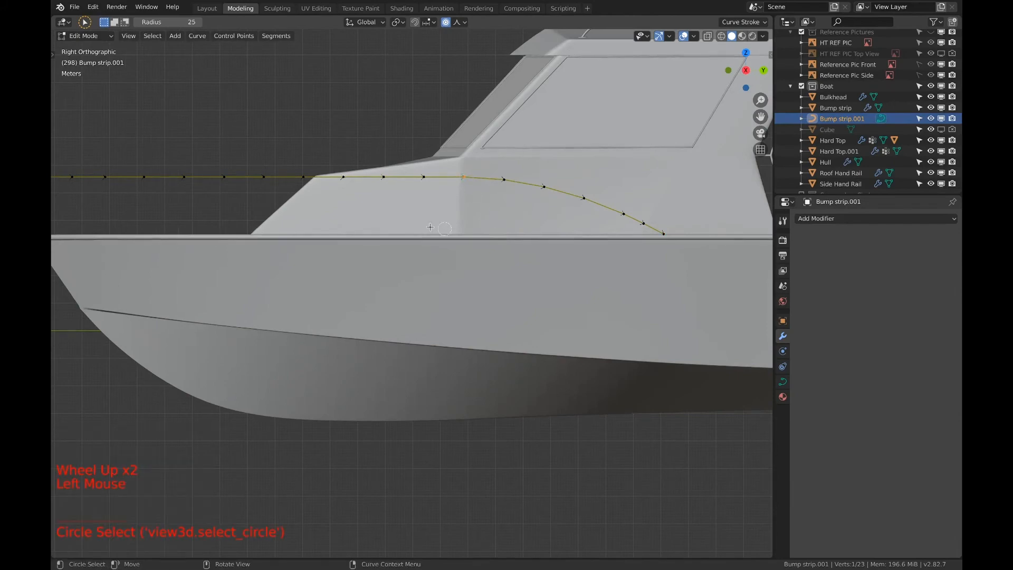
pyautogui.scroll(-2, 500, 236)
pyautogui.press('Escape')
pyautogui.rightClick(373, 120)
pyautogui.click(373, 119)
pyautogui.press('a')
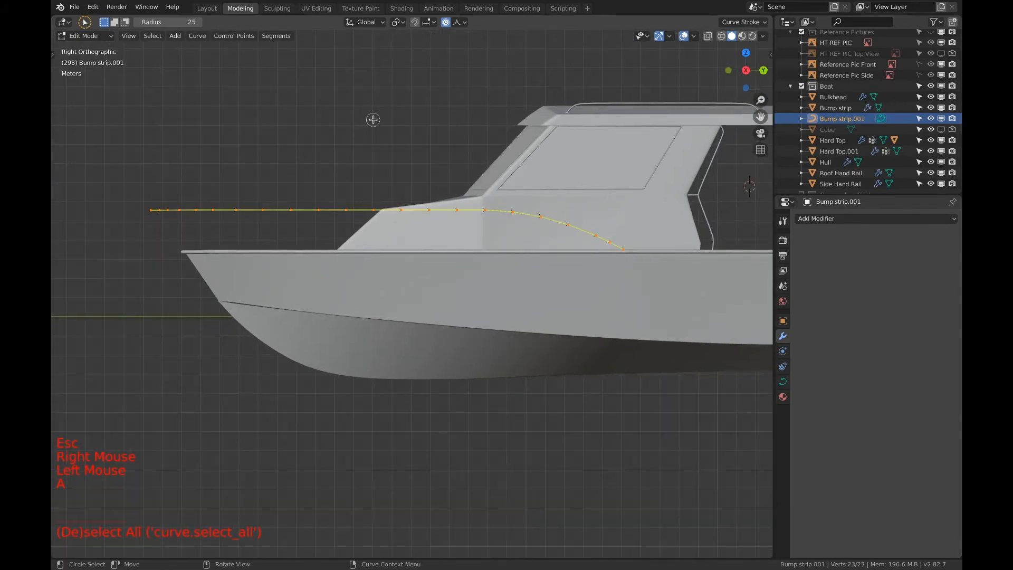
pyautogui.press('F3')
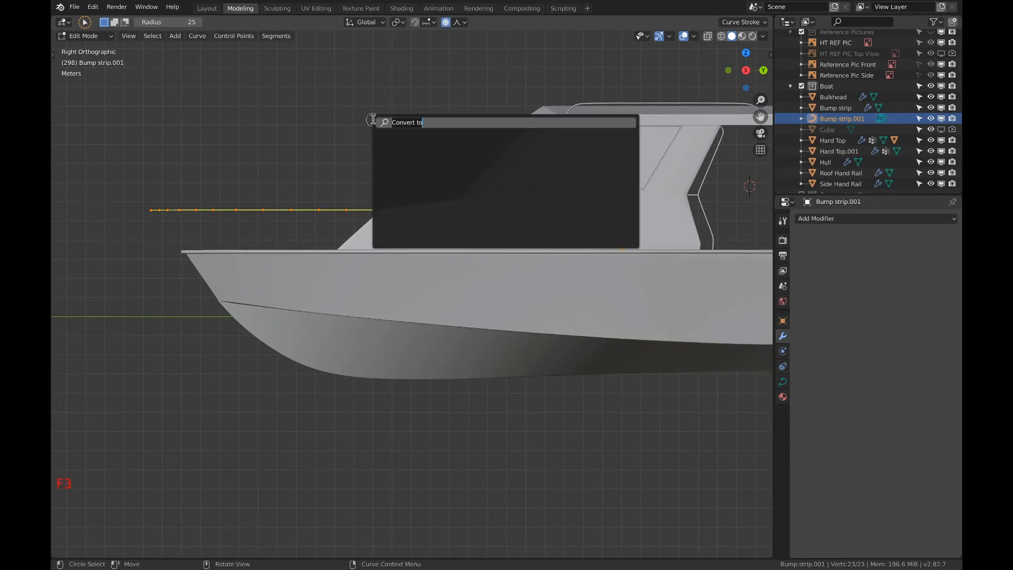
pyautogui.press('Escape')
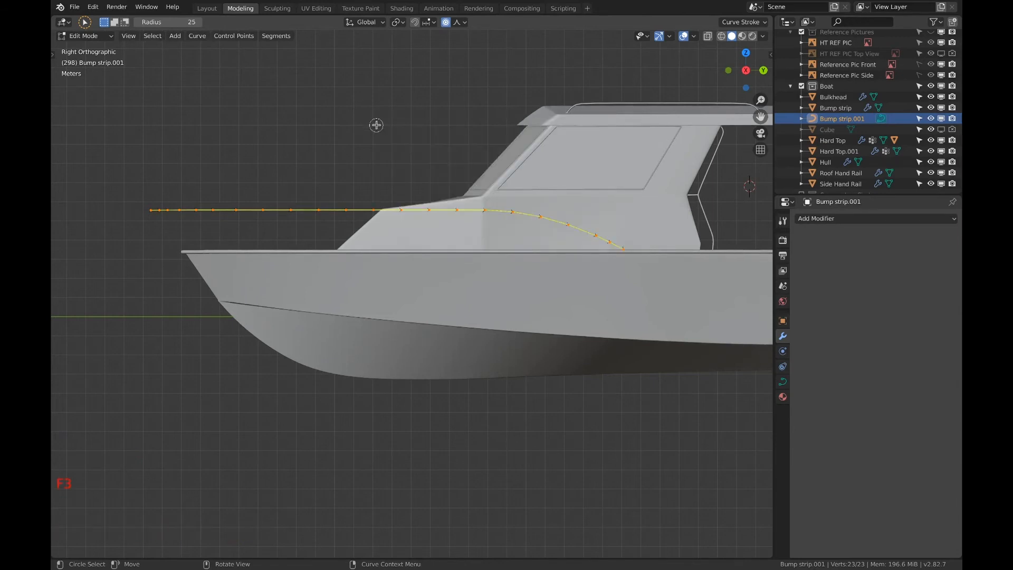
# Return to Object Mode and convert Bump strip.001 to a mesh with Mesh from Curve/Meta/Surf/Text
pyautogui.press('Tab')
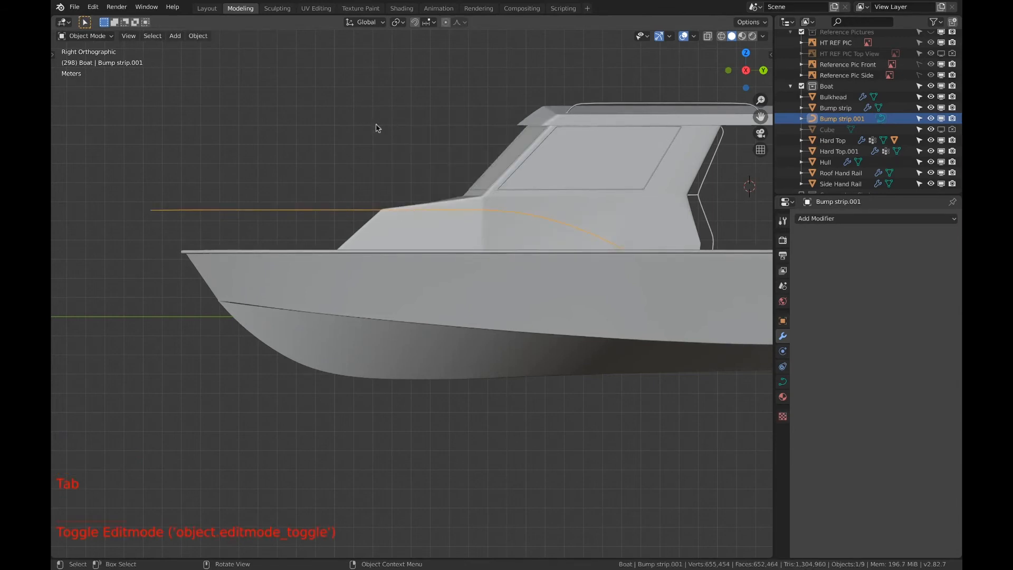
pyautogui.press('F3')
pyautogui.click(399, 145)
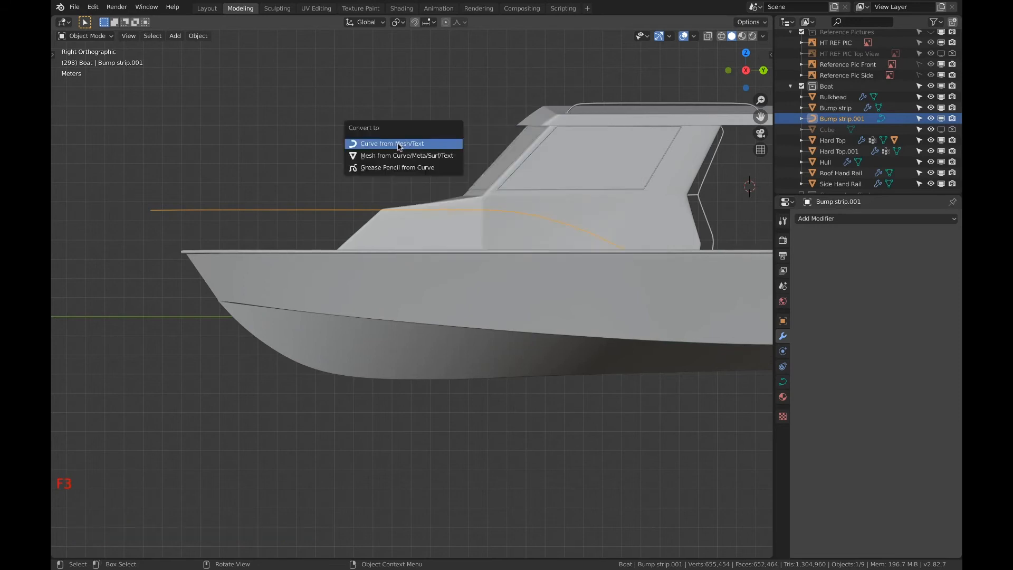
pyautogui.click(400, 156)
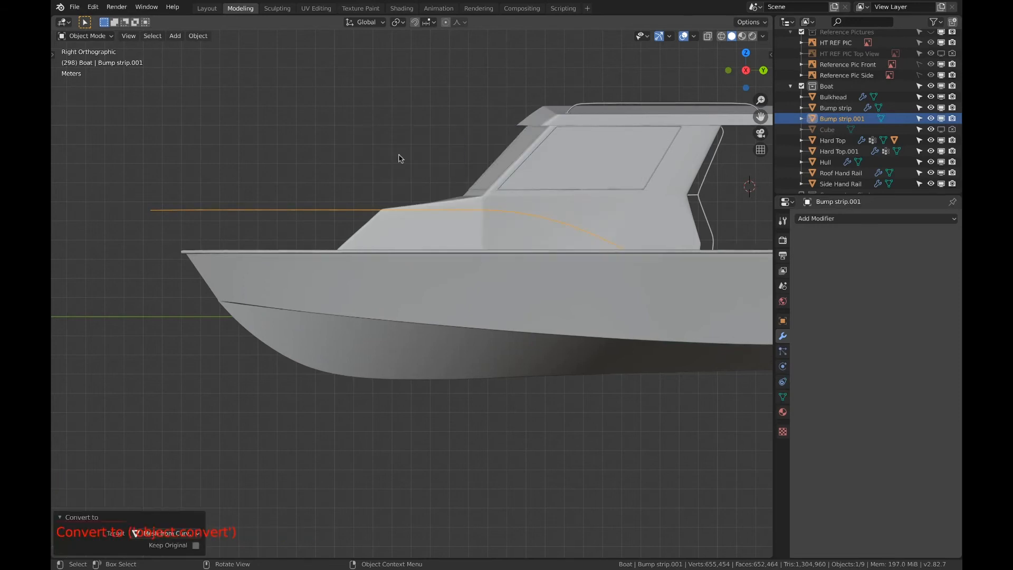
# Open the converted rail mesh for editing and clear its vertex selection
pyautogui.press('Tab')
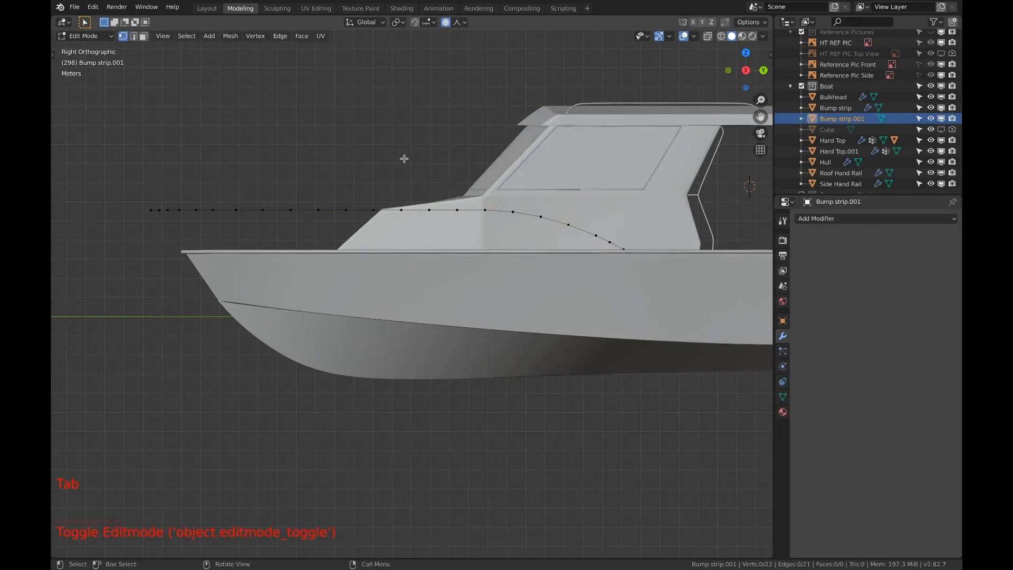
pyautogui.press('a')
pyautogui.press('a')
pyautogui.press('a')
# Circle-select several spaced vertices along the rail's straight section, and clear the selection
pyautogui.press('c')
pyautogui.click(461, 214)
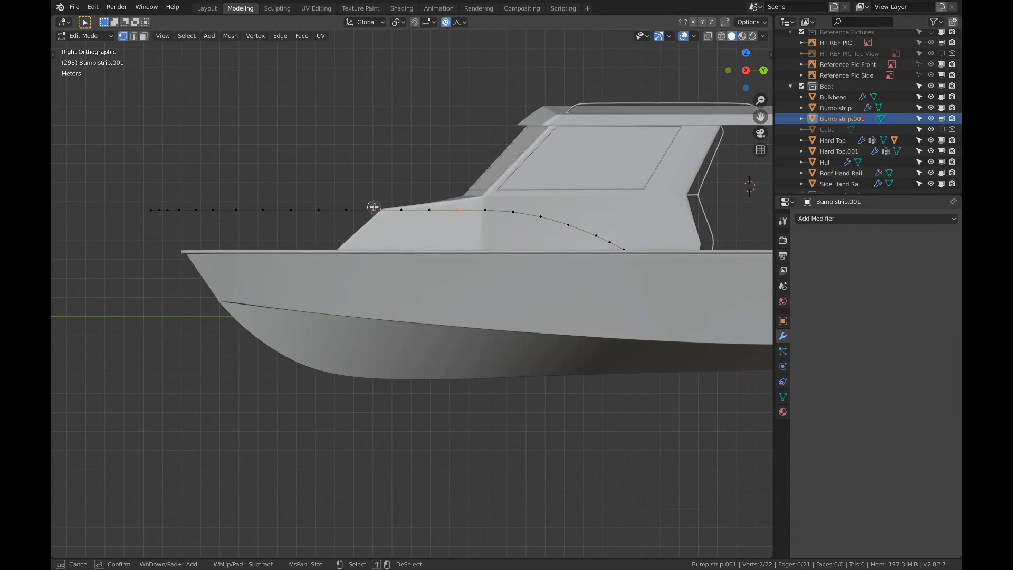
pyautogui.click(263, 213)
pyautogui.click(198, 212)
pyautogui.press('a')
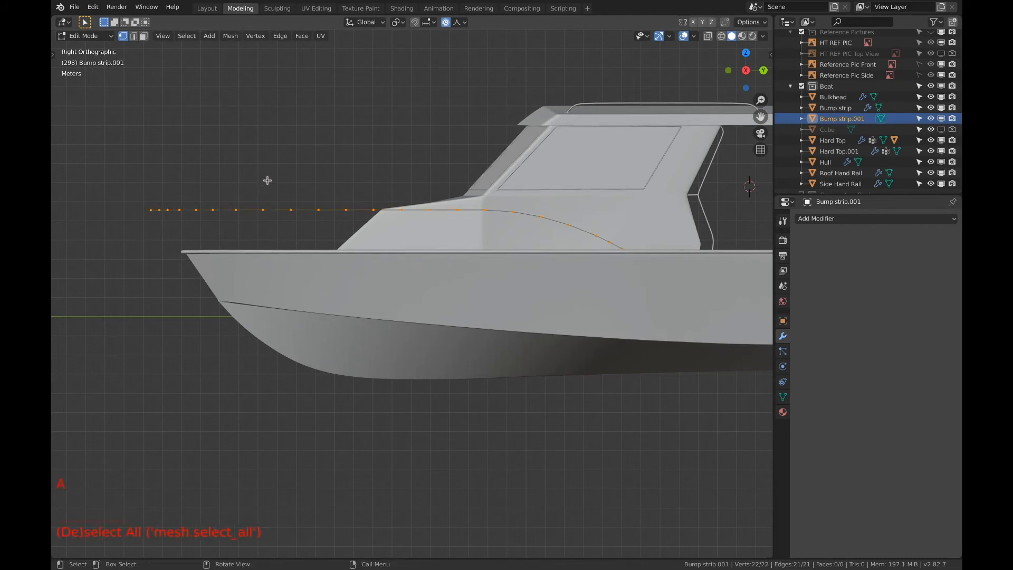
pyautogui.press('a')
pyautogui.press('a')
# Slide the rail vertex above the front of the foredeck aft along its edge by a factor of about 0.398
pyautogui.click(268, 197)
pyautogui.press('g')
pyautogui.press('g')
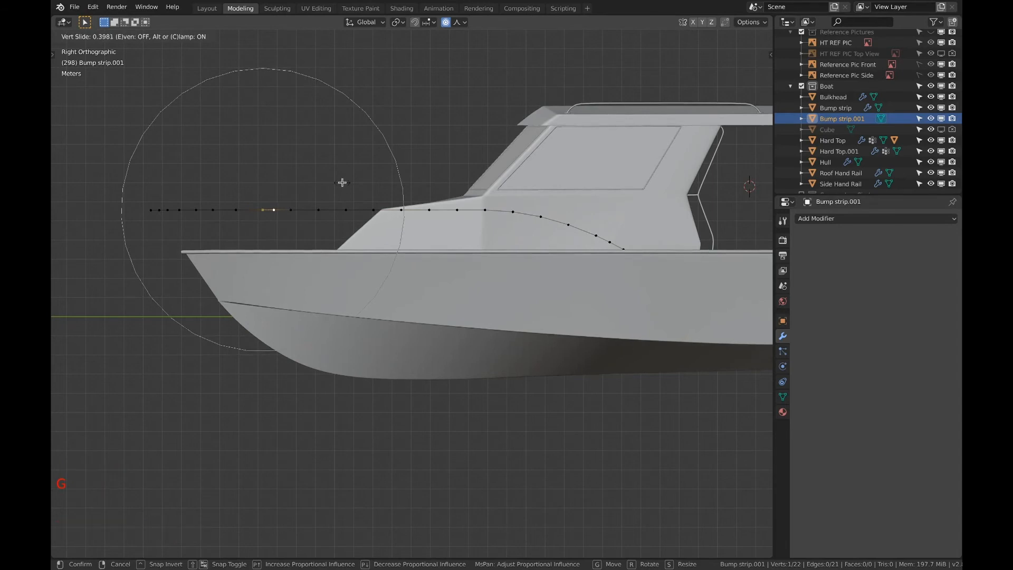
pyautogui.click(342, 182)
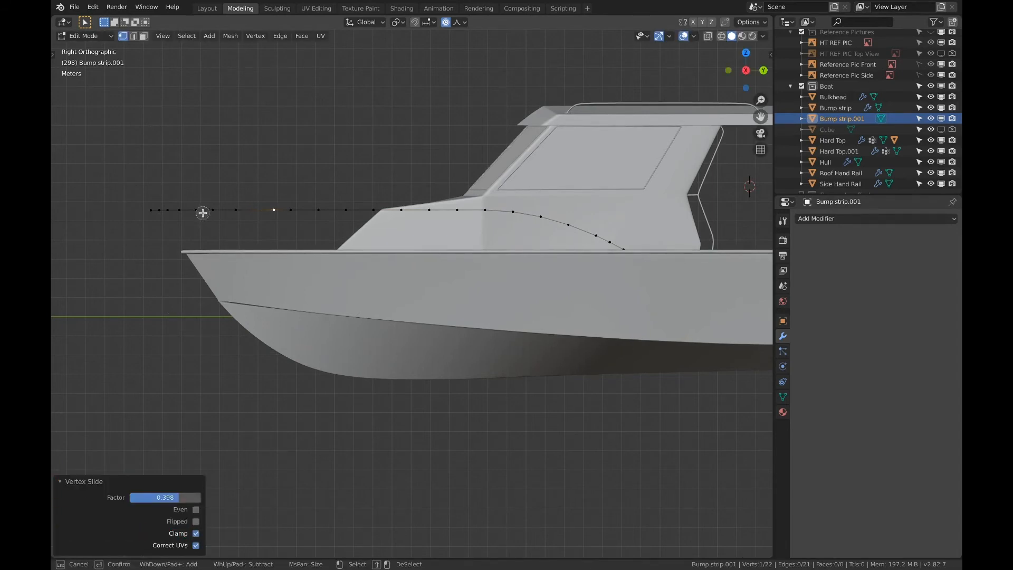
# Add the foremost post location to the vertex selection and extrude the four rail vertices 1.16 m in Y and -2.13 m in Z
pyautogui.keyDown('shift'); pyautogui.click(197, 210); pyautogui.keyUp('shift')
pyautogui.press('Escape')
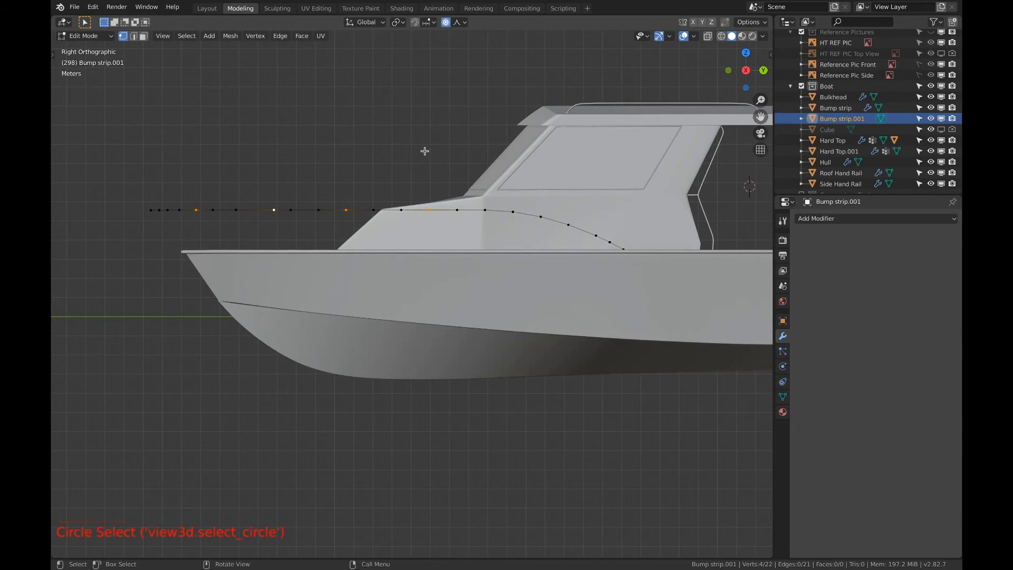
pyautogui.press('e')
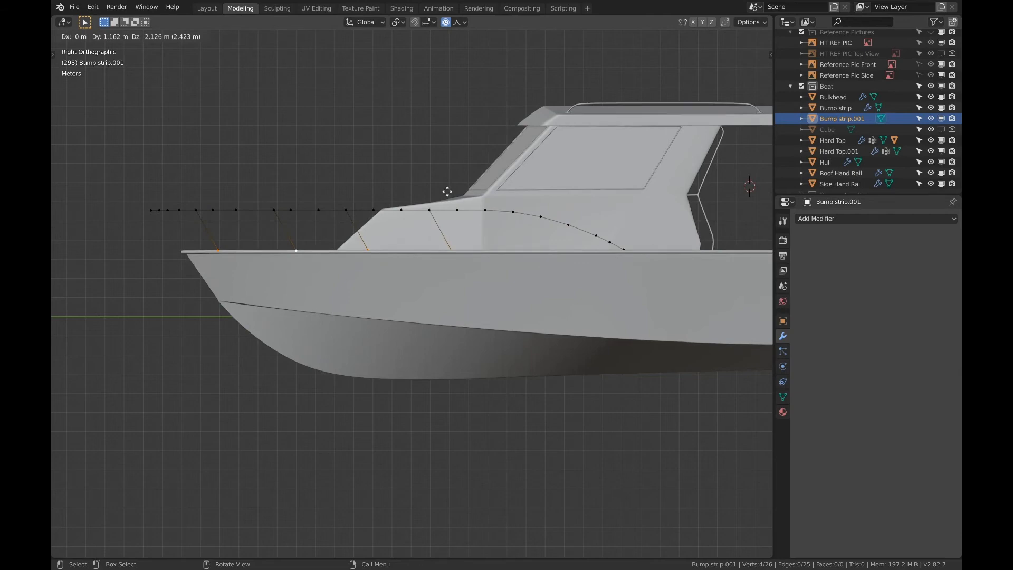
pyautogui.click(447, 192)
# From the top view, turn off proportional editing and move the four post feet inboard about 0.36 m along X
pyautogui.moveTo(447, 192); pyautogui.dragTo(563, 271, button='middle')
pyautogui.scroll(-3, 563, 272)
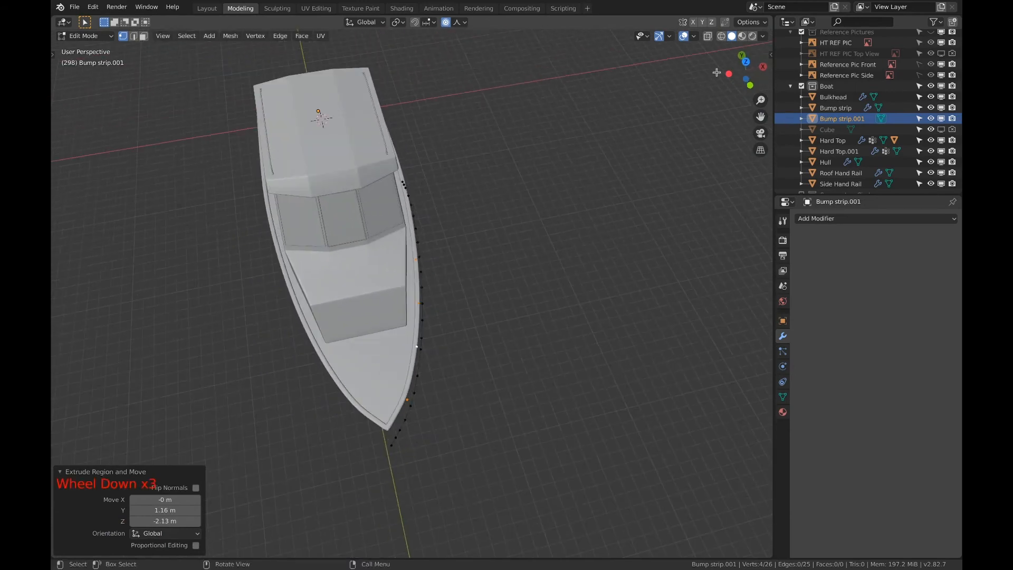
pyautogui.click(738, 61)
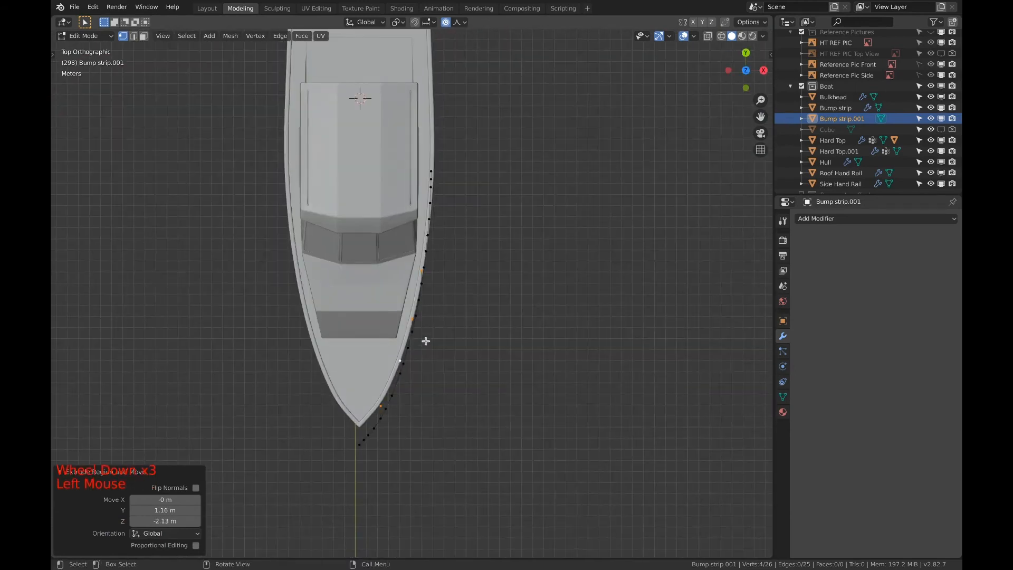
pyautogui.scroll(2, 426, 339)
pyautogui.scroll(4, 426, 339)
pyautogui.scroll(-3, 436, 232)
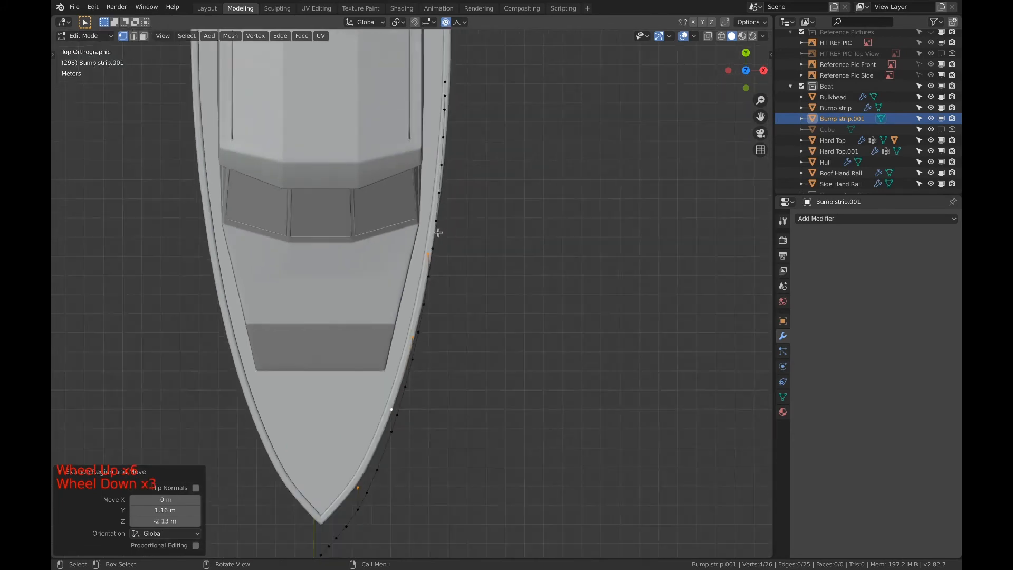
pyautogui.scroll(4, 434, 244)
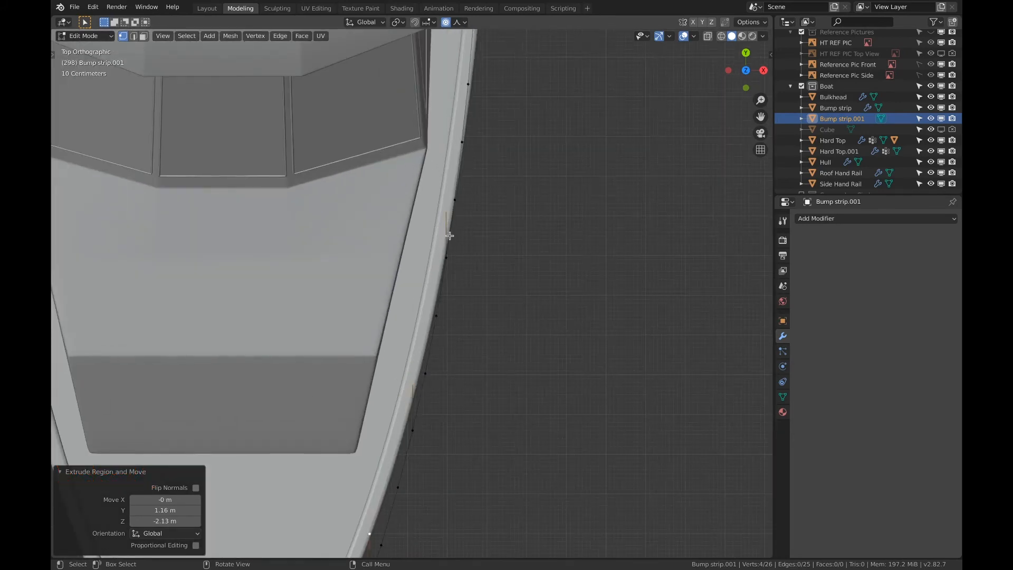
pyautogui.press('g')
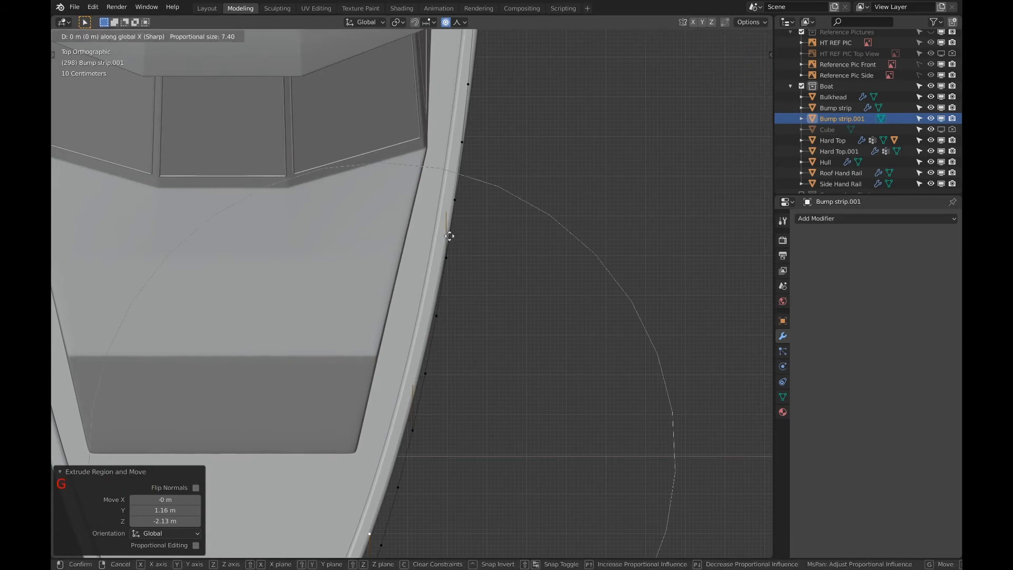
pyautogui.press('Escape')
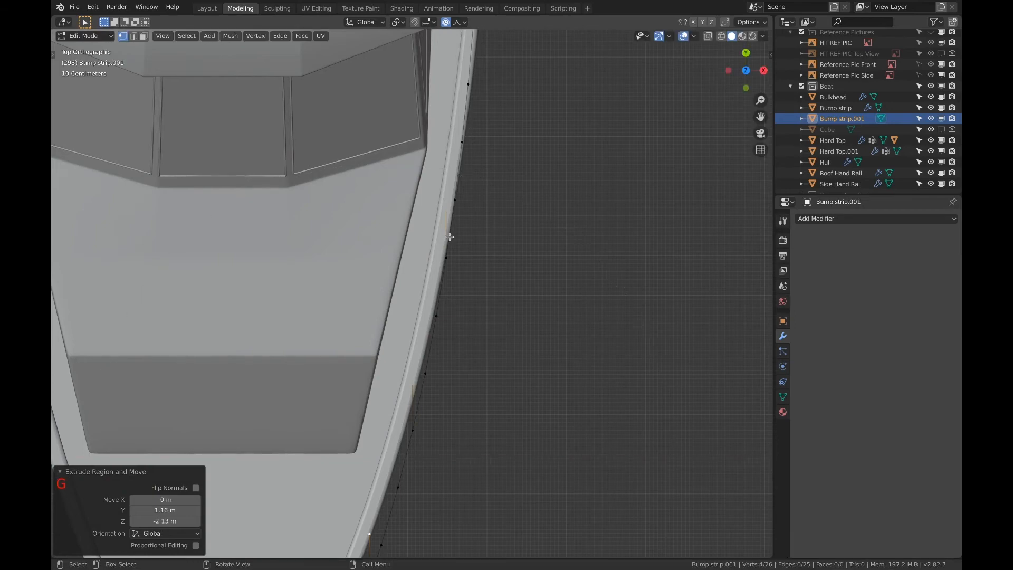
pyautogui.press('o')
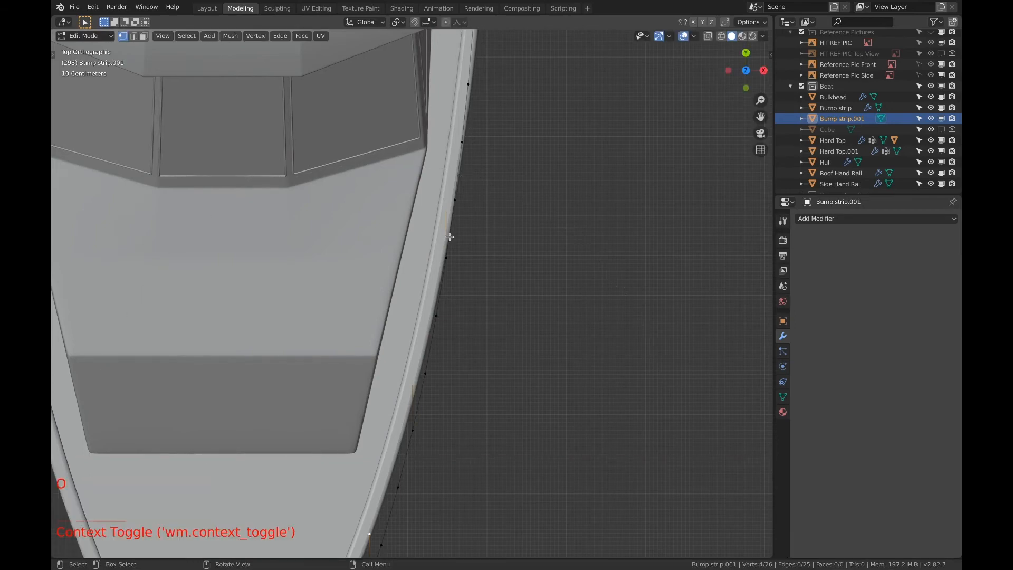
pyautogui.press('g')
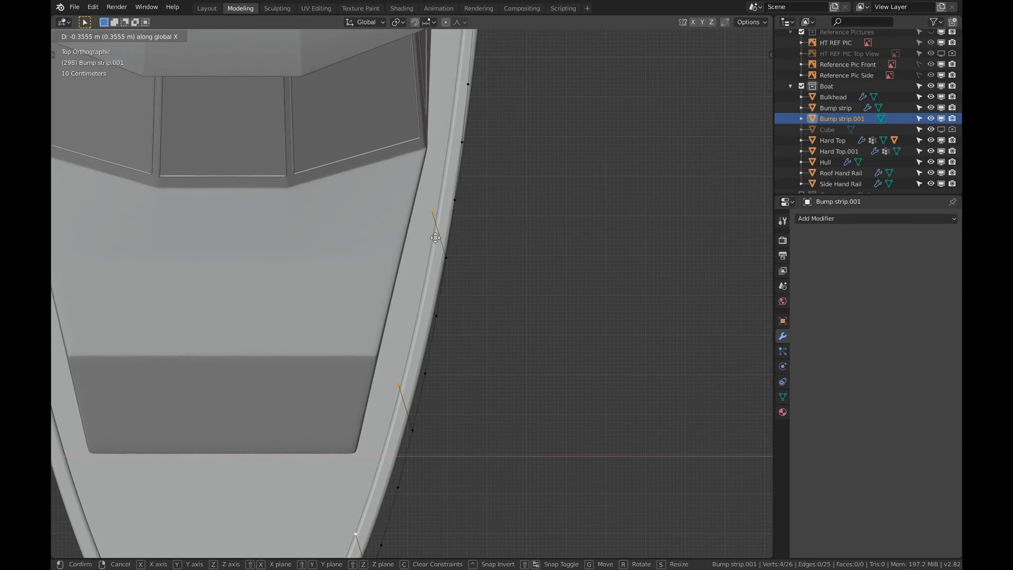
pyautogui.click(433, 238)
# Select only the foremost post's foot through a wireframe view, restore solid shading, and move it inboard about 0.33 m along X
pyautogui.keyDown('shift'); pyautogui.moveTo(421, 446); pyautogui.dragTo(459, 220, button='middle'); pyautogui.keyUp('shift')
pyautogui.keyDown('shift'); pyautogui.moveTo(422, 295); pyautogui.dragTo(441, 235, button='middle'); pyautogui.keyUp('shift')
pyautogui.press('a')
pyautogui.press('a')
pyautogui.press('a')
pyautogui.press('z')
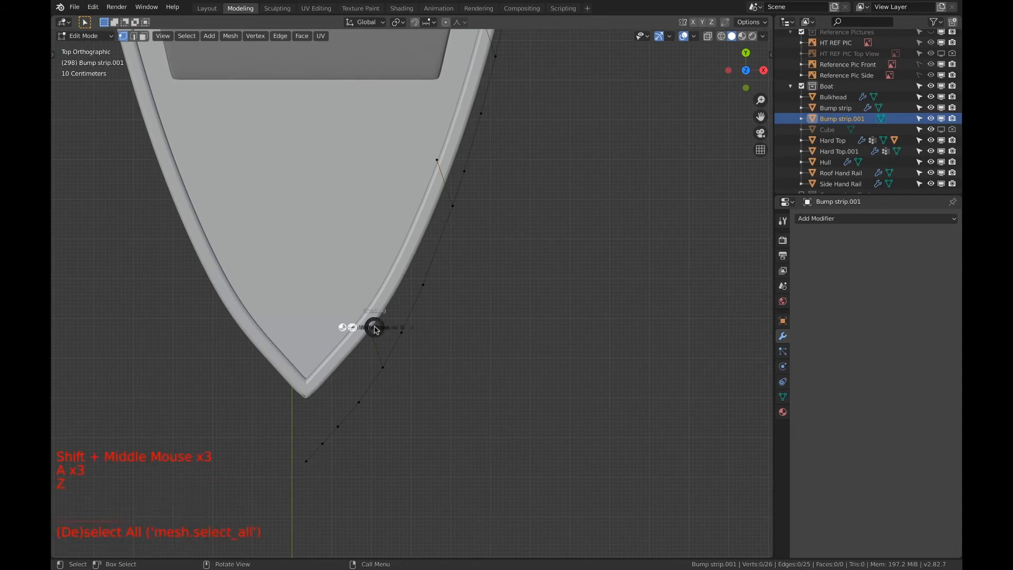
pyautogui.click(308, 329)
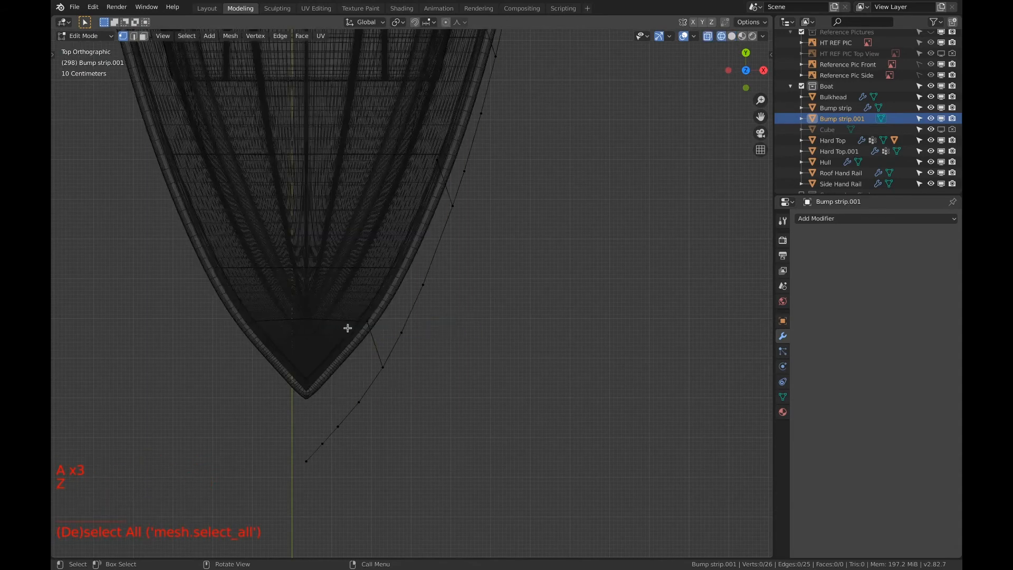
pyautogui.press('c')
pyautogui.click(367, 321)
pyautogui.rightClick(368, 323)
pyautogui.press('z')
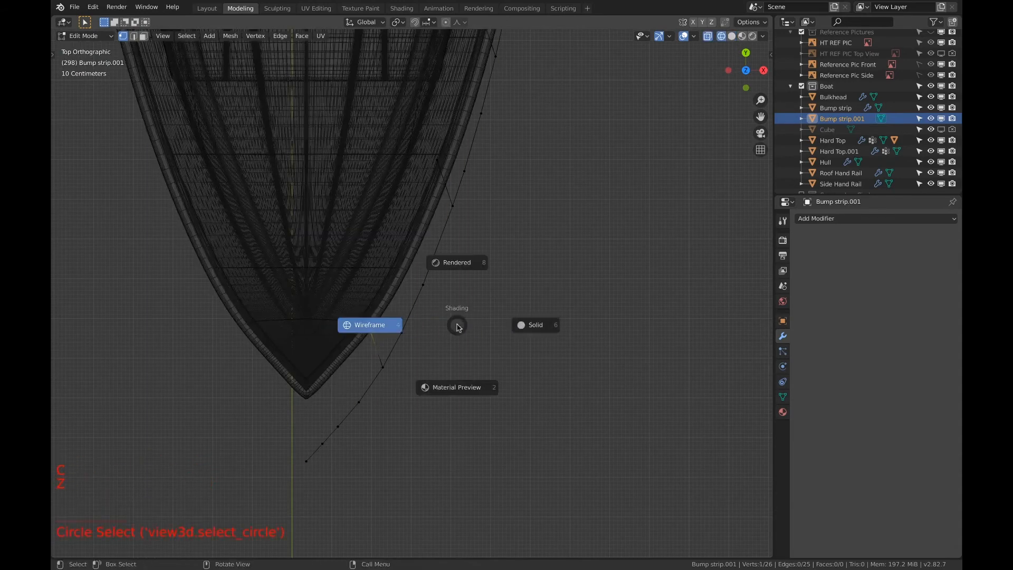
pyautogui.click(515, 323)
pyautogui.press('g')
pyautogui.press('x')
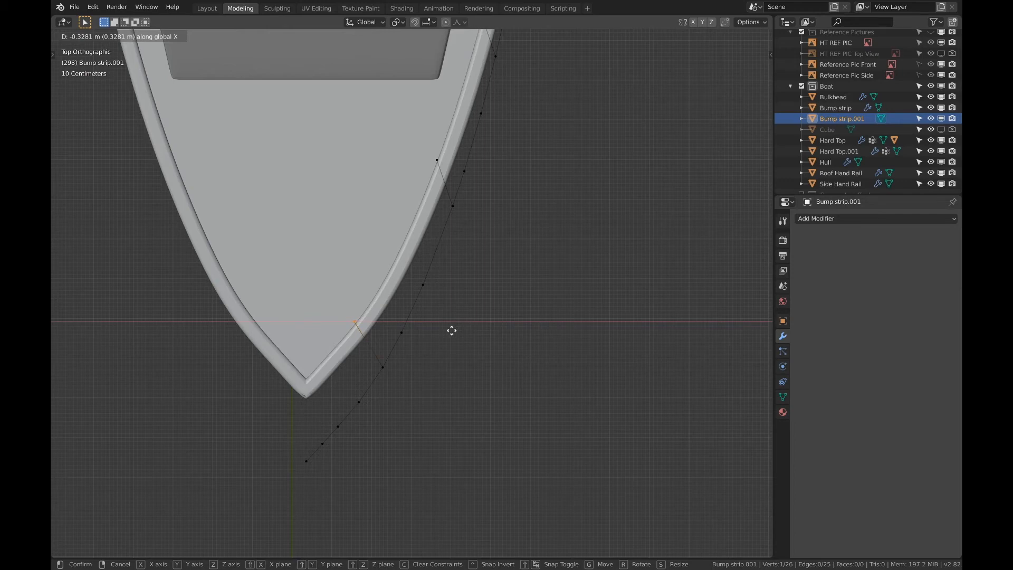
pyautogui.click(452, 330)
# Move the second post's foot from the bow inboard by about 0.096 m along X
pyautogui.click(433, 165)
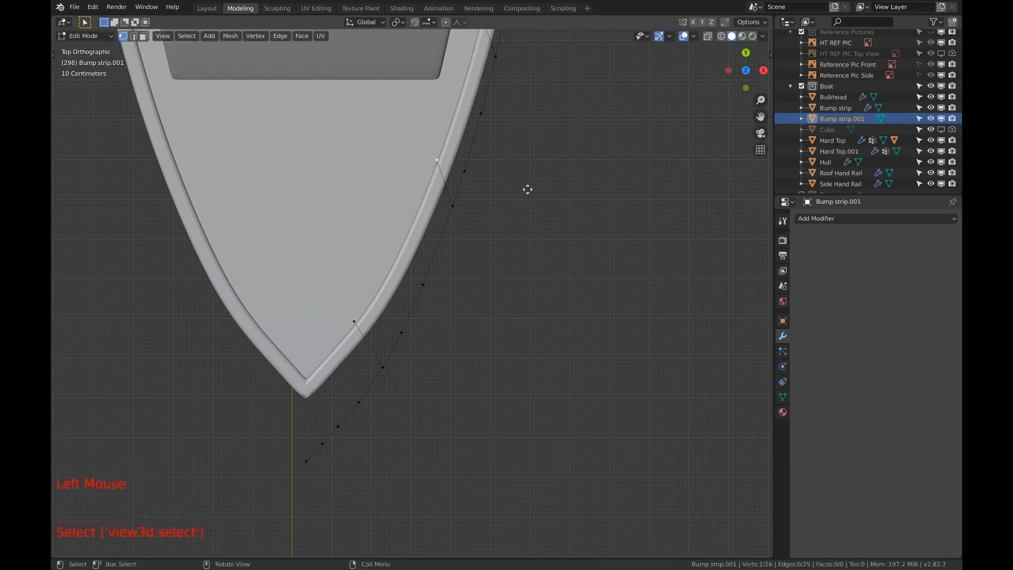
pyautogui.press('g')
pyautogui.press('x')
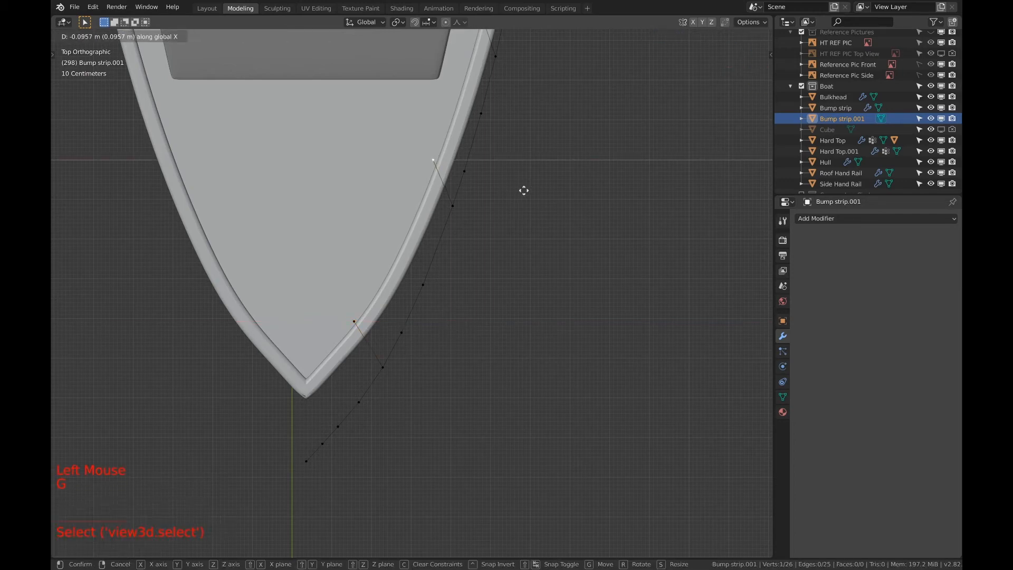
pyautogui.click(524, 191)
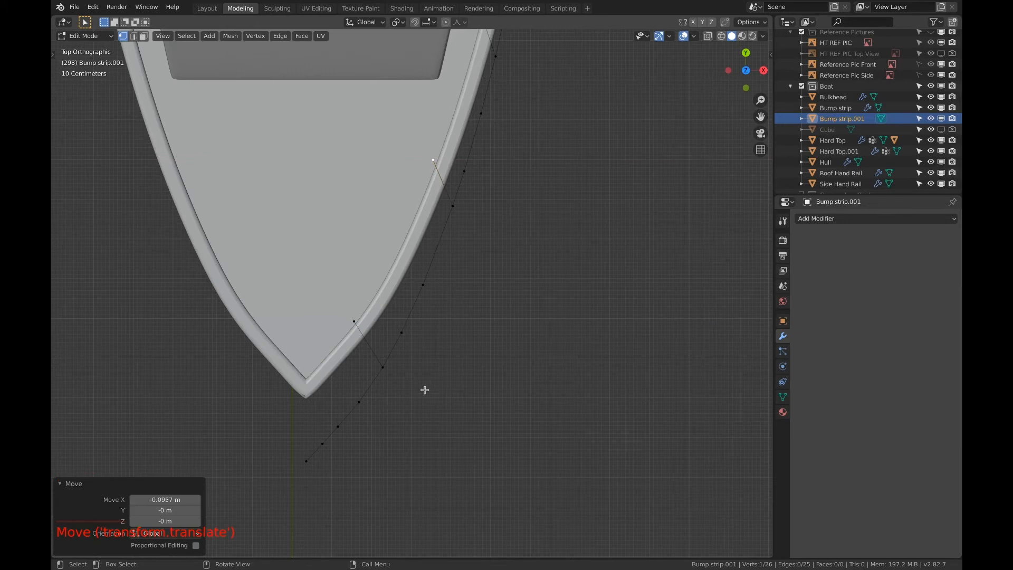
# Move the rail's front end vertex ahead of the bow tip slightly aft along the Y axis
pyautogui.keyDown('shift'); pyautogui.moveTo(455, 361); pyautogui.dragTo(448, 373, button='middle'); pyautogui.keyUp('shift')
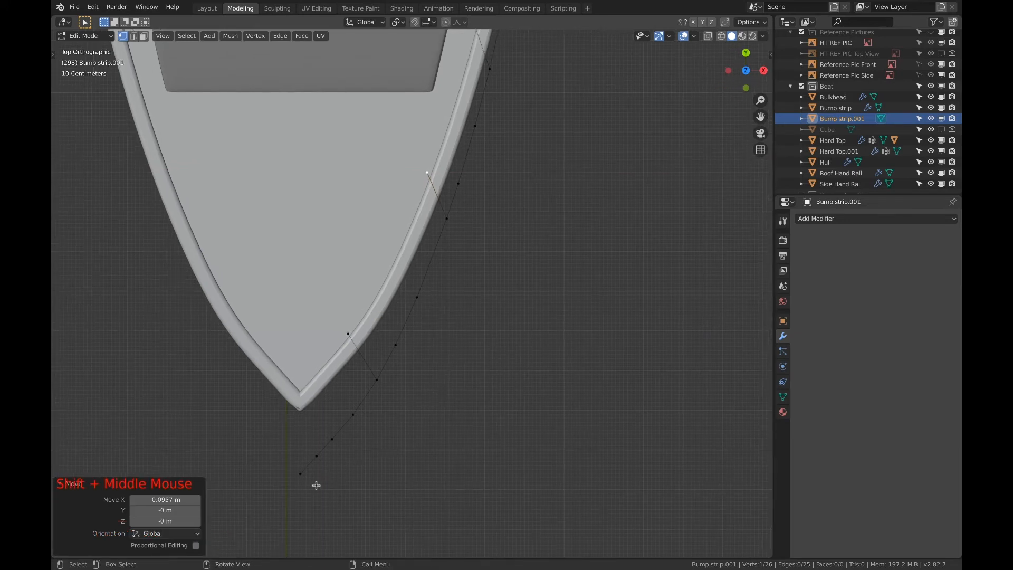
pyautogui.click(297, 475)
pyautogui.keyDown('shift'); pyautogui.moveTo(297, 475); pyautogui.dragTo(408, 364, button='middle'); pyautogui.keyUp('shift')
pyautogui.scroll(2, 355, 420)
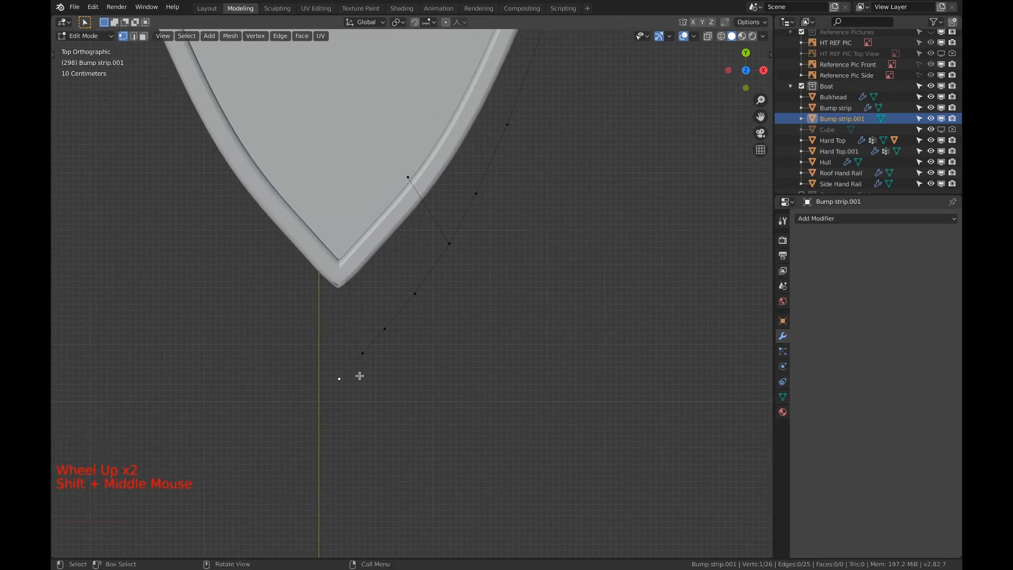
pyautogui.press('g')
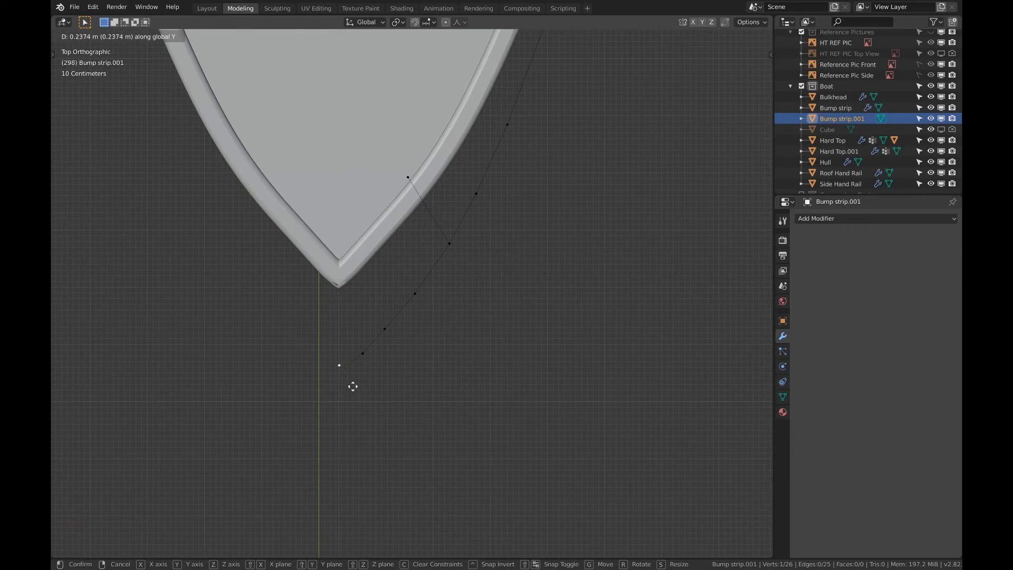
pyautogui.click(352, 394)
# Select the whole rail mesh, return to Object Mode, and convert it with Curve from Mesh/Text
pyautogui.moveTo(457, 332); pyautogui.dragTo(366, 251, button='middle')
pyautogui.keyDown('shift'); pyautogui.moveTo(549, 284); pyautogui.dragTo(394, 242, button='middle'); pyautogui.keyUp('shift')
pyautogui.scroll(-4, 424, 269)
pyautogui.scroll(-1, 403, 275)
pyautogui.press('a')
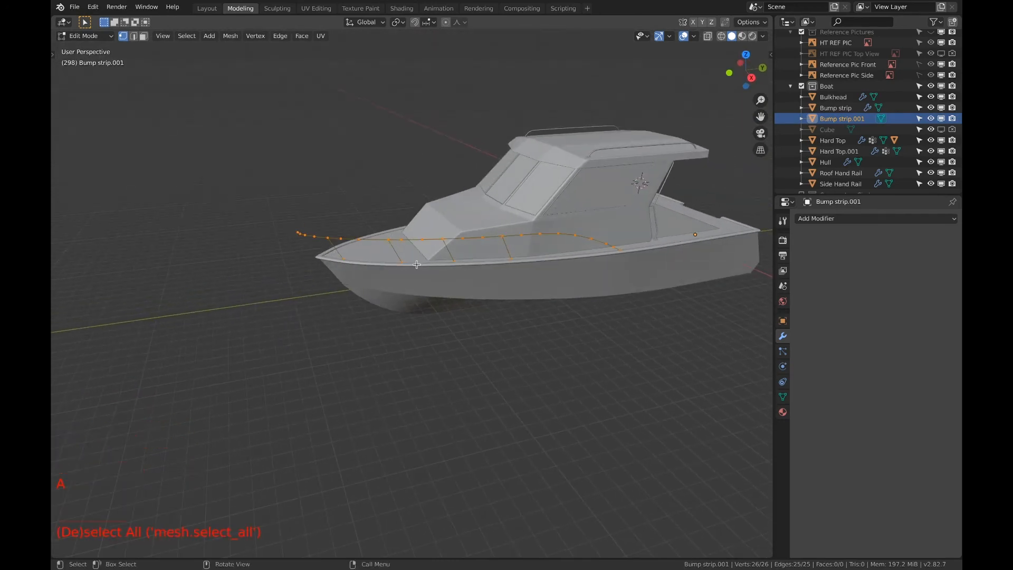
pyautogui.press('Tab')
pyautogui.press('F3')
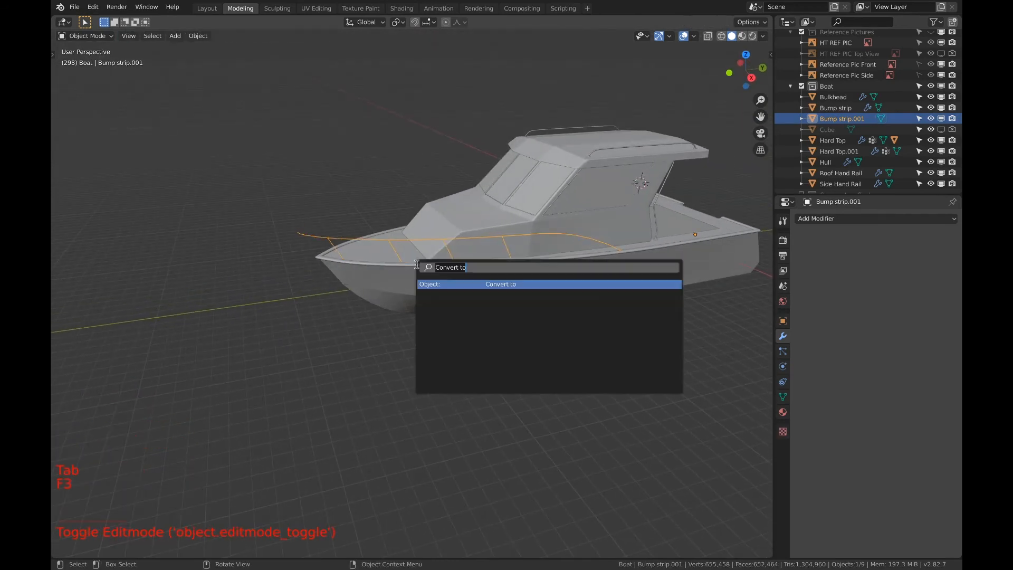
pyautogui.click(476, 284)
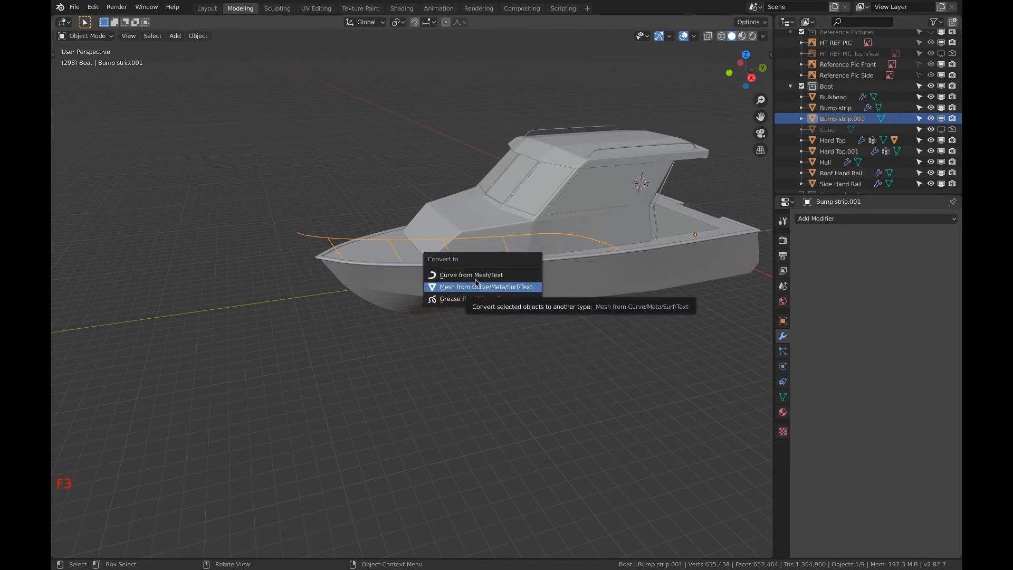
pyautogui.click(454, 275)
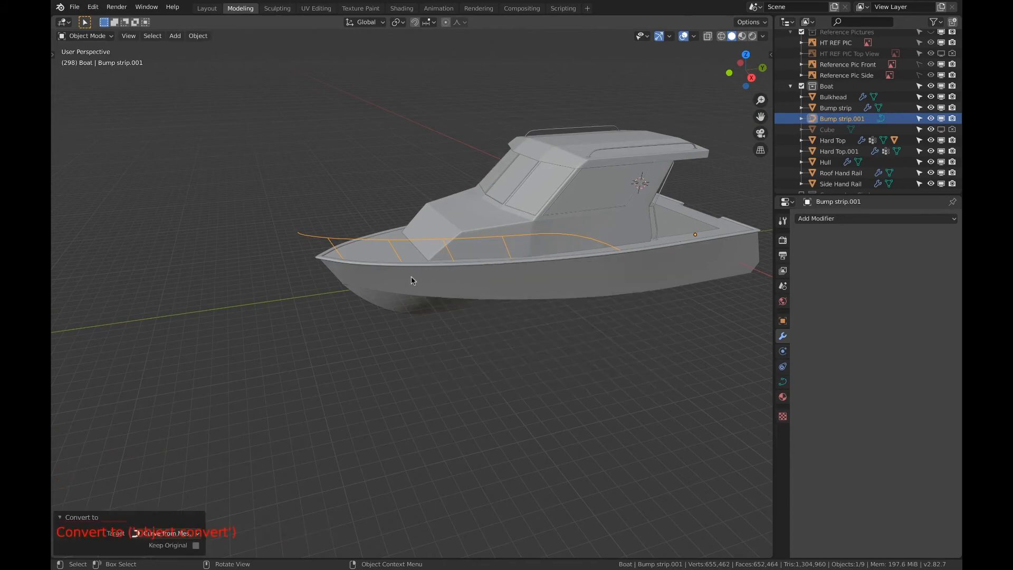
# Thicken the bow rail curve into a tube with a bevel depth of 0.04 m
pyautogui.click(783, 381)
pyautogui.scroll(-20, 862, 390)
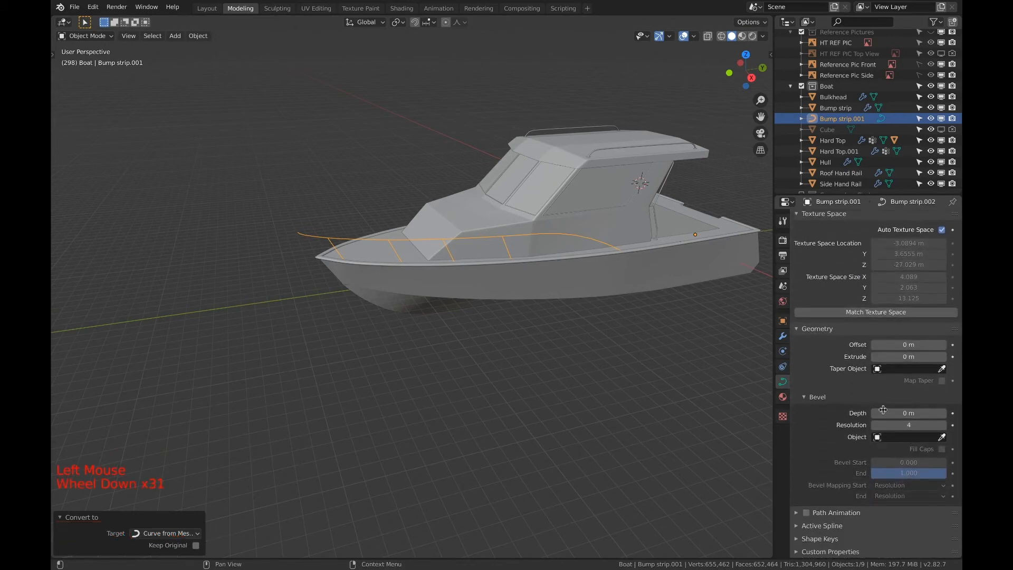
pyautogui.moveTo(883, 413); pyautogui.dragTo(897, 412)
pyautogui.click(945, 413)
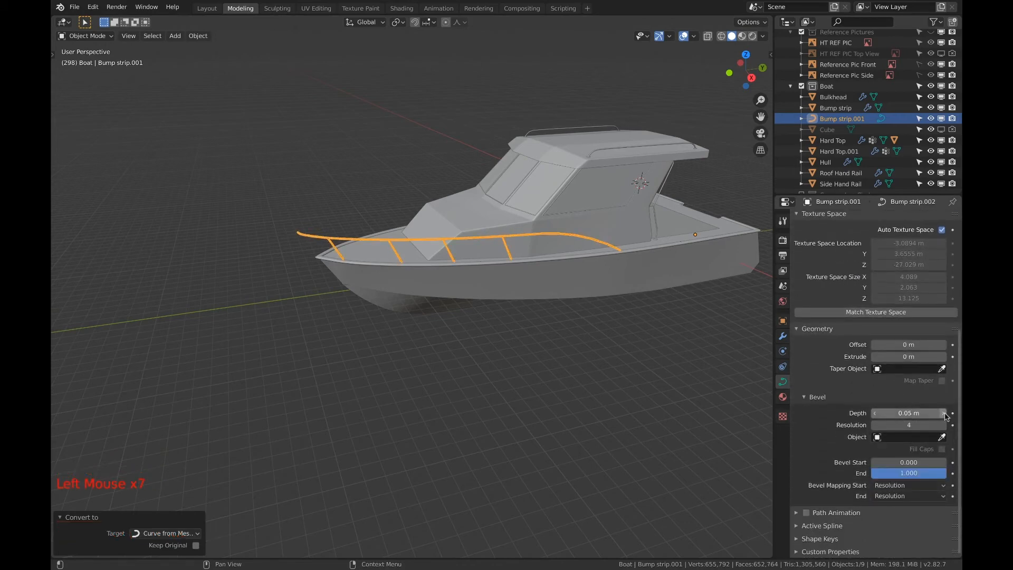
pyautogui.click(874, 413)
# Examine the bow rail's tube thickness, its post joints, and where the post feet meet the deck edge
pyautogui.scroll(4, 382, 241)
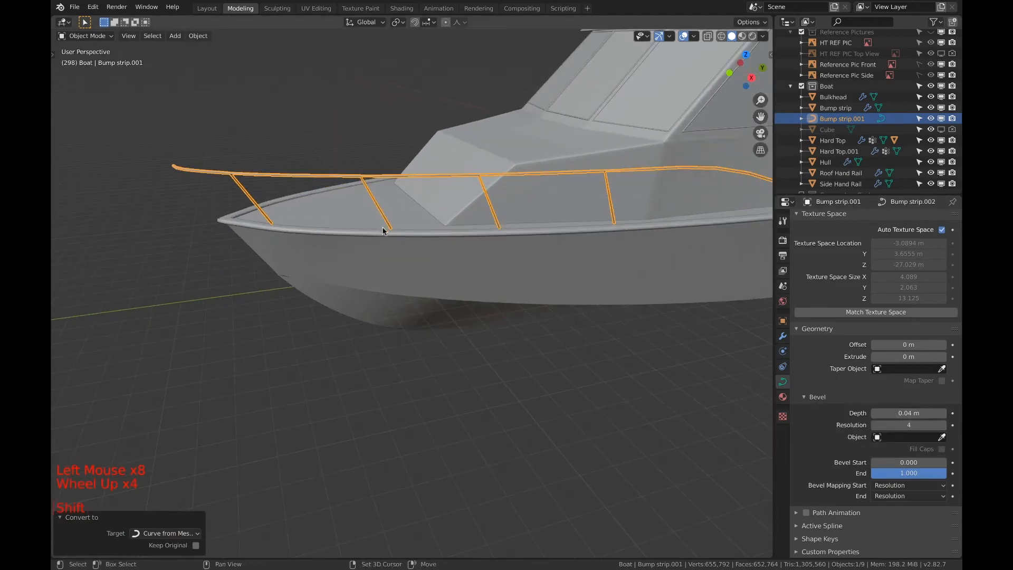
pyautogui.keyDown('shift'); pyautogui.moveTo(382, 231); pyautogui.dragTo(295, 251, button='middle'); pyautogui.keyUp('shift')
pyautogui.keyDown('shift'); pyautogui.scroll(1, 379, 243); pyautogui.keyUp('shift')
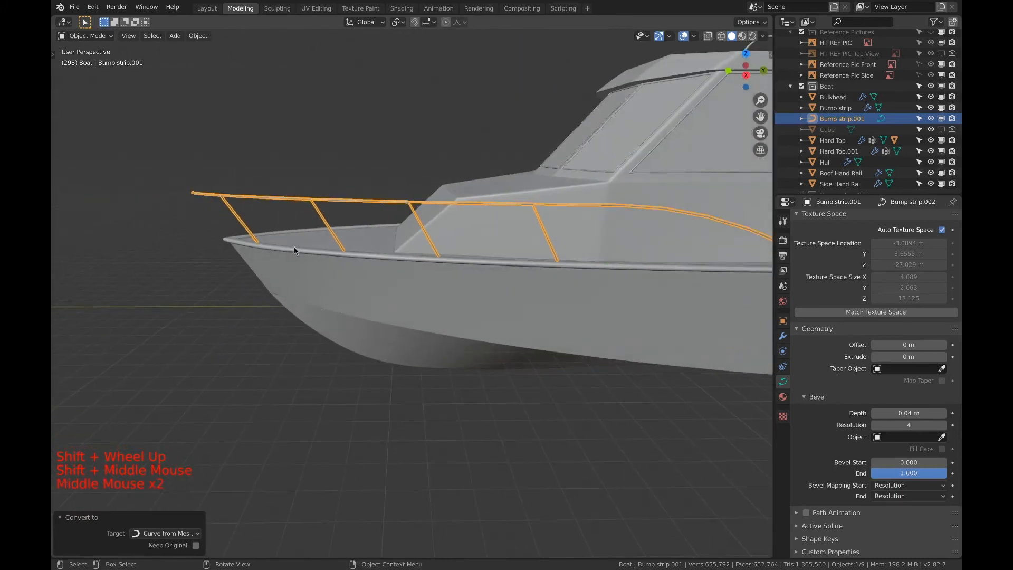
pyautogui.scroll(-1, 294, 251)
pyautogui.keyDown('shift'); pyautogui.moveTo(596, 172); pyautogui.dragTo(499, 197, button='middle'); pyautogui.keyUp('shift')
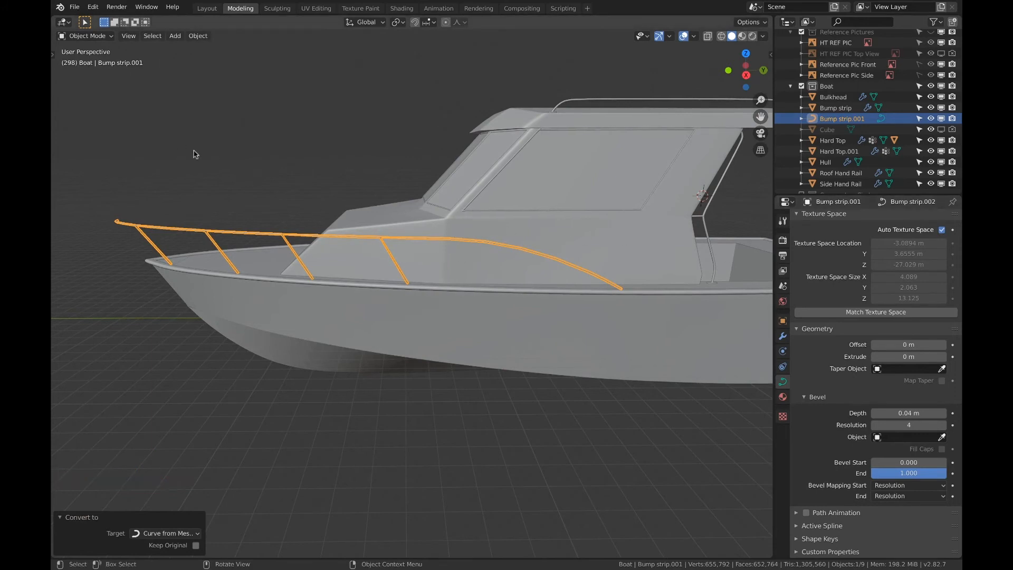
pyautogui.keyDown('shift'); pyautogui.moveTo(196, 154); pyautogui.dragTo(248, 153, button='middle'); pyautogui.keyUp('shift')
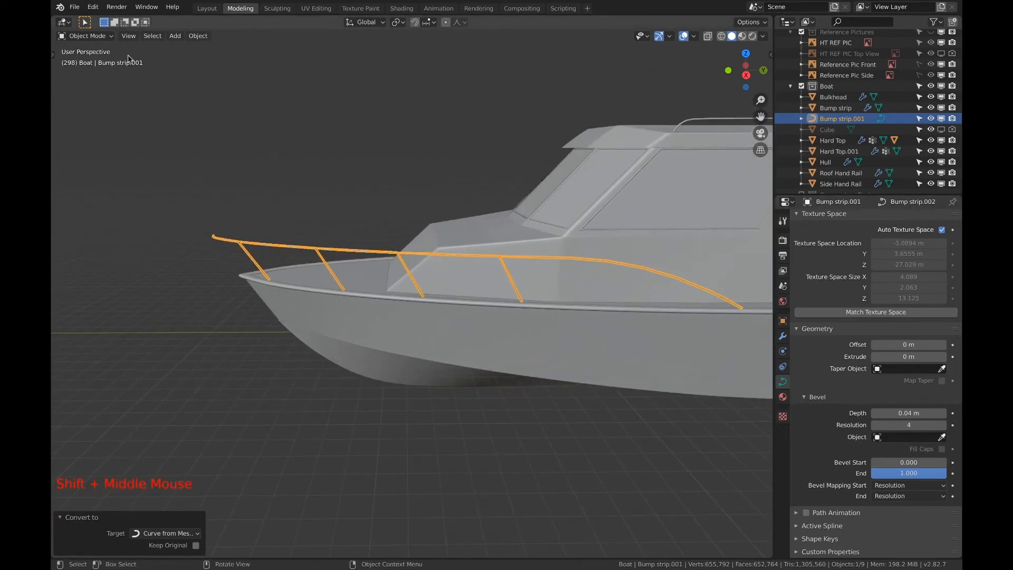
pyautogui.scroll(6, 496, 232)
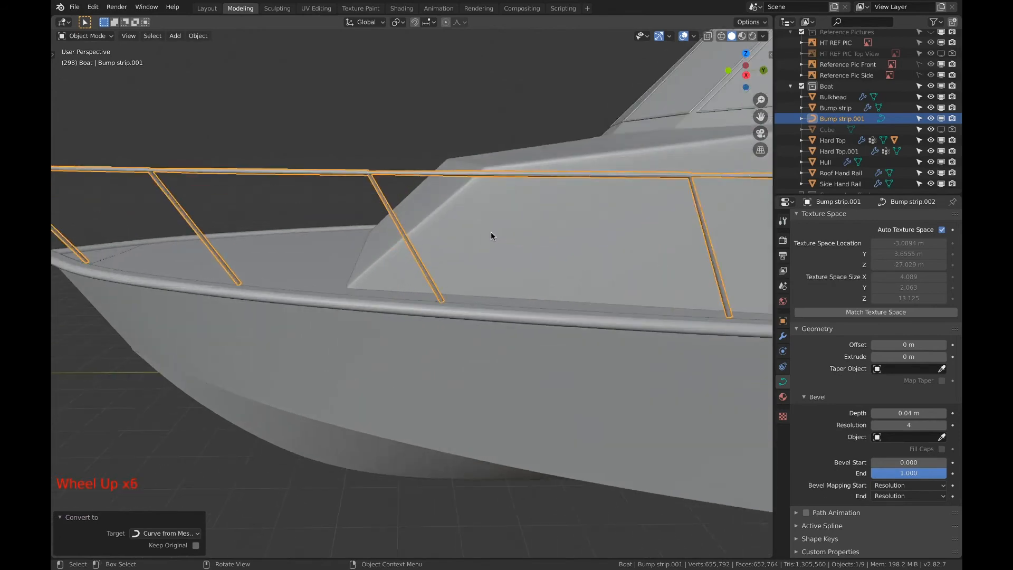
pyautogui.scroll(1, 491, 236)
pyautogui.moveTo(393, 178); pyautogui.dragTo(427, 210, button='middle')
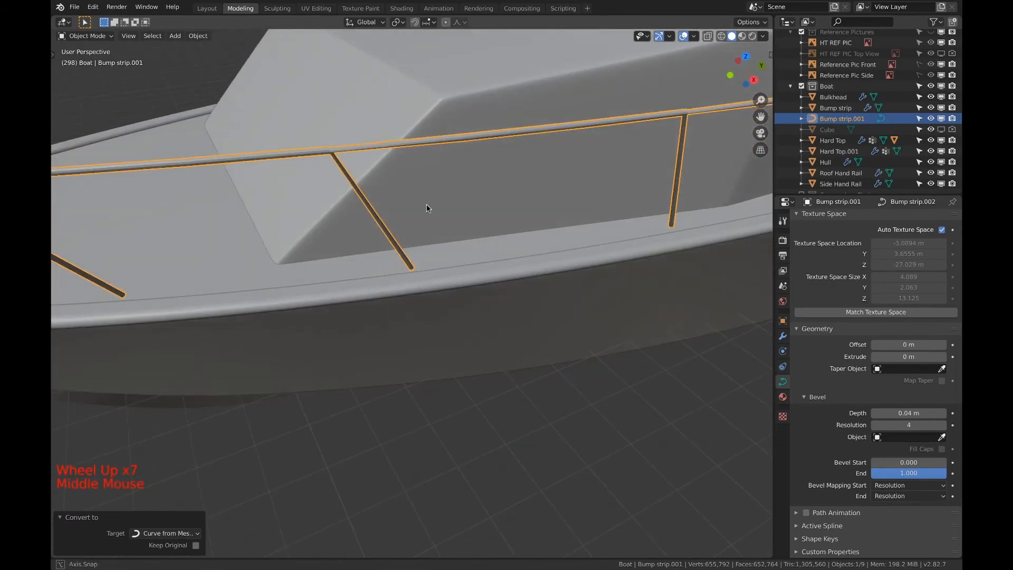
pyautogui.scroll(-1, 372, 181)
pyautogui.scroll(2, 331, 151)
pyautogui.scroll(2, 331, 148)
pyautogui.keyDown('shift'); pyautogui.moveTo(353, 169); pyautogui.dragTo(422, 256, button='middle'); pyautogui.keyUp('shift')
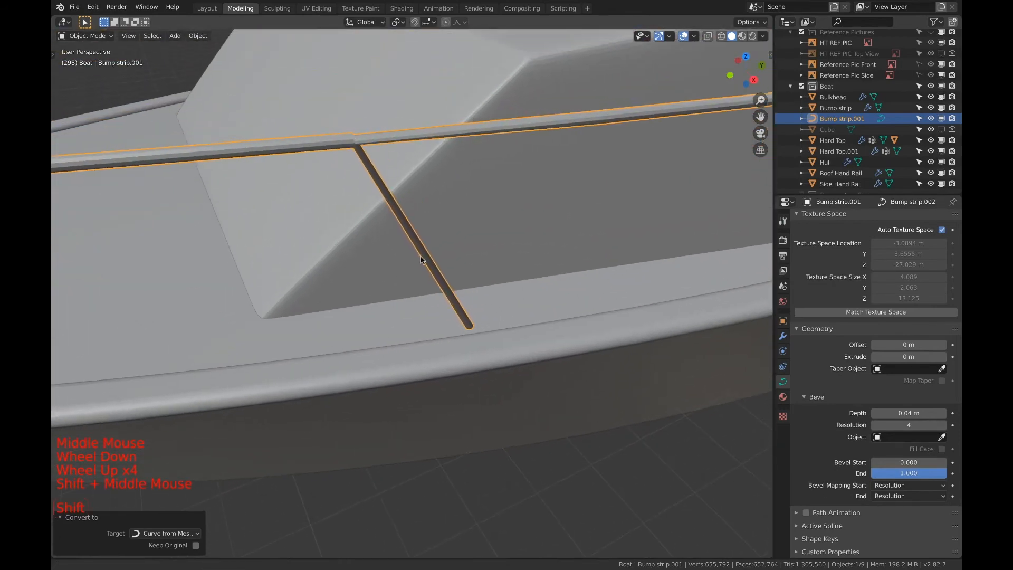
pyautogui.scroll(-1, 347, 141)
pyautogui.scroll(1, 346, 140)
pyautogui.scroll(2, 347, 140)
pyautogui.keyDown('shift'); pyautogui.moveTo(348, 140); pyautogui.dragTo(344, 210, button='middle'); pyautogui.keyUp('shift')
pyautogui.scroll(-6, 344, 210)
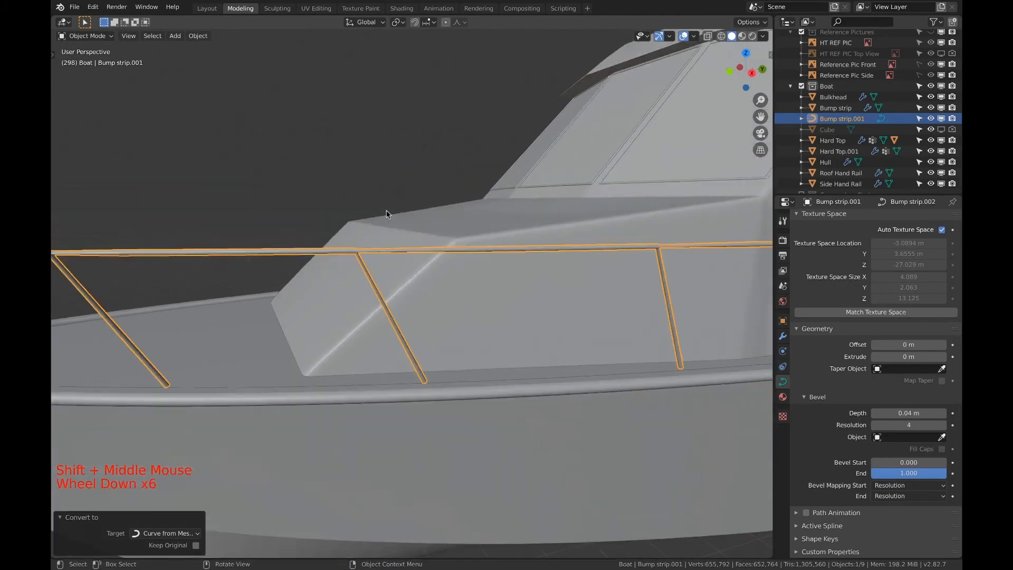
pyautogui.keyDown('shift'); pyautogui.moveTo(517, 322); pyautogui.dragTo(238, 226, button='middle'); pyautogui.keyUp('shift')
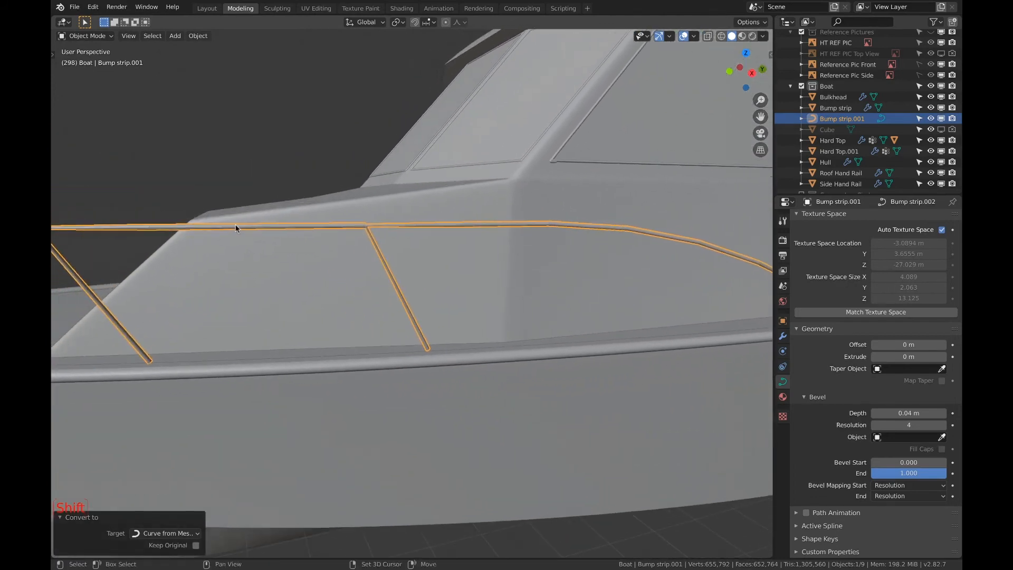
# Convert the bow rail curve back into a mesh with Mesh from Curve
pyautogui.scroll(5, 361, 226)
pyautogui.scroll(-1, 346, 195)
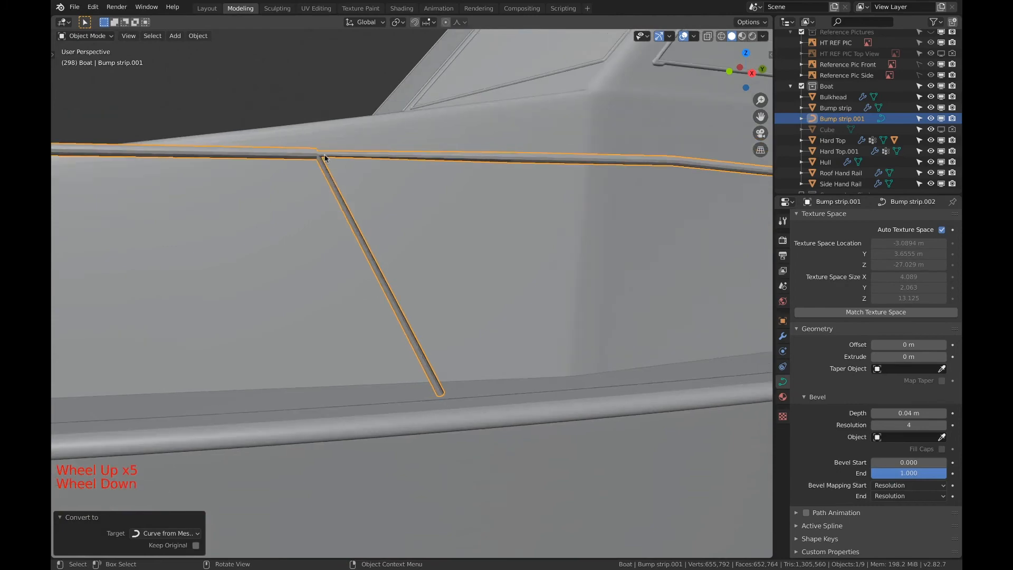
pyautogui.keyDown('shift'); pyautogui.moveTo(318, 151); pyautogui.dragTo(468, 173, button='middle'); pyautogui.keyUp('shift')
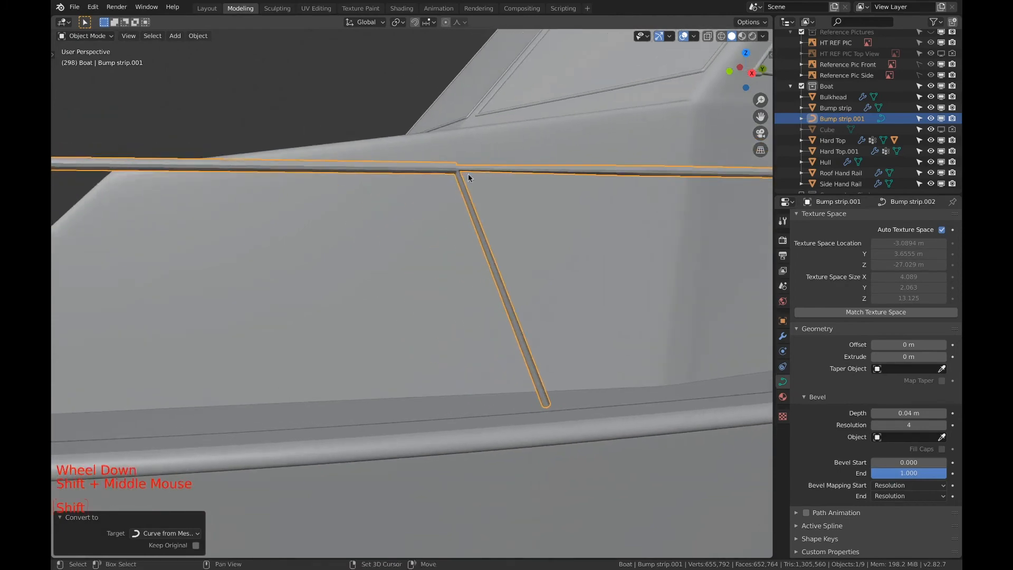
pyautogui.scroll(-7, 346, 188)
pyautogui.moveTo(346, 188); pyautogui.dragTo(338, 211, button='middle')
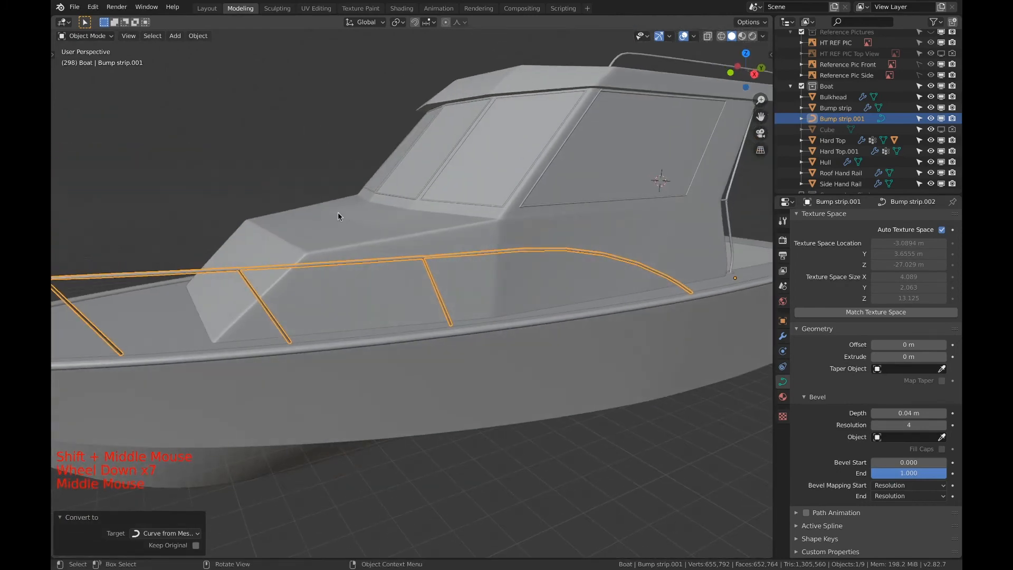
pyautogui.press('F3')
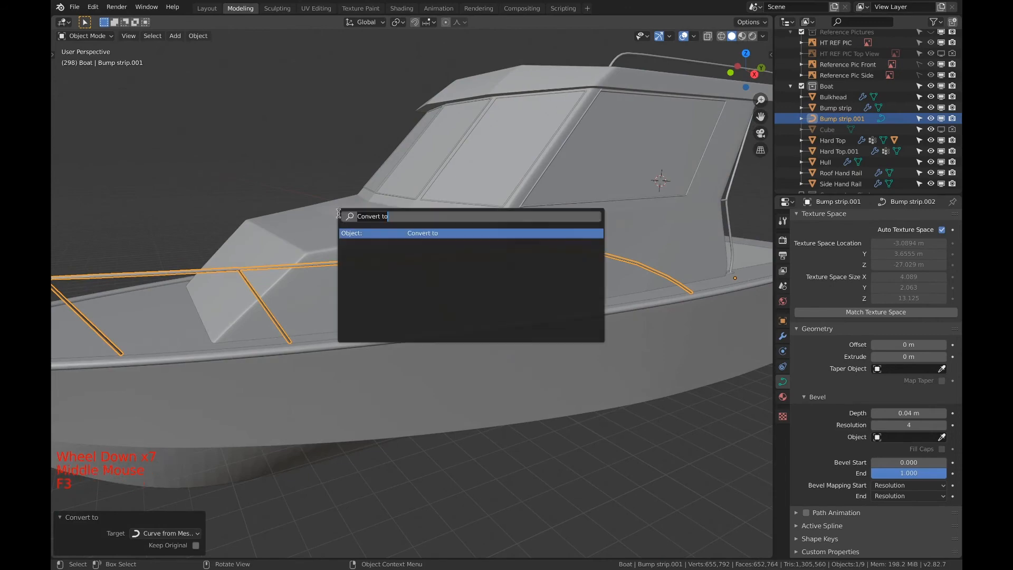
pyautogui.click(389, 236)
pyautogui.click(386, 247)
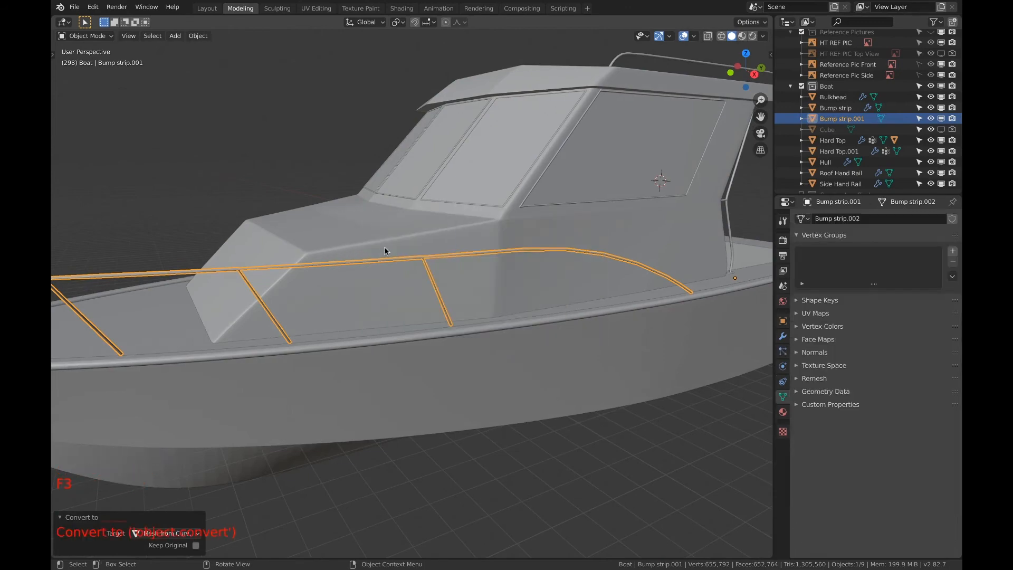
# Enter Edit Mode on the bow rail mesh and show it in wireframe around the slanted post's top joint
pyautogui.press('Tab')
pyautogui.scroll(5, 439, 258)
pyautogui.scroll(2, 438, 257)
pyautogui.keyDown('shift'); pyautogui.scroll(1, 445, 256); pyautogui.keyUp('shift')
pyautogui.keyDown('shift'); pyautogui.moveTo(446, 256); pyautogui.dragTo(308, 357, button='middle'); pyautogui.keyUp('shift')
pyautogui.scroll(-1, 406, 275)
pyautogui.scroll(3, 406, 276)
pyautogui.scroll(-1, 408, 272)
pyautogui.scroll(3, 407, 272)
pyautogui.scroll(-1, 406, 269)
pyautogui.scroll(3, 405, 265)
pyautogui.keyDown('shift'); pyautogui.scroll(1, 395, 274); pyautogui.keyUp('shift')
pyautogui.scroll(-1, 341, 226)
pyautogui.press('c')
pyautogui.press('c')
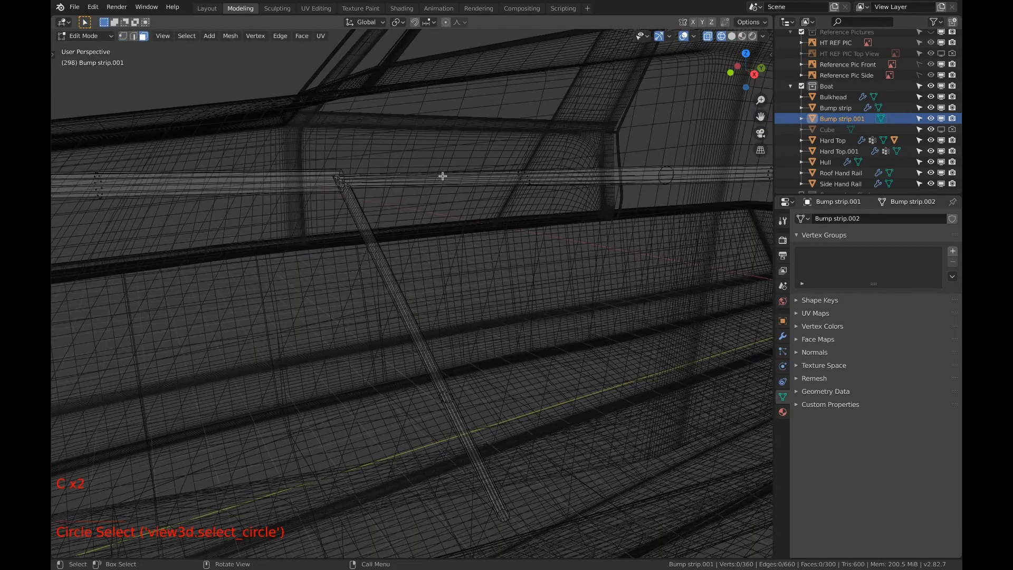
pyautogui.press('c')
pyautogui.moveTo(520, 170); pyautogui.dragTo(528, 190)
pyautogui.rightClick(527, 188)
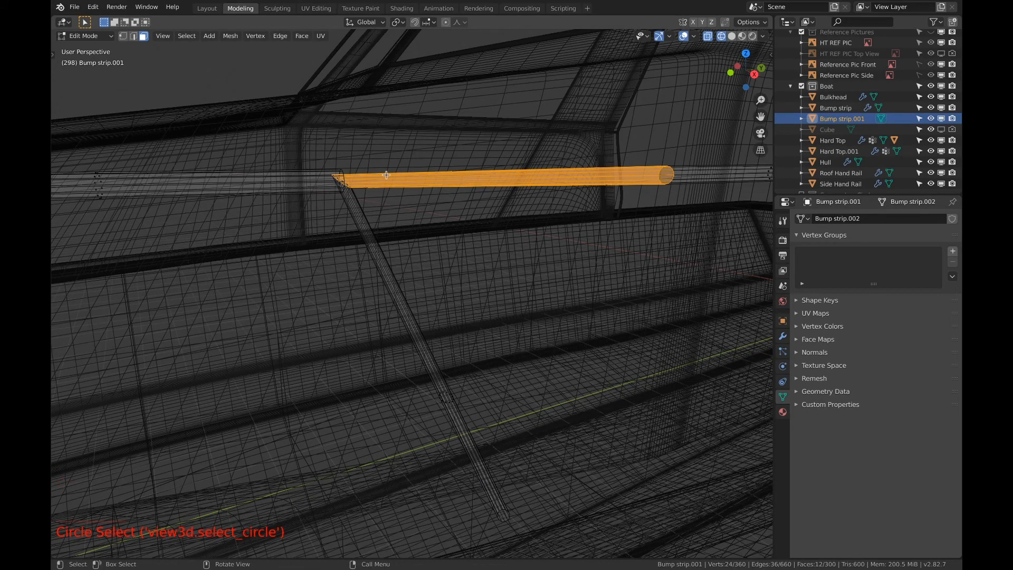
pyautogui.press('1')
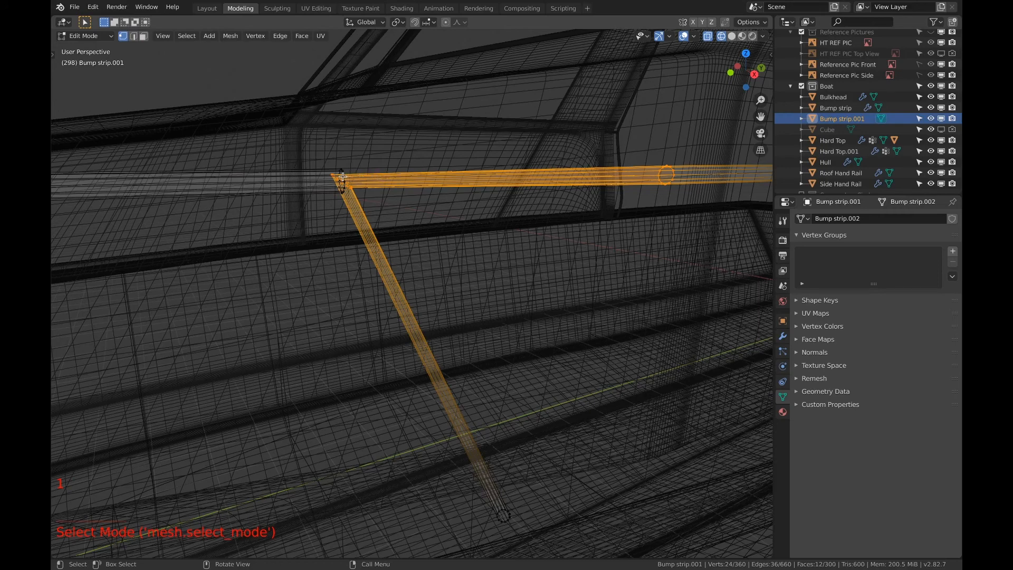
pyautogui.scroll(1, 350, 197)
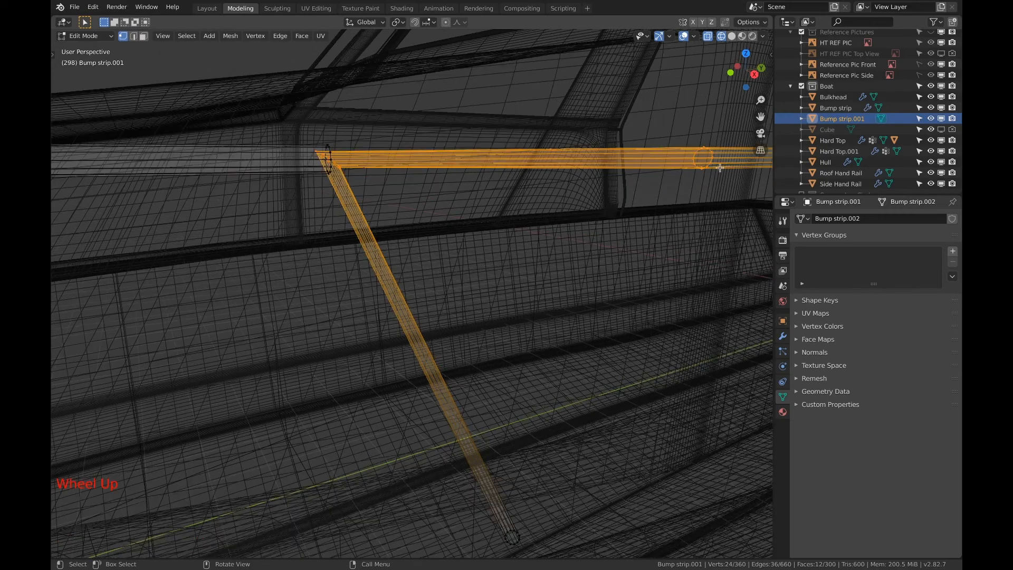
pyautogui.press('a')
pyautogui.press('a')
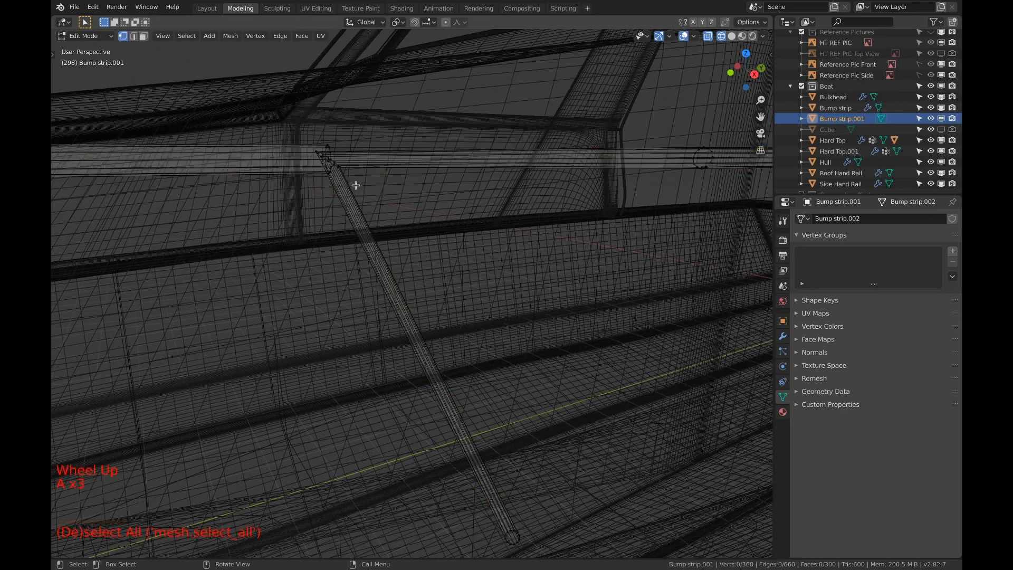
pyautogui.press('a')
# Circle-select the faces of the top rail segment just aft of the post joint, then switch to vertex selection
pyautogui.press('c')
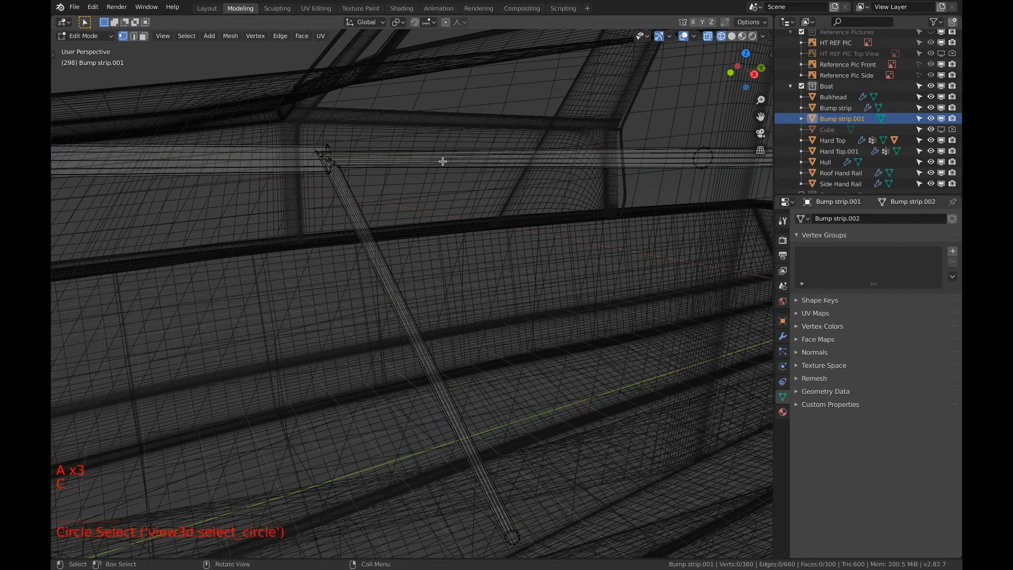
pyautogui.press('3')
pyautogui.press('c')
pyautogui.moveTo(520, 141); pyautogui.dragTo(547, 169)
pyautogui.rightClick(539, 172)
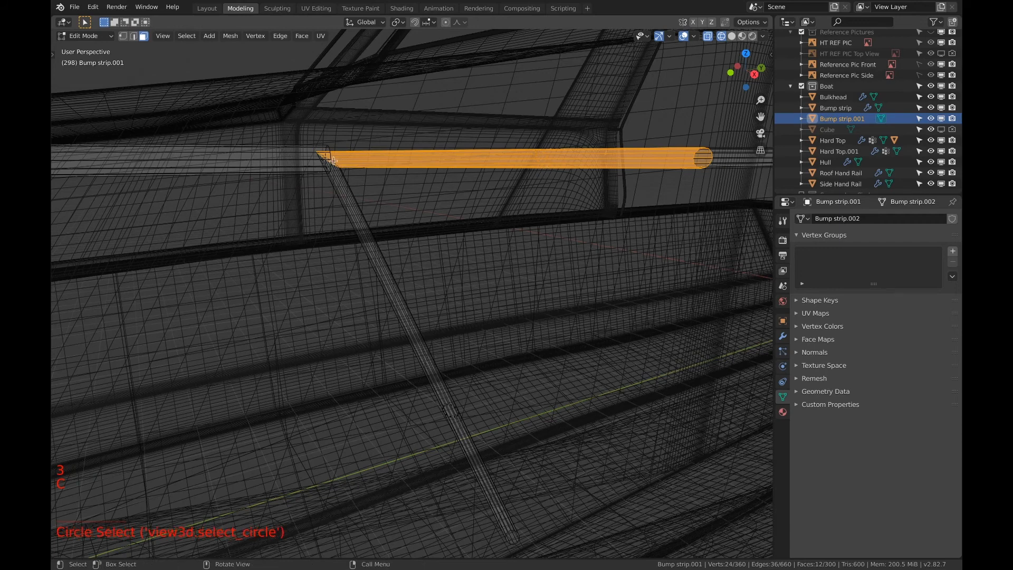
pyautogui.press('1')
pyautogui.press('c')
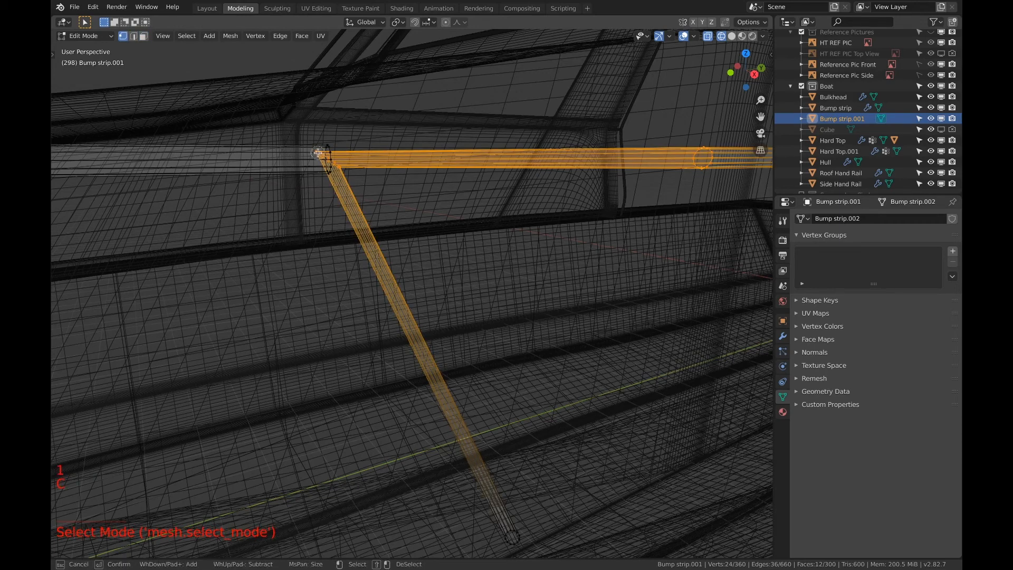
pyautogui.keyDown('shift'); pyautogui.moveTo(324, 158); pyautogui.dragTo(351, 173); pyautogui.keyUp('shift')
pyautogui.rightClick(351, 173)
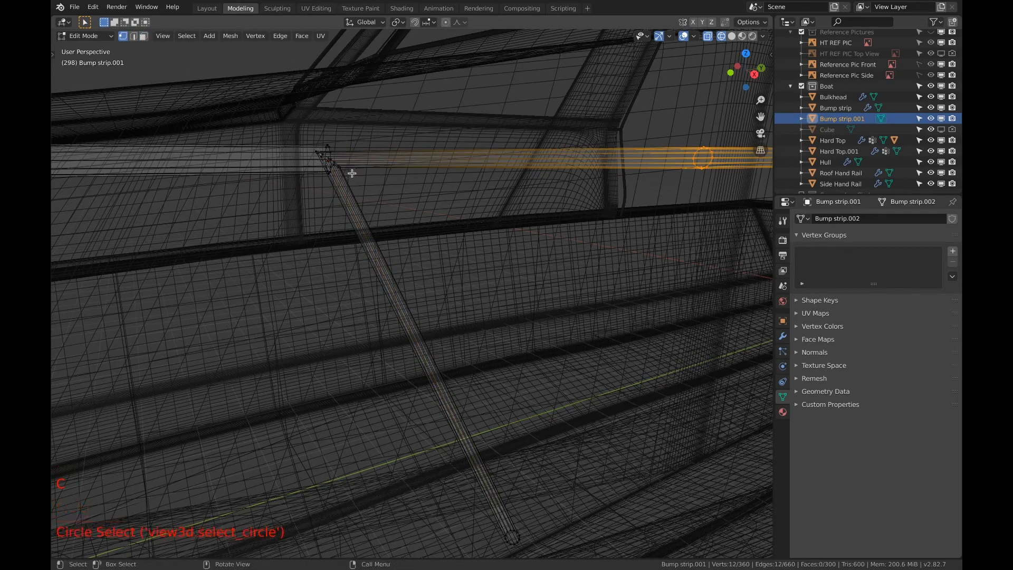
pyautogui.press('super+z')
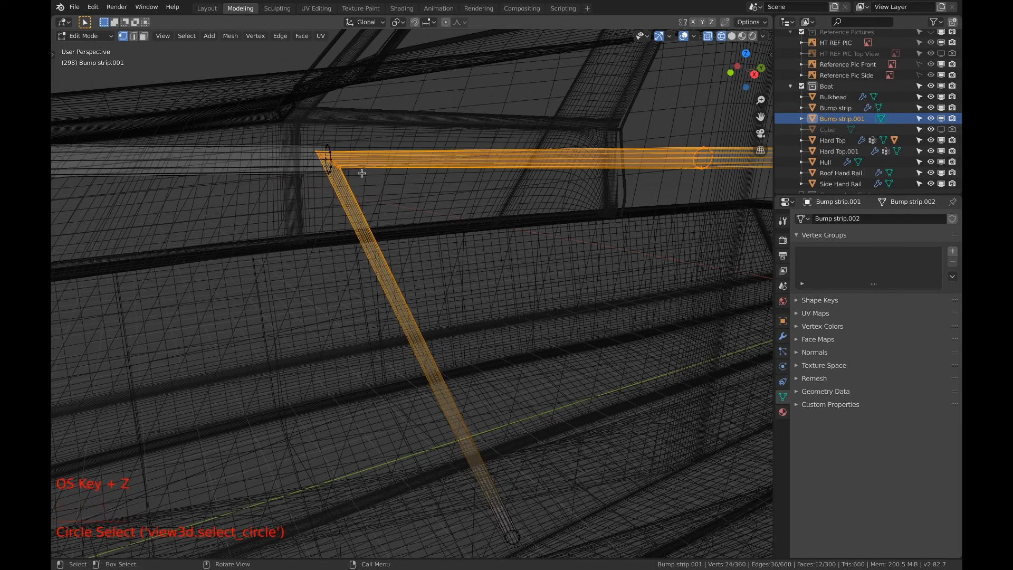
# Deselect the segment's aft-end vertices and rip the remaining vertex ring at the post joint in place
pyautogui.press('c')
pyautogui.keyDown('shift'); pyautogui.click(707, 140); pyautogui.keyUp('shift')
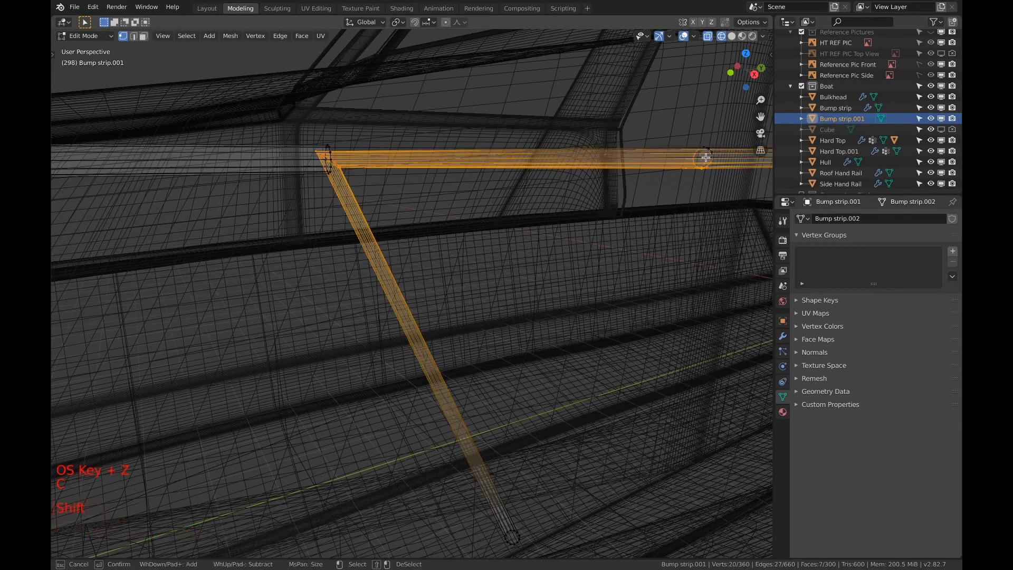
pyautogui.rightClick(703, 148)
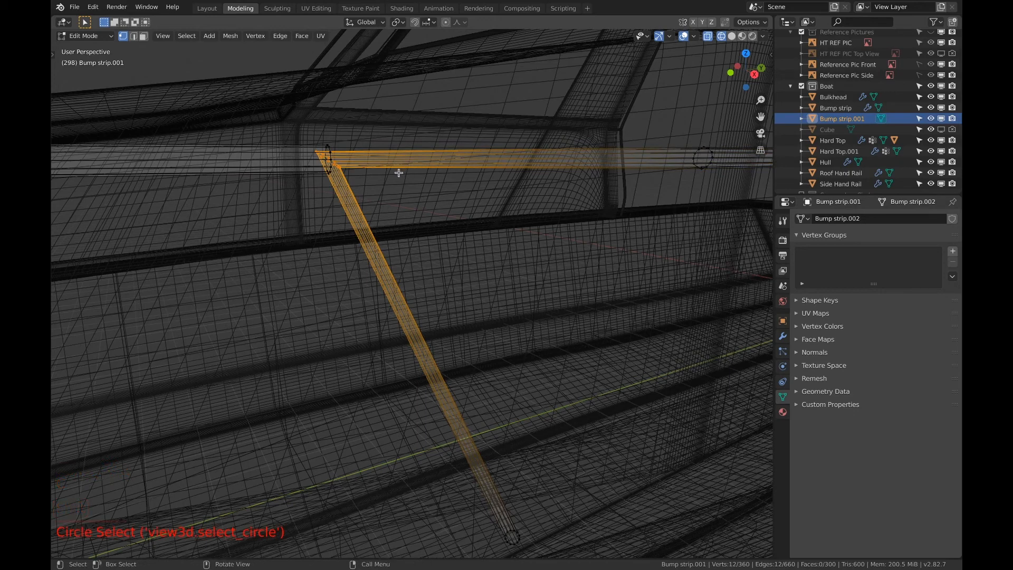
pyautogui.press('v')
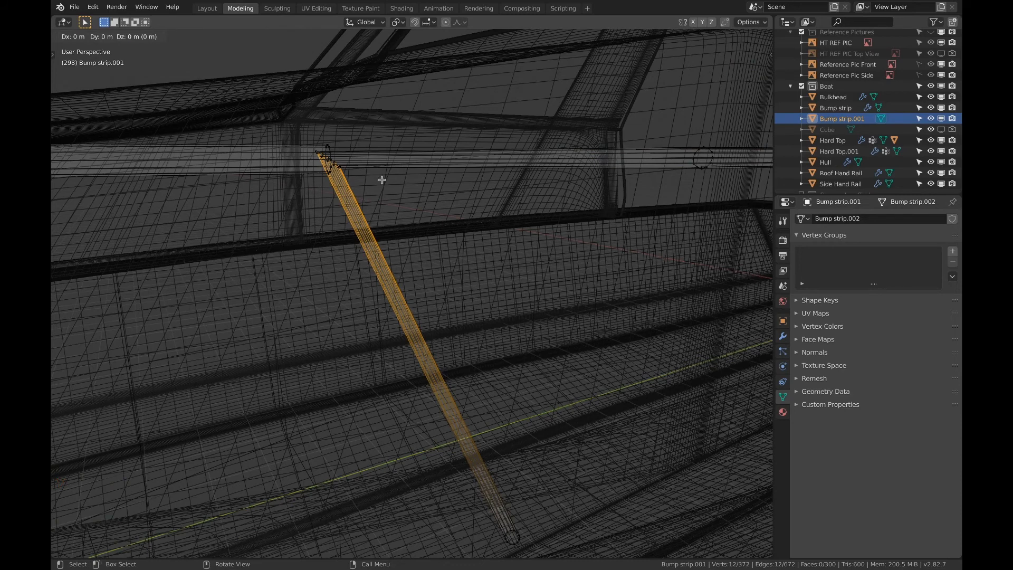
pyautogui.click(382, 180)
# Remove the rail segment just aft of the post by deleting its ripped joint-end vertices, leaving its aft-end ring intact
pyautogui.press('a')
pyautogui.press('a')
pyautogui.press('a')
pyautogui.press('3')
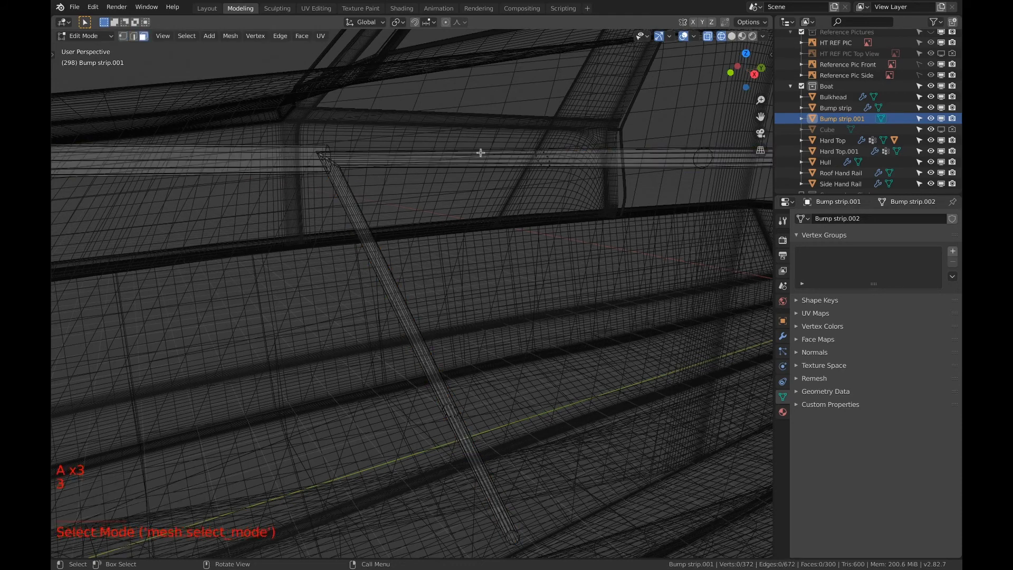
pyautogui.press('c')
pyautogui.moveTo(538, 143)
pyautogui.mouseDown()
pyautogui.moveTo(548, 172)
pyautogui.moveTo(534, 144)
pyautogui.mouseUp()
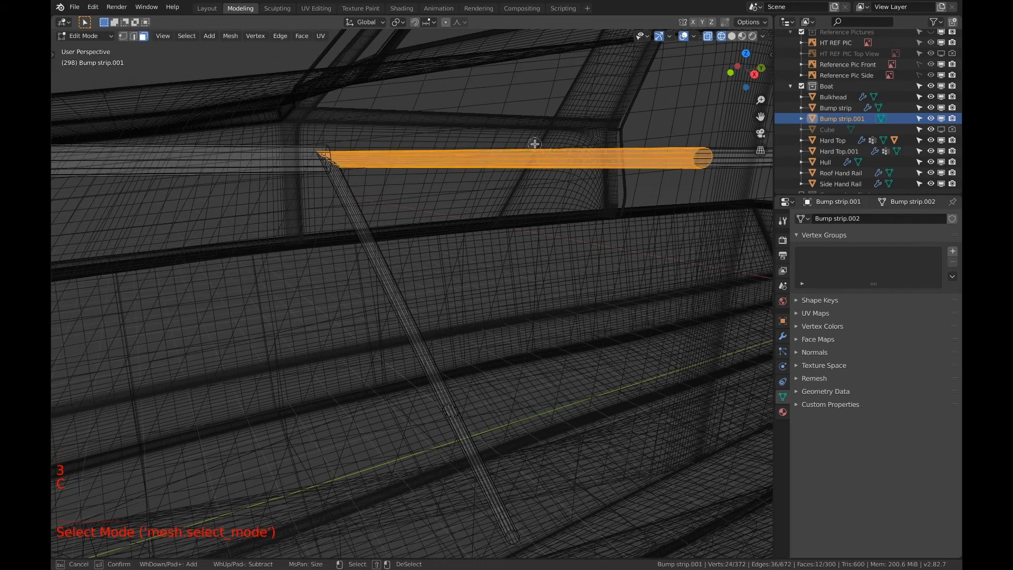
pyautogui.rightClick(511, 164)
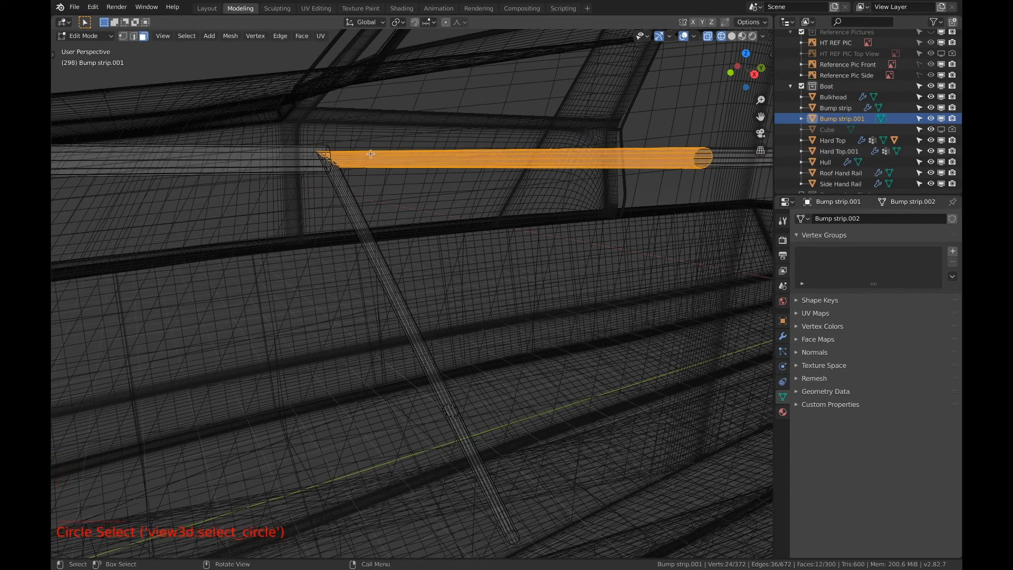
pyautogui.press('1')
pyautogui.press('c')
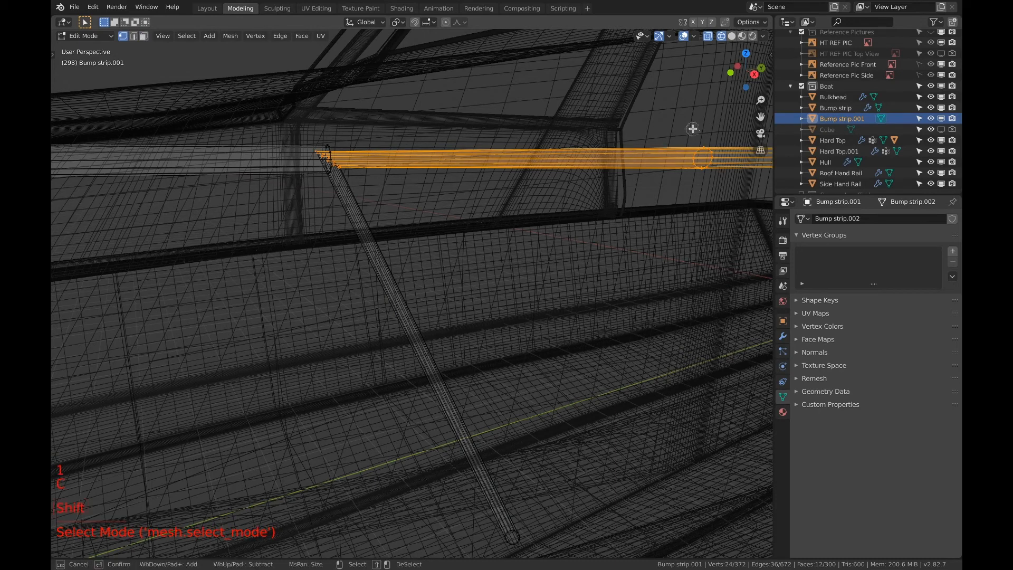
pyautogui.moveTo(695, 130)
pyautogui.keyDown('shift'); pyautogui.mouseDown()
pyautogui.moveTo(704, 169)
pyautogui.moveTo(705, 145)
pyautogui.mouseUp(); pyautogui.keyUp('shift')
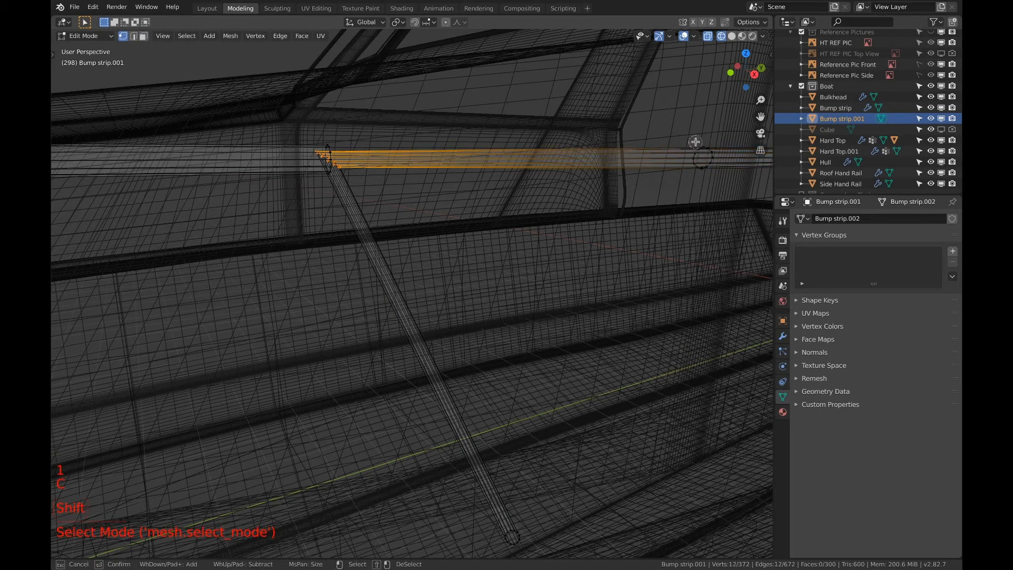
pyautogui.rightClick(596, 132)
pyautogui.press('x')
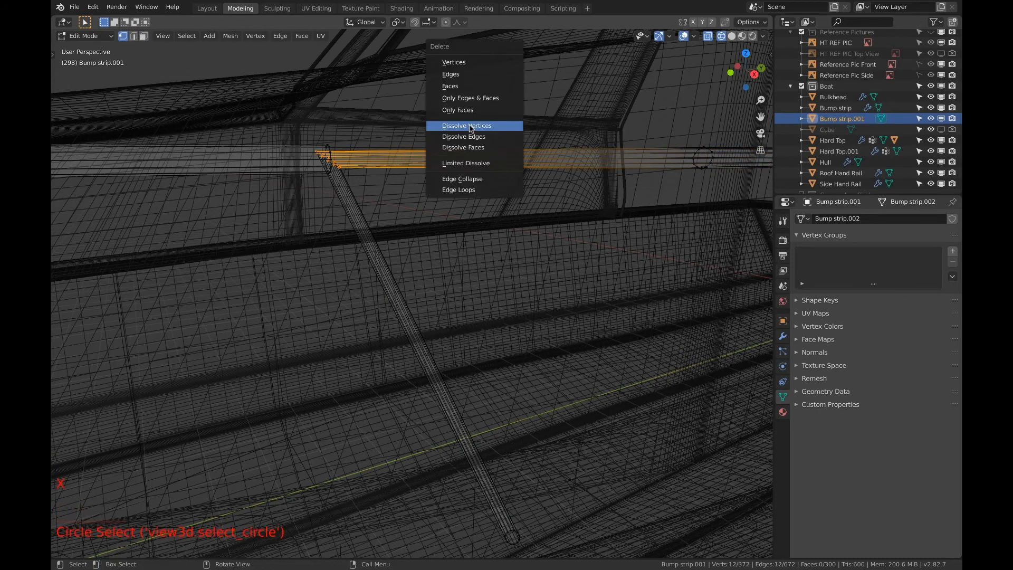
pyautogui.click(454, 62)
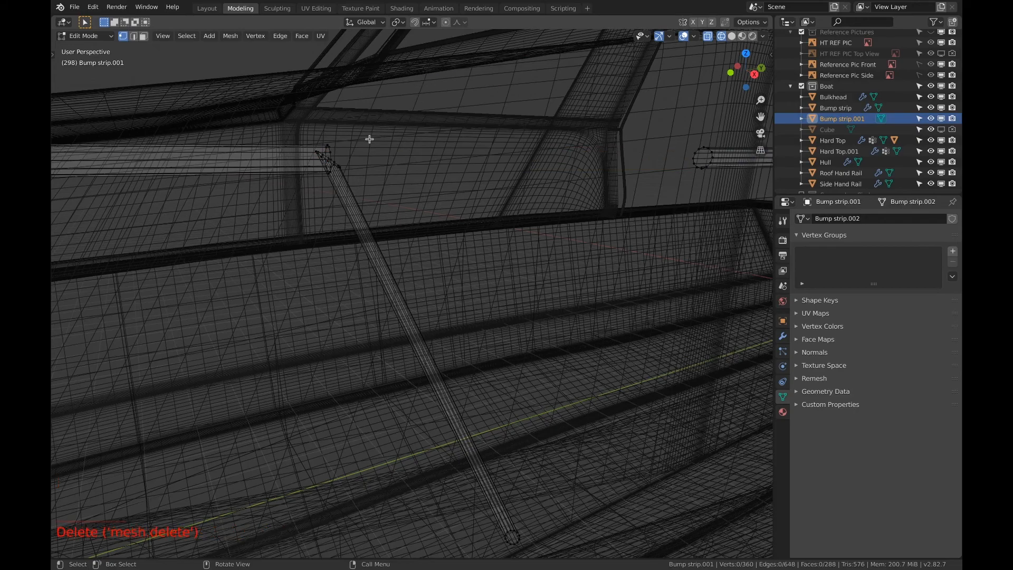
# In edge selection mode with solid shading, select the open end loop of the forward rail at the post joint
pyautogui.moveTo(370, 139); pyautogui.dragTo(349, 140, button='middle')
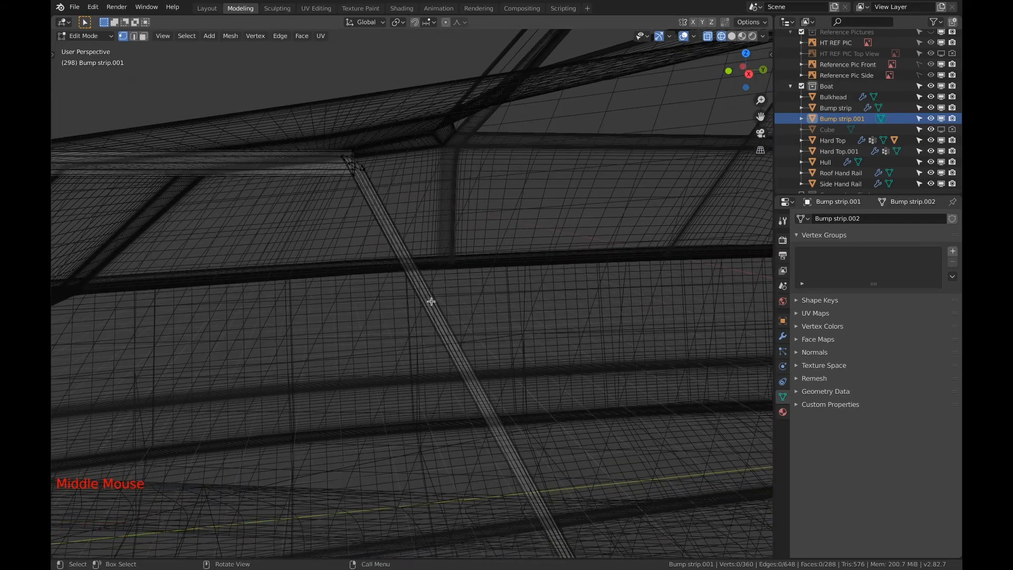
pyautogui.scroll(3, 370, 194)
pyautogui.keyDown('shift'); pyautogui.moveTo(364, 184); pyautogui.dragTo(378, 208, button='middle'); pyautogui.keyUp('shift')
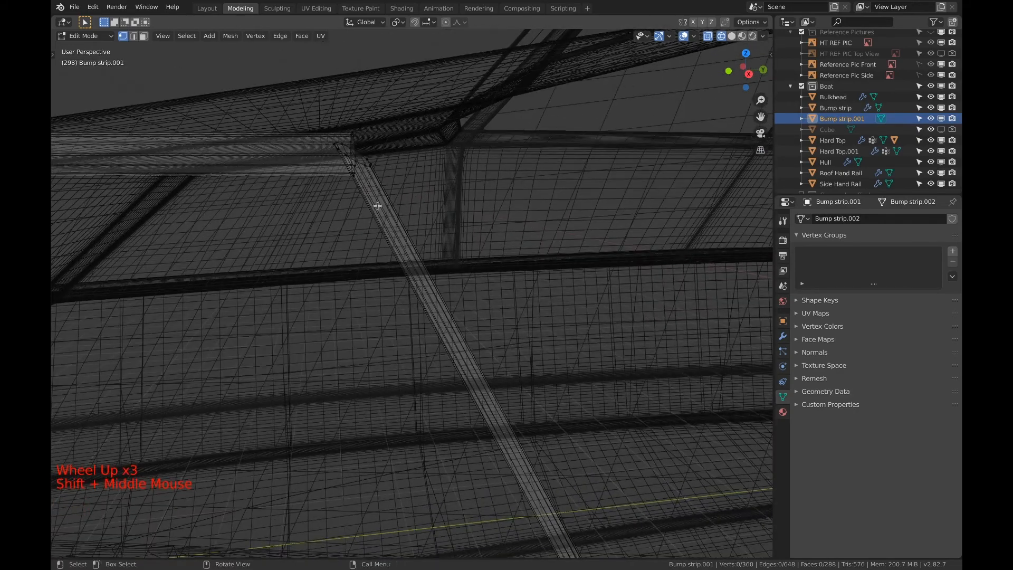
pyautogui.press('2')
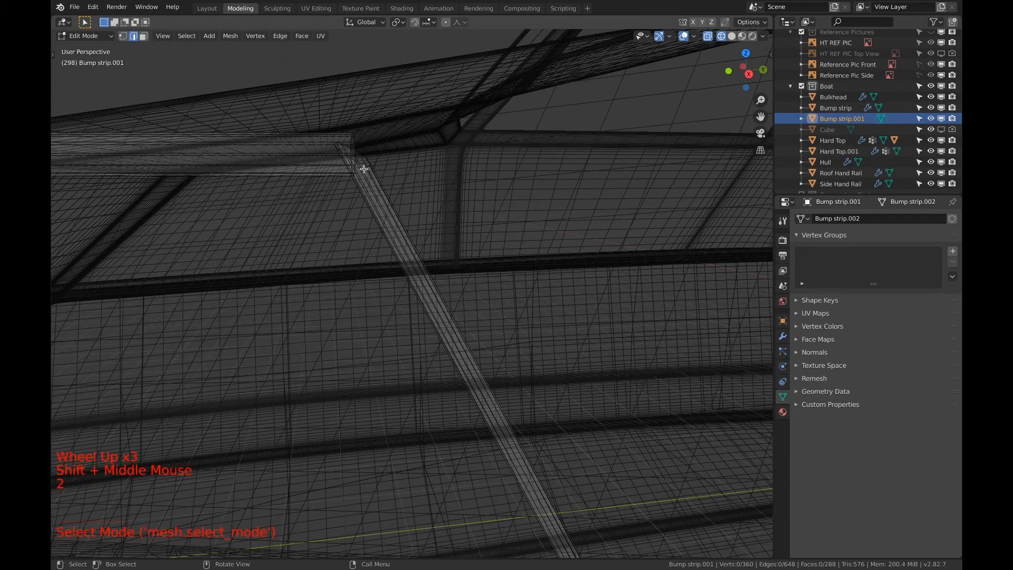
pyautogui.press('z')
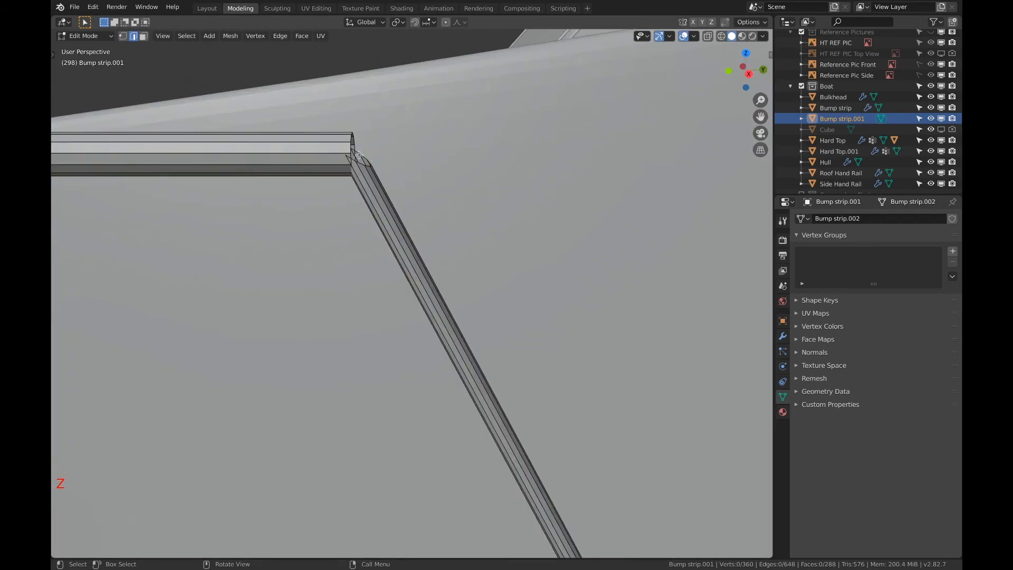
pyautogui.press('alt')
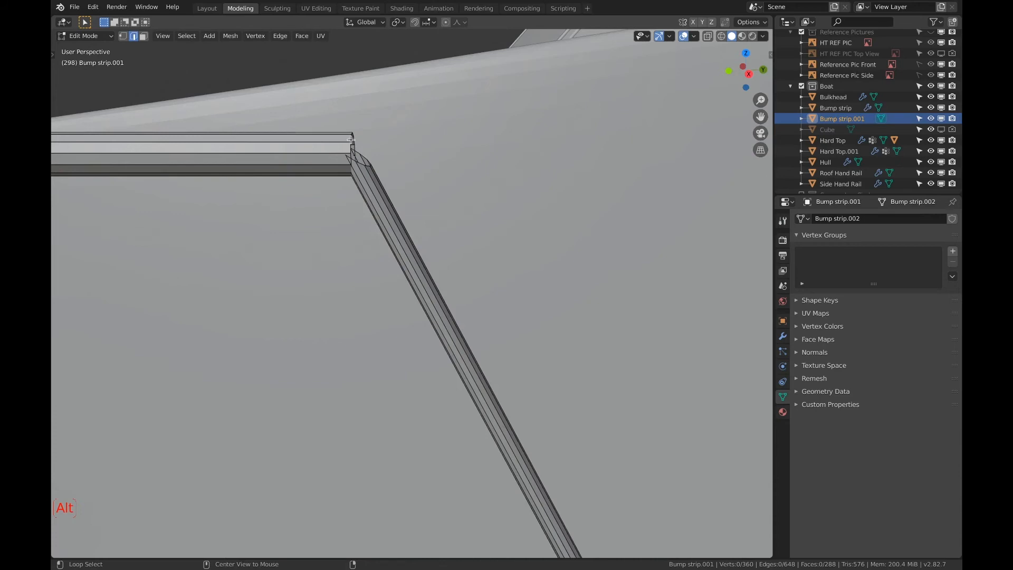
pyautogui.keyDown('alt'); pyautogui.click(351, 140); pyautogui.keyUp('alt')
# Add the open end loop of the aft rail section across the gap to the edge selection
pyautogui.scroll(-2, 351, 139)
pyautogui.keyDown('shift'); pyautogui.moveTo(459, 180); pyautogui.dragTo(391, 186, button='middle'); pyautogui.keyUp('shift')
pyautogui.scroll(-5, 391, 186)
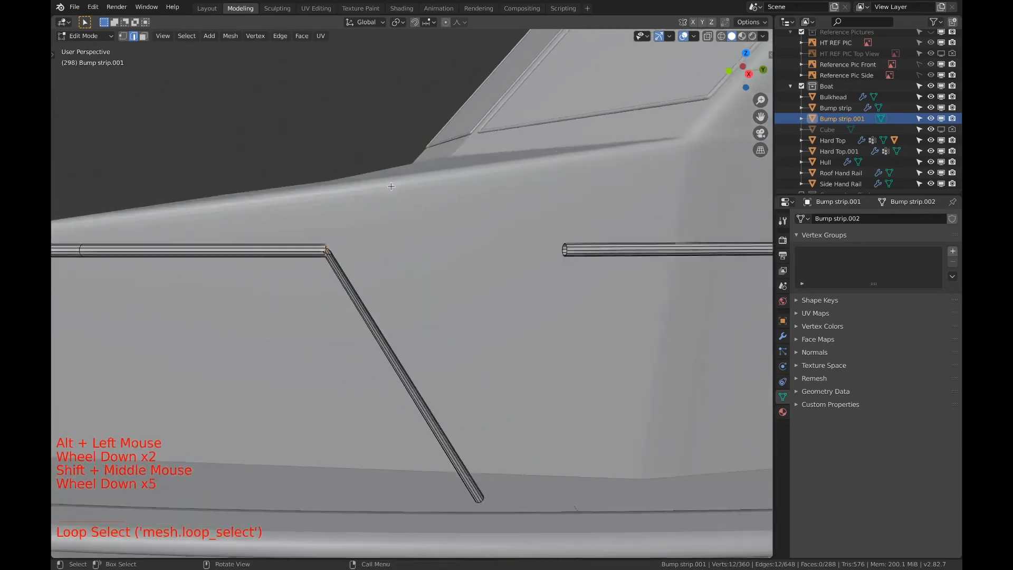
pyautogui.scroll(-3, 391, 186)
pyautogui.scroll(5, 502, 267)
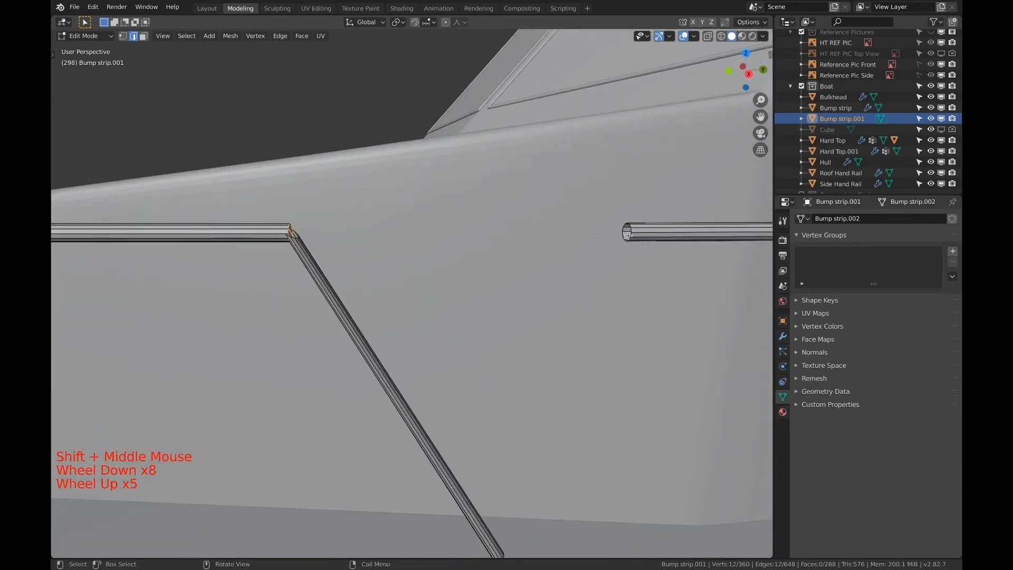
pyautogui.scroll(2, 627, 234)
pyautogui.keyDown('shift'); pyautogui.scroll(1, 627, 235); pyautogui.keyUp('shift')
pyautogui.keyDown('shift'); pyautogui.moveTo(627, 234); pyautogui.dragTo(629, 244, button='middle'); pyautogui.keyUp('shift')
pyautogui.press('alt')
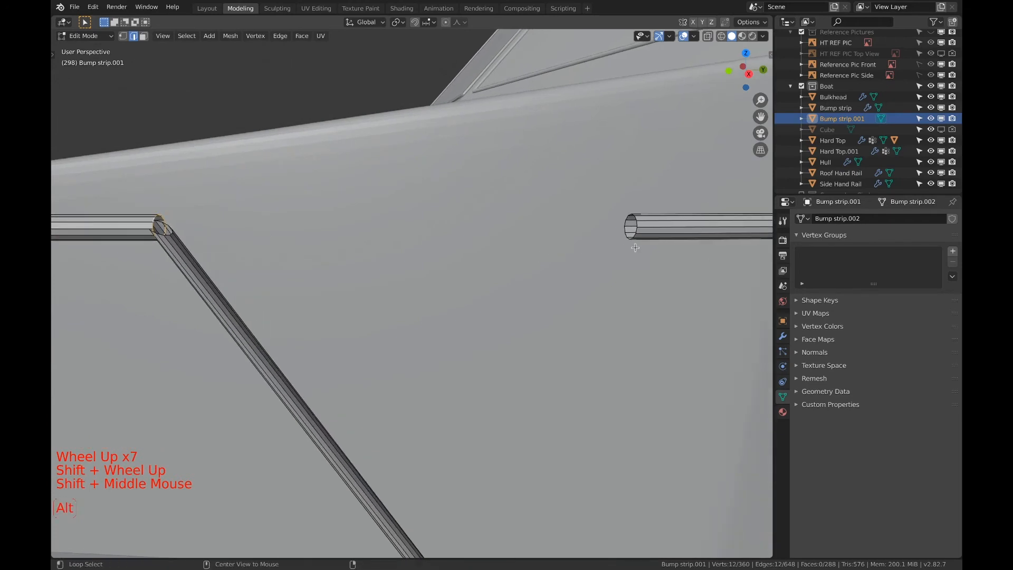
pyautogui.keyDown('alt'); pyautogui.keyDown('shift'); pyautogui.click(637, 227); pyautogui.keyUp('shift'); pyautogui.keyUp('alt')
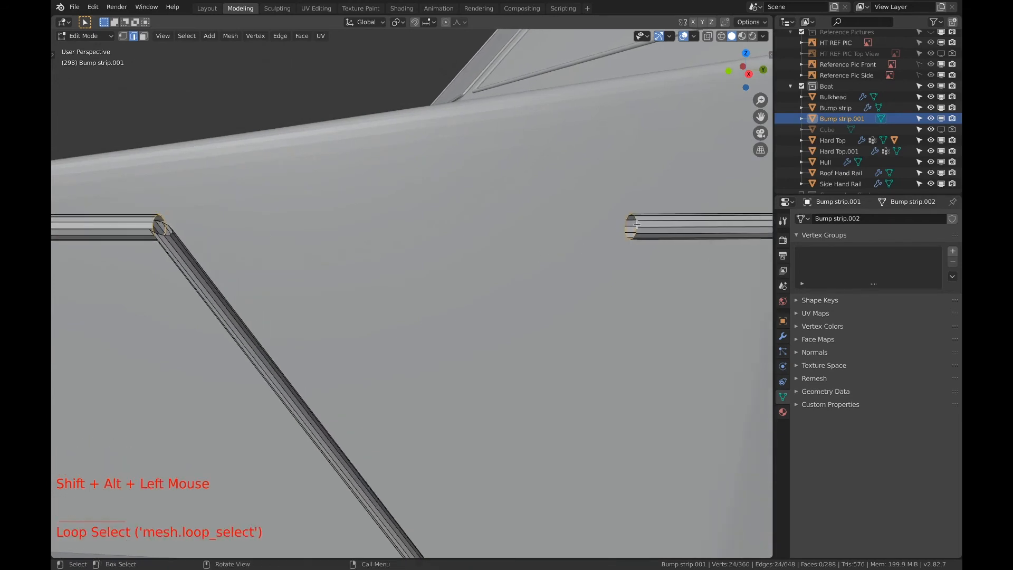
pyautogui.scroll(-1, 473, 250)
pyautogui.scroll(-2, 473, 251)
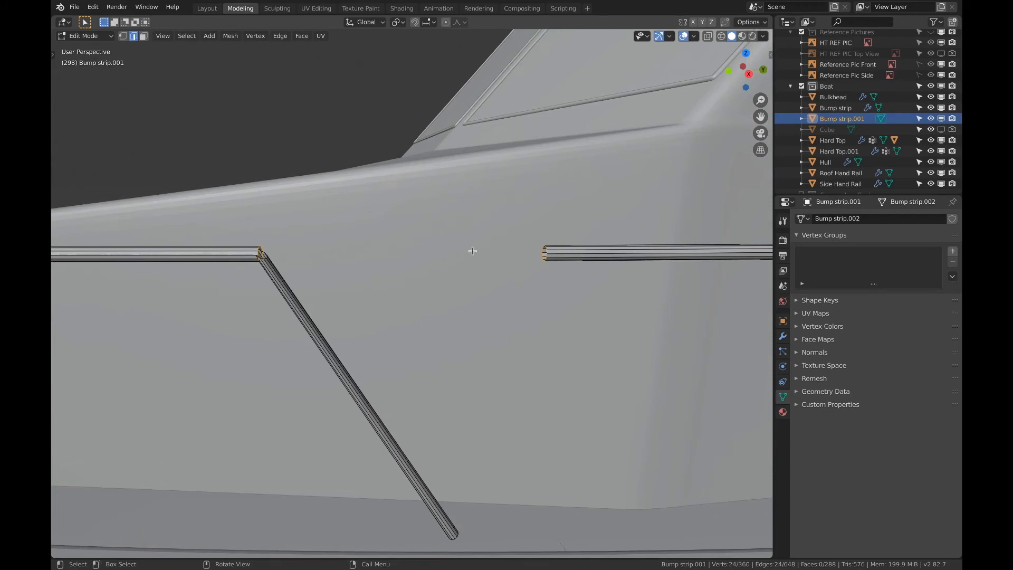
# Bridge the two selected edge loops to rebuild the top rail segment just aft of the post
pyautogui.press('F3')
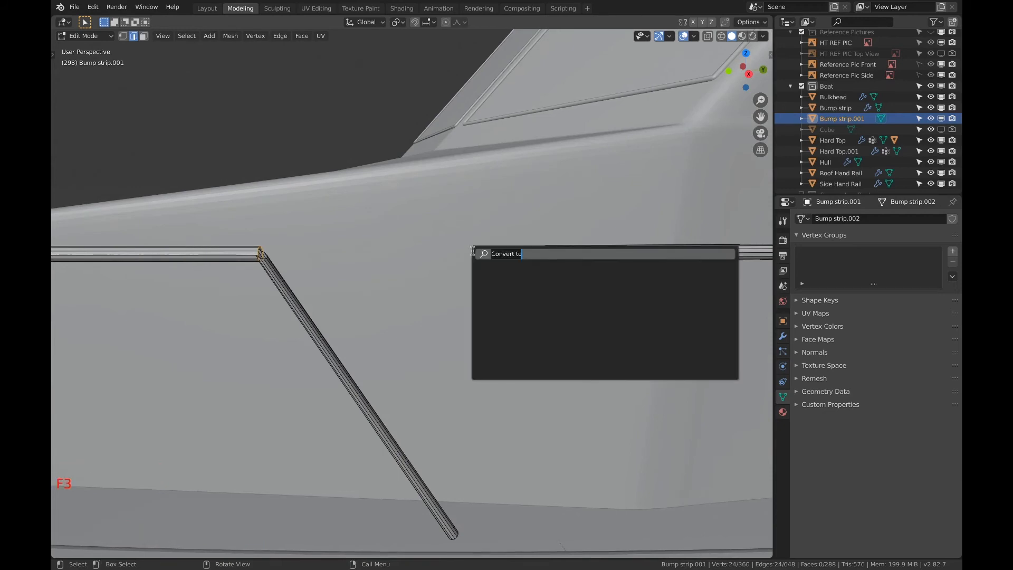
pyautogui.write('bridge')
pyautogui.press('Return')
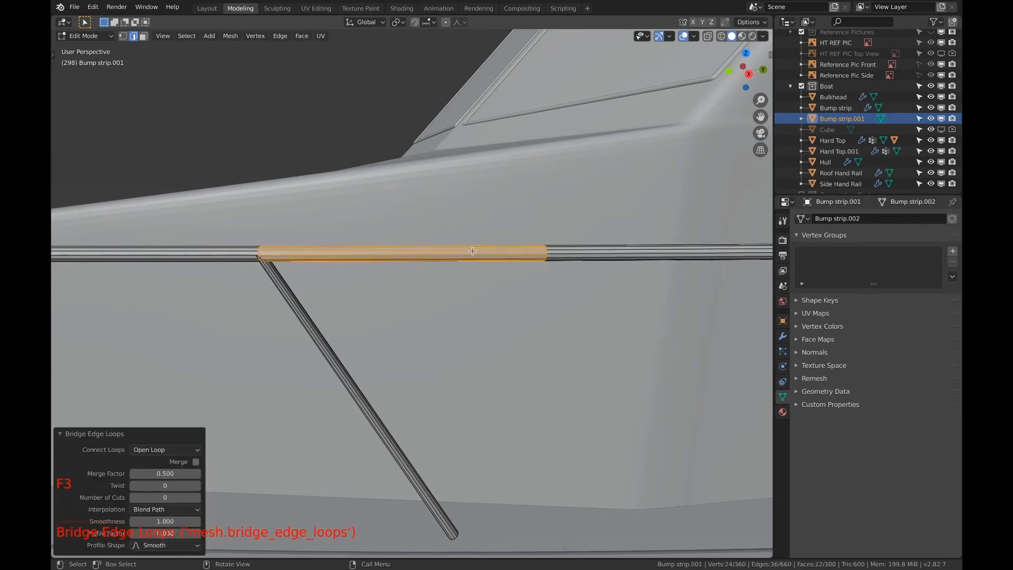
# At the second post from the bow rail's aft end, select the top rail segment just aft of the joint in wireframe shading
pyautogui.keyDown('shift'); pyautogui.moveTo(428, 270); pyautogui.dragTo(448, 258, button='middle'); pyautogui.keyUp('shift')
pyautogui.scroll(3, 448, 258)
pyautogui.press('3')
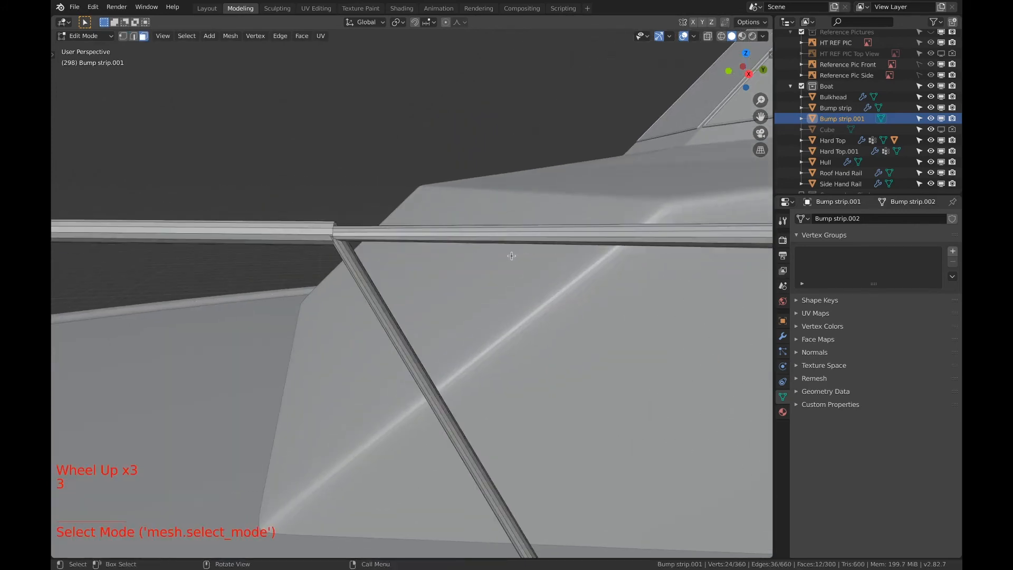
pyautogui.click(627, 242)
pyautogui.keyDown('shift'); pyautogui.scroll(-3, 627, 242); pyautogui.keyUp('shift')
pyautogui.scroll(-3, 626, 243)
pyautogui.press('z')
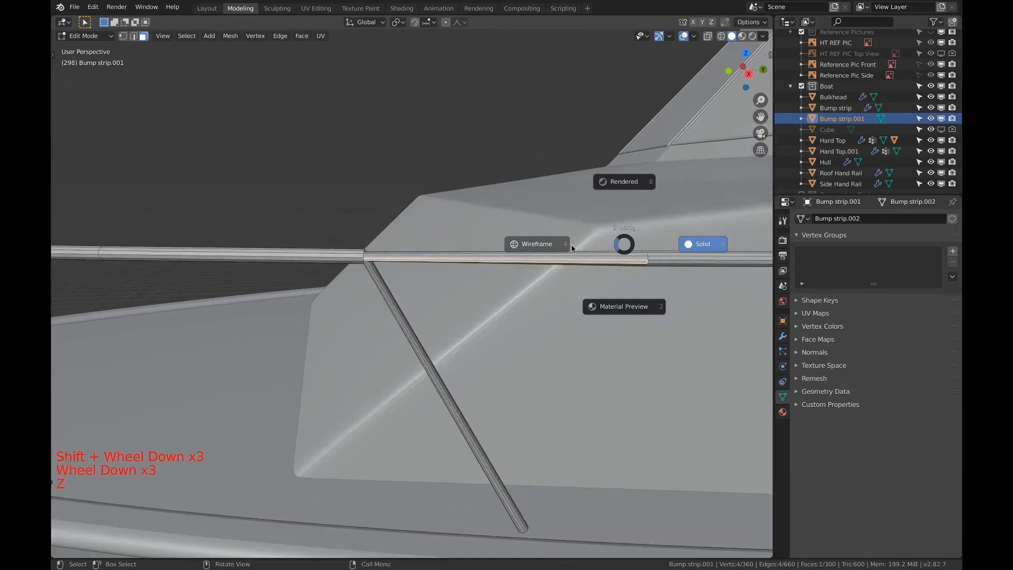
pyautogui.click(543, 245)
pyautogui.press('c')
pyautogui.moveTo(504, 259); pyautogui.dragTo(506, 276)
pyautogui.rightClick(481, 222)
# Deselect the segment's aft-end vertex ring and rip the remaining vertices at the second post's joint
pyautogui.press('1')
pyautogui.press('c')
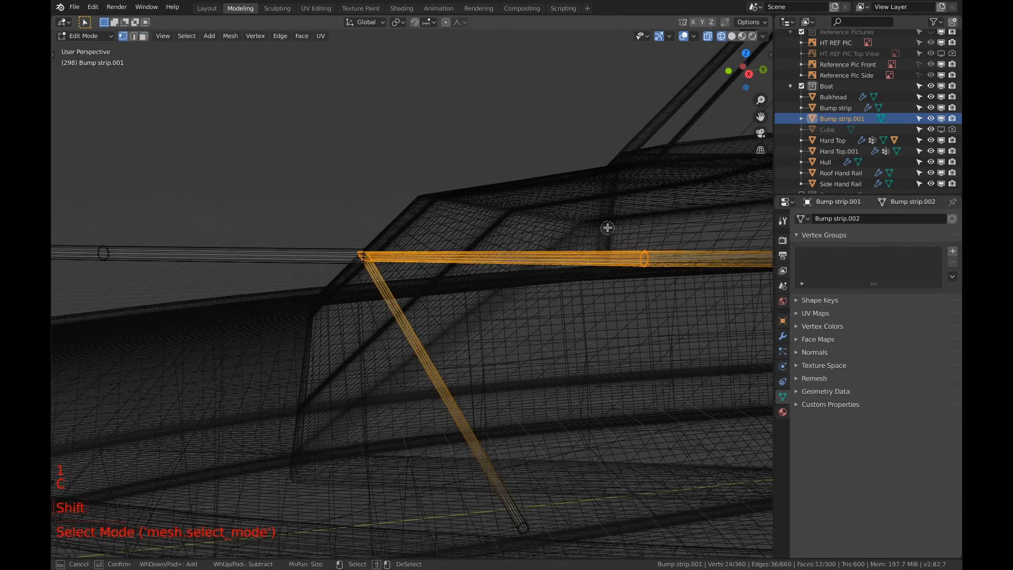
pyautogui.keyDown('shift'); pyautogui.click(640, 255); pyautogui.keyUp('shift')
pyautogui.rightClick(396, 203)
pyautogui.press('v')
# Delete the ripped rail segment just aft of the second post, leaving the aft section's end ring intact
pyautogui.press('x')
pyautogui.click(397, 202)
pyautogui.press('x')
pyautogui.click(397, 203)
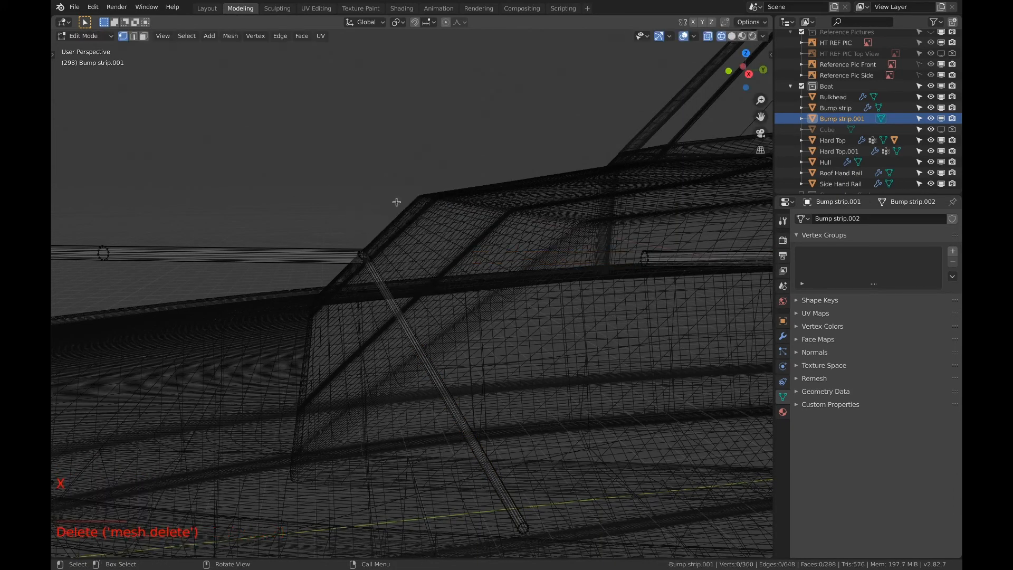
# In edge selection mode with solid shading, select the forward rail's open end loop at the second post's joint
pyautogui.scroll(3, 371, 242)
pyautogui.press('z')
pyautogui.click(437, 230)
pyautogui.scroll(3, 364, 227)
pyautogui.keyDown('shift'); pyautogui.moveTo(319, 216); pyautogui.dragTo(336, 226, button='middle'); pyautogui.keyUp('shift')
pyautogui.press('2')
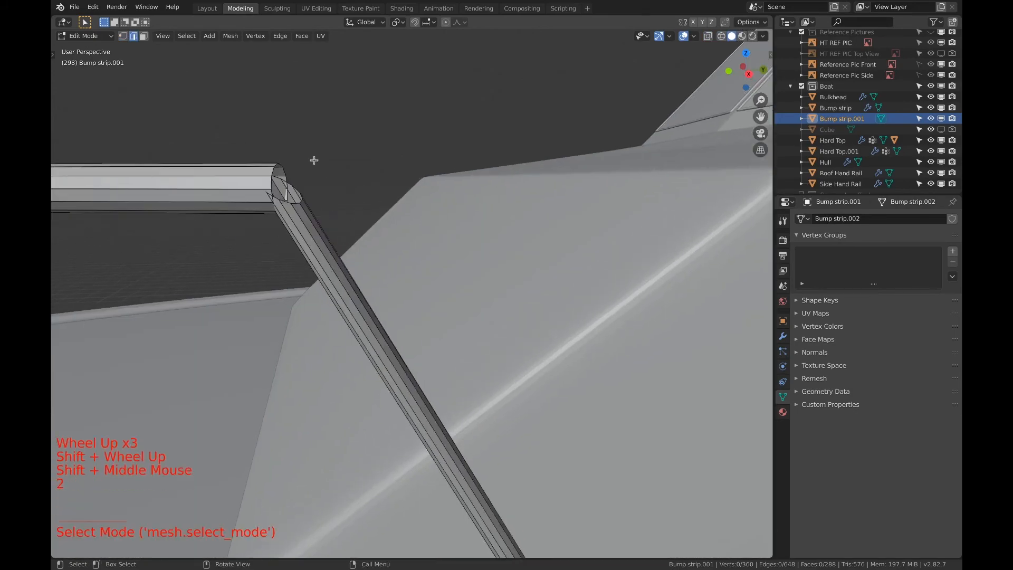
pyautogui.keyDown('alt'); pyautogui.click(274, 172); pyautogui.keyUp('alt')
# Add the aft rail section's open end loop to the selection and bridge the two loops across the gap at the second post
pyautogui.scroll(-3, 338, 175)
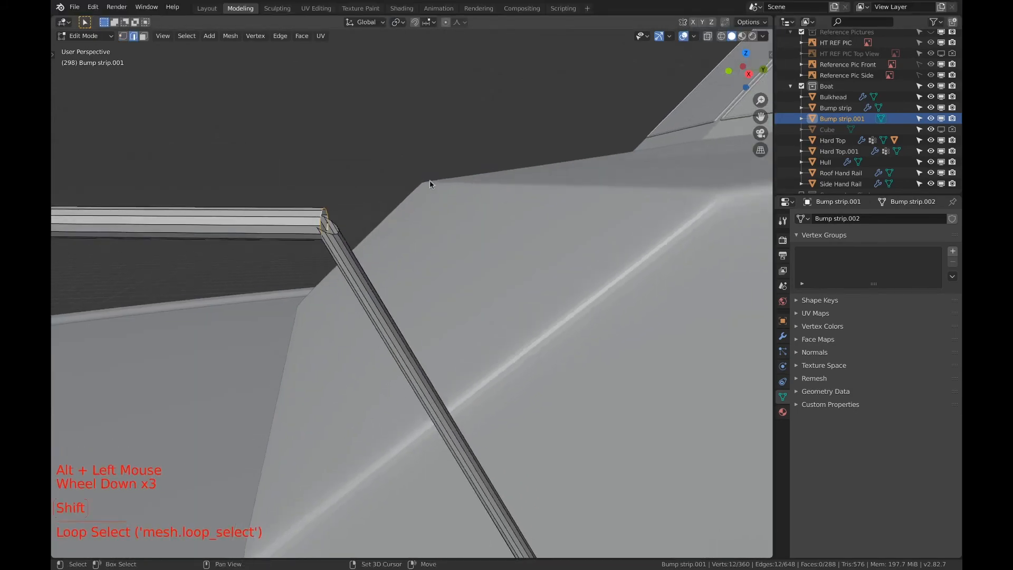
pyautogui.keyDown('shift'); pyautogui.moveTo(430, 180); pyautogui.dragTo(332, 185, button='middle'); pyautogui.keyUp('shift')
pyautogui.scroll(-6, 401, 201)
pyautogui.keyDown('shift'); pyautogui.moveTo(554, 221); pyautogui.dragTo(480, 224, button='middle'); pyautogui.keyUp('shift')
pyautogui.scroll(5, 538, 227)
pyautogui.scroll(-1, 539, 229)
pyautogui.keyDown('alt'); pyautogui.keyDown('shift'); pyautogui.click(591, 249); pyautogui.keyUp('shift'); pyautogui.keyUp('alt')
pyautogui.press('F3')
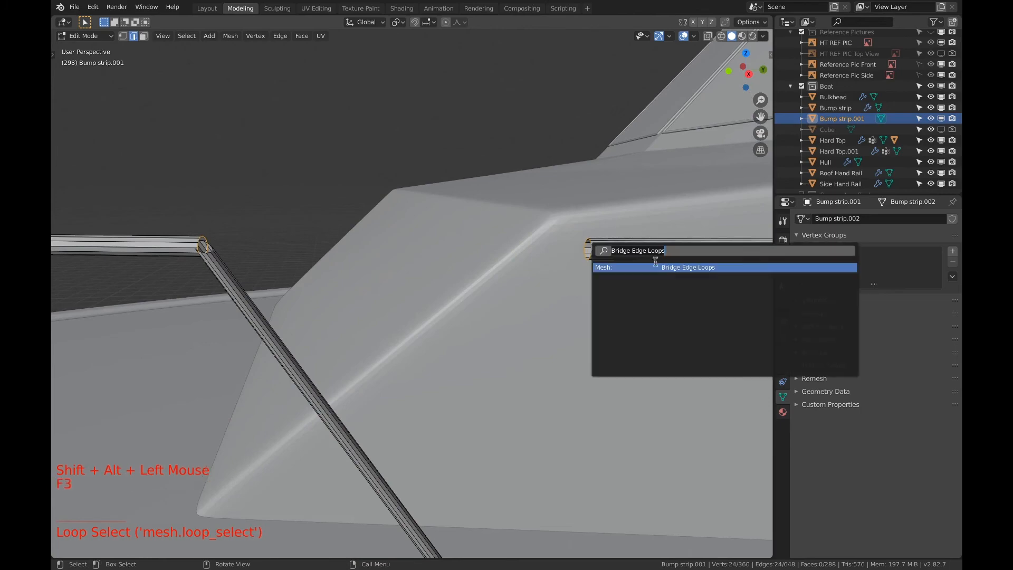
pyautogui.click(655, 265)
# At the next post toward the bow, select the faces of the top rail segment just aft of the joint in wireframe shading
pyautogui.keyDown('shift'); pyautogui.moveTo(655, 262); pyautogui.dragTo(765, 255, button='middle'); pyautogui.keyUp('shift')
pyautogui.keyDown('shift'); pyautogui.moveTo(158, 243); pyautogui.dragTo(402, 222, button='middle'); pyautogui.keyUp('shift')
pyautogui.scroll(-1, 401, 222)
pyautogui.scroll(3, 402, 222)
pyautogui.press('z')
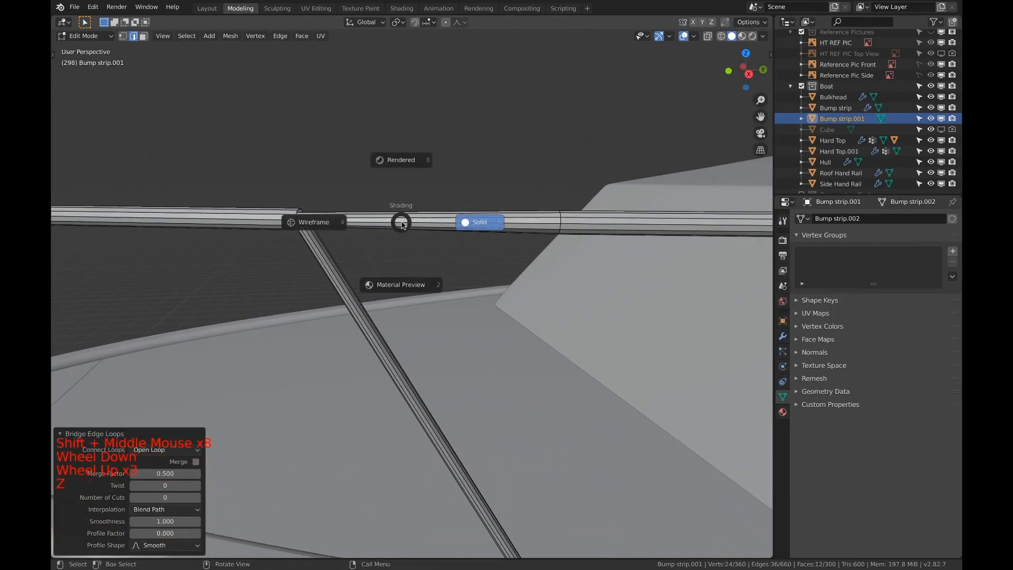
pyautogui.click(376, 224)
pyautogui.press('3')
pyautogui.press('a')
pyautogui.press('a')
pyautogui.press('a')
pyautogui.press('c')
pyautogui.click(425, 228)
pyautogui.press('Escape')
# In vertex selection mode, deselect the segment's aft-end ring and rip the joint ring in place at the third post
pyautogui.press('1')
pyautogui.press('c')
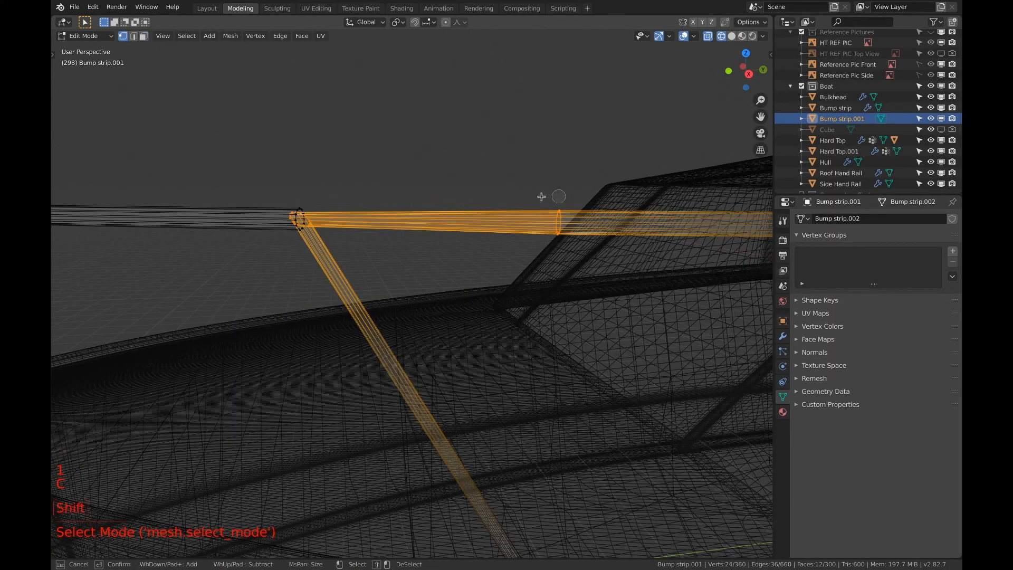
pyautogui.keyDown('shift'); pyautogui.moveTo(558, 209); pyautogui.dragTo(554, 231); pyautogui.keyUp('shift')
pyautogui.rightClick(427, 160)
pyautogui.press('v')
pyautogui.rightClick(395, 181)
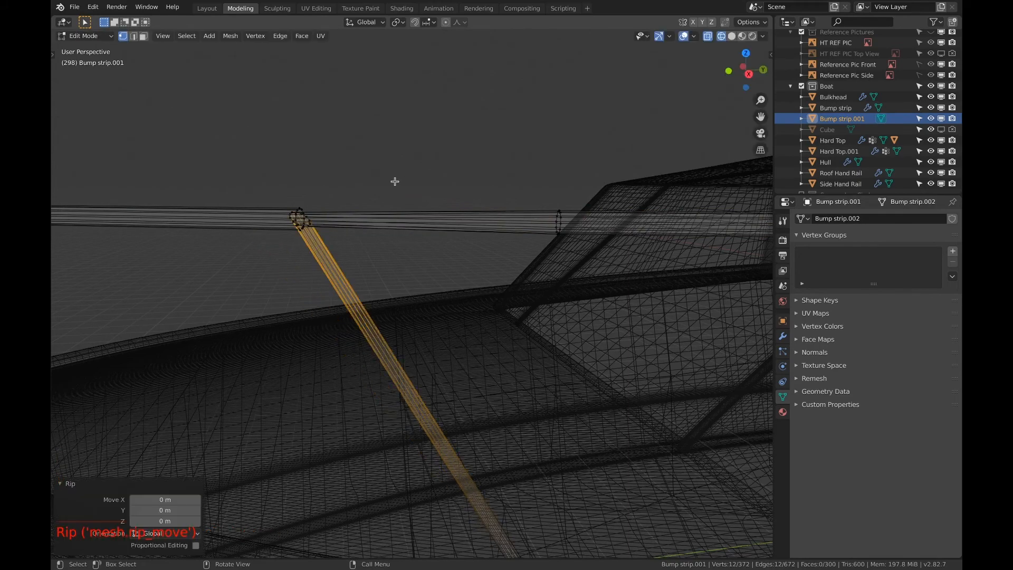
# Delete the ripped top rail segment just aft of the third post
pyautogui.press('3')
pyautogui.press('x')
pyautogui.click(404, 262)
# With edge selection and solid shading, select the open end loop of the forward rail at the third post's joint
pyautogui.scroll(3, 403, 261)
pyautogui.keyDown('shift'); pyautogui.scroll(1, 404, 261); pyautogui.keyUp('shift')
pyautogui.keyDown('shift'); pyautogui.moveTo(404, 261); pyautogui.dragTo(370, 213, button='middle'); pyautogui.keyUp('shift')
pyautogui.scroll(-1, 310, 176)
pyautogui.scroll(6, 310, 177)
pyautogui.press('2')
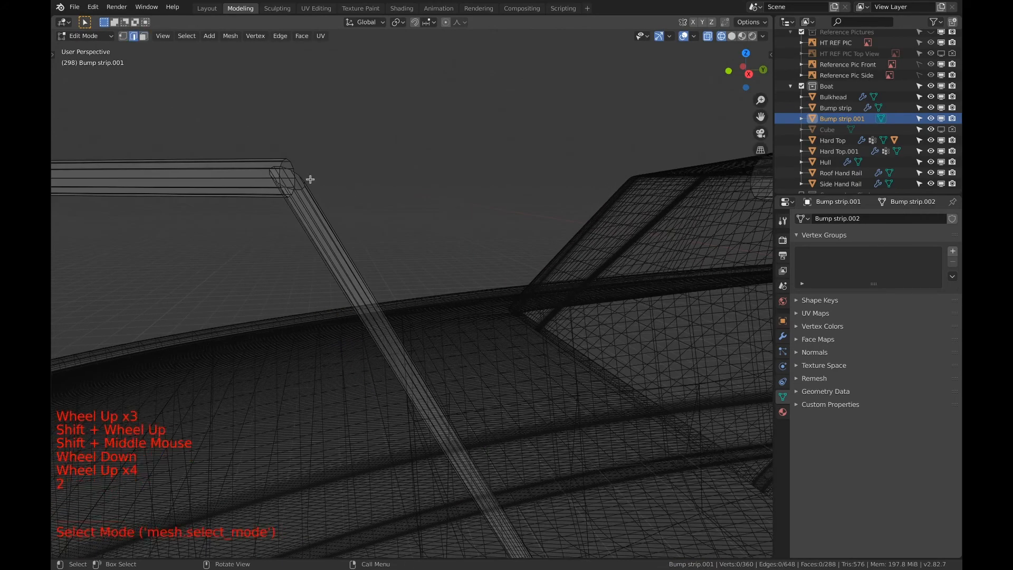
pyautogui.press('z')
pyautogui.keyDown('alt'); pyautogui.click(296, 167); pyautogui.keyUp('alt')
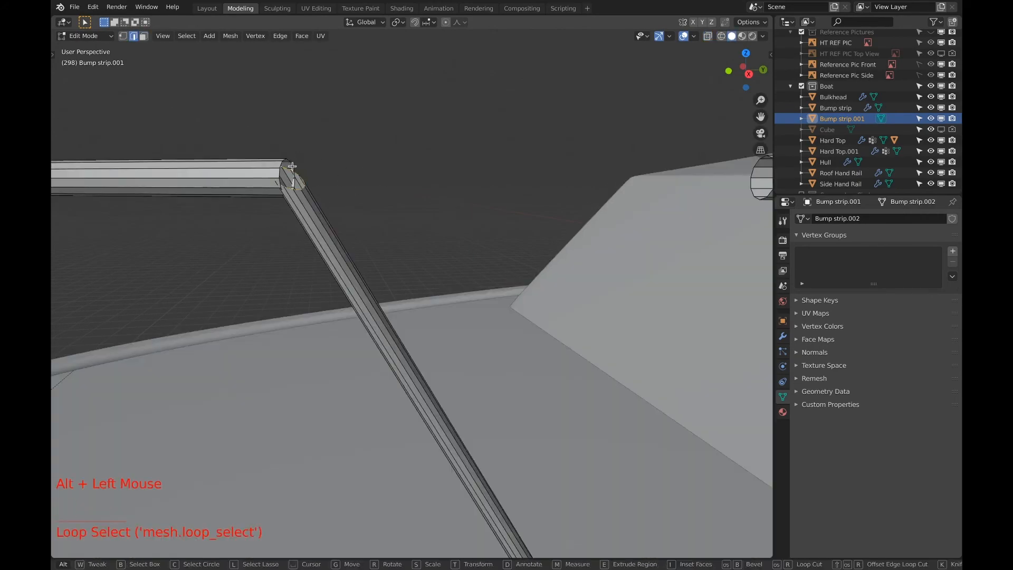
pyautogui.click(293, 167)
pyautogui.keyDown('alt'); pyautogui.click(290, 165); pyautogui.keyUp('alt')
# Add the facing end loop of the aft rail section and bridge both loops across the gap at the third post
pyautogui.scroll(-3, 293, 167)
pyautogui.keyDown('shift'); pyautogui.moveTo(338, 179); pyautogui.dragTo(276, 180, button='middle'); pyautogui.keyUp('shift')
pyautogui.keyDown('alt'); pyautogui.keyDown('shift'); pyautogui.click(617, 210); pyautogui.keyUp('shift'); pyautogui.keyUp('alt')
pyautogui.keyDown('alt'); pyautogui.keyDown('shift'); pyautogui.click(616, 210); pyautogui.keyUp('shift'); pyautogui.keyUp('alt')
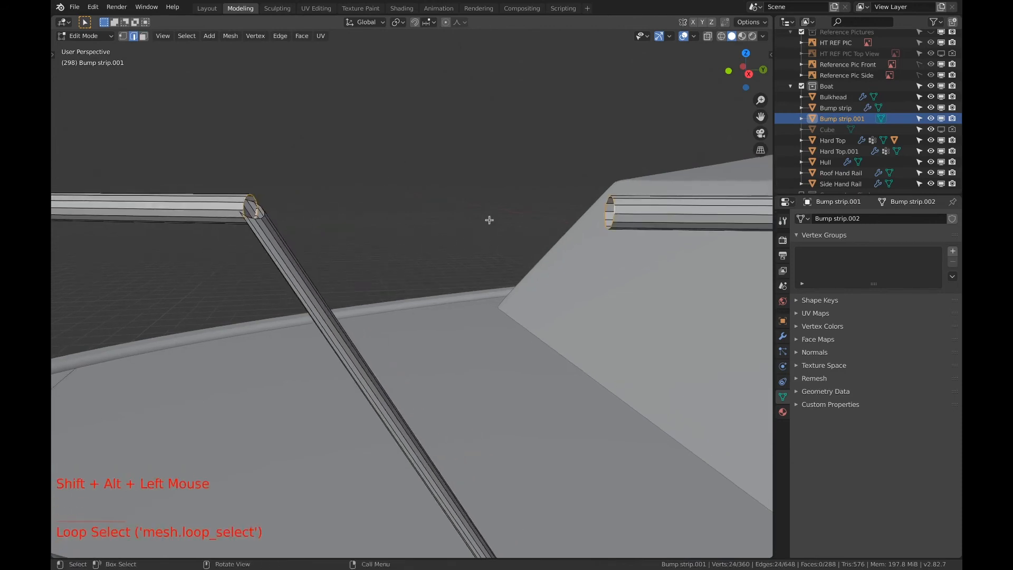
pyautogui.press('Escape')
pyautogui.press('F2')
pyautogui.press('Escape')
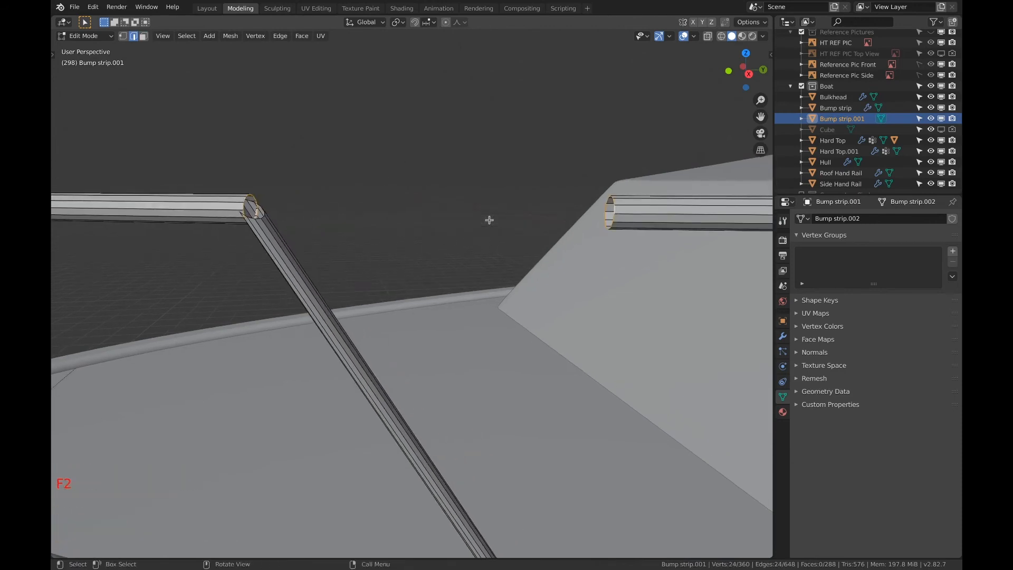
pyautogui.press('F3')
pyautogui.click(517, 240)
# Show the foremost post joint of the bow rail in wireframe shading
pyautogui.scroll(-5, 211, 227)
pyautogui.moveTo(174, 224)
pyautogui.keyDown('shift'); pyautogui.mouseDown(button='middle')
pyautogui.moveTo(361, 210)
pyautogui.moveTo(448, 232)
pyautogui.moveTo(470, 296)
pyautogui.mouseUp(button='middle'); pyautogui.keyUp('shift')
pyautogui.scroll(-2, 448, 232)
pyautogui.scroll(3, 448, 232)
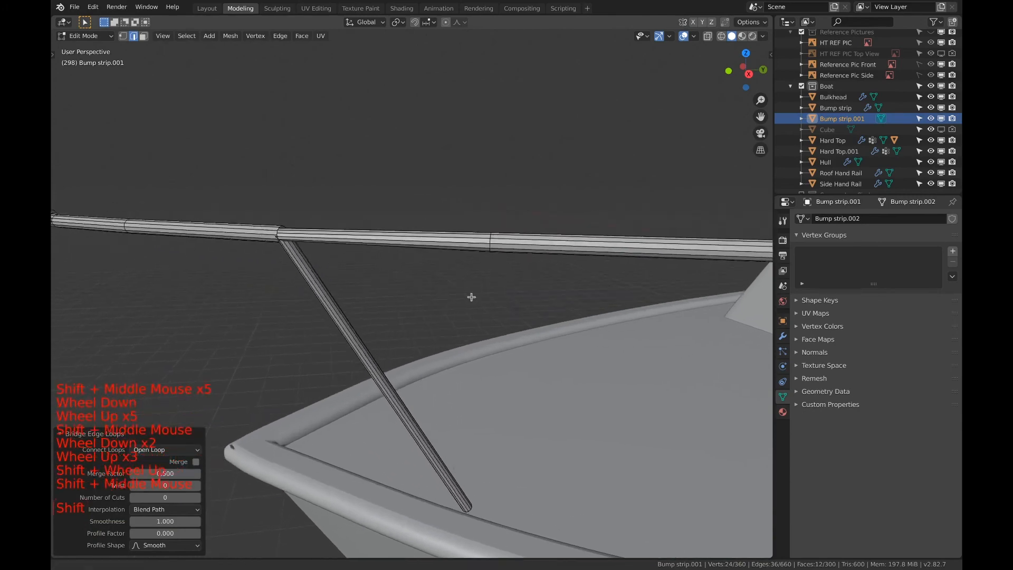
pyautogui.press('z')
pyautogui.click(312, 275)
pyautogui.press('a')
pyautogui.press('a')
pyautogui.press('a')
pyautogui.press('3')
pyautogui.keyDown('alt'); pyautogui.click(382, 257); pyautogui.keyUp('alt')
pyautogui.press('1')
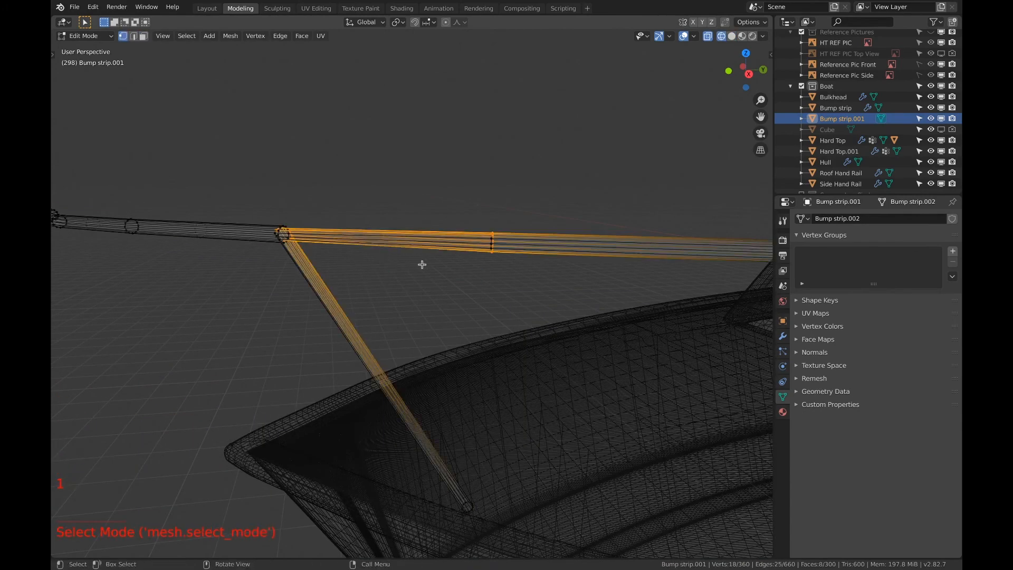
pyautogui.press('c')
pyautogui.middleClick(492, 229)
pyautogui.press('Escape')
pyautogui.moveTo(509, 206); pyautogui.dragTo(527, 208, button='middle')
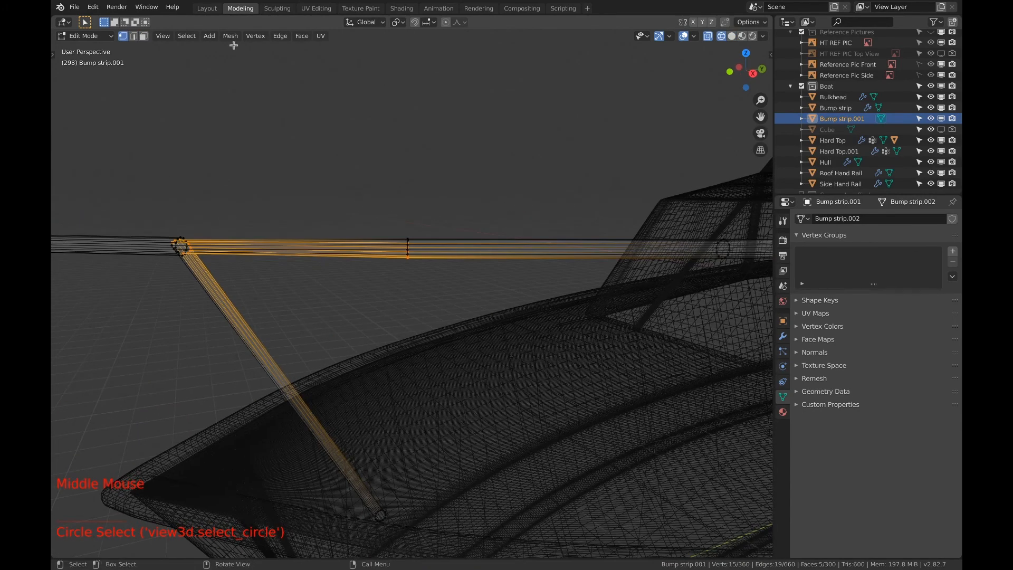
# In face selection mode, clear the selection and select all faces of the top rail segment just aft of the foremost post
pyautogui.click(143, 36)
pyautogui.press('a')
pyautogui.press('a')
pyautogui.press('a')
pyautogui.press('c')
pyautogui.moveTo(295, 242); pyautogui.dragTo(294, 254)
pyautogui.rightClick(296, 252)
# Deselect the segment's aft-end vertices and rip the remaining ring in place at the foremost post's joint
pyautogui.press('1')
pyautogui.press('c')
pyautogui.keyDown('shift'); pyautogui.moveTo(407, 241); pyautogui.dragTo(407, 269); pyautogui.keyUp('shift')
pyautogui.rightClick(406, 270)
pyautogui.press('v')
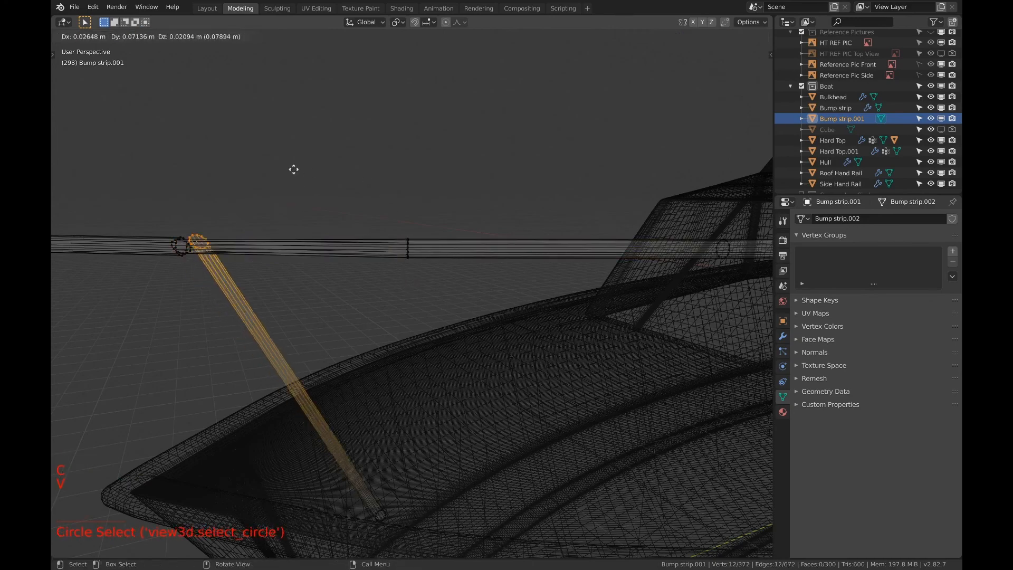
pyautogui.rightClick(286, 182)
# Reselect the faces of the rail segment aft of the foremost post, delete the segment and clear the selection
pyautogui.press('a')
pyautogui.press('a')
pyautogui.press('a')
pyautogui.press('3')
pyautogui.press('c')
pyautogui.moveTo(293, 237); pyautogui.dragTo(293, 257)
pyautogui.press('Escape')
pyautogui.press('x')
pyautogui.click(285, 208)
pyautogui.press('a')
pyautogui.press('a')
pyautogui.press('a')
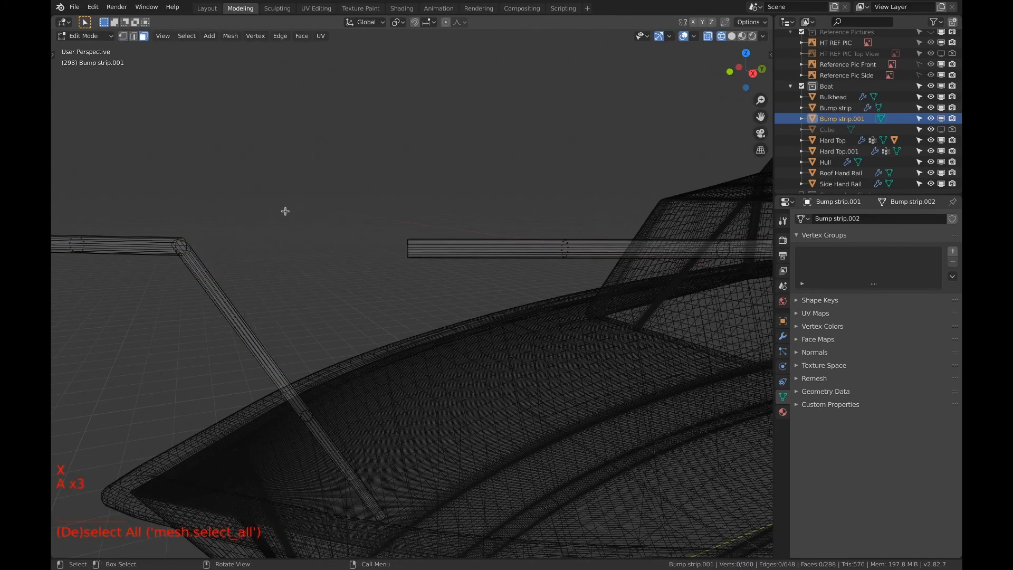
# In edge selection mode with solid shading, select the two open rail end loops facing the gap at the foremost post
pyautogui.keyDown('shift'); pyautogui.moveTo(215, 240); pyautogui.dragTo(201, 224, button='middle'); pyautogui.keyUp('shift')
pyautogui.scroll(8, 201, 223)
pyautogui.press('2')
pyautogui.press('z')
pyautogui.click(265, 221)
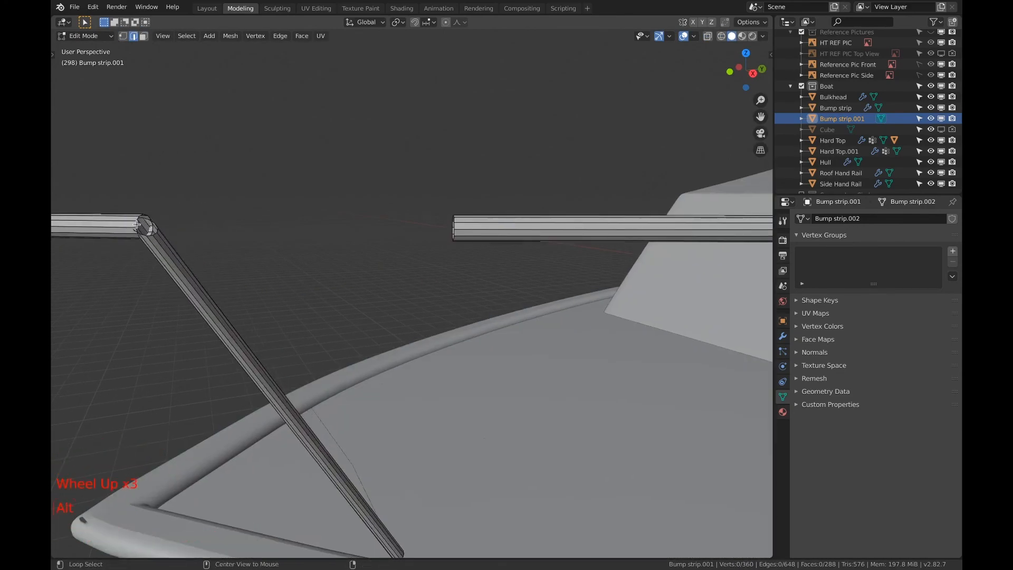
pyautogui.keyDown('alt'); pyautogui.click(147, 226); pyautogui.keyUp('alt')
pyautogui.keyDown('alt'); pyautogui.keyDown('shift'); pyautogui.click(454, 238); pyautogui.keyUp('shift'); pyautogui.keyUp('alt')
# Bridge the selected end loops to rebuild the top rail segment aft of the foremost post
pyautogui.press('F3')
pyautogui.write('bridge')
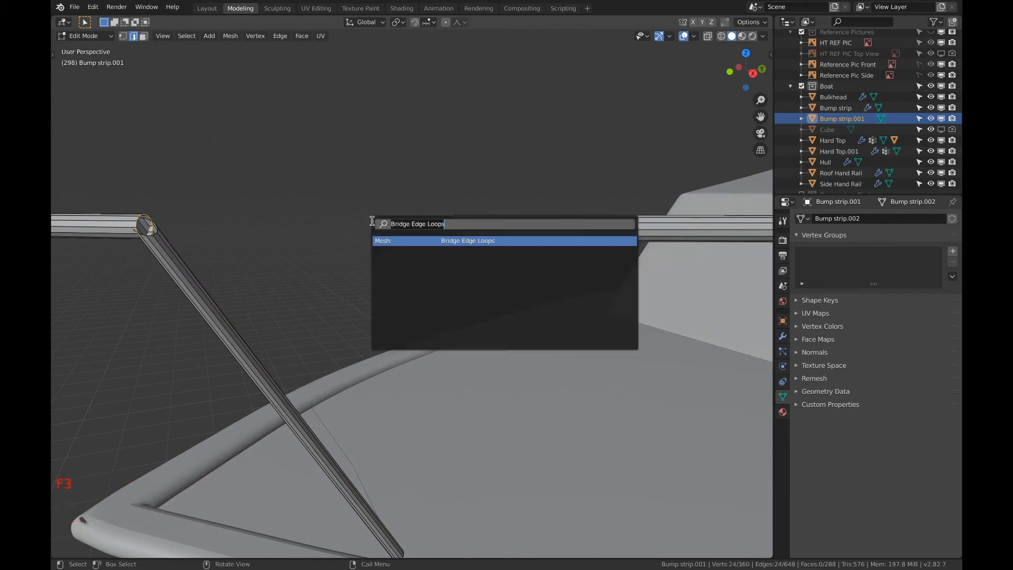
pyautogui.press('Return')
# Return to Object Mode and look over the rebuilt bow rail from the bow and from the stern
pyautogui.scroll(-5, 330, 240)
pyautogui.keyDown('shift'); pyautogui.moveTo(330, 240); pyautogui.dragTo(474, 222, button='middle'); pyautogui.keyUp('shift')
pyautogui.scroll(-2, 475, 222)
pyautogui.keyDown('shift'); pyautogui.moveTo(475, 221); pyautogui.dragTo(622, 201, button='middle'); pyautogui.keyUp('shift')
pyautogui.scroll(3, 452, 224)
pyautogui.scroll(-10, 477, 391)
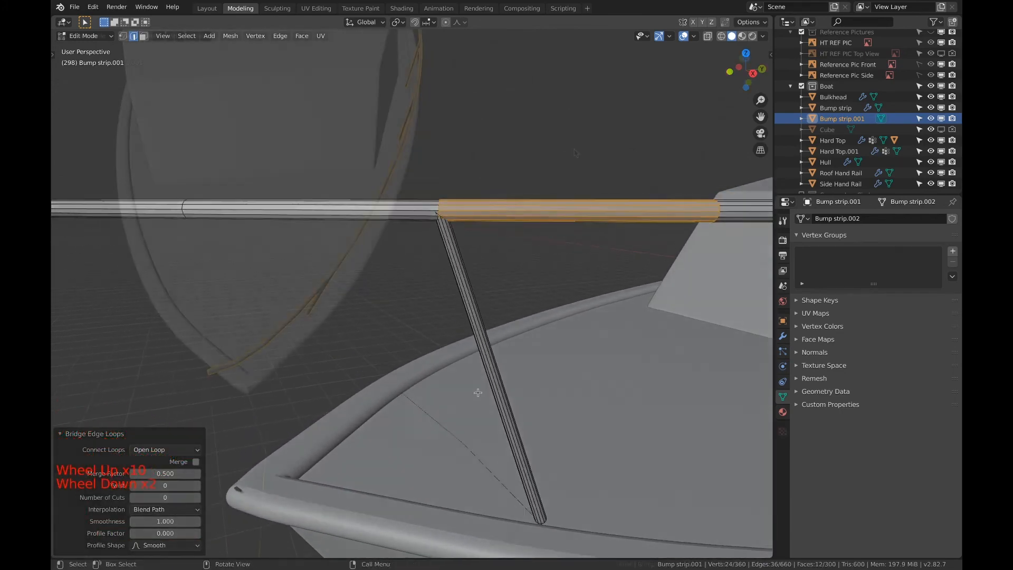
pyautogui.moveTo(477, 391); pyautogui.dragTo(442, 373, button='middle')
pyautogui.scroll(-4, 334, 129)
pyautogui.moveTo(333, 124); pyautogui.dragTo(558, 53, button='middle')
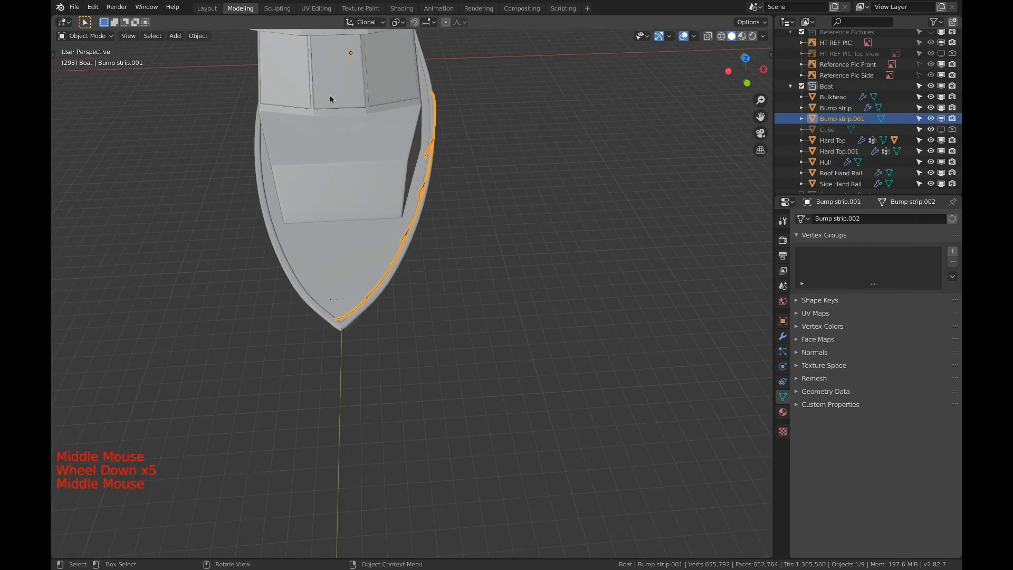
pyautogui.scroll(-10, 312, 97)
pyautogui.scroll(7, 446, 256)
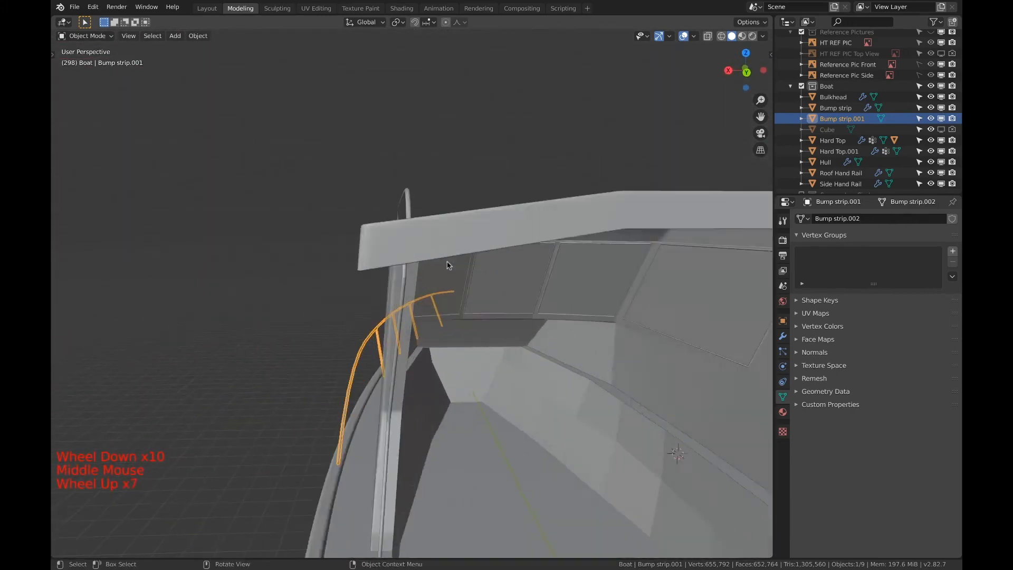
pyautogui.moveTo(443, 260)
pyautogui.mouseDown(button='middle')
pyautogui.moveTo(434, 253)
pyautogui.moveTo(441, 265)
pyautogui.mouseUp(button='middle')
pyautogui.scroll(-5, 435, 251)
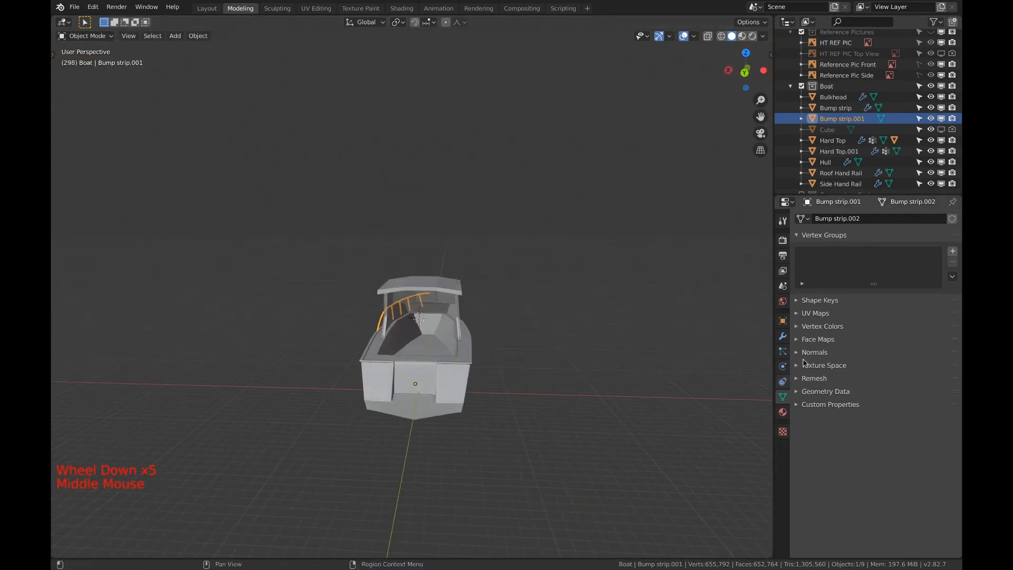
# Add a Mirror modifier to the bow rail object Bump strip.001, mirroring it across the X axis
pyautogui.click(783, 336)
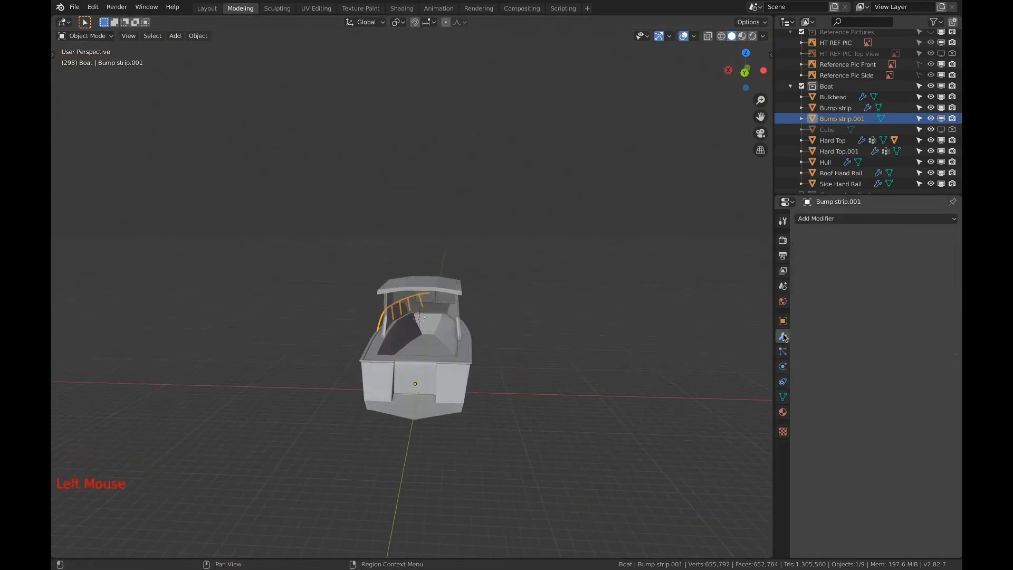
pyautogui.click(838, 220)
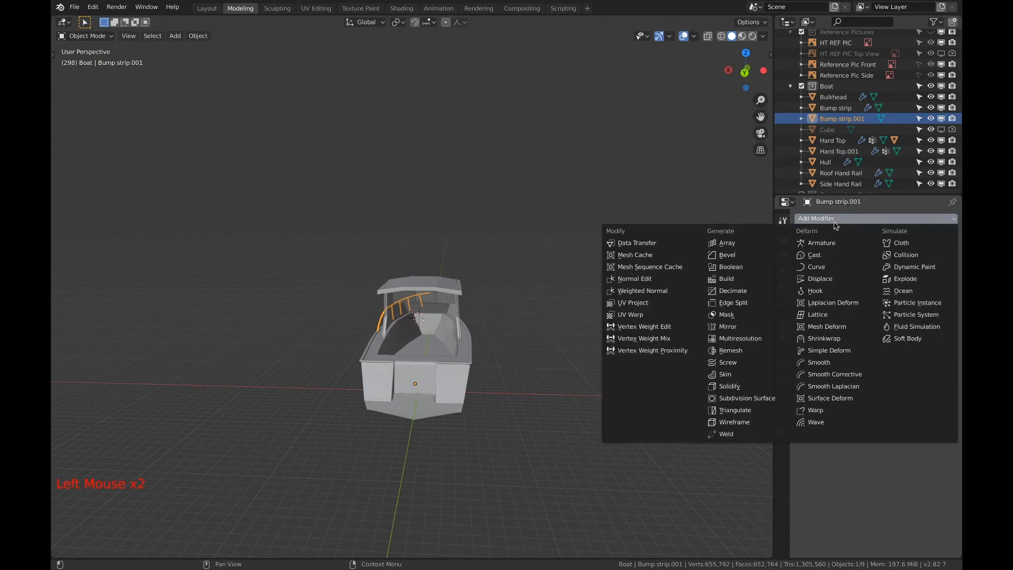
pyautogui.click(738, 327)
# Examine the mirrored bow rail in back and top orthographic views and in perspective from the bow
pyautogui.moveTo(620, 316); pyautogui.dragTo(690, 158, button='middle')
pyautogui.scroll(-1, 690, 158)
pyautogui.click(746, 54)
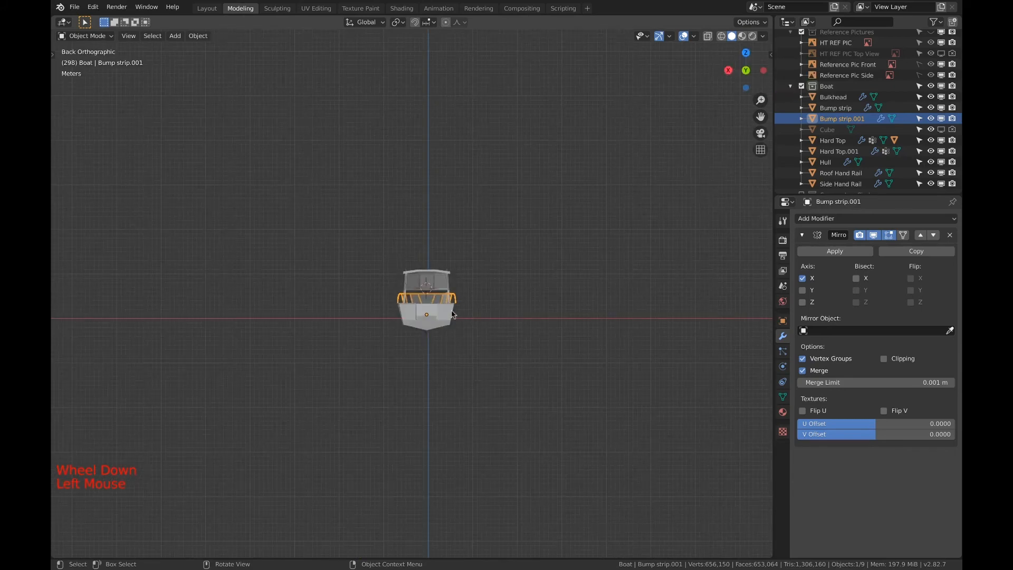
pyautogui.scroll(8, 453, 313)
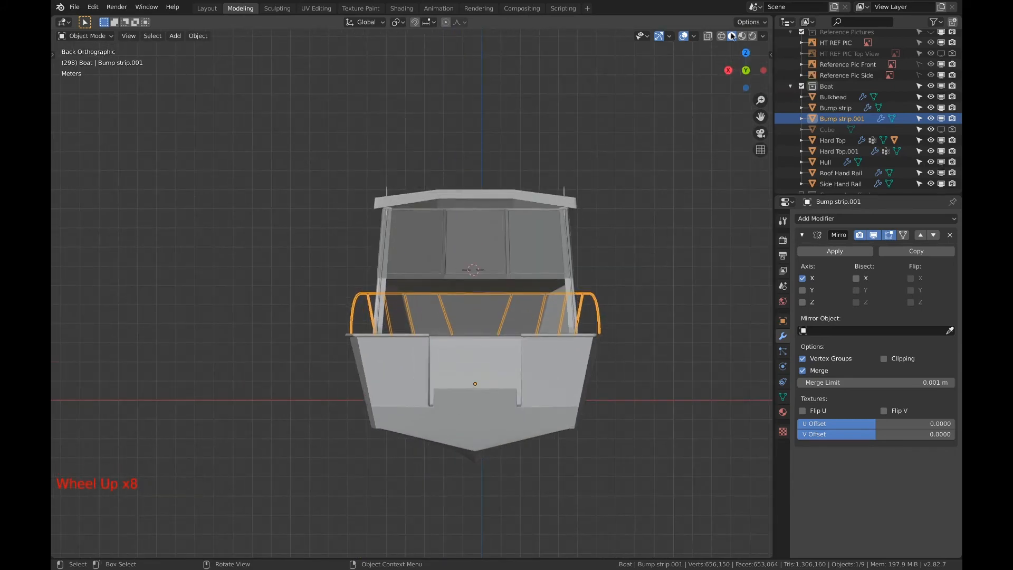
pyautogui.click(746, 52)
pyautogui.scroll(-6, 453, 170)
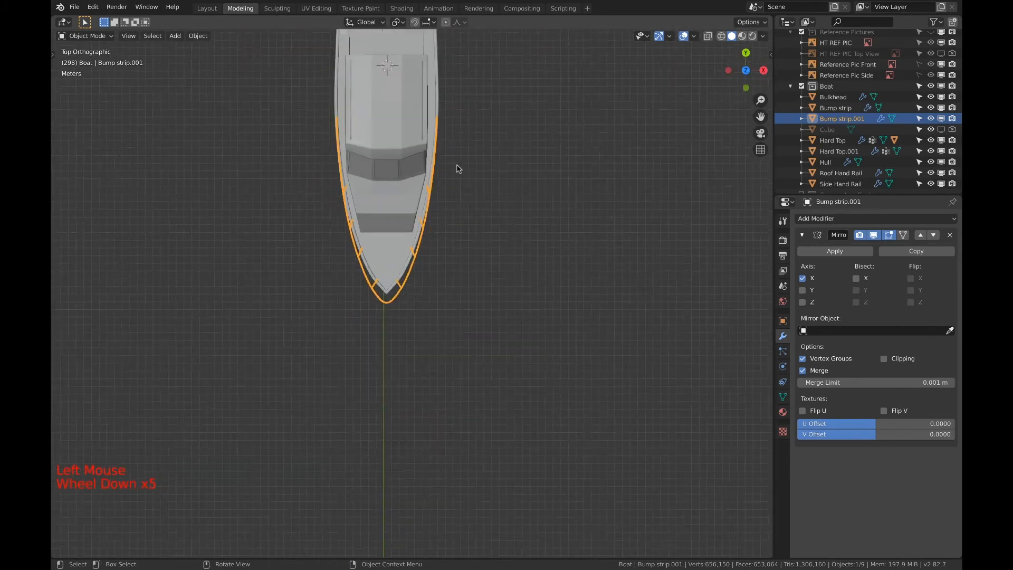
pyautogui.scroll(6, 442, 176)
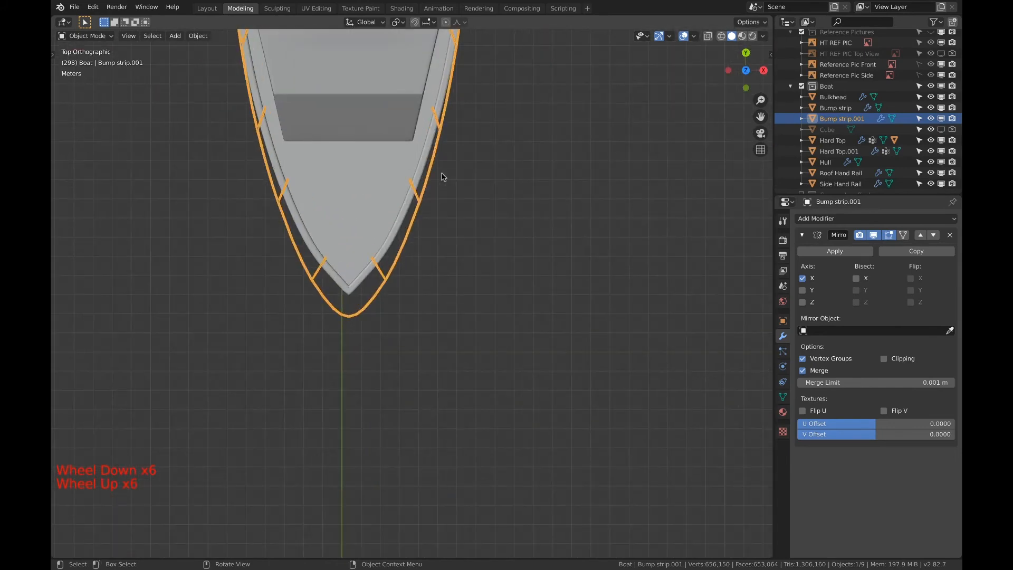
pyautogui.scroll(1, 443, 176)
pyautogui.keyDown('shift'); pyautogui.moveTo(442, 176); pyautogui.dragTo(490, 274, button='middle'); pyautogui.keyUp('shift')
pyautogui.scroll(5, 333, 302)
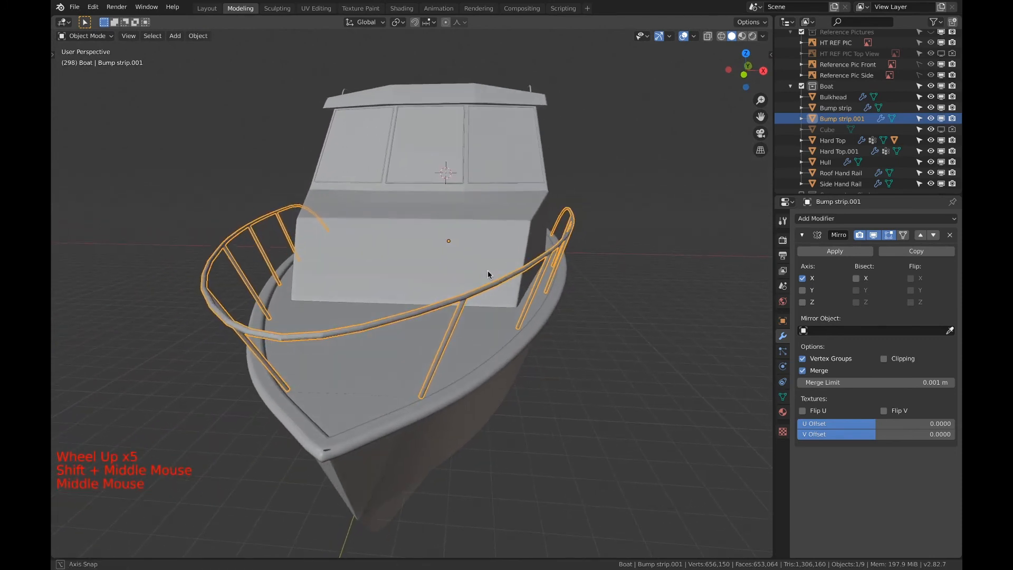
# Collapse the Mirror modifier's settings and add a Subdivision Surface modifier to the bow rail
pyautogui.click(804, 236)
pyautogui.click(811, 223)
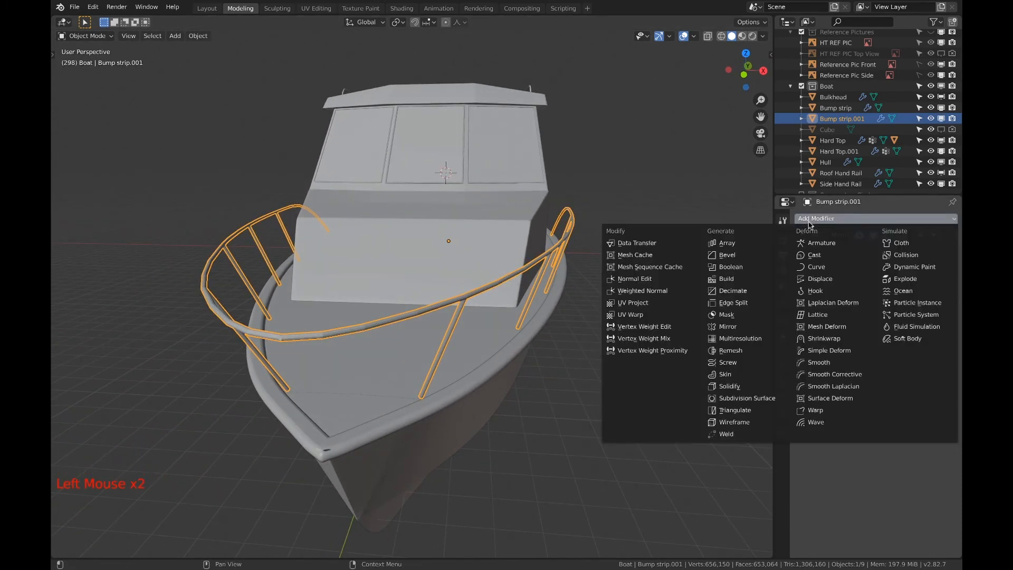
pyautogui.click(735, 398)
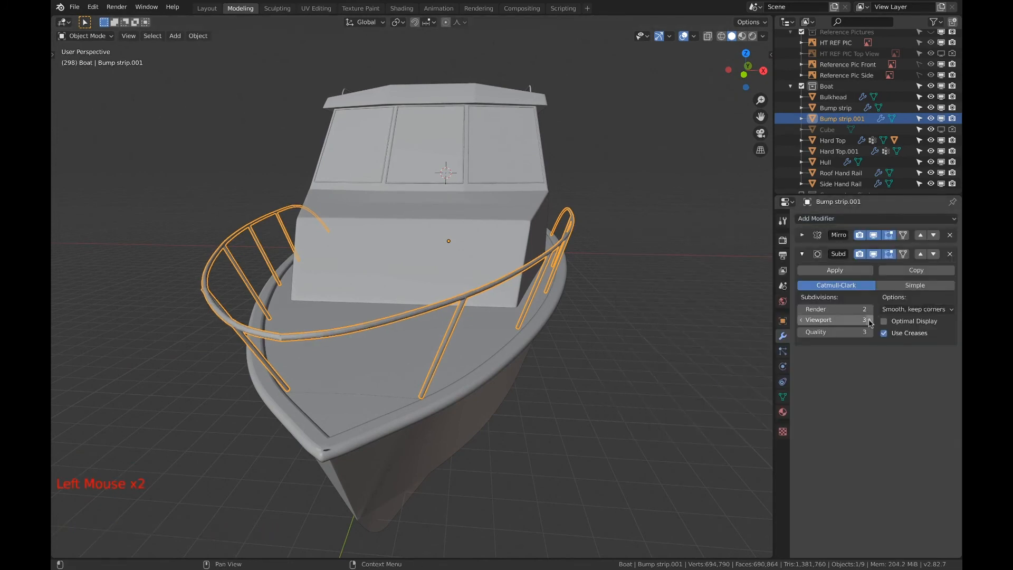
# Enter Edit Mode on the bow rail and enable Clipping in its Mirror modifier
pyautogui.scroll(4, 467, 352)
pyautogui.keyDown('shift'); pyautogui.moveTo(467, 352); pyautogui.dragTo(626, 320, button='middle'); pyautogui.keyUp('shift')
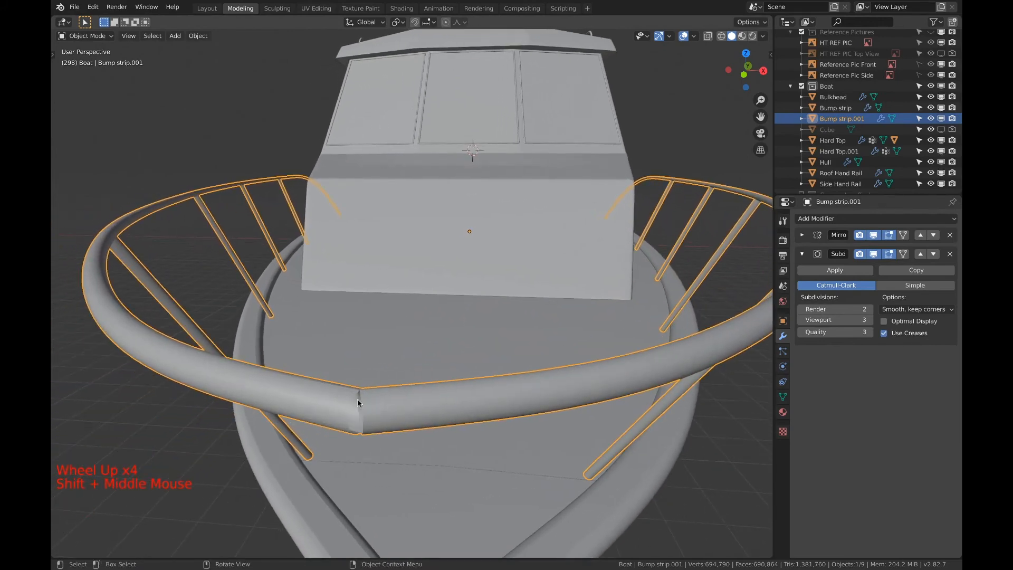
pyautogui.press('Tab')
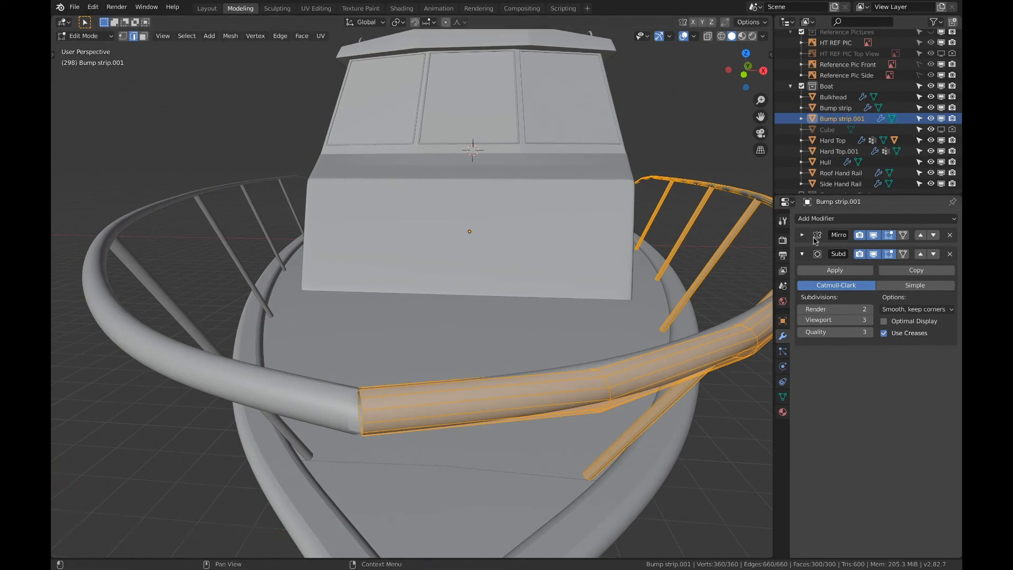
pyautogui.click(802, 254)
pyautogui.click(800, 235)
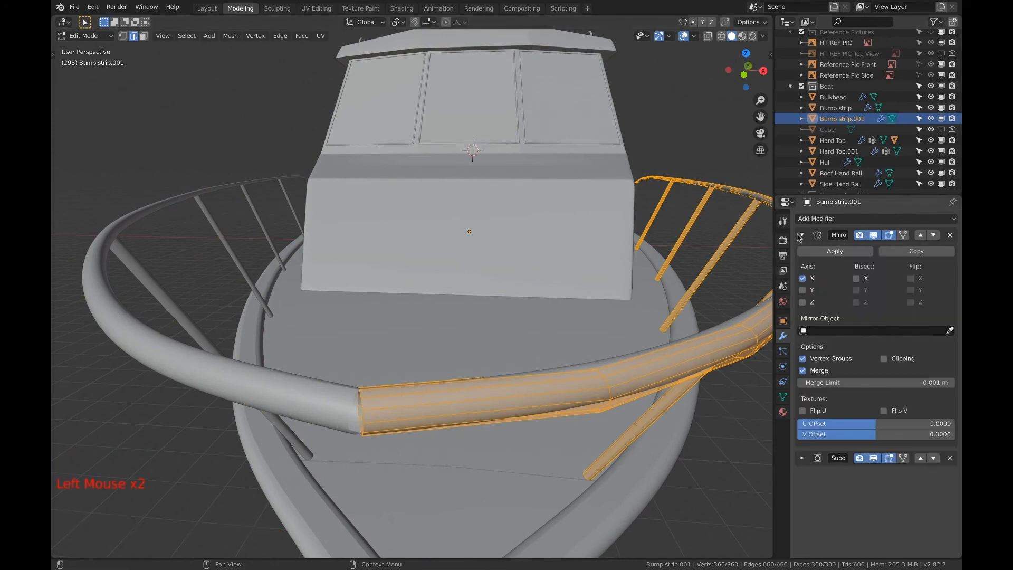
pyautogui.click(883, 360)
# Slide the rail's edge loop at the bow by a factor of about 0.058, then move it about -0.043 m in X onto the mirror plane
pyautogui.press('a')
pyautogui.press('a')
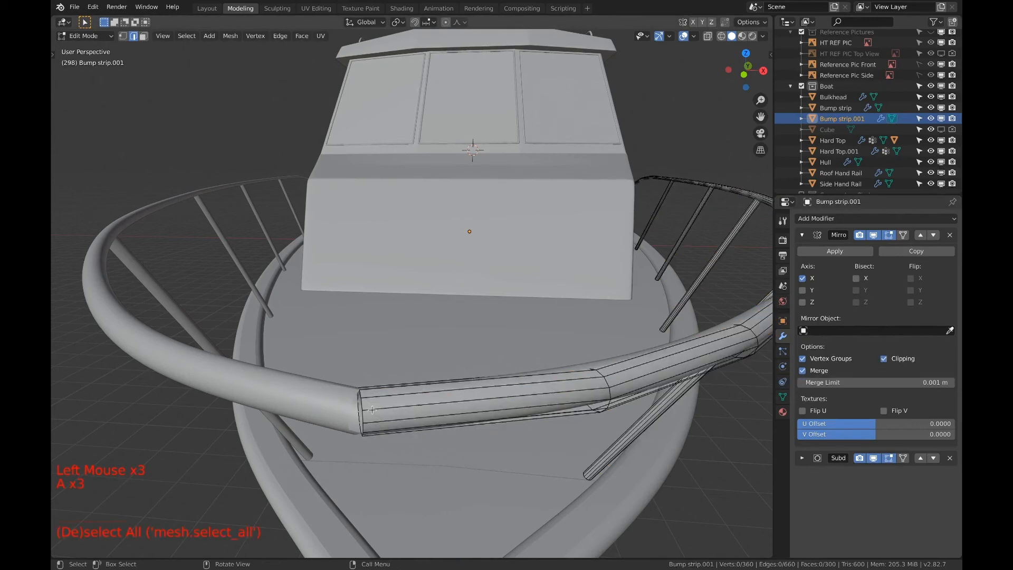
pyautogui.press('alt')
pyautogui.keyDown('alt'); pyautogui.click(364, 406); pyautogui.keyUp('alt')
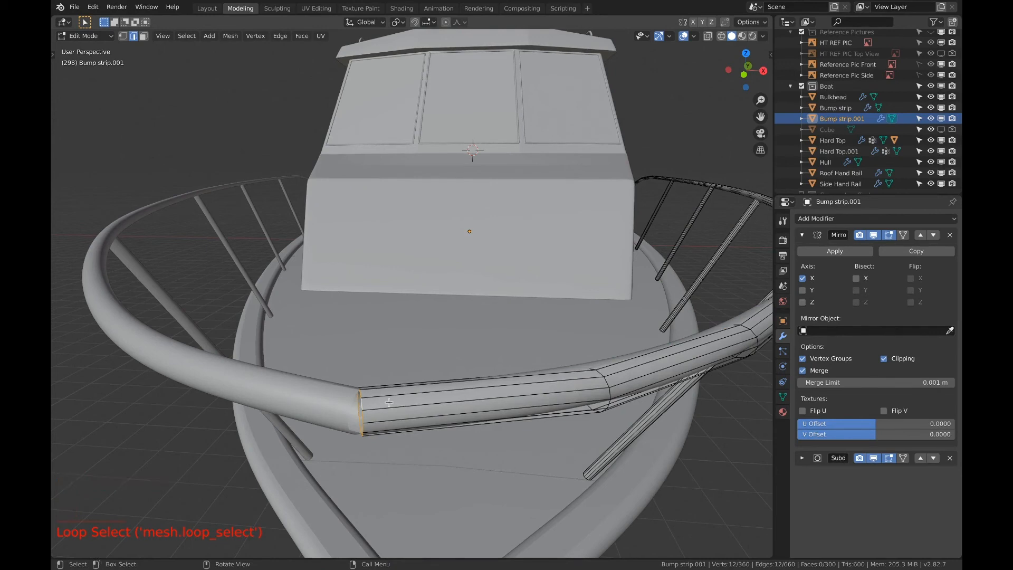
pyautogui.press('g')
pyautogui.press('g')
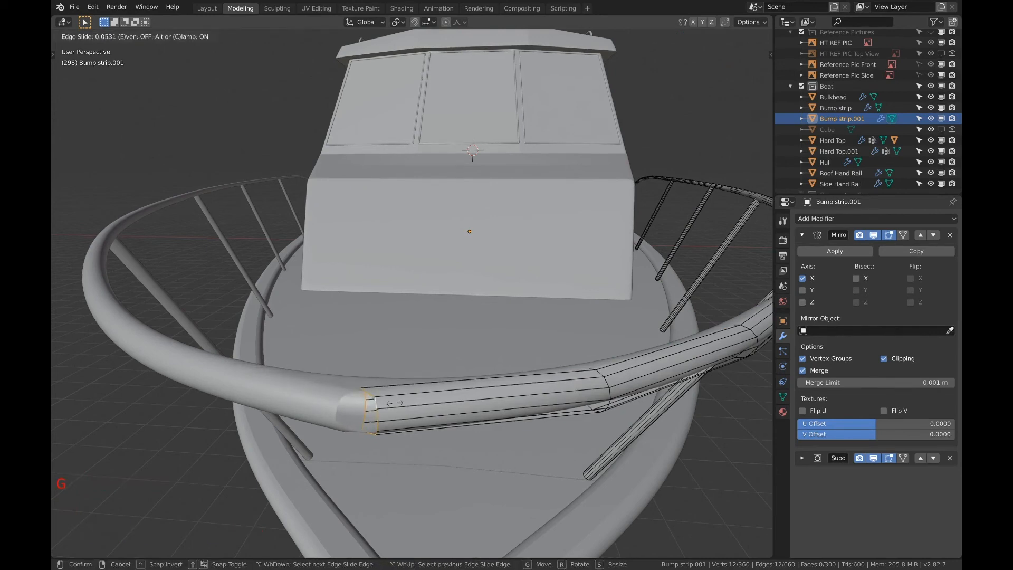
pyautogui.click(395, 403)
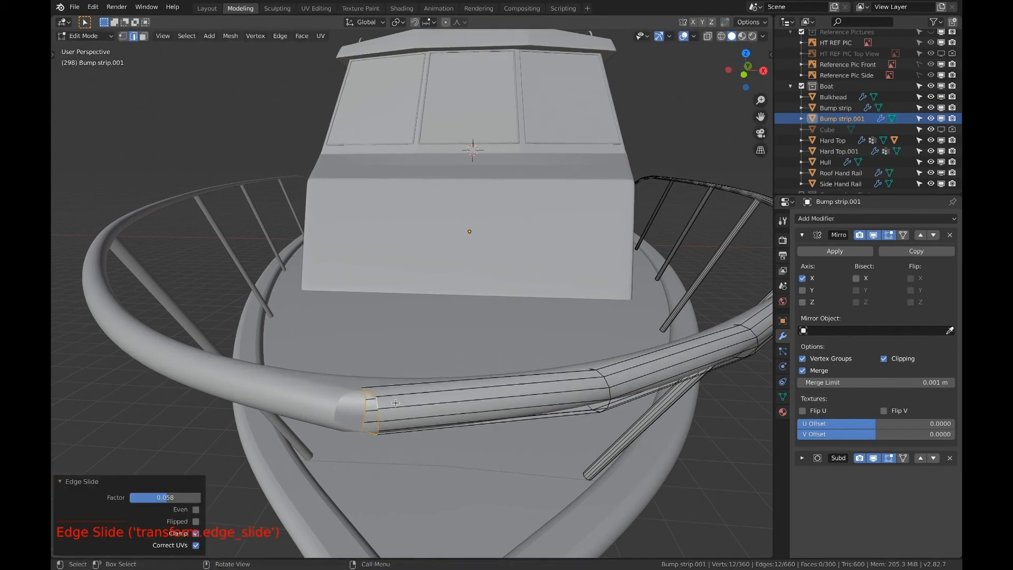
pyautogui.press('g')
pyautogui.press('g')
pyautogui.press('g')
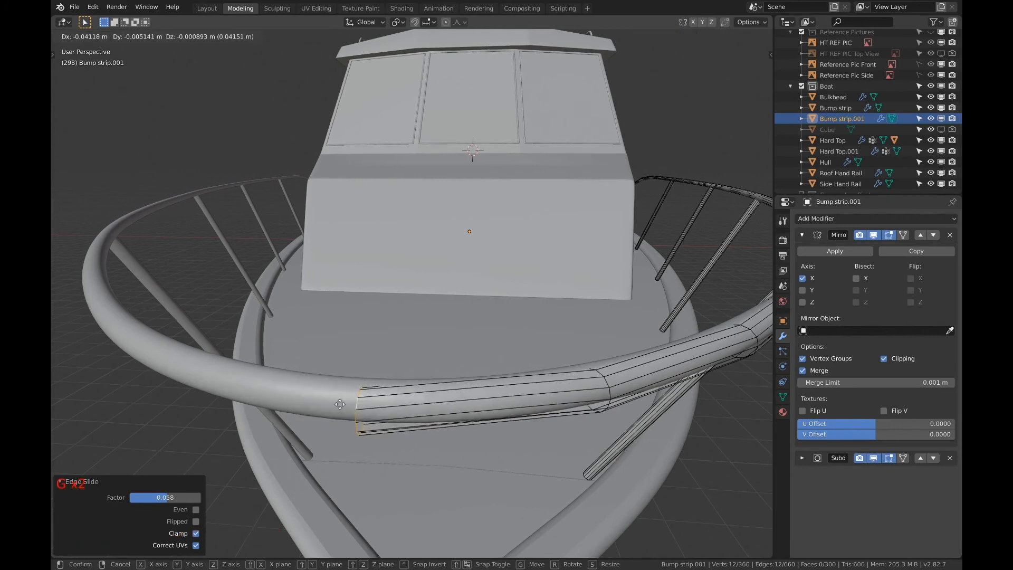
pyautogui.click(339, 404)
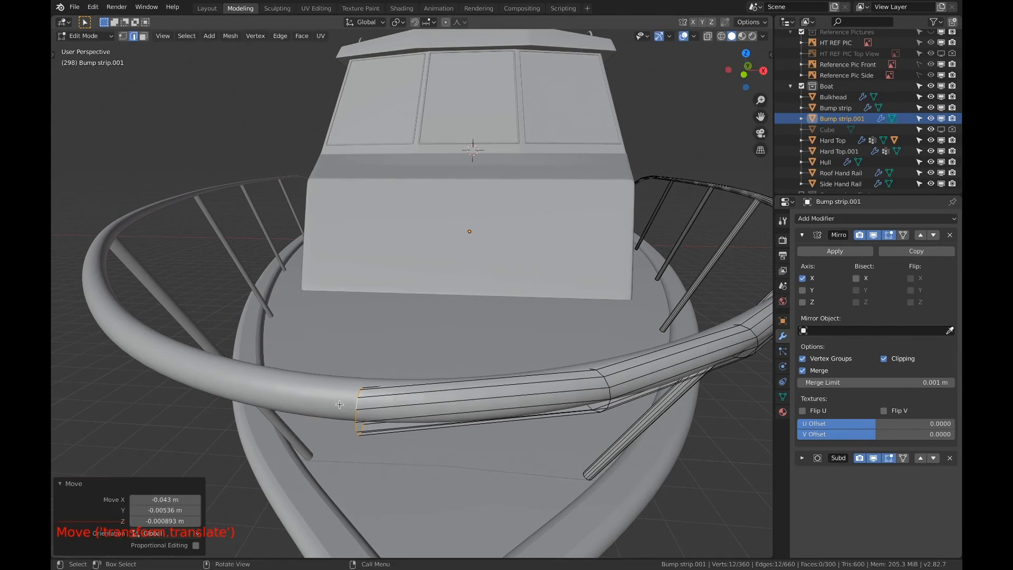
# Add a loop cut right beside the bow rail's centre joint with a slide factor of about 0.969, and select the whole mesh
pyautogui.hotkey('ctrl', 'r')
pyautogui.click(369, 419)
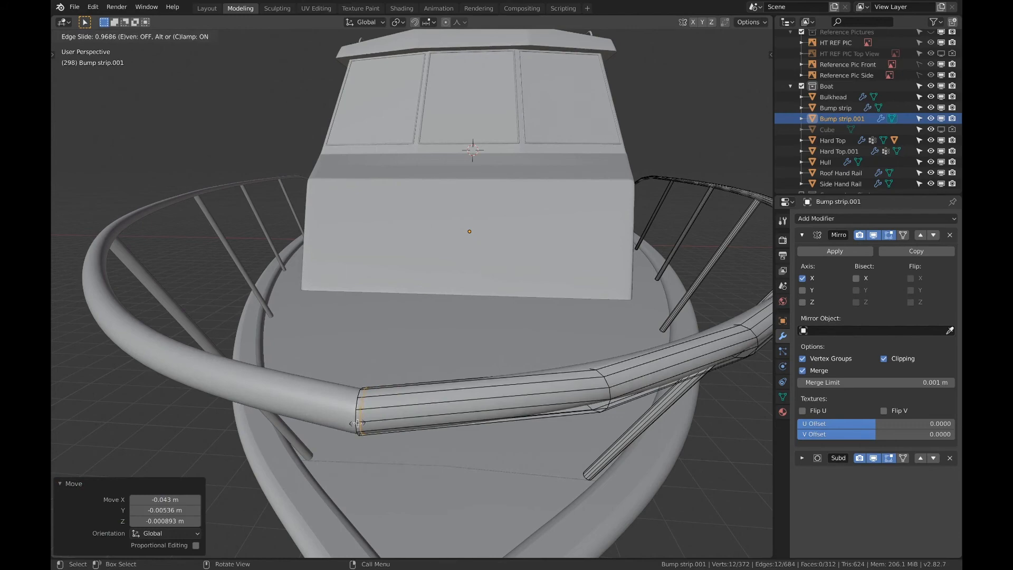
pyautogui.click(358, 423)
pyautogui.scroll(-6, 359, 425)
pyautogui.moveTo(364, 425); pyautogui.dragTo(572, 380, button='middle')
pyautogui.moveTo(483, 371); pyautogui.dragTo(566, 346, button='middle')
pyautogui.scroll(-7, 373, 349)
pyautogui.press('a')
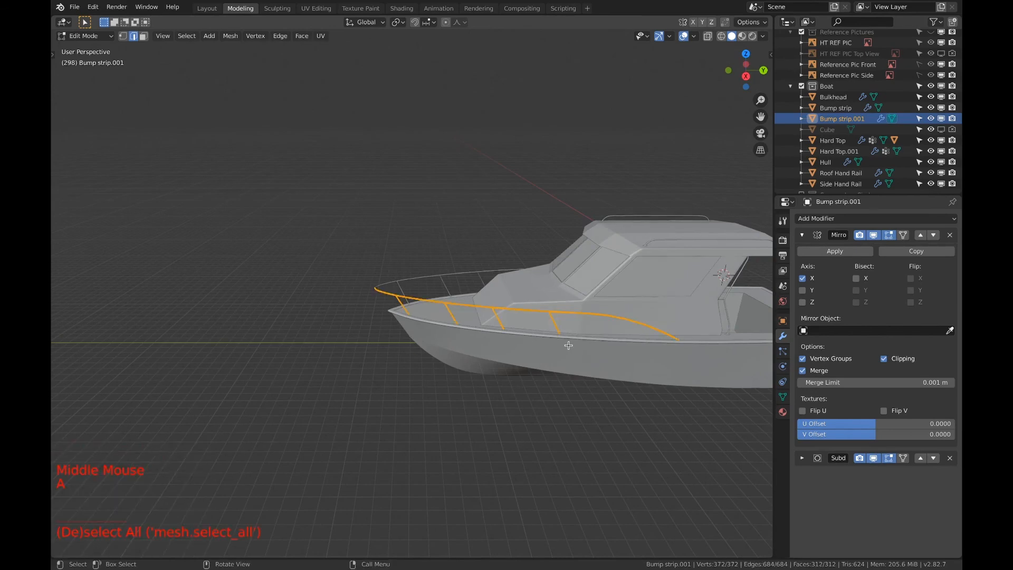
pyautogui.keyDown('shift'); pyautogui.moveTo(629, 329); pyautogui.dragTo(527, 329, button='middle'); pyautogui.keyUp('shift')
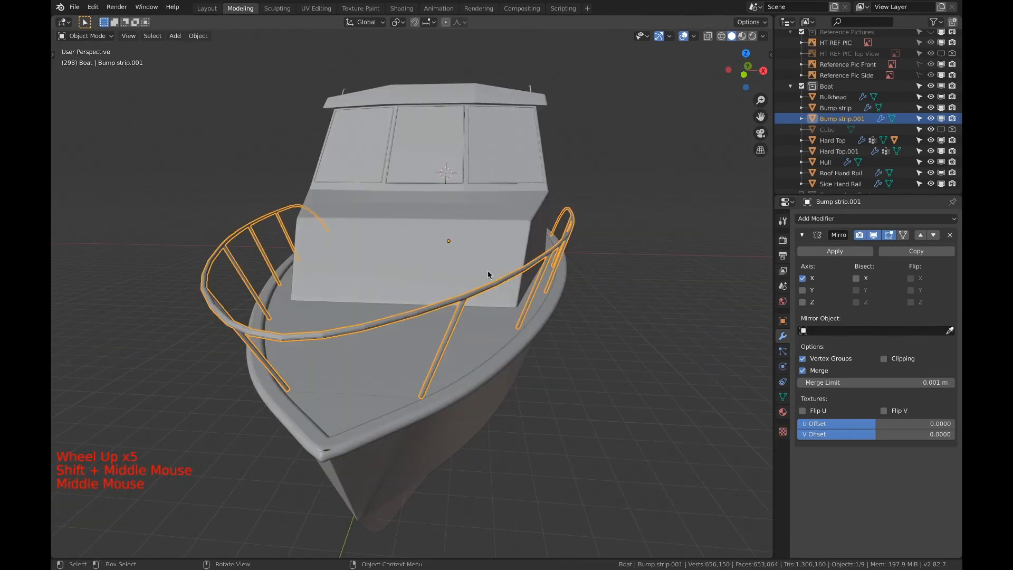
# Collapse the Mirror modifier's settings and add a Subdivision Surface modifier with 3 viewport subdivisions to the bow rail
pyautogui.click(804, 235)
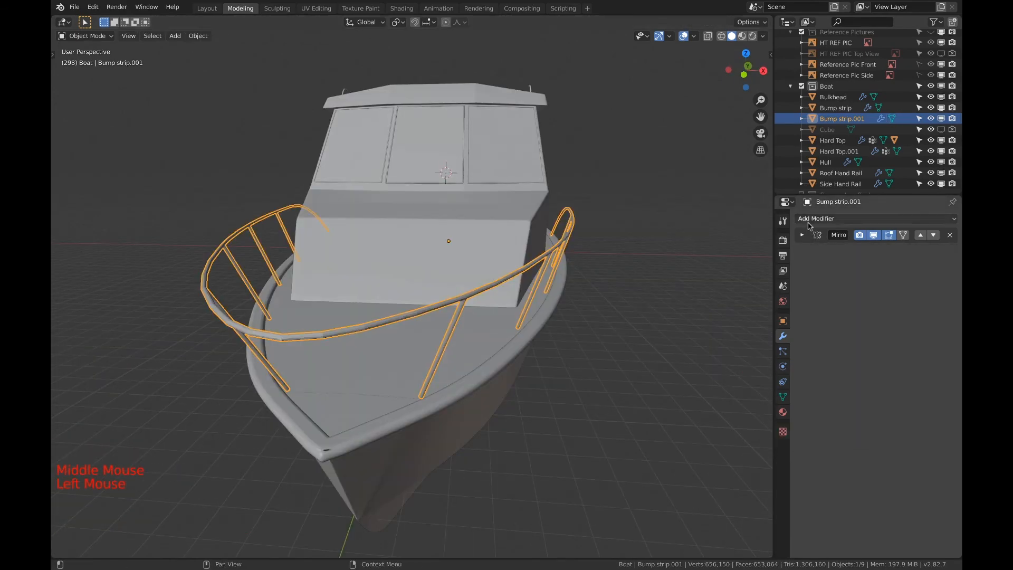
pyautogui.click(811, 220)
pyautogui.click(736, 399)
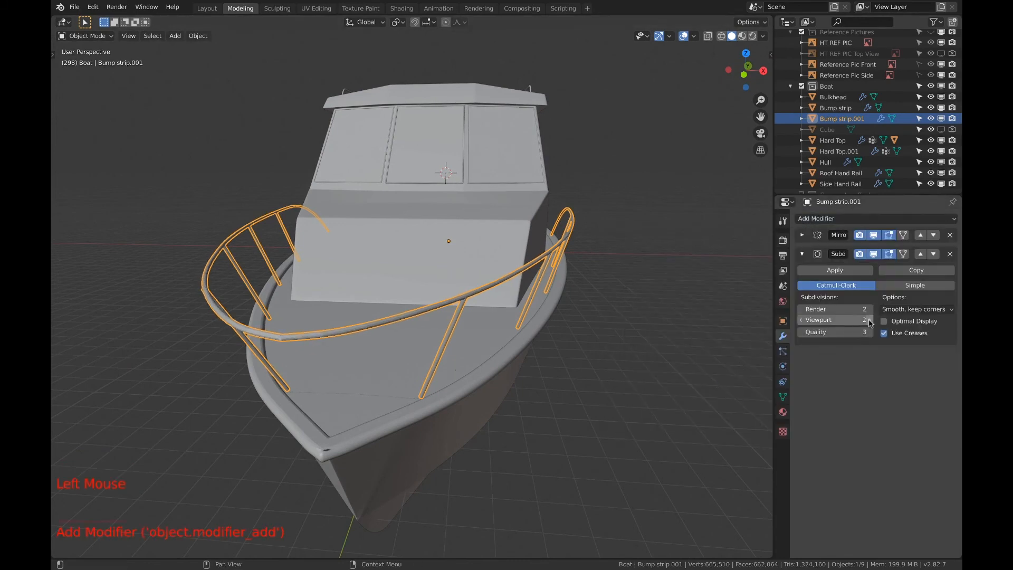
# Open the bow rail for mesh editing and turn on Clipping in its Mirror modifier
pyautogui.scroll(4, 467, 353)
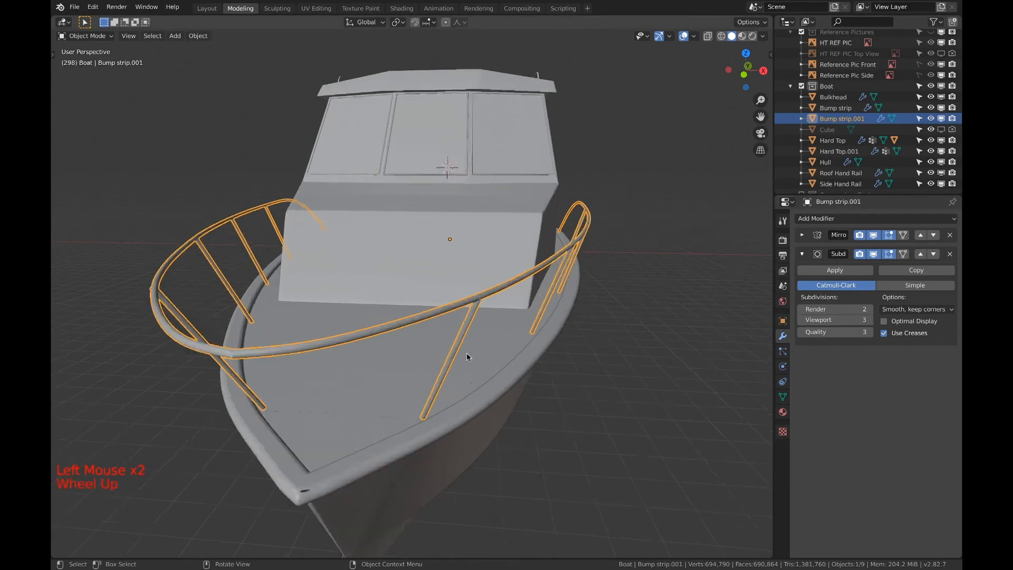
pyautogui.keyDown('shift'); pyautogui.moveTo(466, 352); pyautogui.dragTo(624, 320, button='middle'); pyautogui.keyUp('shift')
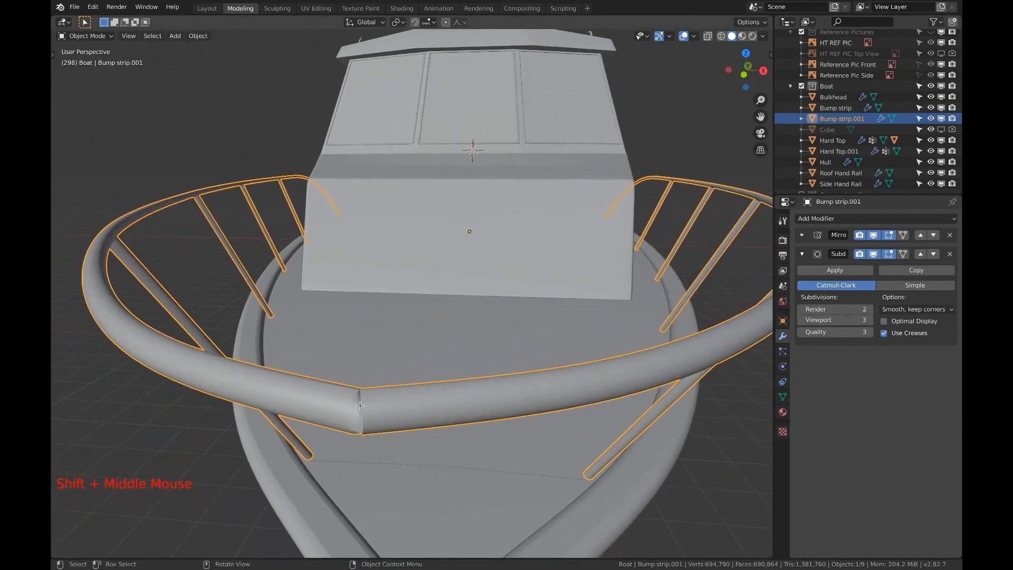
pyautogui.press('Tab')
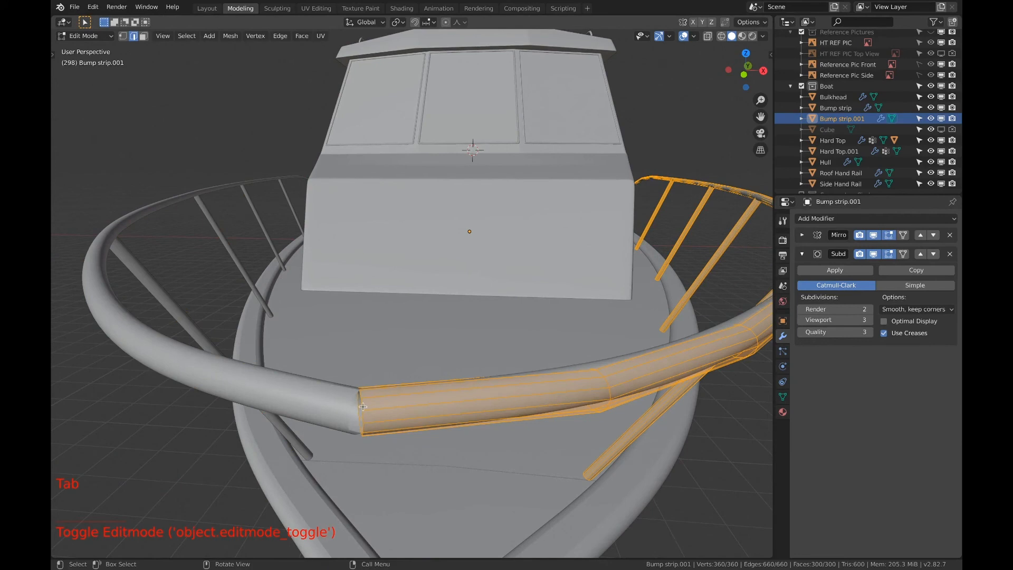
pyautogui.click(802, 254)
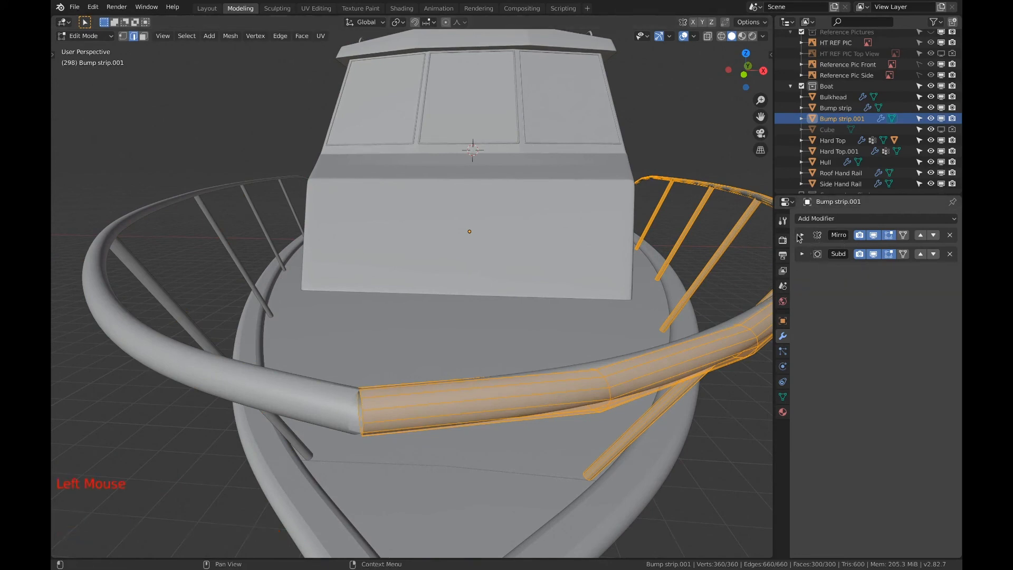
pyautogui.click(802, 235)
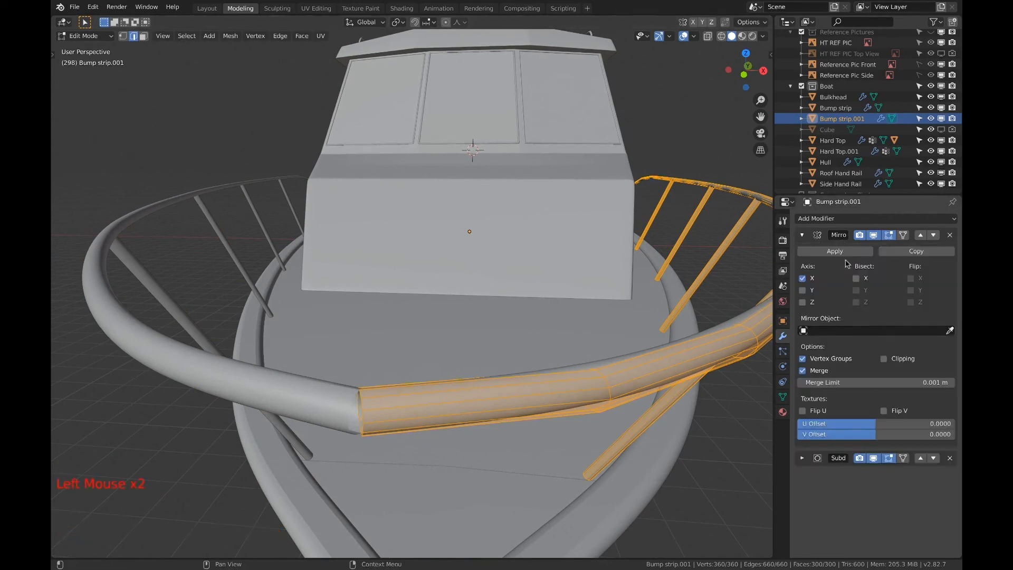
pyautogui.click(884, 360)
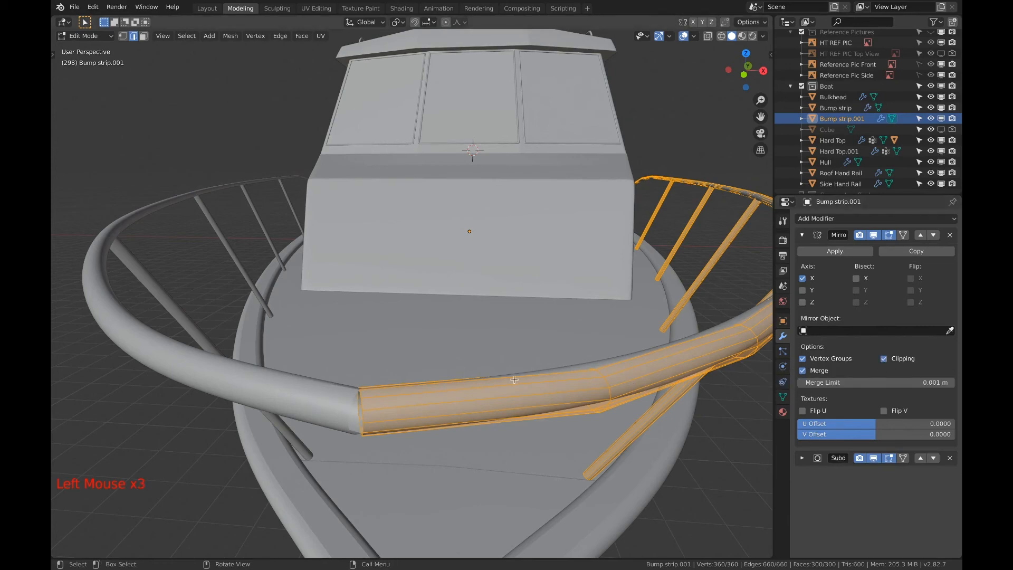
# Slide the rail's bow-end edge loop by a factor of about 0.058, then move it about -0.043 m in X so it joins its mirrored half
pyautogui.press('a')
pyautogui.press('a')
pyautogui.press('a')
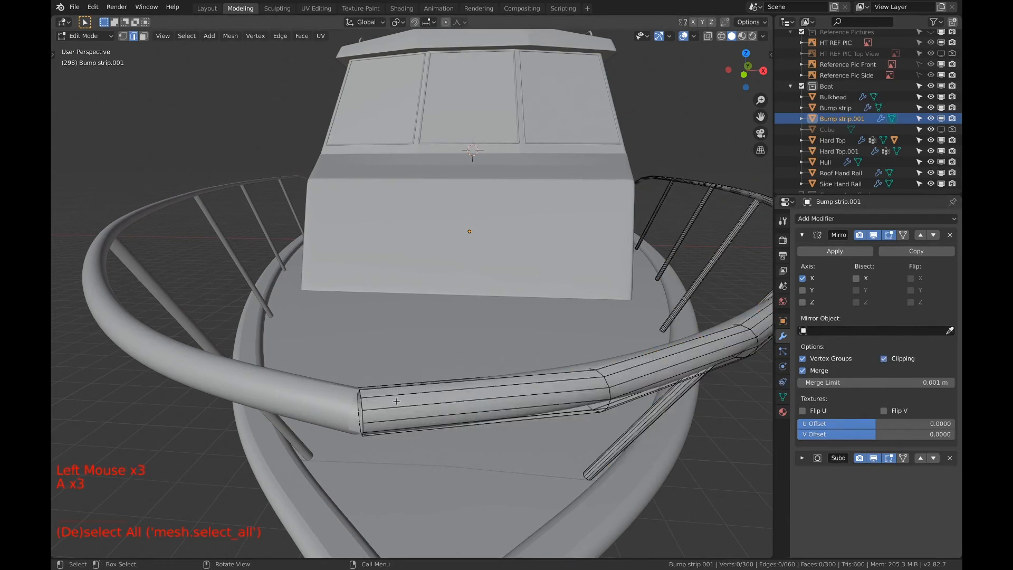
pyautogui.keyDown('alt'); pyautogui.click(364, 407); pyautogui.keyUp('alt')
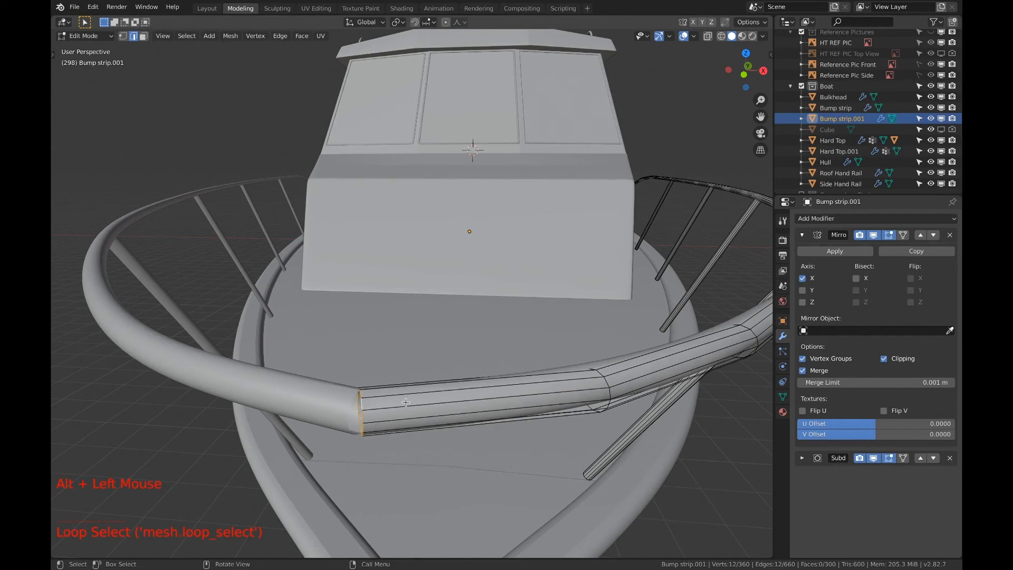
pyautogui.press('g')
pyautogui.press('g')
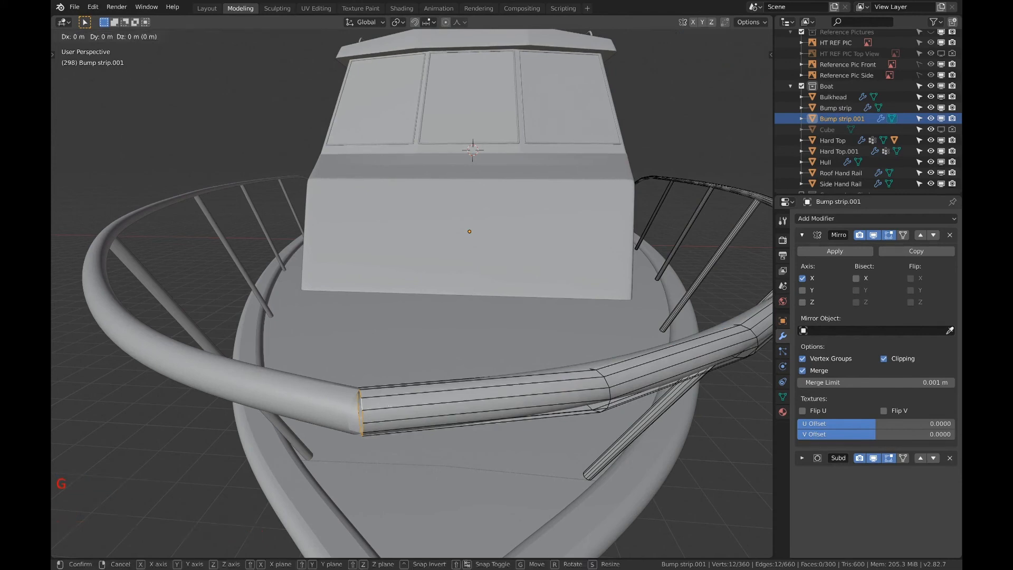
pyautogui.click(395, 403)
pyautogui.press('g')
pyautogui.press('g')
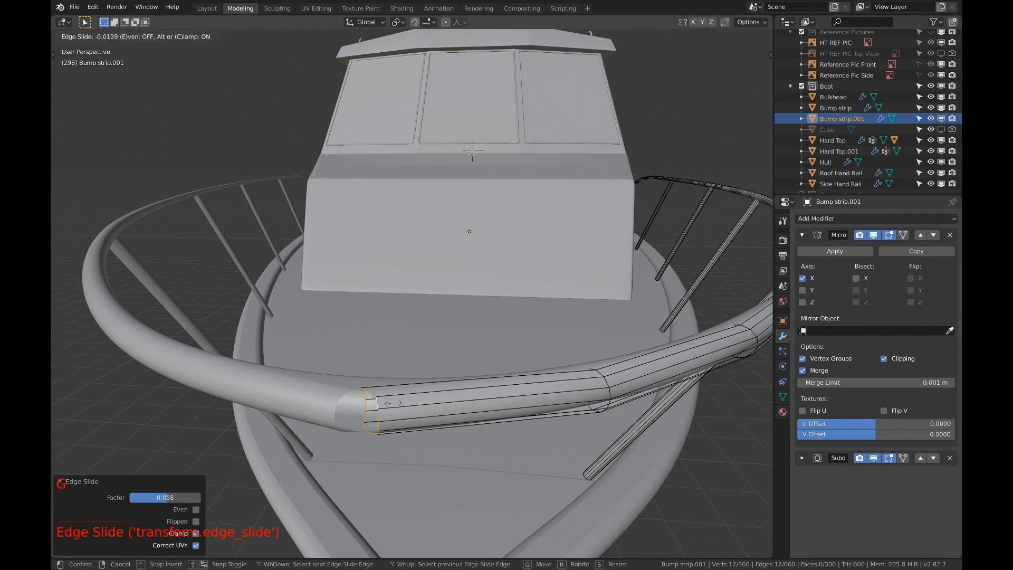
pyautogui.press('g')
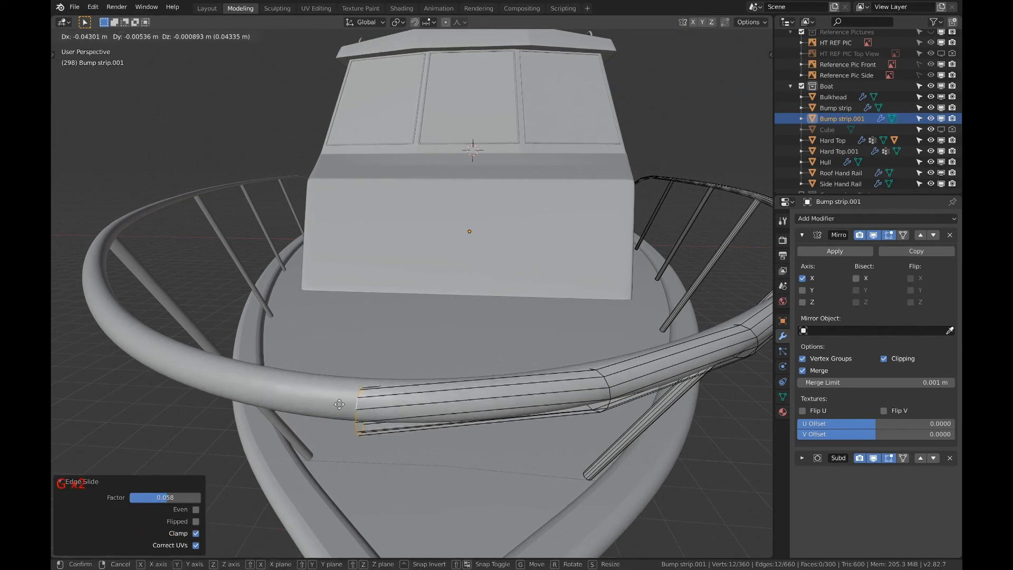
pyautogui.click(339, 404)
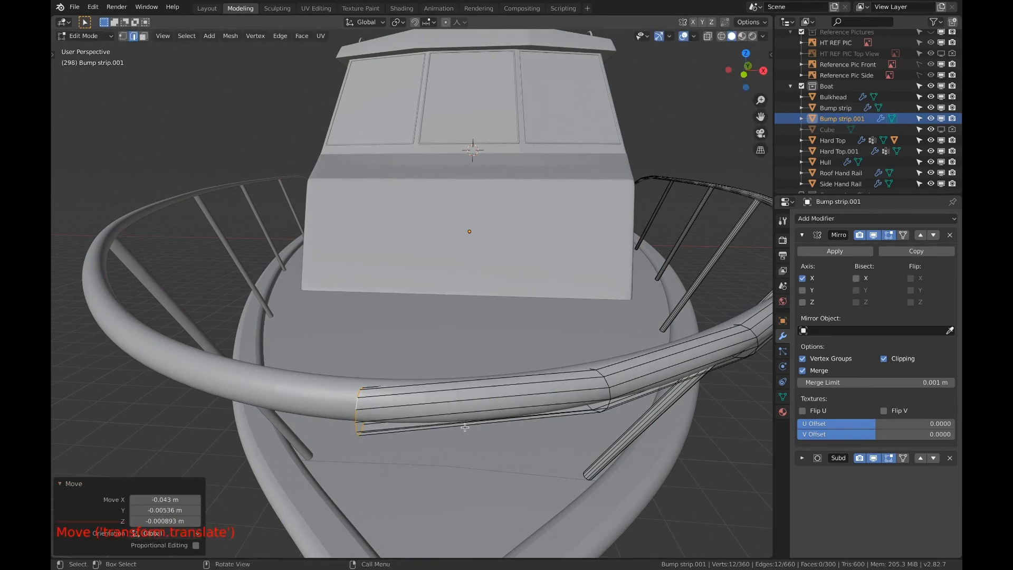
# Add one loop cut next to the bow rail's centre joint, slid toward the joint to a factor of about 0.969
pyautogui.hotkey('ctrl', 'r')
pyautogui.click(406, 421)
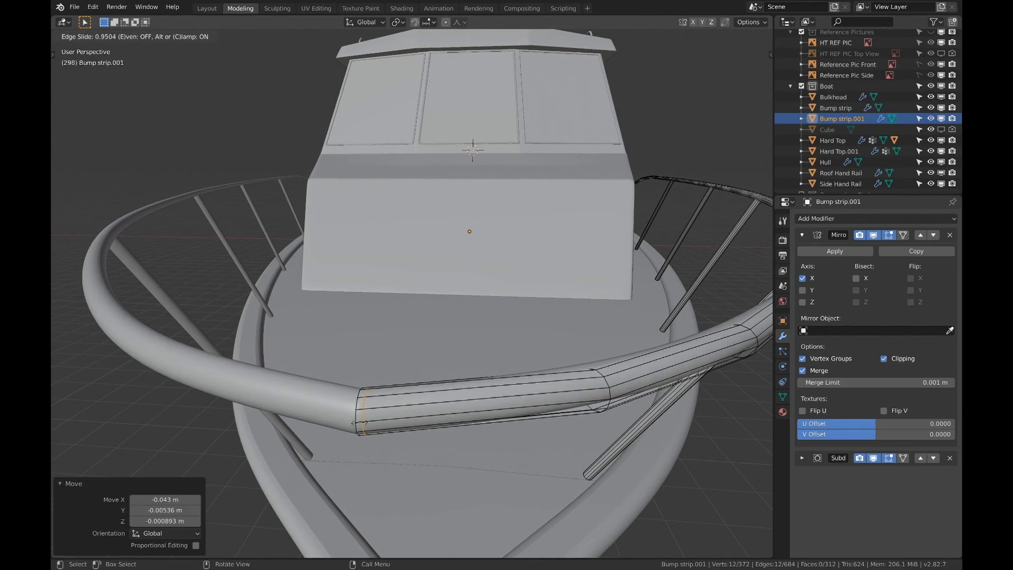
pyautogui.click(358, 423)
pyautogui.scroll(-6, 452, 421)
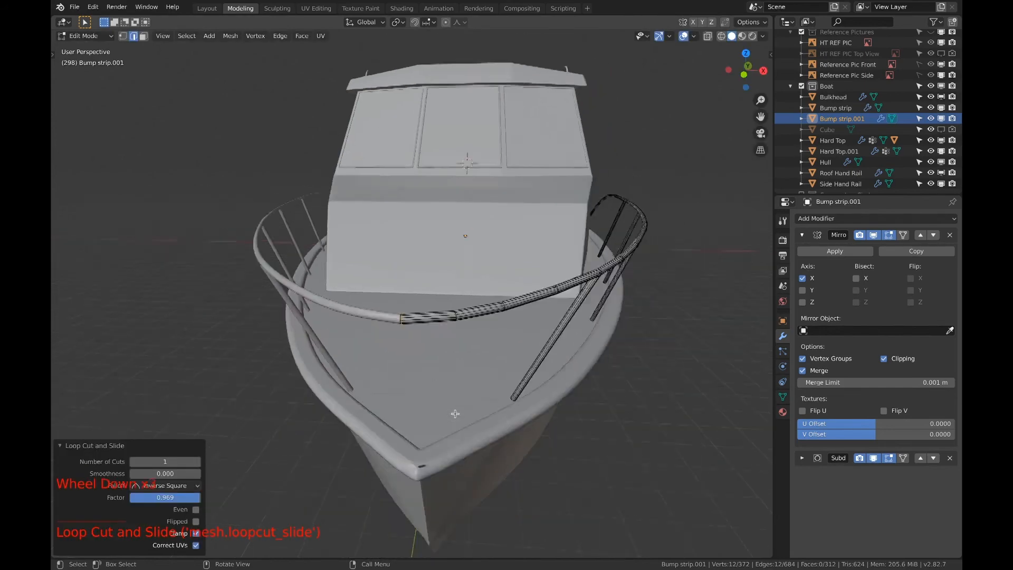
pyautogui.moveTo(452, 421); pyautogui.dragTo(566, 346, button='middle')
pyautogui.scroll(-1, 594, 324)
pyautogui.scroll(-6, 595, 324)
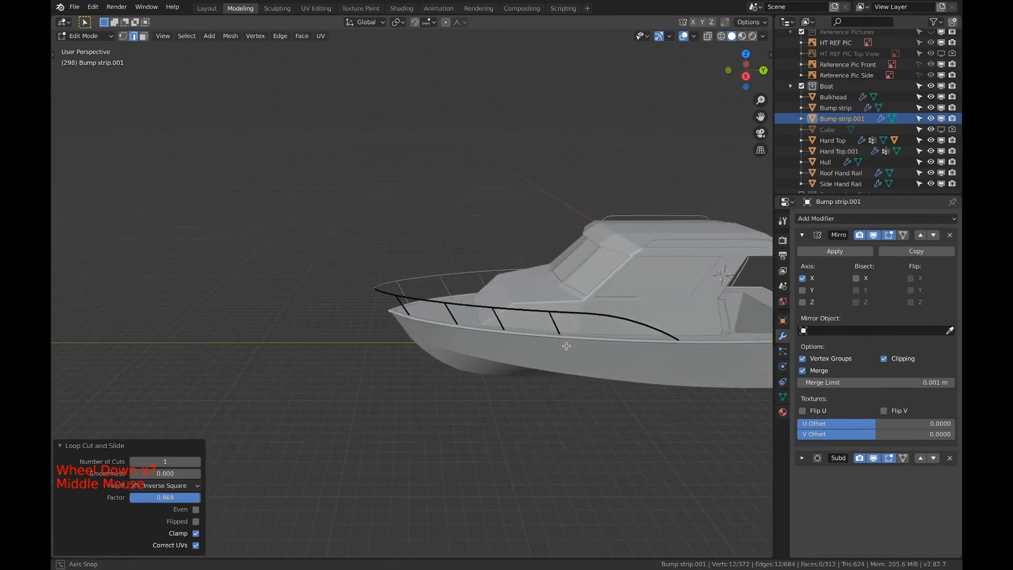
# Highlight the whole rail mesh and examine where its aft end meets the boat's side deck
pyautogui.press('a')
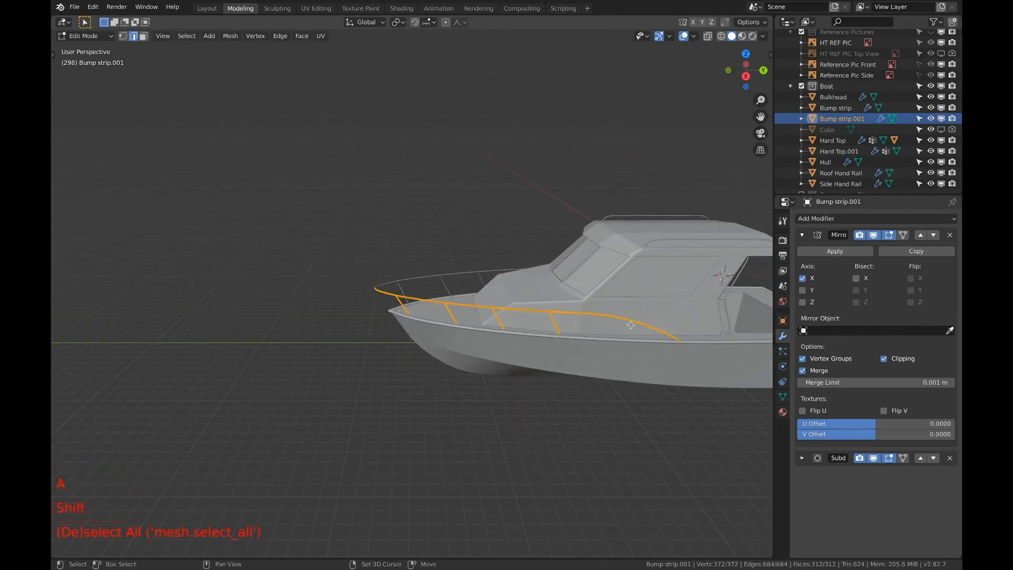
pyautogui.keyDown('shift'); pyautogui.moveTo(631, 325); pyautogui.dragTo(547, 344, button='middle'); pyautogui.keyUp('shift')
pyautogui.scroll(4, 528, 327)
pyautogui.scroll(5, 495, 283)
pyautogui.scroll(-1, 531, 264)
pyautogui.scroll(-2, 538, 313)
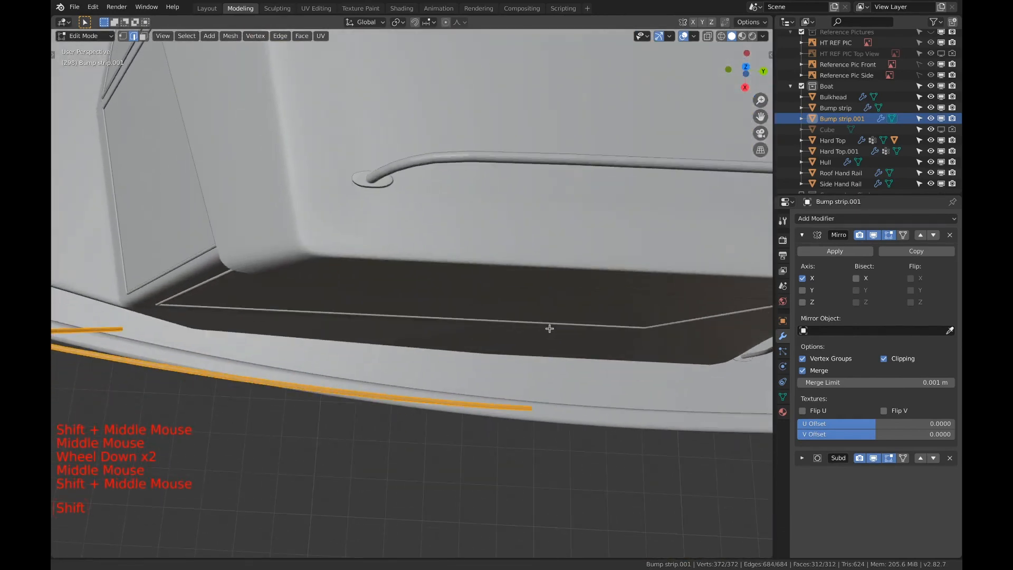
pyautogui.keyDown('shift'); pyautogui.moveTo(553, 383); pyautogui.dragTo(505, 252, button='middle'); pyautogui.keyUp('shift')
pyautogui.scroll(3, 539, 309)
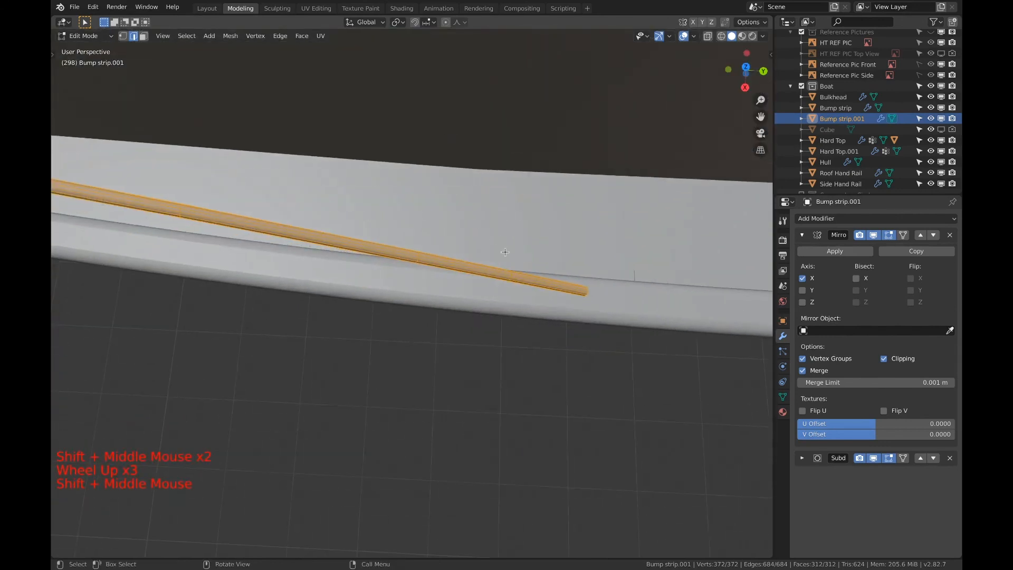
# Move the rail's aft end ring about -0.32 m along X with sharp proportional editing, at a proportional size of about 11.92
pyautogui.press('1')
pyautogui.press('a')
pyautogui.press('a')
pyautogui.press('a')
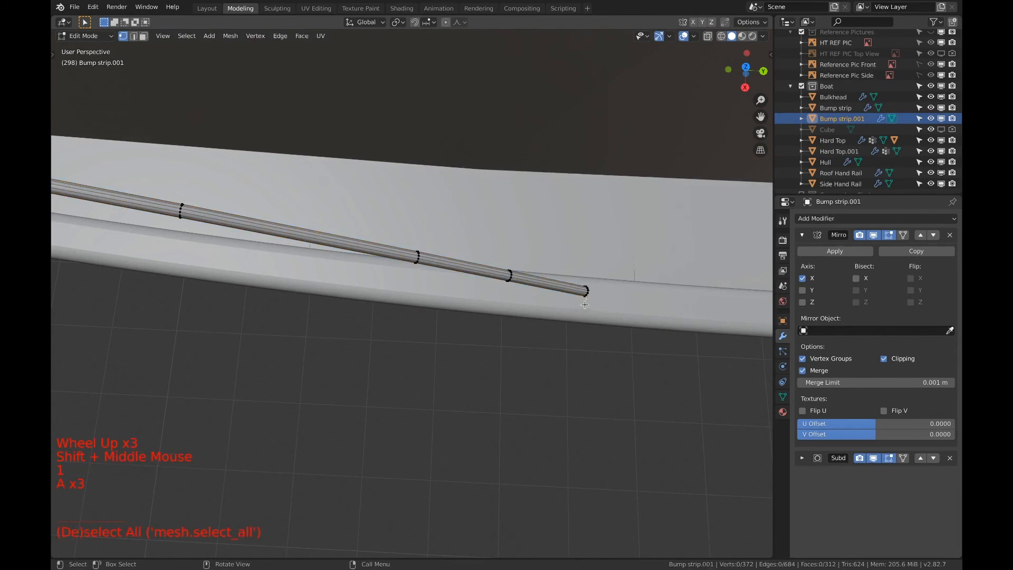
pyautogui.press('c')
pyautogui.rightClick(579, 287)
pyautogui.press('z')
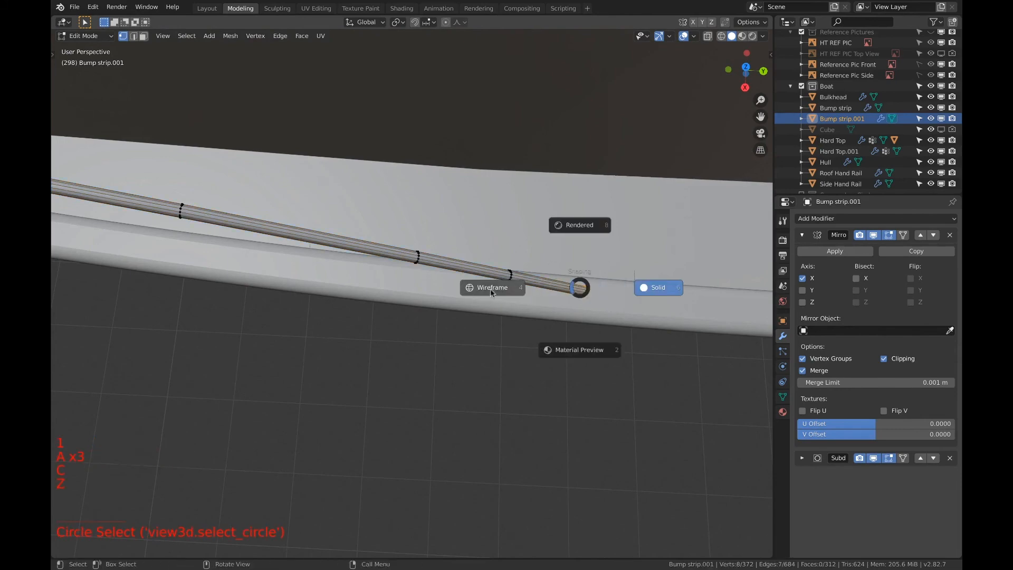
pyautogui.click(489, 290)
pyautogui.press('c')
pyautogui.moveTo(576, 285); pyautogui.dragTo(584, 290)
pyautogui.rightClick(583, 287)
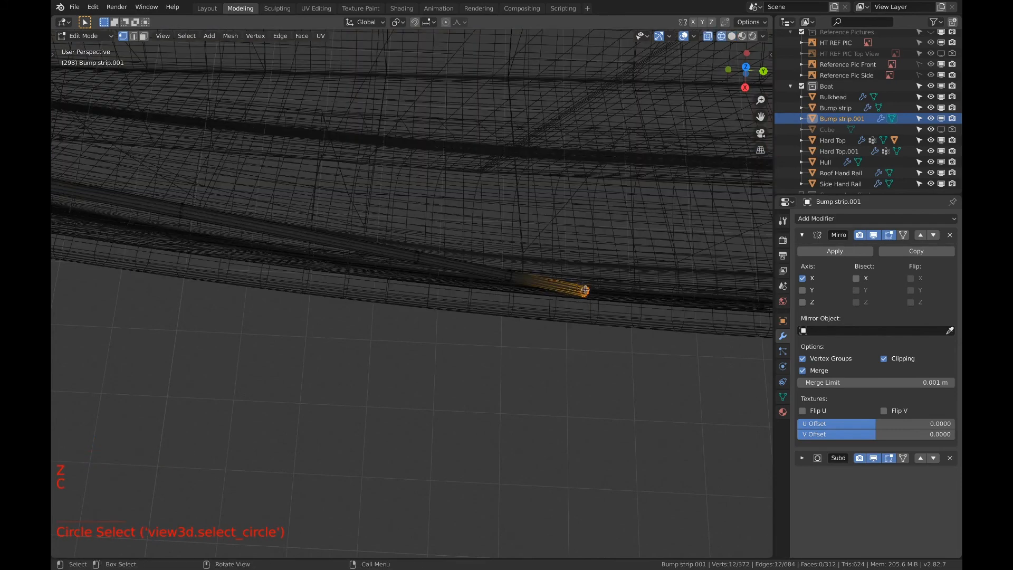
pyautogui.click(640, 296)
pyautogui.scroll(-4, 643, 299)
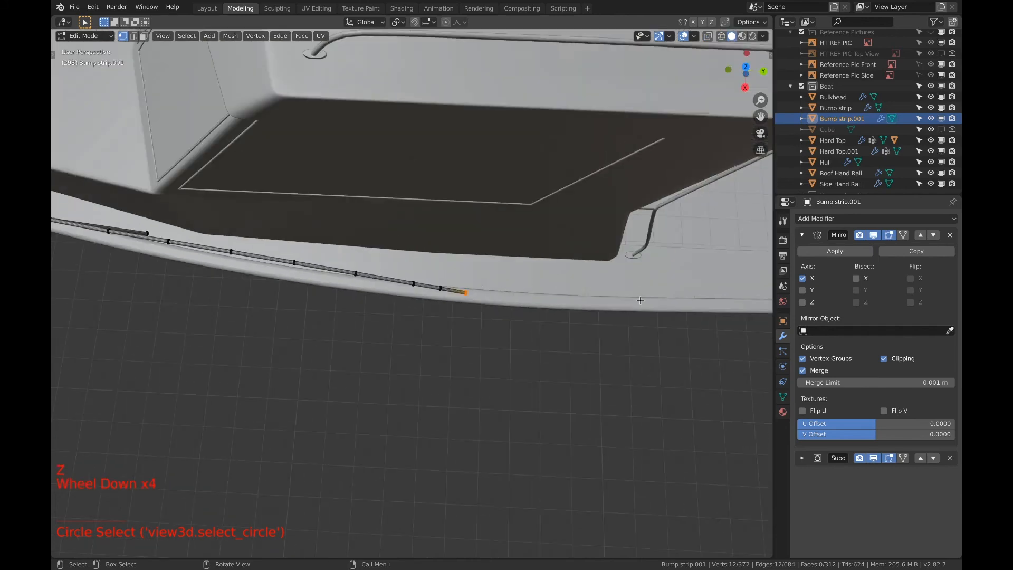
pyautogui.moveTo(597, 308)
pyautogui.mouseDown(button='middle')
pyautogui.moveTo(594, 319)
pyautogui.moveTo(560, 322)
pyautogui.mouseUp(button='middle')
pyautogui.scroll(-1, 556, 323)
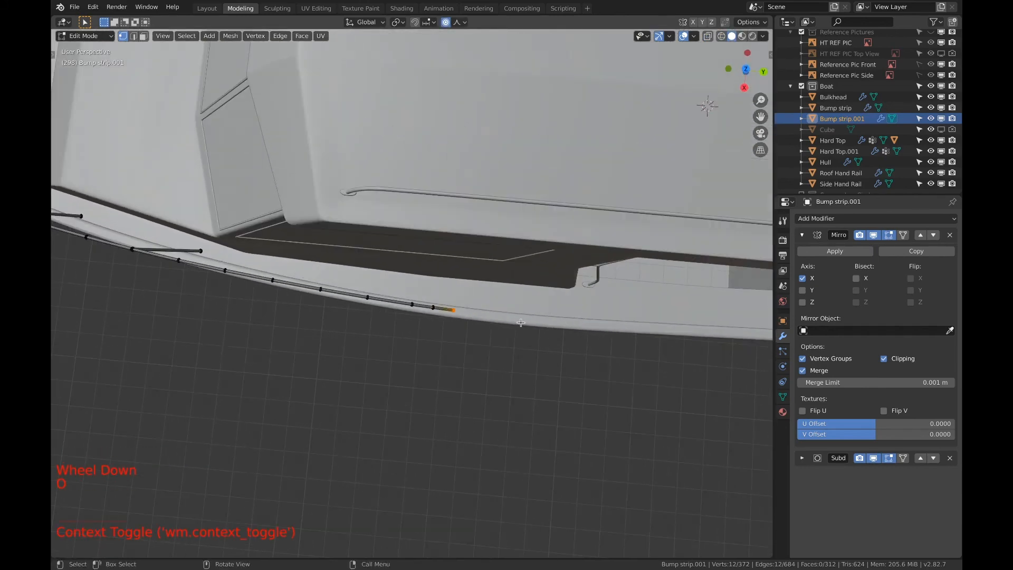
pyautogui.press('g')
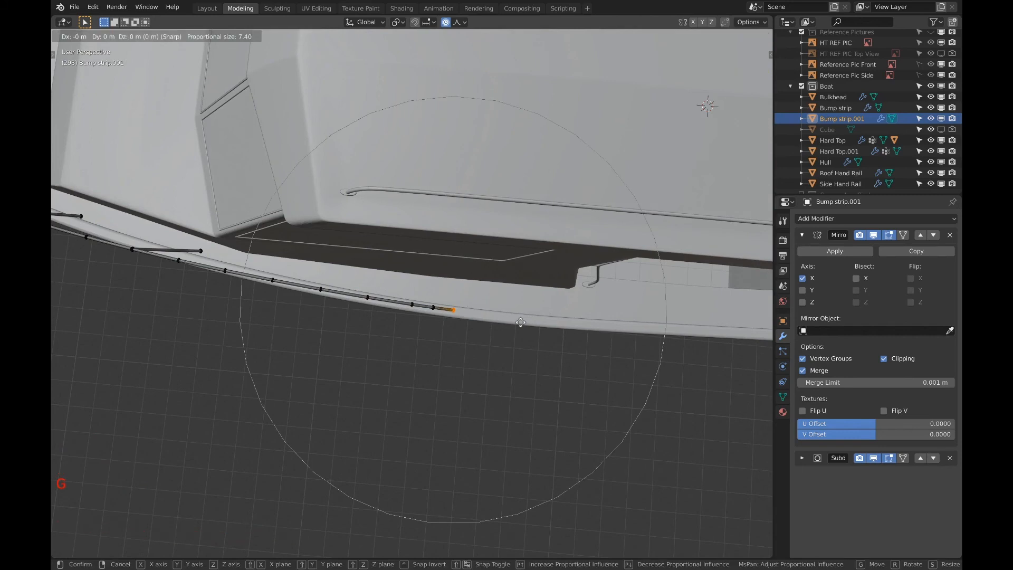
pyautogui.press('x')
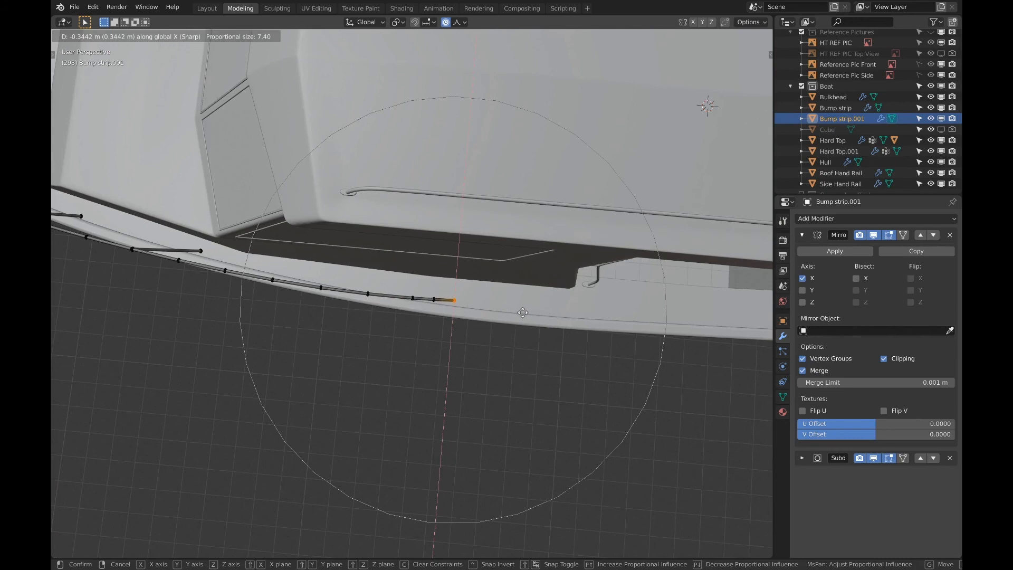
pyautogui.scroll(-3, 523, 312)
pyautogui.scroll(-2, 523, 312)
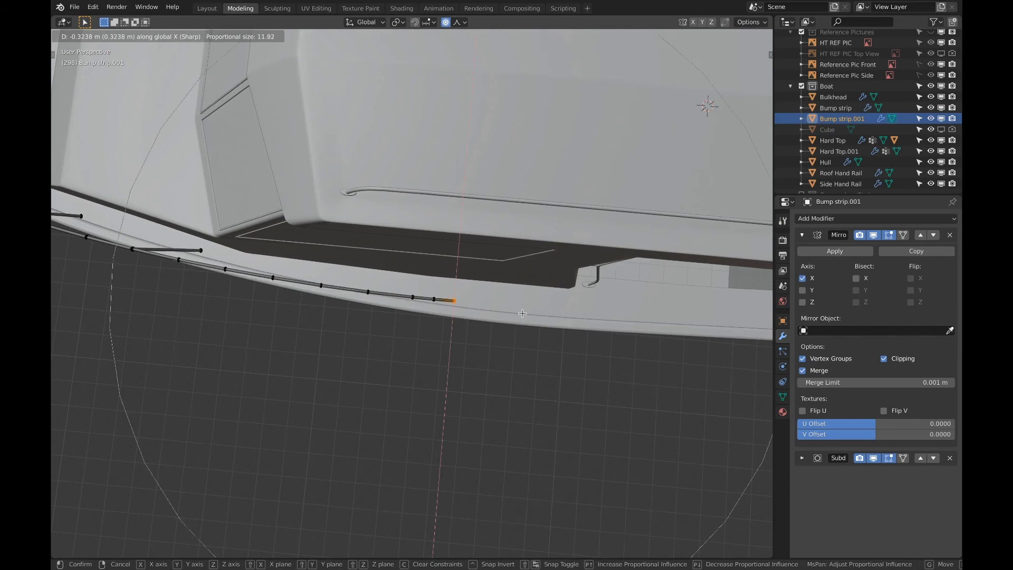
pyautogui.click(523, 313)
# Turn off the rail's Subdivision modifier in the viewport and knife-cut its aft end level with the deck
pyautogui.scroll(1, 522, 313)
pyautogui.moveTo(522, 312); pyautogui.dragTo(475, 264, button='middle')
pyautogui.scroll(2, 493, 282)
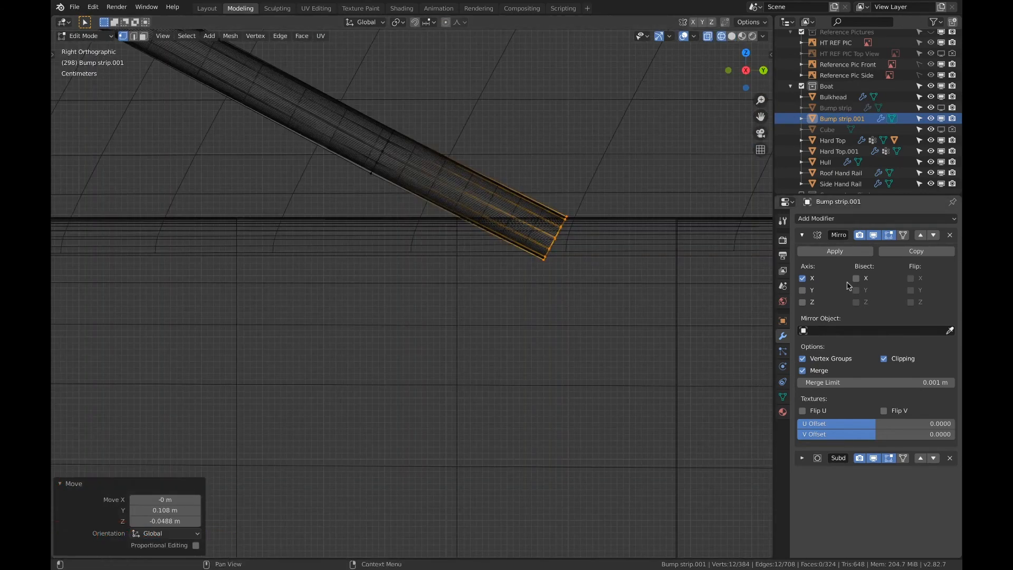
pyautogui.click(803, 236)
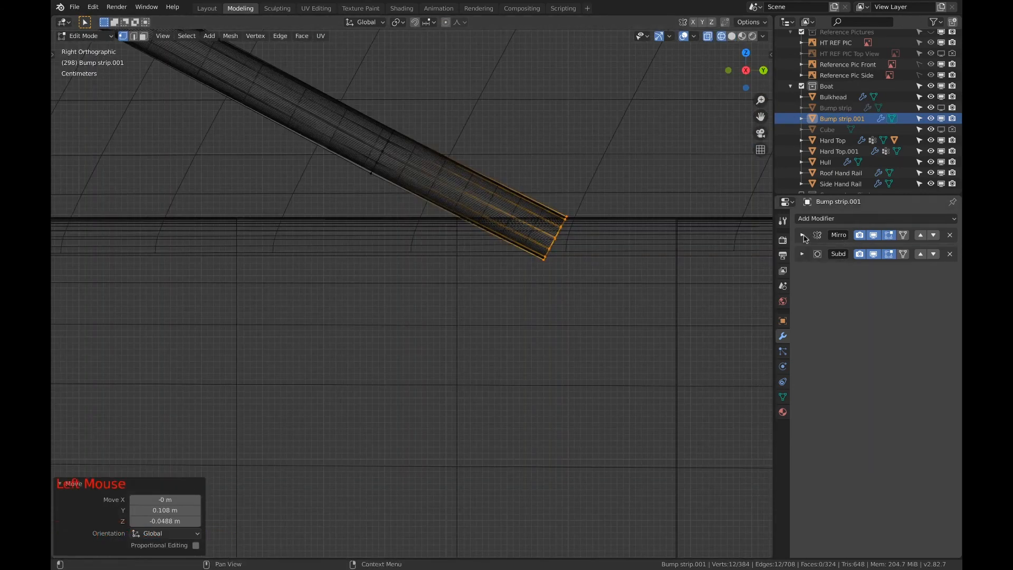
pyautogui.click(874, 254)
pyautogui.scroll(2, 502, 215)
pyautogui.press('k')
pyautogui.press('Return')
pyautogui.press('a')
pyautogui.press('a')
pyautogui.press('c')
pyautogui.moveTo(635, 185); pyautogui.dragTo(604, 241)
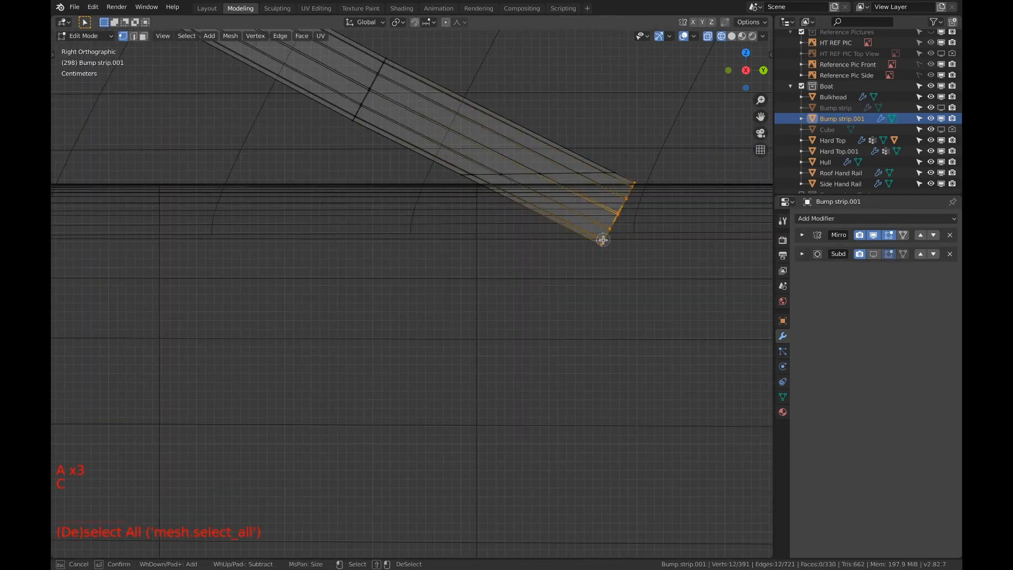
pyautogui.press('z')
pyautogui.moveTo(603, 240); pyautogui.dragTo(615, 220, button='middle')
pyautogui.scroll(-6, 615, 219)
pyautogui.scroll(9, 404, 305)
pyautogui.scroll(13, 404, 304)
pyautogui.keyDown('shift'); pyautogui.moveTo(316, 311); pyautogui.dragTo(260, 380, button='middle'); pyautogui.keyUp('shift')
pyautogui.scroll(-1, 260, 380)
pyautogui.press('c')
pyautogui.keyDown('shift'); pyautogui.moveTo(263, 346); pyautogui.dragTo(285, 360); pyautogui.keyUp('shift')
pyautogui.rightClick(285, 360)
pyautogui.moveTo(284, 360); pyautogui.dragTo(516, 357, button='middle')
pyautogui.press('z')
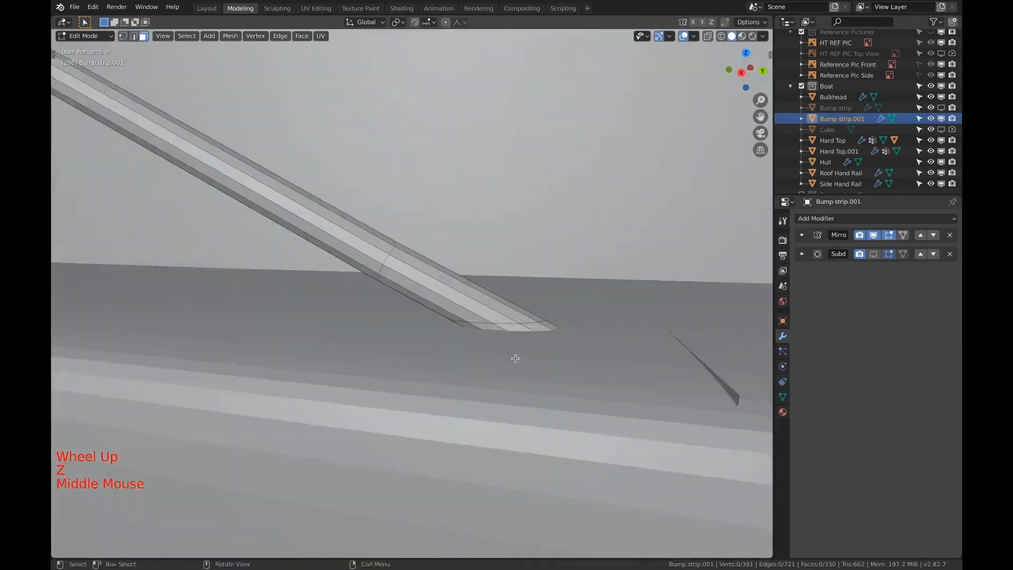
# Delete the portion of the rail's aft end that lies below the knife cut
pyautogui.scroll(9, 476, 373)
pyautogui.press('3')
pyautogui.press('c')
pyautogui.moveTo(641, 506); pyautogui.dragTo(645, 501)
pyautogui.moveTo(643, 501); pyautogui.dragTo(504, 484, button='middle')
pyautogui.scroll(-3, 525, 348)
pyautogui.scroll(-2, 525, 349)
pyautogui.press('z')
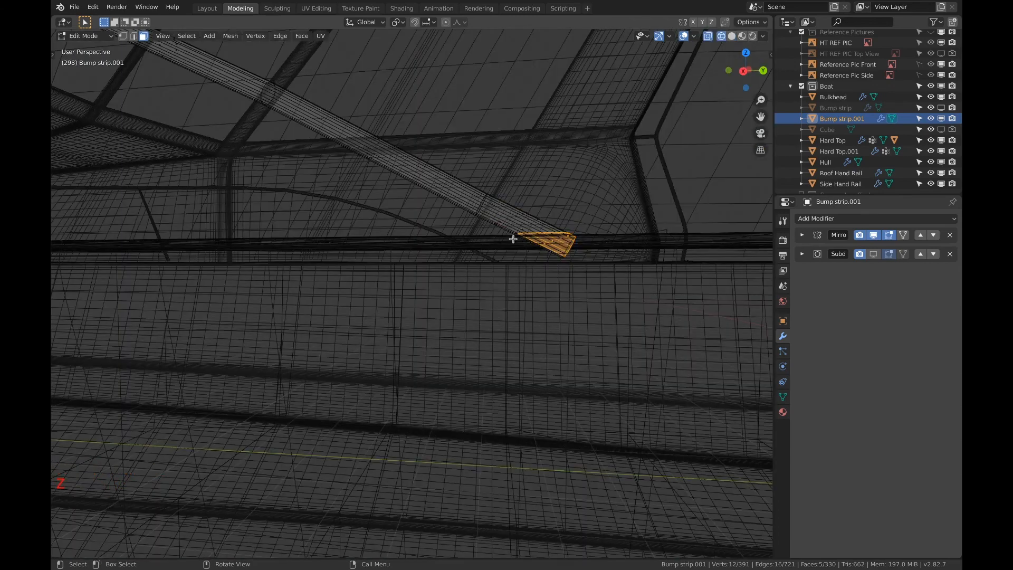
pyautogui.click(123, 36)
pyautogui.press('c')
pyautogui.keyDown('shift'); pyautogui.moveTo(530, 230); pyautogui.dragTo(517, 236); pyautogui.keyUp('shift')
pyautogui.press('x')
pyautogui.click(704, 189)
pyautogui.press('z')
pyautogui.keyDown('shift'); pyautogui.moveTo(613, 239); pyautogui.dragTo(589, 269, button='middle'); pyautogui.keyUp('shift')
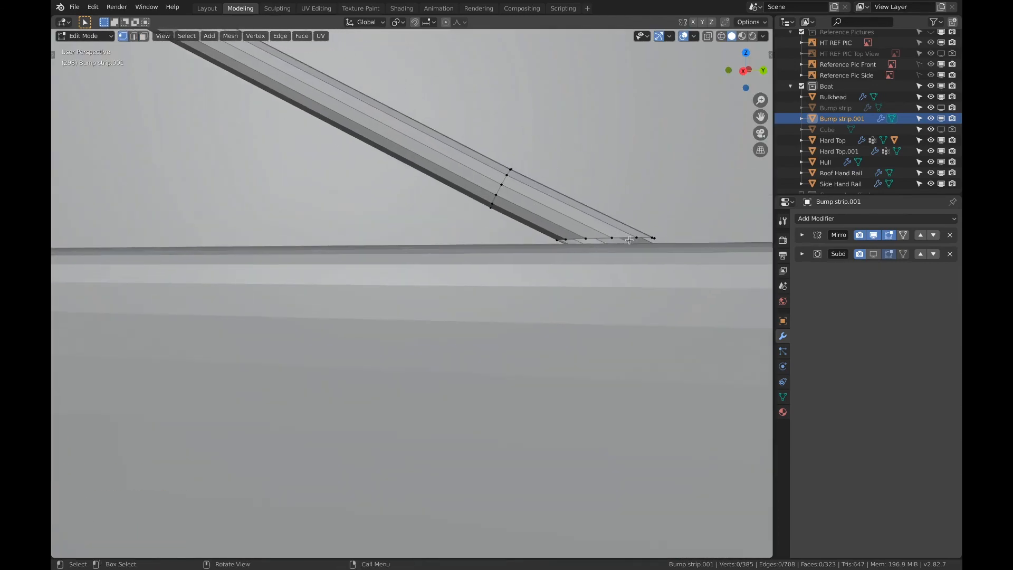
# Knife-cut the rail's aft end once more and delete the leftover geometry at the deck line
pyautogui.press('k')
pyautogui.press('Return')
pyautogui.press('z')
pyautogui.press('a')
pyautogui.press('a')
pyautogui.press('x')
pyautogui.press('z')
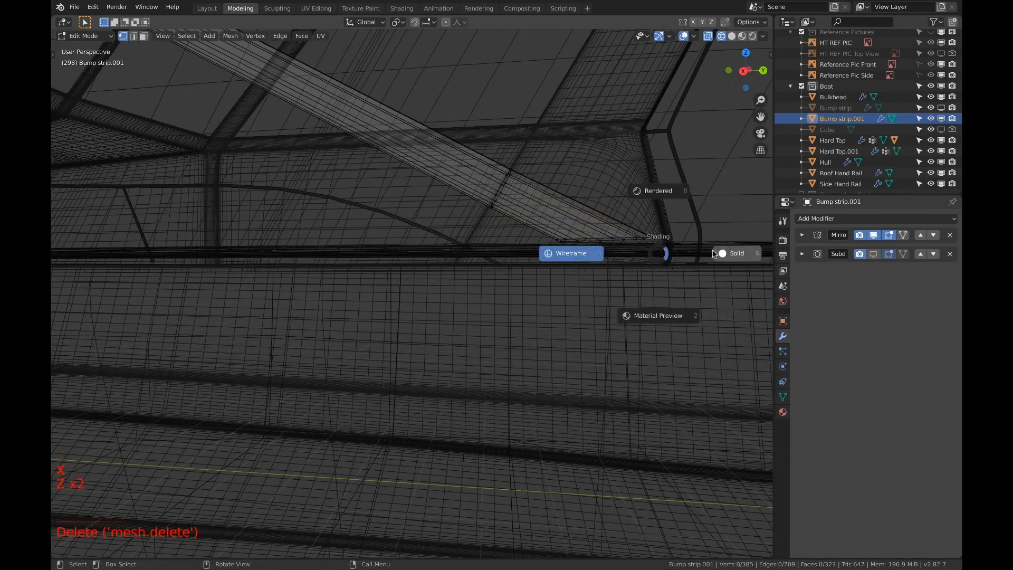
pyautogui.press('a')
pyautogui.press('a')
pyautogui.press('a')
pyautogui.press('a')
# Fill the gap in the side of the rail's trimmed aft end with a face built from its open edge
pyautogui.moveTo(686, 254); pyautogui.dragTo(253, 385, button='middle')
pyautogui.press('2')
pyautogui.click(133, 431)
pyautogui.press('f')
pyautogui.moveTo(138, 429); pyautogui.dragTo(285, 348, button='middle')
pyautogui.moveTo(264, 348); pyautogui.dragTo(296, 337, button='middle')
pyautogui.keyDown('shift'); pyautogui.moveTo(295, 338); pyautogui.dragTo(335, 324, button='middle'); pyautogui.keyUp('shift')
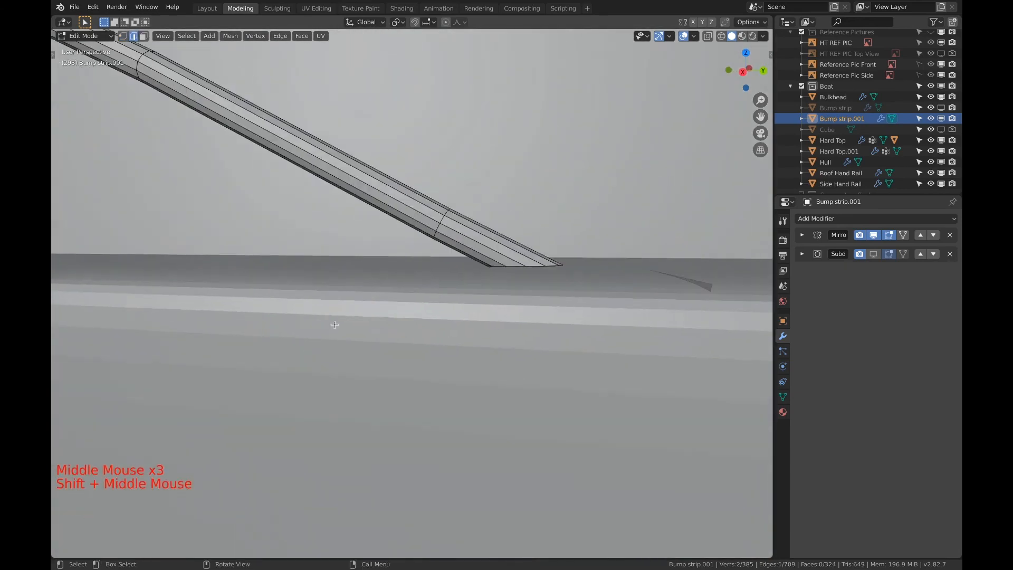
# Extrude the rail's open aft edge loop outward at a scale of about 1.988, then scale it along Y to form a base flange
pyautogui.press('e')
pyautogui.press('s')
pyautogui.click(606, 270)
pyautogui.moveTo(590, 274); pyautogui.dragTo(580, 404, button='middle')
pyautogui.press('s')
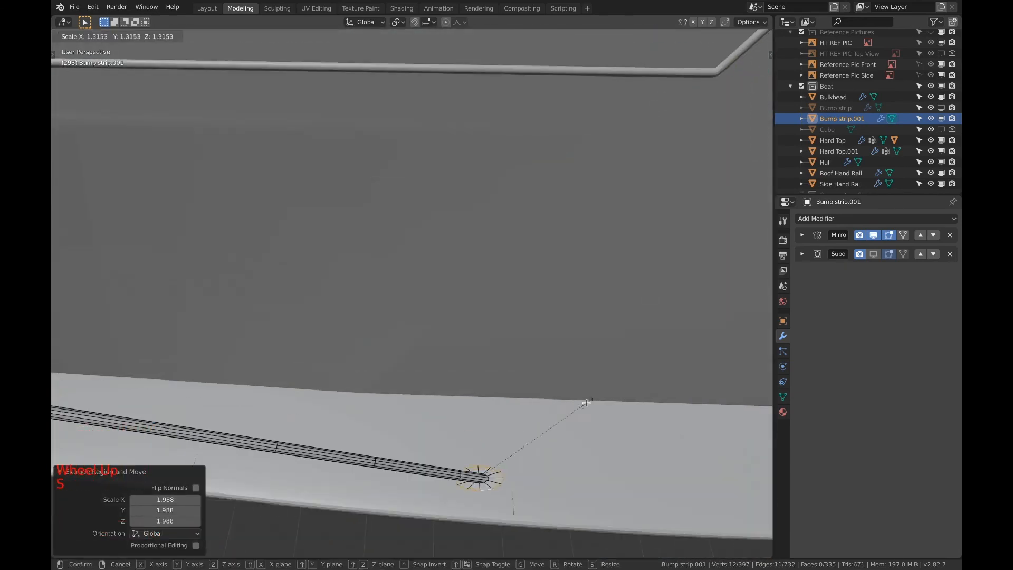
pyautogui.press('y')
pyautogui.click(542, 477)
# Align the selected flange vertices by scaling them to 0 along X
pyautogui.press('1')
pyautogui.scroll(4, 542, 477)
pyautogui.keyDown('shift'); pyautogui.moveTo(542, 477); pyautogui.dragTo(522, 317, button='middle'); pyautogui.keyUp('shift')
pyautogui.press('s')
pyautogui.press('a')
pyautogui.press('a')
pyautogui.press('a')
pyautogui.moveTo(607, 422); pyautogui.dragTo(596, 364, button='middle')
pyautogui.press('s')
pyautogui.press('x')
pyautogui.press('0')
pyautogui.click(632, 370)
# Reposition vertices on the flange's rim to even out its outline
pyautogui.press('a')
pyautogui.press('a')
pyautogui.press('c')
pyautogui.click(414, 317)
pyautogui.moveTo(422, 322); pyautogui.dragTo(506, 337, button='middle')
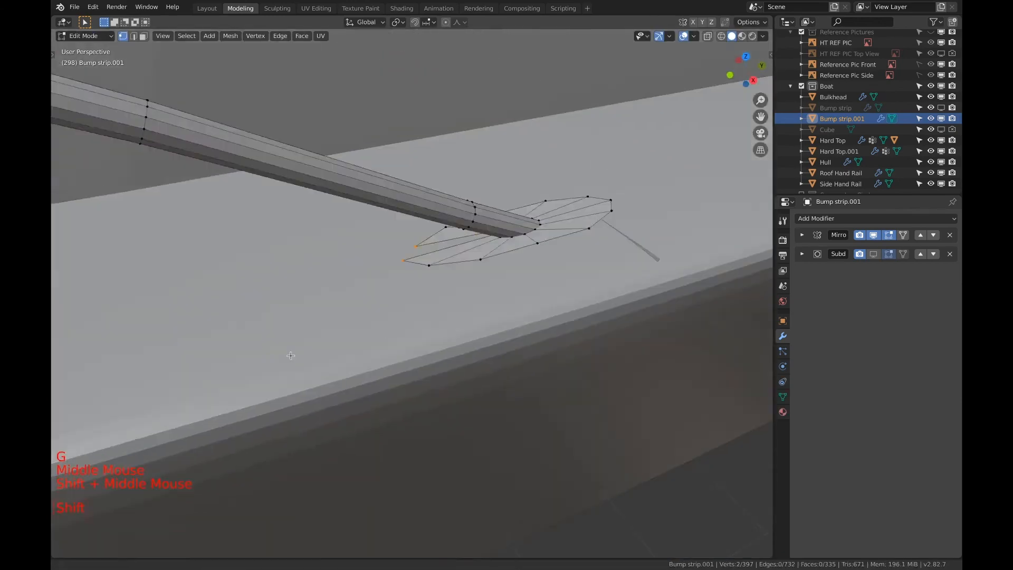
pyautogui.scroll(2, 580, 237)
pyautogui.keyDown('shift'); pyautogui.moveTo(580, 253); pyautogui.dragTo(615, 227, button='middle'); pyautogui.keyUp('shift')
pyautogui.click(700, 125)
pyautogui.press('g')
# Merge the duplicate vertices where the rail meets the flange at their center
pyautogui.press('a')
pyautogui.press('a')
pyautogui.press('a')
pyautogui.press('c')
pyautogui.click(699, 125)
pyautogui.hotkey('alt', 'm')
pyautogui.click(698, 194)
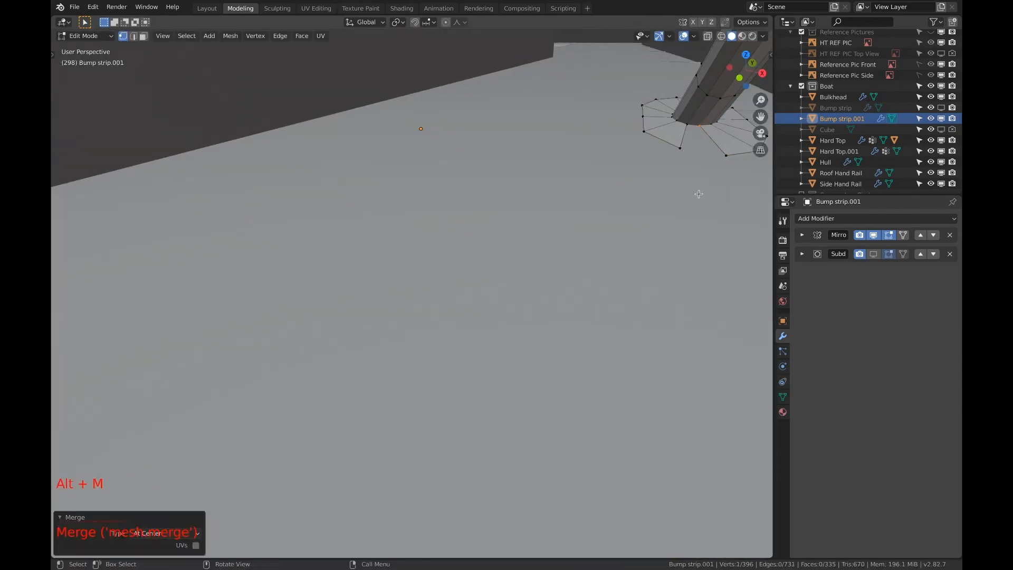
# Close the open gap in the flange by filling between the two neighbouring rim vertices
pyautogui.press('a')
pyautogui.press('a')
pyautogui.press('a')
pyautogui.press('c')
pyautogui.moveTo(681, 148); pyautogui.dragTo(726, 154)
pyautogui.press('f')
pyautogui.moveTo(694, 180); pyautogui.dragTo(633, 253, button='middle')
pyautogui.scroll(-4, 633, 253)
# Extrude the flange's outer edge loop by about -0.0195 m in Z to give it thickness
pyautogui.press('2')
pyautogui.press('a')
pyautogui.press('a')
pyautogui.press('a')
pyautogui.moveTo(586, 295); pyautogui.dragTo(448, 269, button='middle')
pyautogui.keyDown('ctrl'); pyautogui.click(492, 240); pyautogui.keyUp('ctrl')
pyautogui.keyDown('alt'); pyautogui.click(489, 241); pyautogui.keyUp('alt')
pyautogui.scroll(2, 432, 225)
pyautogui.press('e')
pyautogui.press('z')
pyautogui.click(433, 231)
pyautogui.scroll(3, 433, 230)
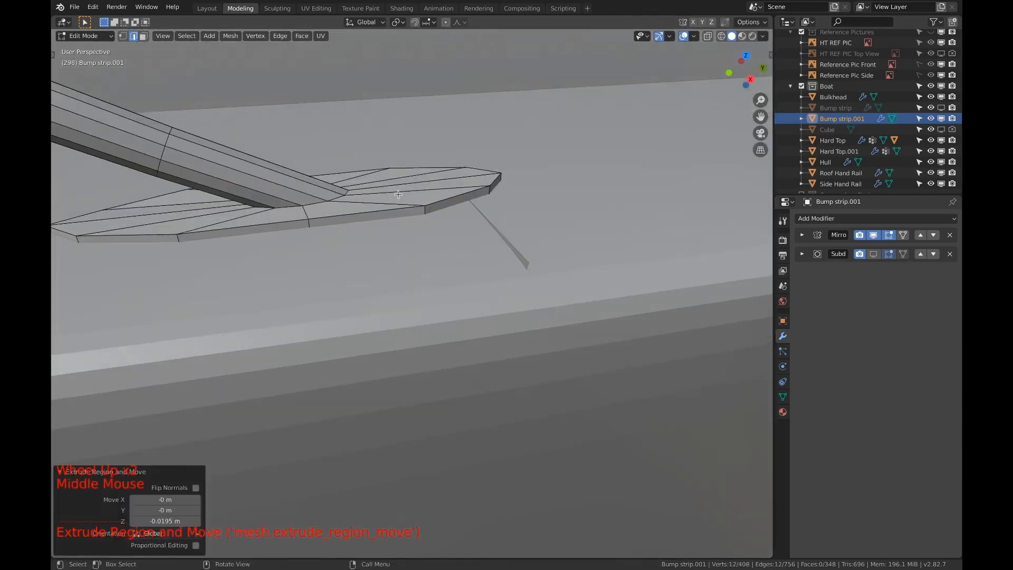
# Turn the Subdivision modifier's viewport display back on and add an edge loop to the rail just above the flange
pyautogui.click(874, 254)
pyautogui.hotkey('ctrl', 'r')
pyautogui.click(248, 179)
pyautogui.press('e')
pyautogui.press('f')
pyautogui.press('c')
pyautogui.press('e')
pyautogui.press('e')
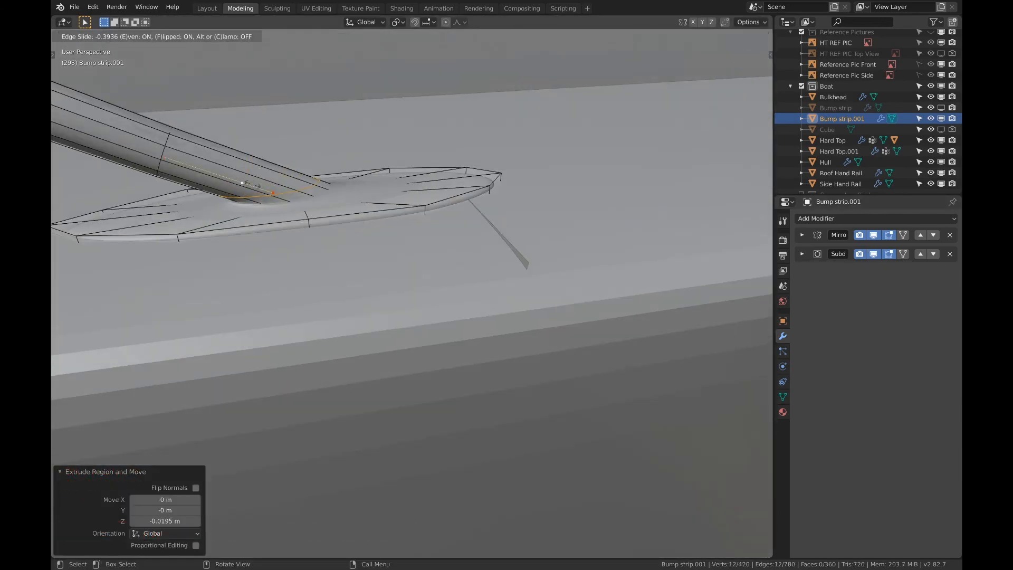
pyautogui.click(263, 186)
# Add three supporting loop cuts around the flange, sliding the first to a factor of about 0.352
pyautogui.hotkey('ctrl', 'r')
pyautogui.click(307, 212)
pyautogui.click(327, 208)
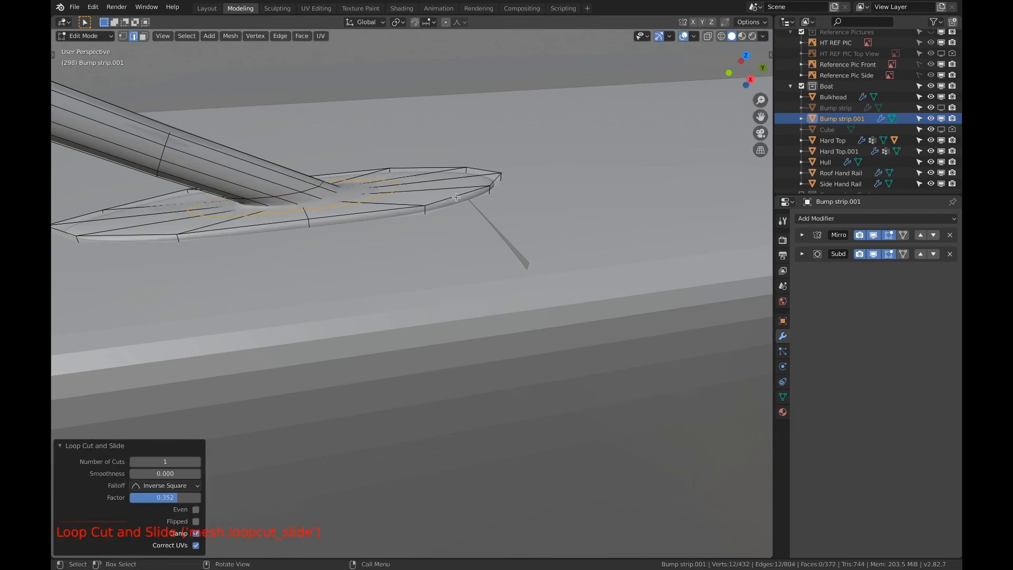
pyautogui.hotkey('ctrl', 'r')
pyautogui.doubleClick(364, 210)
pyautogui.hotkey('ctrl', 'r')
pyautogui.doubleClick(393, 210)
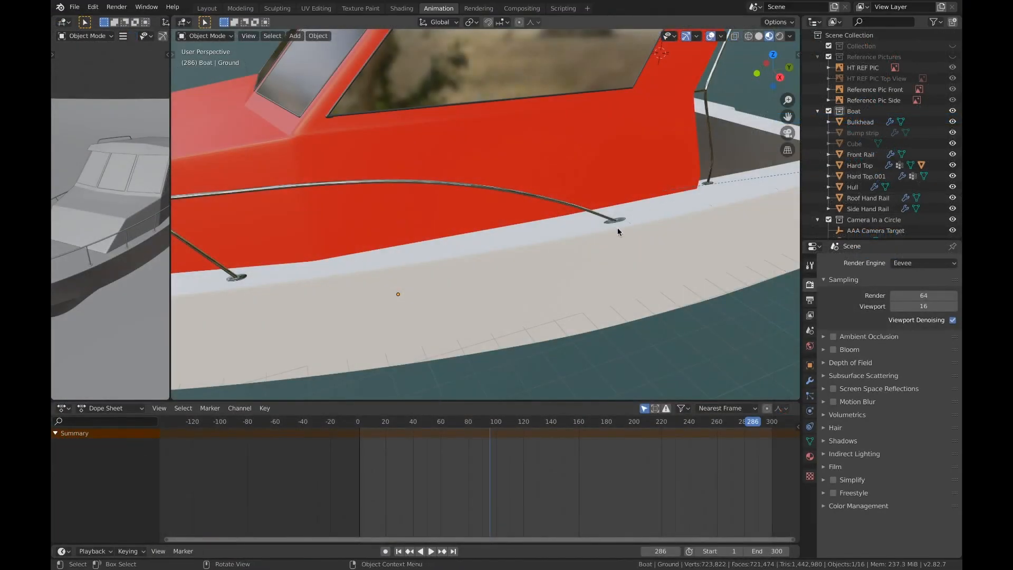
# Examine the front rail's aft flange and the stanchion bases along the deck and around the bow
pyautogui.scroll(6, 617, 228)
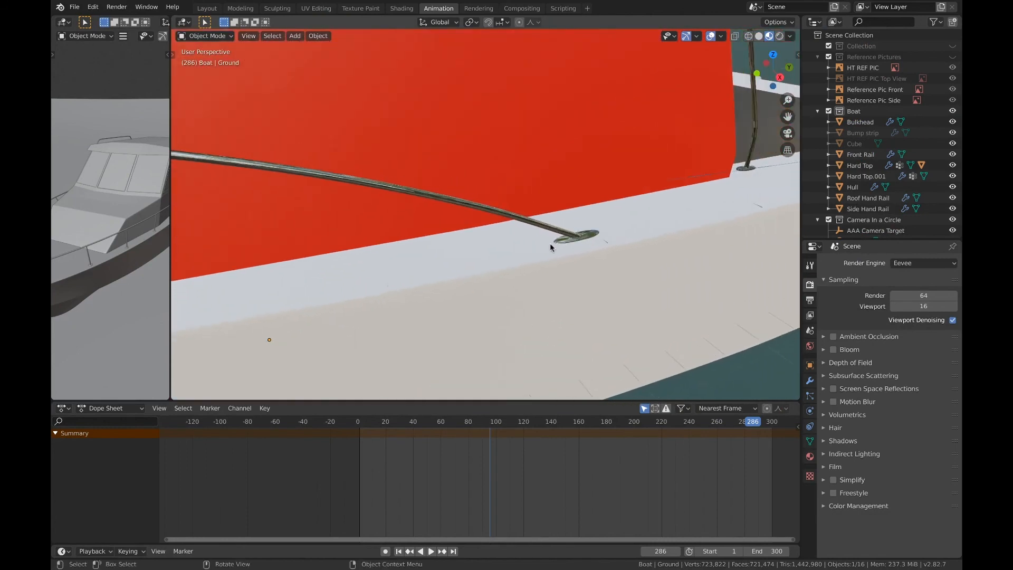
pyautogui.scroll(3, 552, 246)
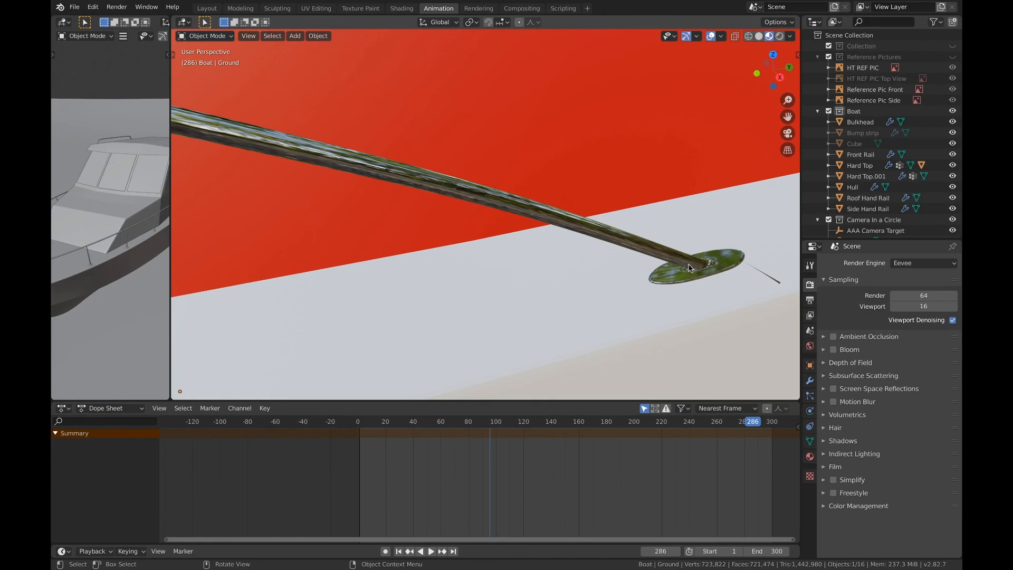
pyautogui.scroll(-6, 694, 258)
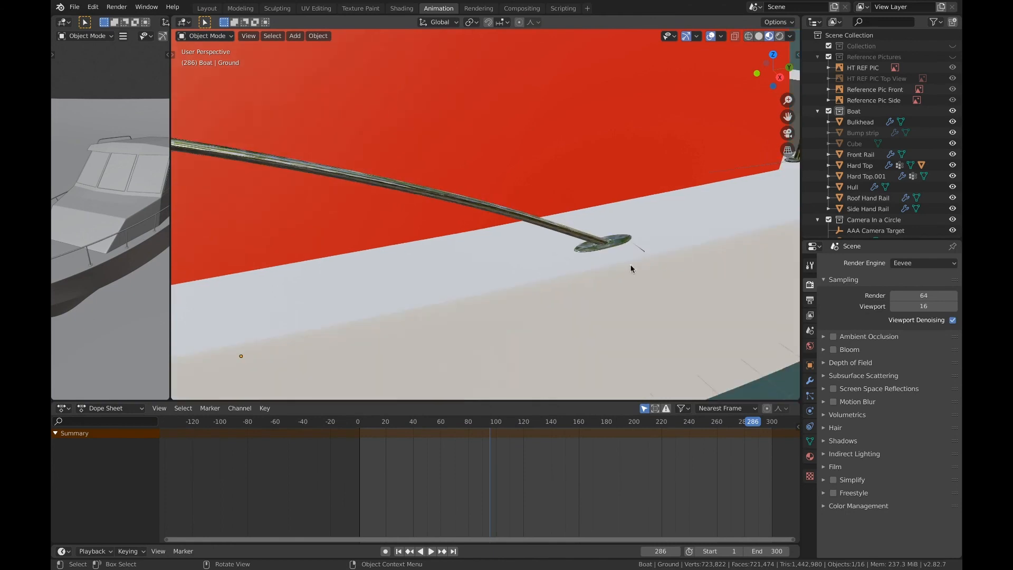
pyautogui.moveTo(538, 265); pyautogui.dragTo(558, 279, button='middle')
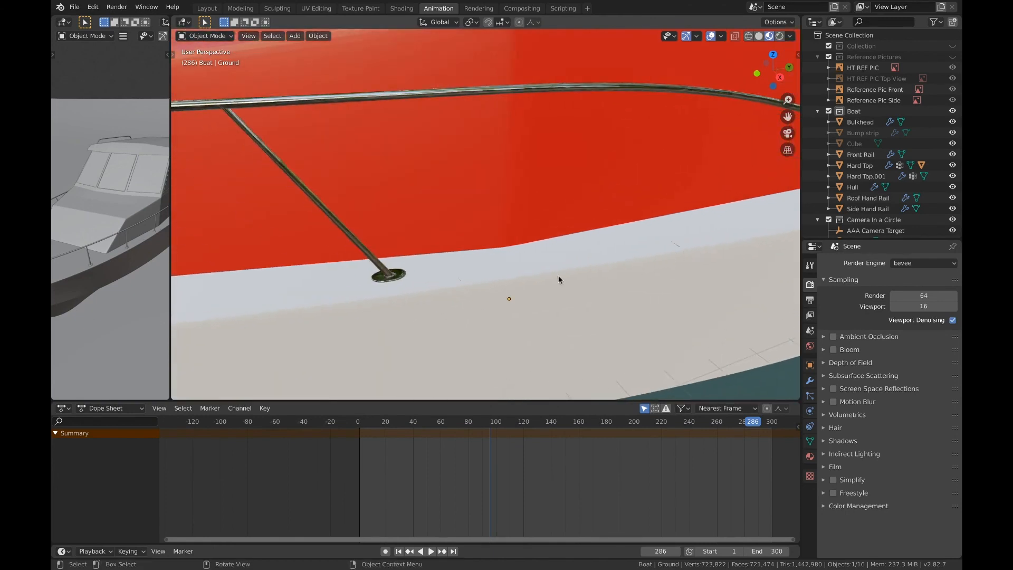
pyautogui.moveTo(401, 280); pyautogui.dragTo(592, 259, button='middle')
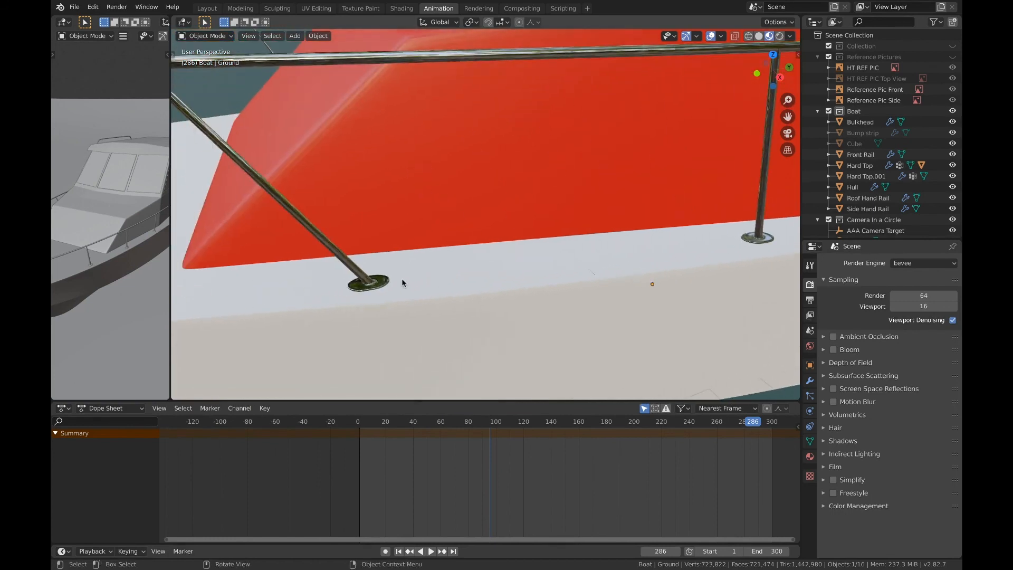
pyautogui.moveTo(407, 280); pyautogui.dragTo(619, 264, button='middle')
pyautogui.moveTo(352, 256); pyautogui.dragTo(408, 268, button='middle')
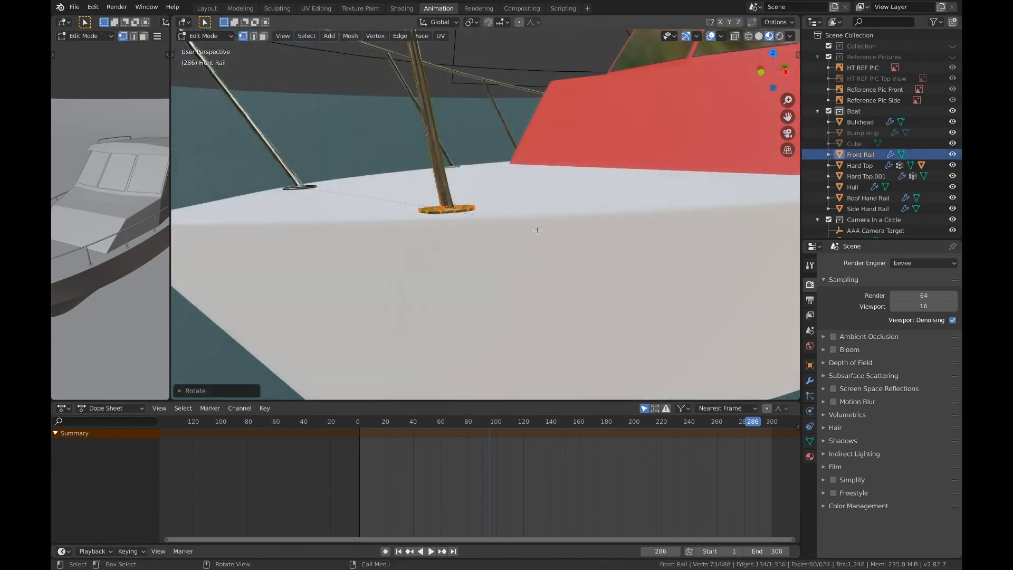
pyautogui.scroll(-3, 537, 229)
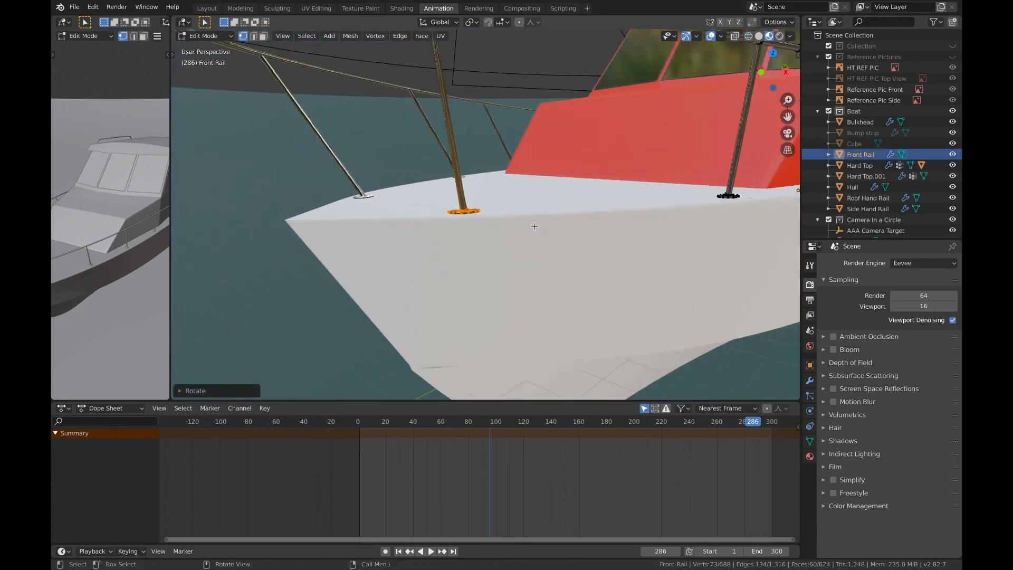
pyautogui.scroll(-3, 534, 227)
pyautogui.moveTo(534, 226)
pyautogui.mouseDown(button='middle')
pyautogui.moveTo(513, 241)
pyautogui.moveTo(475, 226)
pyautogui.moveTo(340, 250)
pyautogui.moveTo(399, 263)
pyautogui.mouseUp(button='middle')
pyautogui.keyDown('shift'); pyautogui.moveTo(527, 208); pyautogui.dragTo(398, 237, button='middle'); pyautogui.keyUp('shift')
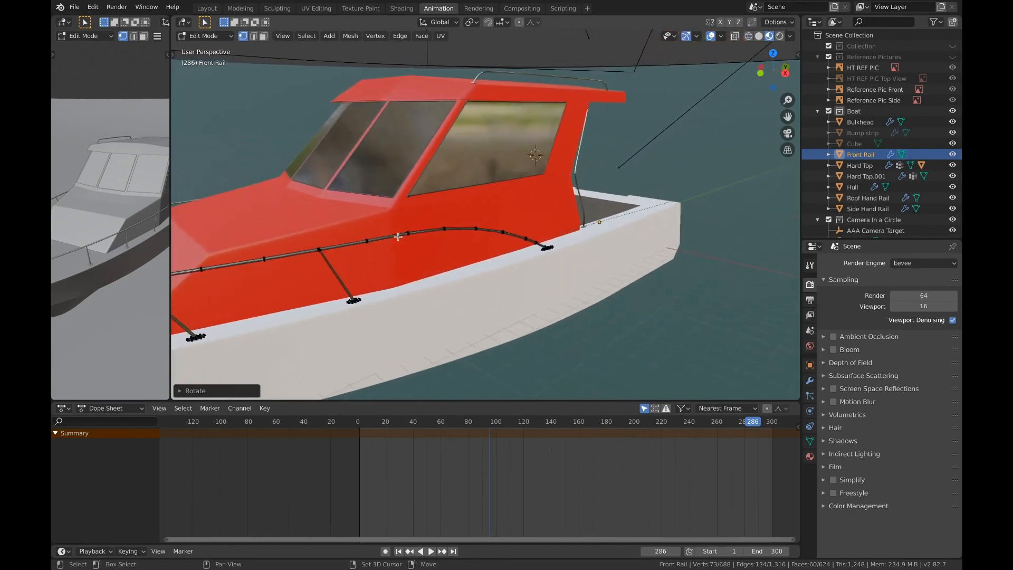
pyautogui.moveTo(492, 230); pyautogui.dragTo(416, 217, button='middle')
pyautogui.keyDown('shift'); pyautogui.moveTo(522, 211); pyautogui.dragTo(424, 170, button='middle'); pyautogui.keyUp('shift')
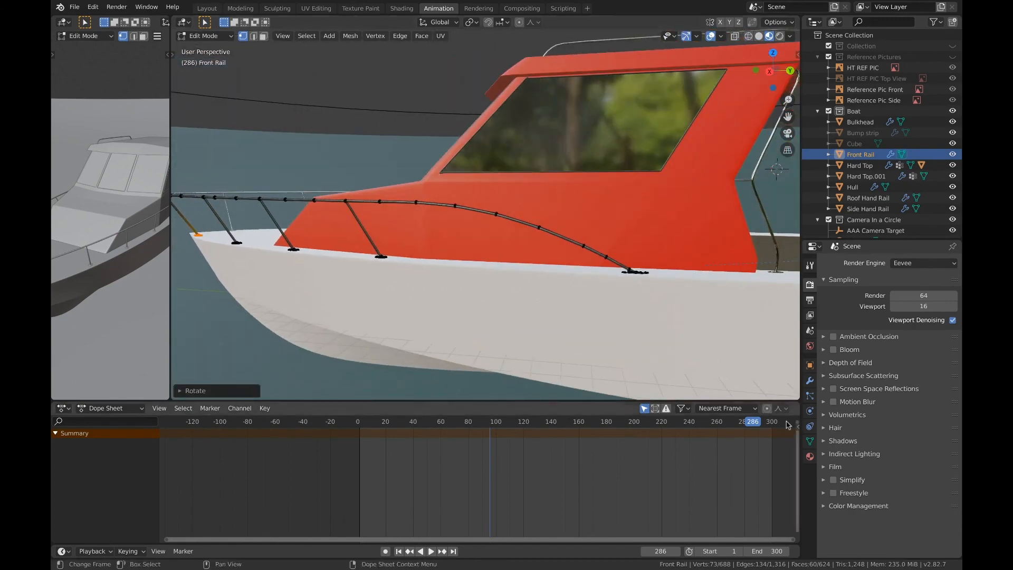
# Open the front rail's Shiny hand Rail material in the Shading workspace and examine its node setup and the rendered rails
pyautogui.click(810, 456)
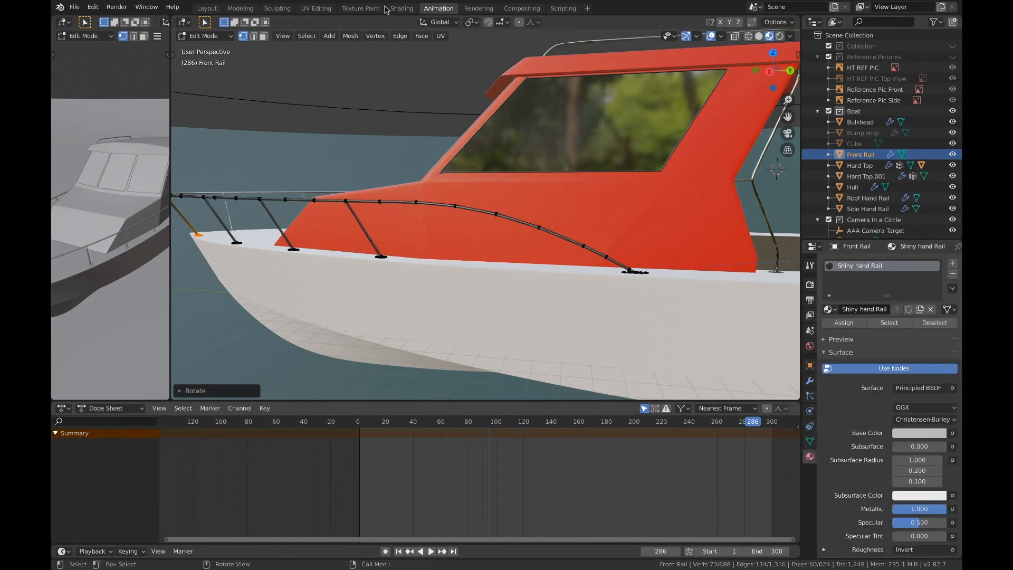
pyautogui.click(400, 9)
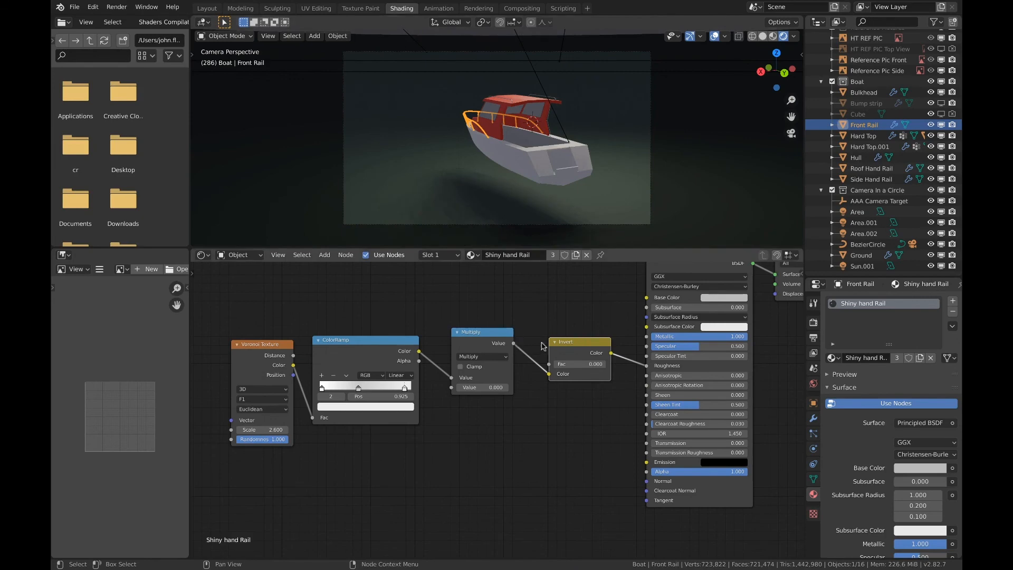
pyautogui.scroll(1, 565, 299)
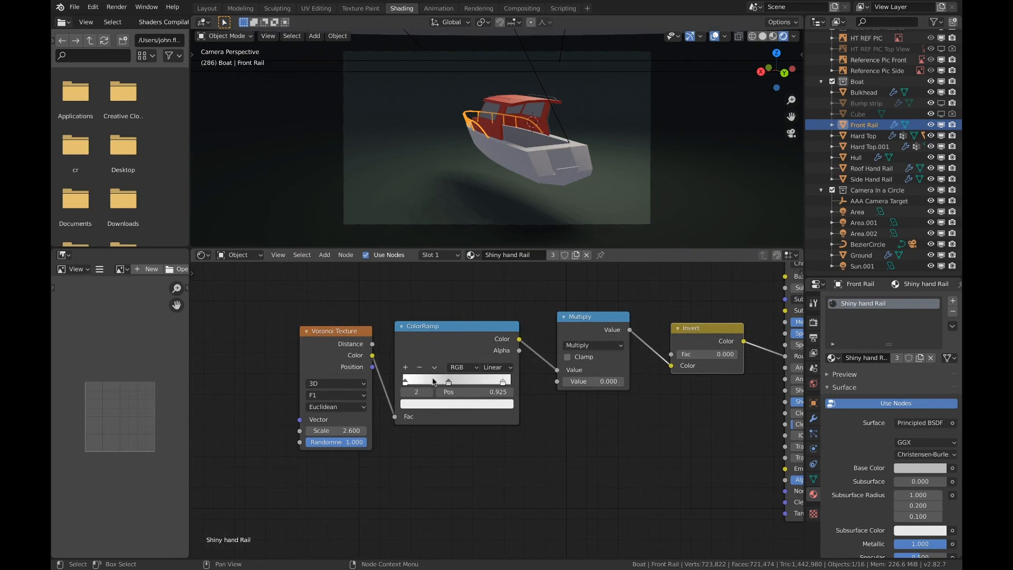
pyautogui.hscroll(5, 480, 373)
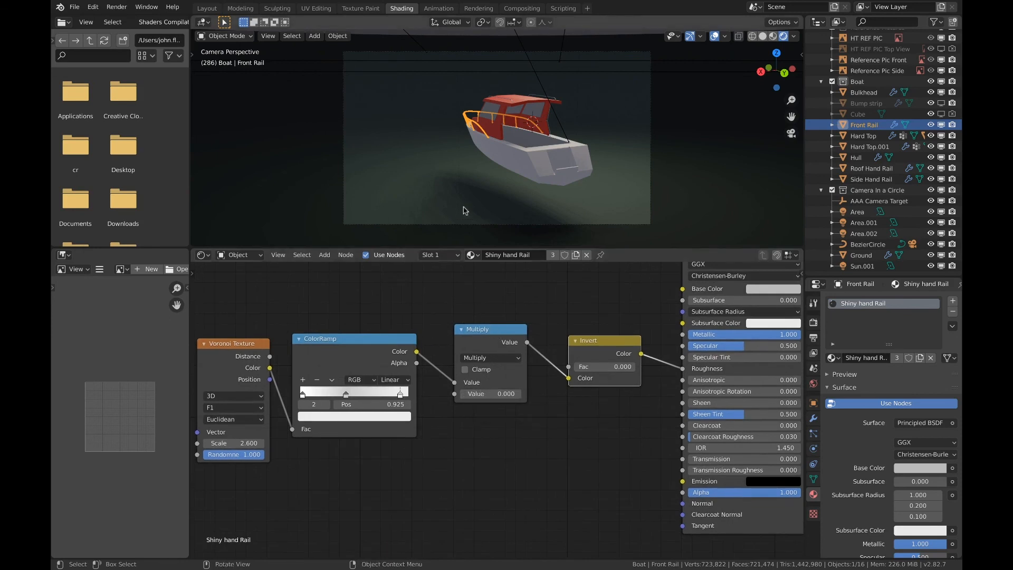
pyautogui.moveTo(495, 188)
pyautogui.mouseDown(button='middle')
pyautogui.moveTo(471, 127)
pyautogui.moveTo(494, 195)
pyautogui.mouseUp(button='middle')
pyautogui.scroll(4, 470, 126)
pyautogui.scroll(-1, 494, 197)
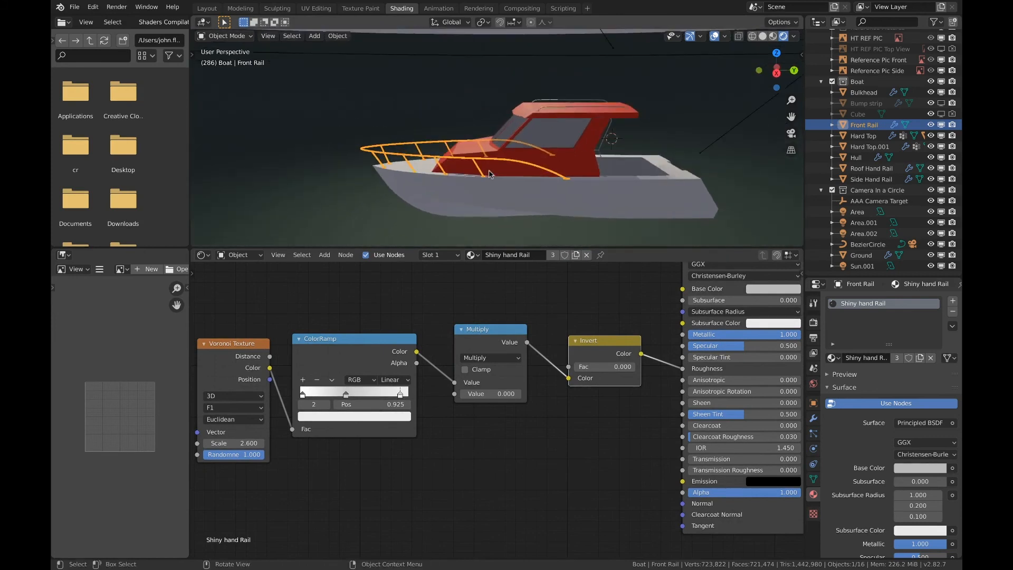
# Set the Multiply node's value to 0.001 in the Shiny hand Rail material
pyautogui.scroll(6, 495, 197)
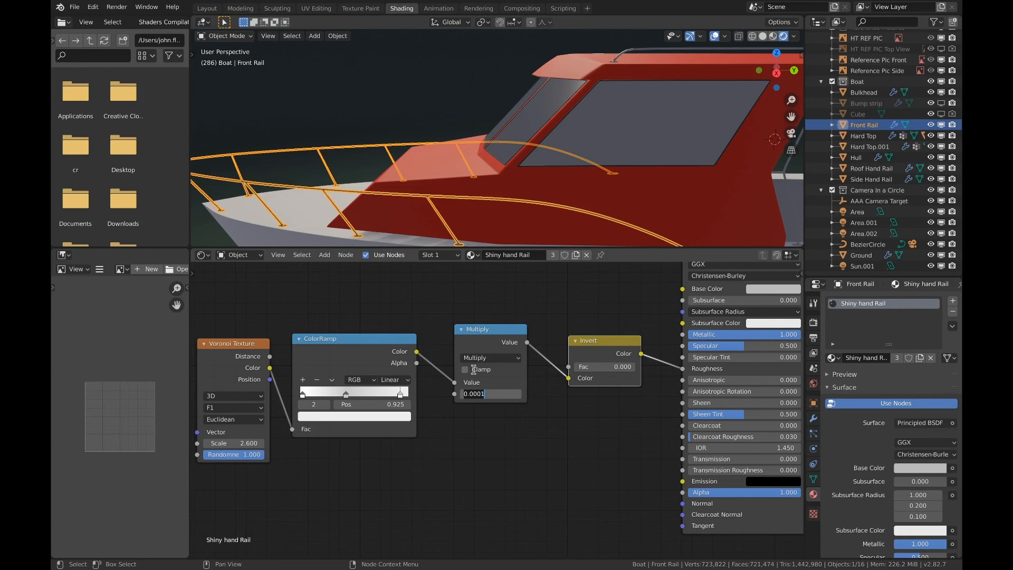
pyautogui.press('Return')
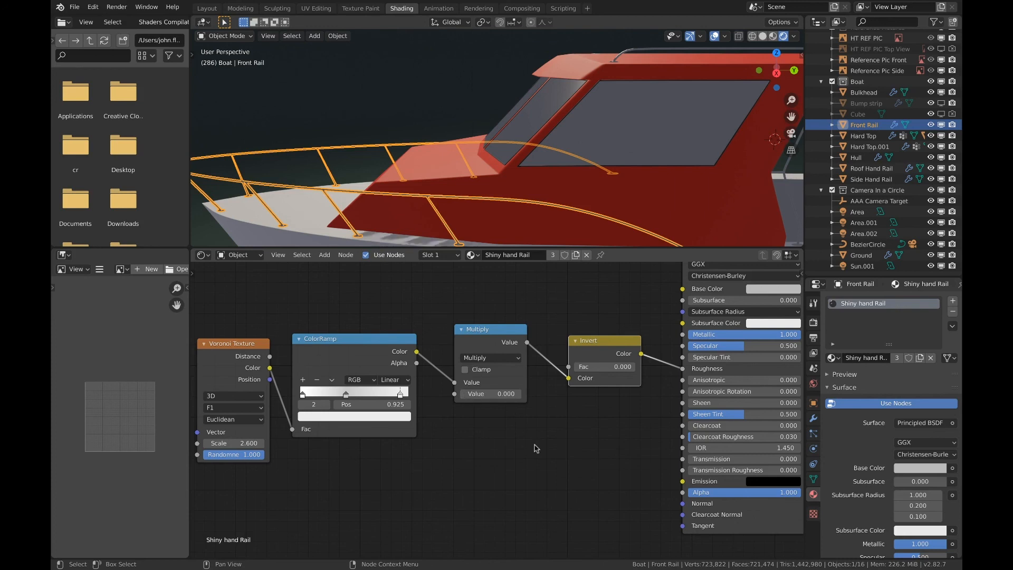
pyautogui.scroll(-2, 526, 378)
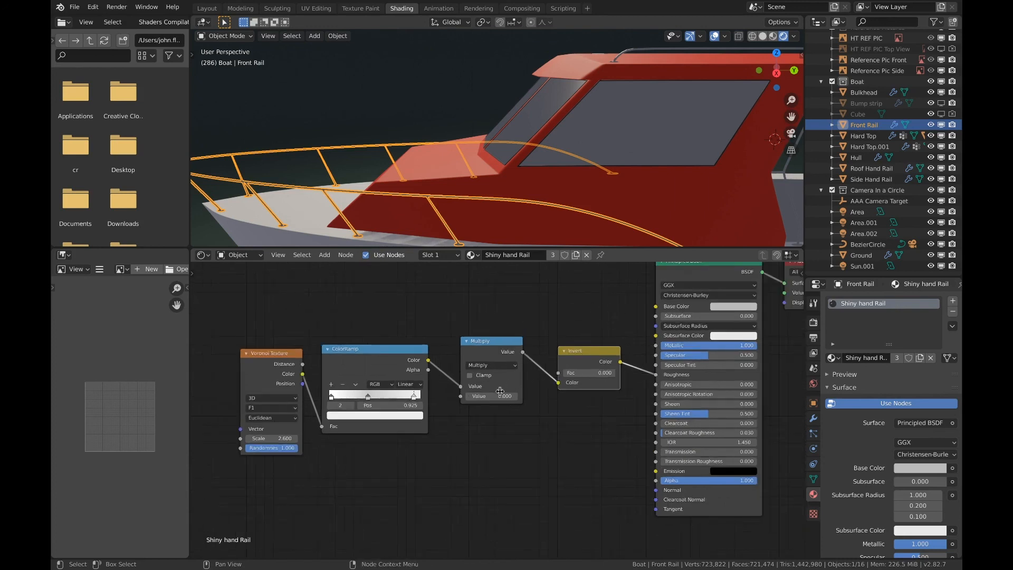
pyautogui.click(479, 399)
pyautogui.press('BackSpace')
pyautogui.press('Return')
pyautogui.moveTo(617, 320); pyautogui.dragTo(517, 349, button='middle')
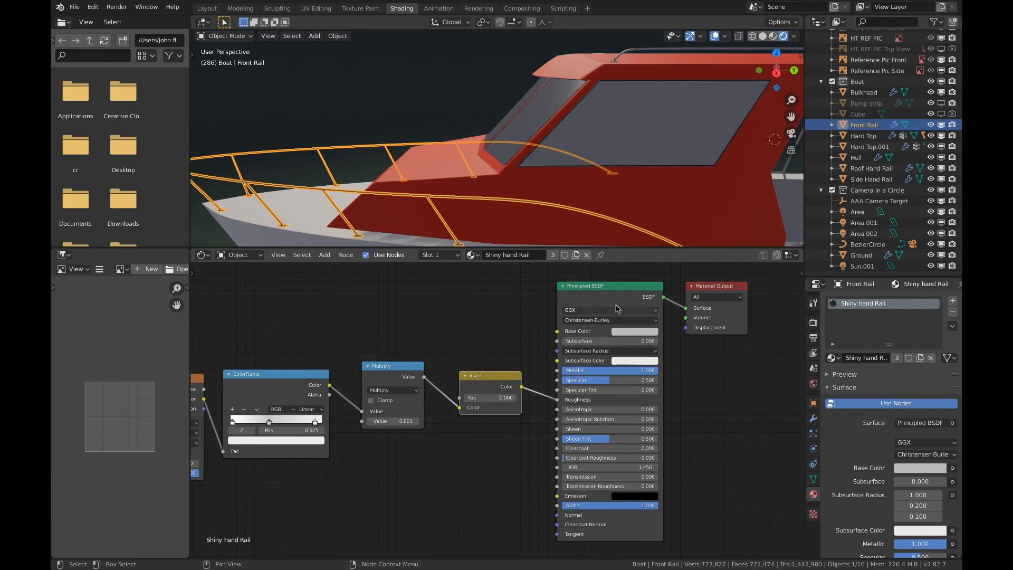
pyautogui.moveTo(649, 309); pyautogui.dragTo(551, 350, button='middle')
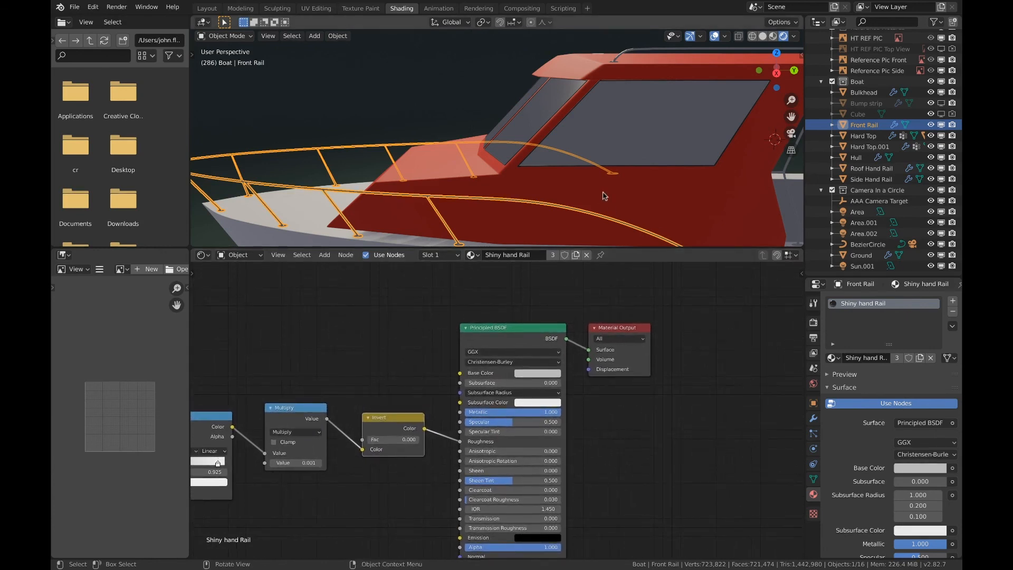
# Add a second material slot to the roof hand rail and give it the Shiny hand Rail material
pyautogui.scroll(-5, 604, 195)
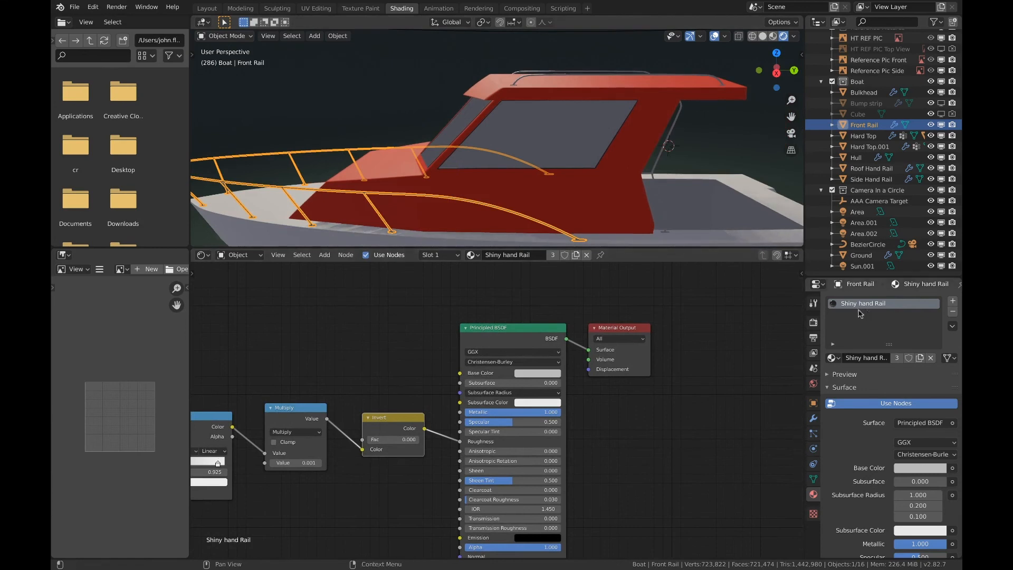
pyautogui.keyDown('shift'); pyautogui.moveTo(629, 149); pyautogui.dragTo(611, 176, button='middle'); pyautogui.keyUp('shift')
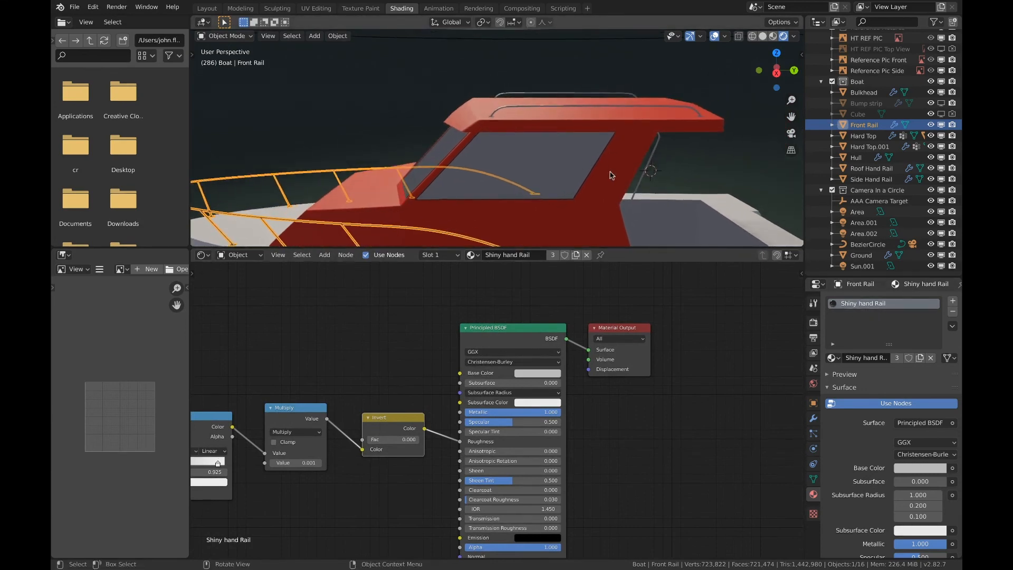
pyautogui.click(541, 109)
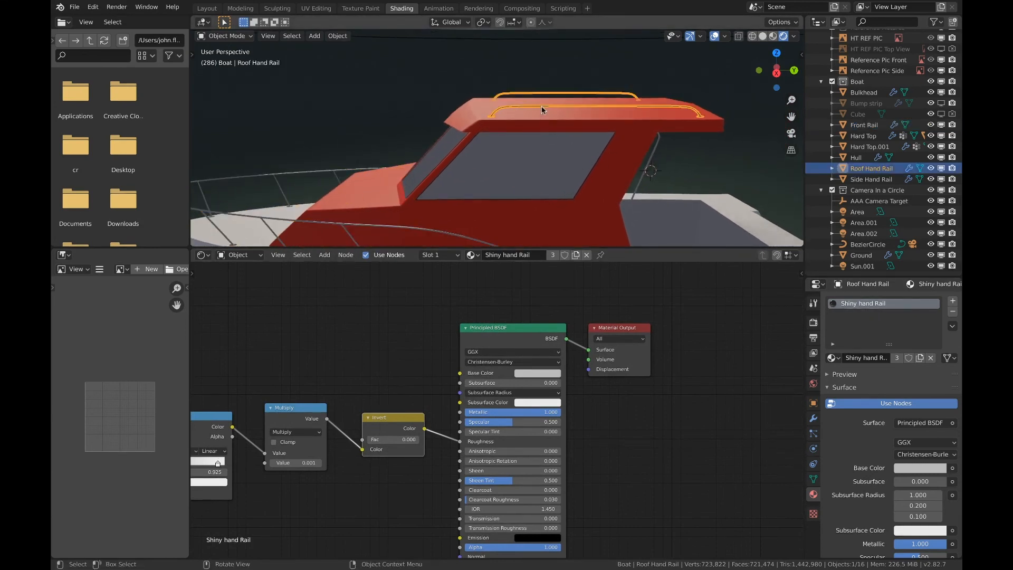
pyautogui.click(952, 303)
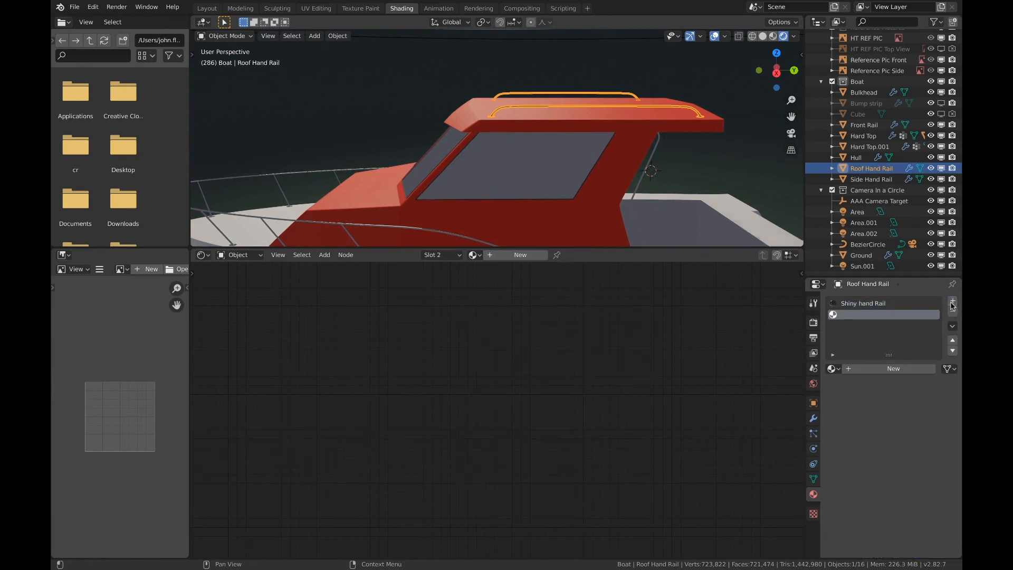
pyautogui.click(832, 368)
pyautogui.click(753, 450)
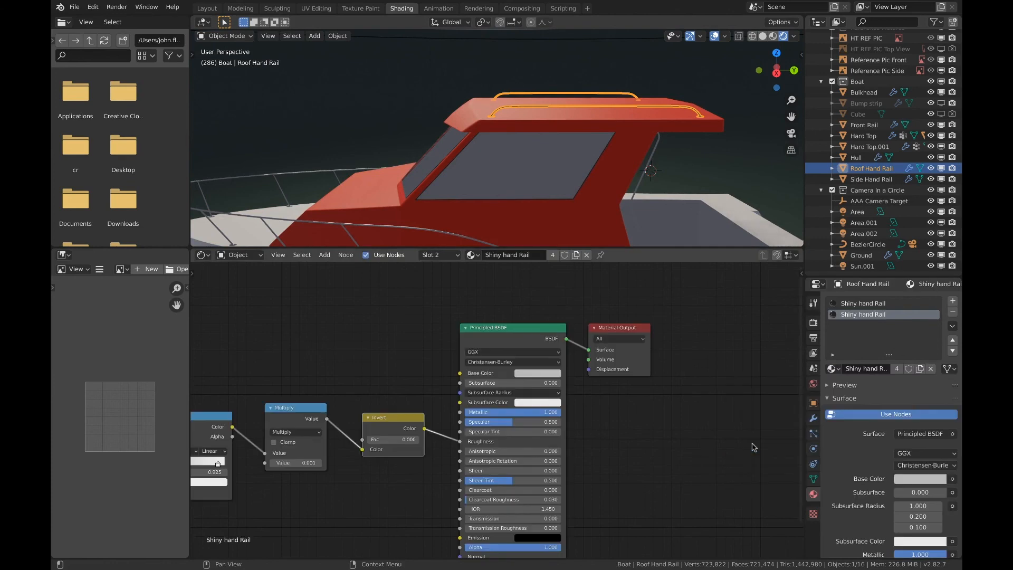
# Remove the duplicate second material slot from the roof hand rail
pyautogui.press('Tab')
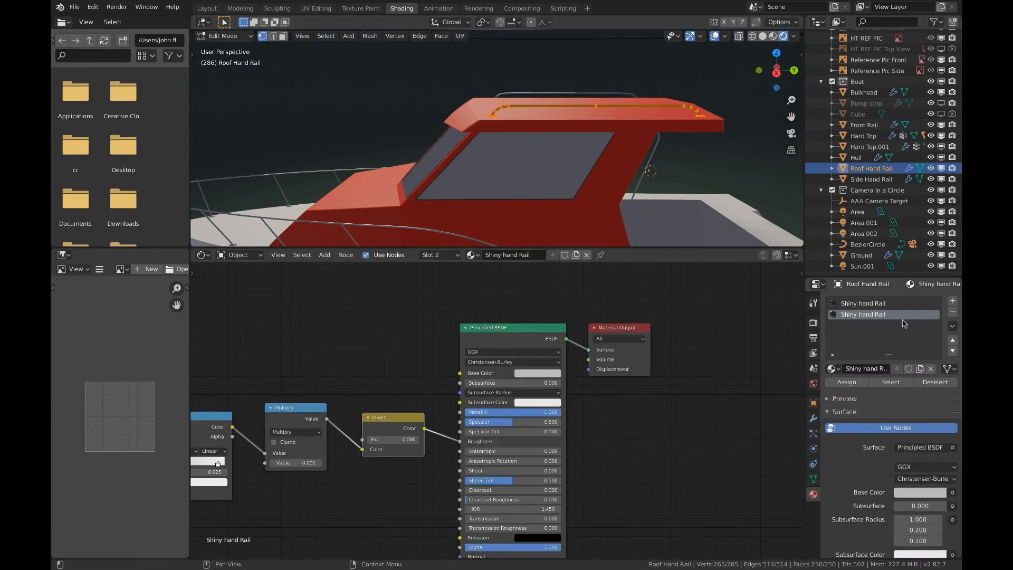
pyautogui.click(952, 312)
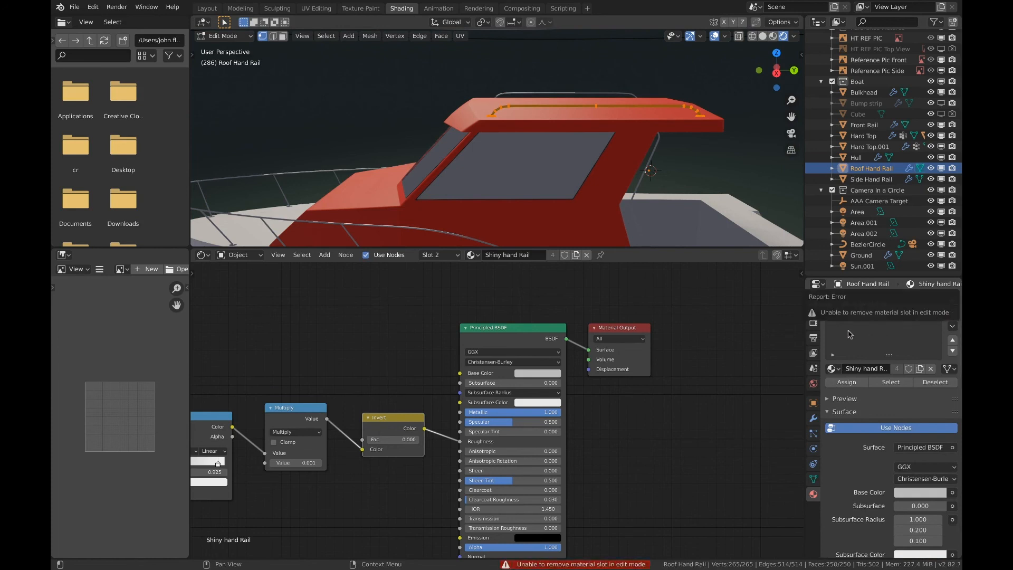
pyautogui.press('Tab')
pyautogui.click(949, 312)
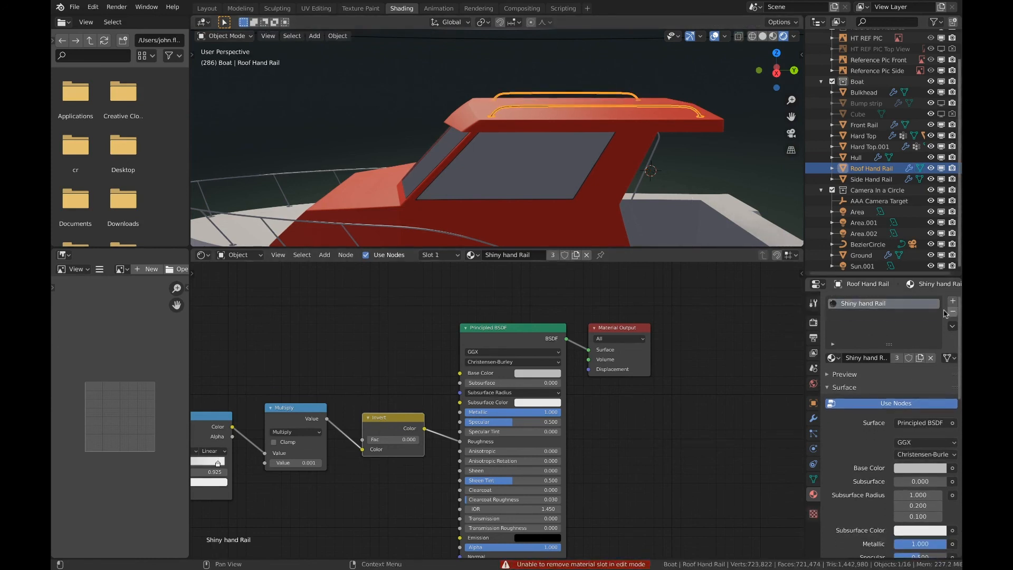
# Assign the Shiny hand Rail material to the whole mesh of the side hand rail
pyautogui.keyDown('shift'); pyautogui.moveTo(692, 165); pyautogui.dragTo(654, 174, button='middle'); pyautogui.keyUp('shift')
pyautogui.click(610, 168)
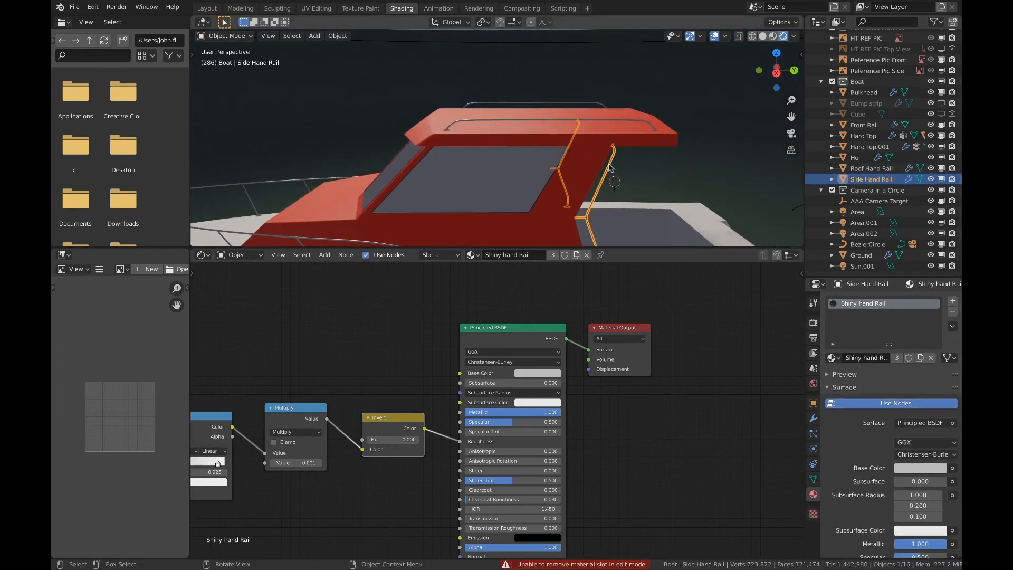
pyautogui.press('Tab')
pyautogui.scroll(-2, 620, 179)
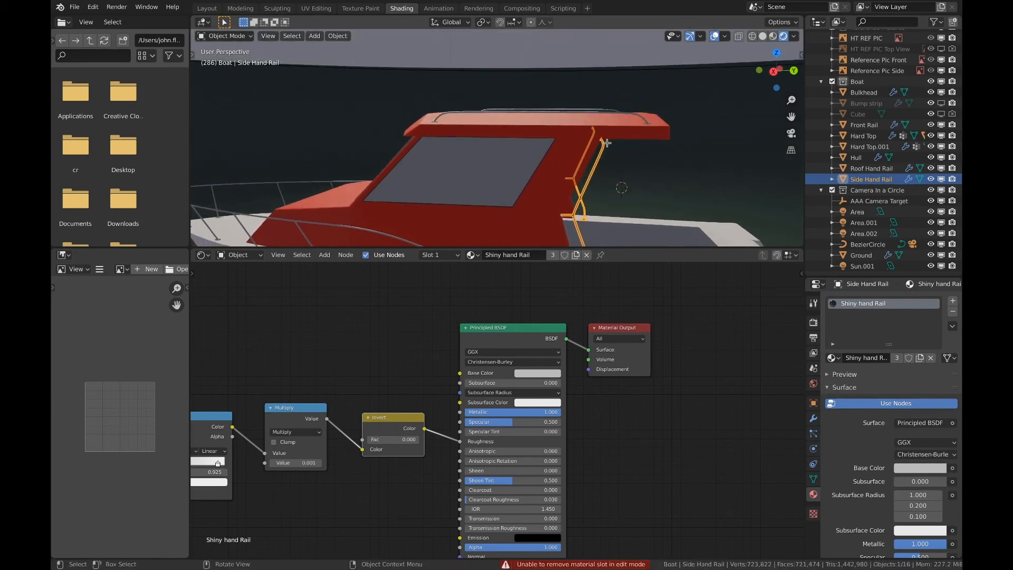
pyautogui.click(848, 371)
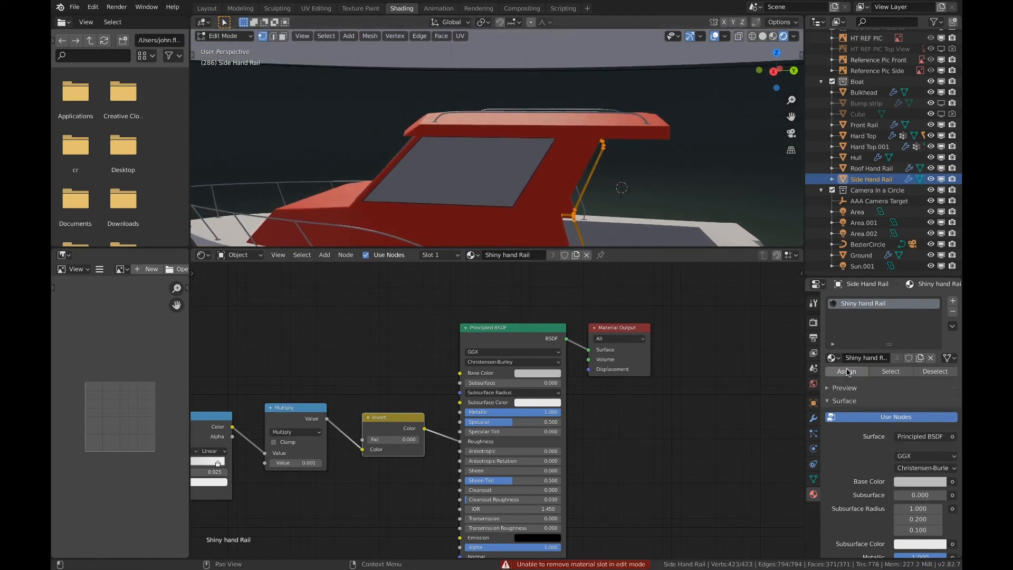
pyautogui.press('Tab')
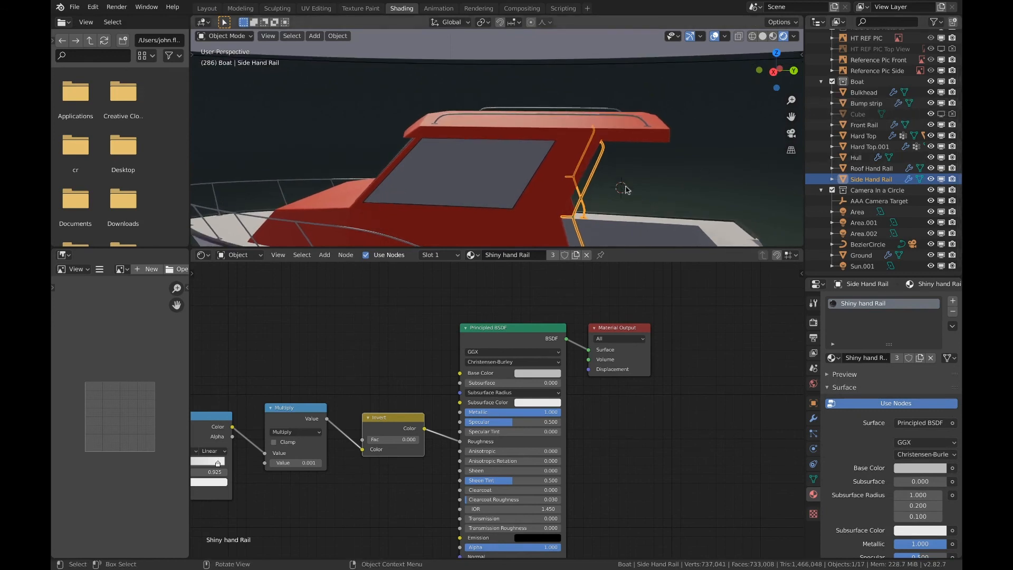
# Examine the shaded rails and the bump strip around the boat from the bow and the side
pyautogui.scroll(-3, 626, 189)
pyautogui.moveTo(626, 190); pyautogui.dragTo(545, 148, button='middle')
pyautogui.scroll(3, 468, 168)
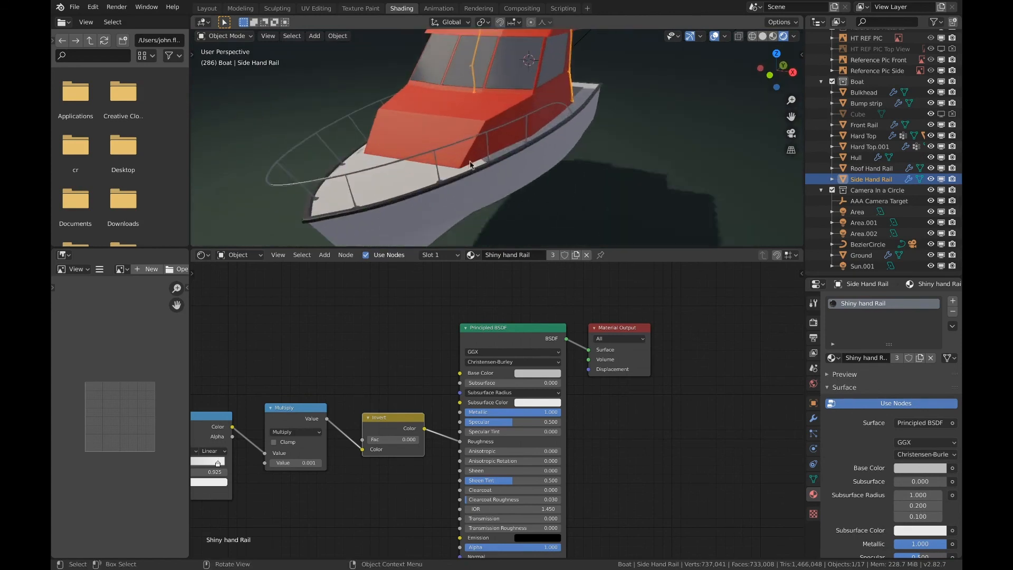
pyautogui.moveTo(469, 167); pyautogui.dragTo(411, 157, button='middle')
pyautogui.scroll(-5, 439, 161)
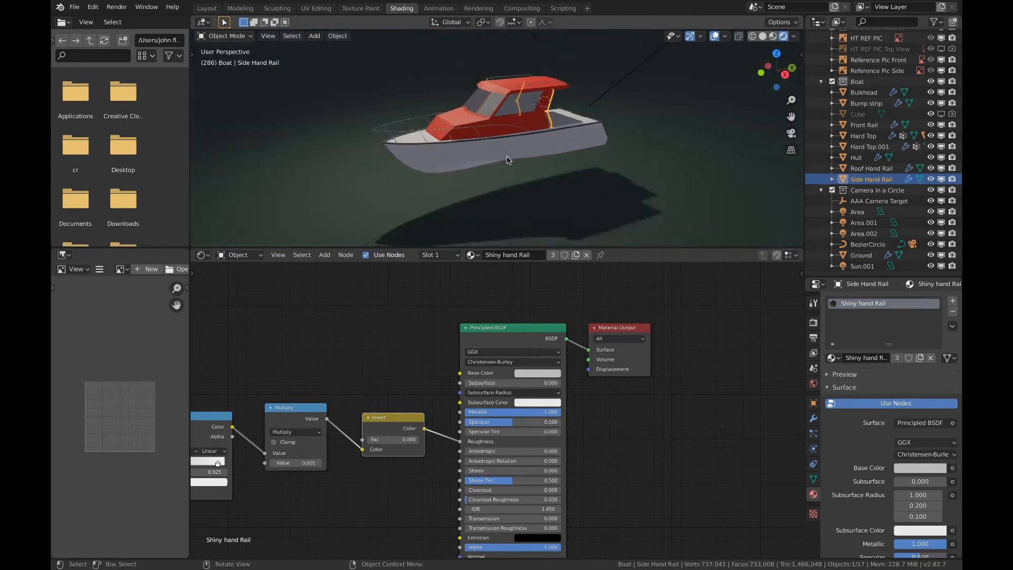